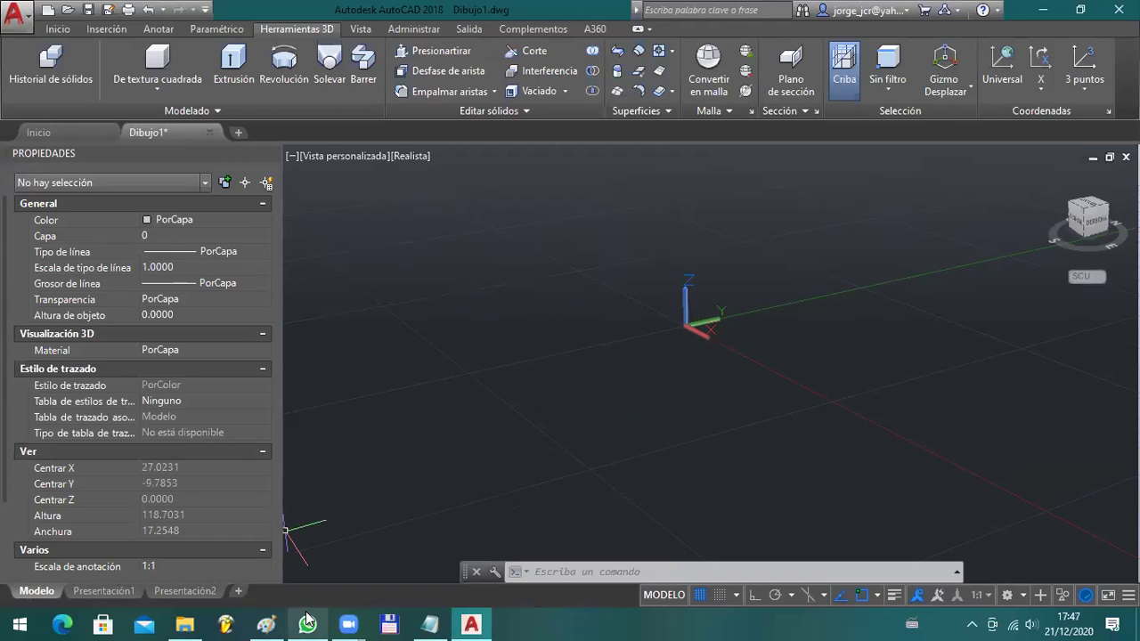
- Check the dimensions of the Pieza B reference drawing in Paint and return to AutoCAD
{"action": "type", "text": "p"}
{"action": "key", "text": "Return"}
{"action": "left_click_drag", "start_coordinate": [552, 459], "coordinate": [586, 463]}
{"action": "key", "text": "Escape"}
{"action": "left_click", "coordinate": [267, 624]}
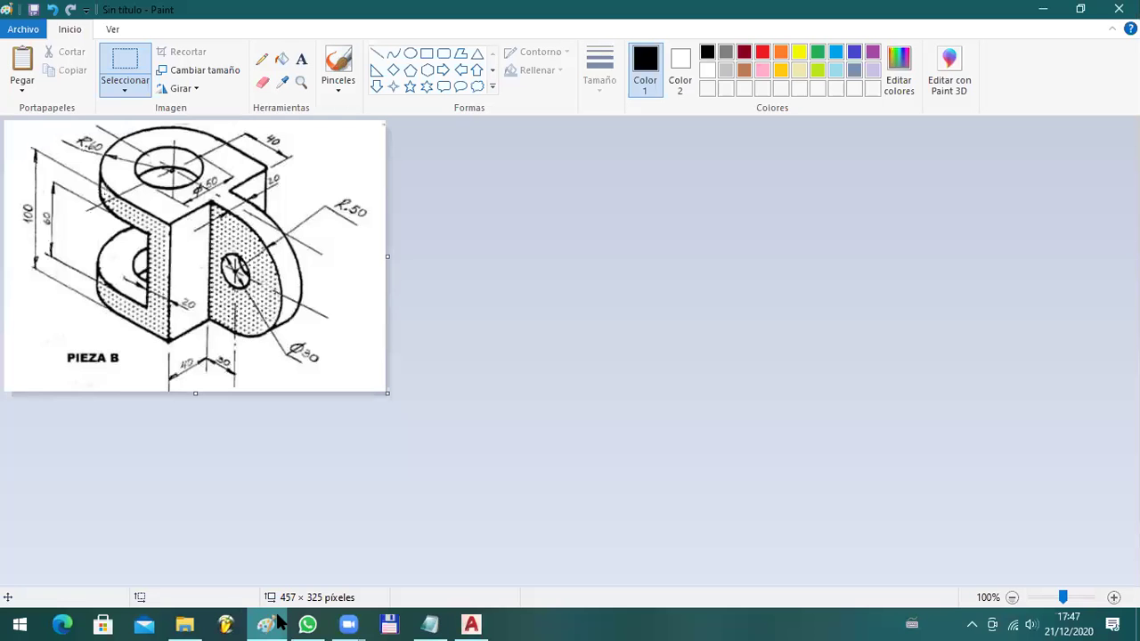
{"action": "left_click", "coordinate": [267, 624]}
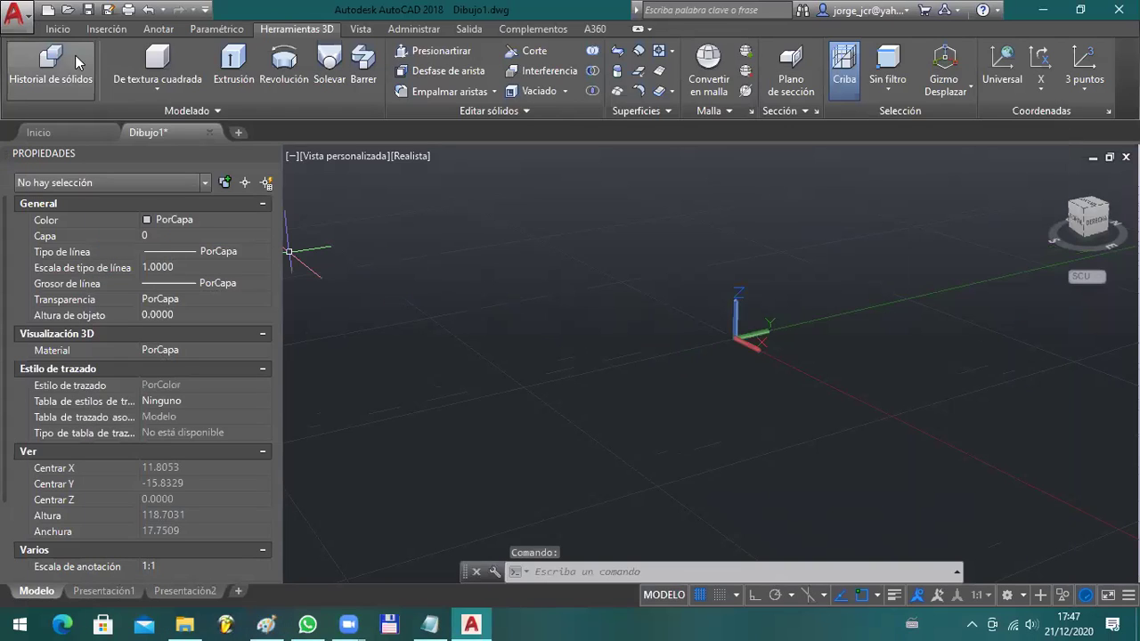
- Create a solid cylinder standing on the ground plane near the origin, with base radius 60 and height 100
{"action": "left_click", "coordinate": [161, 89]}
{"action": "left_click", "coordinate": [156, 149]}
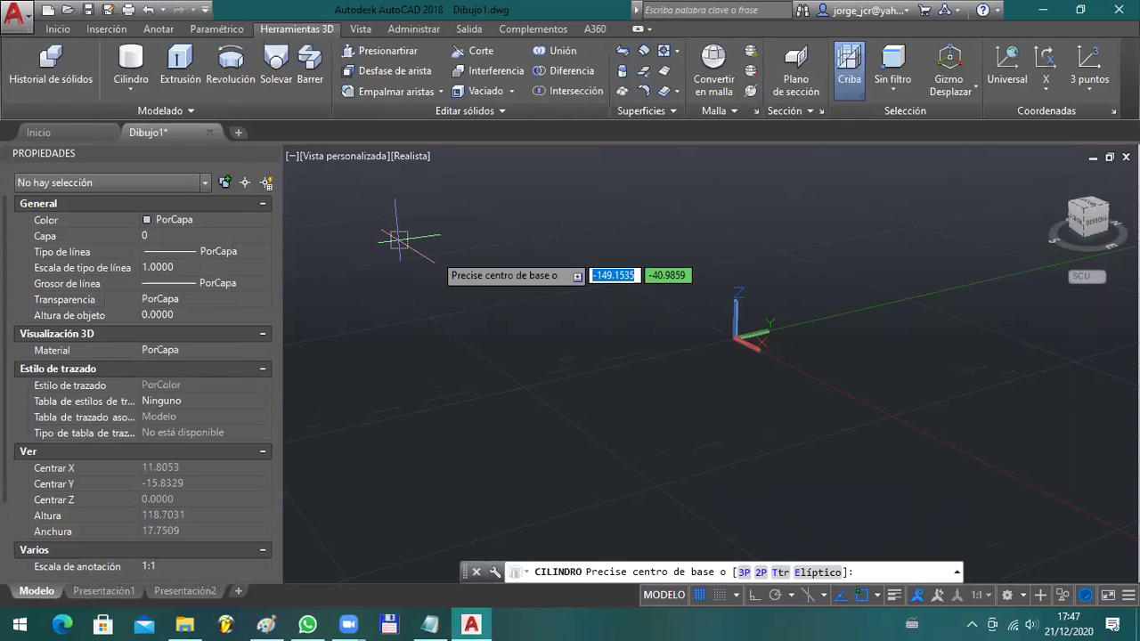
{"action": "left_click", "coordinate": [607, 375]}
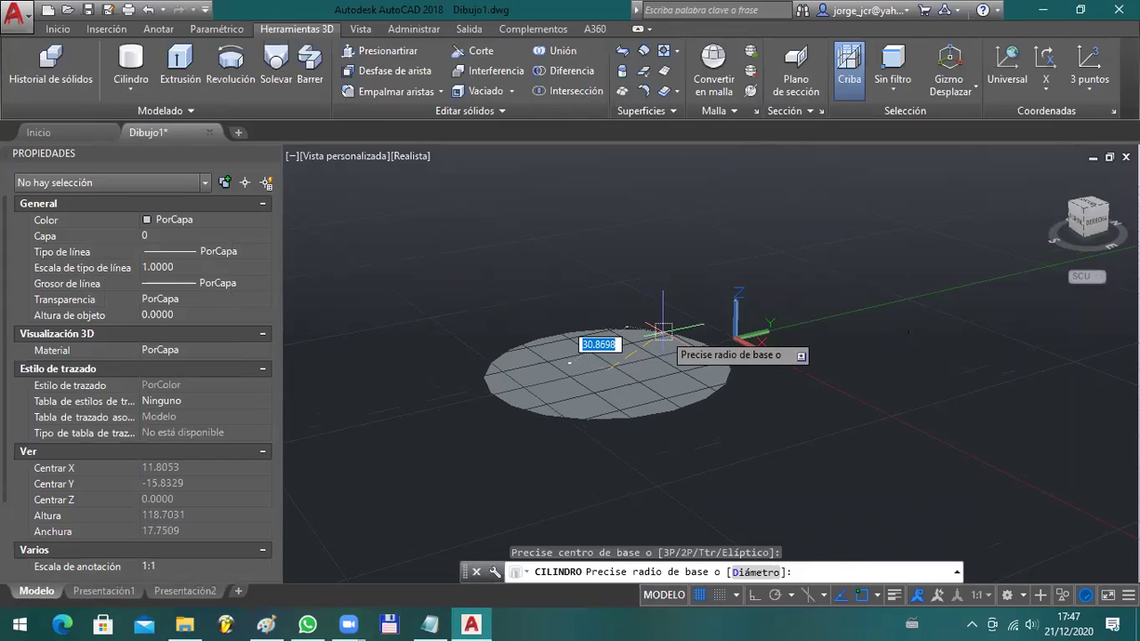
{"action": "type", "text": "60"}
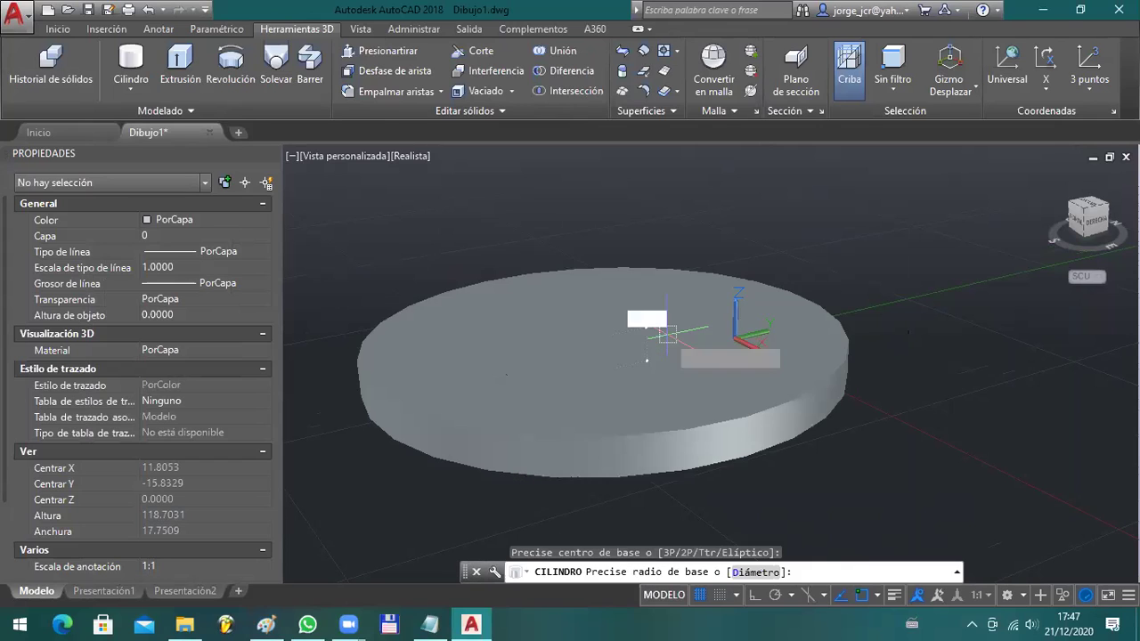
{"action": "key", "text": "Return"}
{"action": "type", "text": "100"}
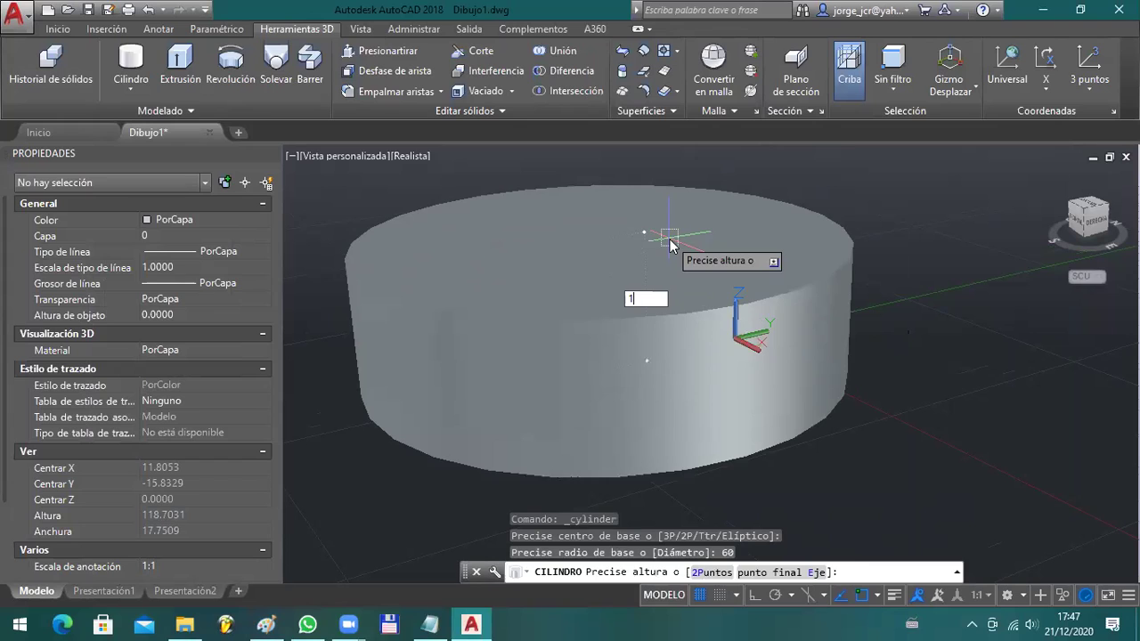
{"action": "key", "text": "Return"}
{"action": "scroll", "coordinate": [670, 330], "scroll_direction": "down", "scroll_amount": 2}
{"action": "scroll", "coordinate": [670, 330], "scroll_direction": "down", "scroll_amount": 1}
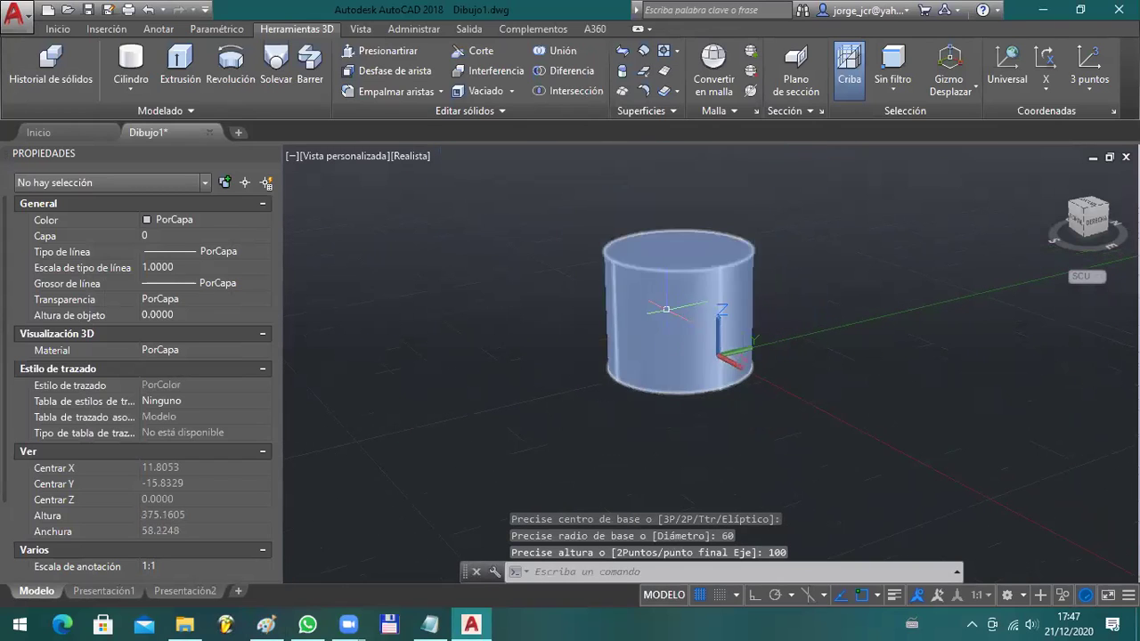
- Slice the cylinder vertically through its top centre parallel to the X axis, keeping both sides, and delete the half on the positive Y side
{"action": "left_click", "coordinate": [479, 51]}
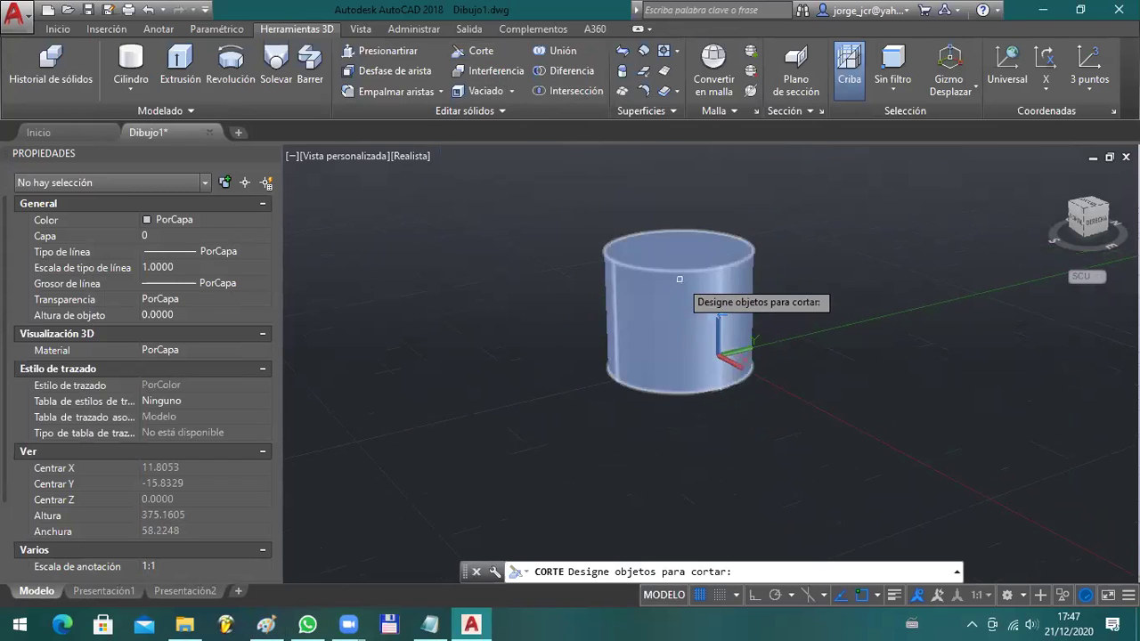
{"action": "left_click", "coordinate": [681, 276]}
{"action": "key", "text": "Return"}
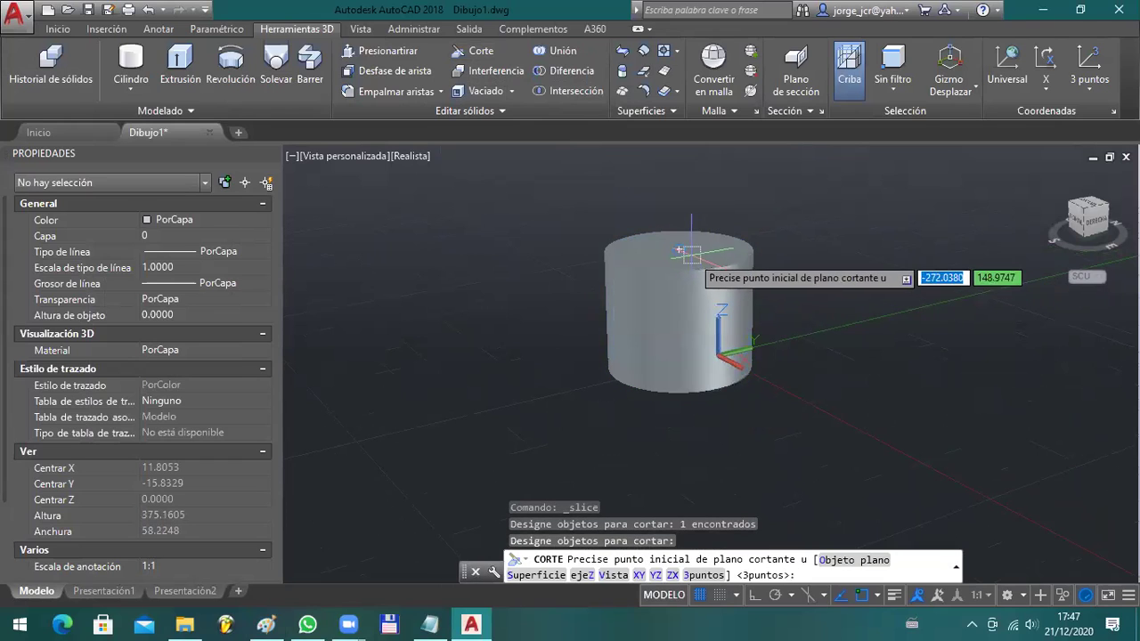
{"action": "left_click", "coordinate": [684, 253]}
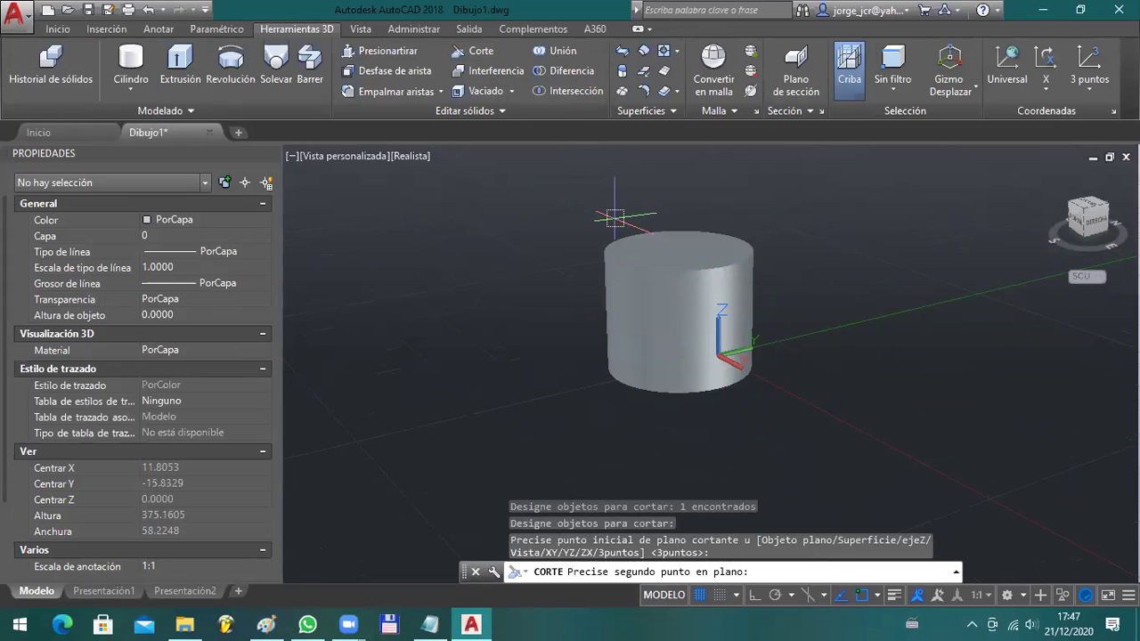
{"action": "left_click", "coordinate": [612, 218]}
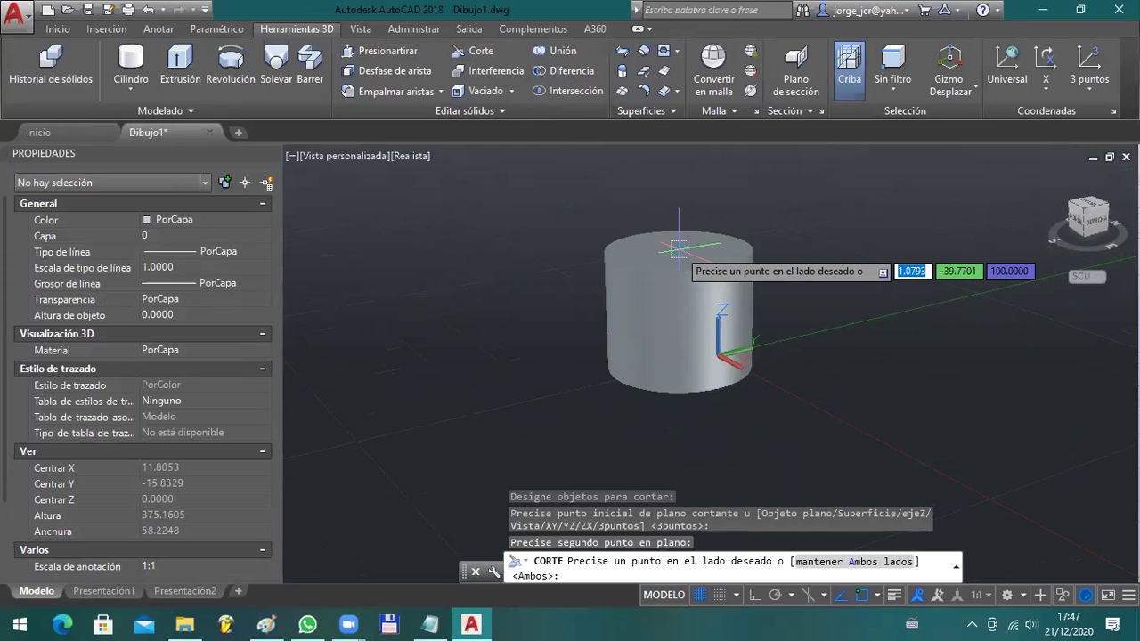
{"action": "left_click", "coordinate": [757, 281]}
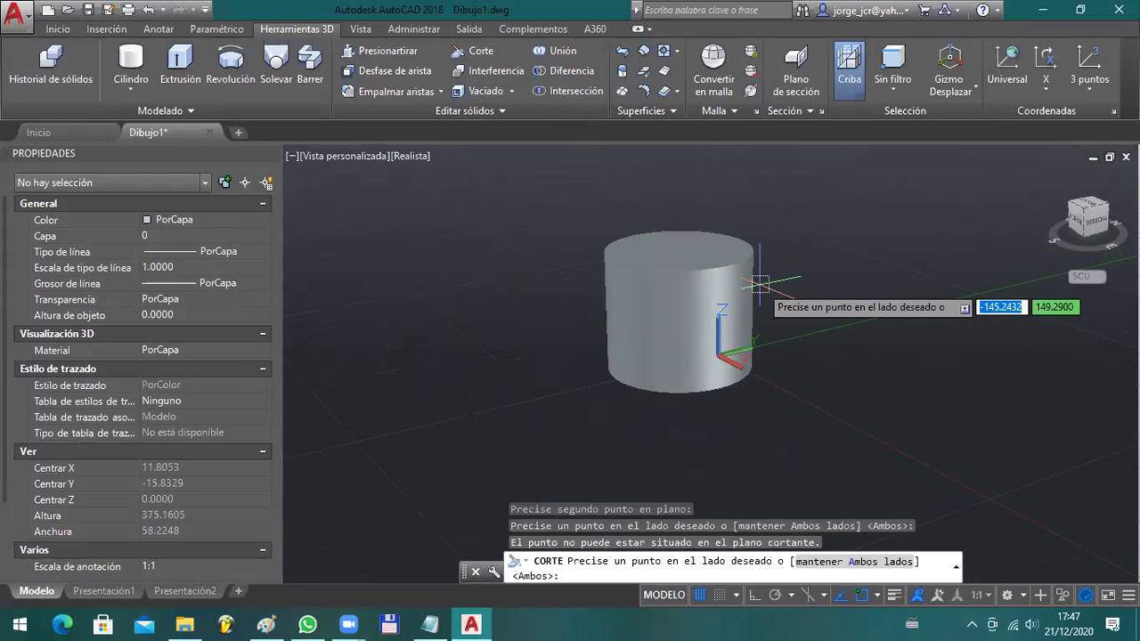
{"action": "key", "text": "Return"}
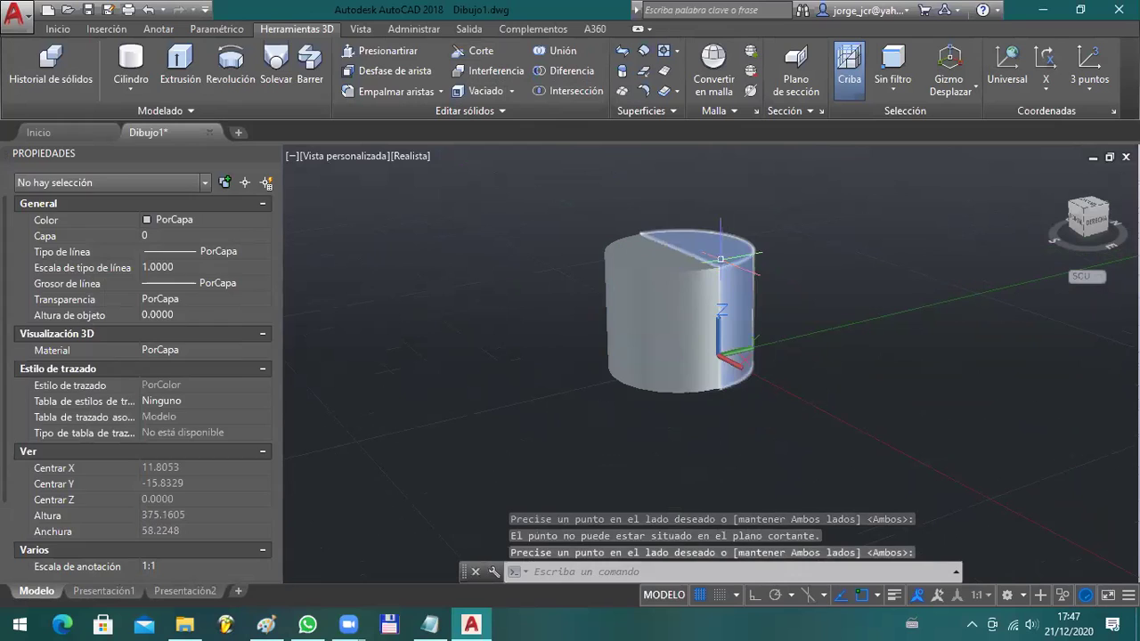
{"action": "left_click", "coordinate": [741, 272]}
{"action": "key", "text": "Delete"}
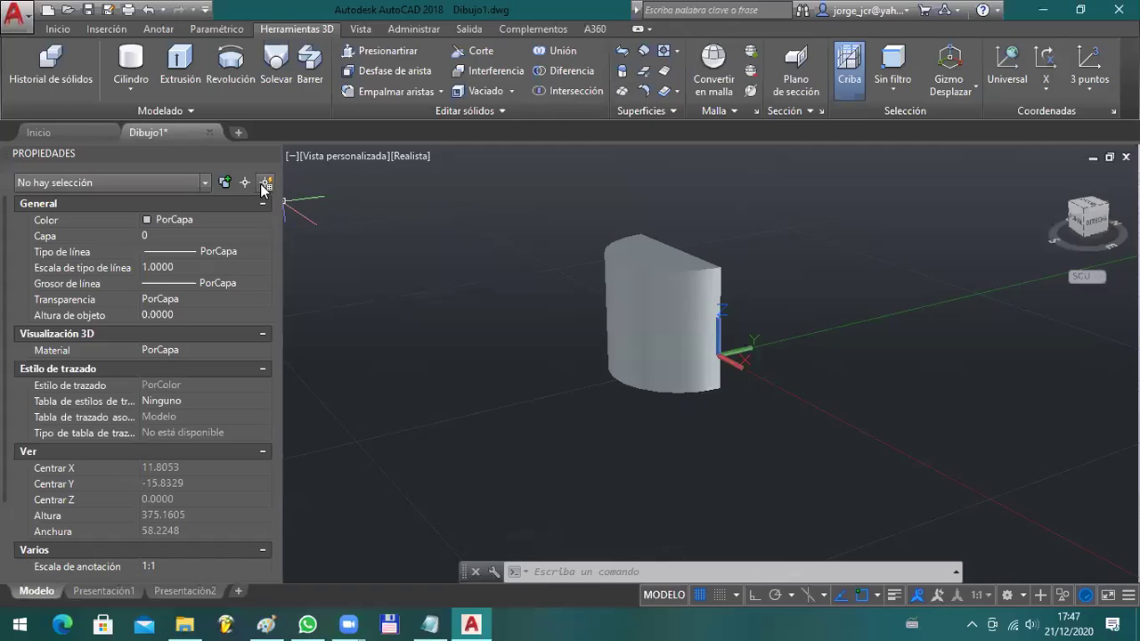
- Draw a rectangle on the ground plane beside the half cylinder using dimensions of length 40 and width 120
{"action": "type", "text": "REC"}
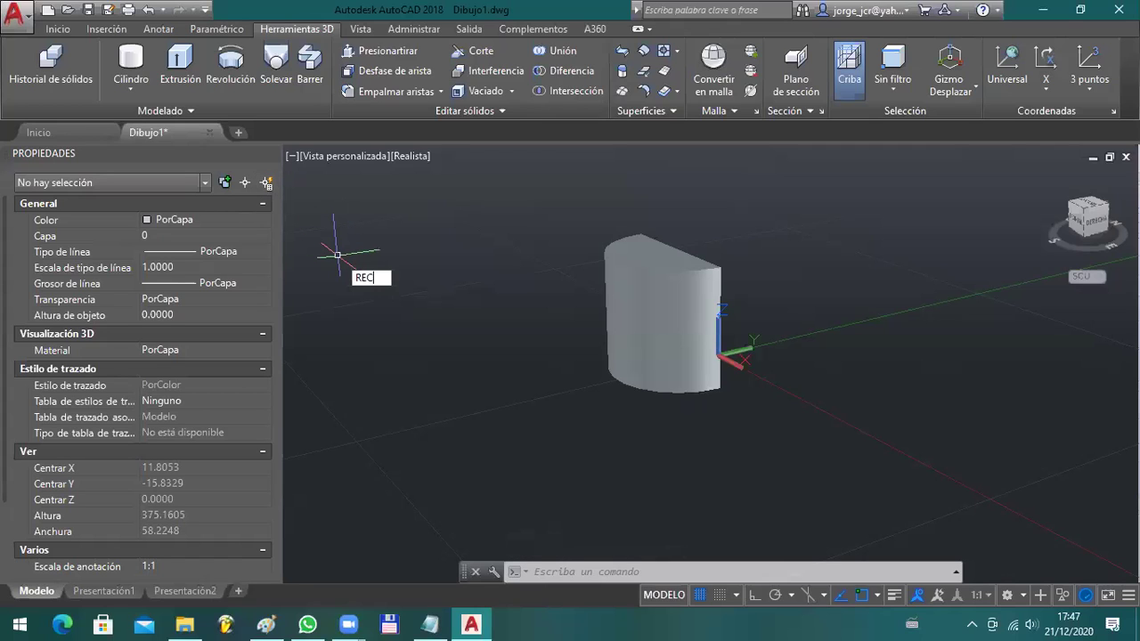
{"action": "key", "text": "Return"}
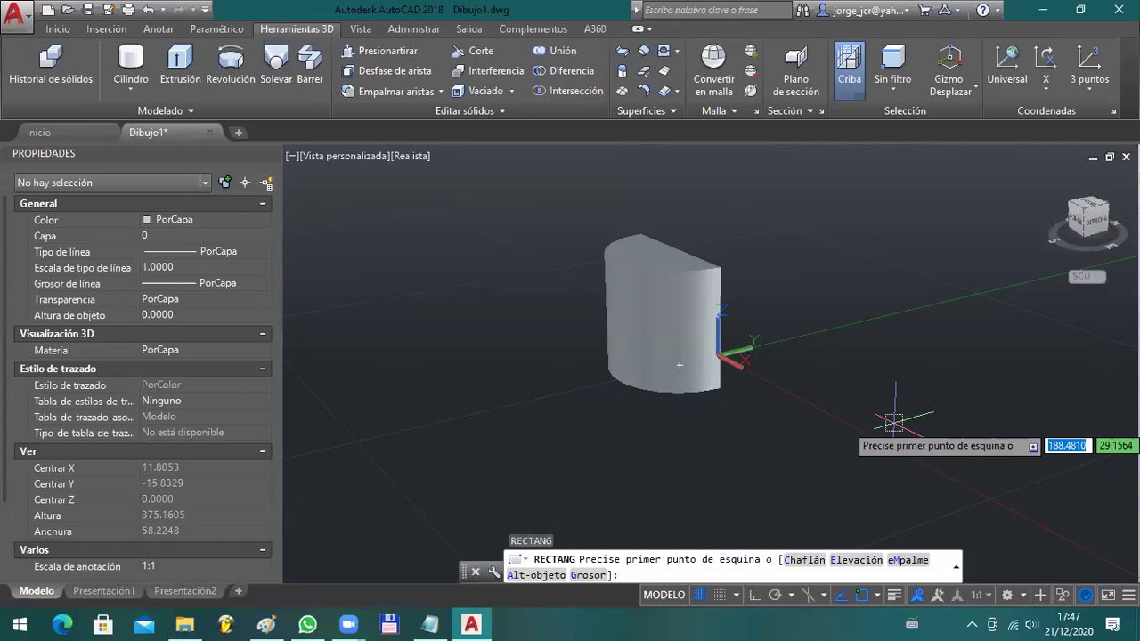
{"action": "left_click", "coordinate": [862, 428]}
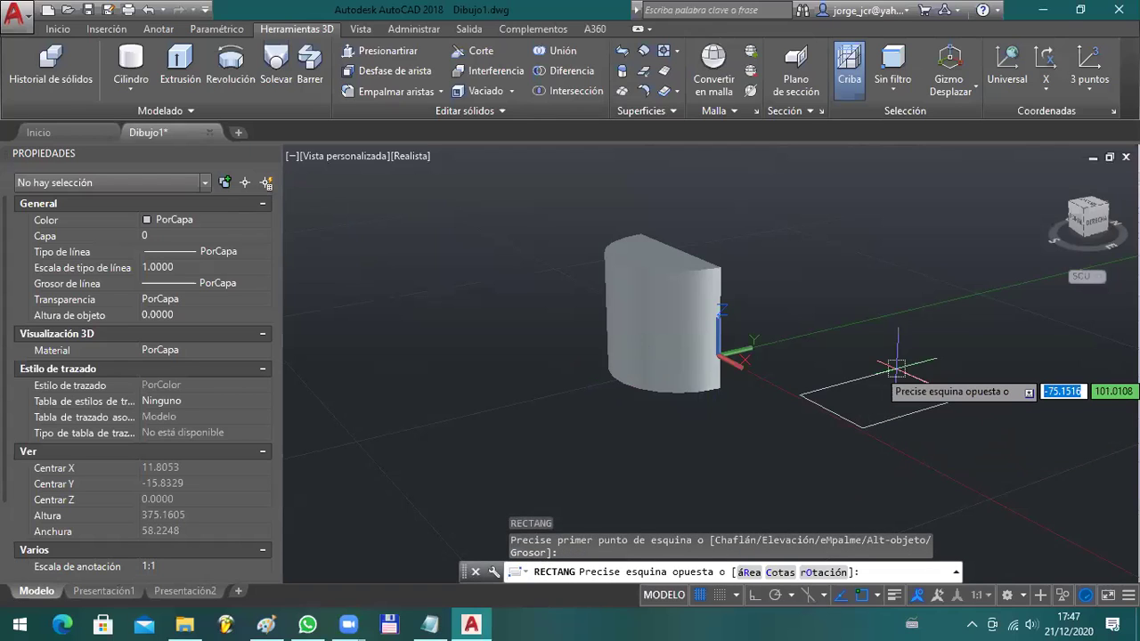
{"action": "left_click", "coordinate": [781, 572]}
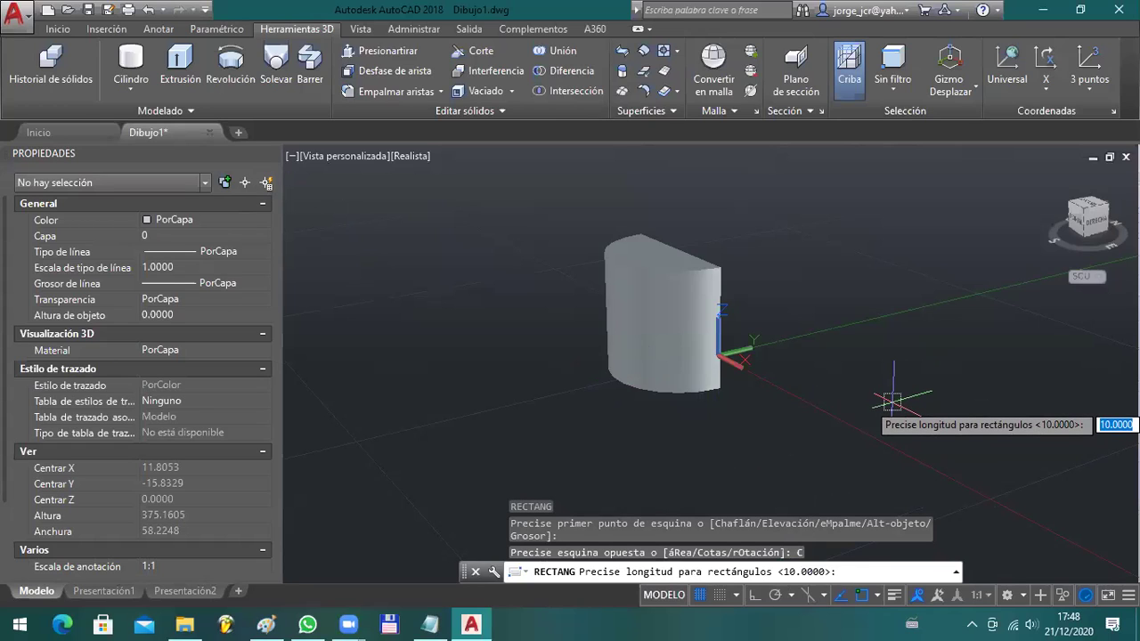
{"action": "type", "text": "40"}
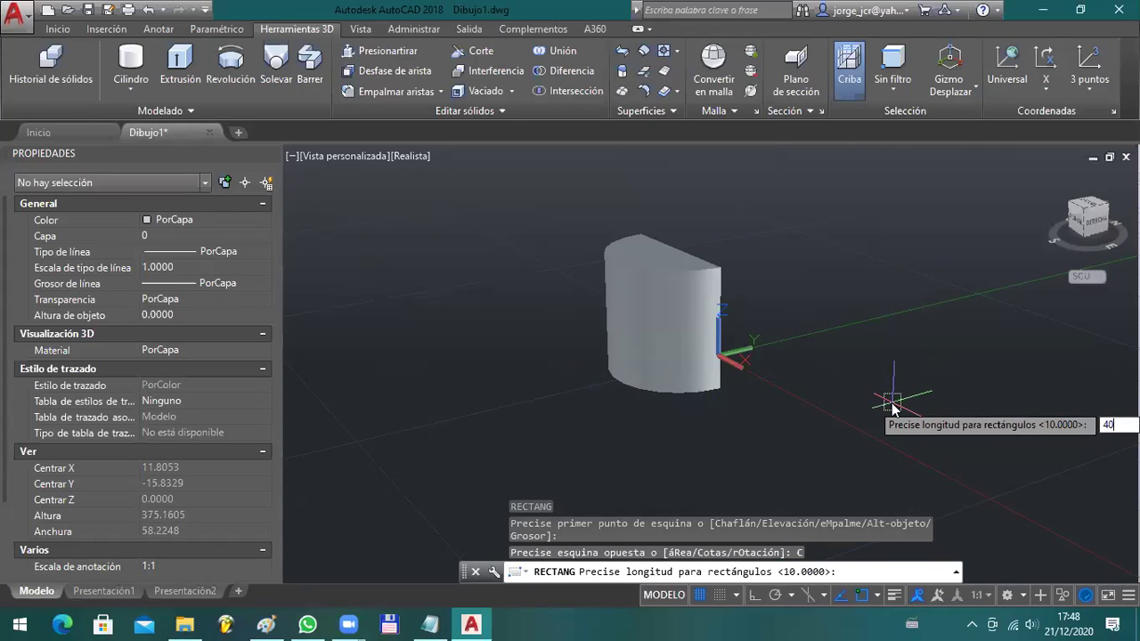
{"action": "key", "text": "Return"}
{"action": "type", "text": "120"}
{"action": "key", "text": "Return"}
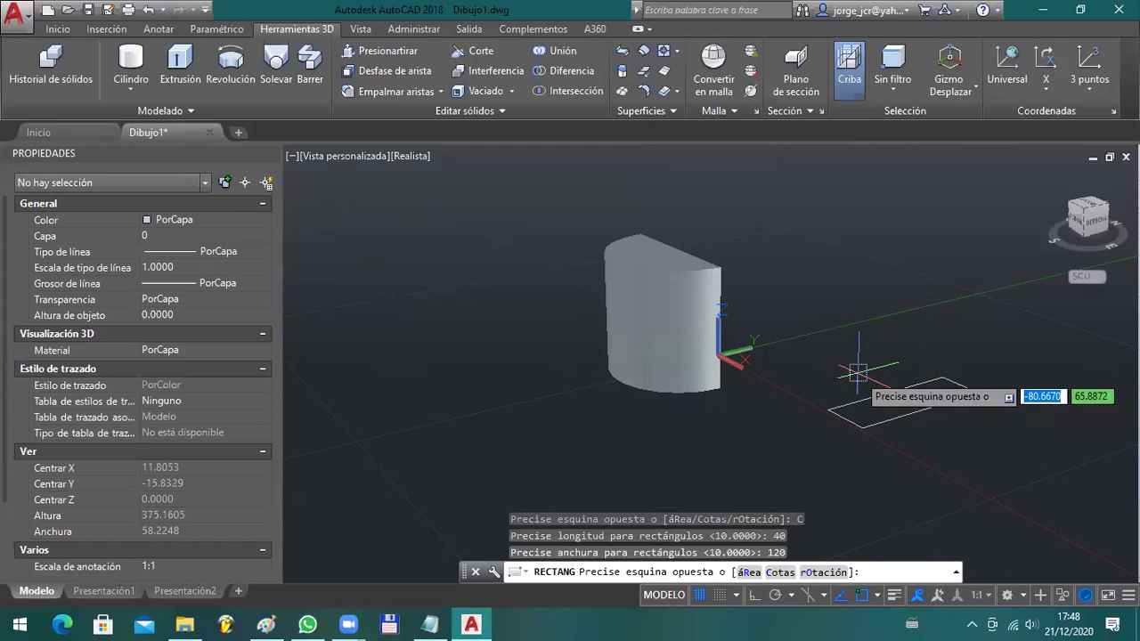
{"action": "left_click", "coordinate": [865, 396]}
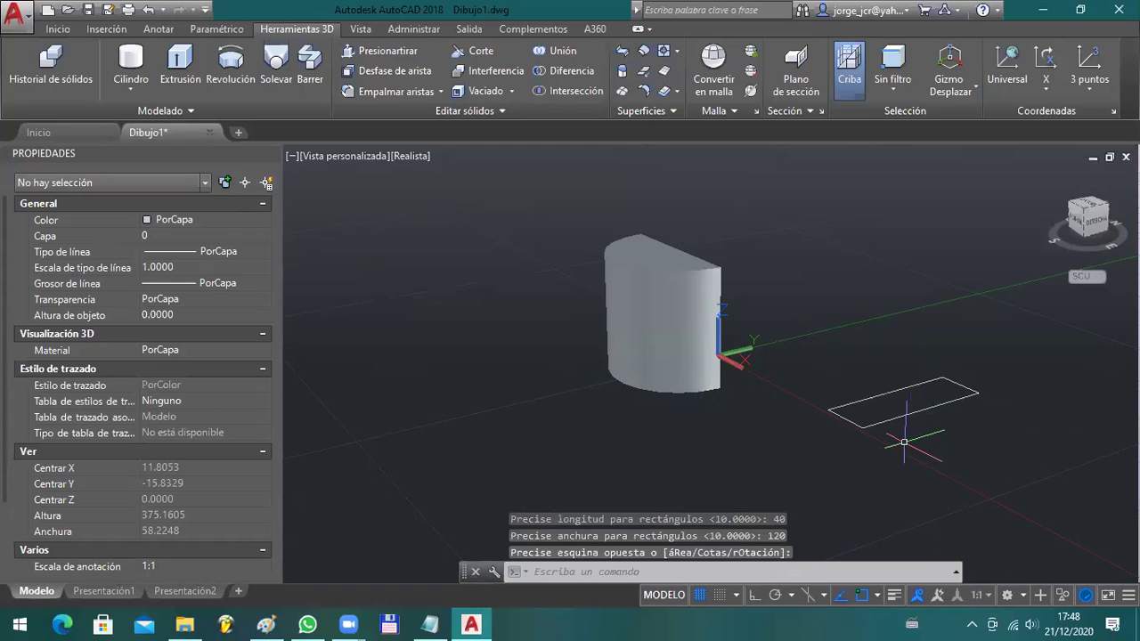
- Rotate the rectangle 90 degrees clockwise about its corner with Ortho on, so its long side runs along the X axis
{"action": "left_click", "coordinate": [852, 403]}
{"action": "left_click", "coordinate": [834, 383]}
{"action": "type", "text": "gi"}
{"action": "key", "text": "Return"}
{"action": "left_click", "coordinate": [827, 408]}
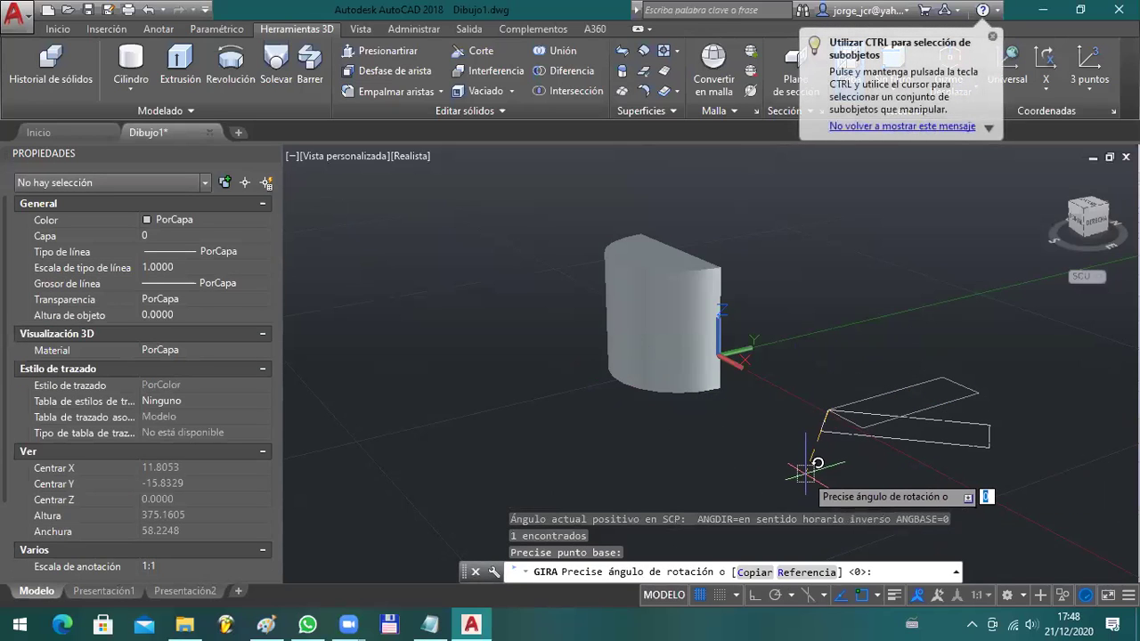
{"action": "key", "text": "F8"}
{"action": "key", "text": "Escape"}
{"action": "key", "text": "Escape"}
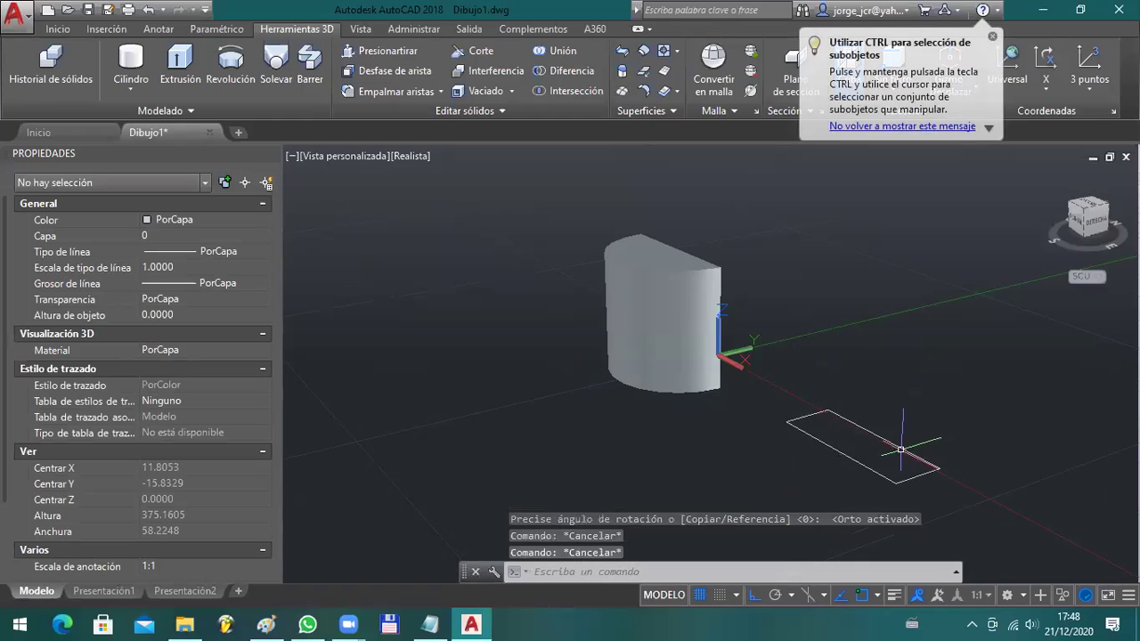
- Extrude the rotated rectangle upward to a height of 100
{"action": "left_click", "coordinate": [901, 450]}
{"action": "left_click", "coordinate": [182, 71]}
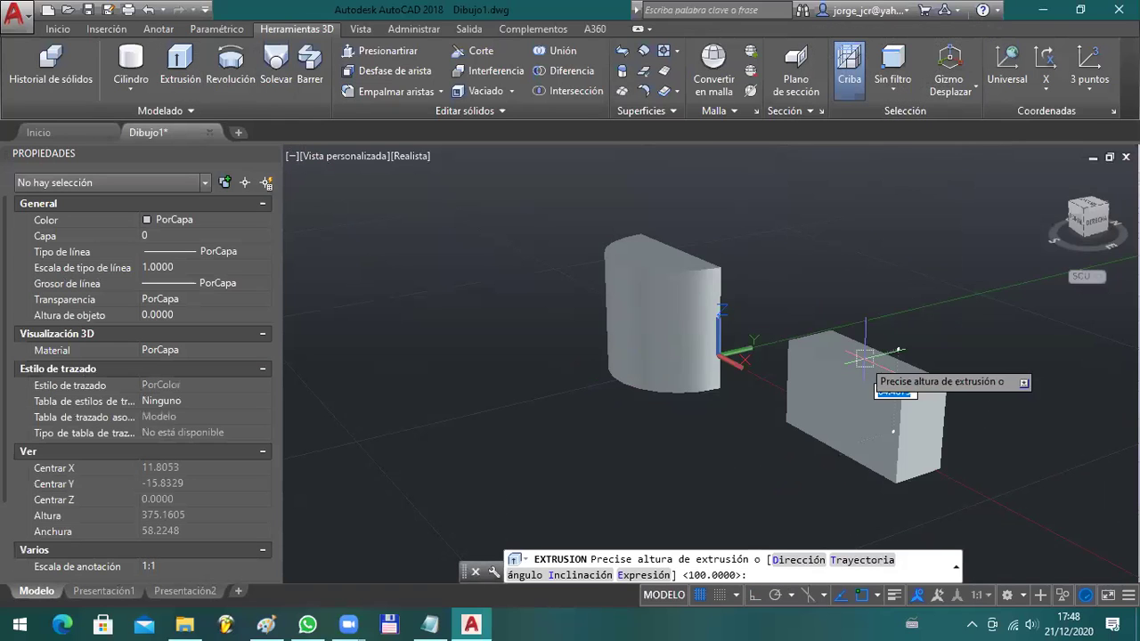
{"action": "type", "text": "100"}
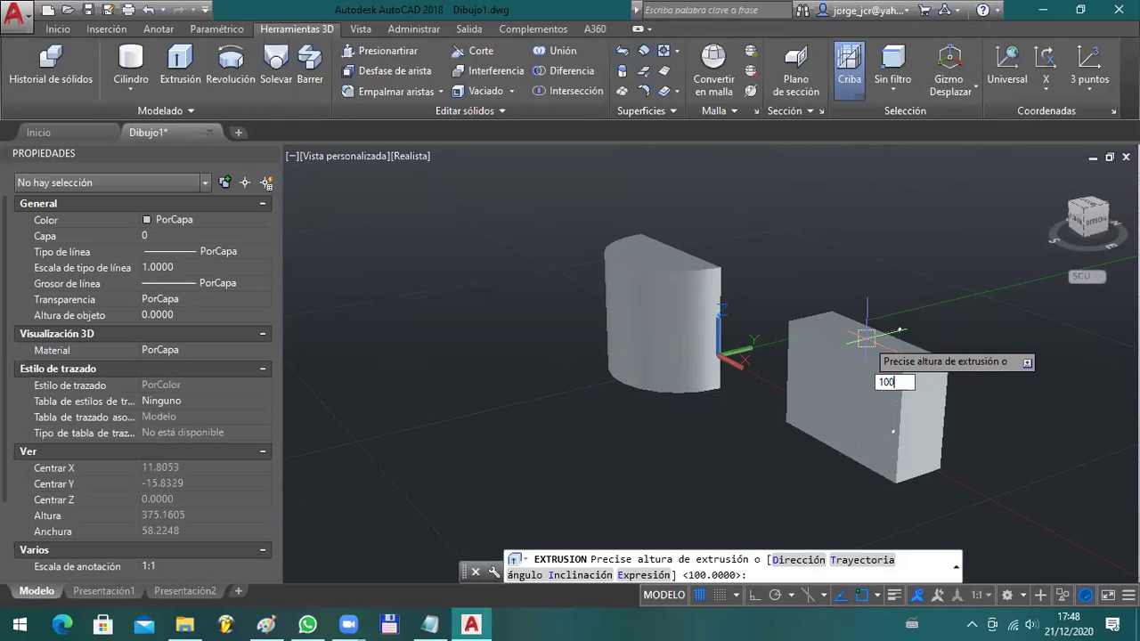
{"action": "key", "text": "Return"}
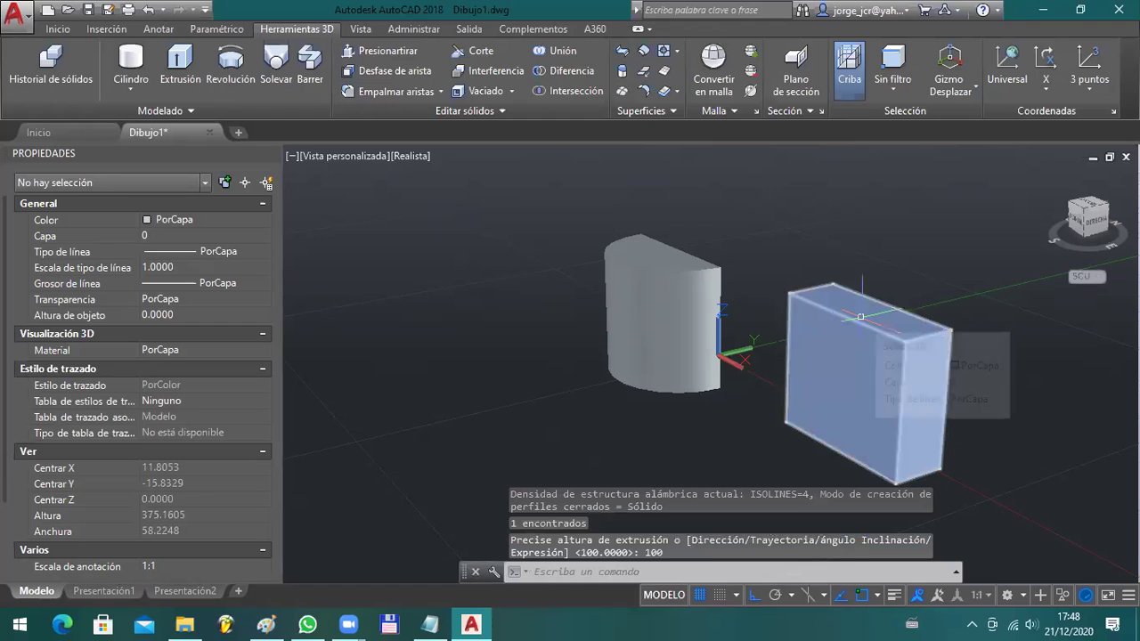
- Move the box from the midpoint of its upper long edge to the midpoint of the half cylinder's straight top edge, using midpoint snaps
{"action": "left_click", "coordinate": [859, 326]}
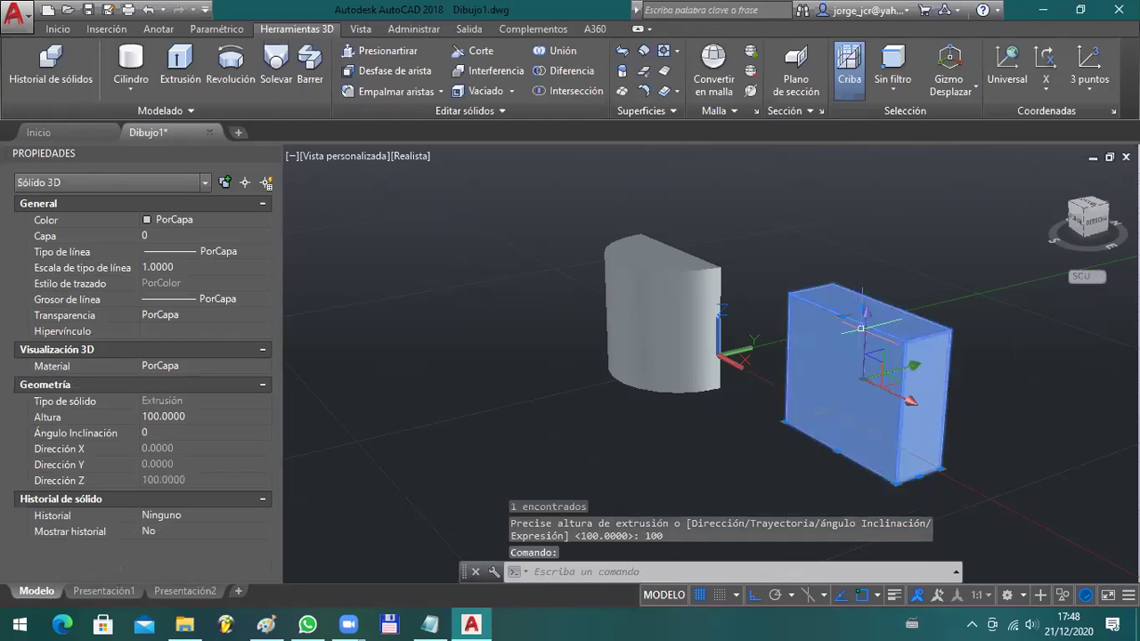
{"action": "type", "text": "d"}
{"action": "key", "text": "Return"}
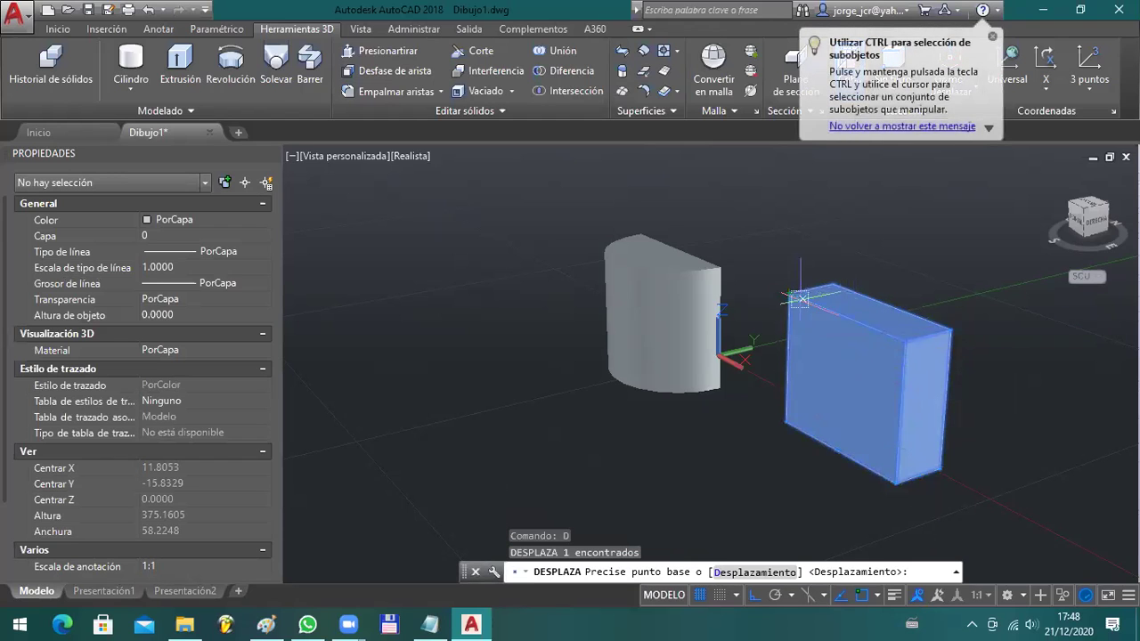
{"action": "type", "text": "MED"}
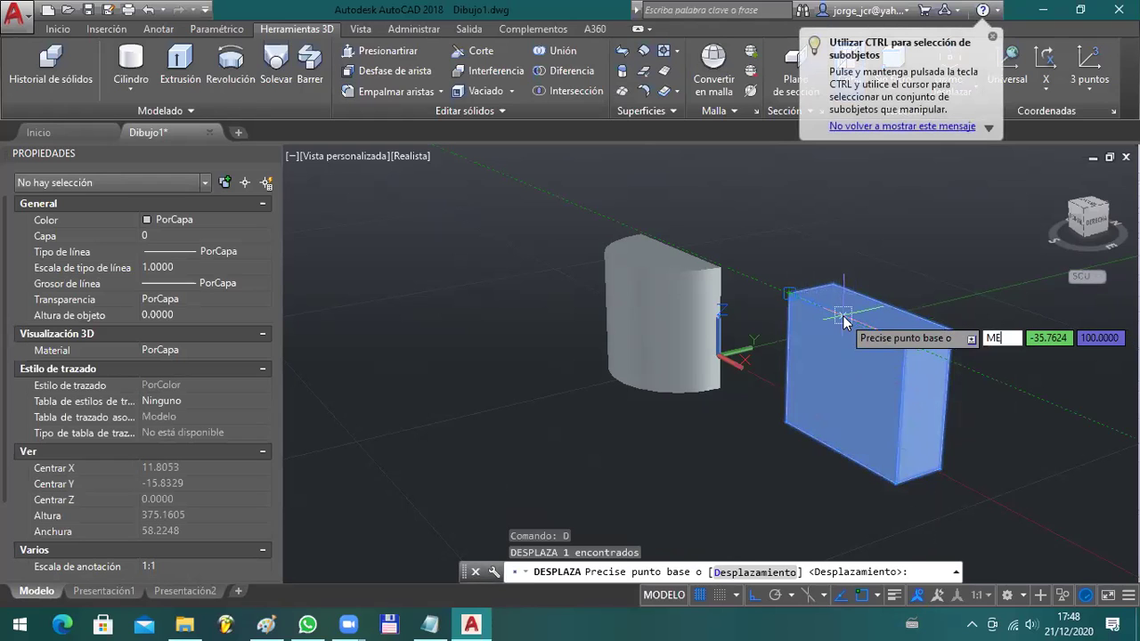
{"action": "key", "text": "Return"}
{"action": "left_click", "coordinate": [847, 300]}
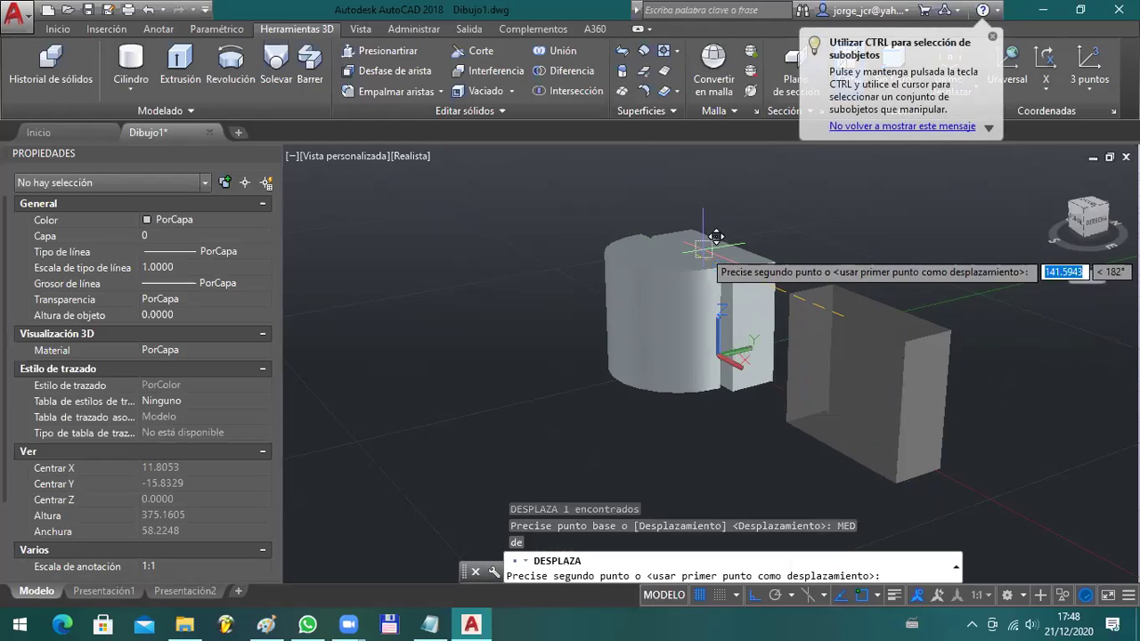
{"action": "type", "text": "MED"}
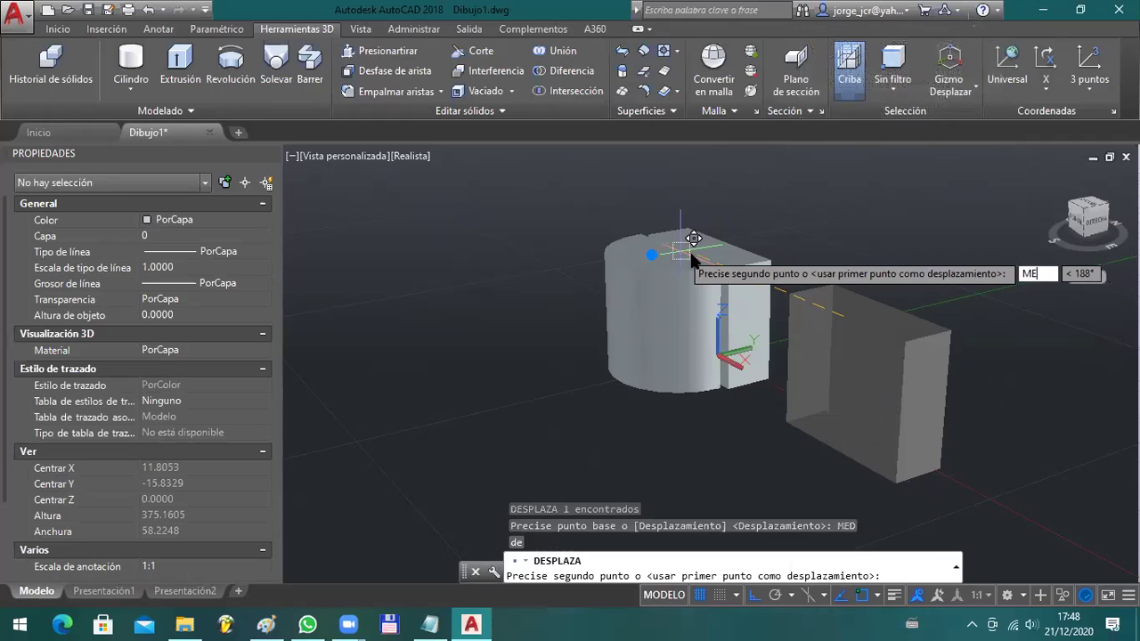
{"action": "key", "text": "Return"}
{"action": "left_click", "coordinate": [691, 236]}
{"action": "key", "text": "Escape"}
{"action": "key", "text": "Escape"}
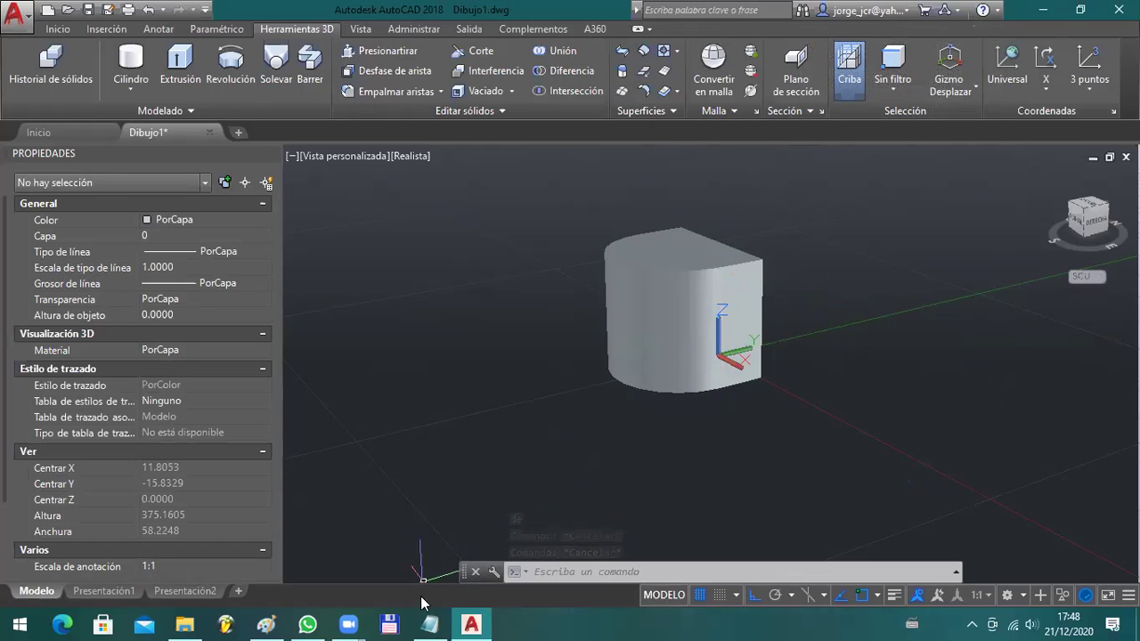
{"action": "left_click", "coordinate": [266, 624]}
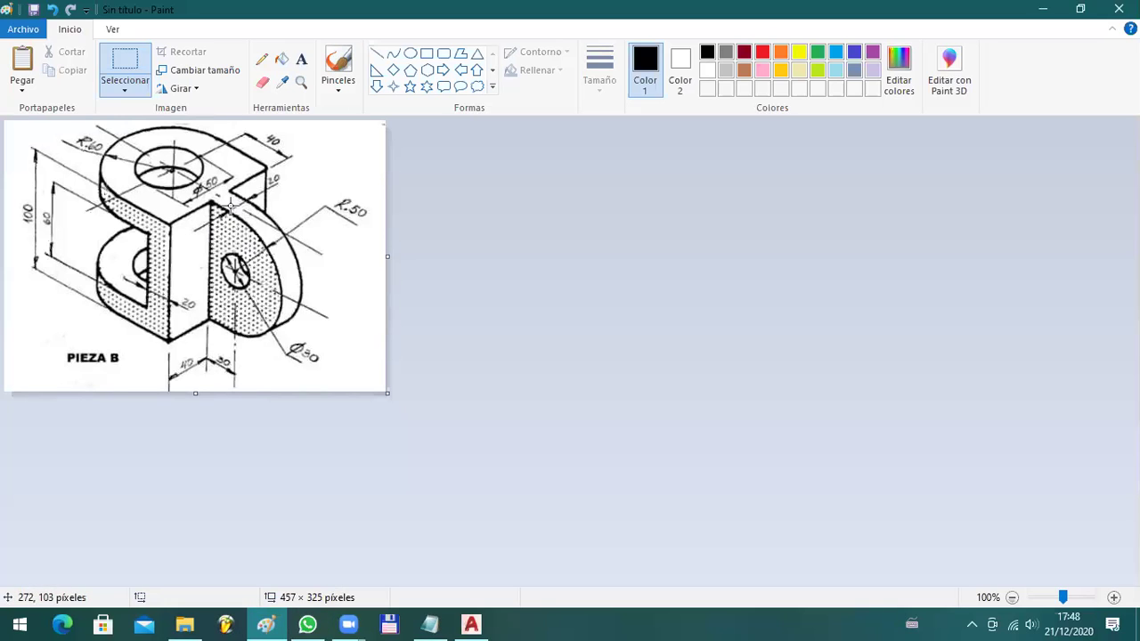
{"action": "key", "text": "alt+Tab"}
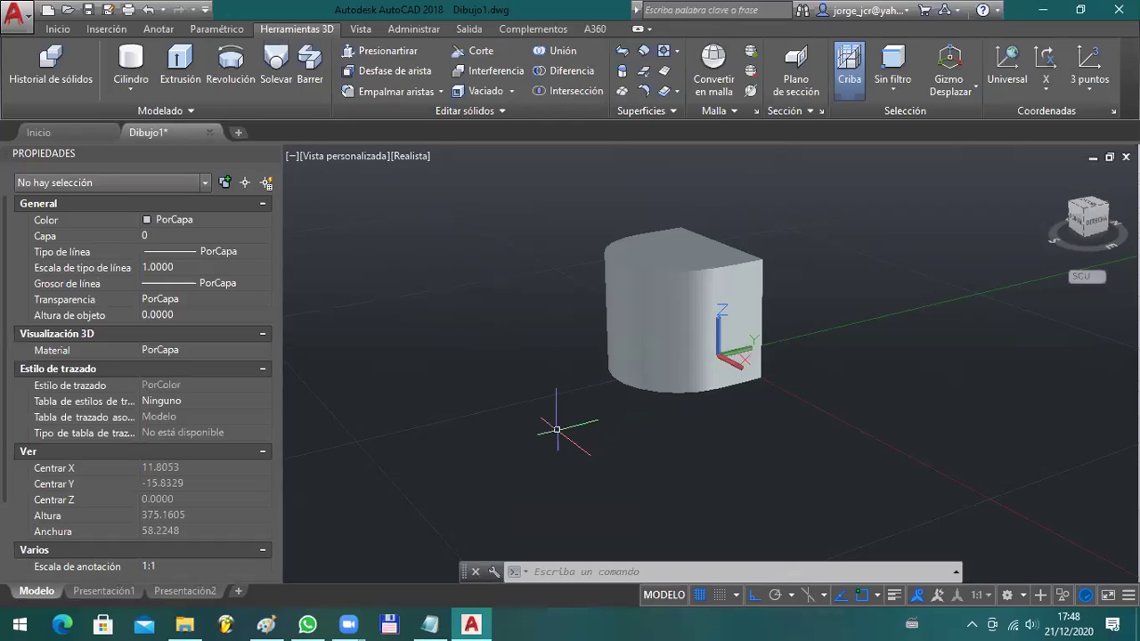
{"action": "type", "text": "rec"}
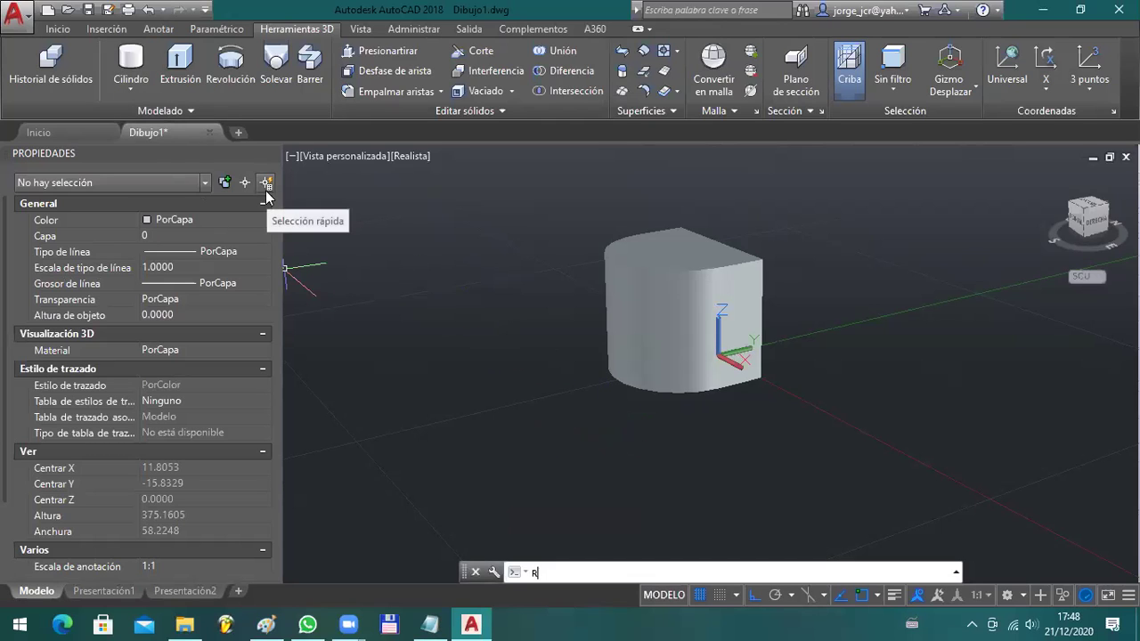
{"action": "key", "text": "Return"}
{"action": "left_click", "coordinate": [819, 385]}
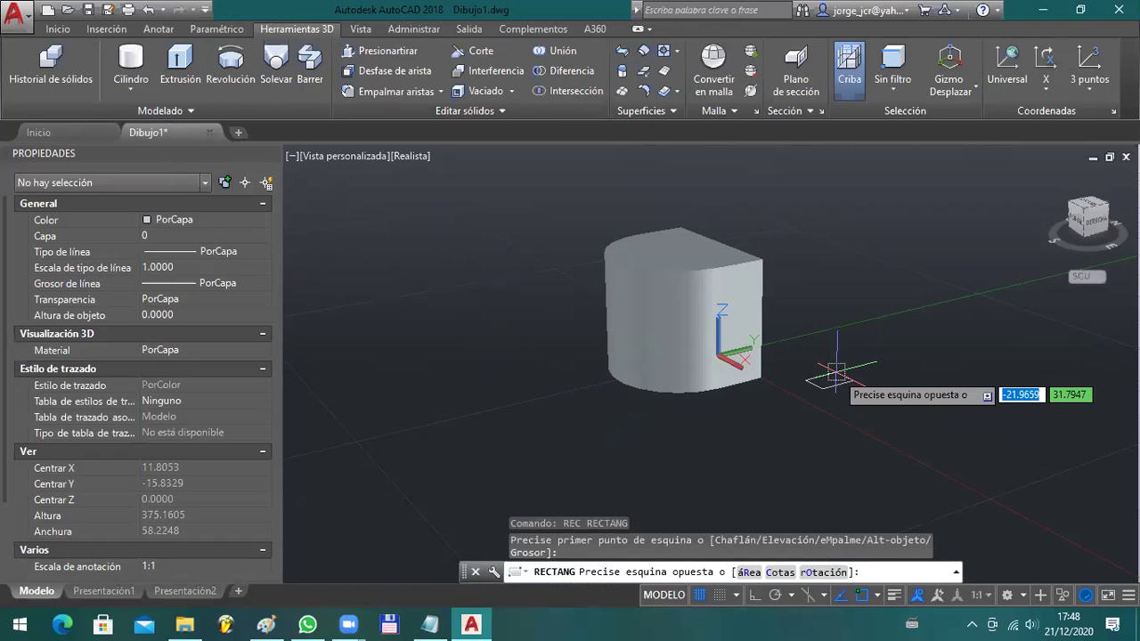
{"action": "type", "text": "c"}
{"action": "key", "text": "Return"}
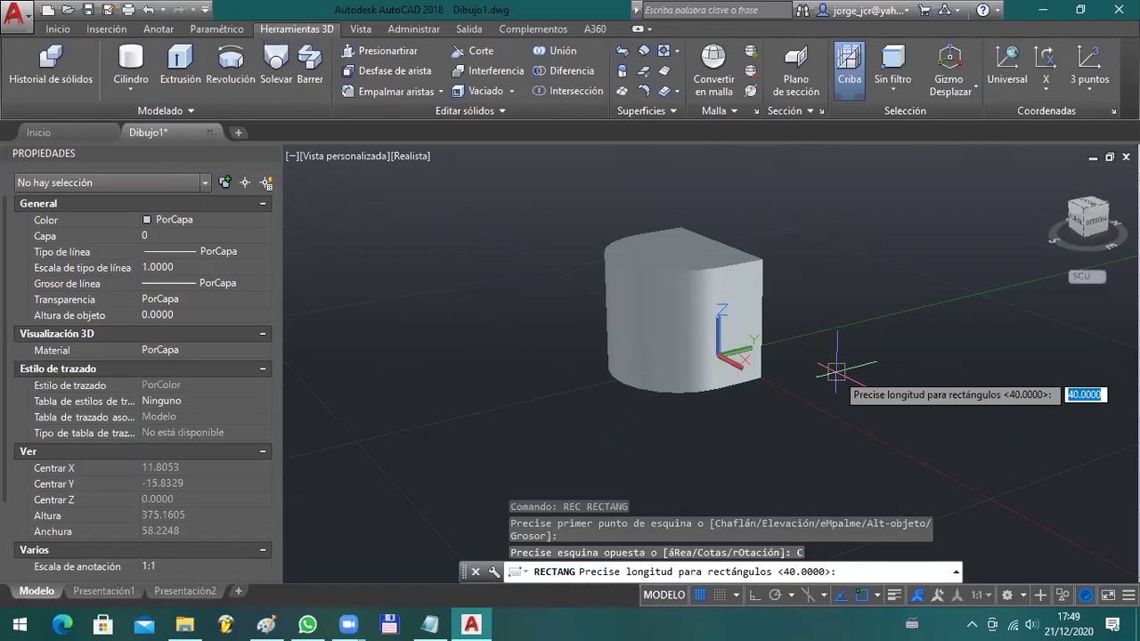
{"action": "type", "text": "40"}
{"action": "key", "text": "Return"}
{"action": "type", "text": "30"}
{"action": "key", "text": "Return"}
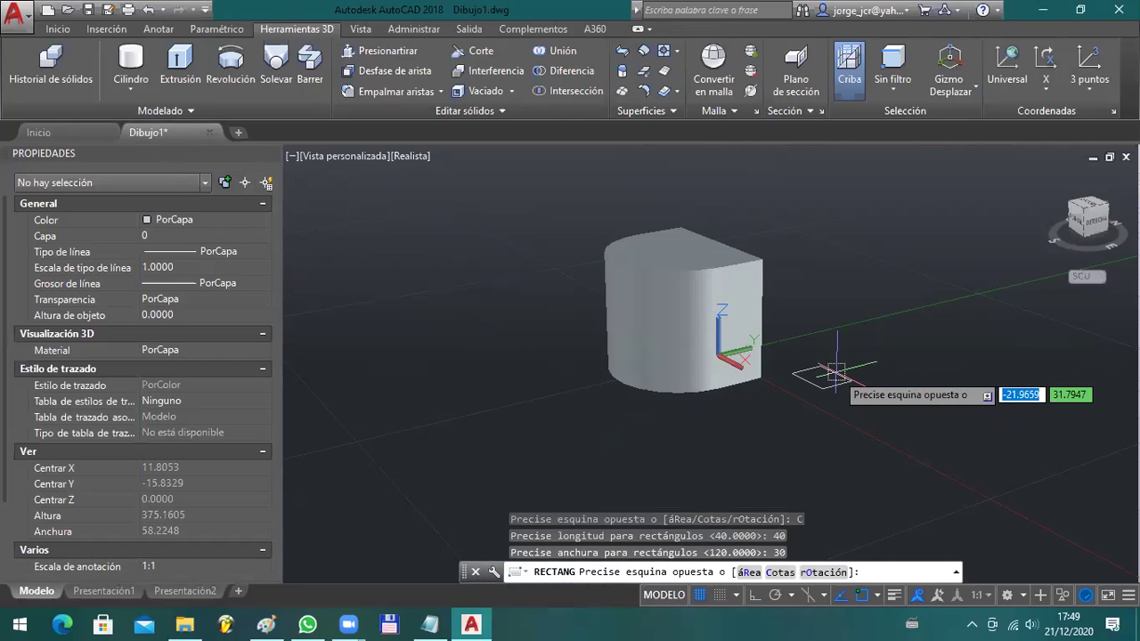
{"action": "left_click", "coordinate": [842, 343]}
{"action": "left_click", "coordinate": [180, 67]}
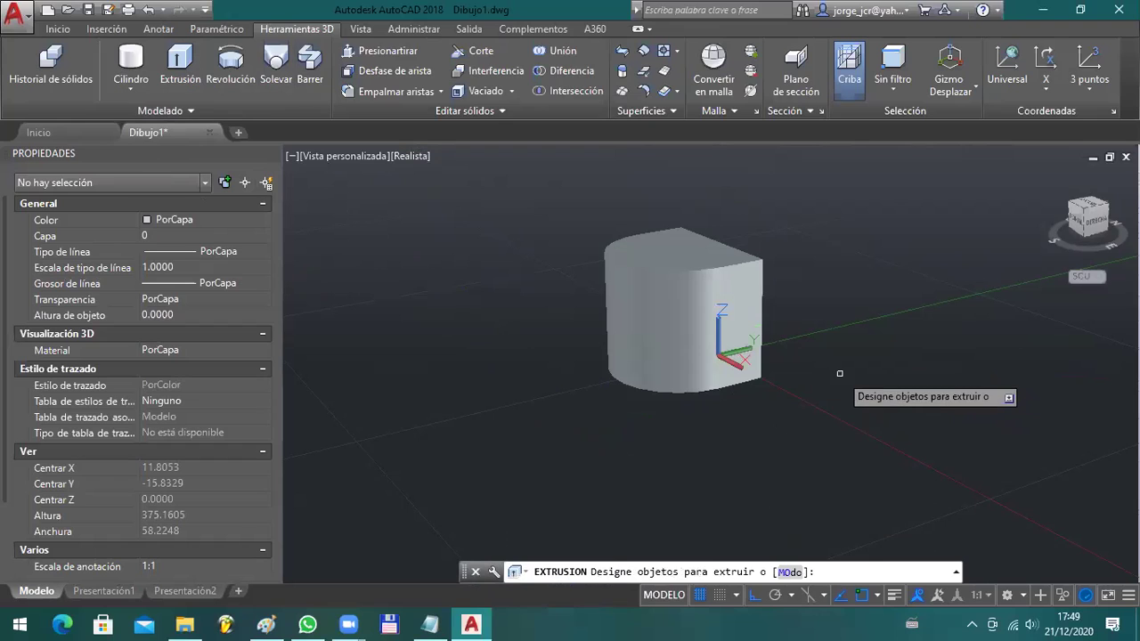
{"action": "key", "text": "Escape"}
{"action": "key", "text": "Escape"}
{"action": "key", "text": "Return"}
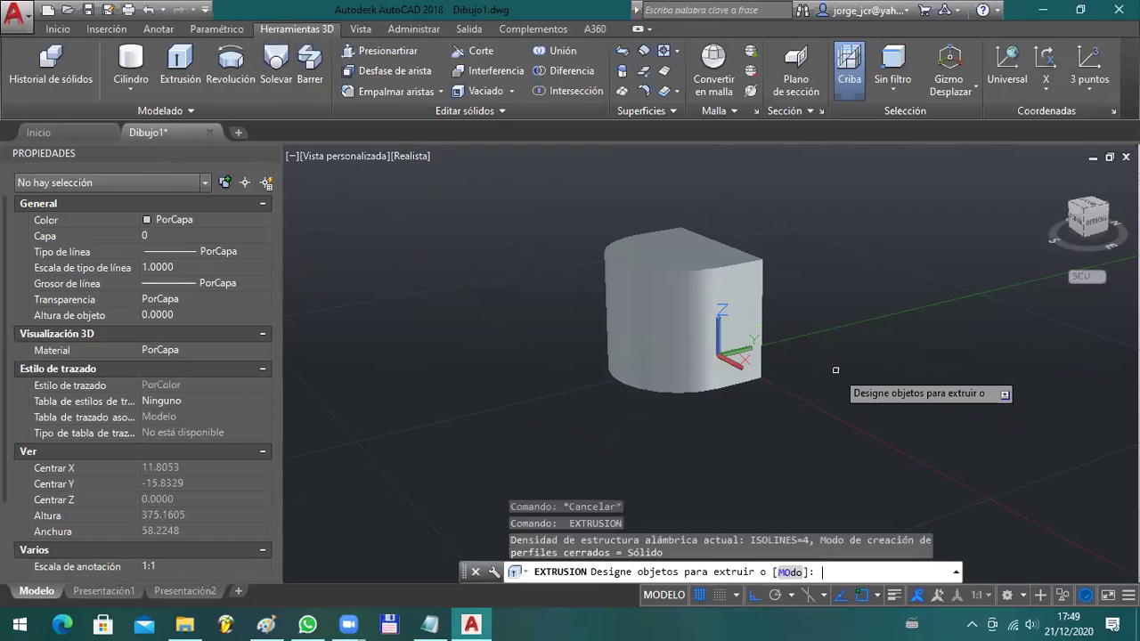
{"action": "key", "text": "Escape"}
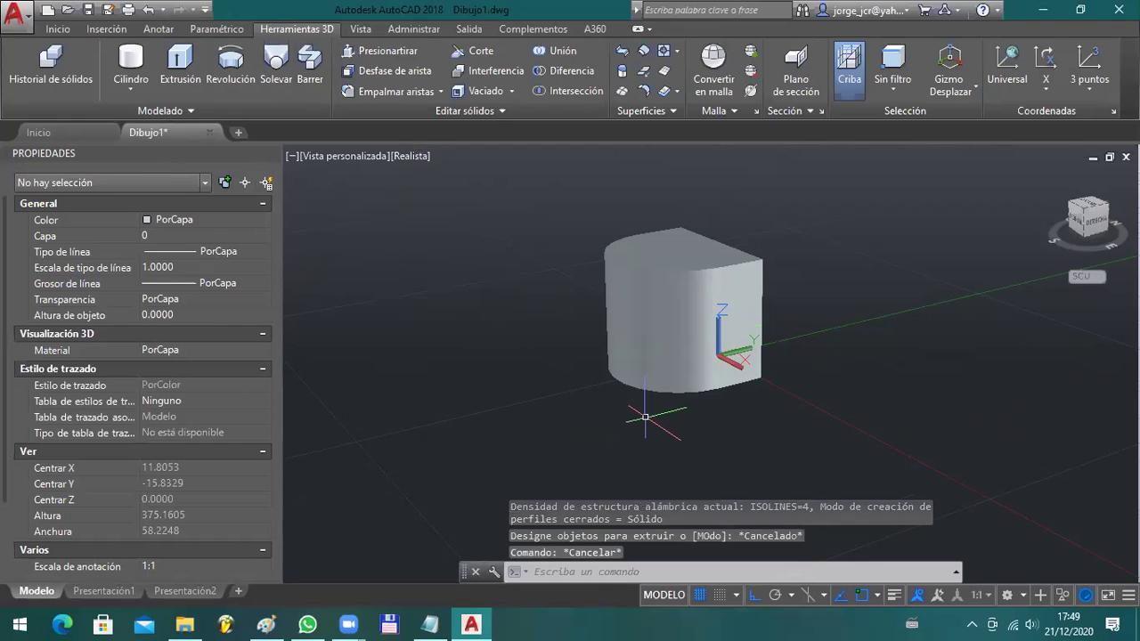
- Draw a rectangle on the ground plane beside the half cylinder with chamfer distances 40 and 30, length 40 and width 30
{"action": "key", "text": "Return"}
{"action": "type", "text": "C"}
{"action": "key", "text": "Return"}
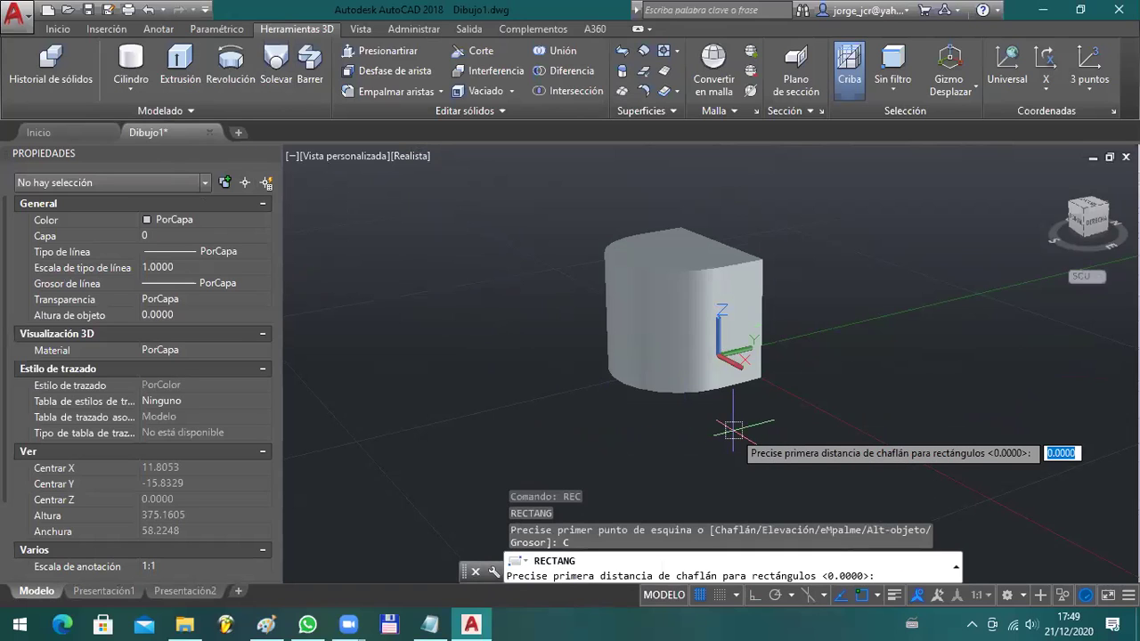
{"action": "type", "text": "40"}
{"action": "key", "text": "Return"}
{"action": "type", "text": "30"}
{"action": "key", "text": "Return"}
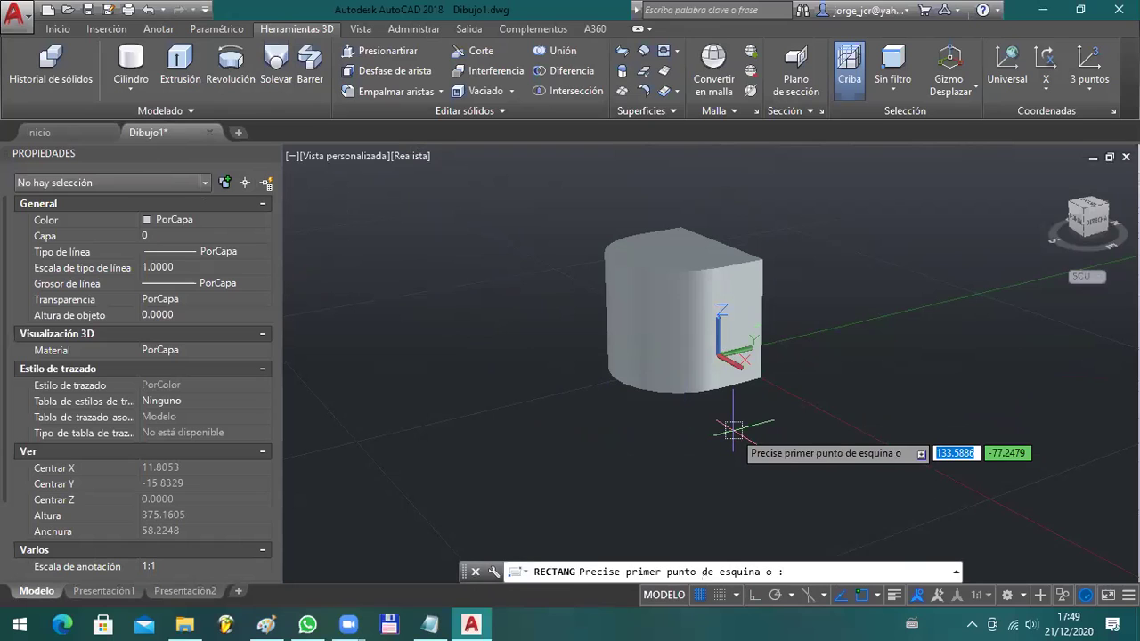
{"action": "left_click", "coordinate": [828, 365]}
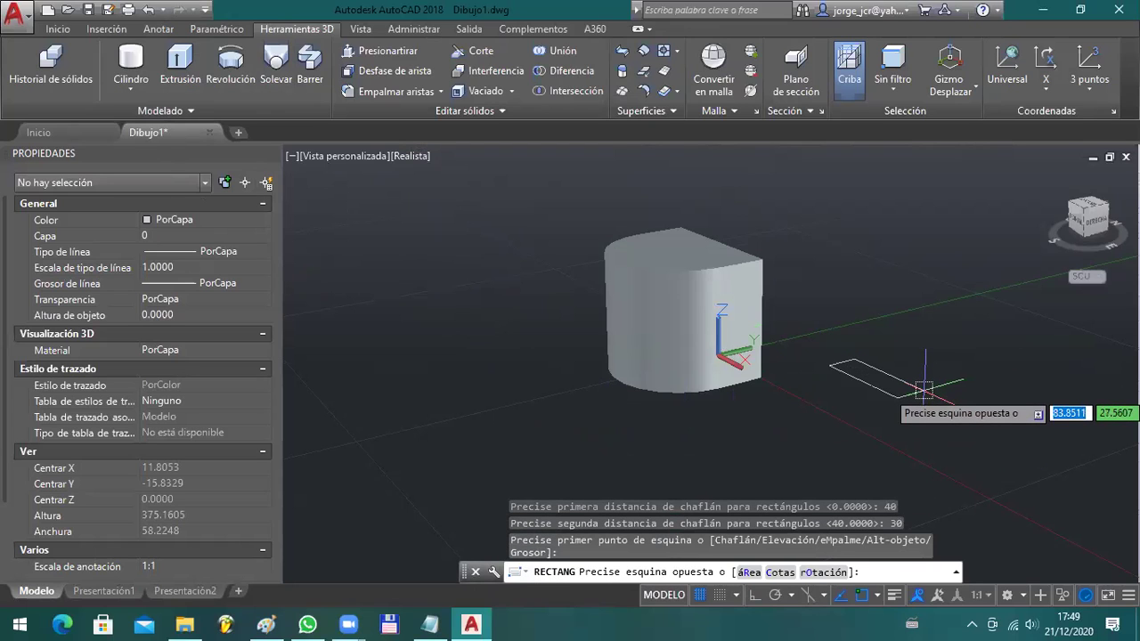
{"action": "type", "text": "C"}
{"action": "key", "text": "Return"}
{"action": "key", "text": "Return"}
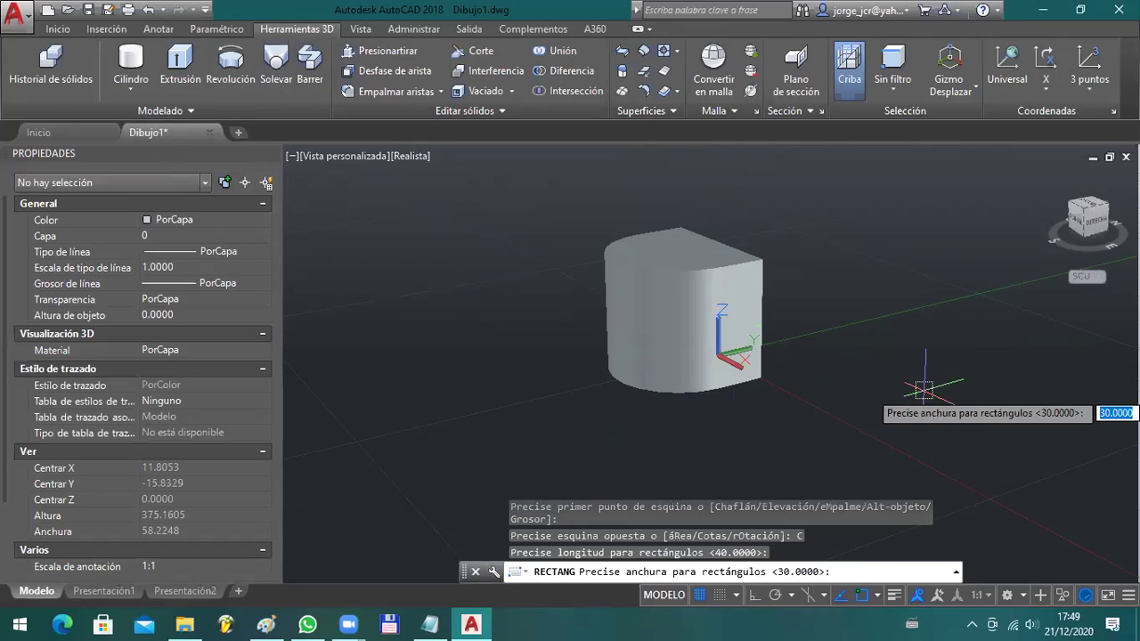
{"action": "key", "text": "Return"}
{"action": "left_click", "coordinate": [924, 390]}
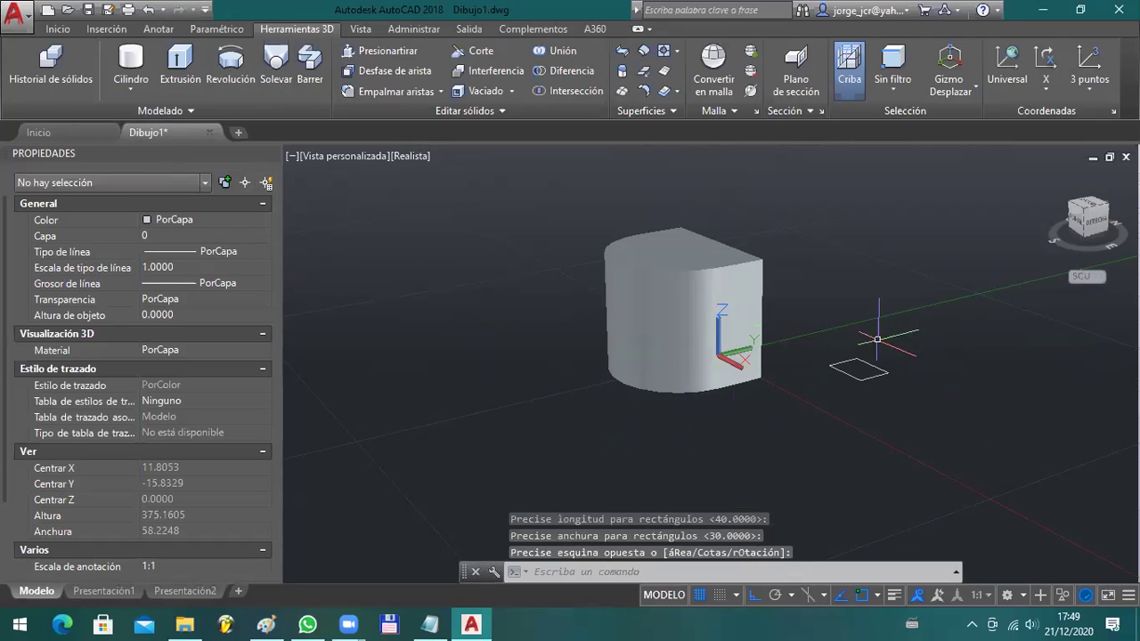
- Extrude the small rectangle upward to a height of 100
{"action": "left_click", "coordinate": [180, 64]}
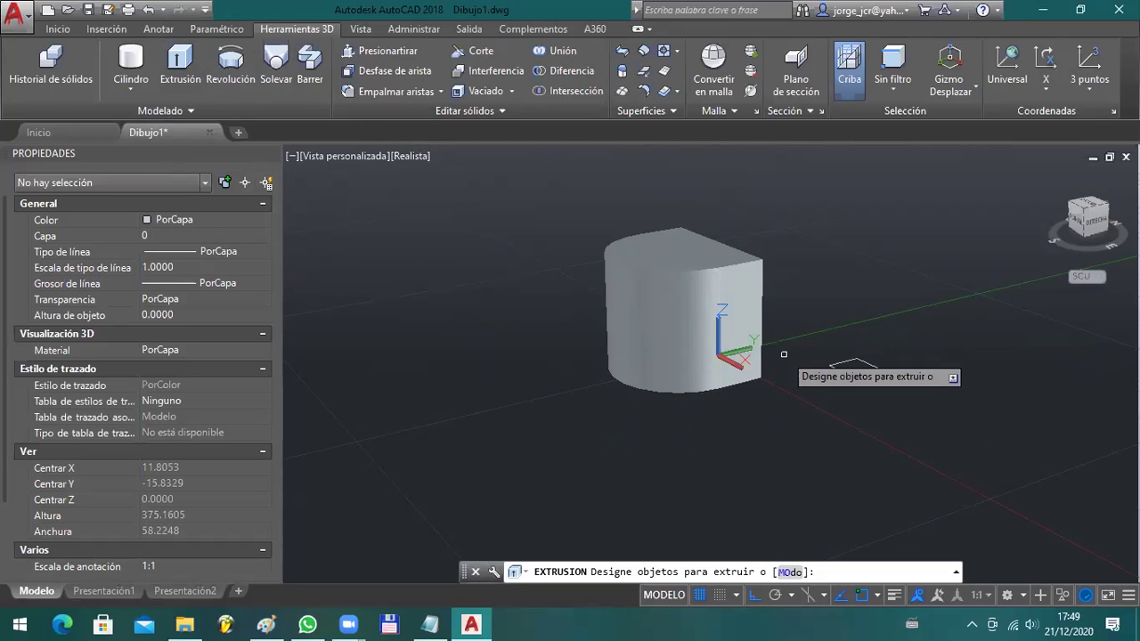
{"action": "left_click", "coordinate": [842, 362]}
{"action": "key", "text": "Return"}
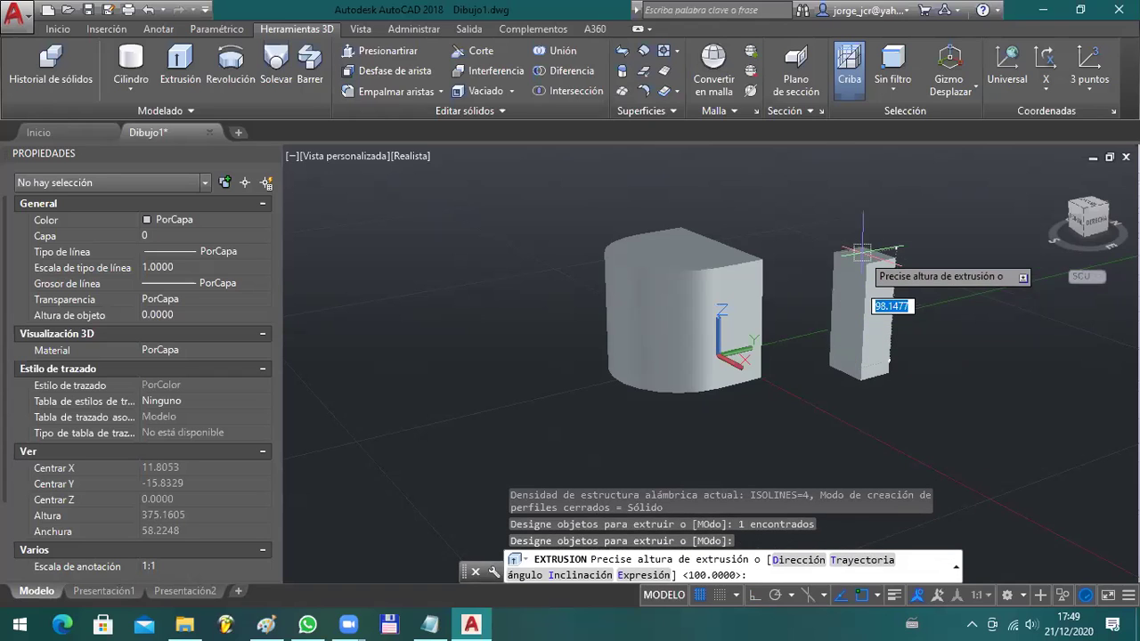
{"action": "type", "text": "100"}
{"action": "key", "text": "Return"}
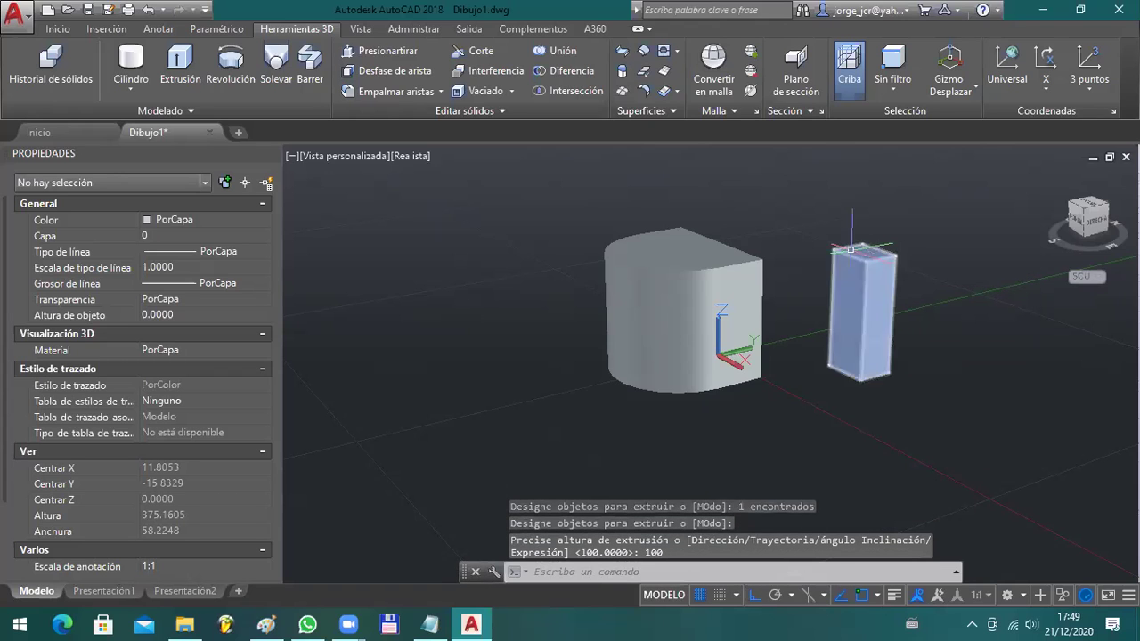
- Rotate the small box 90 degrees about its upper corner near the half cylinder, using Ortho
{"action": "scroll", "coordinate": [749, 336], "scroll_direction": "up", "scroll_amount": 3}
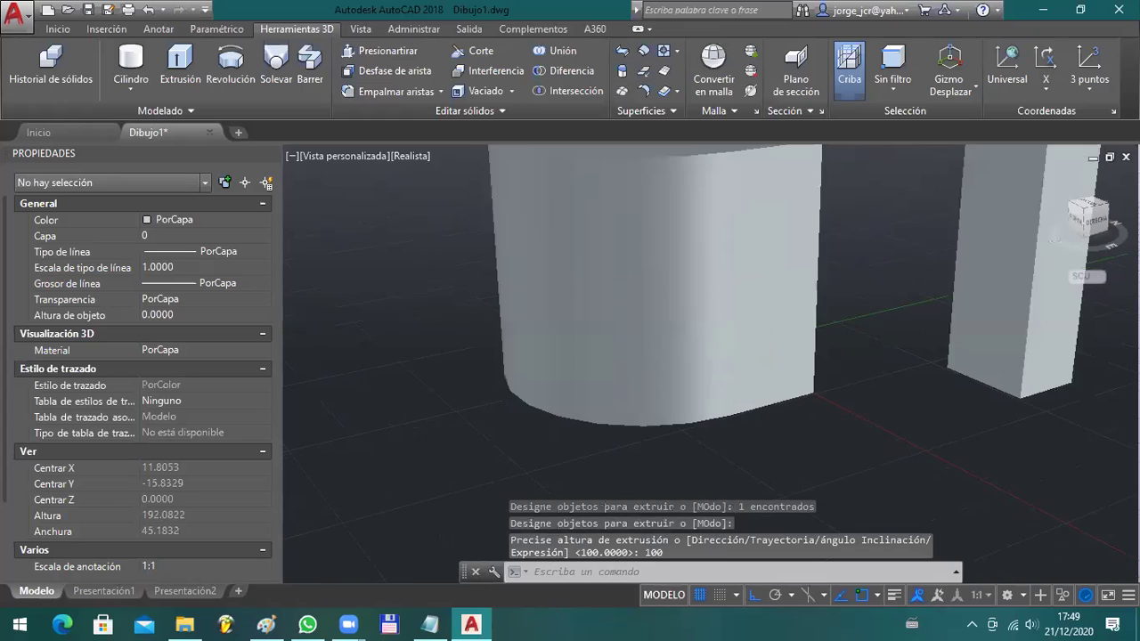
{"action": "scroll", "coordinate": [749, 336], "scroll_direction": "down", "scroll_amount": 3}
{"action": "middle_click_drag", "start_coordinate": [918, 254], "coordinate": [896, 386]}
{"action": "left_click", "coordinate": [793, 432]}
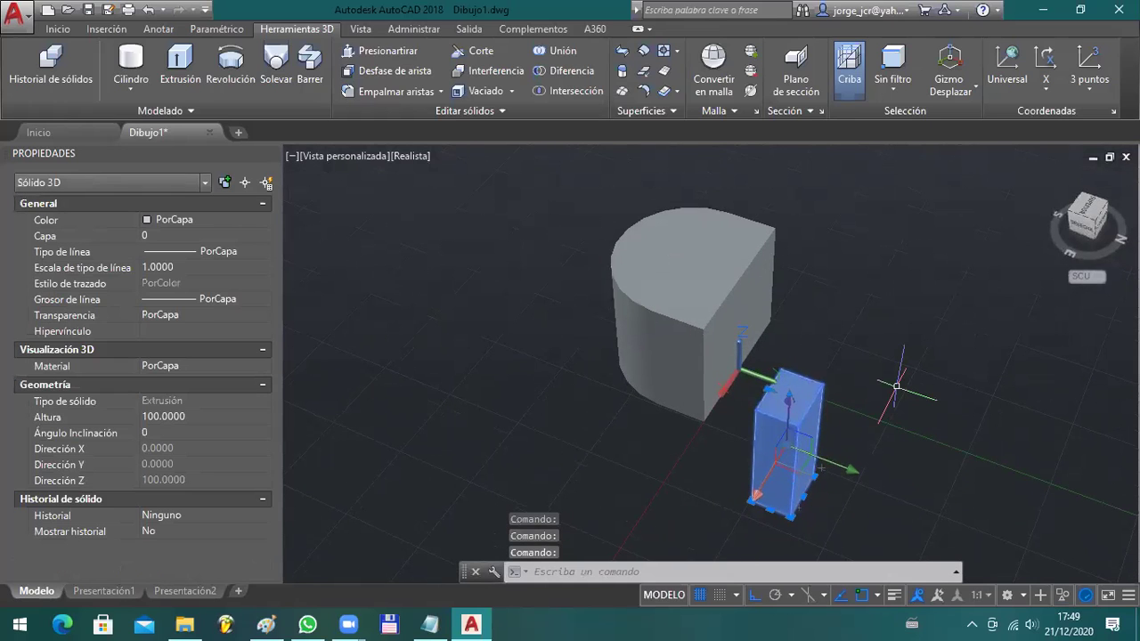
{"action": "key", "text": "Return"}
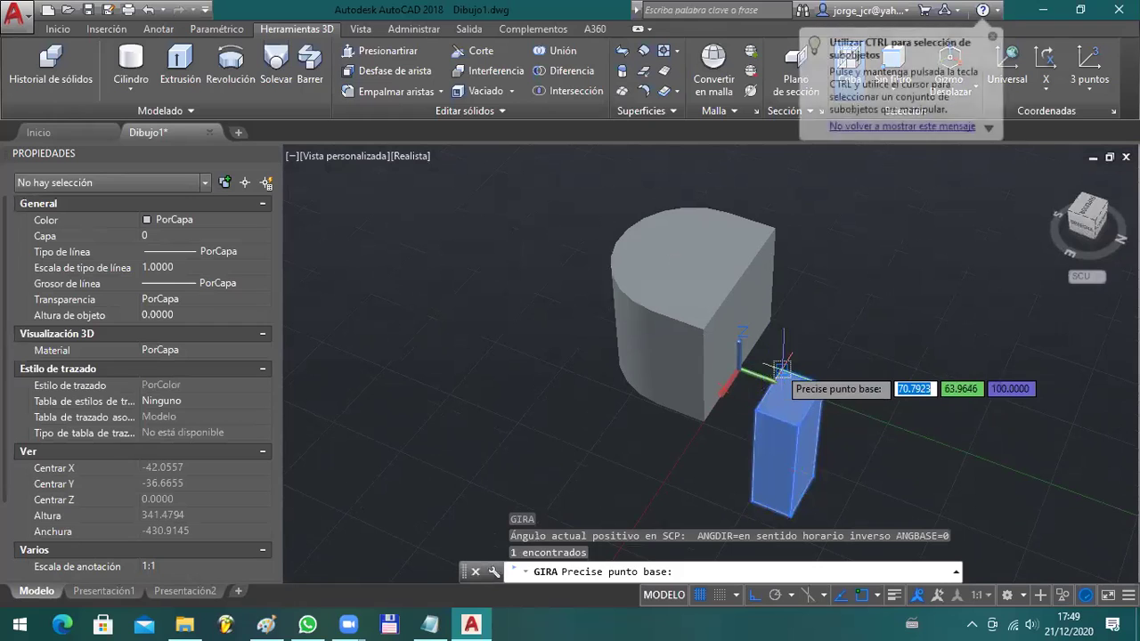
{"action": "left_click", "coordinate": [800, 360]}
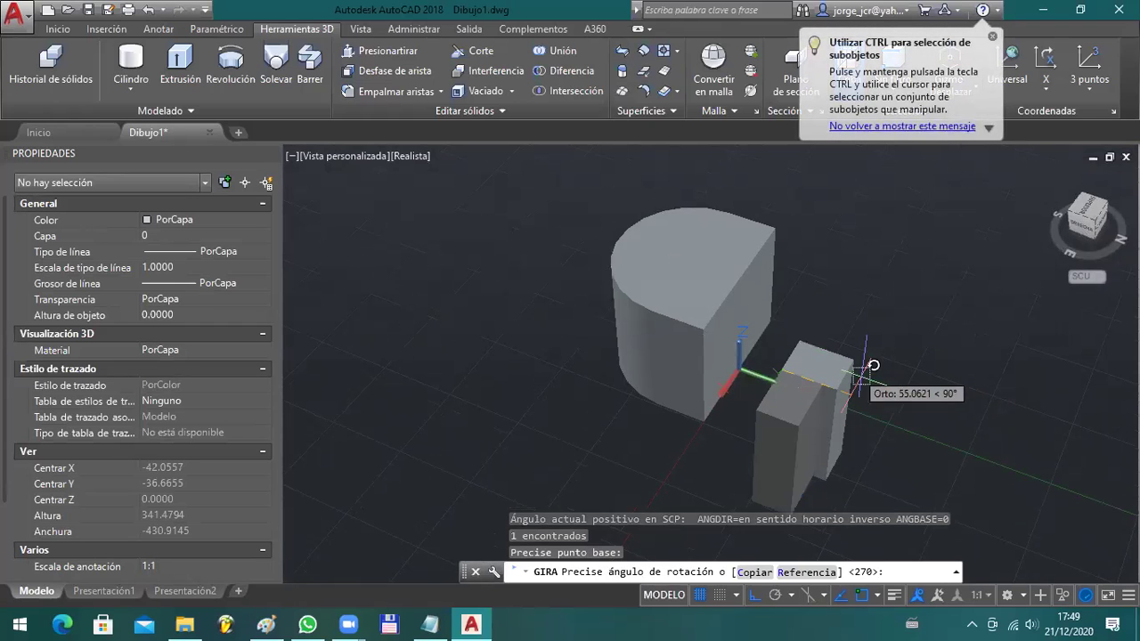
{"action": "left_click", "coordinate": [863, 378]}
- Move the small box from the midpoint of its upper edge facing the half cylinder to the midpoint of the half cylinder's straight top edge
{"action": "left_click", "coordinate": [872, 346]}
{"action": "left_click", "coordinate": [773, 481]}
{"action": "type", "text": "d"}
{"action": "key", "text": "Return"}
{"action": "type", "text": "MED"}
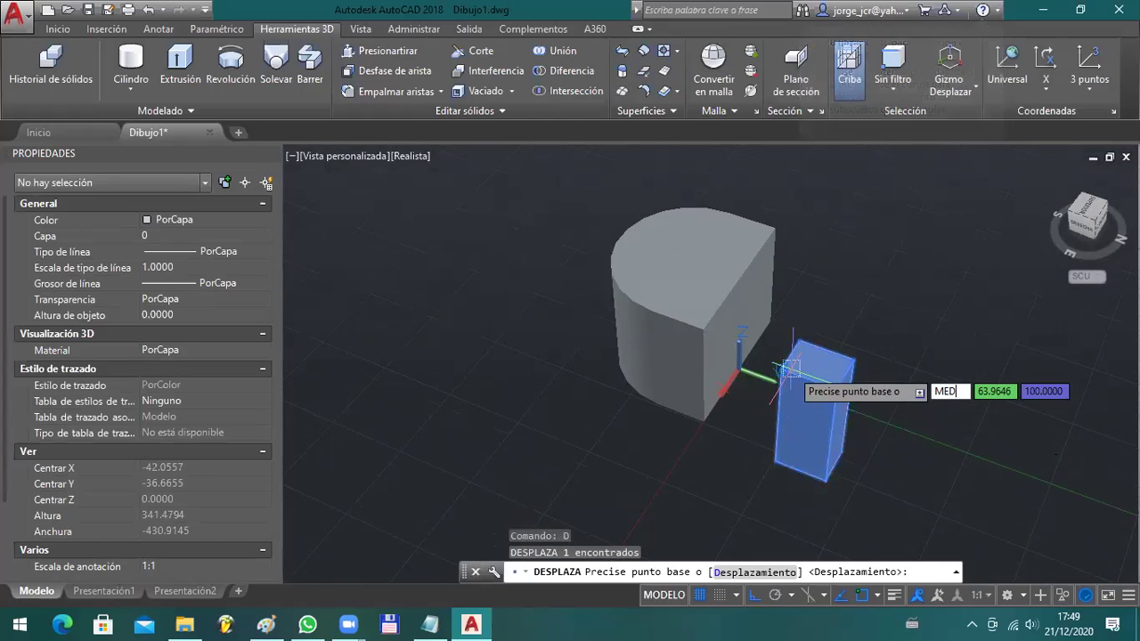
{"action": "key", "text": "Return"}
{"action": "left_click", "coordinate": [788, 366]}
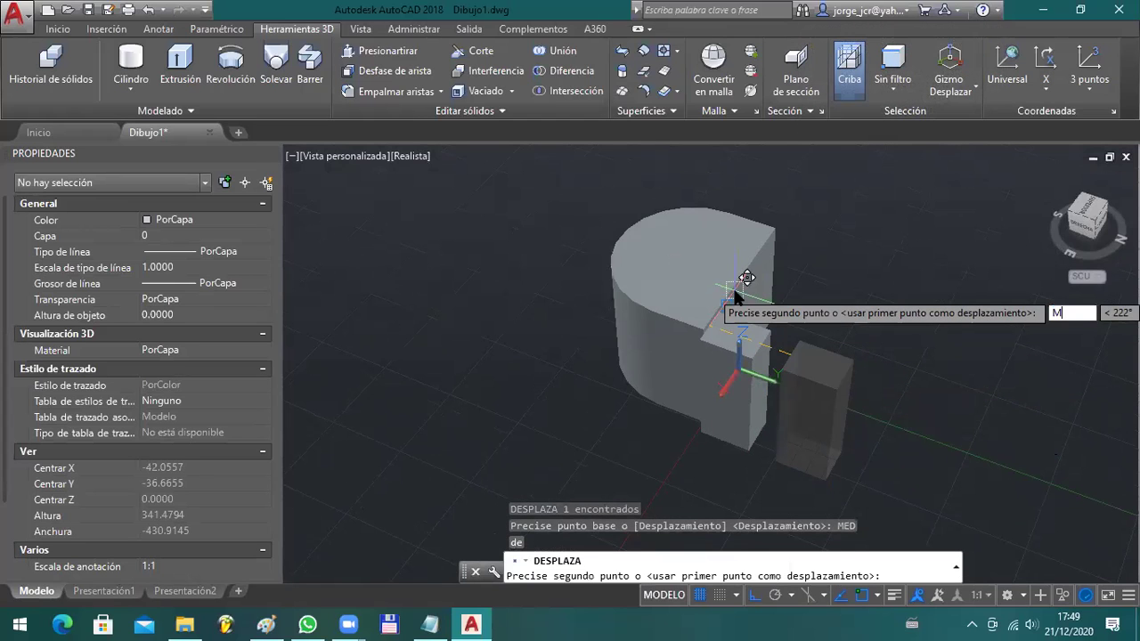
{"action": "key", "text": "Escape"}
{"action": "key", "text": "Escape"}
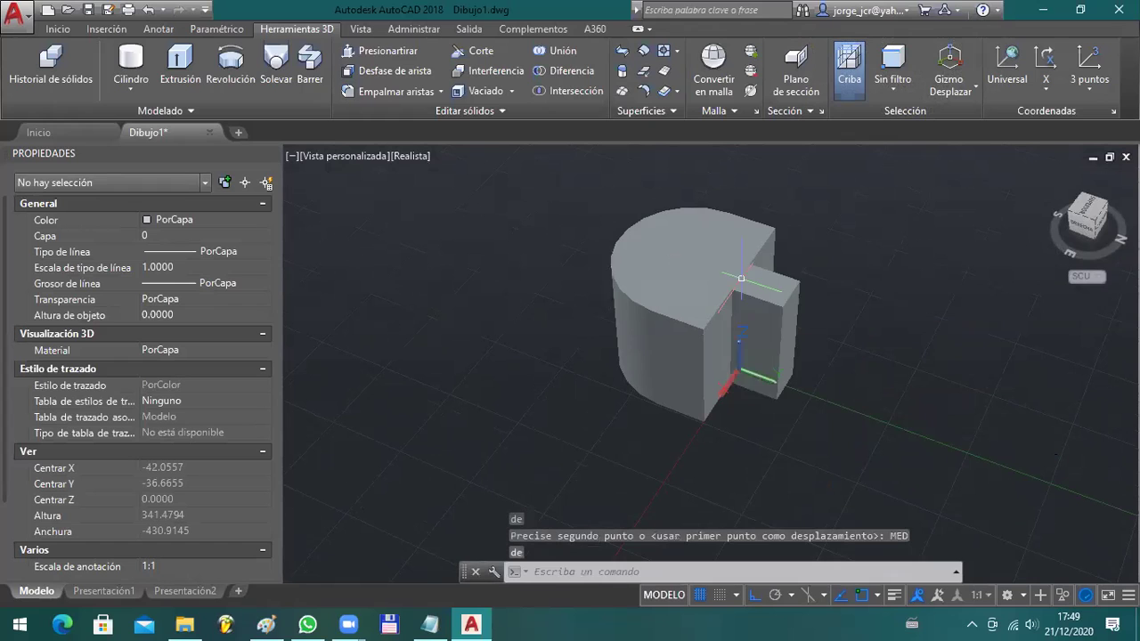
- Check the reference drawing in Paint and create a cylinder of radius 25 and height 40 in open space away from the main solid
{"action": "middle_click_drag", "start_coordinate": [853, 350], "coordinate": [888, 324]}
{"action": "key", "text": "alt+Tab"}
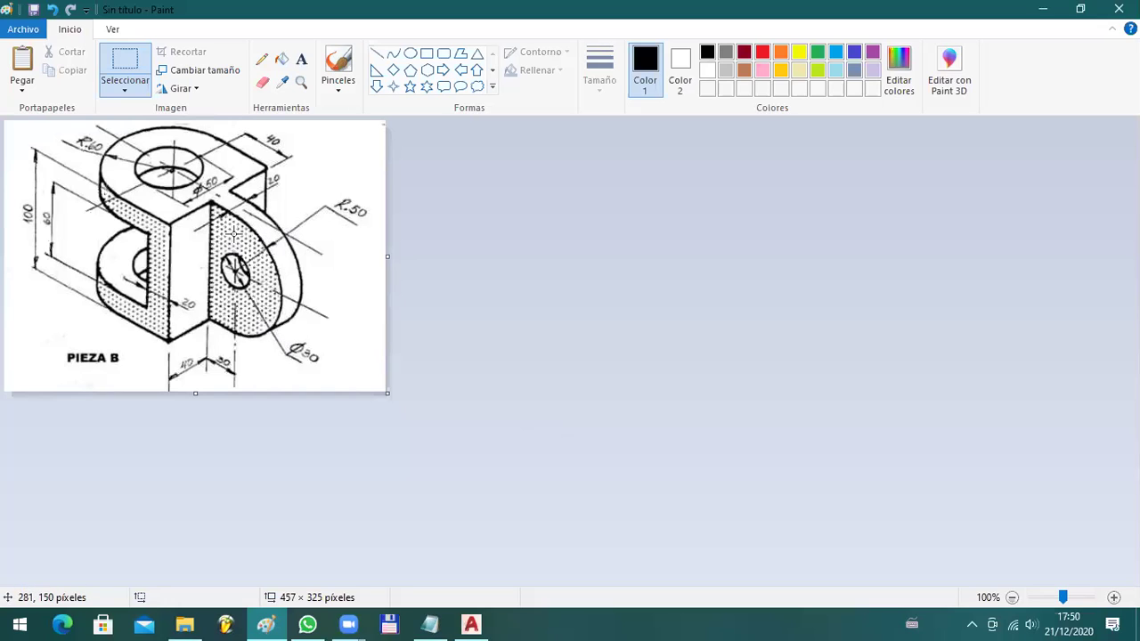
{"action": "key", "text": "alt+Tab"}
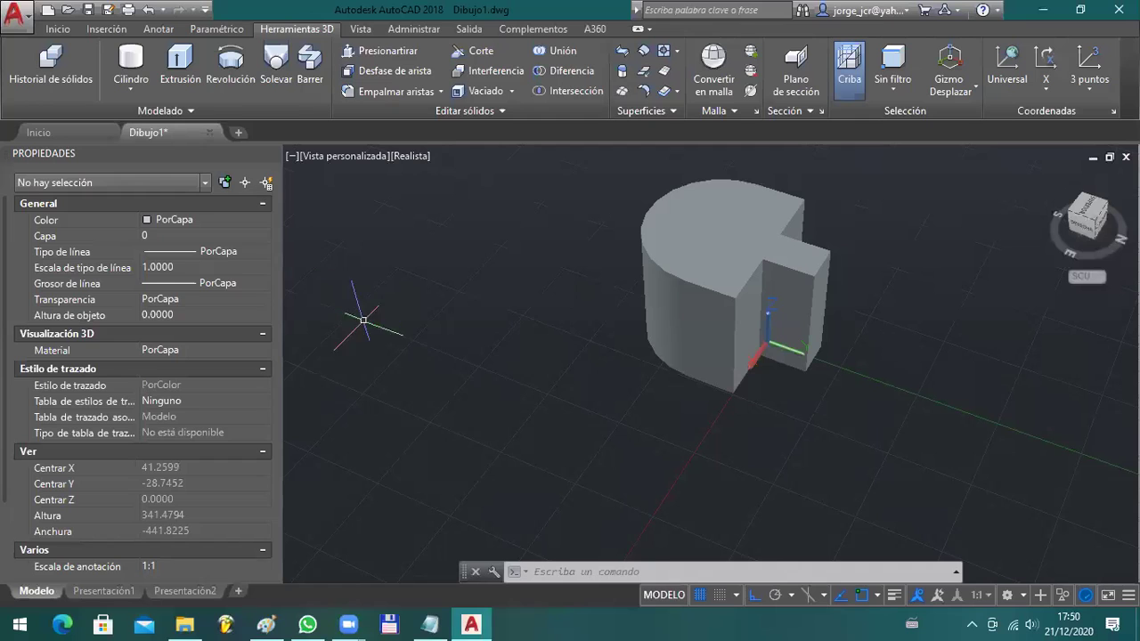
{"action": "middle_click_drag", "start_coordinate": [723, 399], "coordinate": [749, 361]}
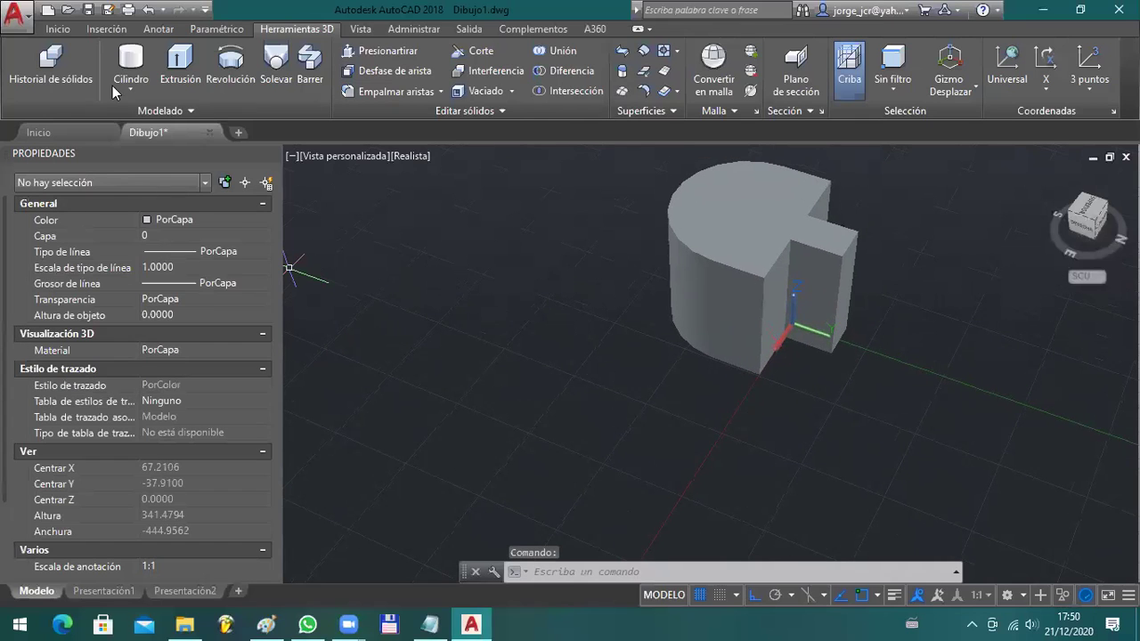
{"action": "left_click", "coordinate": [134, 64]}
{"action": "left_click", "coordinate": [372, 299]}
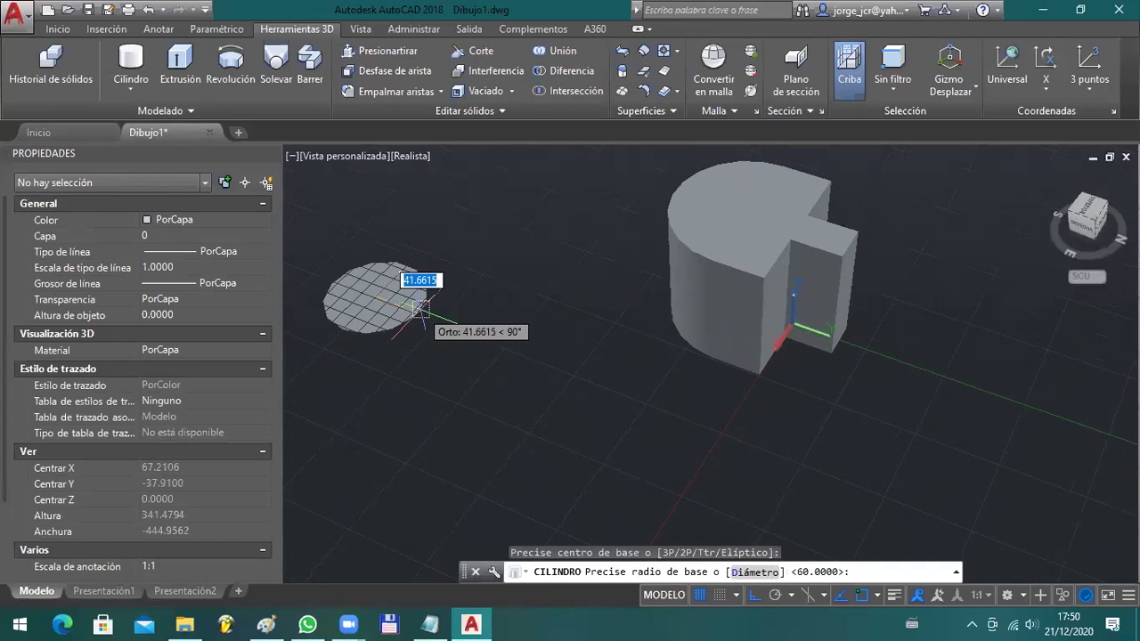
{"action": "type", "text": "25"}
{"action": "key", "text": "Return"}
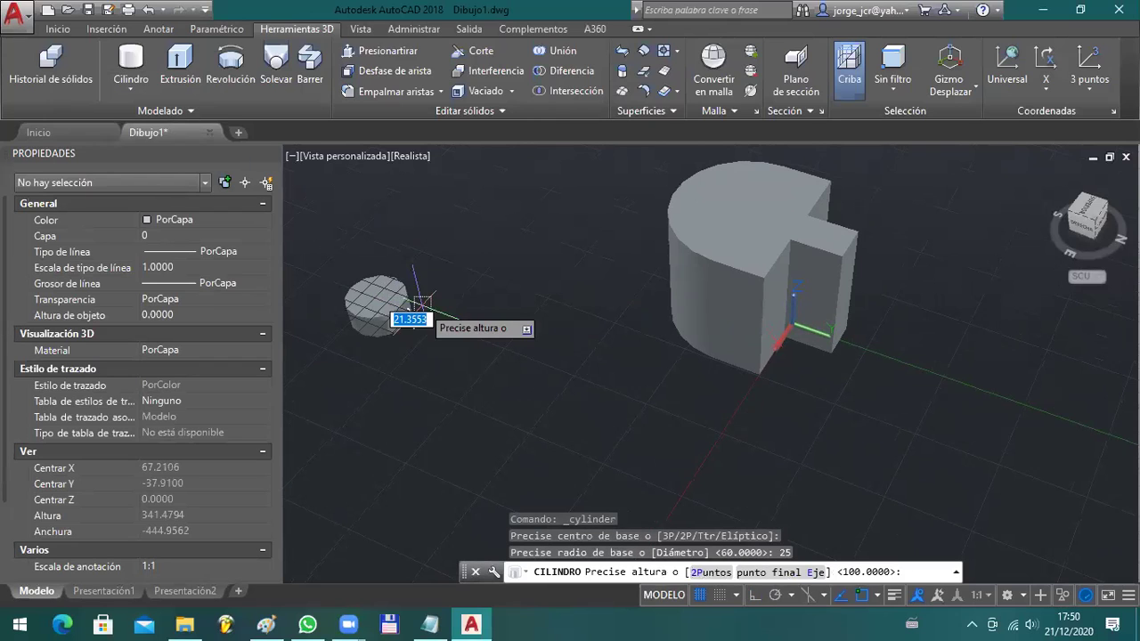
{"action": "key", "text": "alt+Tab"}
{"action": "key", "text": "alt+Tab"}
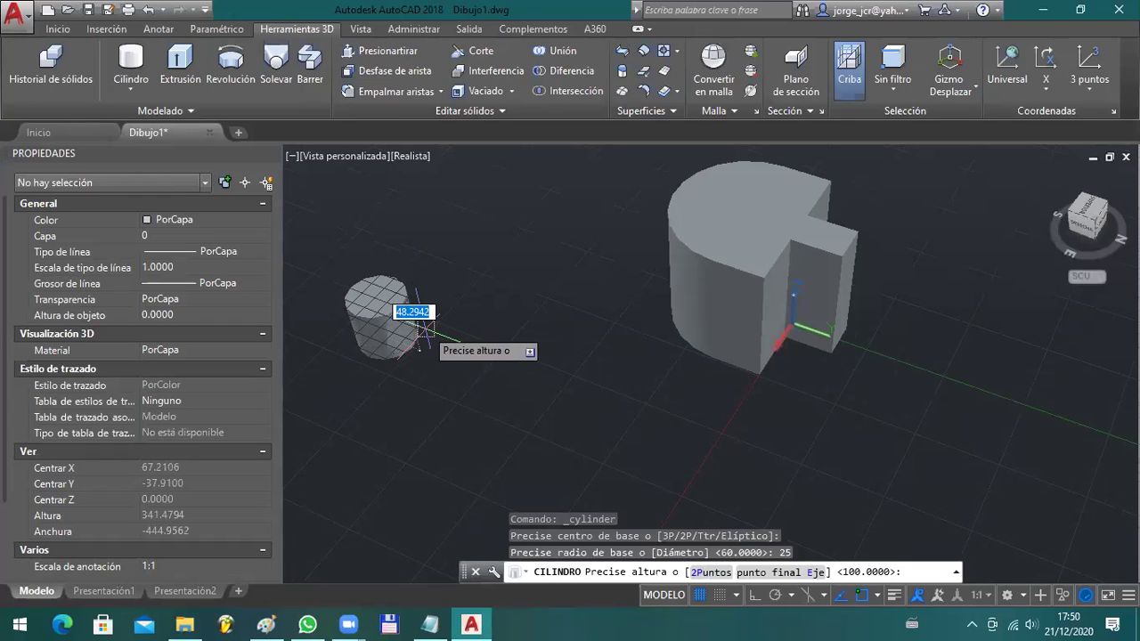
{"action": "type", "text": "40"}
{"action": "key", "text": "Return"}
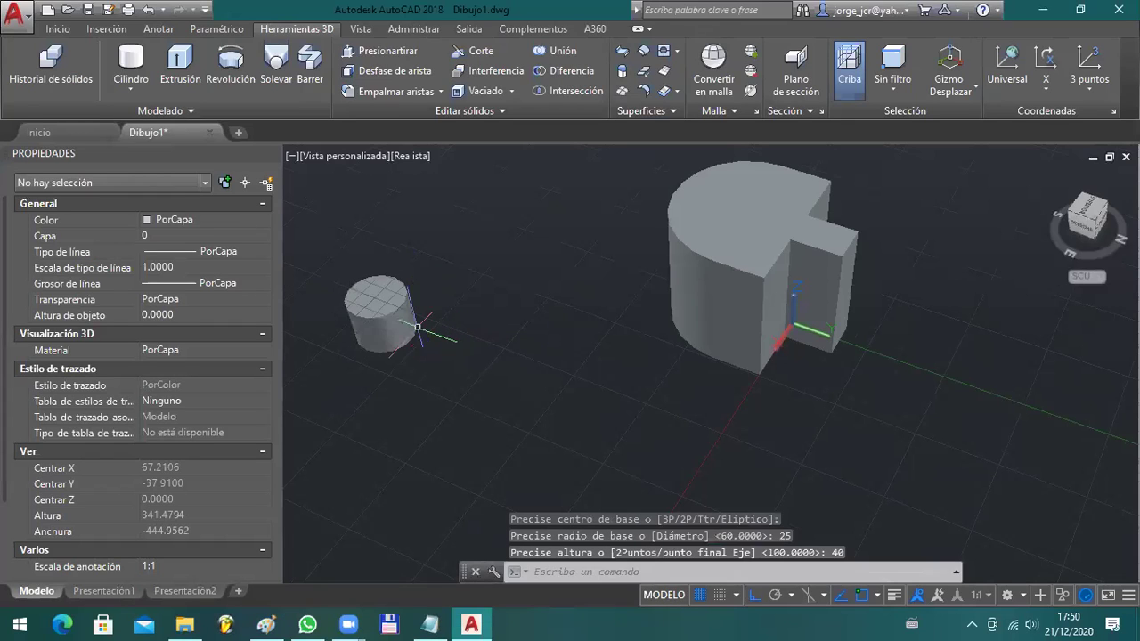
{"action": "key", "text": "Escape"}
{"action": "key", "text": "Escape"}
- Slice the small cylinder in half through its top centre along the X axis, keeping both sides, and delete the half farther from the main solid
{"action": "left_click_drag", "start_coordinate": [417, 347], "coordinate": [344, 290]}
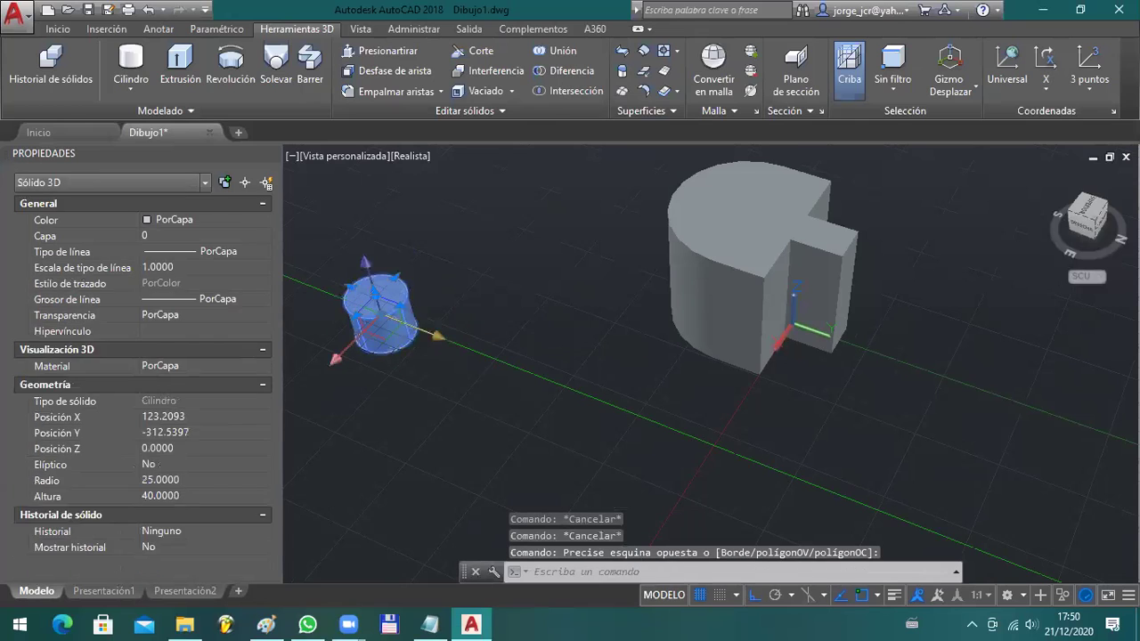
{"action": "middle_click_drag", "start_coordinate": [401, 333], "coordinate": [464, 336]}
{"action": "left_click", "coordinate": [479, 50]}
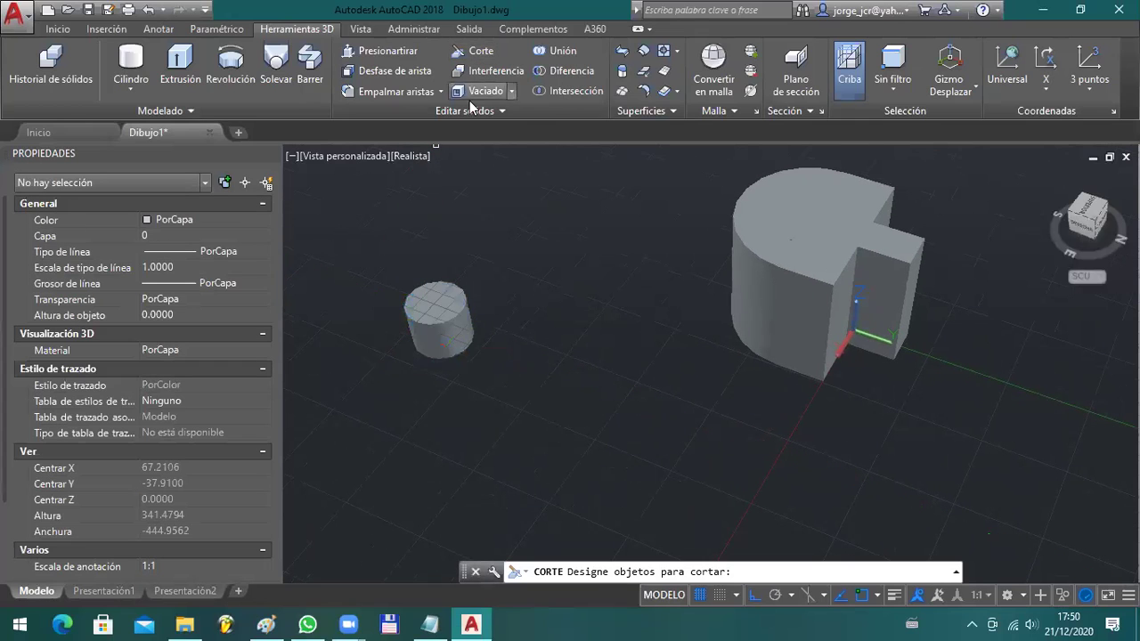
{"action": "left_click", "coordinate": [432, 306]}
{"action": "key", "text": "Return"}
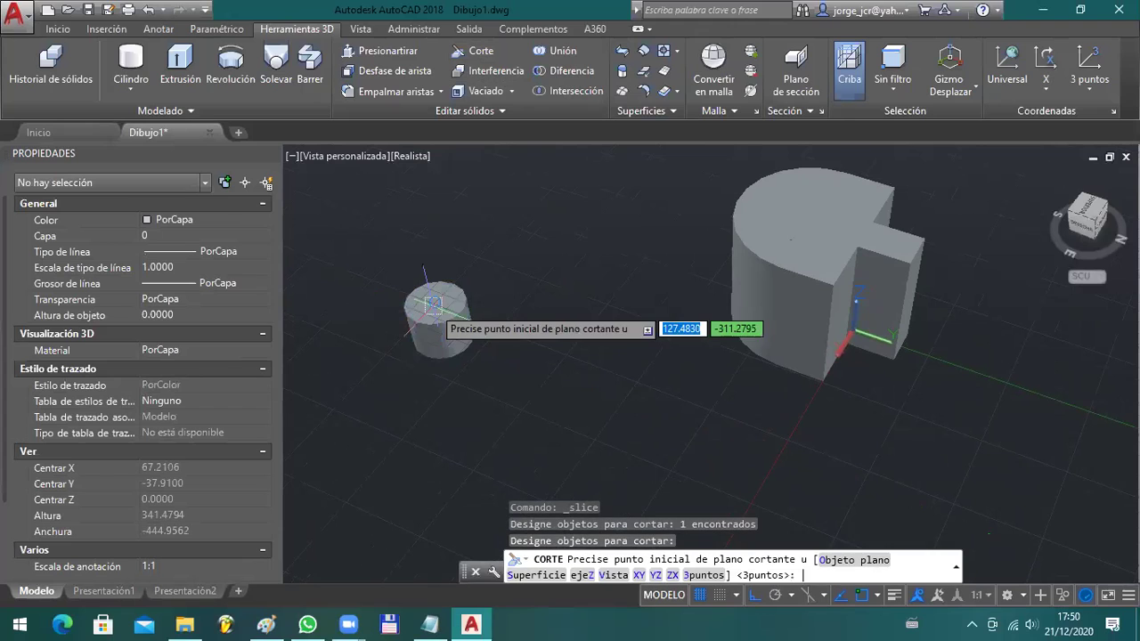
{"action": "left_click", "coordinate": [435, 302]}
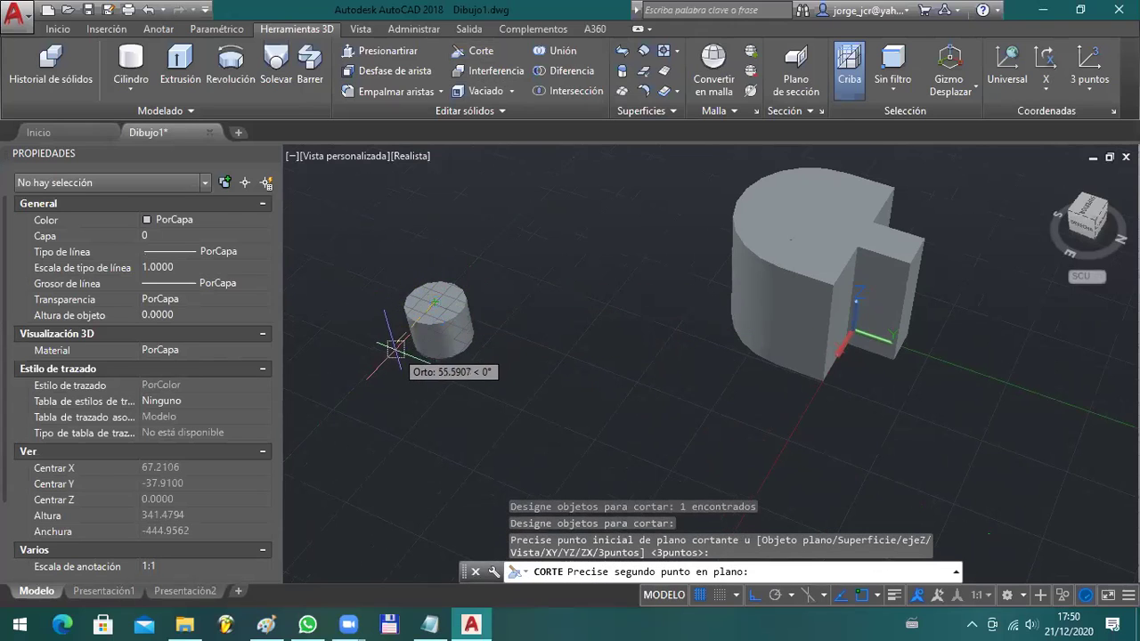
{"action": "left_click", "coordinate": [369, 353]}
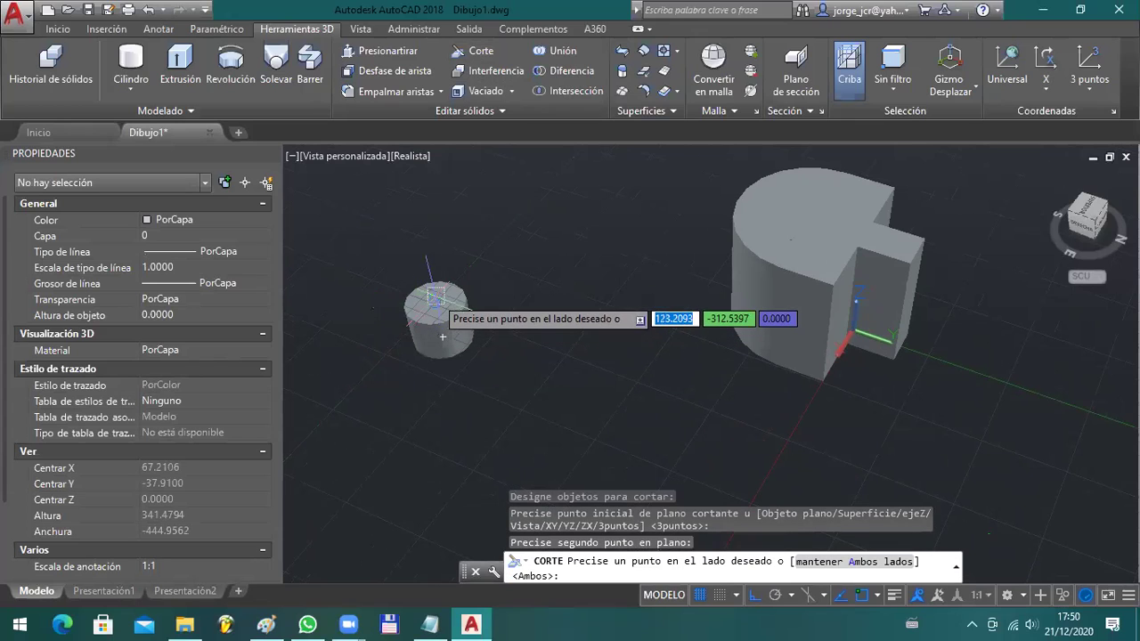
{"action": "left_click", "coordinate": [451, 283]}
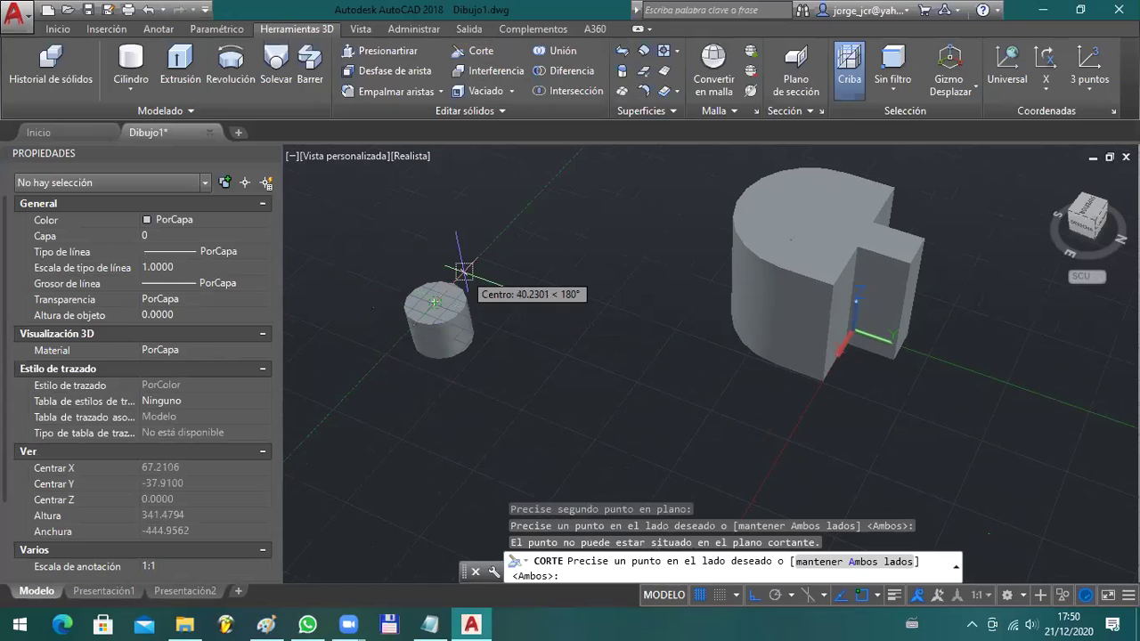
{"action": "key", "text": "Return"}
{"action": "left_click", "coordinate": [425, 298]}
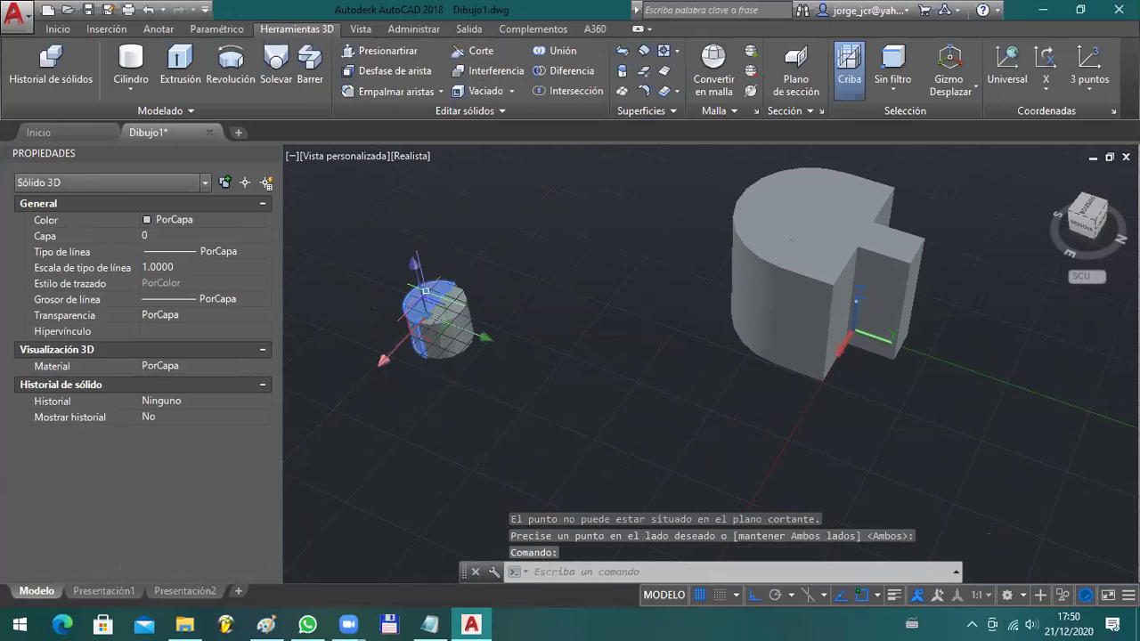
{"action": "key", "text": "Delete"}
- Rotate the remaining half cylinder 90 degrees in 3D about an axis parallel to Y
{"action": "left_click", "coordinate": [484, 348]}
{"action": "left_click", "coordinate": [433, 312]}
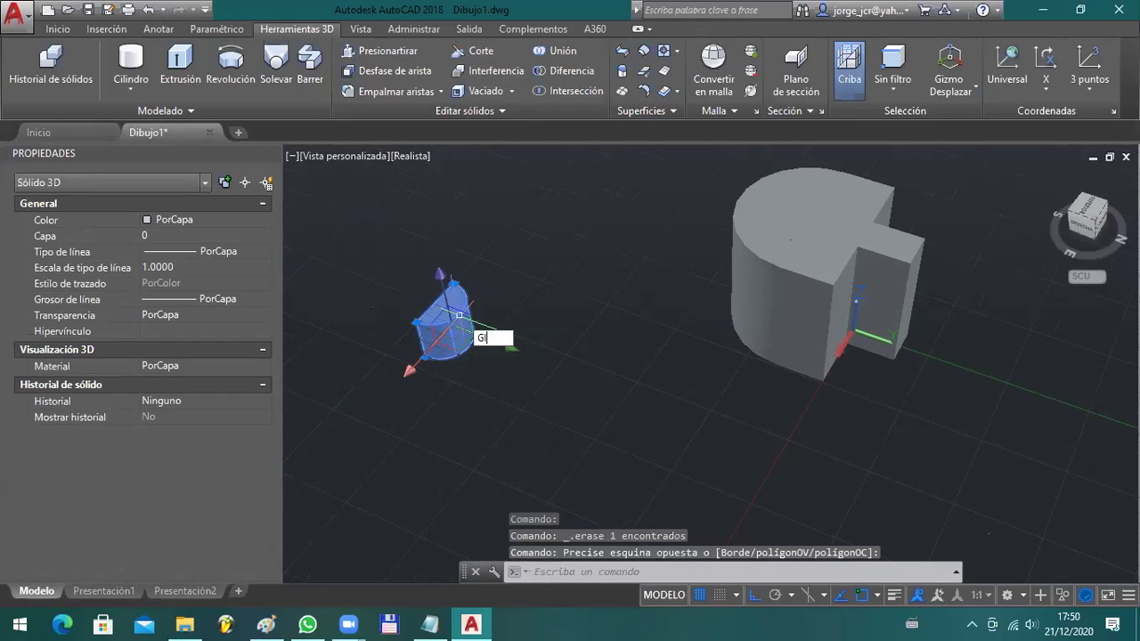
{"action": "left_click", "coordinate": [514, 374]}
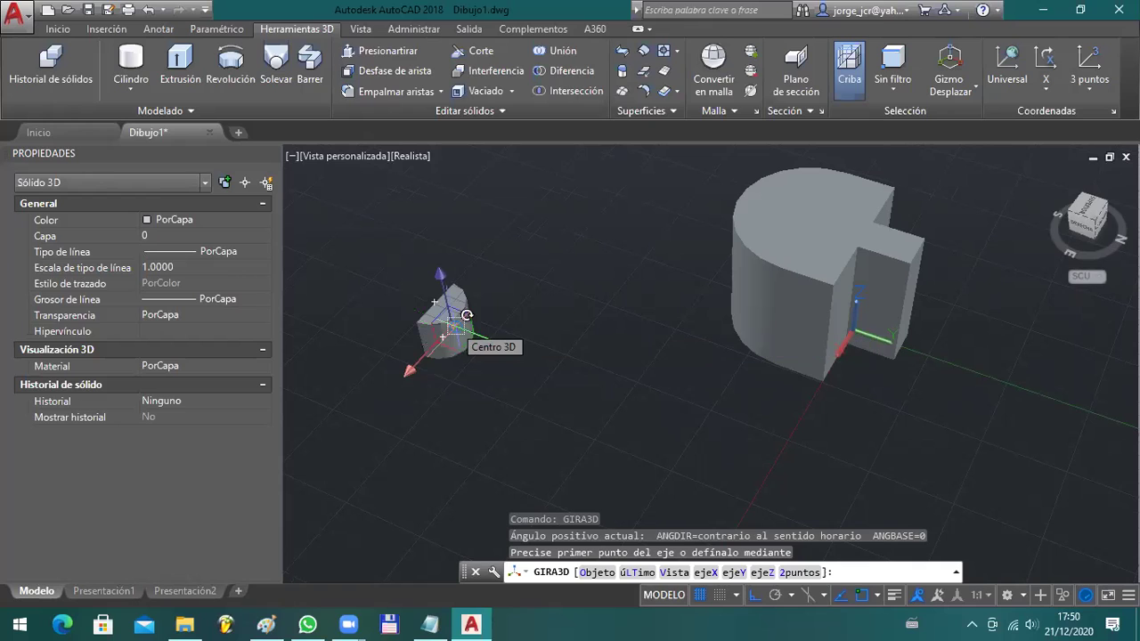
{"action": "left_click", "coordinate": [743, 573]}
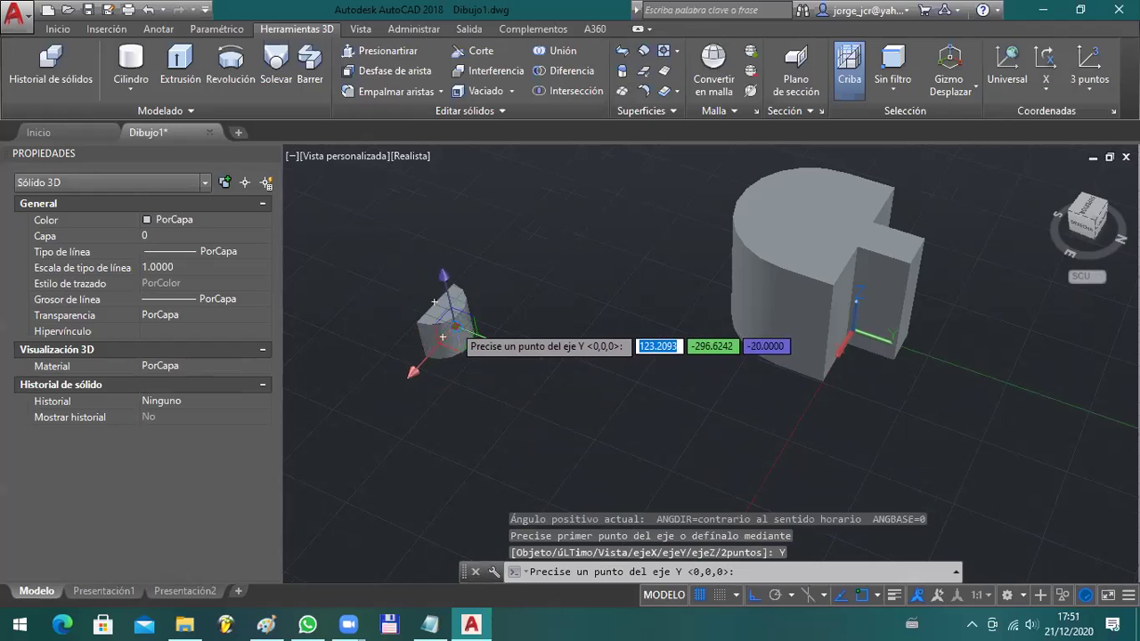
{"action": "middle_click_drag", "start_coordinate": [506, 331], "coordinate": [512, 326], "text": "shift"}
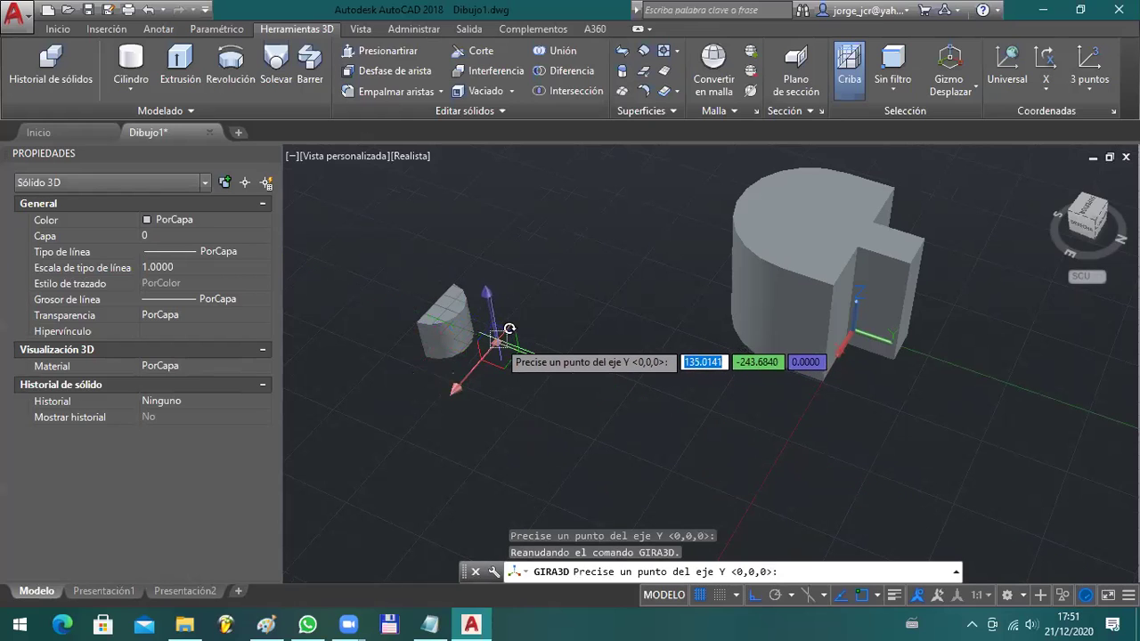
{"action": "left_click", "coordinate": [510, 329]}
{"action": "type", "text": "90"}
{"action": "key", "text": "Return"}
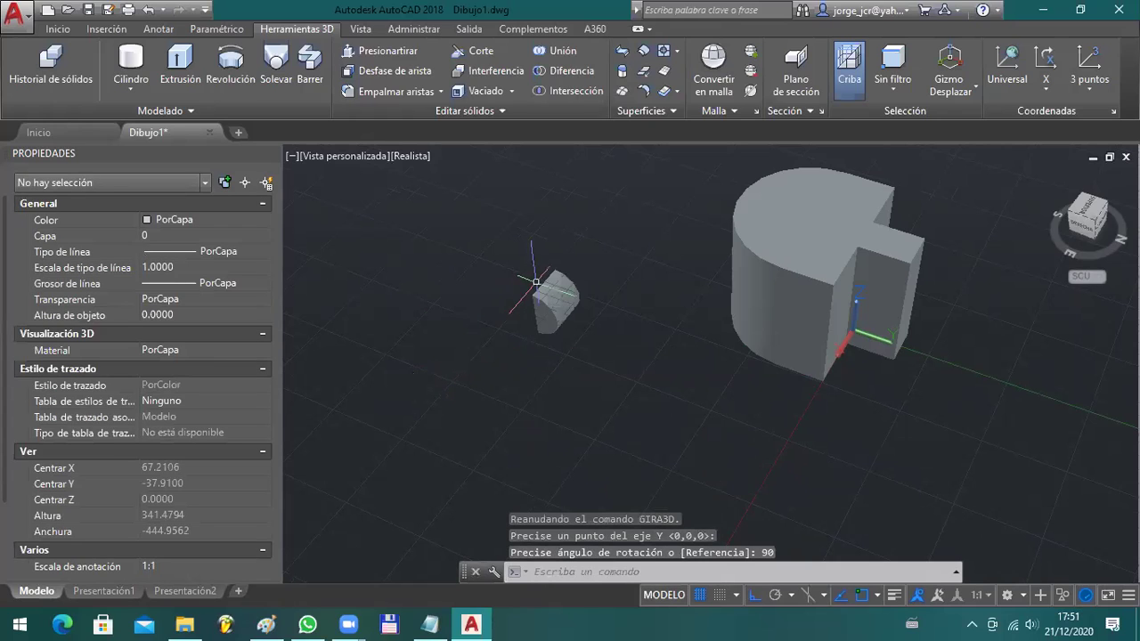
- Move the half cylinder from the midpoint of its upper straight edge to the midpoint of the small box's outer top edge
{"action": "left_click", "coordinate": [580, 323]}
{"action": "left_click", "coordinate": [514, 294]}
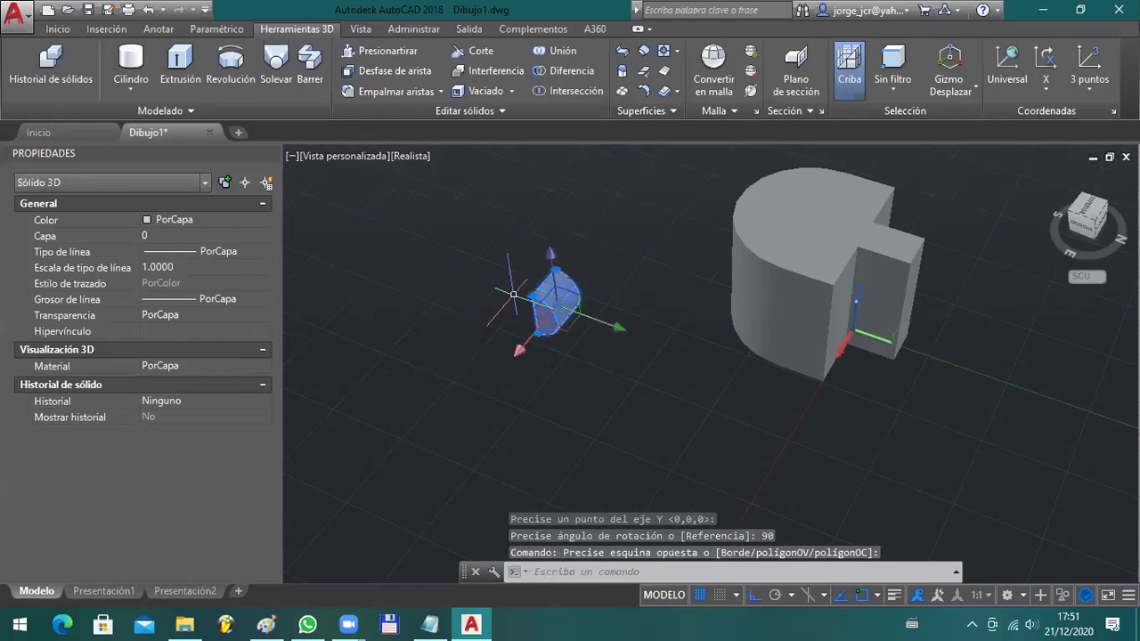
{"action": "type", "text": "D"}
{"action": "key", "text": "Return"}
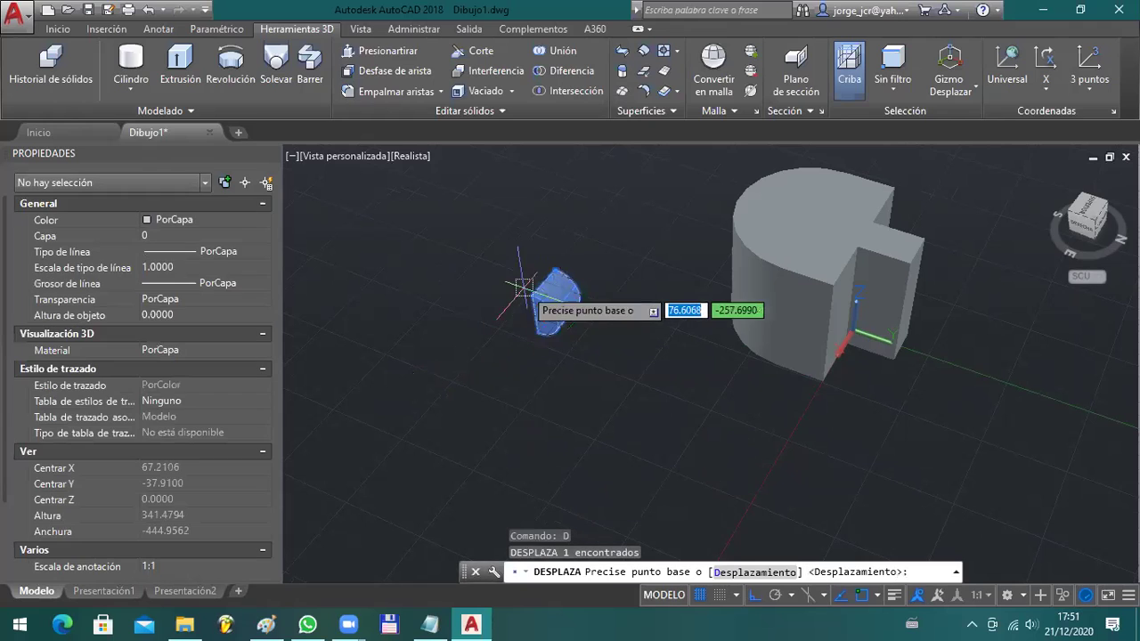
{"action": "type", "text": "MED"}
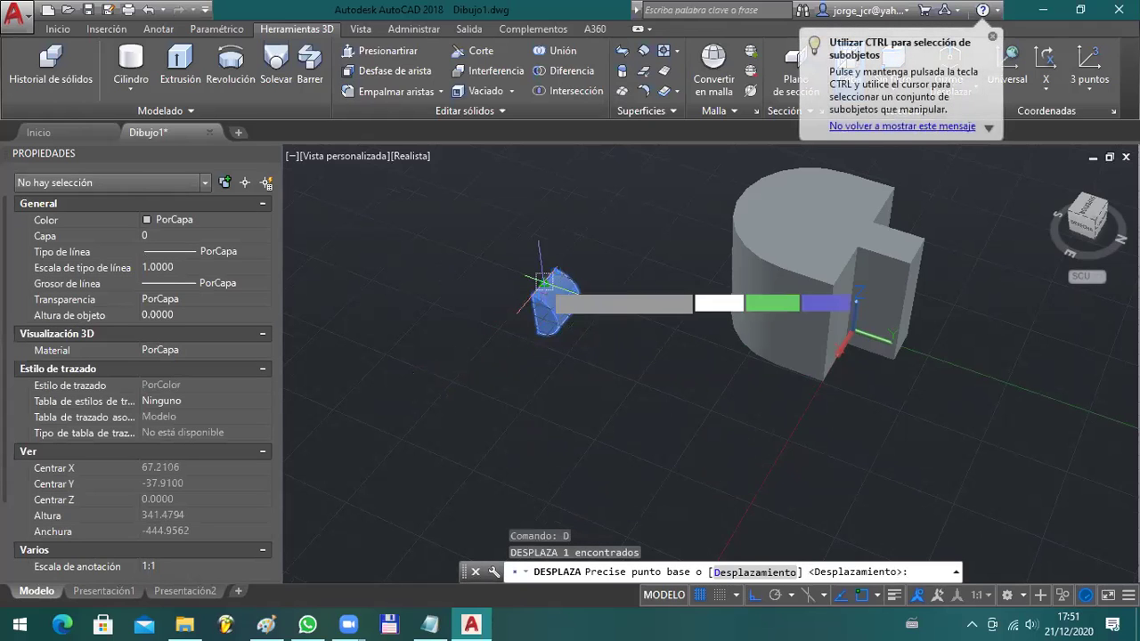
{"action": "key", "text": "Return"}
{"action": "left_click", "coordinate": [552, 288]}
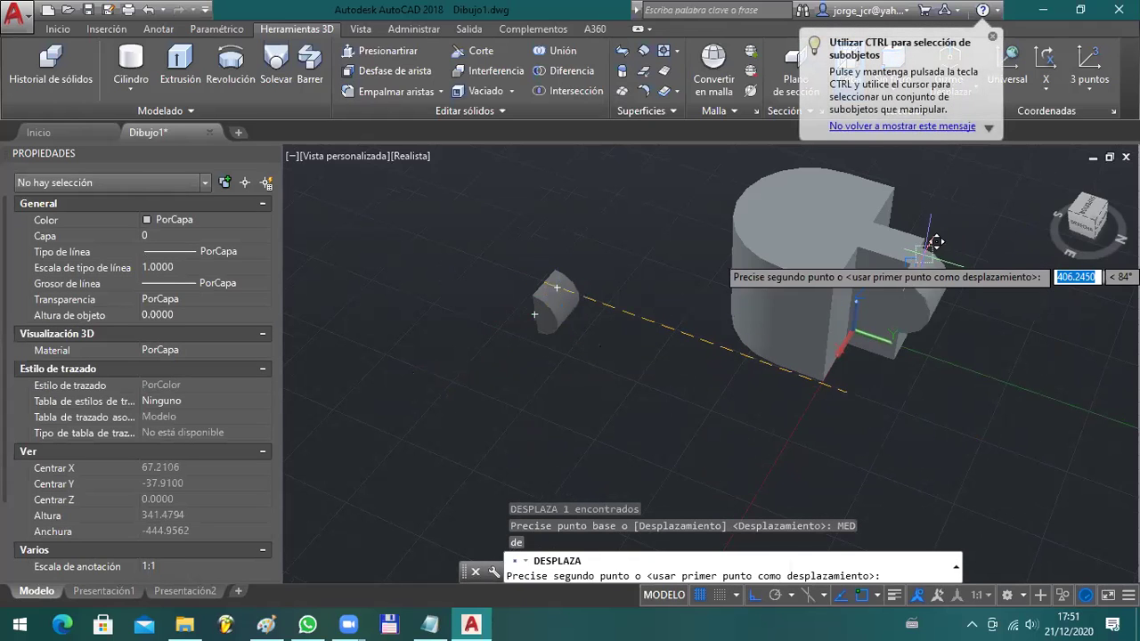
{"action": "type", "text": "MED"}
{"action": "key", "text": "Return"}
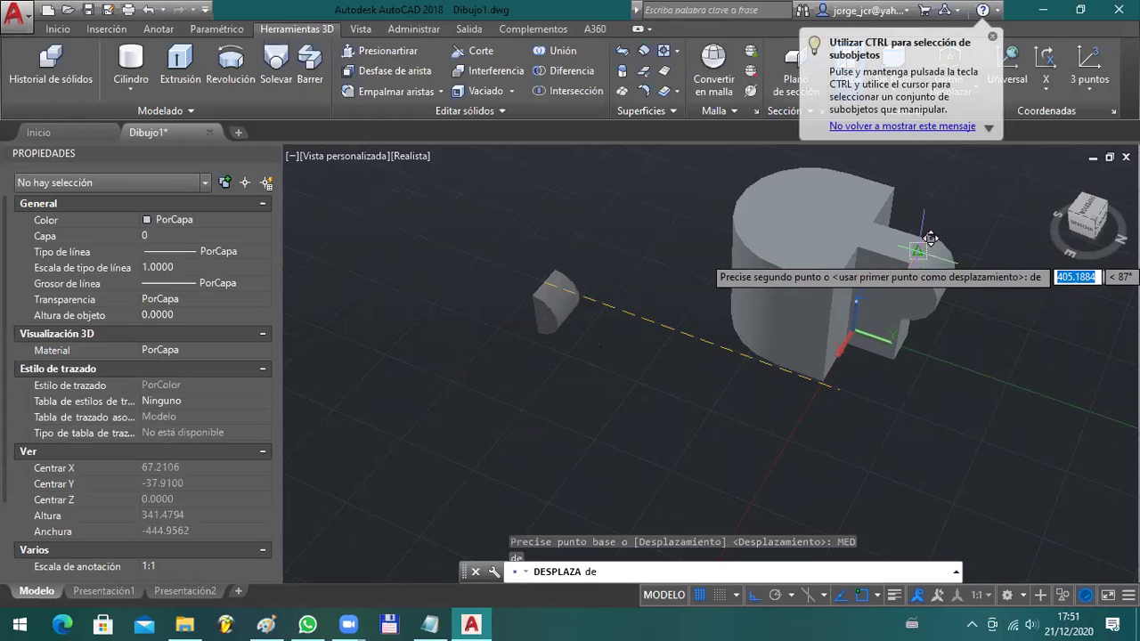
{"action": "key", "text": "Escape"}
{"action": "key", "text": "Escape"}
- Inspect the half cylinder placed on the end of the small box and delete it
{"action": "middle_click_drag", "start_coordinate": [944, 326], "coordinate": [931, 265]}
{"action": "scroll", "coordinate": [913, 248], "scroll_direction": "down", "scroll_amount": 2}
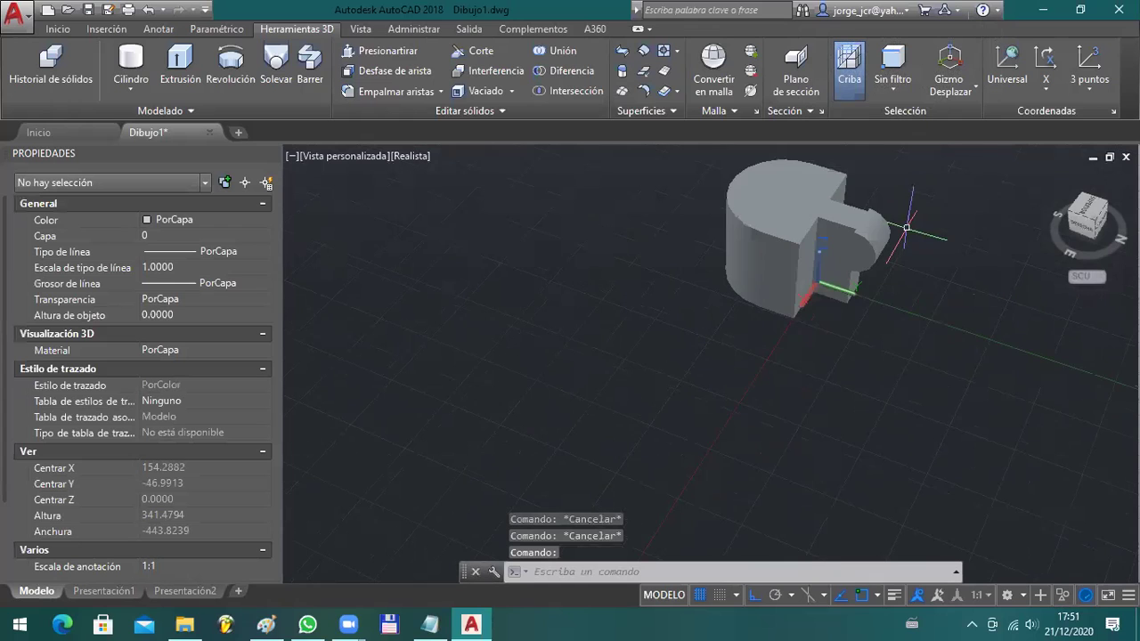
{"action": "scroll", "coordinate": [892, 249], "scroll_direction": "up", "scroll_amount": 3}
{"action": "scroll", "coordinate": [892, 249], "scroll_direction": "down", "scroll_amount": 2}
{"action": "mouse_move", "coordinate": [916, 250]}
{"action": "middle_mouse_down", "text": "shift"}
{"action": "mouse_move", "coordinate": [829, 308]}
{"action": "mouse_move", "coordinate": [792, 308]}
{"action": "mouse_move", "coordinate": [770, 270]}
{"action": "mouse_move", "coordinate": [769, 328]}
{"action": "mouse_move", "coordinate": [784, 339]}
{"action": "mouse_move", "coordinate": [924, 258]}
{"action": "middle_mouse_up", "text": "shift"}
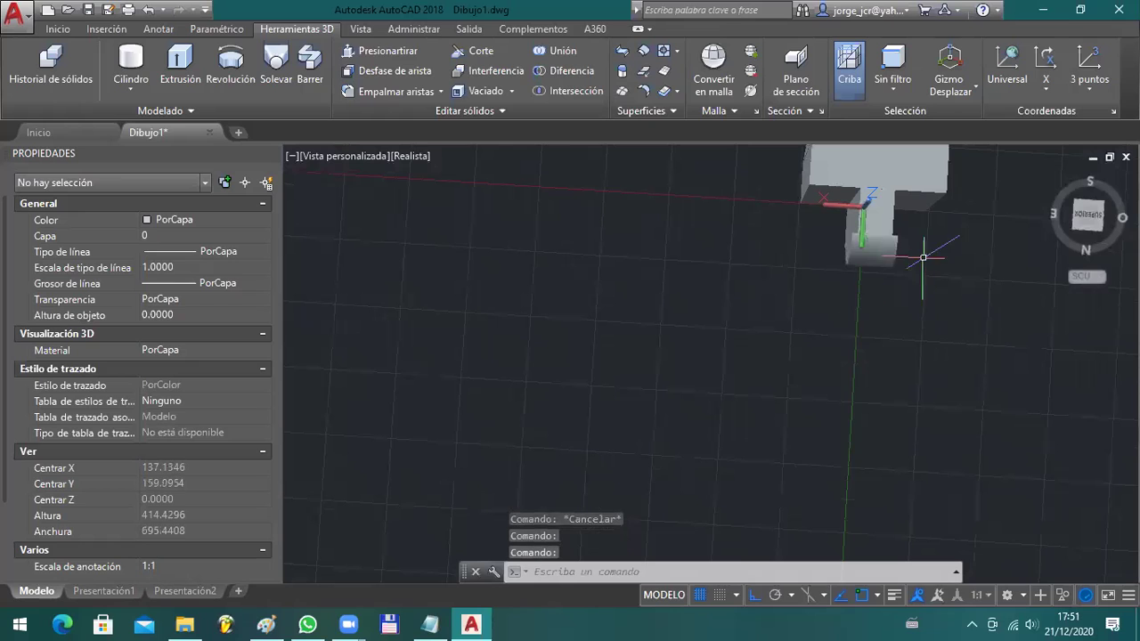
{"action": "left_click", "coordinate": [895, 245]}
{"action": "key", "text": "Delete"}
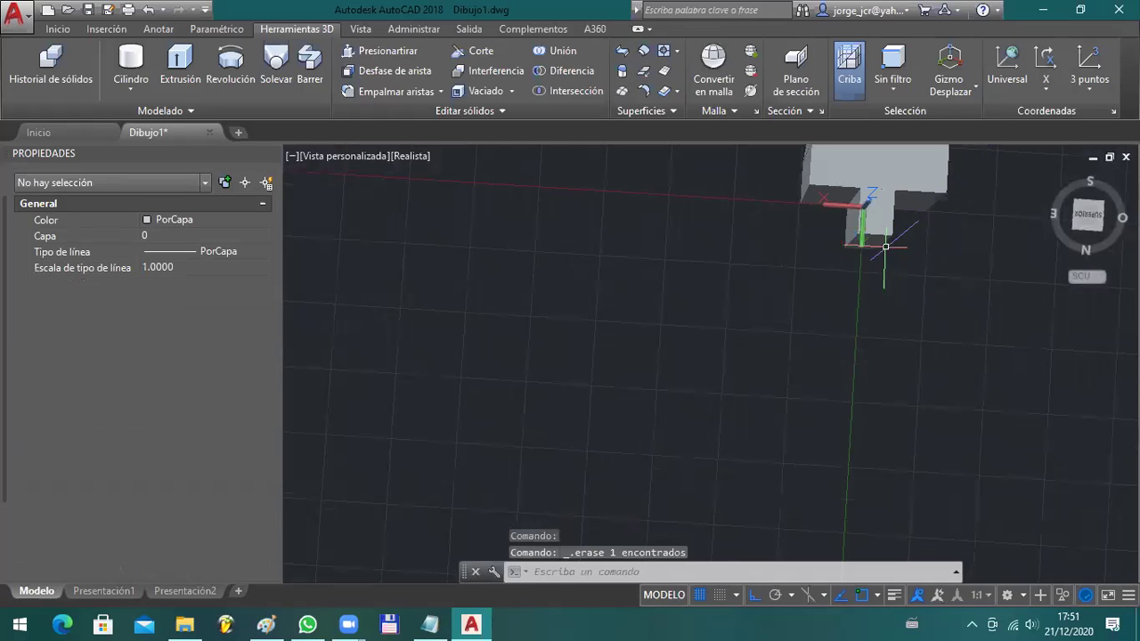
- Create a cylinder of radius 50 and height 40 in open space away from the main solid
{"action": "mouse_move", "coordinate": [686, 297]}
{"action": "middle_mouse_down", "text": "shift"}
{"action": "mouse_move", "coordinate": [722, 339]}
{"action": "mouse_move", "coordinate": [866, 230]}
{"action": "mouse_move", "coordinate": [873, 210]}
{"action": "middle_mouse_up", "text": "shift"}
{"action": "middle_click_drag", "start_coordinate": [484, 242], "coordinate": [521, 288]}
{"action": "left_click", "coordinate": [131, 63]}
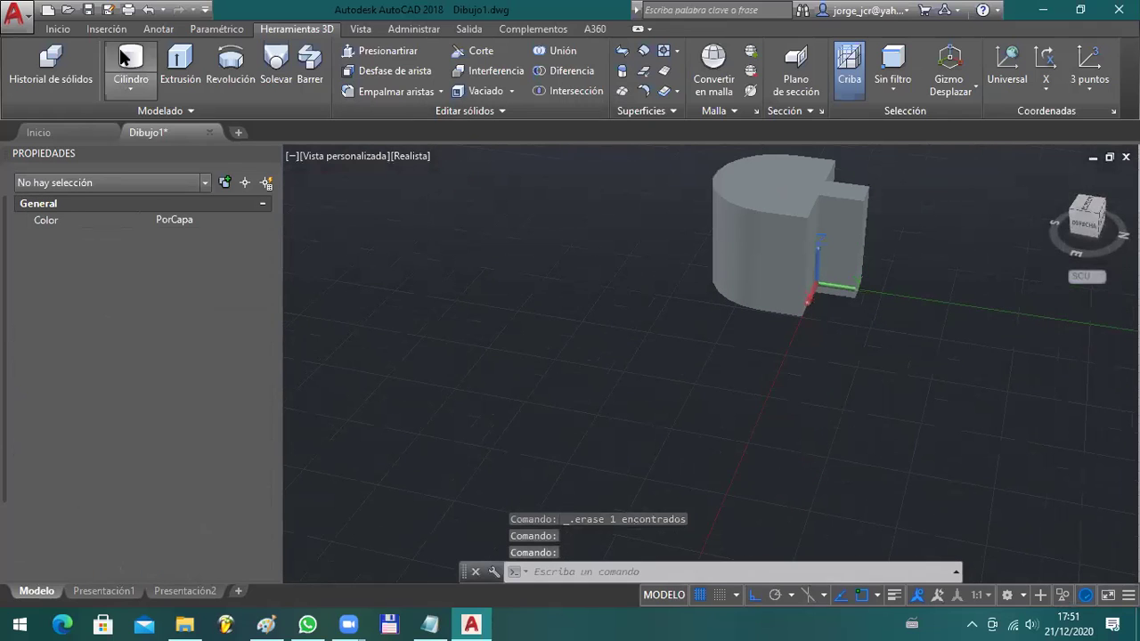
{"action": "left_click", "coordinate": [461, 378]}
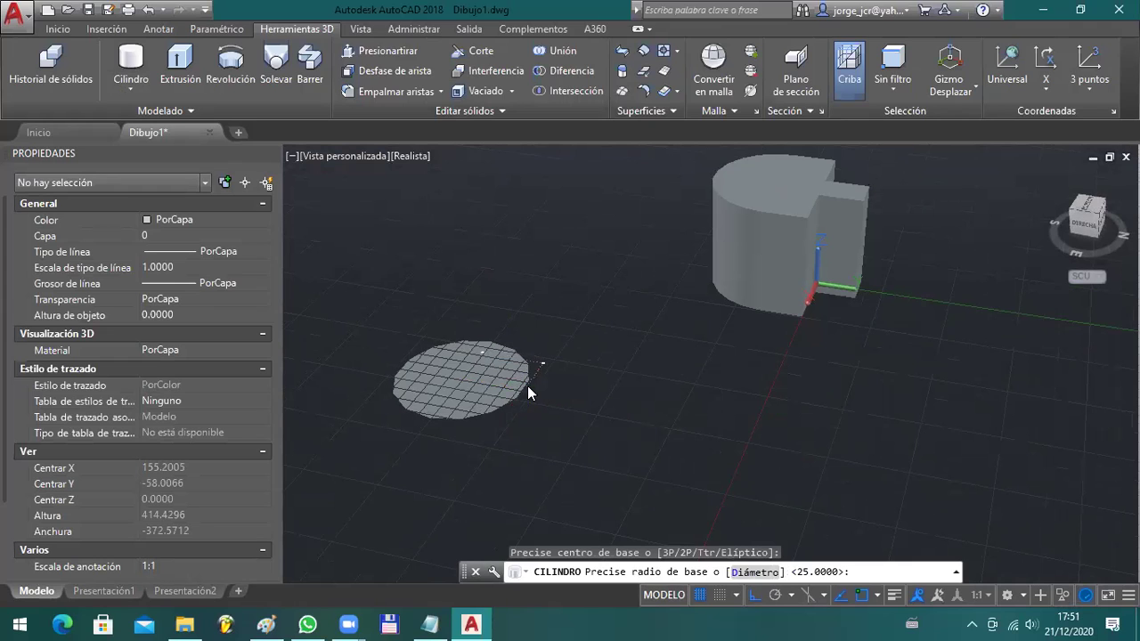
{"action": "type", "text": "50"}
{"action": "key", "text": "Return"}
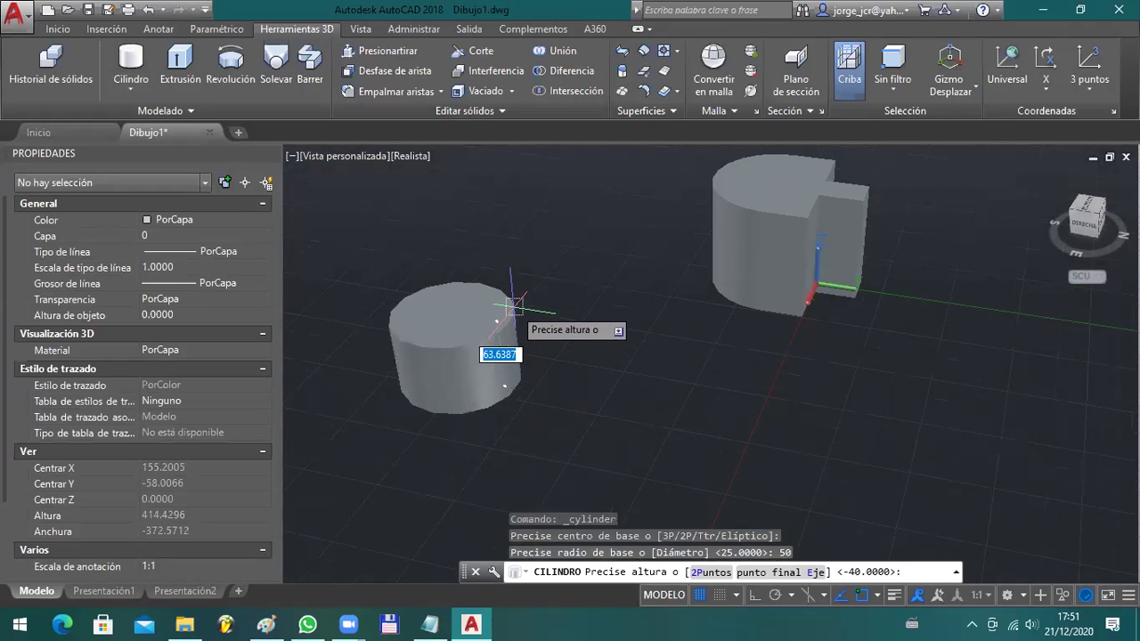
{"action": "type", "text": "40"}
{"action": "key", "text": "Return"}
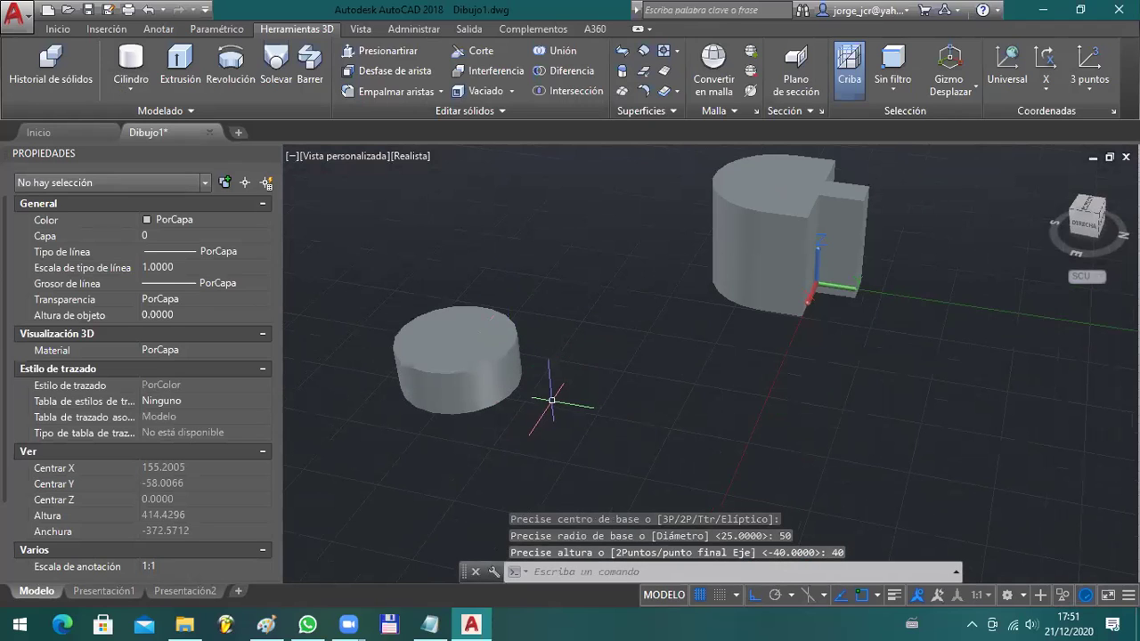
- Slice the new cylinder through its top centre along the X axis, keeping both sides, and delete the half farther from the main solid
{"action": "left_click", "coordinate": [481, 51]}
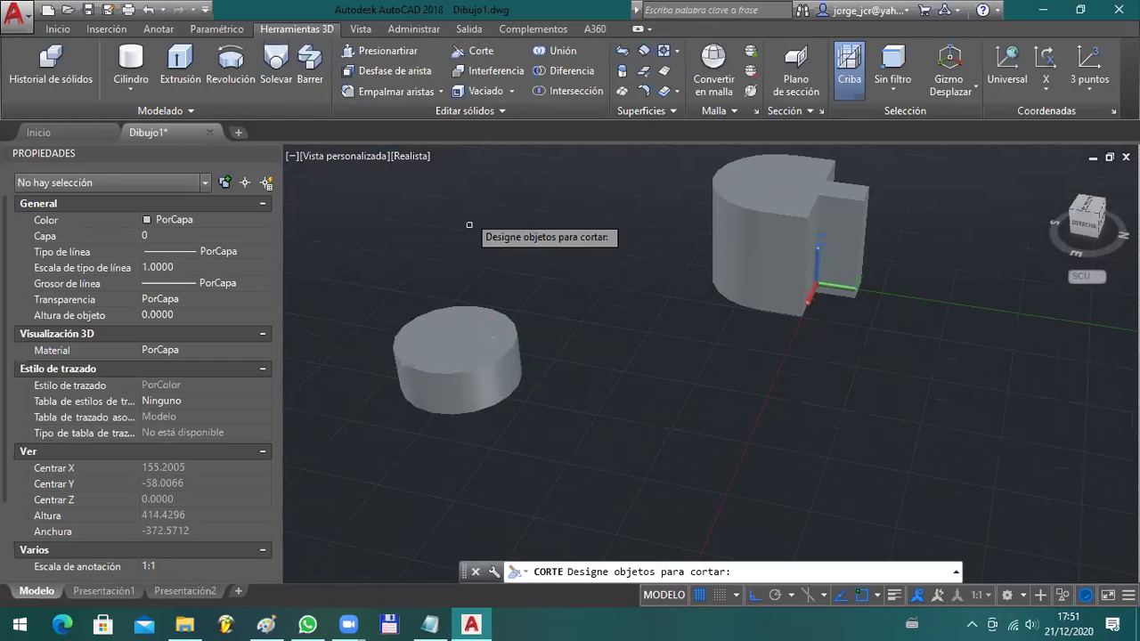
{"action": "left_click", "coordinate": [483, 306]}
{"action": "key", "text": "Return"}
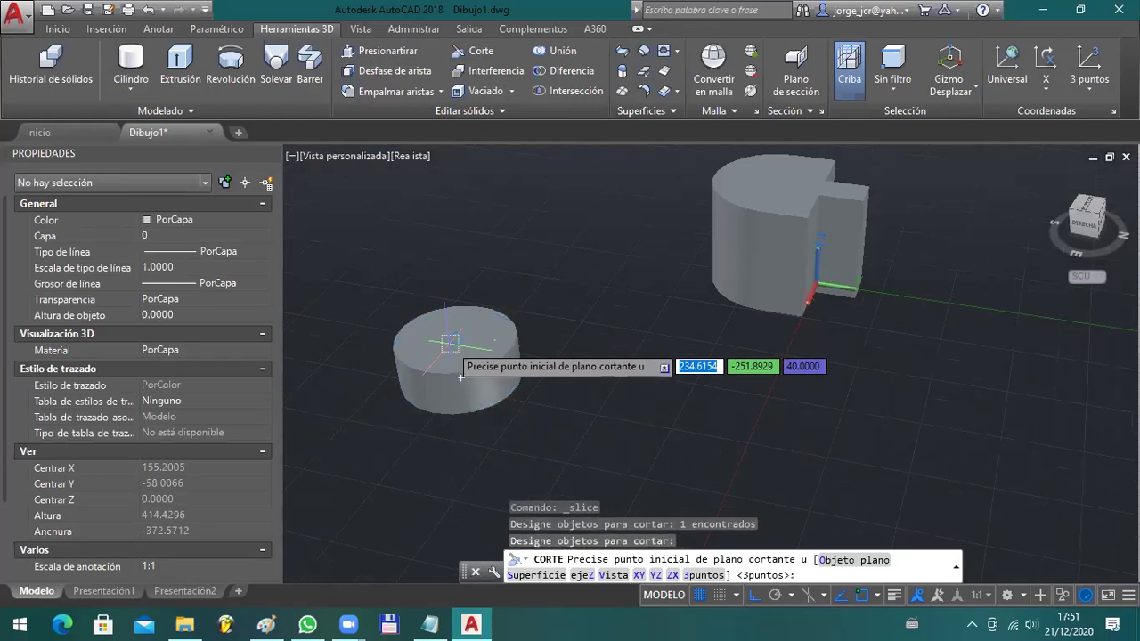
{"action": "left_click", "coordinate": [454, 338]}
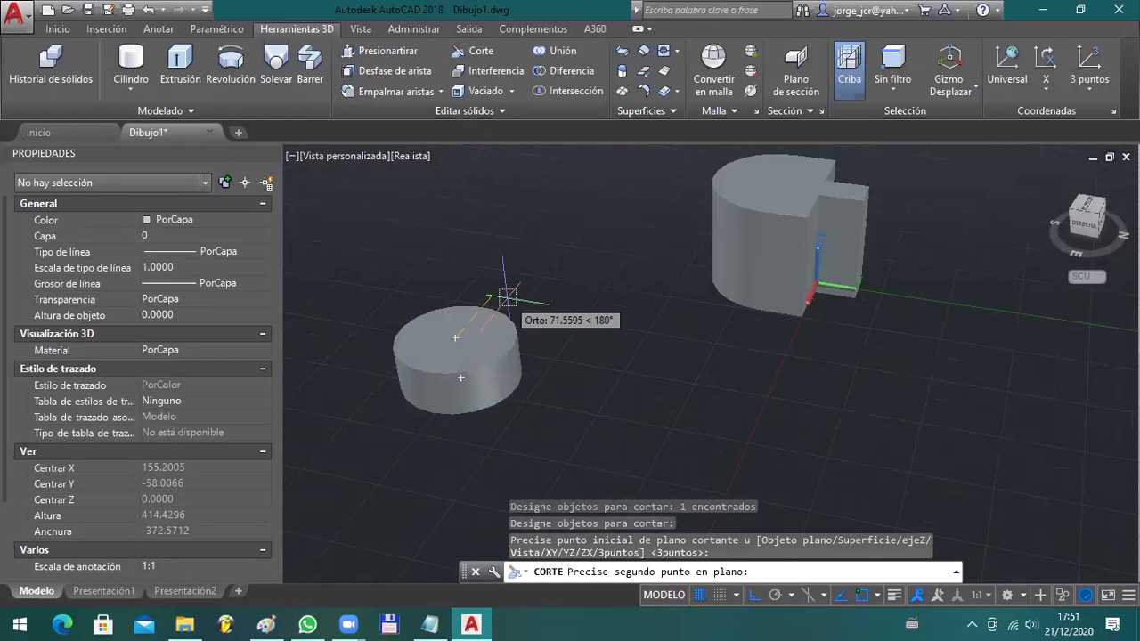
{"action": "left_click", "coordinate": [507, 297]}
{"action": "left_click", "coordinate": [454, 338]}
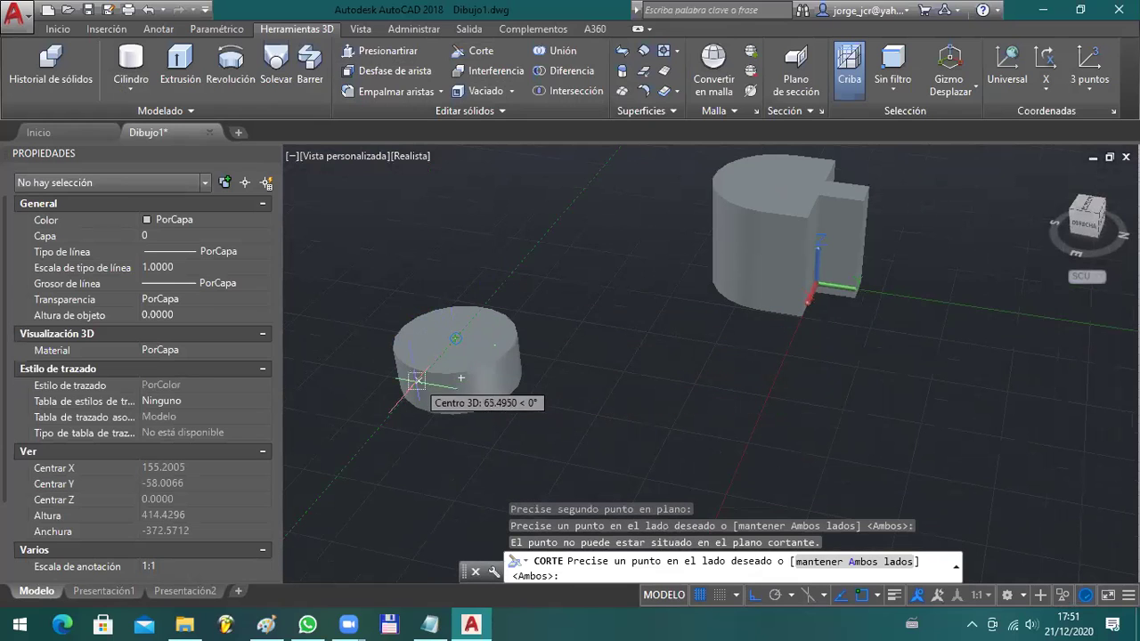
{"action": "key", "text": "Return"}
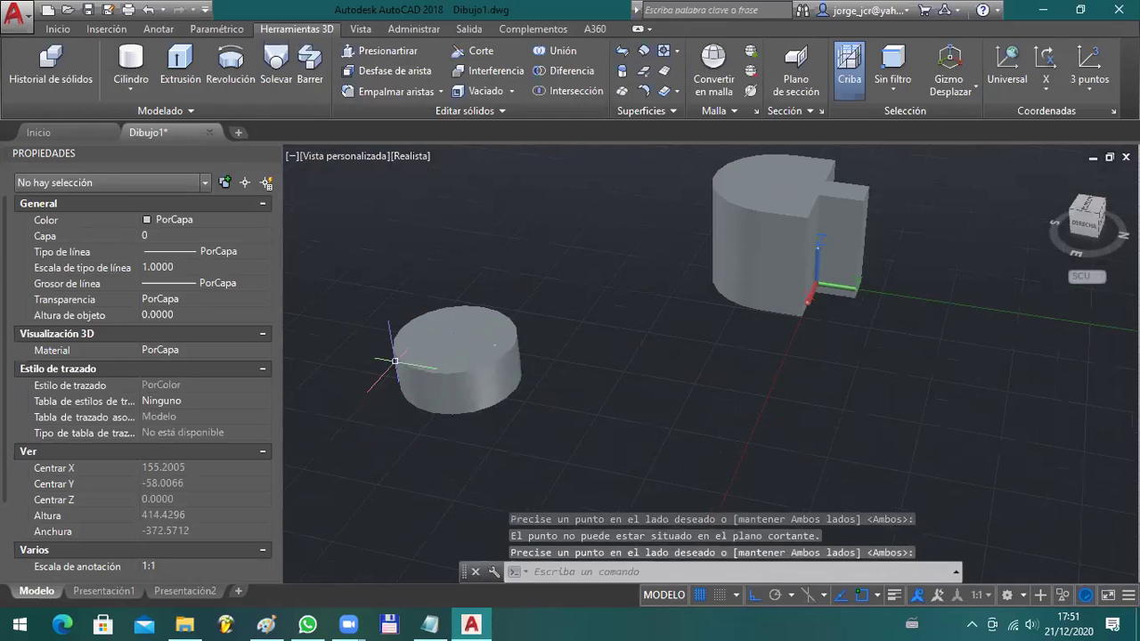
{"action": "left_click", "coordinate": [396, 359]}
{"action": "key", "text": "Delete"}
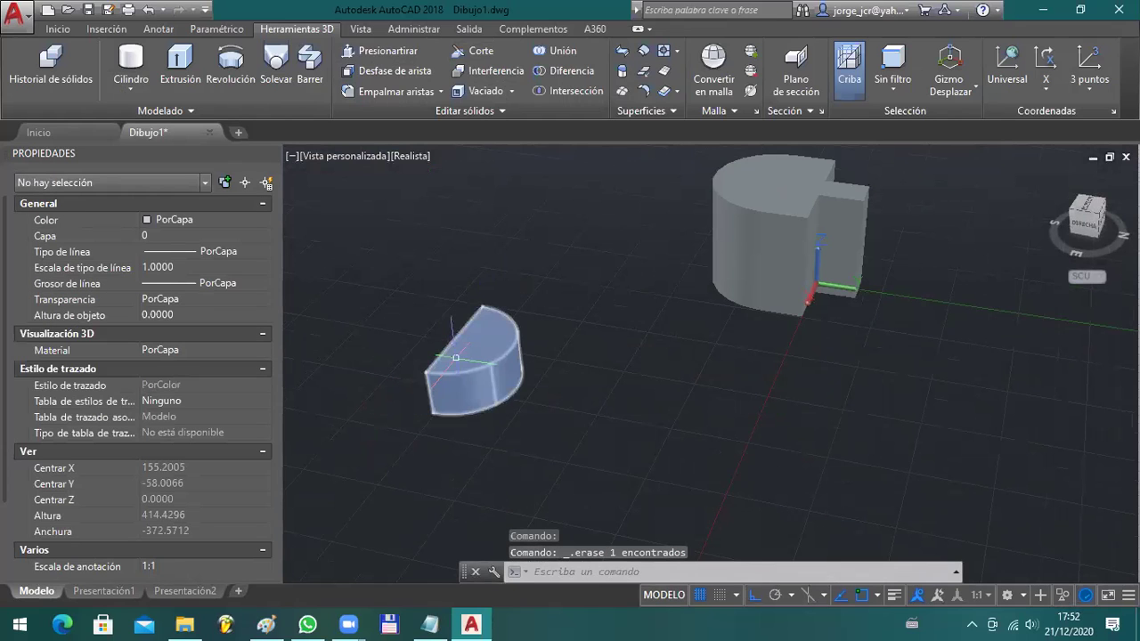
{"action": "left_click", "coordinate": [432, 352]}
{"action": "type", "text": "G"}
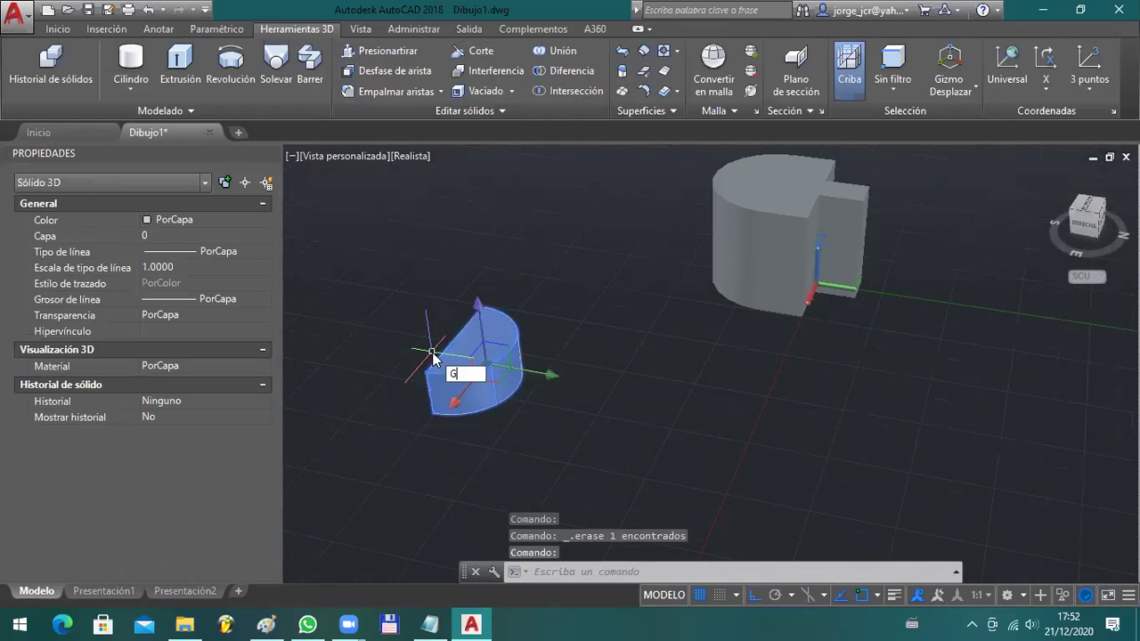
{"action": "type", "text": "IRA"}
{"action": "key", "text": "Return"}
{"action": "key", "text": "Escape"}
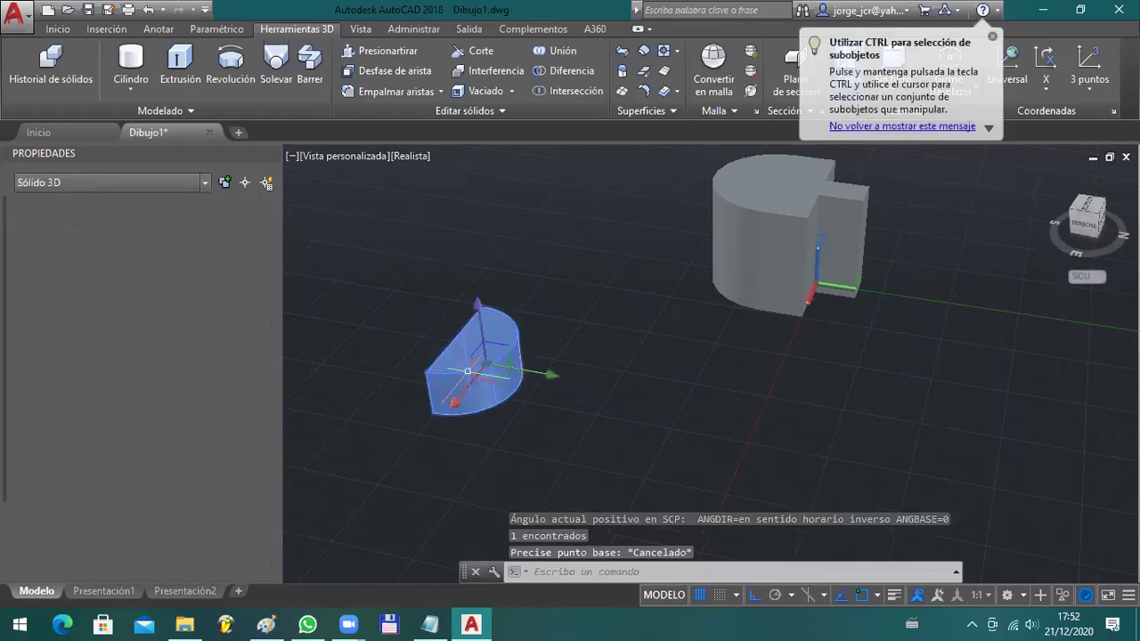
- Rotate the half cylinder about the Y axis with the 3D rotate command so it stands upright on its curved side
{"action": "type", "text": "GI"}
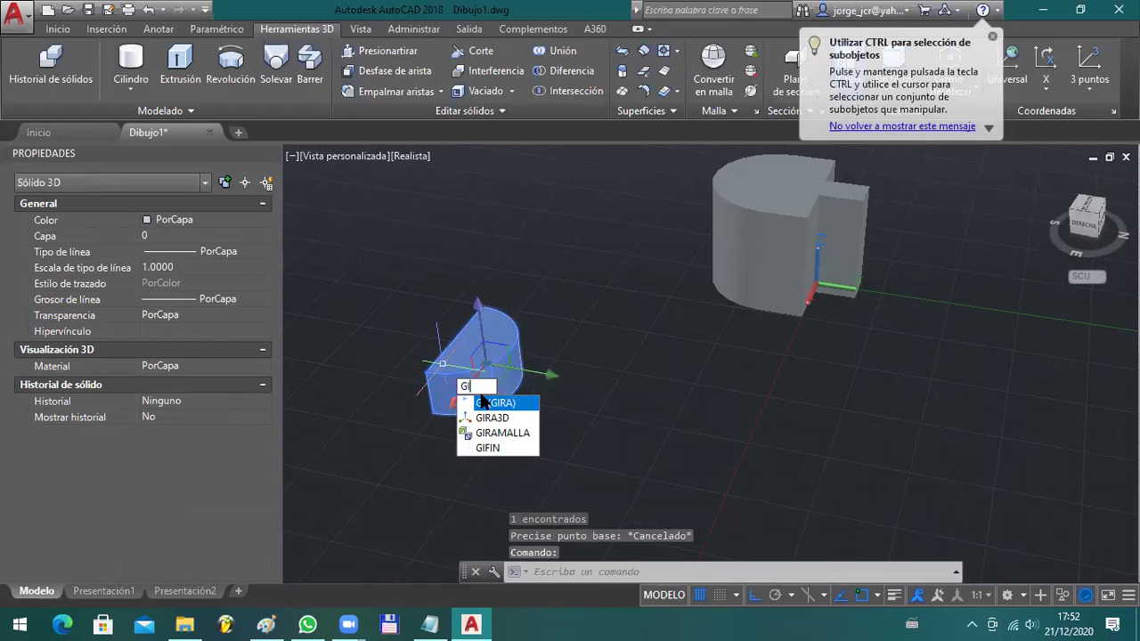
{"action": "left_click", "coordinate": [496, 420]}
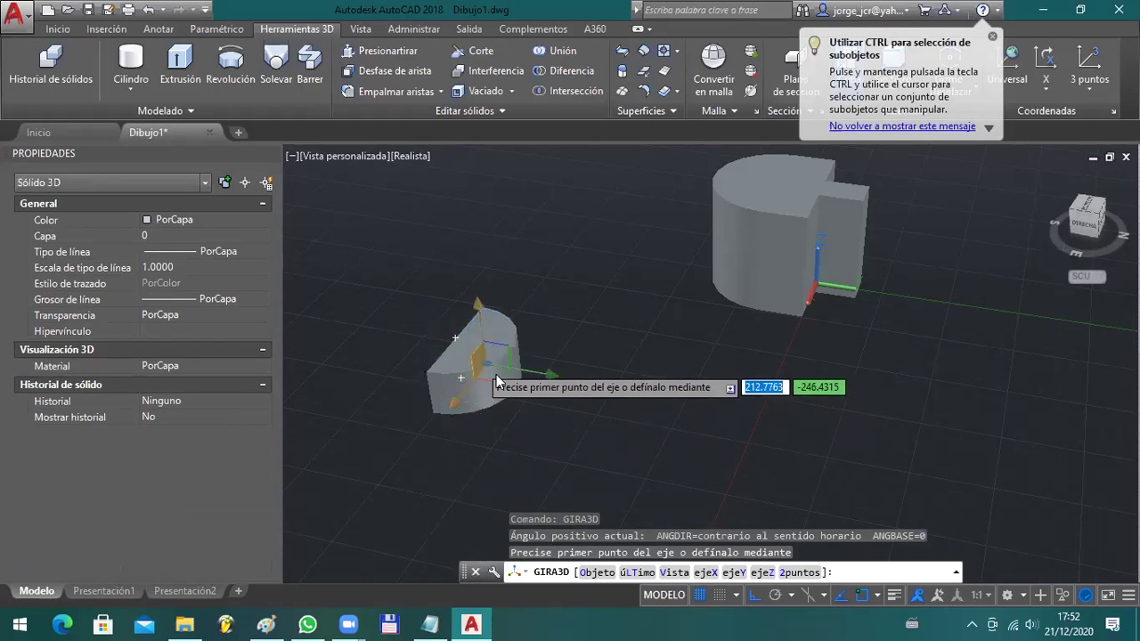
{"action": "left_click", "coordinate": [734, 572]}
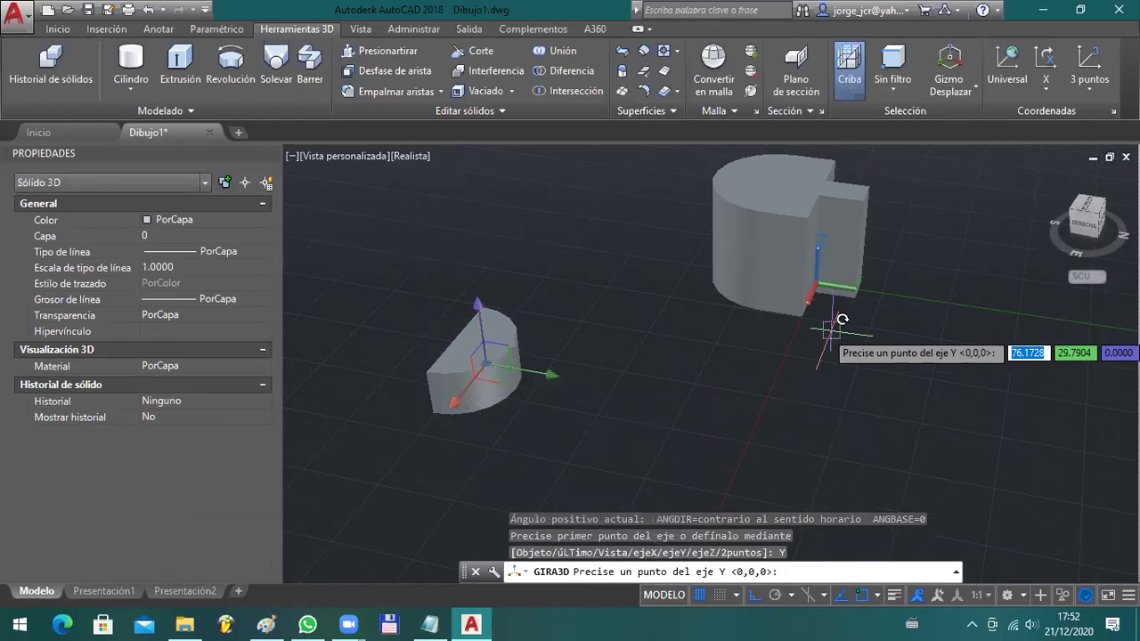
{"action": "left_click", "coordinate": [496, 372]}
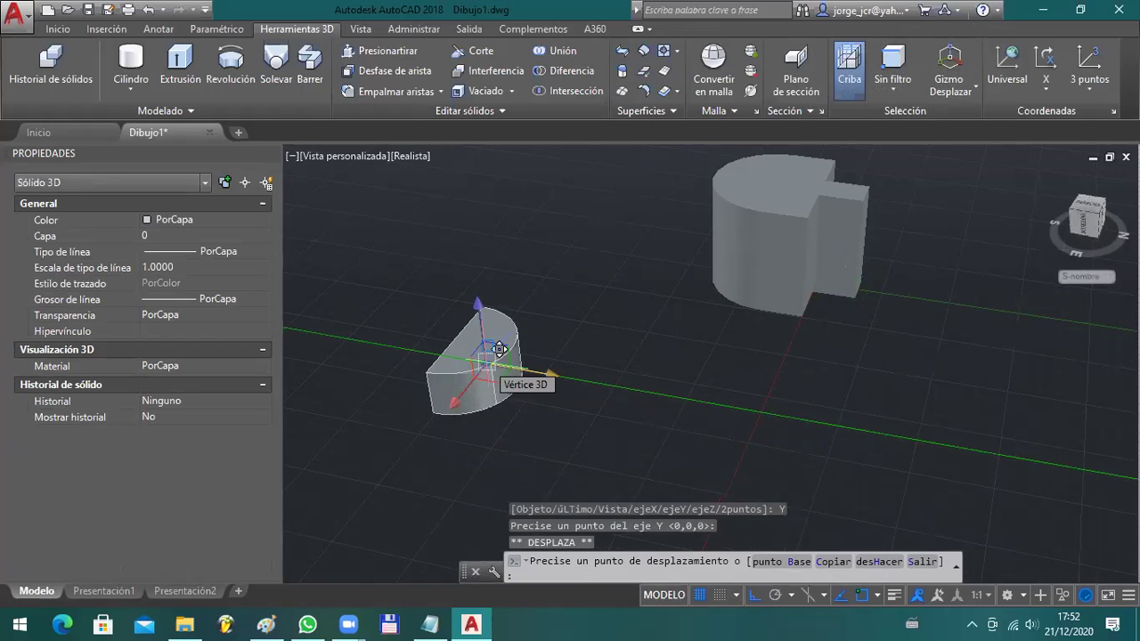
{"action": "key", "text": "space"}
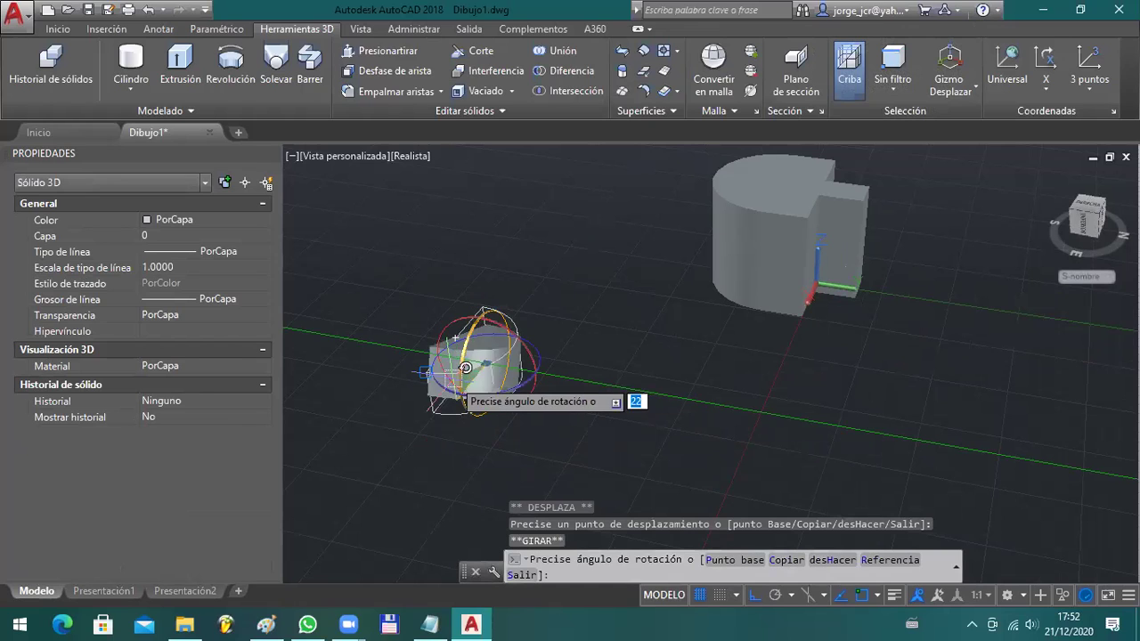
{"action": "key", "text": "Escape"}
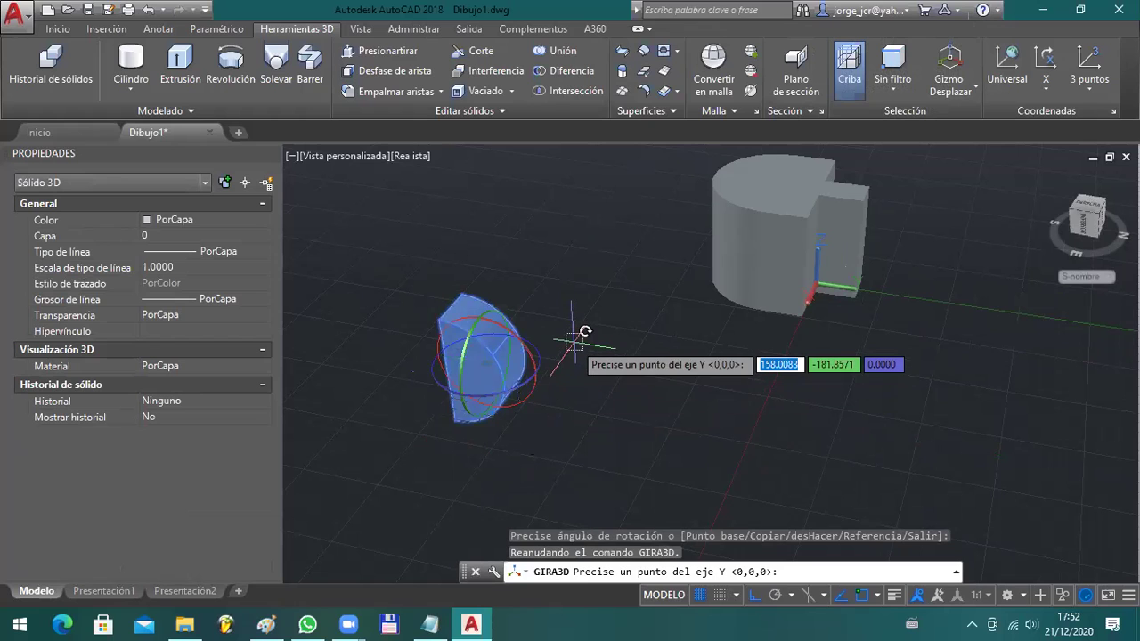
{"action": "left_click", "coordinate": [572, 341]}
{"action": "key", "text": "Escape"}
{"action": "key", "text": "Escape"}
- Move the half cylinder from the midpoint of its upper edge to the midpoint of the small box's outer edge
{"action": "left_click", "coordinate": [571, 306]}
{"action": "left_click", "coordinate": [479, 437]}
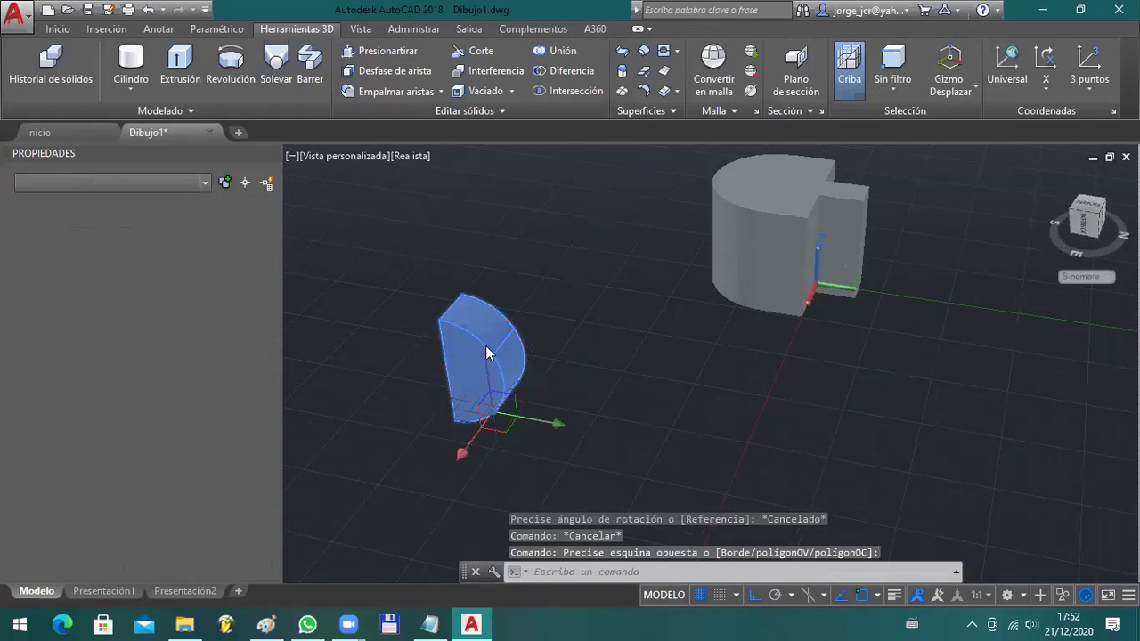
{"action": "type", "text": "D"}
{"action": "key", "text": "Return"}
{"action": "type", "text": "ED"}
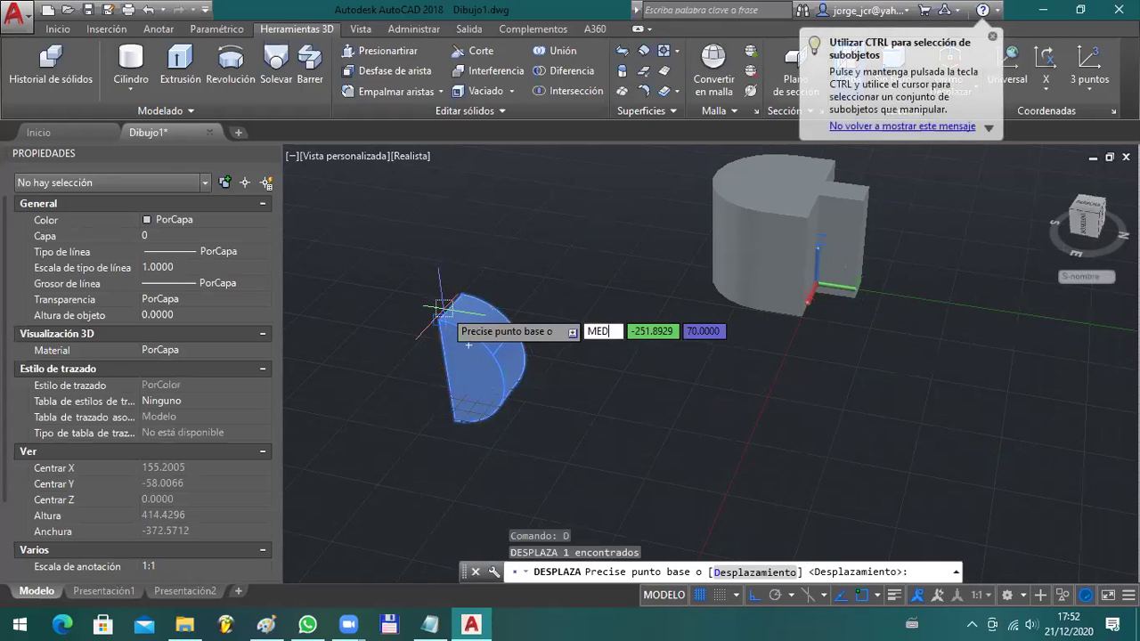
{"action": "key", "text": "Return"}
{"action": "left_click", "coordinate": [450, 308]}
{"action": "type", "text": "MED"}
{"action": "key", "text": "Return"}
{"action": "left_click", "coordinate": [814, 222]}
{"action": "key", "text": "Escape"}
{"action": "key", "text": "Escape"}
{"action": "middle_click_drag", "start_coordinate": [870, 249], "coordinate": [654, 465], "text": "shift"}
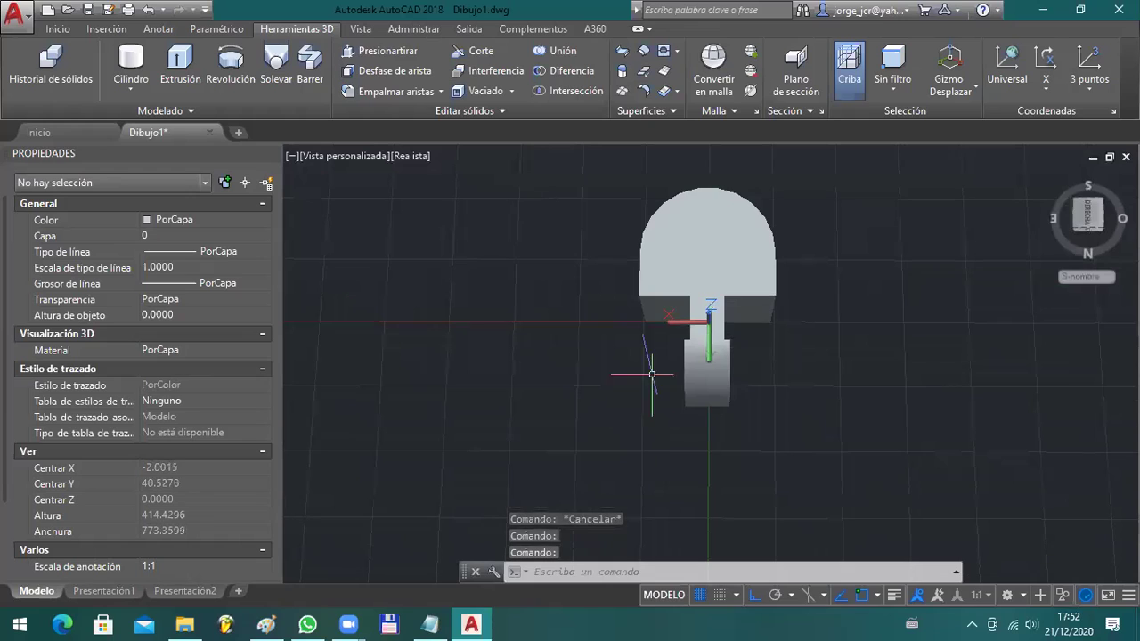
{"action": "left_click", "coordinate": [690, 307]}
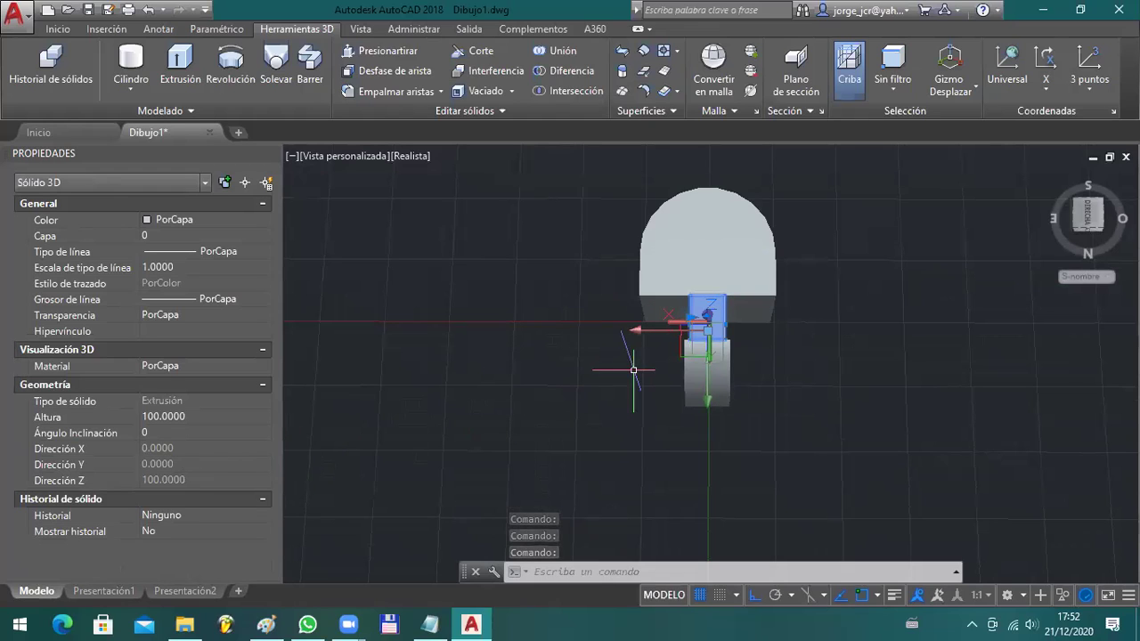
{"action": "key", "text": "Escape"}
{"action": "key", "text": "Escape"}
{"action": "middle_click_drag", "start_coordinate": [702, 297], "coordinate": [702, 296], "text": "shift"}
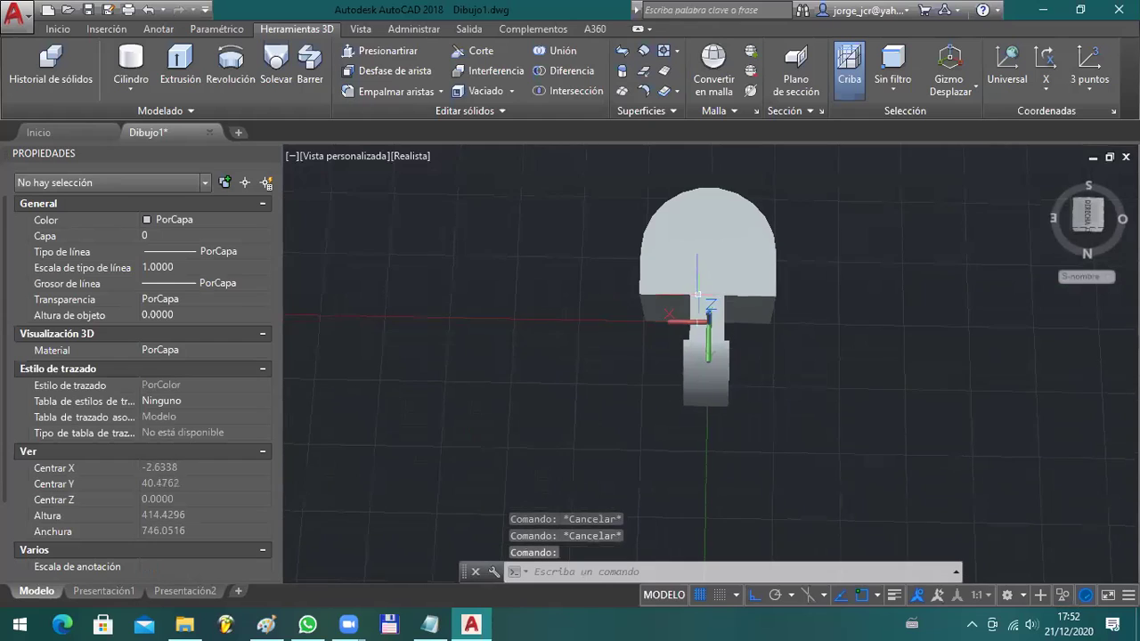
{"action": "scroll", "coordinate": [702, 297], "scroll_direction": "up", "scroll_amount": 2}
{"action": "type", "text": "DIR"}
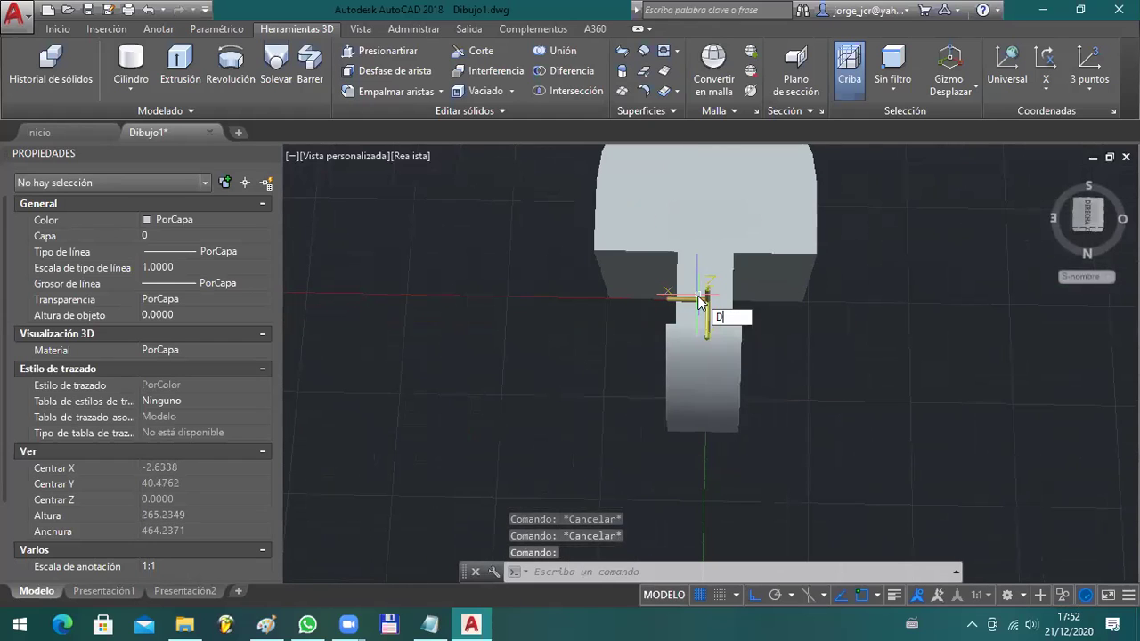
{"action": "key", "text": "Return"}
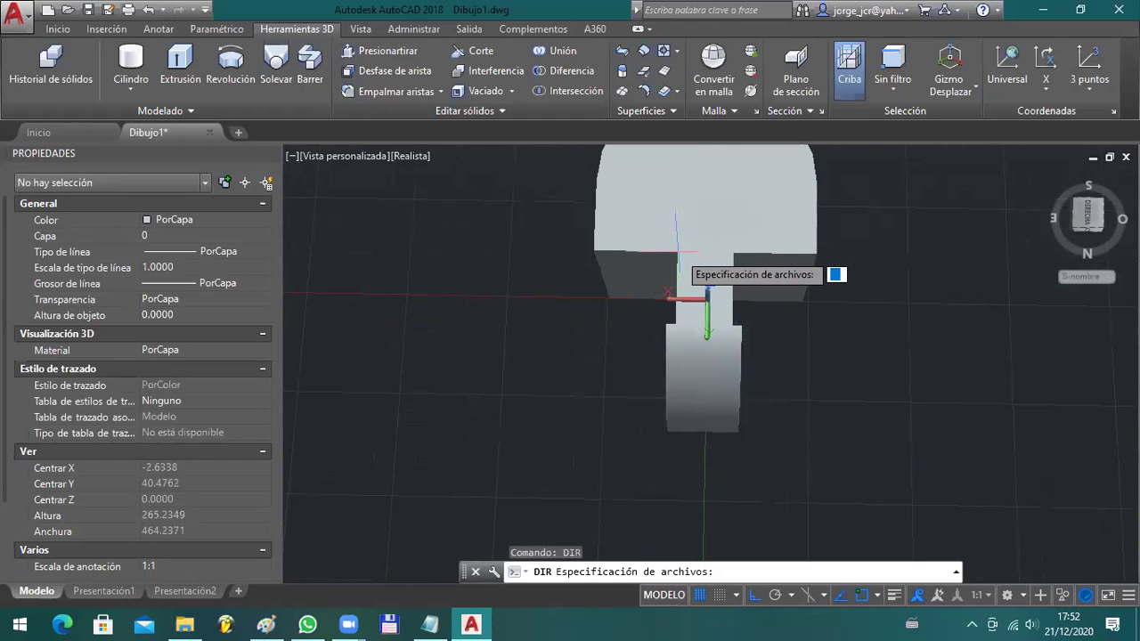
{"action": "key", "text": "F3"}
{"action": "key", "text": "F3"}
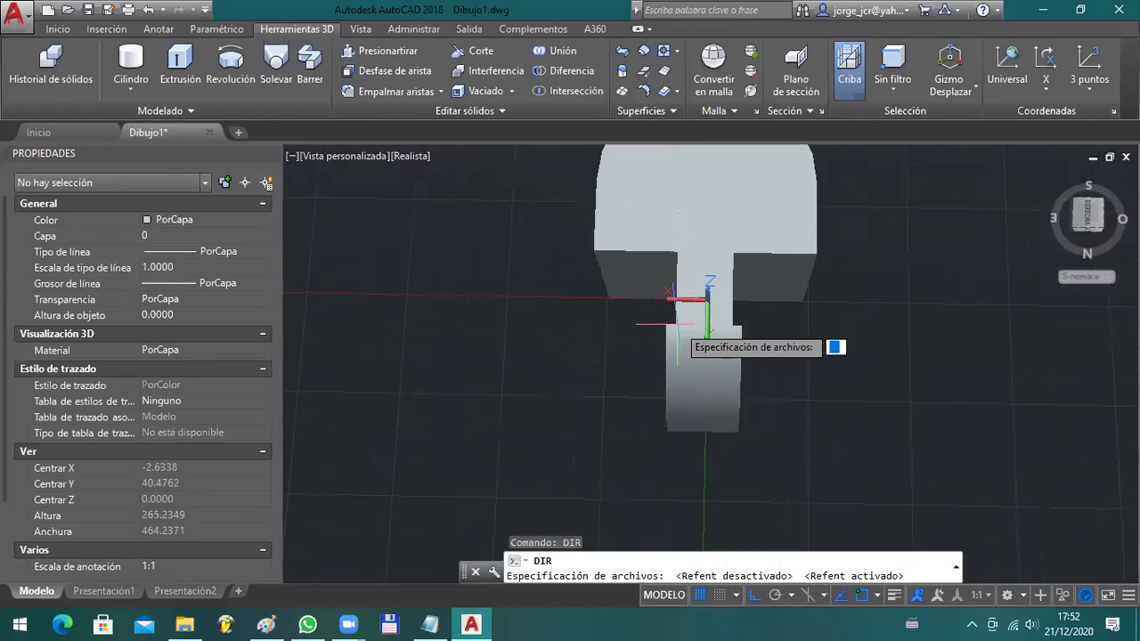
{"action": "key", "text": "F3"}
{"action": "middle_click_drag", "start_coordinate": [674, 323], "coordinate": [677, 272], "text": "shift"}
{"action": "key", "text": "F3"}
{"action": "key", "text": "Escape"}
- Measure the small box's width between its two upper corners on the main solid, and delete the box
{"action": "left_click", "coordinate": [683, 270]}
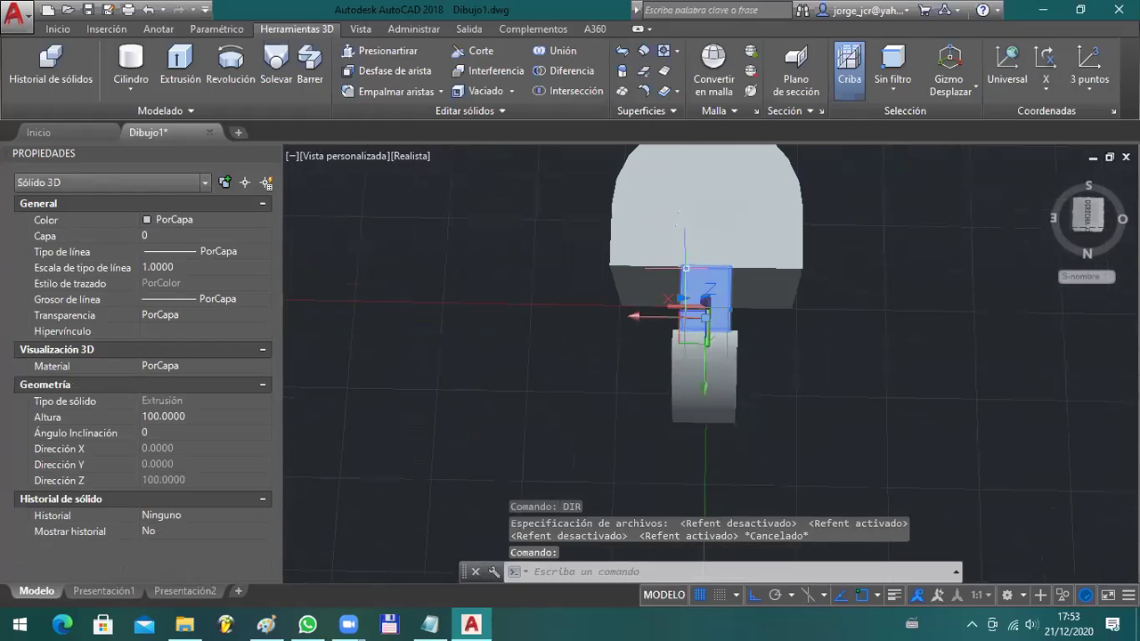
{"action": "type", "text": "DIST"}
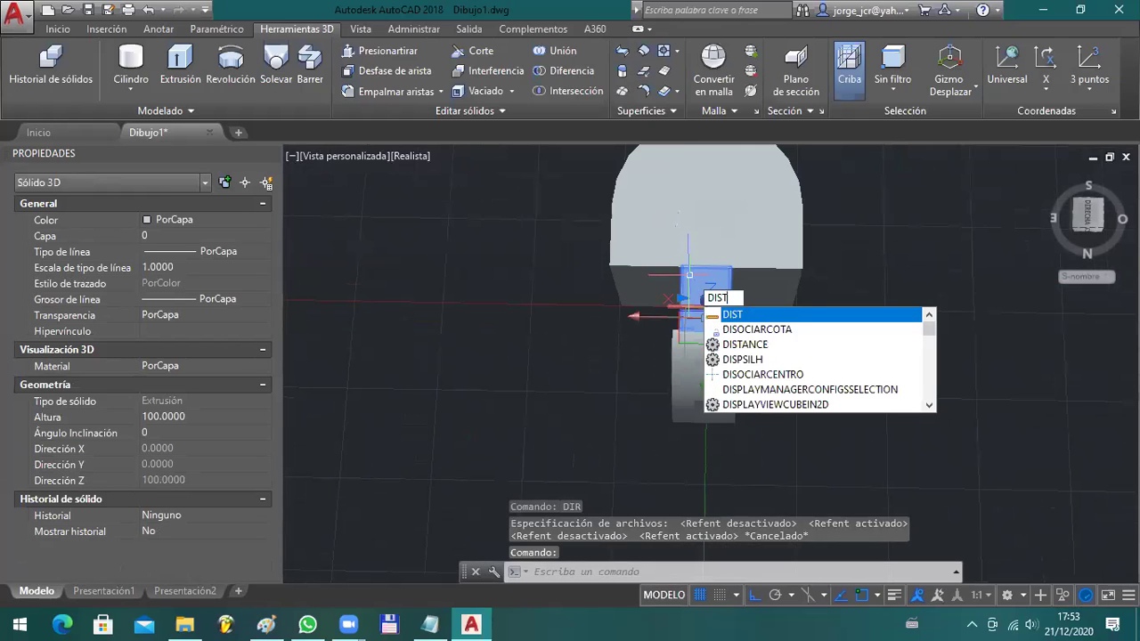
{"action": "key", "text": "Return"}
{"action": "left_click", "coordinate": [680, 267]}
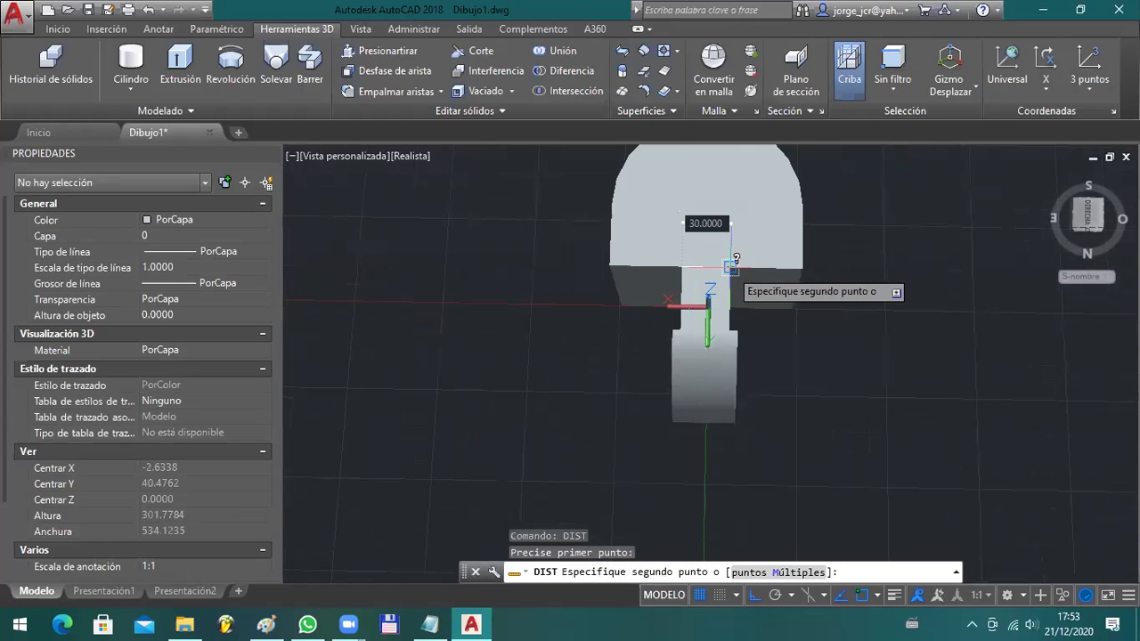
{"action": "left_click", "coordinate": [730, 266]}
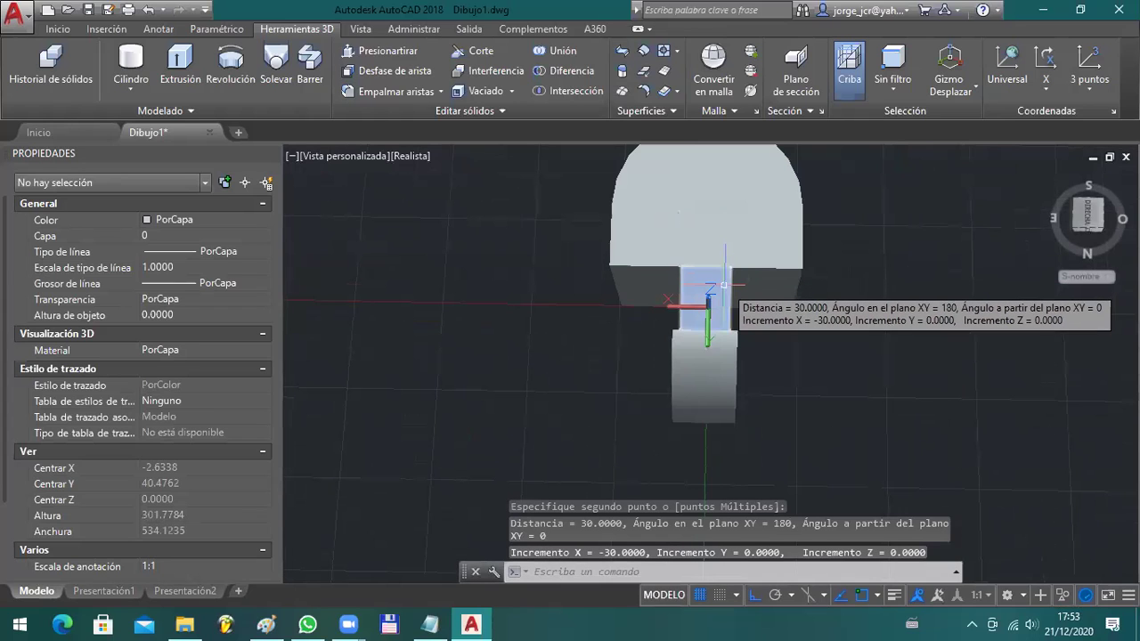
{"action": "left_click", "coordinate": [726, 290]}
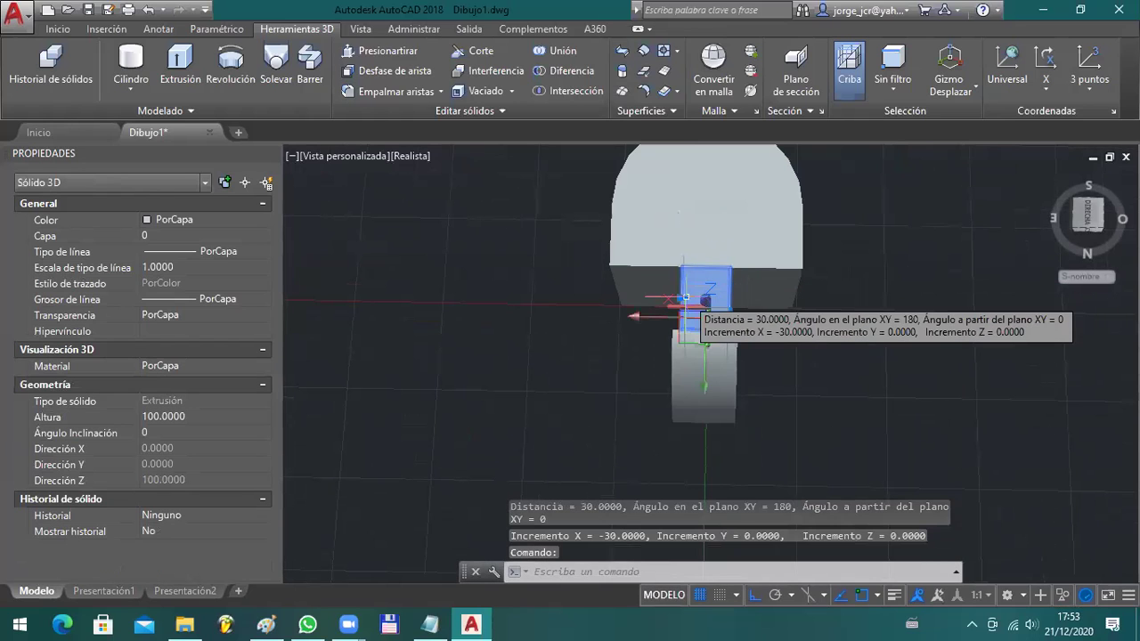
{"action": "key", "text": "Delete"}
- Draw a rectangle with length 30 and width 40 in open space away from the main solid
{"action": "mouse_move", "coordinate": [650, 376]}
{"action": "middle_mouse_down"}
{"action": "mouse_move", "coordinate": [790, 335]}
{"action": "mouse_move", "coordinate": [819, 365]}
{"action": "middle_mouse_up"}
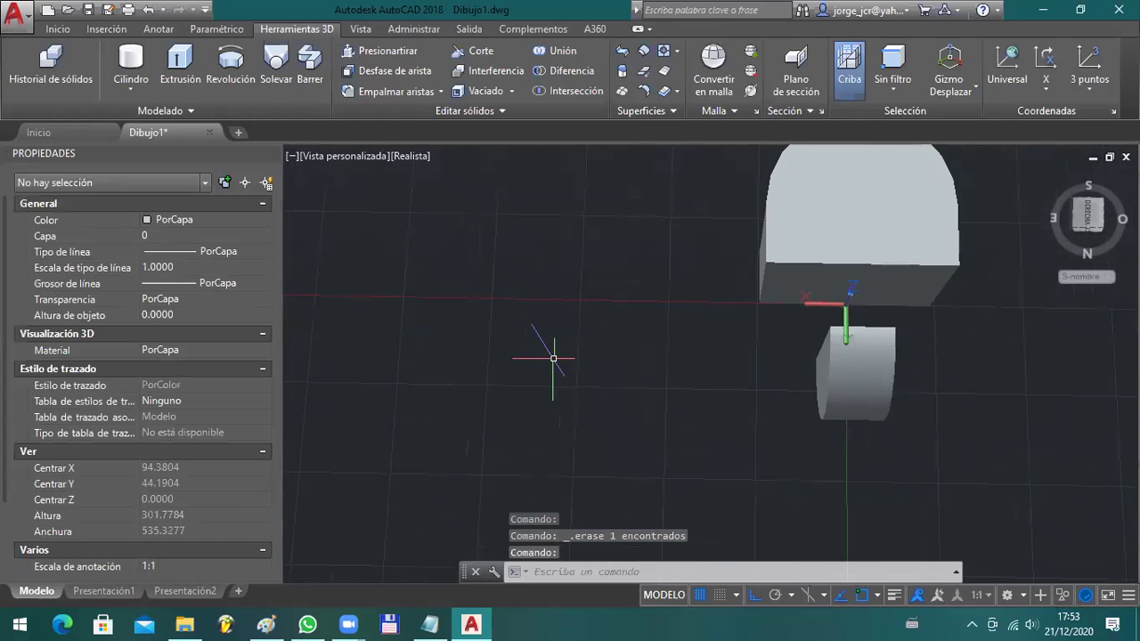
{"action": "type", "text": "C"}
{"action": "key", "text": "Return"}
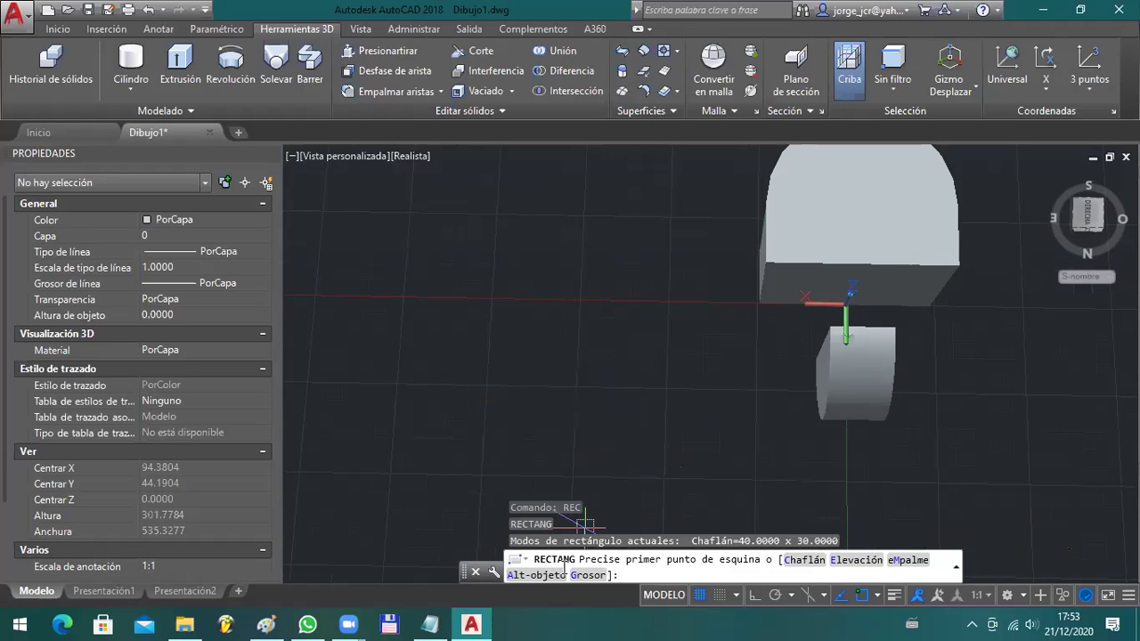
{"action": "left_click", "coordinate": [510, 437]}
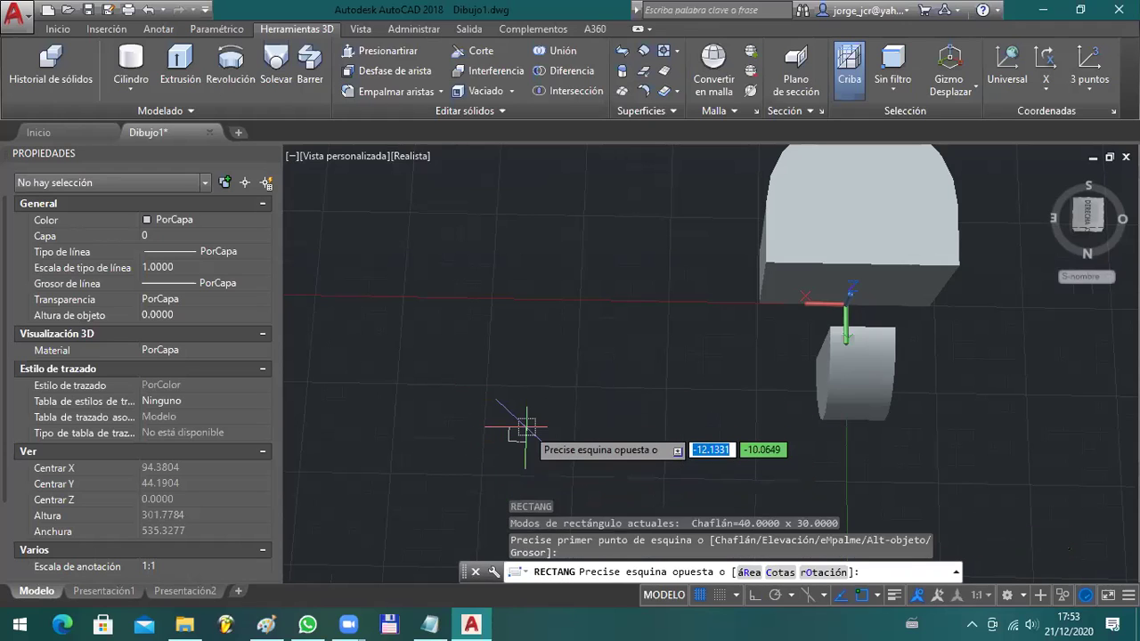
{"action": "left_click", "coordinate": [781, 574]}
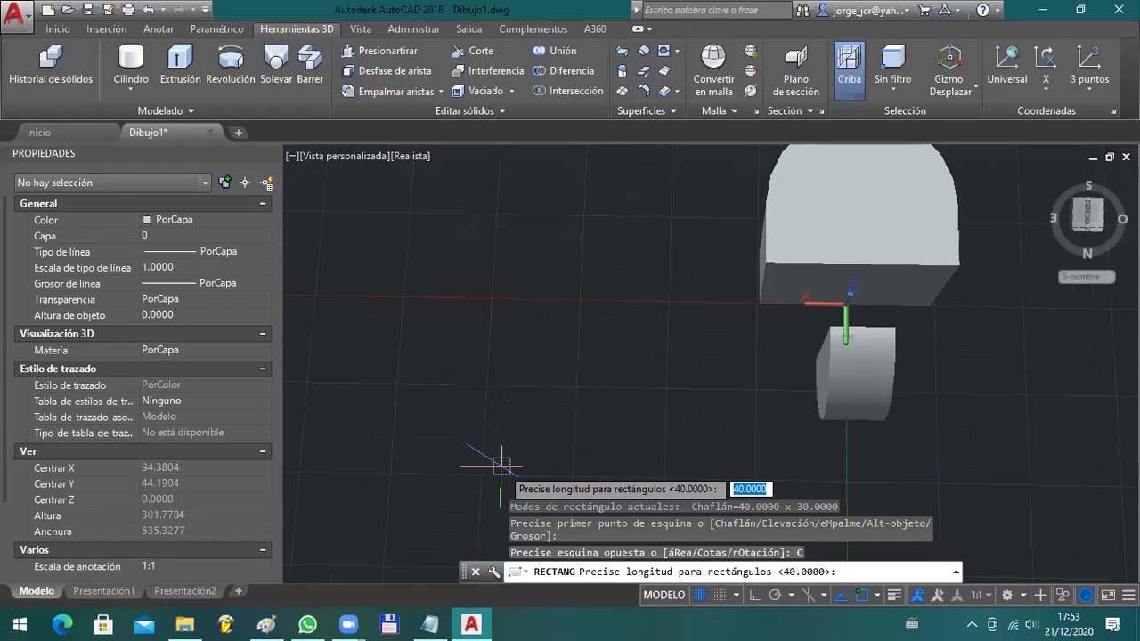
{"action": "type", "text": "30"}
{"action": "key", "text": "Return"}
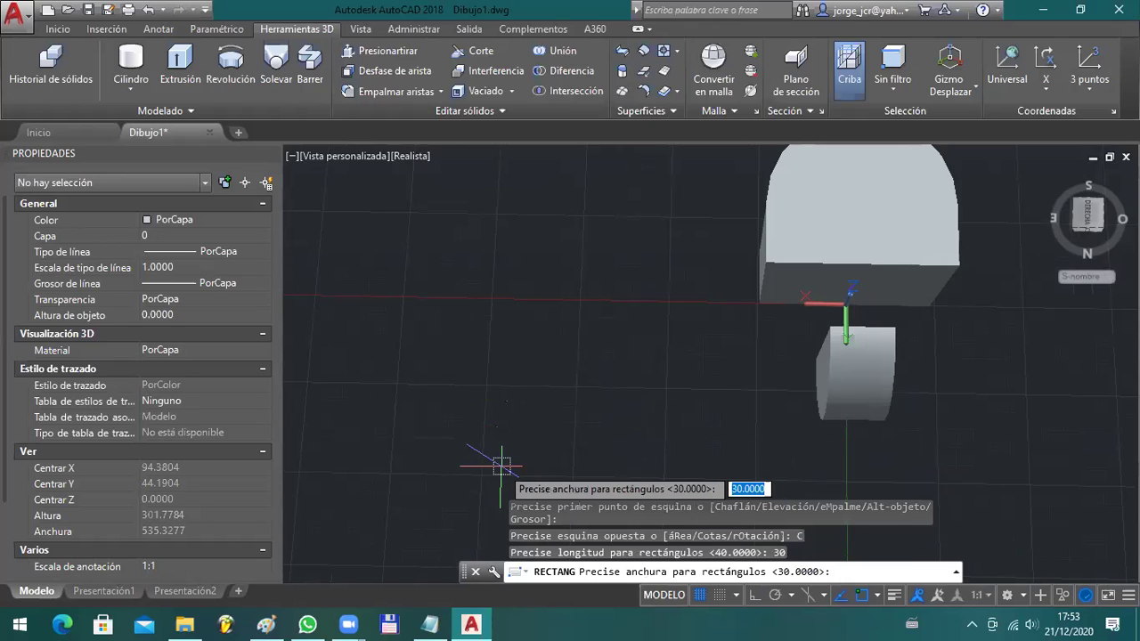
{"action": "type", "text": "40"}
{"action": "key", "text": "Return"}
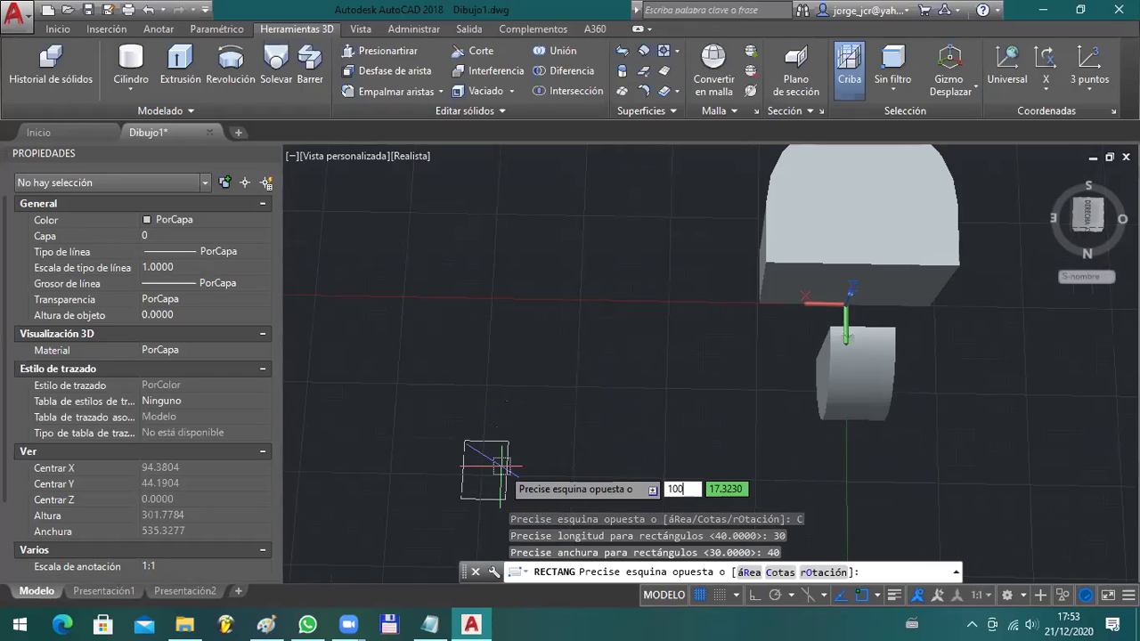
{"action": "type", "text": "100"}
{"action": "key", "text": "Return"}
{"action": "key", "text": "Escape"}
{"action": "key", "text": "Escape"}
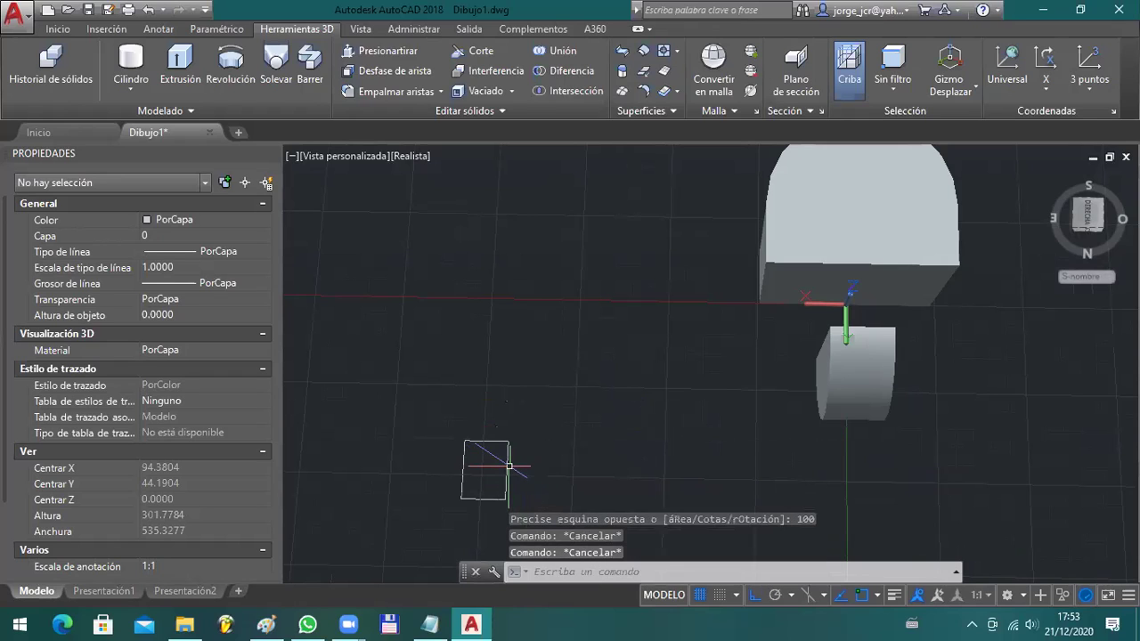
- Extrude the new rectangle to a height of 100
{"action": "left_click", "coordinate": [506, 464]}
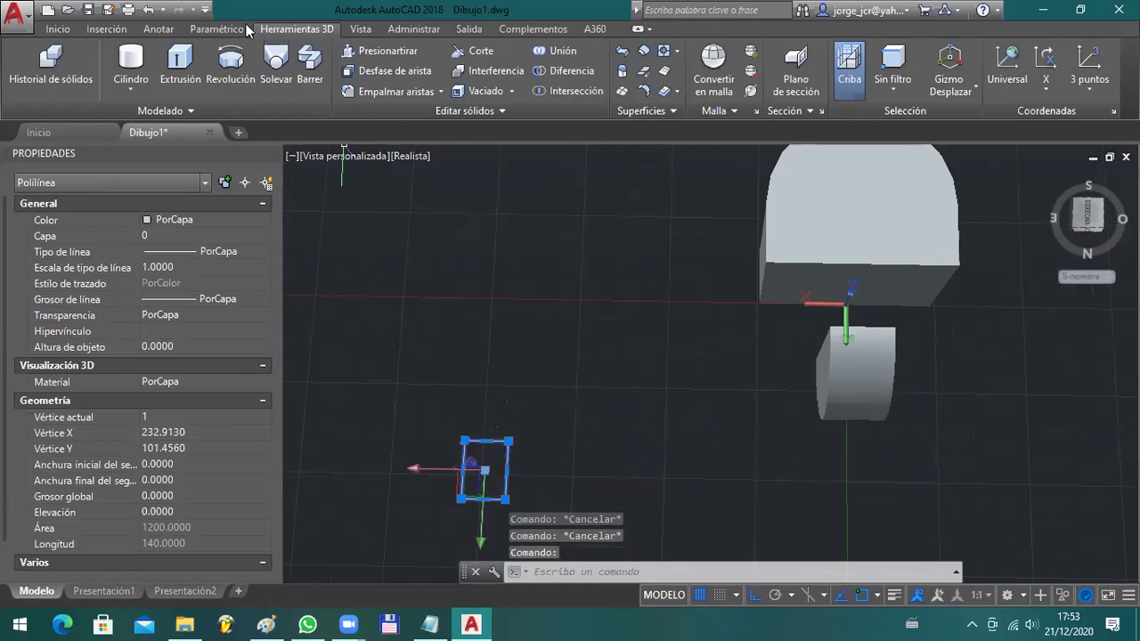
{"action": "left_click", "coordinate": [179, 63]}
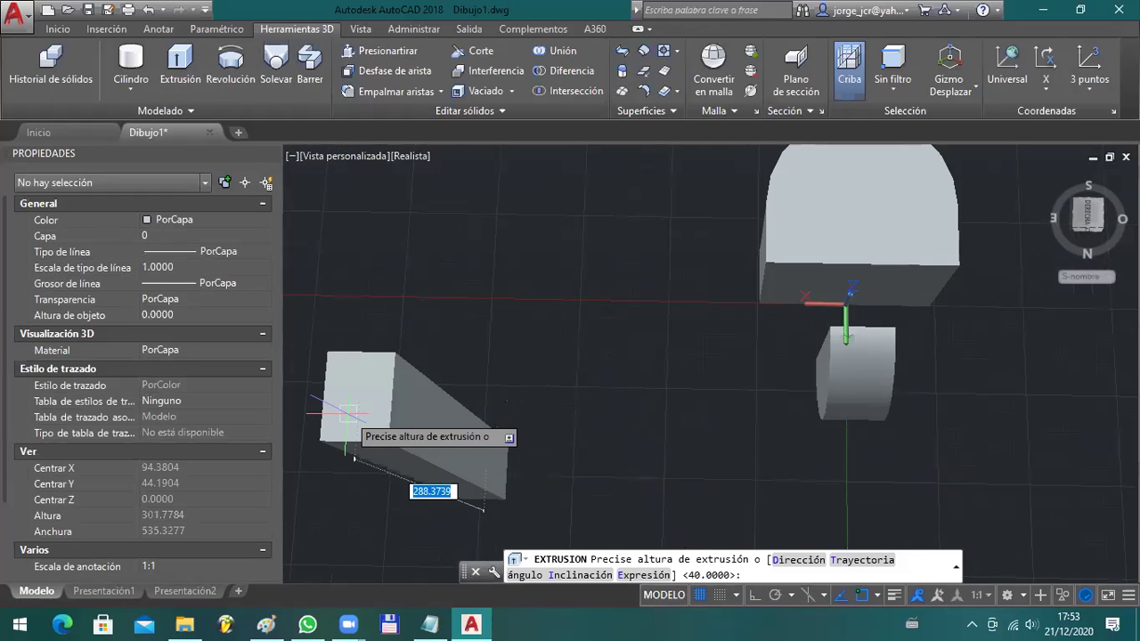
{"action": "key", "text": "Return"}
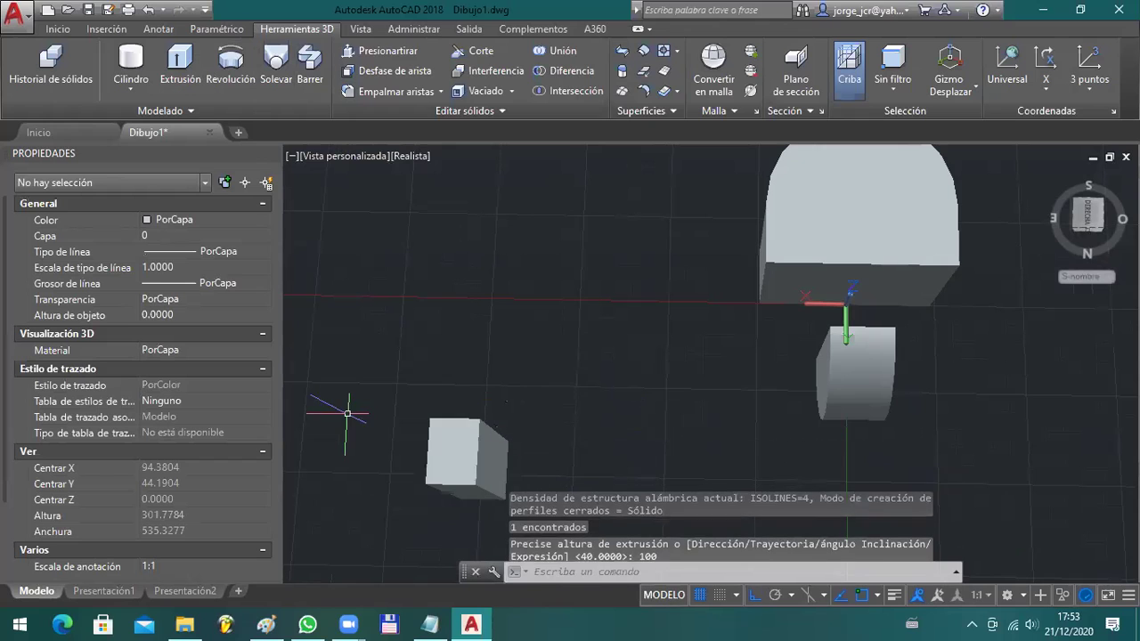
{"action": "key", "text": "Escape"}
- Measure the longer side of the extruded box's top face between its two corners
{"action": "left_click", "coordinate": [477, 440]}
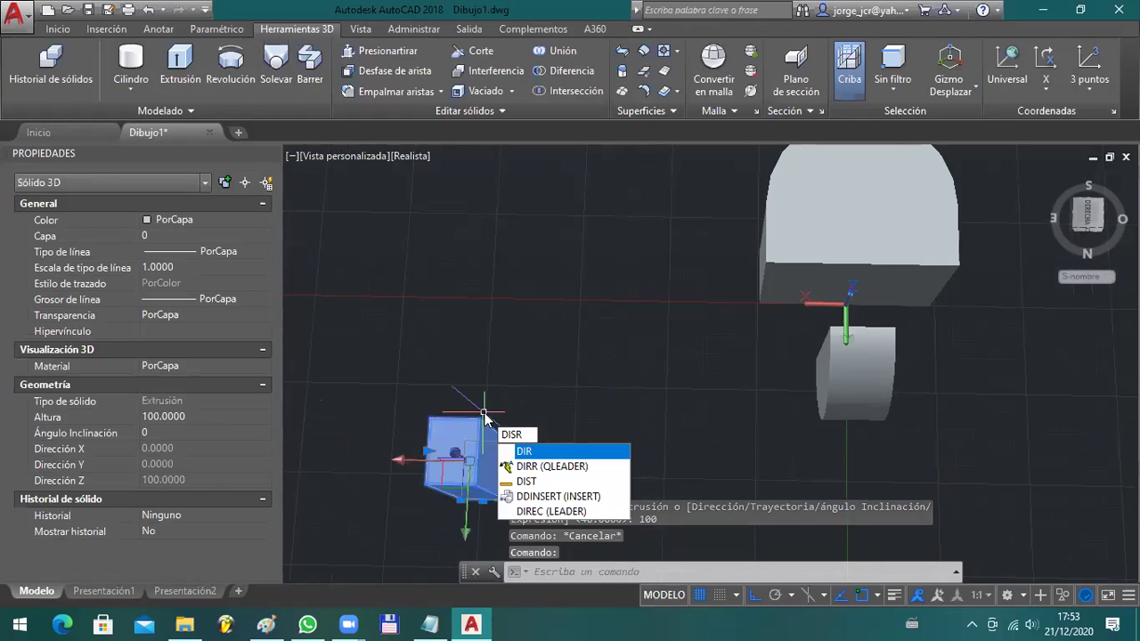
{"action": "type", "text": "T"}
{"action": "key", "text": "Return"}
{"action": "left_click", "coordinate": [483, 408]}
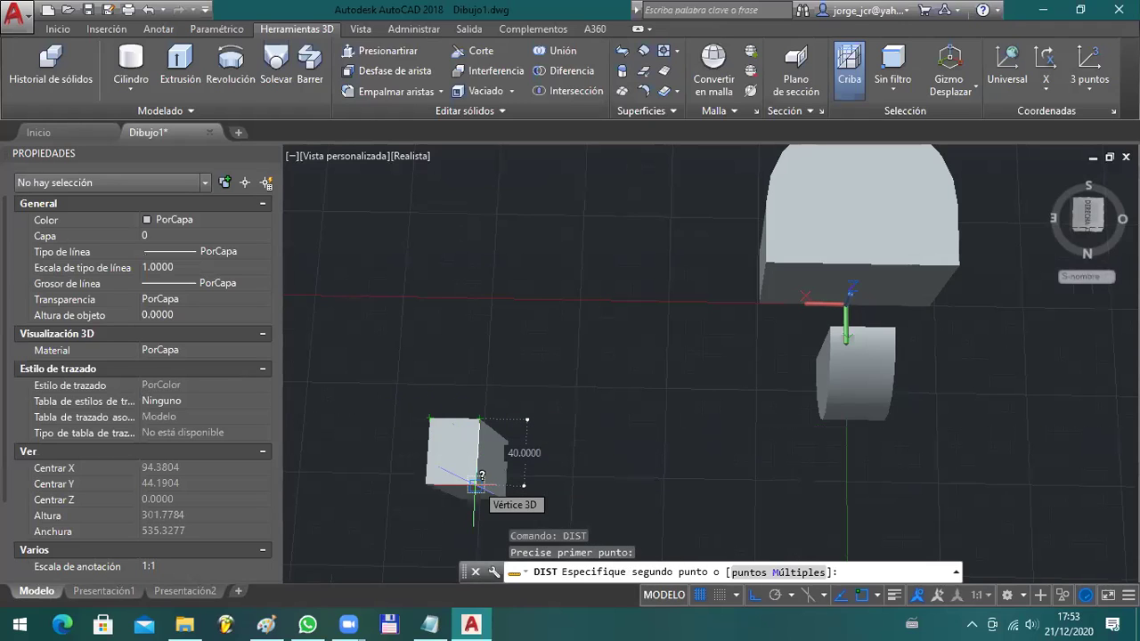
{"action": "key", "text": "Escape"}
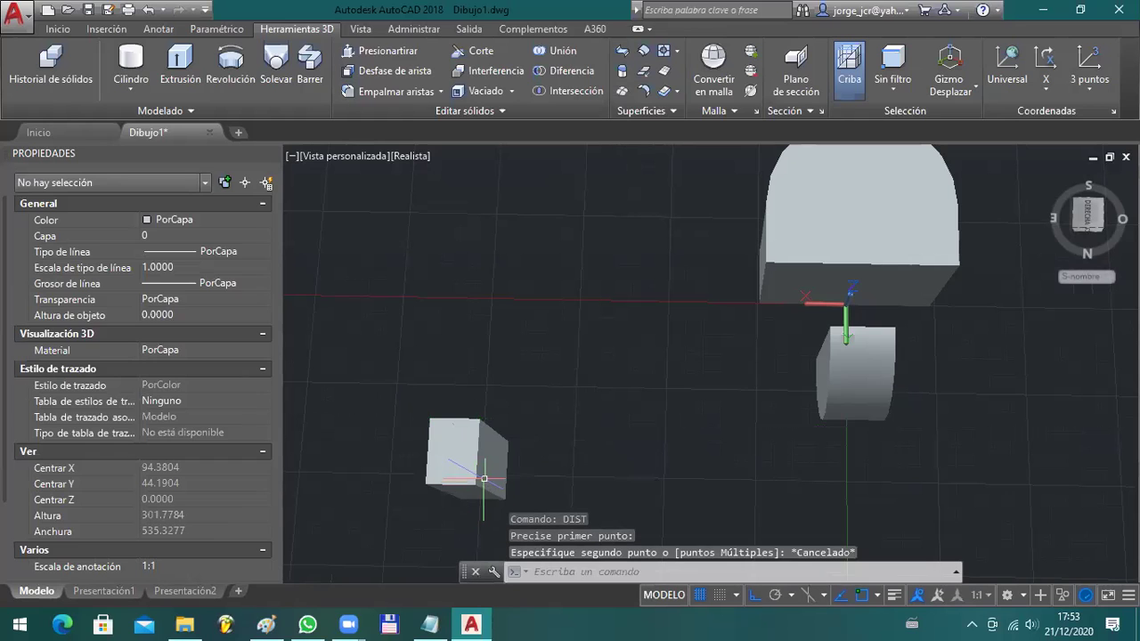
{"action": "left_click", "coordinate": [484, 480]}
{"action": "left_click", "coordinate": [476, 463]}
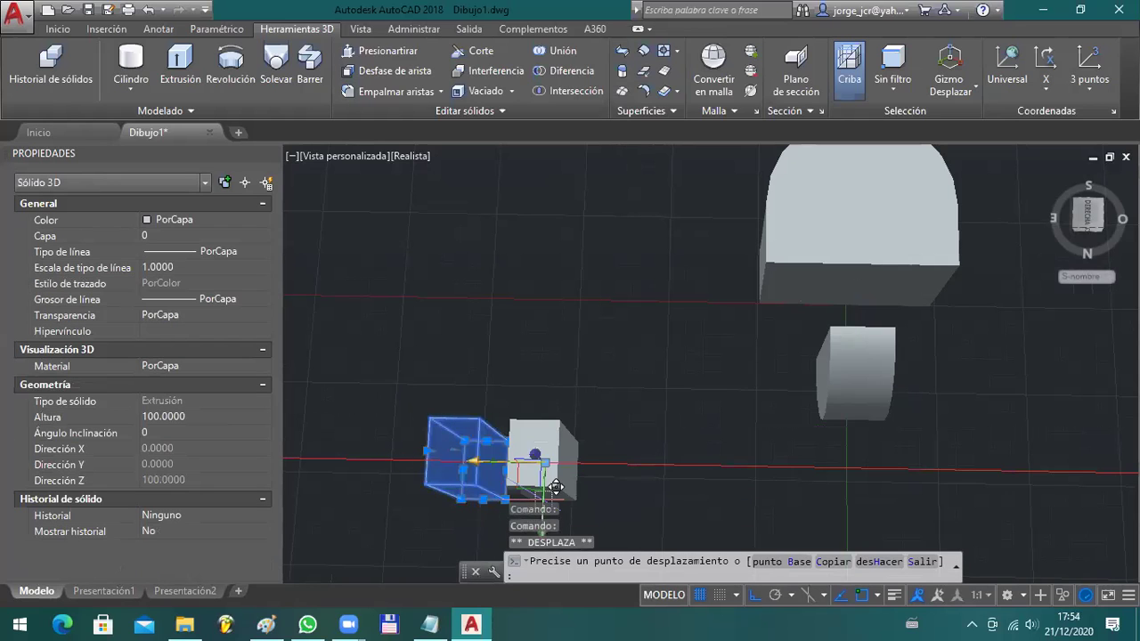
{"action": "key", "text": "Escape"}
- Rotate the 30 x 40 box 180° about a corner of its solid
{"action": "left_click", "coordinate": [524, 483]}
{"action": "type", "text": "G"}
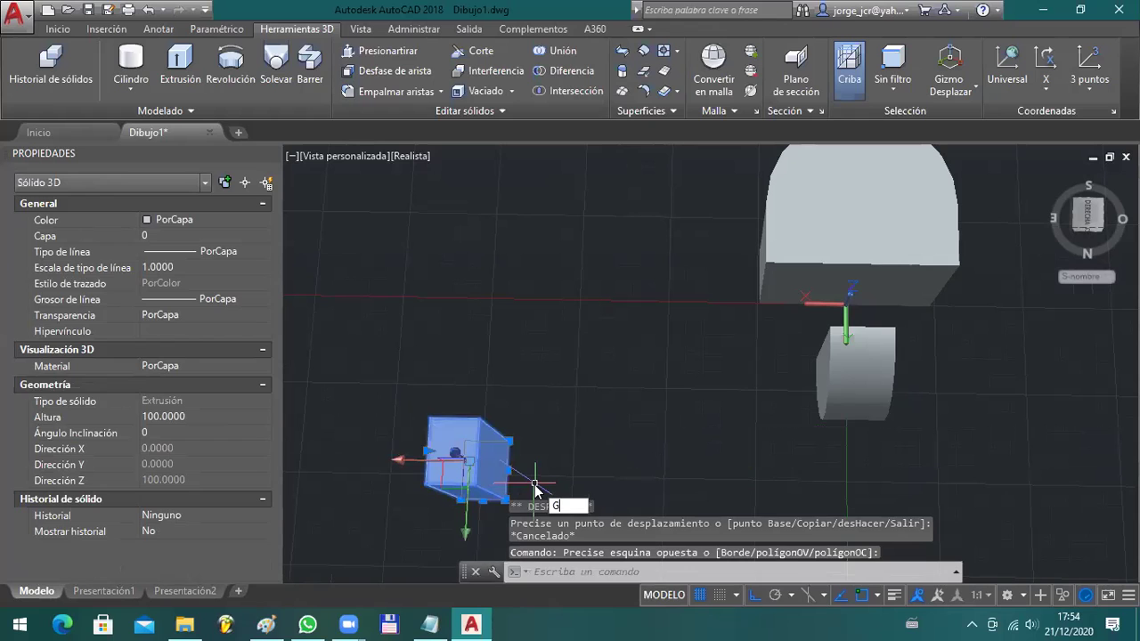
{"action": "type", "text": "I"}
{"action": "key", "text": "Return"}
{"action": "left_click", "coordinate": [512, 456]}
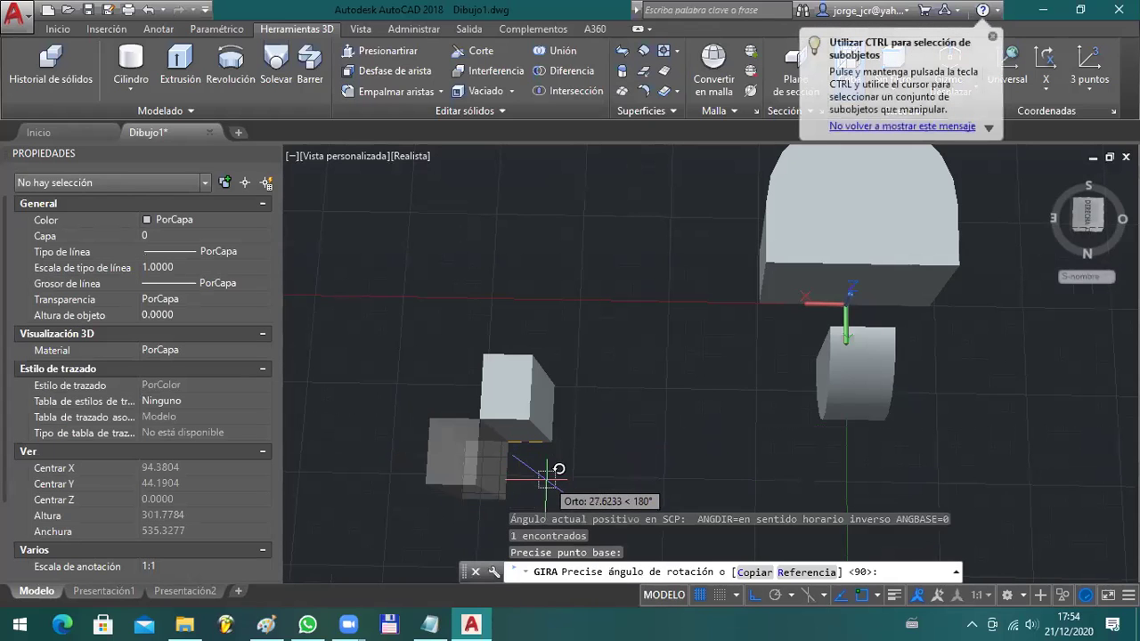
{"action": "left_click", "coordinate": [553, 480]}
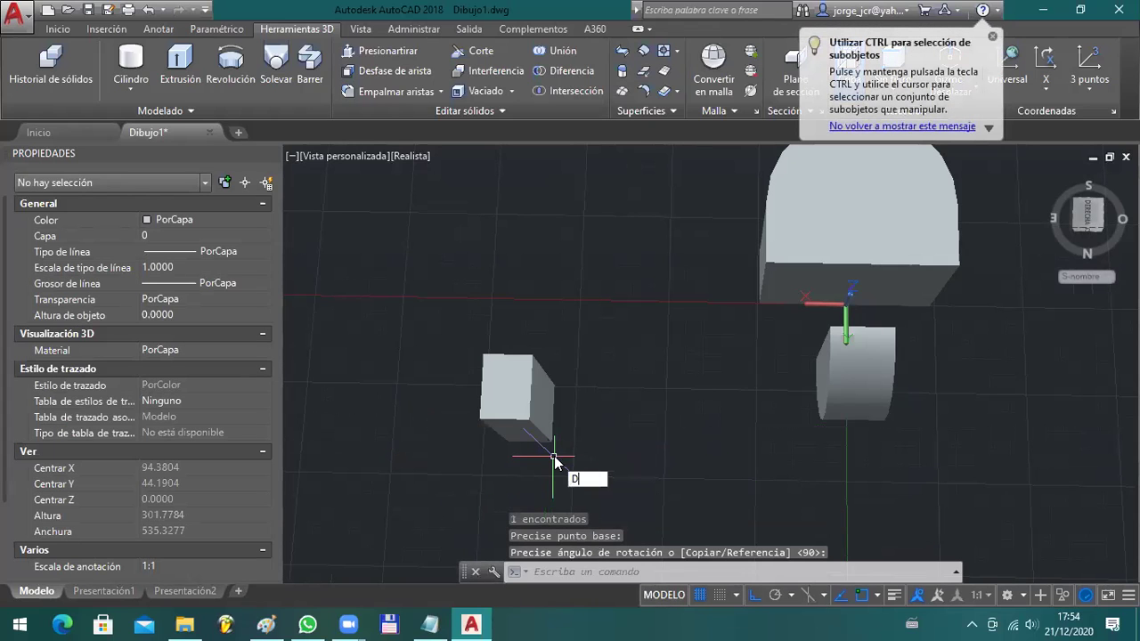
- Measure the rotated box's far top-face edge between its two corners
{"action": "key", "text": "Escape"}
{"action": "left_click", "coordinate": [507, 389]}
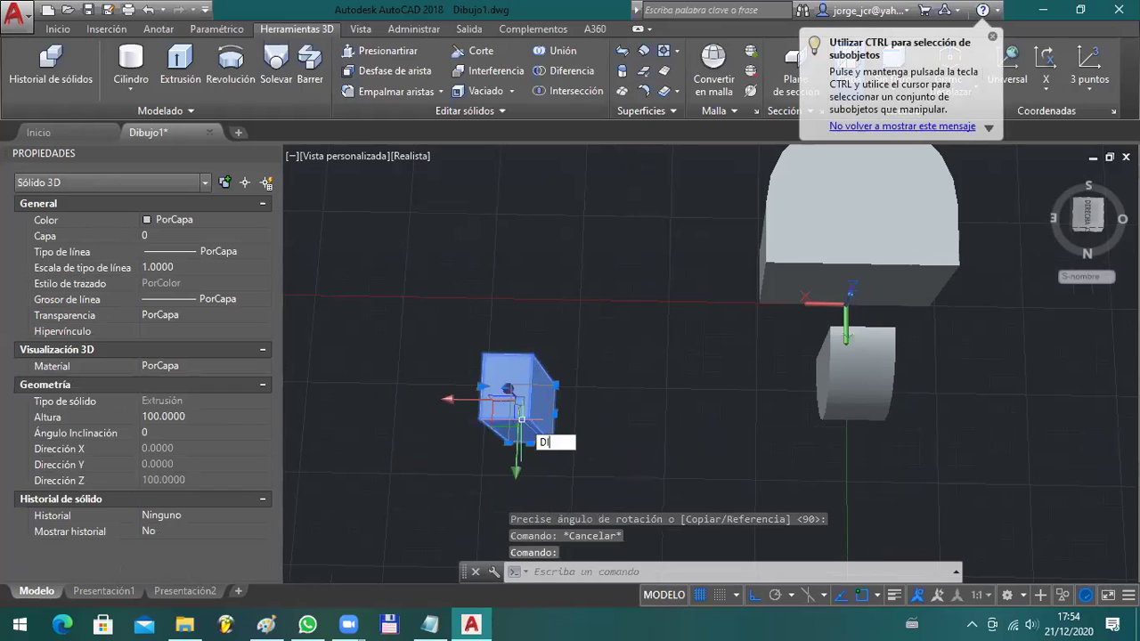
{"action": "key", "text": "Return"}
{"action": "left_click", "coordinate": [485, 356]}
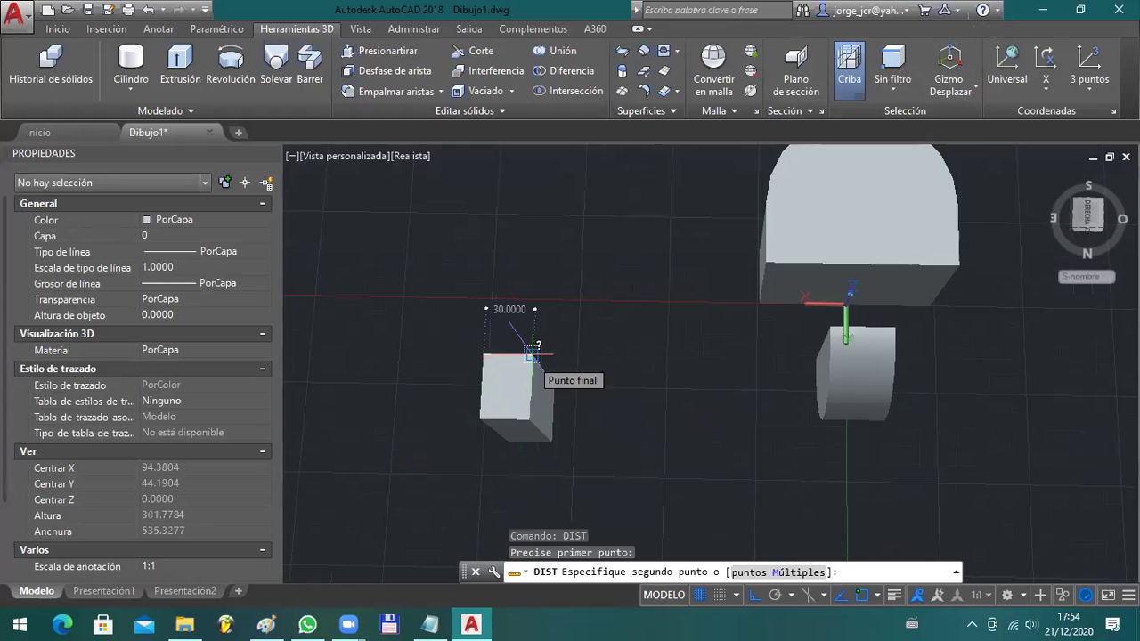
{"action": "key", "text": "Escape"}
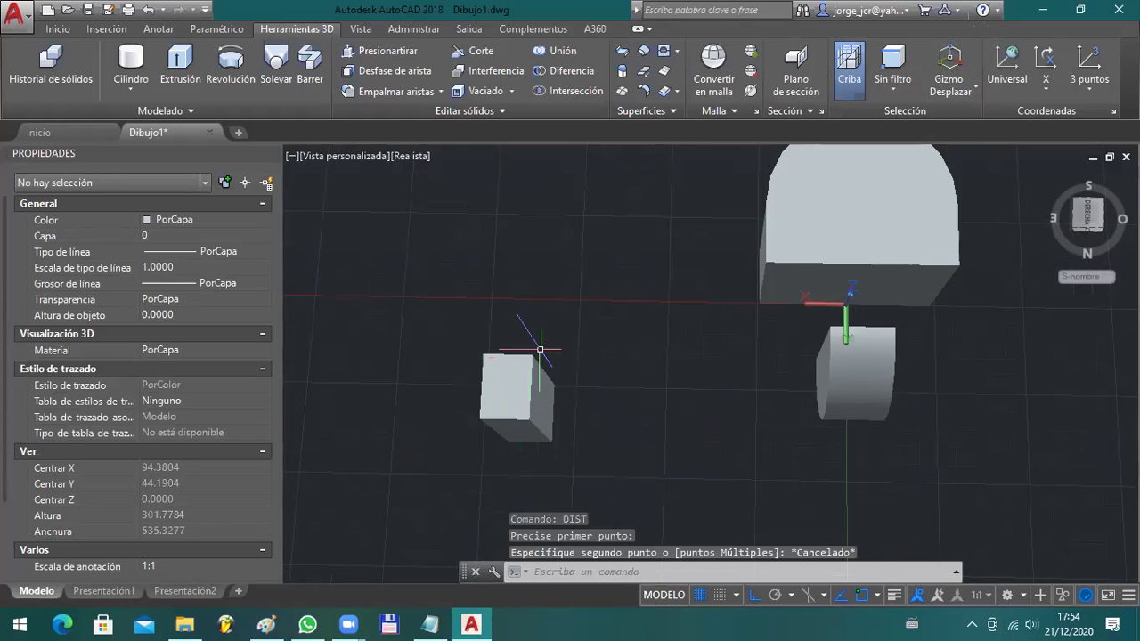
- Rotate the box a quarter turn about the top-face corner nearest the main solid
{"action": "left_click", "coordinate": [540, 349]}
{"action": "left_click", "coordinate": [522, 371]}
{"action": "type", "text": "IRA"}
{"action": "key", "text": "Return"}
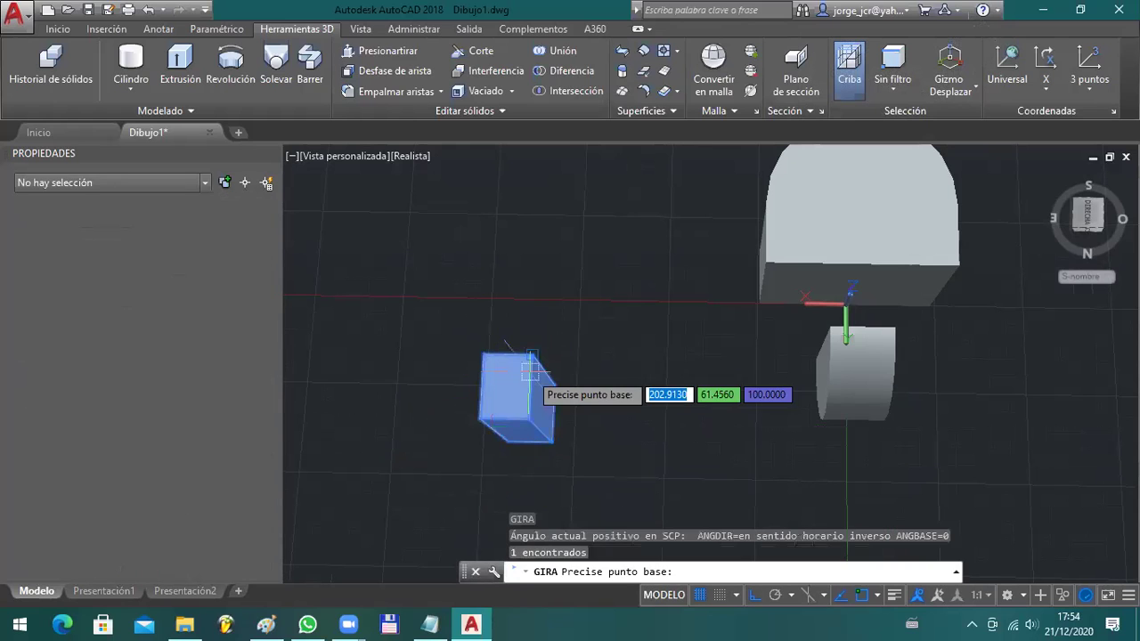
{"action": "left_click", "coordinate": [558, 365]}
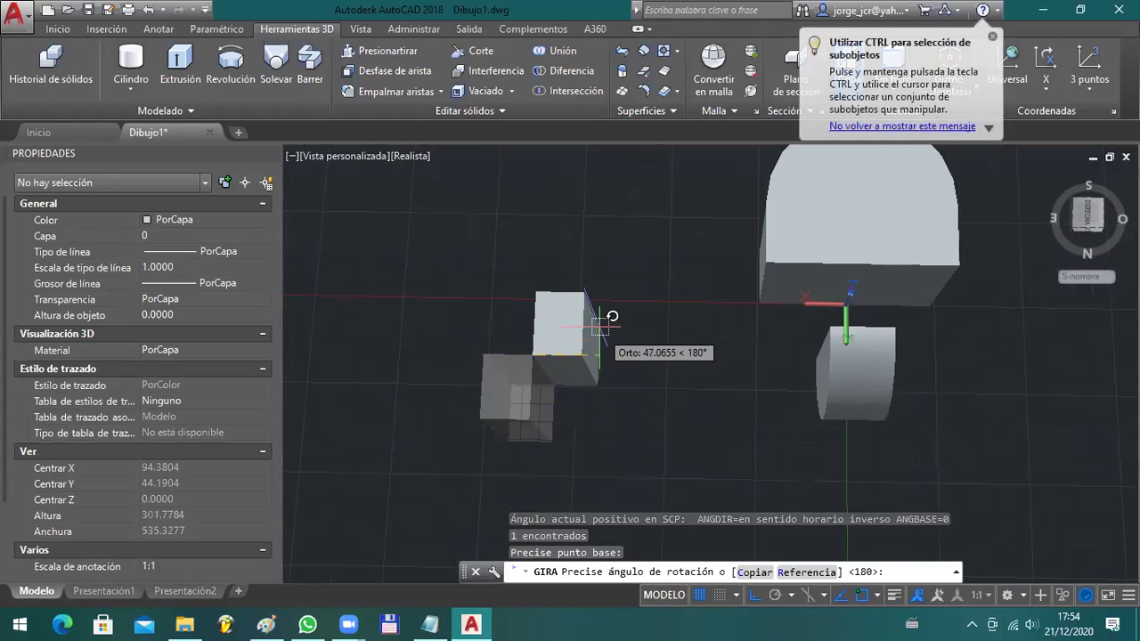
{"action": "left_click", "coordinate": [590, 257]}
- Measure the far edge of the box's top face after the quarter turn
{"action": "left_click", "coordinate": [447, 290]}
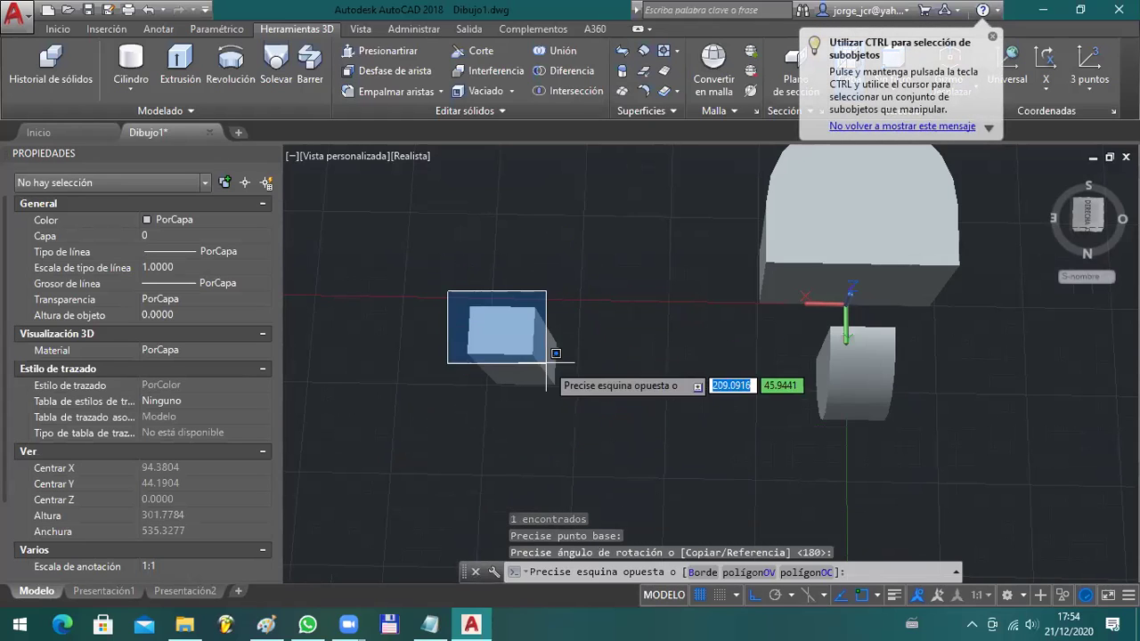
{"action": "left_click", "coordinate": [558, 386]}
{"action": "type", "text": "DIST"}
{"action": "key", "text": "Return"}
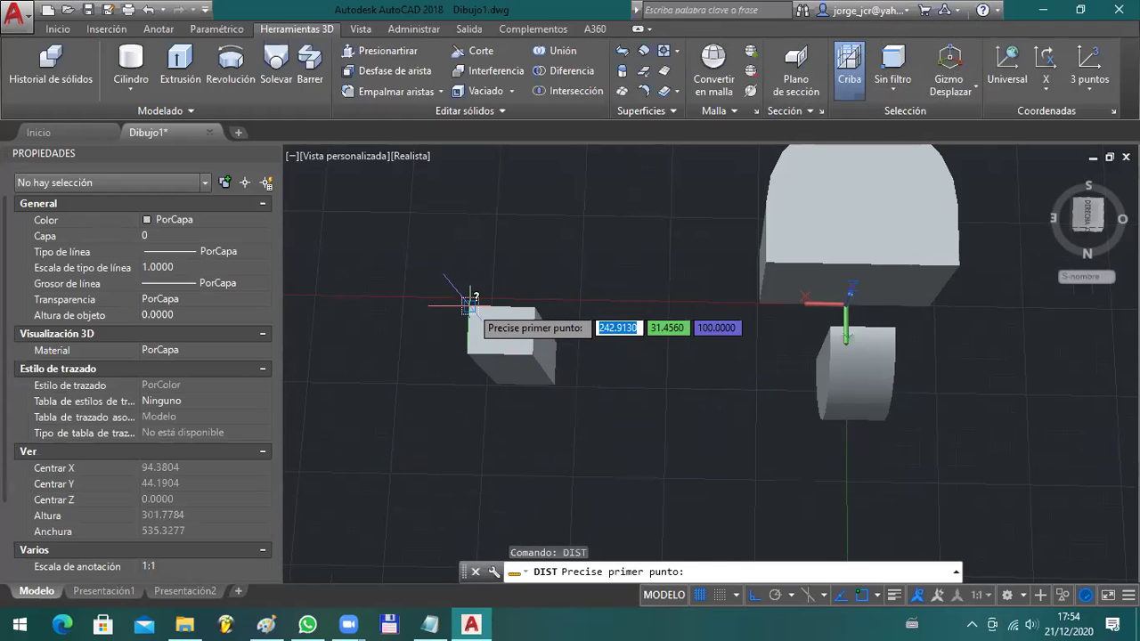
{"action": "left_click", "coordinate": [470, 303]}
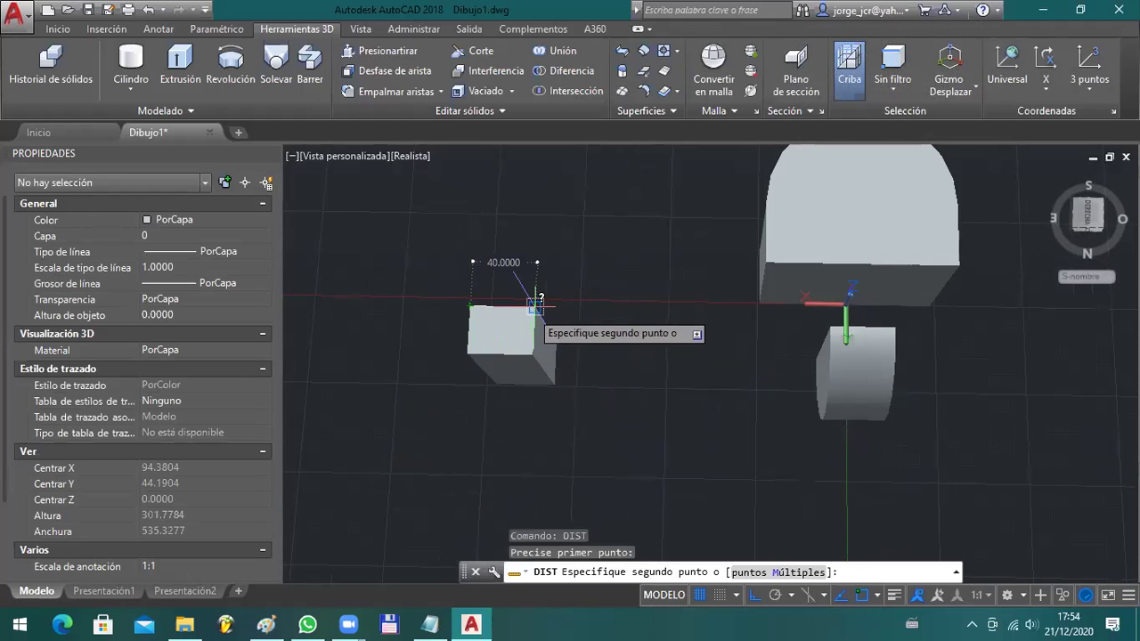
{"action": "key", "text": "Escape"}
{"action": "key", "text": "Escape"}
- Move the box from the midpoint of its far top edge to the midpoint of the main solid's straight top edge
{"action": "left_click", "coordinate": [485, 316]}
{"action": "left_click", "coordinate": [610, 397]}
{"action": "type", "text": "D"}
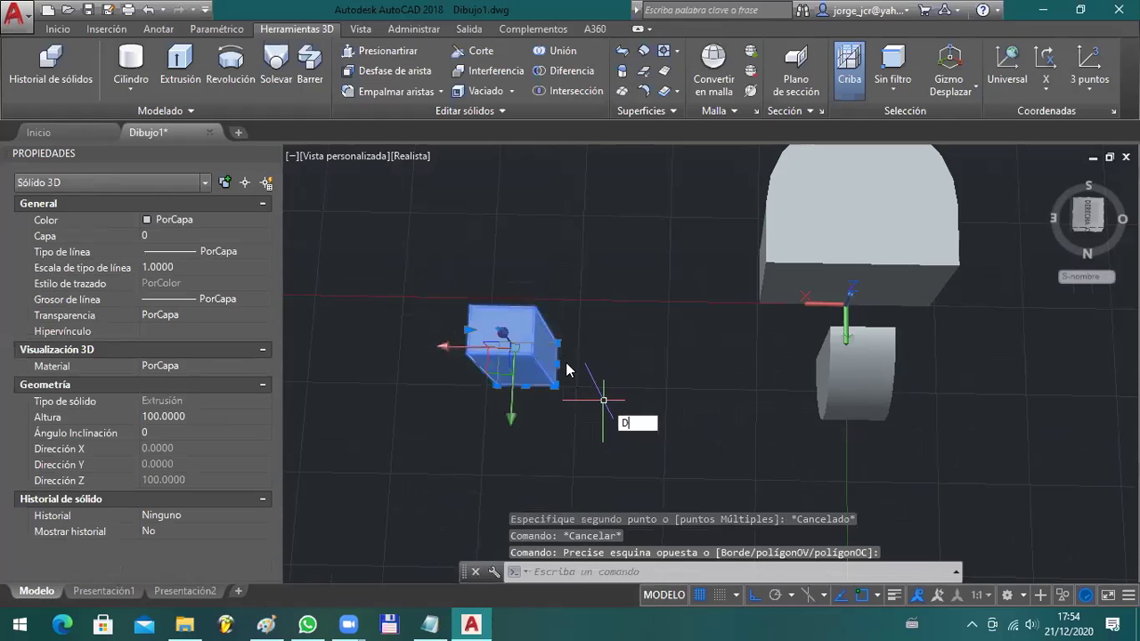
{"action": "key", "text": "Return"}
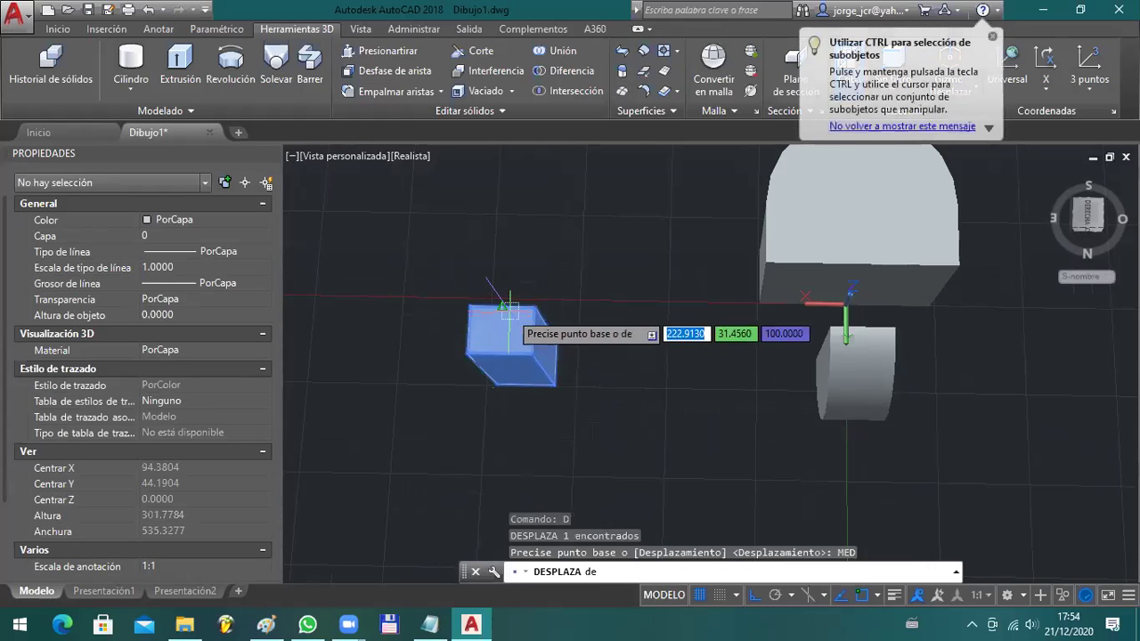
{"action": "left_click", "coordinate": [506, 307]}
{"action": "type", "text": "MED"}
{"action": "key", "text": "Return"}
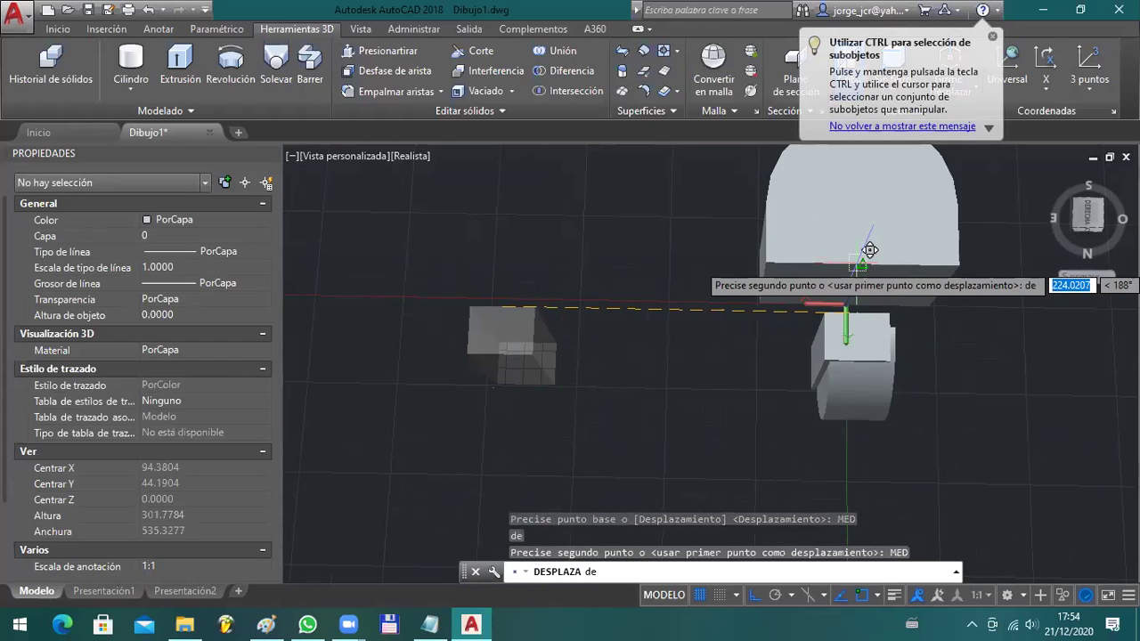
{"action": "left_click", "coordinate": [869, 250]}
{"action": "key", "text": "Escape"}
{"action": "key", "text": "Escape"}
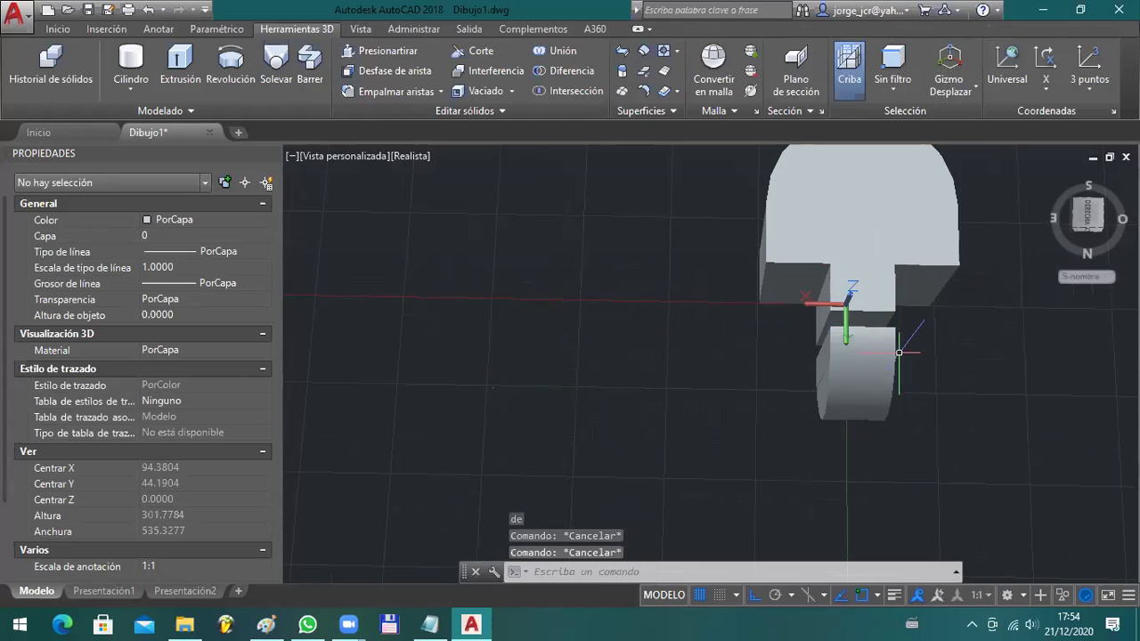
- Move the upright half-cylinder by the midpoint of its flat-side edge onto the midpoint of the box's free top edge
{"action": "left_click", "coordinate": [827, 359]}
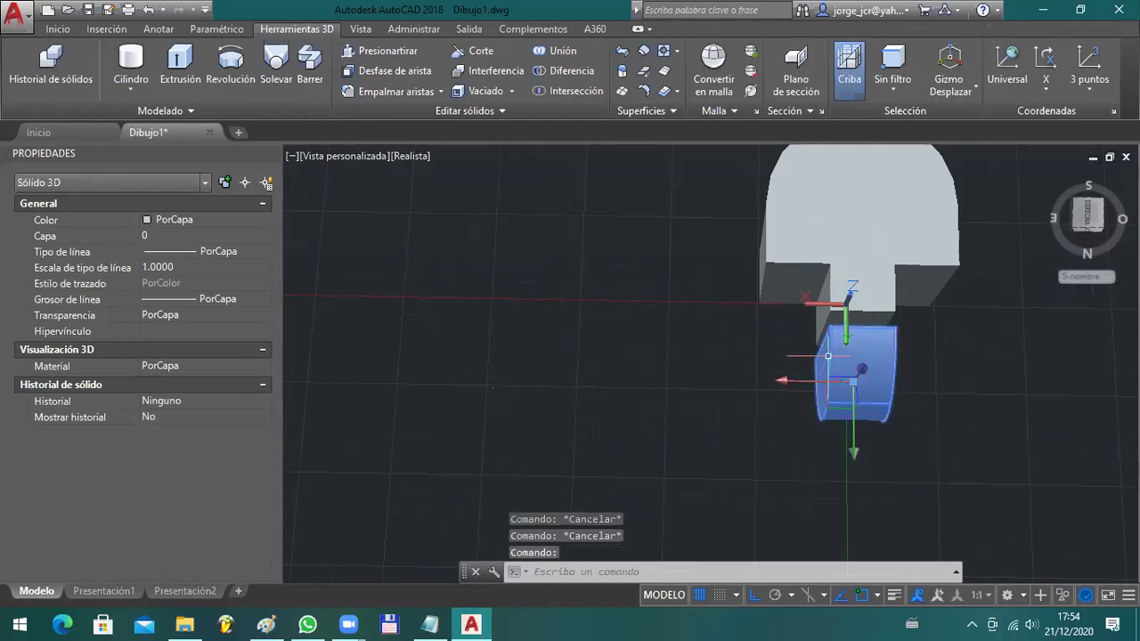
{"action": "type", "text": "d"}
{"action": "key", "text": "Return"}
{"action": "type", "text": "MED"}
{"action": "key", "text": "Return"}
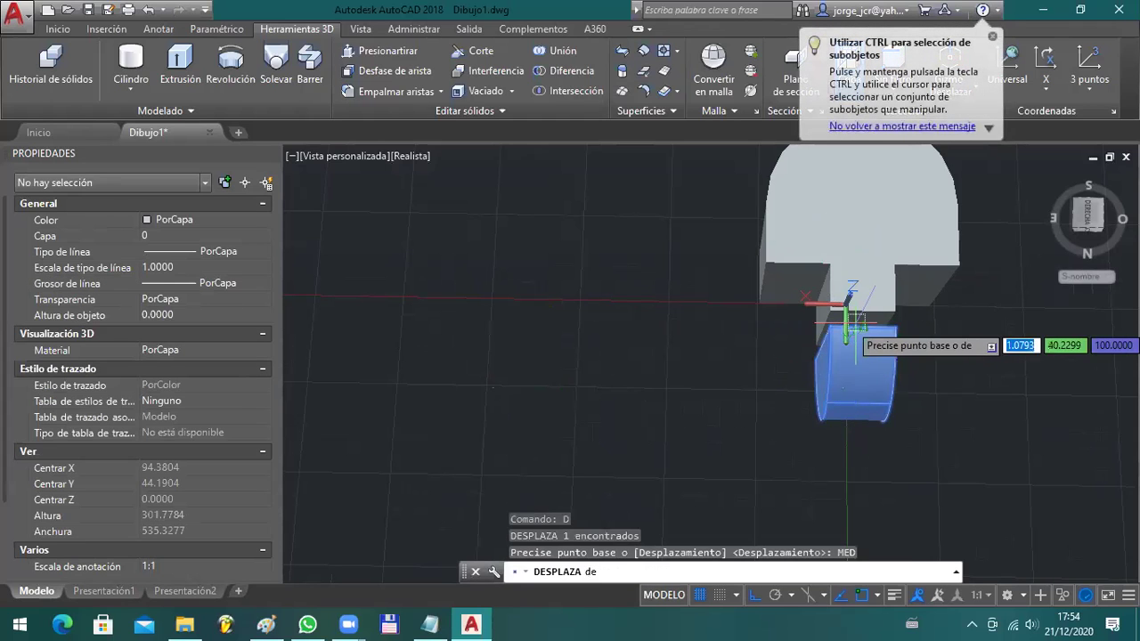
{"action": "left_click", "coordinate": [856, 322]}
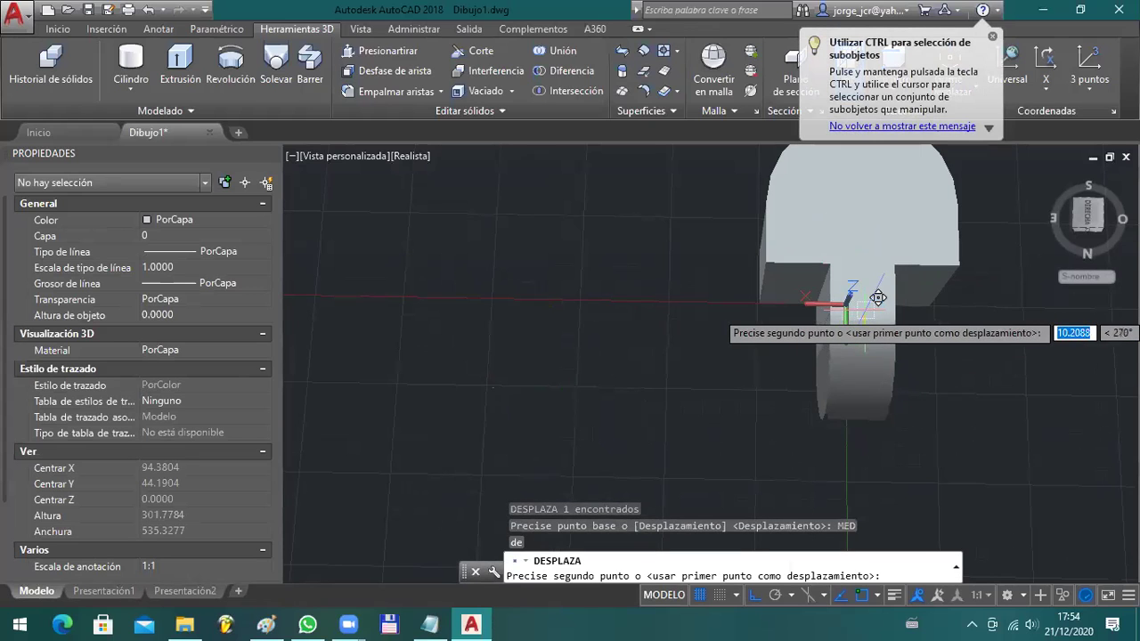
{"action": "type", "text": "MED"}
{"action": "key", "text": "Return"}
{"action": "key", "text": "Escape"}
{"action": "key", "text": "Escape"}
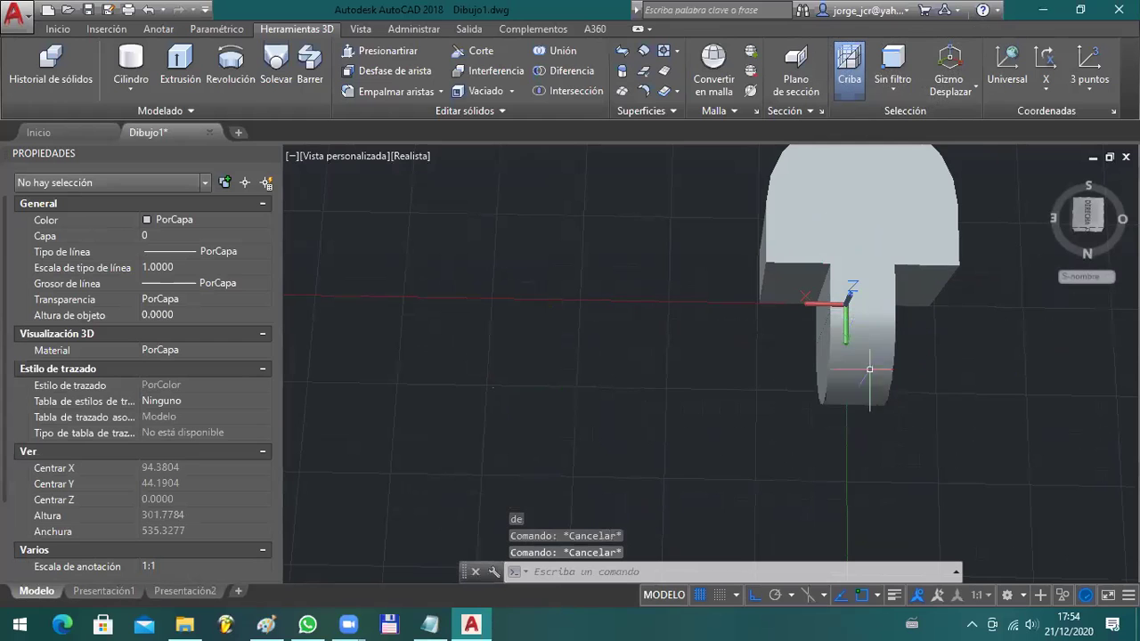
- Check the Pieza B drawing in Paint, return to AutoCAD, and set the current object color to Rojo
{"action": "middle_click_drag", "start_coordinate": [869, 369], "coordinate": [884, 404], "text": "shift"}
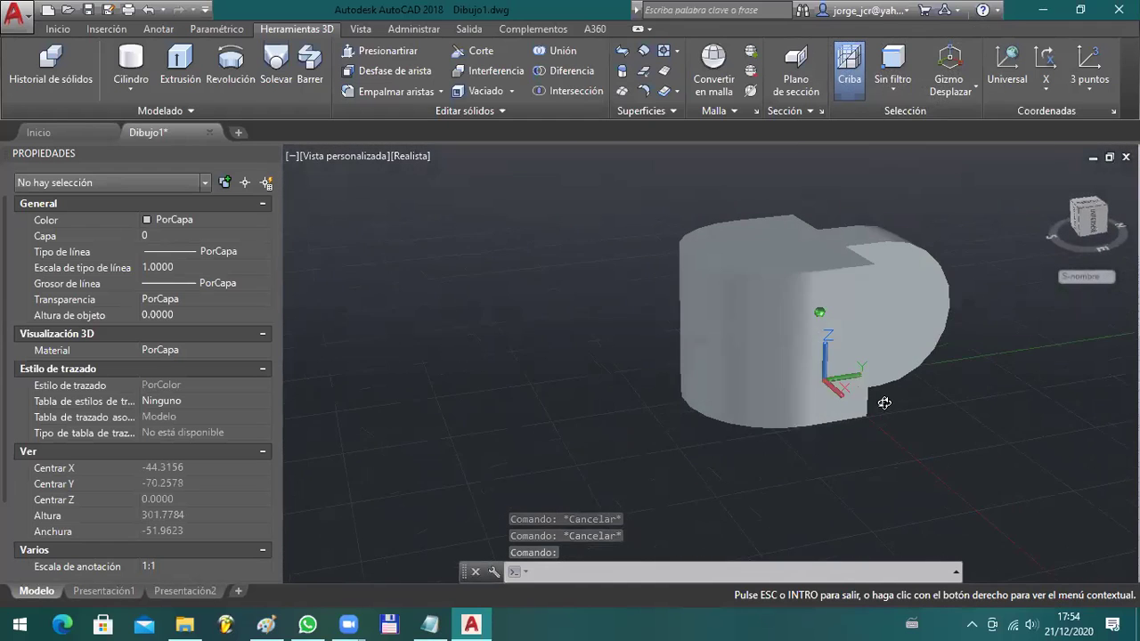
{"action": "mouse_move", "coordinate": [265, 624]}
{"action": "left_click", "coordinate": [222, 501]}
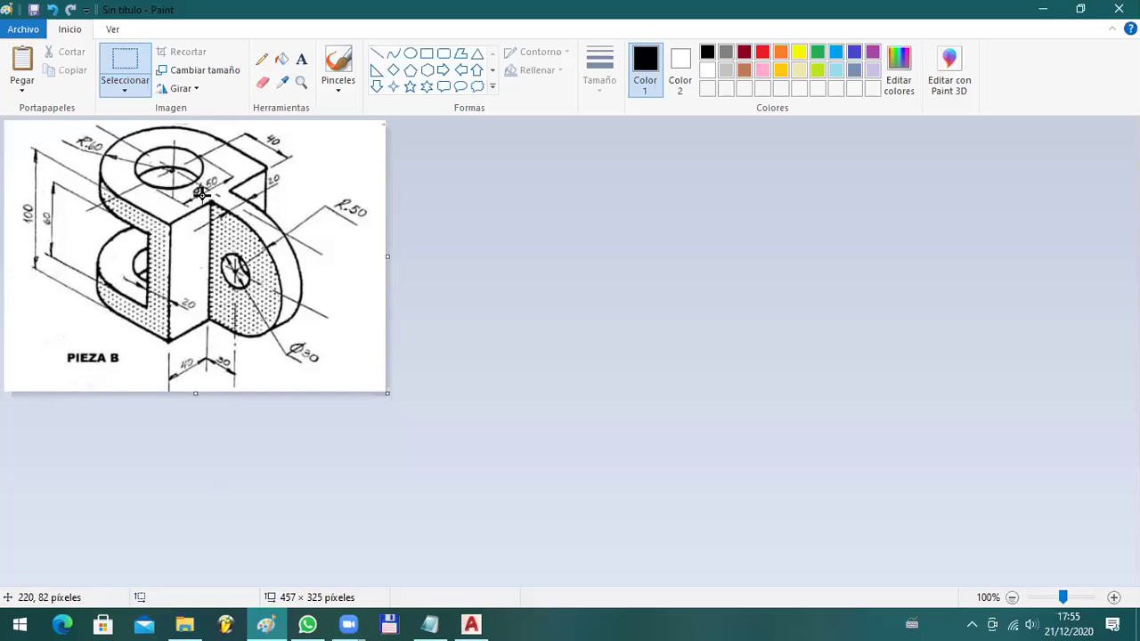
{"action": "key", "text": "alt+Tab"}
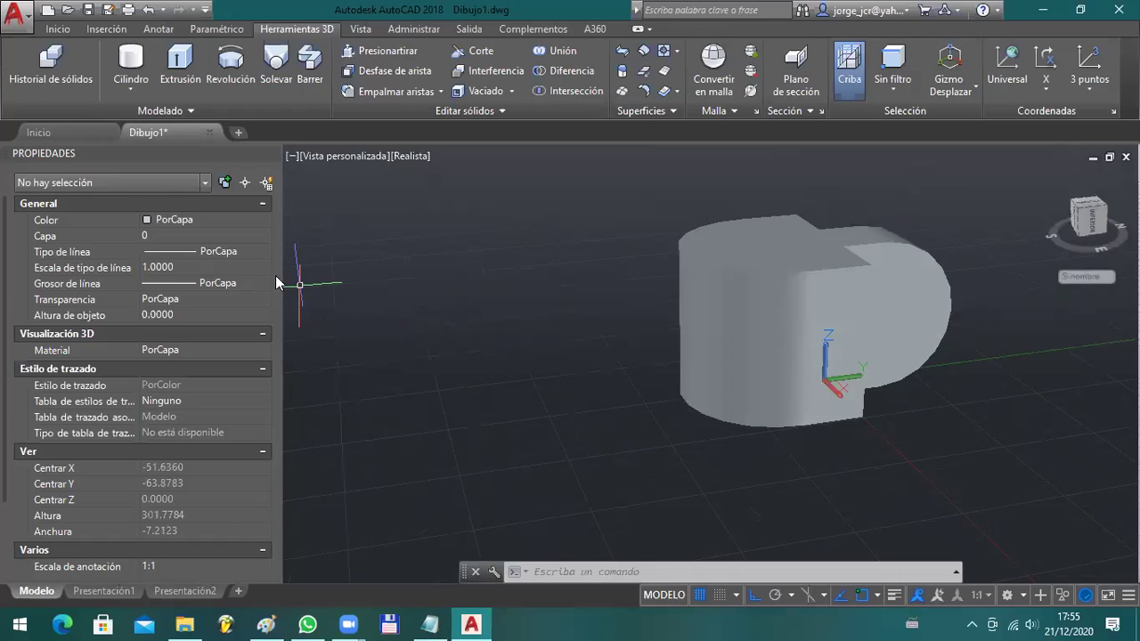
{"action": "left_click", "coordinate": [123, 80]}
{"action": "key", "text": "Escape"}
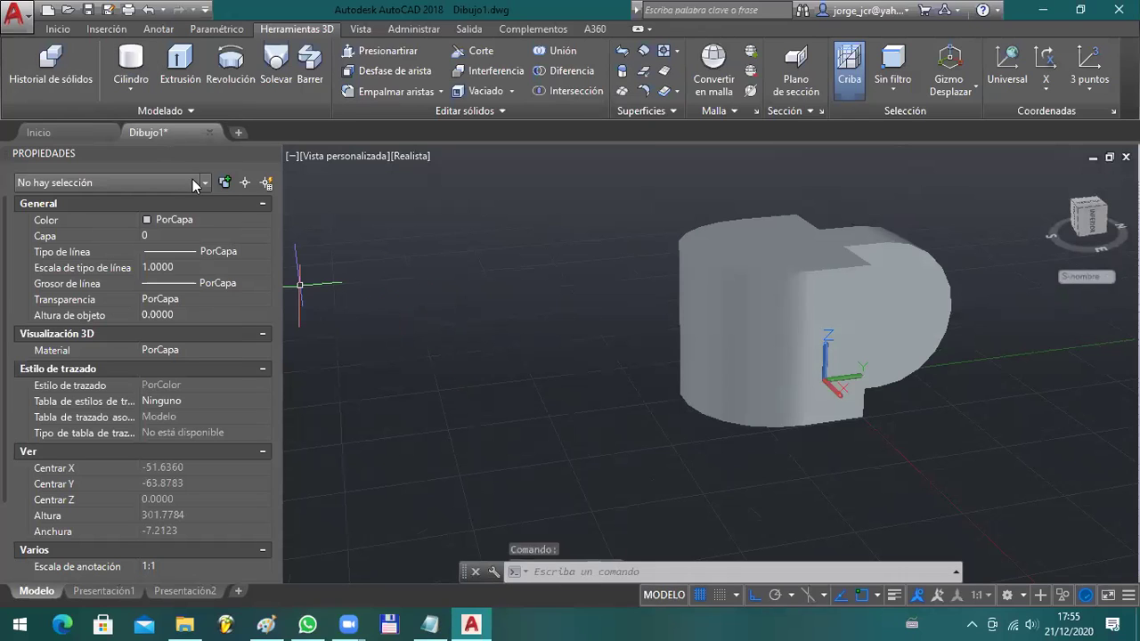
{"action": "left_click", "coordinate": [256, 223]}
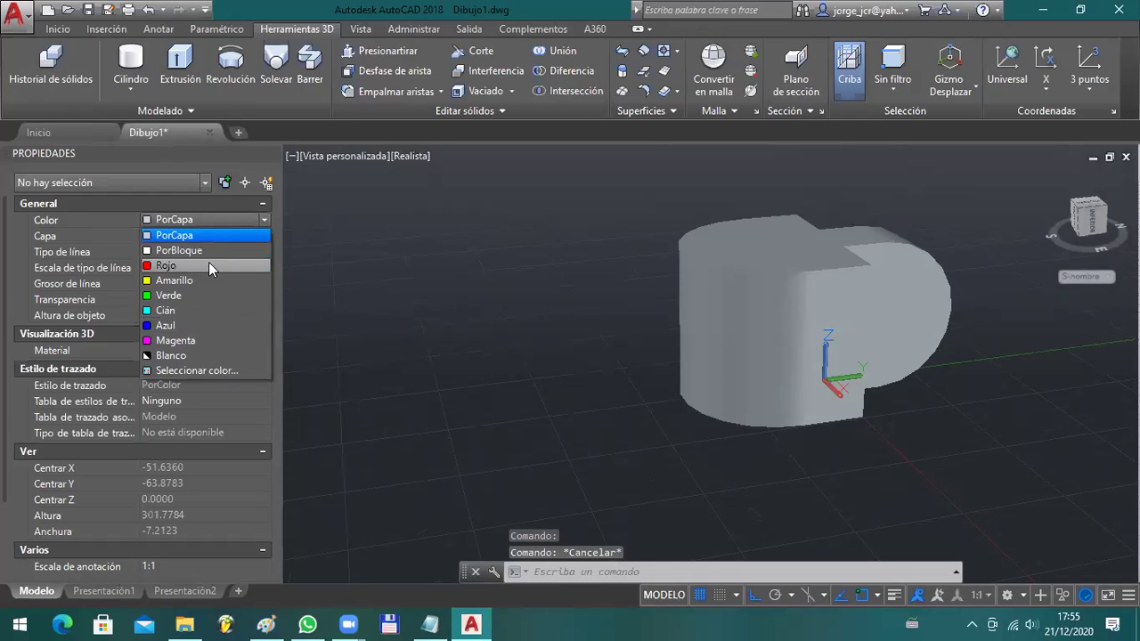
{"action": "left_click", "coordinate": [211, 261]}
- Create a cylinder with radius 50 and height 100 in open space away from the part
{"action": "left_click", "coordinate": [129, 73]}
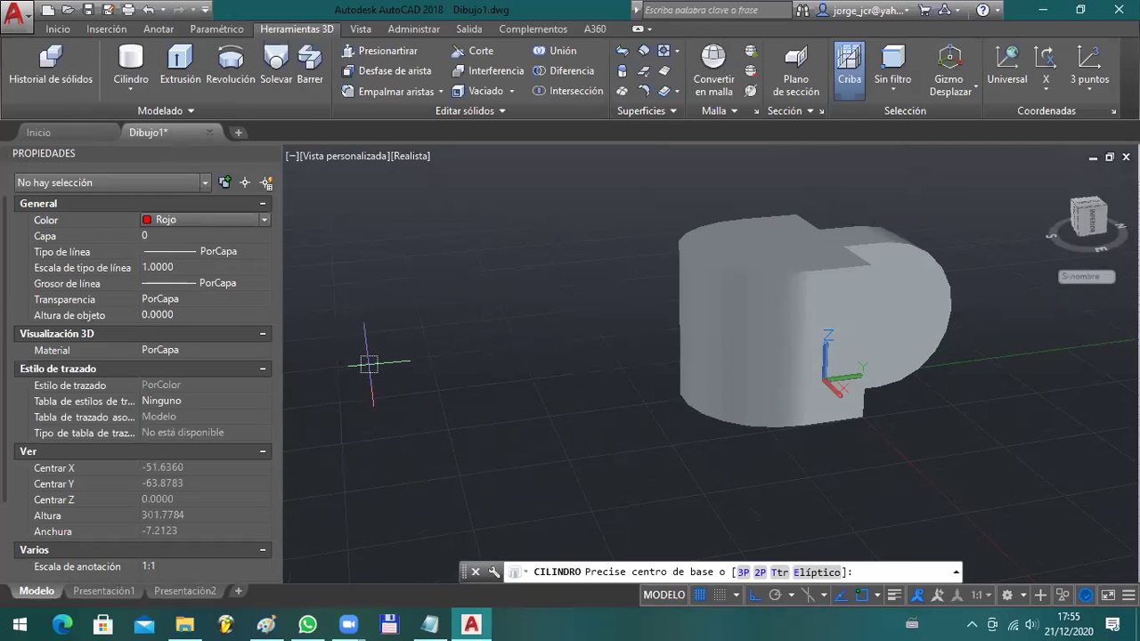
{"action": "left_click", "coordinate": [376, 364]}
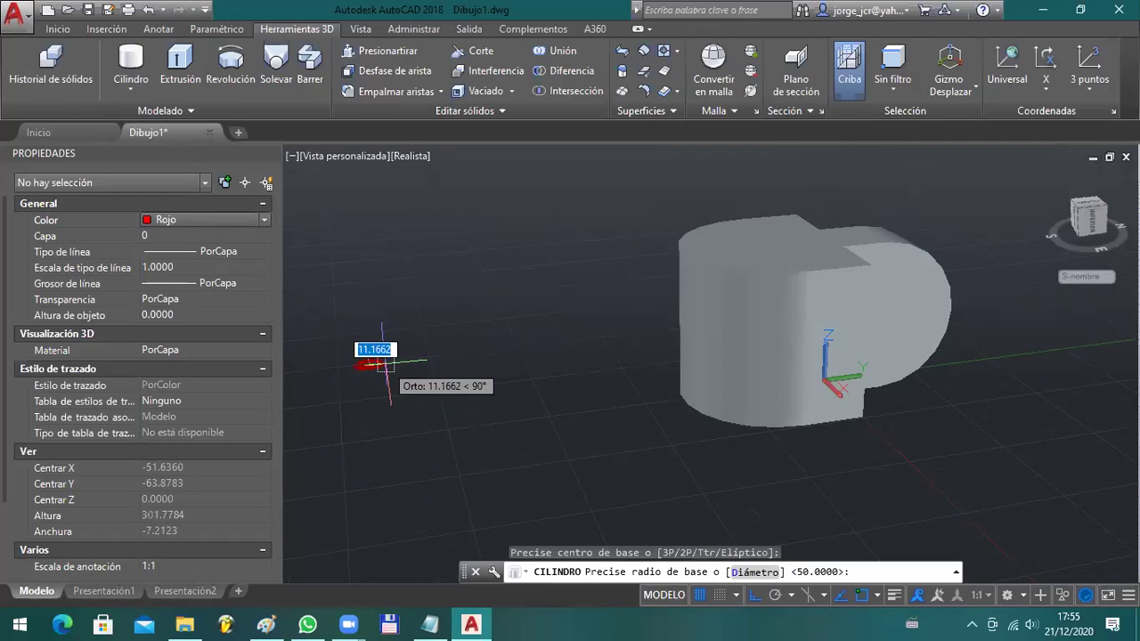
{"action": "key", "text": "Return"}
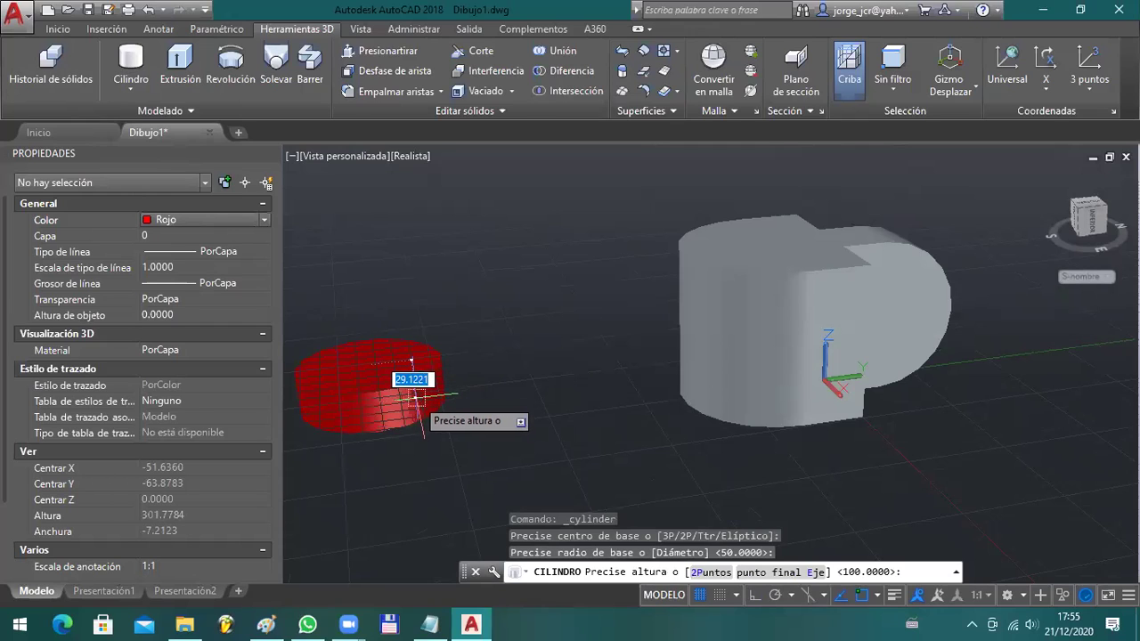
{"action": "type", "text": "100"}
{"action": "key", "text": "Return"}
{"action": "key", "text": "Escape"}
{"action": "key", "text": "Escape"}
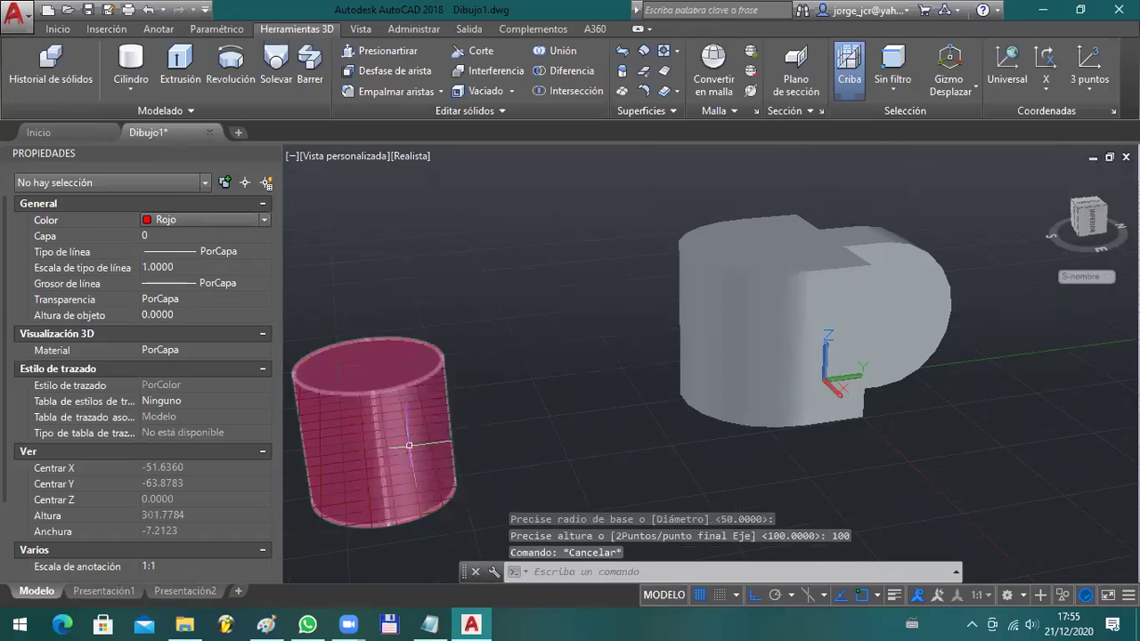
- Set the red cylinder's radius to 25
{"action": "middle_click_drag", "start_coordinate": [412, 459], "coordinate": [692, 552], "text": "shift"}
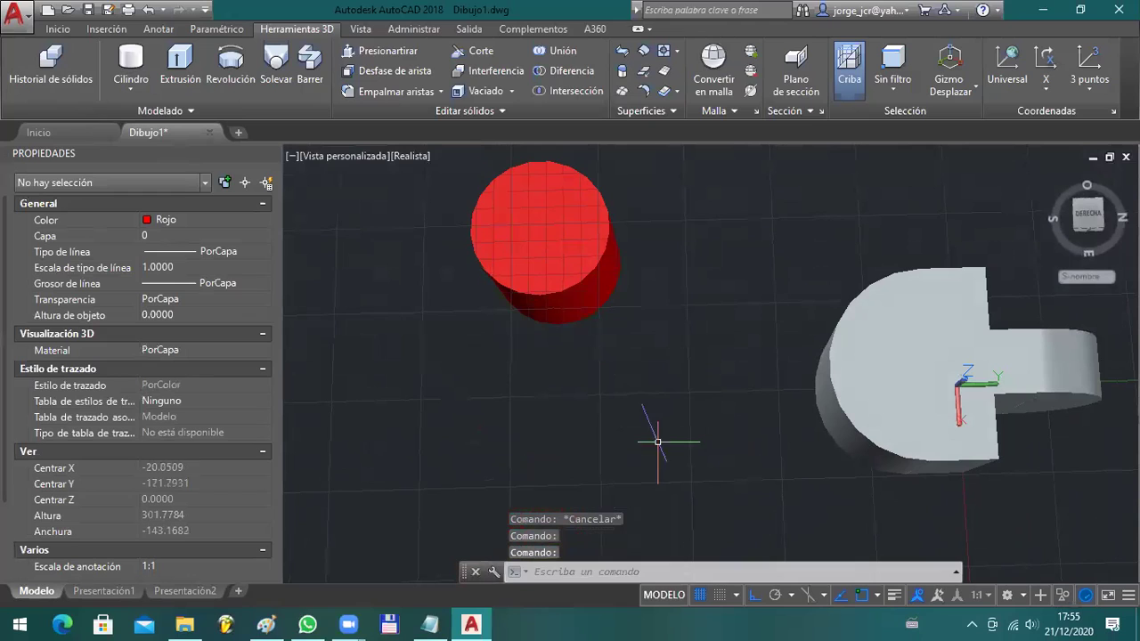
{"action": "left_click", "coordinate": [606, 253]}
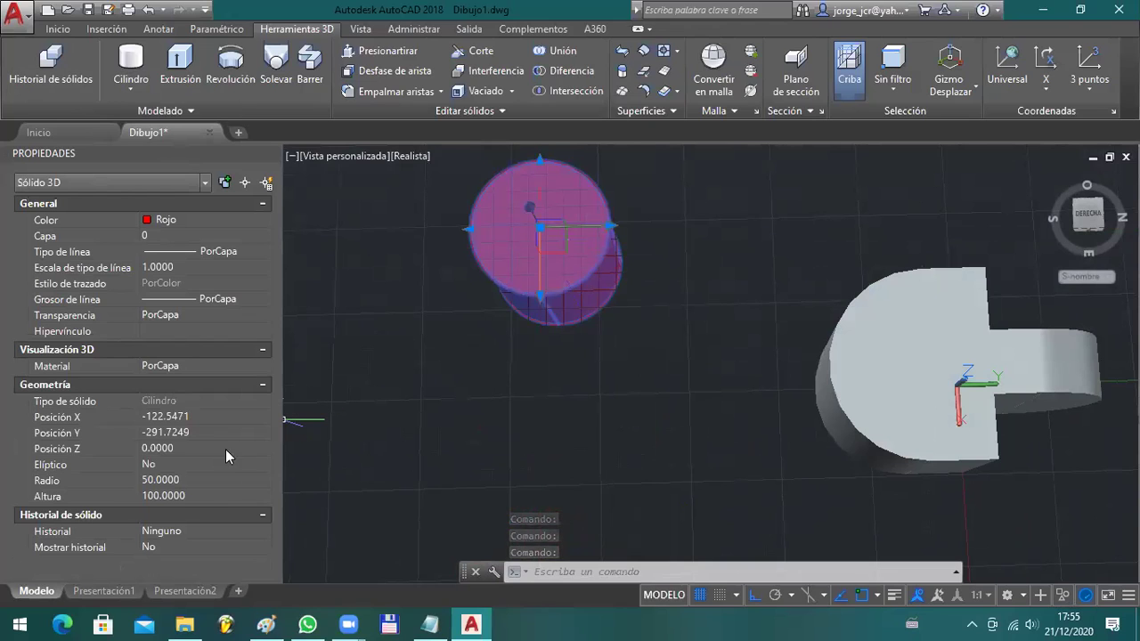
{"action": "left_click", "coordinate": [155, 482]}
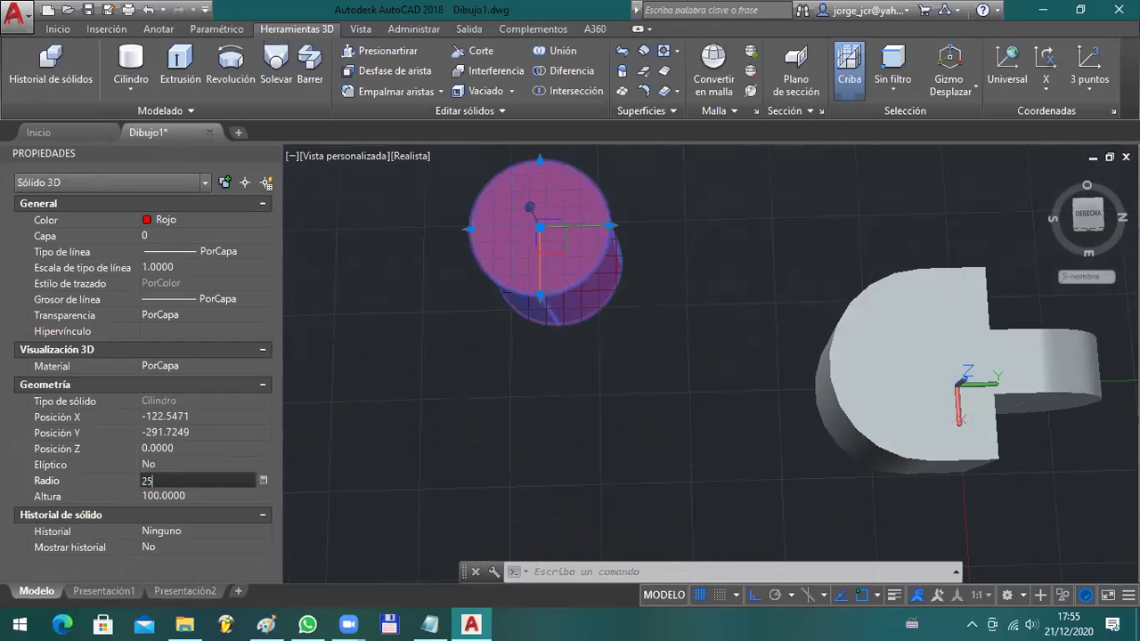
{"action": "type", "text": "25"}
{"action": "key", "text": "Return"}
{"action": "key", "text": "Escape"}
{"action": "key", "text": "Escape"}
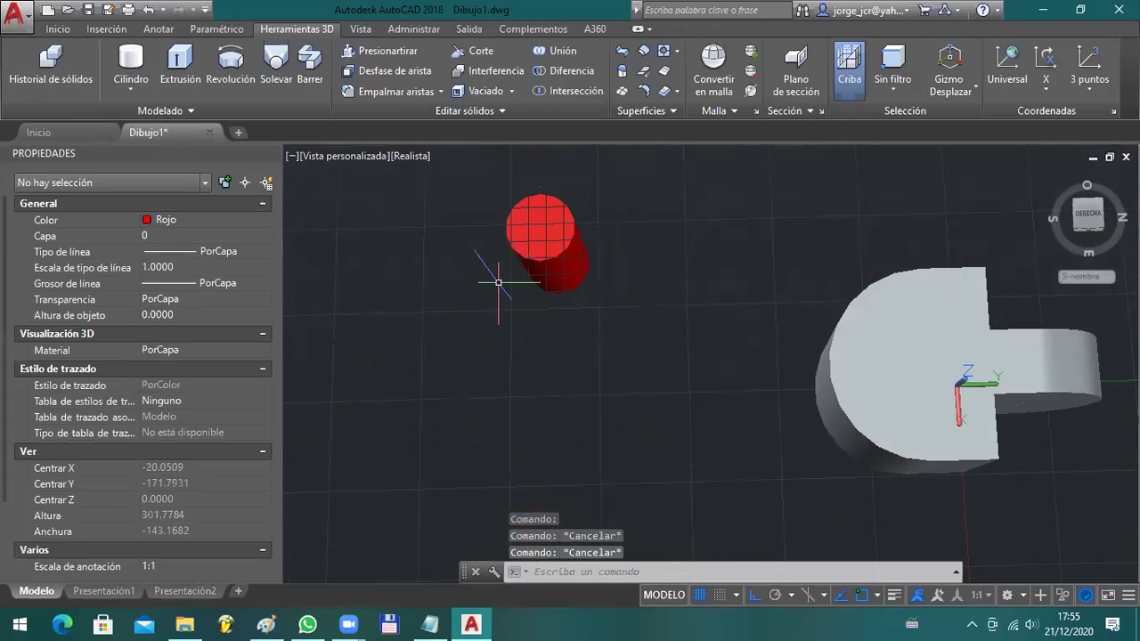
- Try to slice the red cylinder in half with a plane through the center of its top face, keeping both halves
{"action": "left_click", "coordinate": [470, 53]}
{"action": "left_click", "coordinate": [543, 217]}
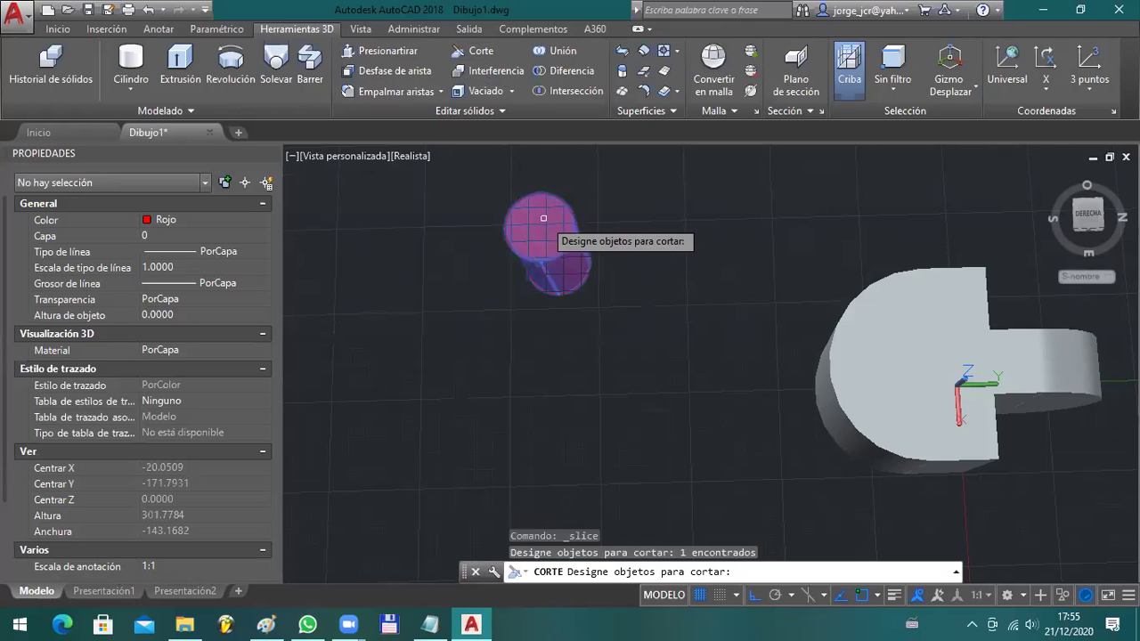
{"action": "key", "text": "Return"}
{"action": "left_click", "coordinate": [540, 227]}
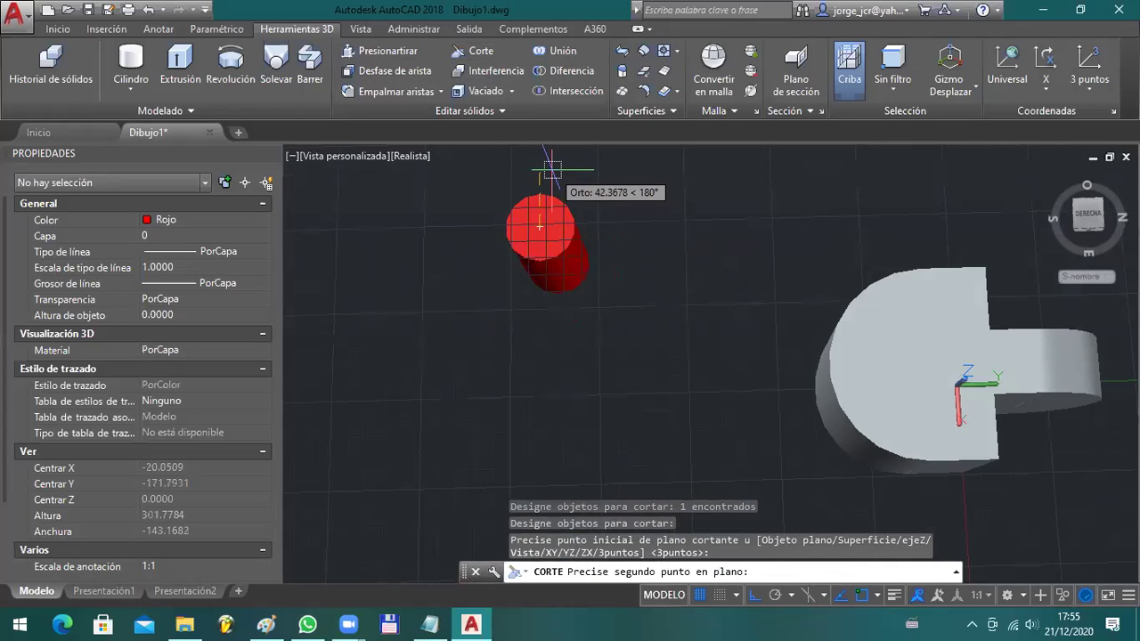
{"action": "left_click", "coordinate": [553, 162]}
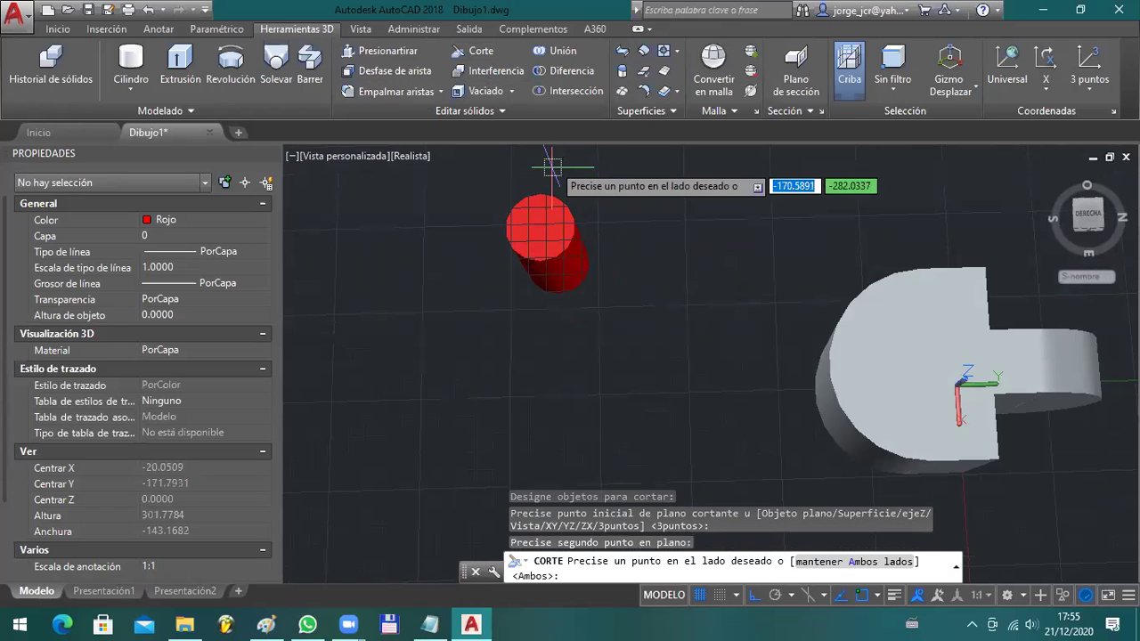
{"action": "left_click", "coordinate": [541, 281]}
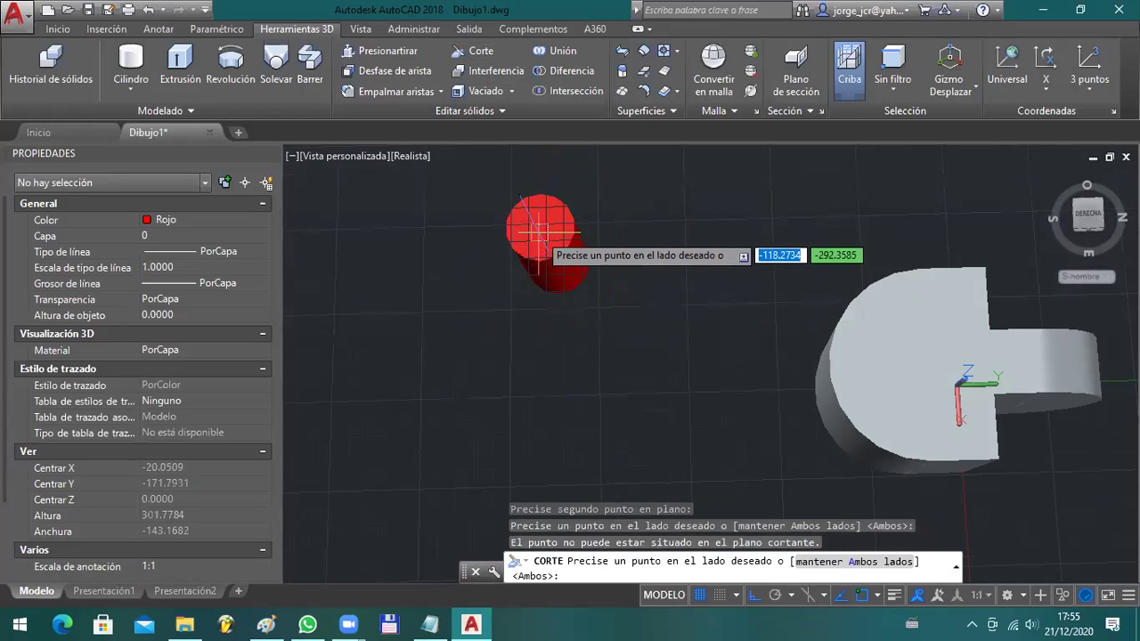
{"action": "left_click", "coordinate": [542, 290]}
{"action": "left_click", "coordinate": [558, 252]}
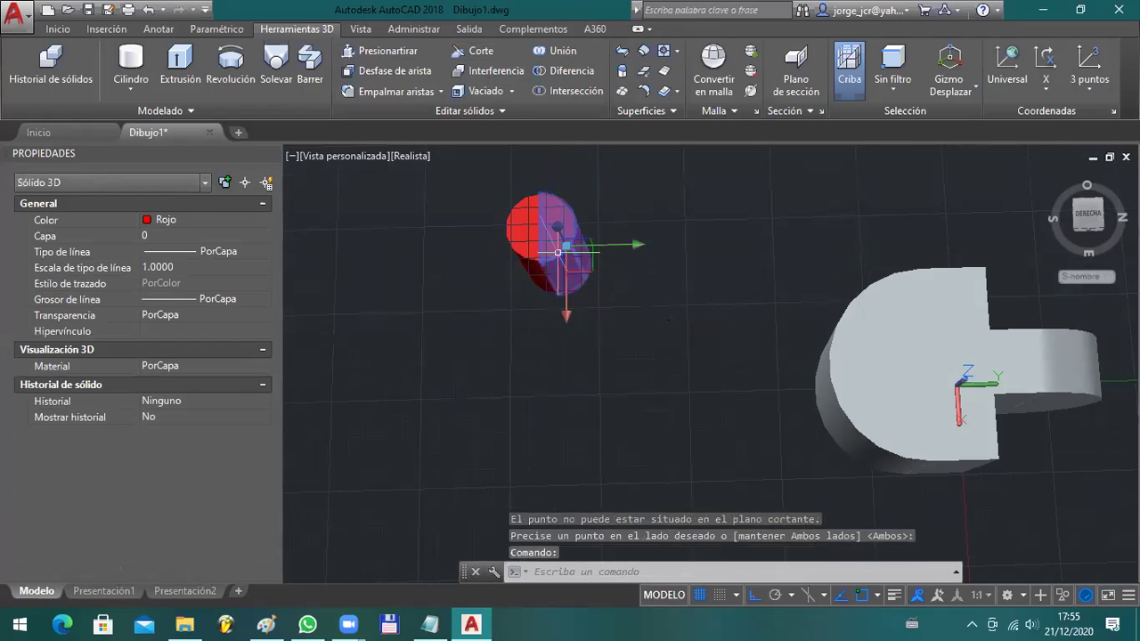
{"action": "key", "text": "Escape"}
{"action": "key", "text": "Escape"}
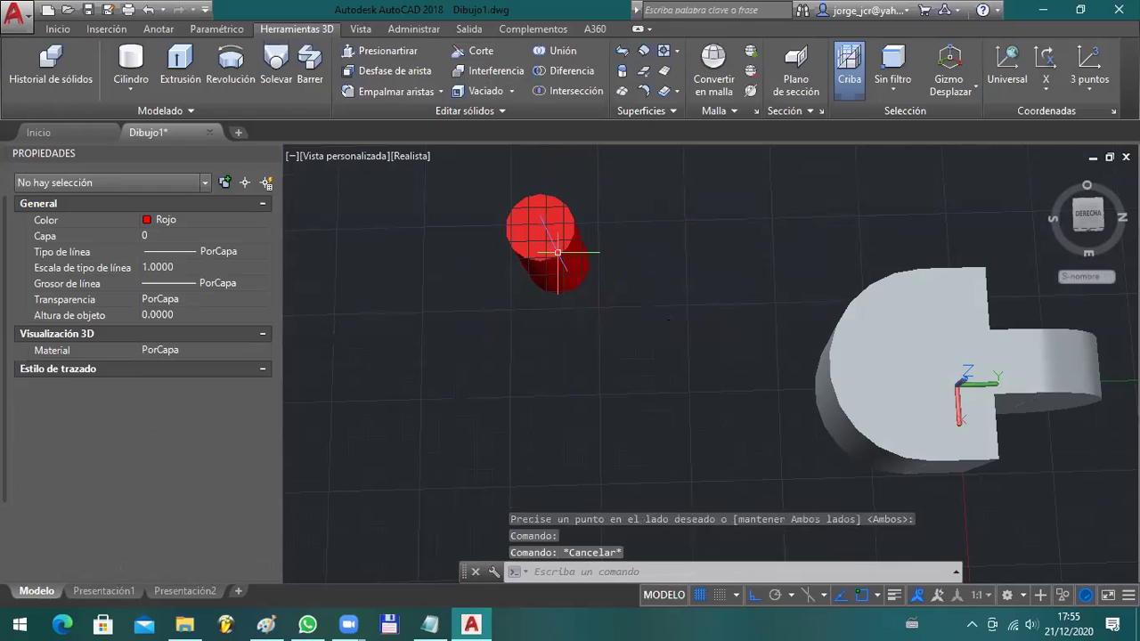
- Undo the slice and the earlier radius edit, and set the red cylinder's radius to 25 again
{"action": "key", "text": "ctrl+z"}
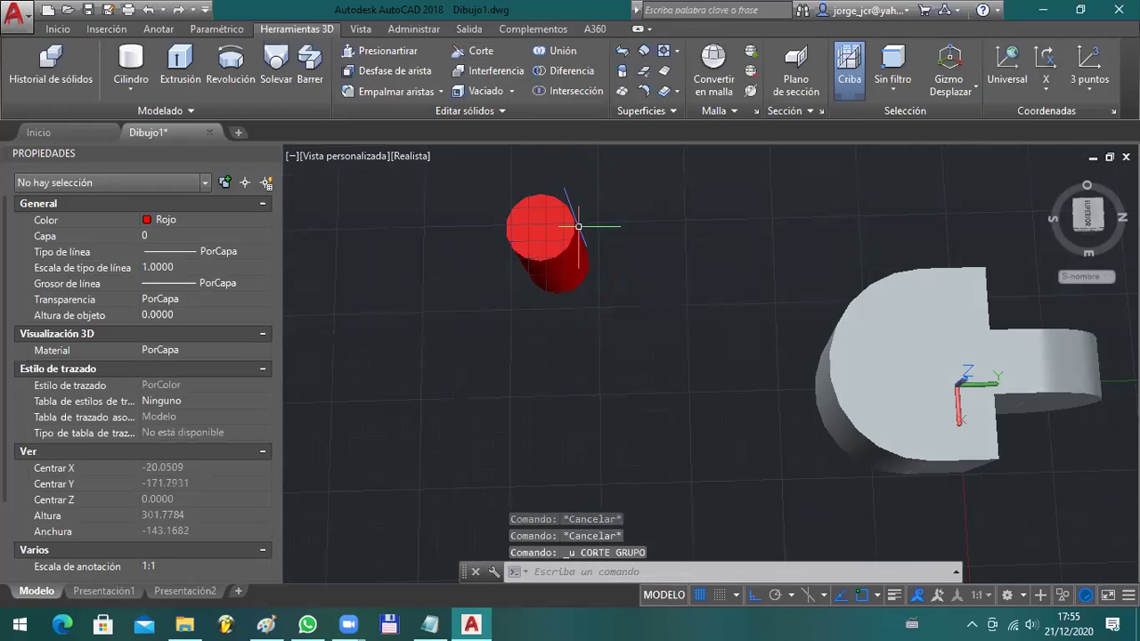
{"action": "key", "text": "ctrl+z"}
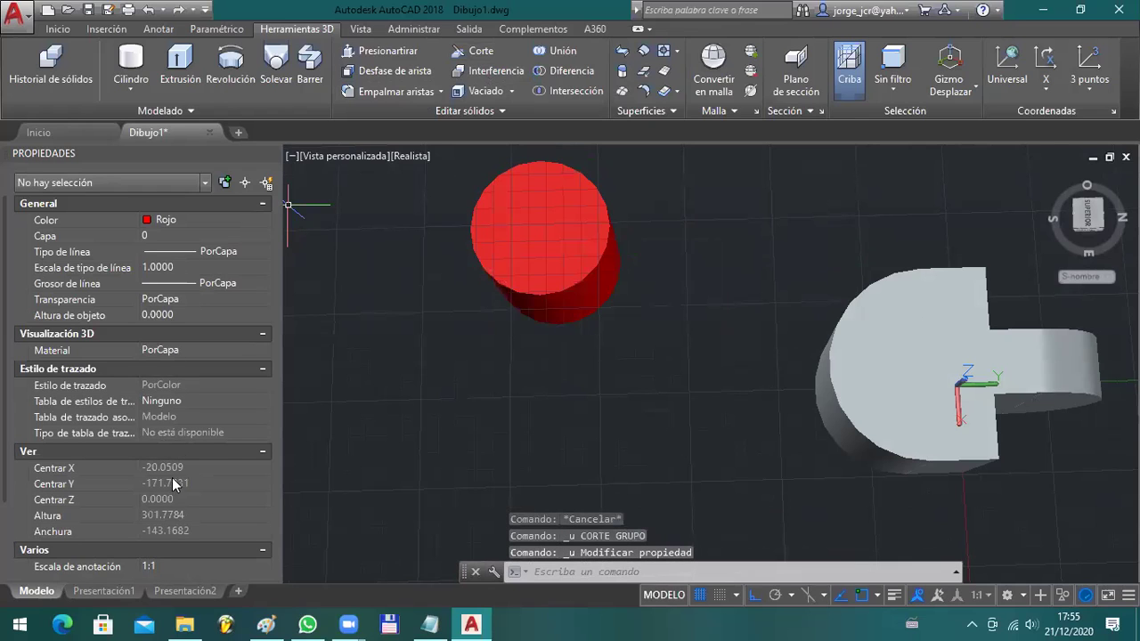
{"action": "left_click", "coordinate": [529, 272]}
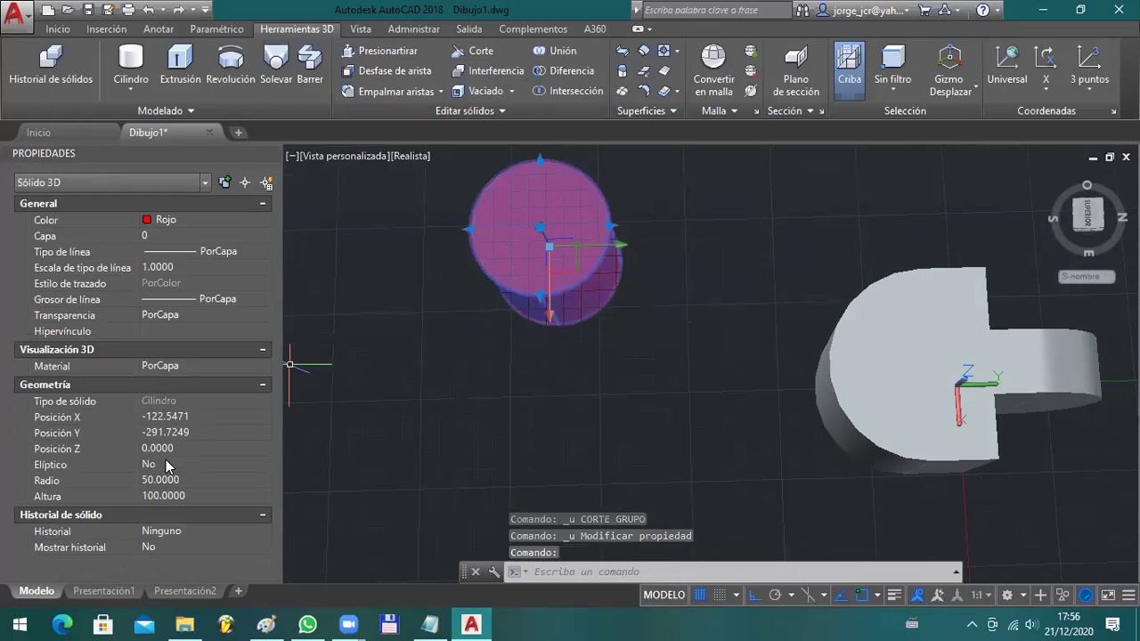
{"action": "left_click", "coordinate": [185, 481]}
{"action": "type", "text": "25"}
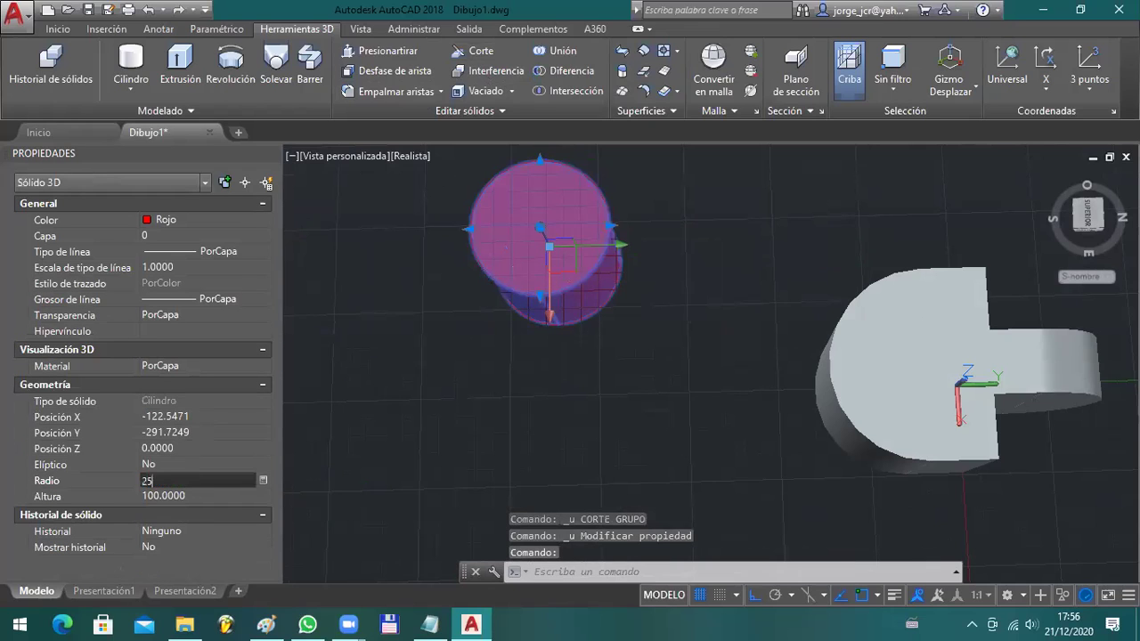
{"action": "key", "text": "Return"}
- Move the red cylinder by the center of its top face onto the midpoint of the large half-cylinder's flat-side top edge
{"action": "type", "text": "D"}
{"action": "key", "text": "Return"}
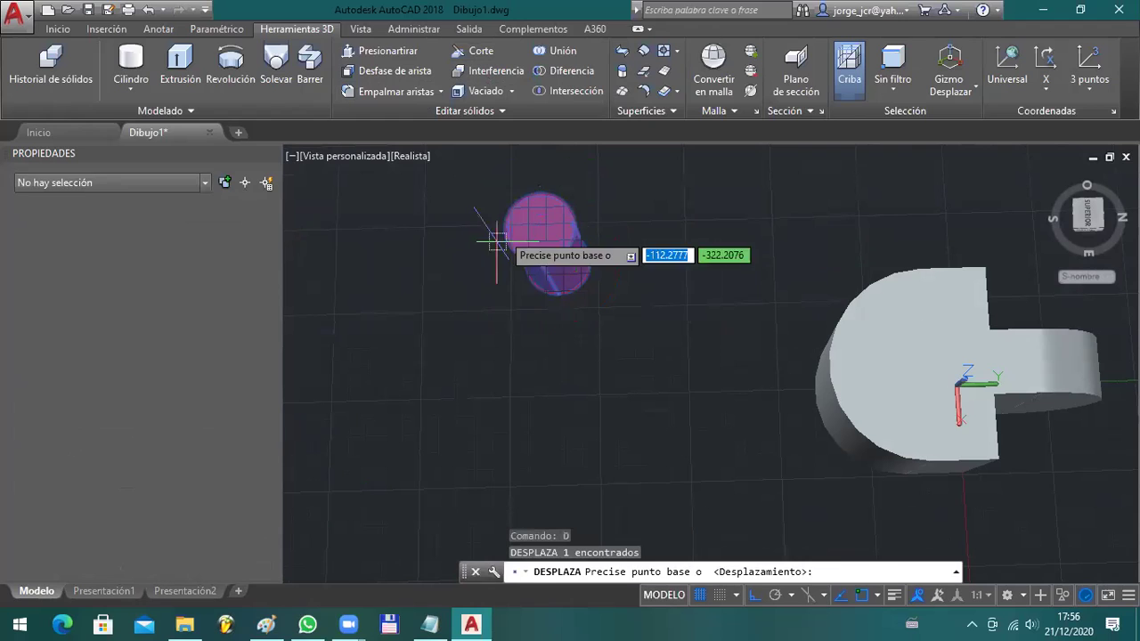
{"action": "left_click", "coordinate": [544, 271]}
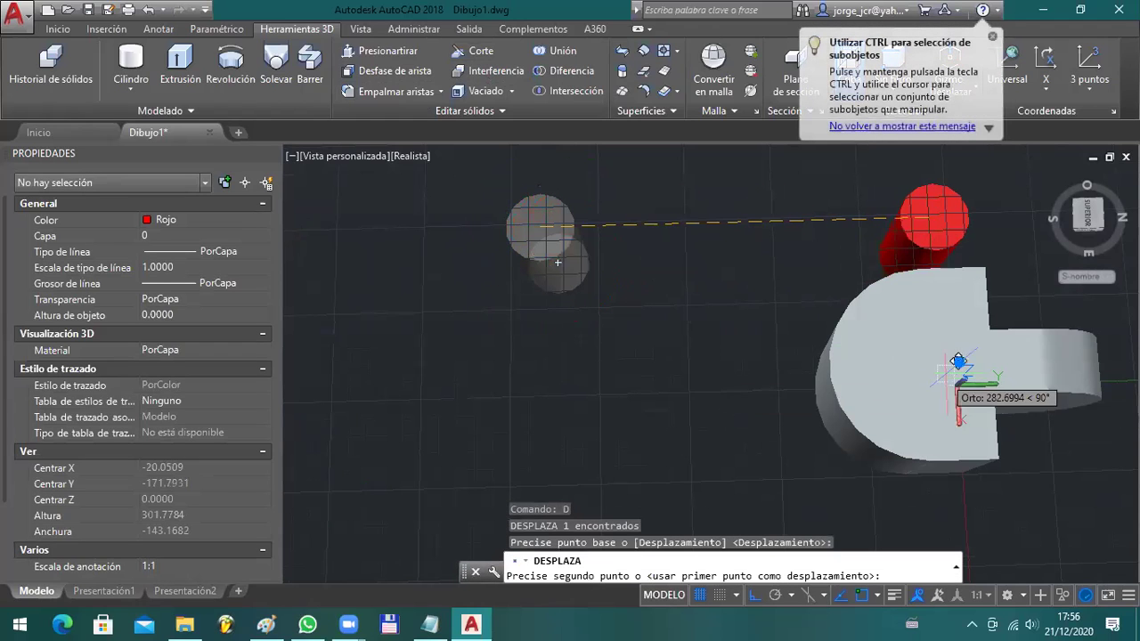
{"action": "type", "text": "MED"}
{"action": "key", "text": "Return"}
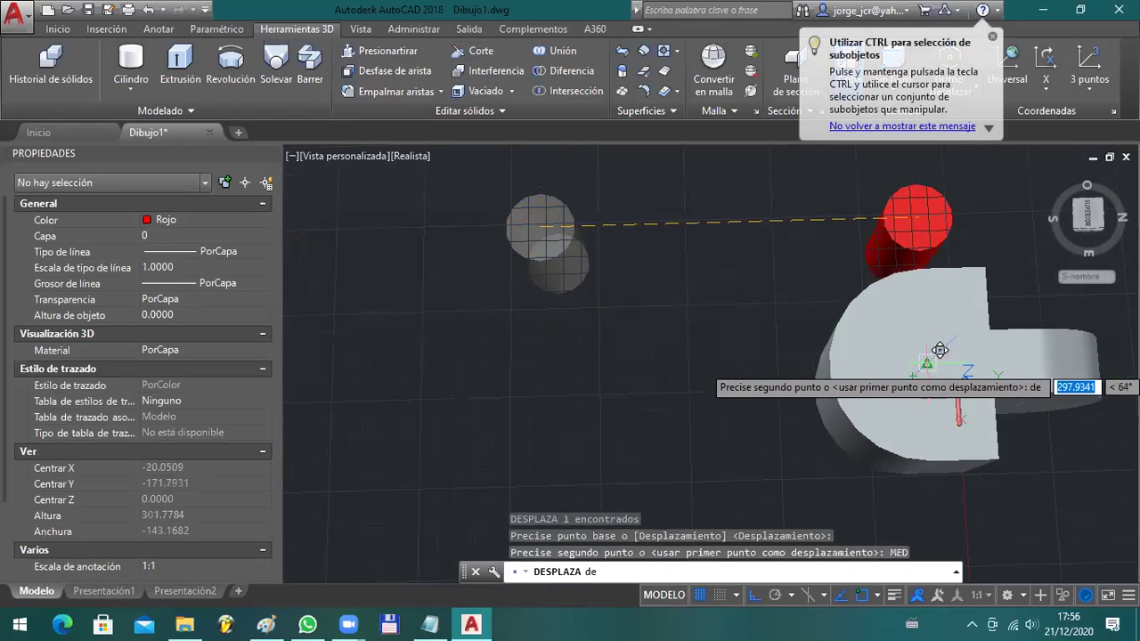
{"action": "key", "text": "Escape"}
- Subtract the red cylinder from the large half-cylinder and the adjoining box to cut the vertical through hole
{"action": "middle_click_drag", "start_coordinate": [914, 398], "coordinate": [890, 290], "text": "shift"}
{"action": "left_click", "coordinate": [865, 297]}
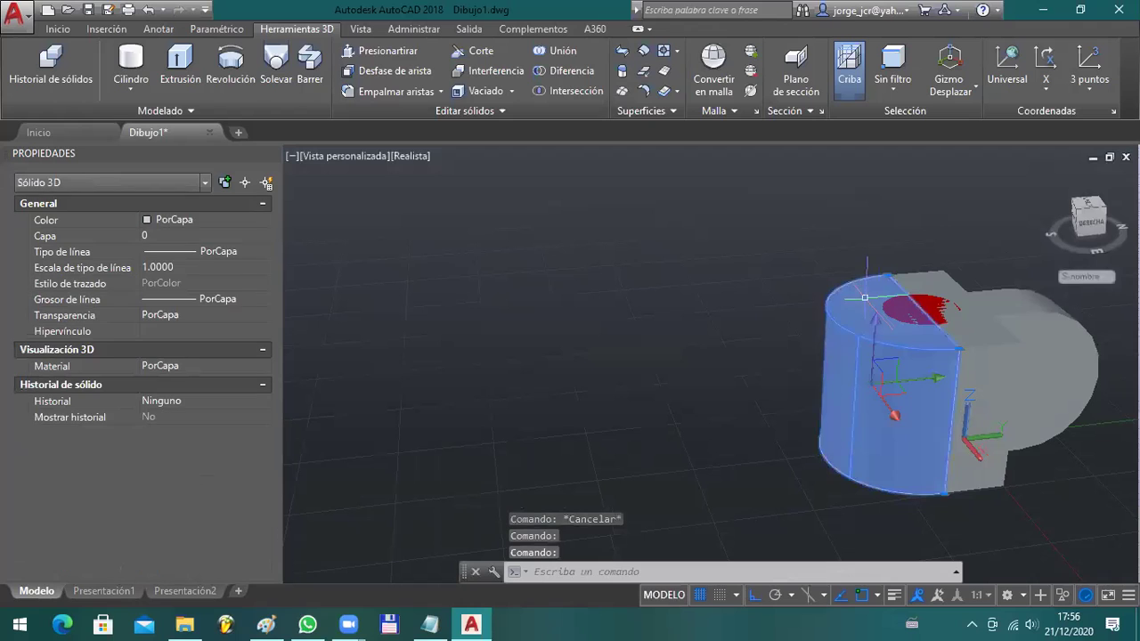
{"action": "left_click", "coordinate": [900, 356]}
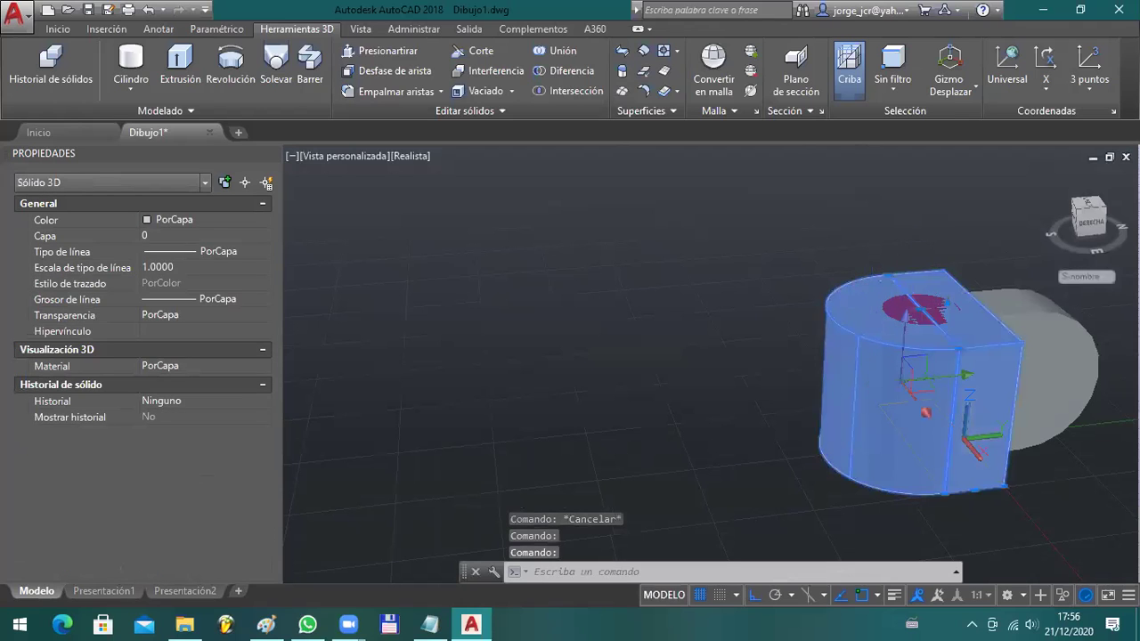
{"action": "left_click", "coordinate": [568, 71]}
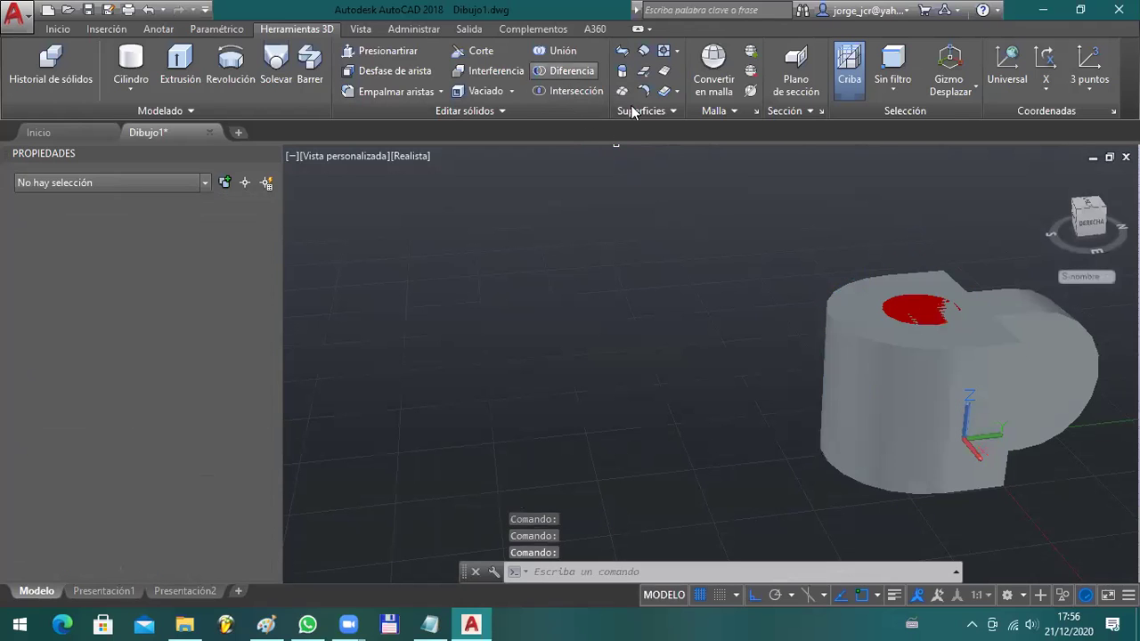
{"action": "left_click", "coordinate": [899, 304]}
{"action": "left_click", "coordinate": [941, 290]}
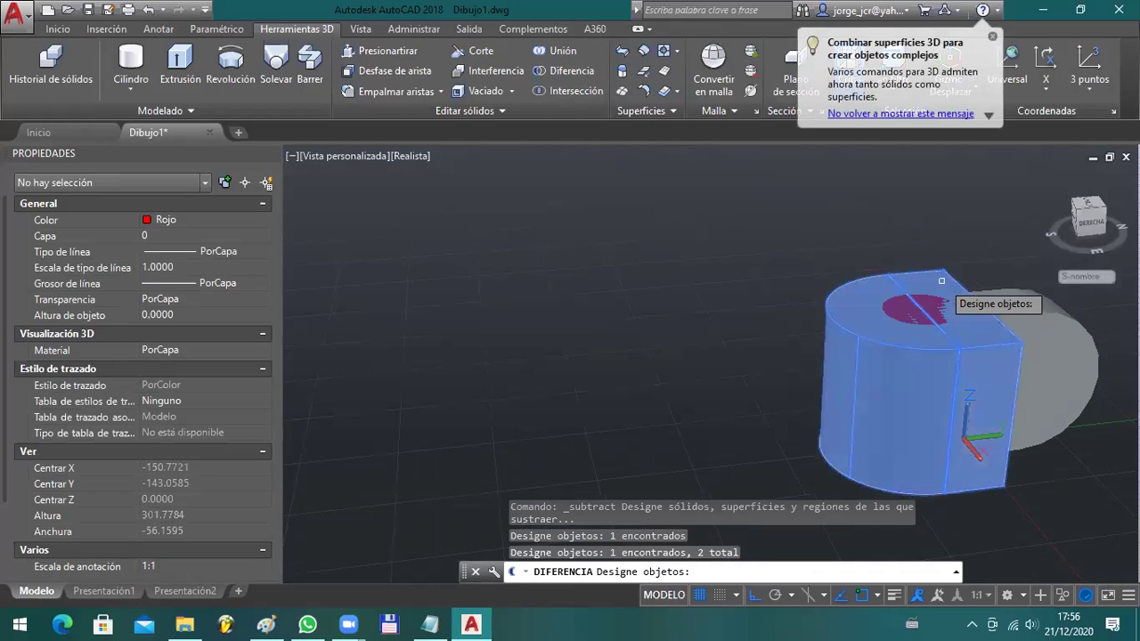
{"action": "key", "text": "Return"}
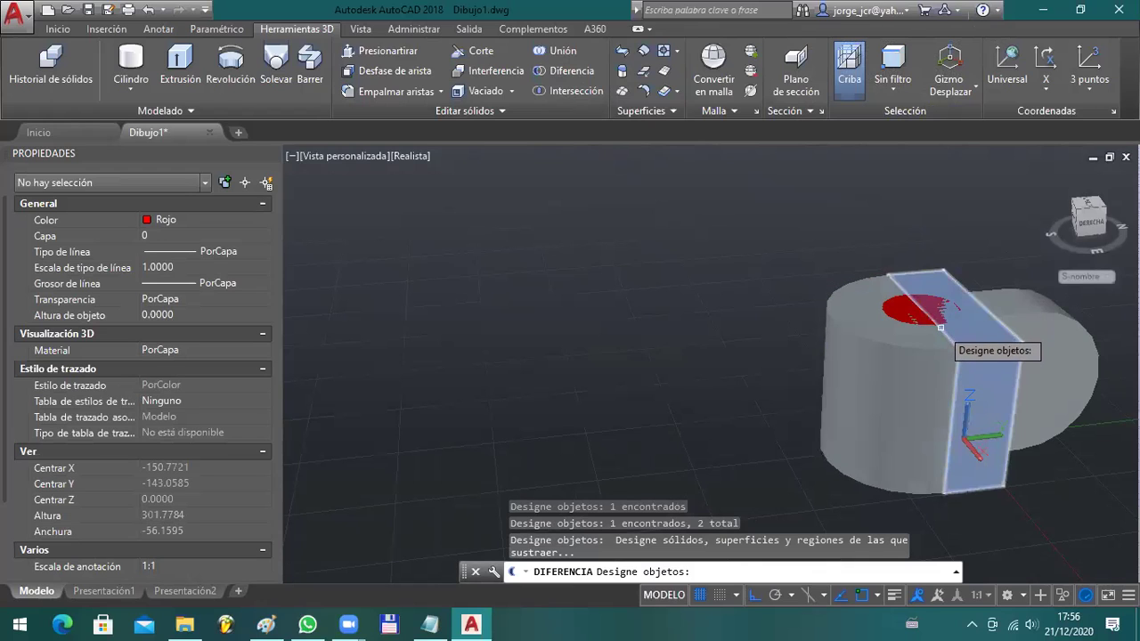
{"action": "left_click", "coordinate": [947, 317]}
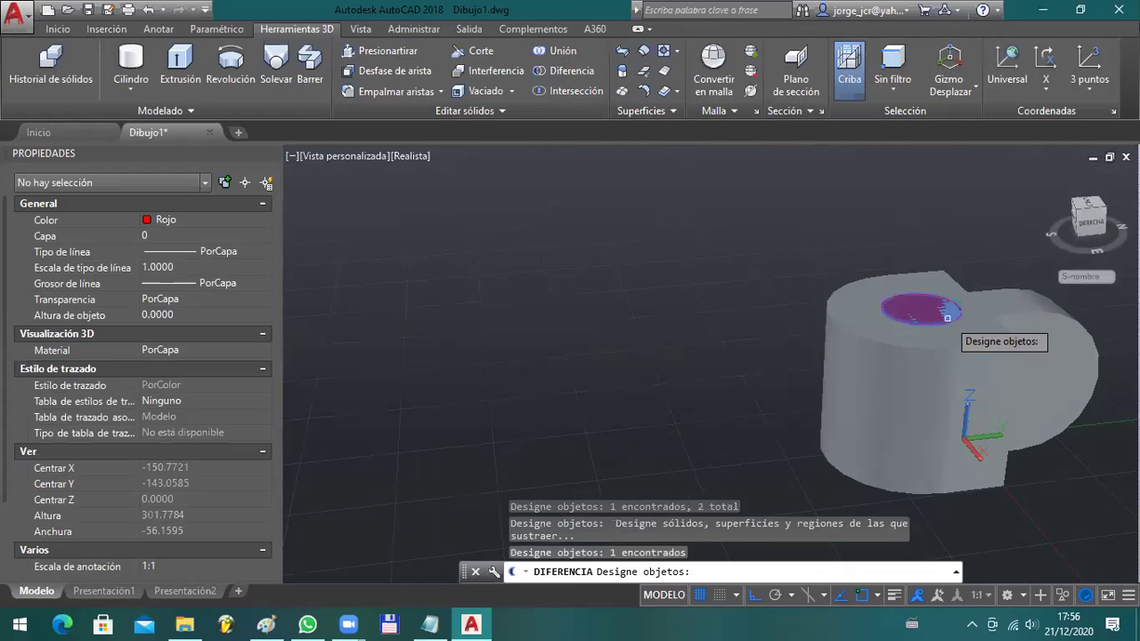
{"action": "key", "text": "Return"}
{"action": "middle_click_drag", "start_coordinate": [947, 317], "coordinate": [851, 399]}
{"action": "key", "text": "Return"}
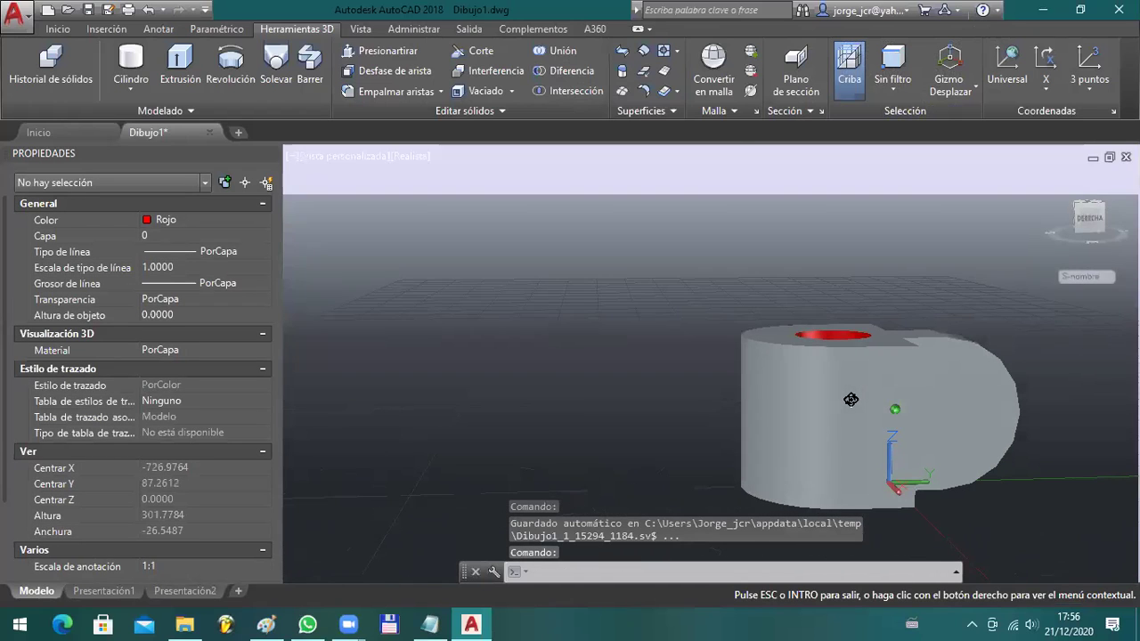
- Check the Pieza B drawing in Paint, return to AutoCAD, and draw a rectangle of length 80 and width 120 beside the part
{"action": "left_click", "coordinate": [265, 624]}
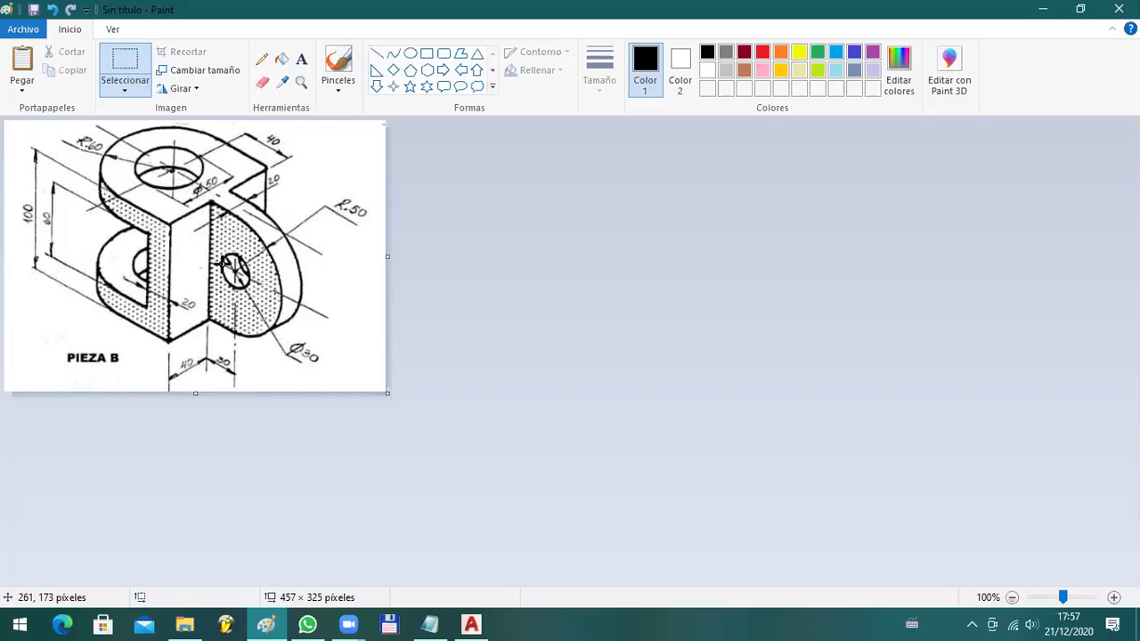
{"action": "key", "text": "alt+Tab"}
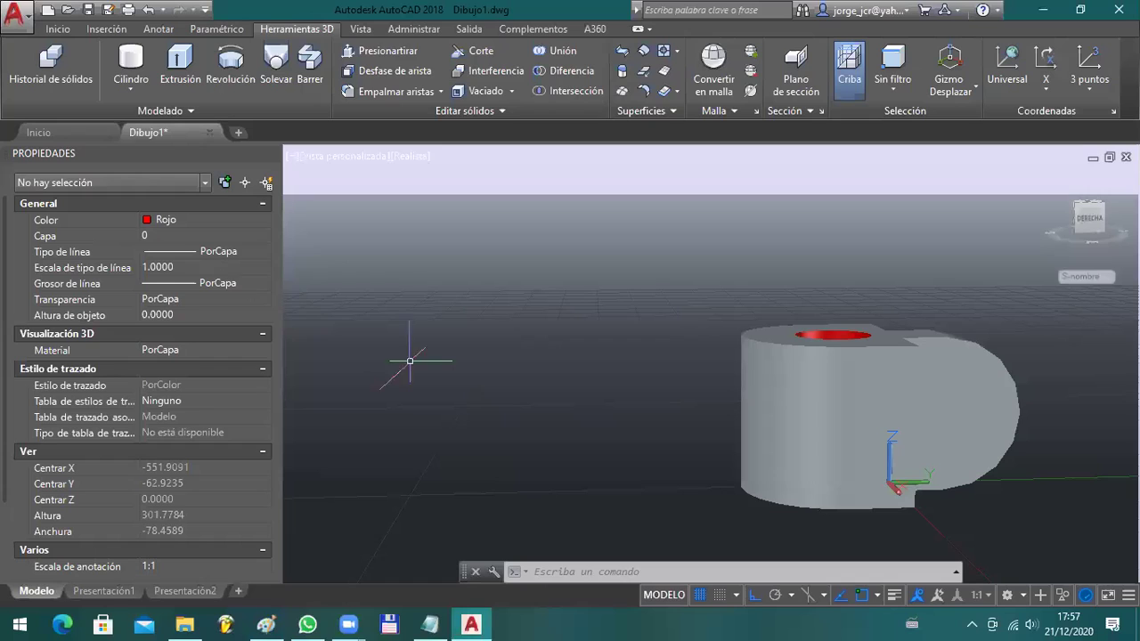
{"action": "type", "text": "REC"}
{"action": "key", "text": "Return"}
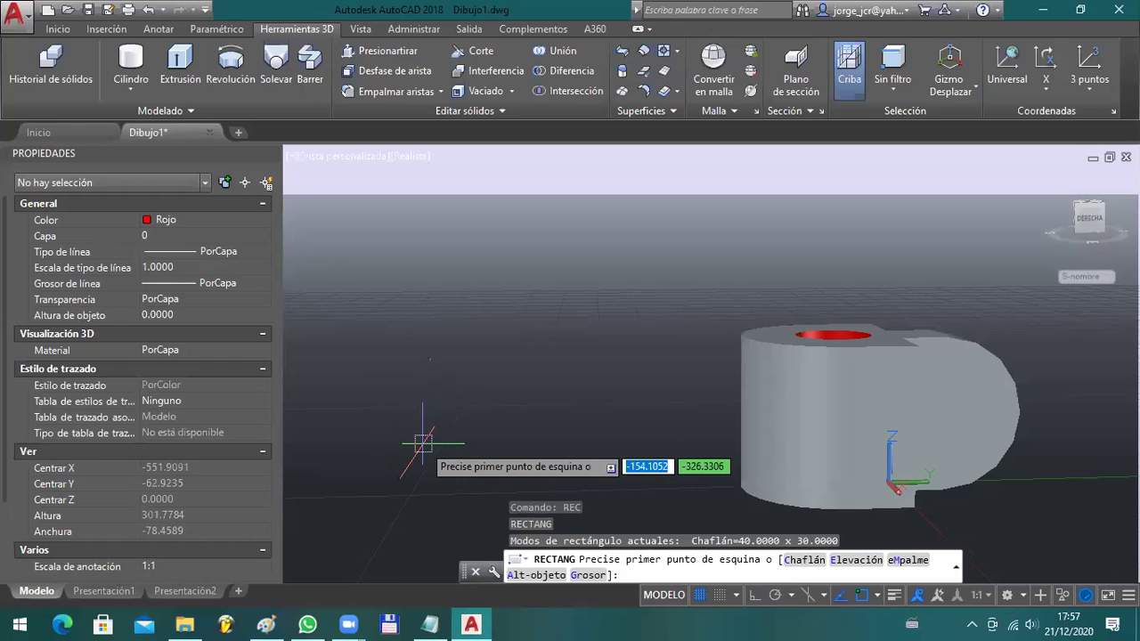
{"action": "left_click", "coordinate": [423, 443]}
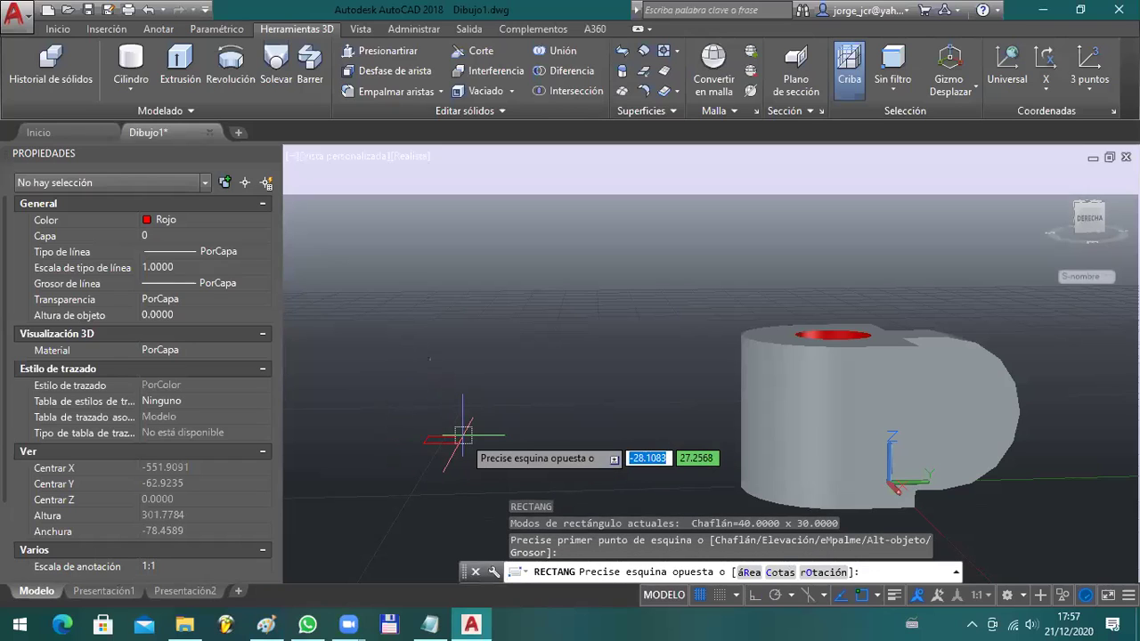
{"action": "left_click", "coordinate": [781, 572]}
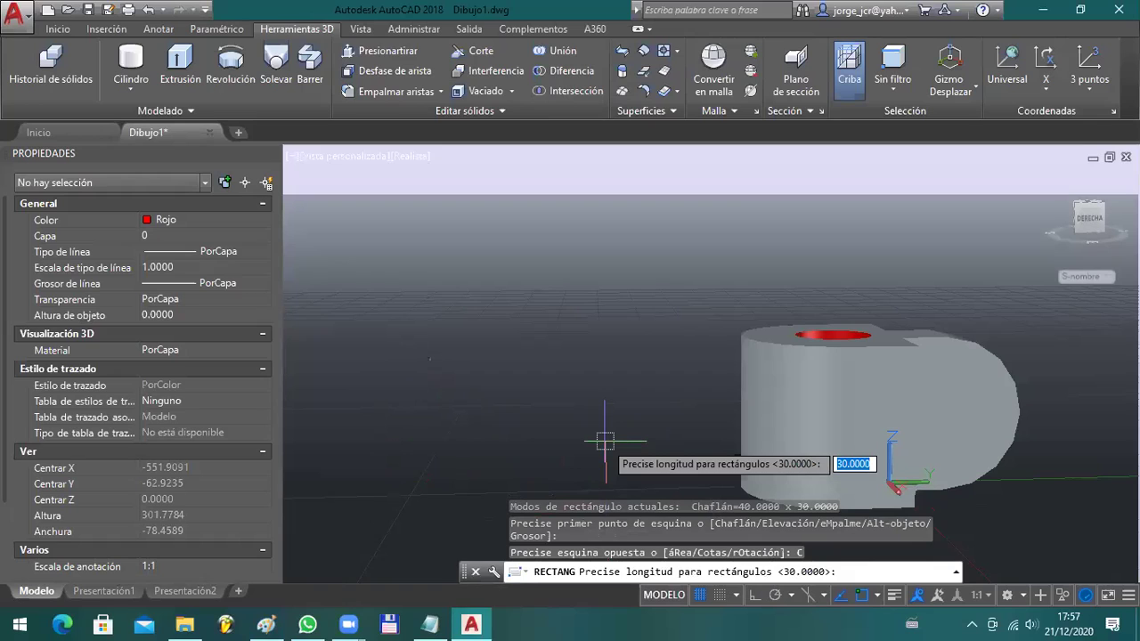
{"action": "type", "text": "8"}
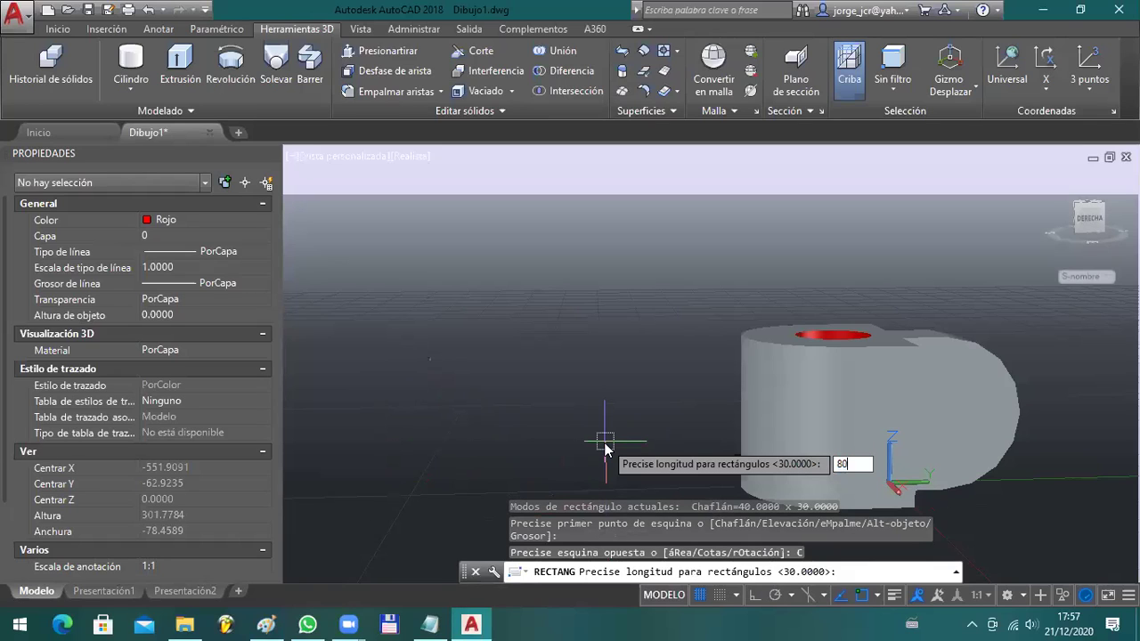
{"action": "type", "text": "0"}
{"action": "key", "text": "Return"}
{"action": "type", "text": "120"}
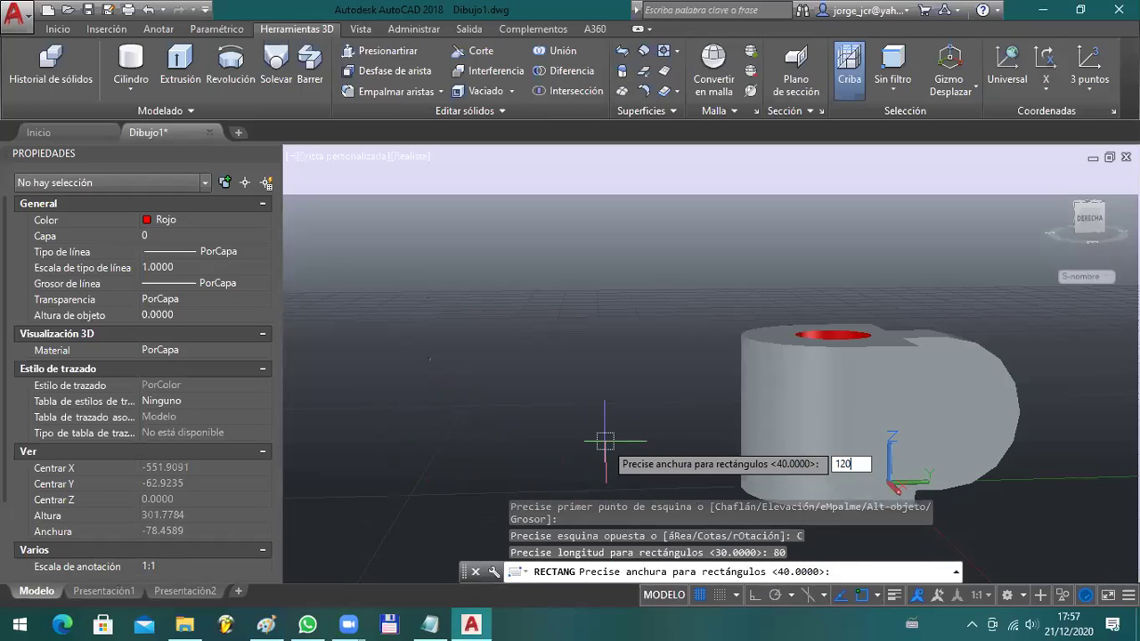
{"action": "key", "text": "Return"}
{"action": "mouse_move", "coordinate": [499, 433]}
{"action": "middle_mouse_down", "text": "shift"}
{"action": "mouse_move", "coordinate": [515, 528]}
{"action": "mouse_move", "coordinate": [585, 376]}
{"action": "mouse_move", "coordinate": [588, 485]}
{"action": "mouse_move", "coordinate": [590, 400]}
{"action": "mouse_move", "coordinate": [621, 465]}
{"action": "middle_mouse_up", "text": "shift"}
{"action": "left_click", "coordinate": [509, 452]}
- Delete the chamfered rectangle beside the part
{"action": "left_click", "coordinate": [611, 386]}
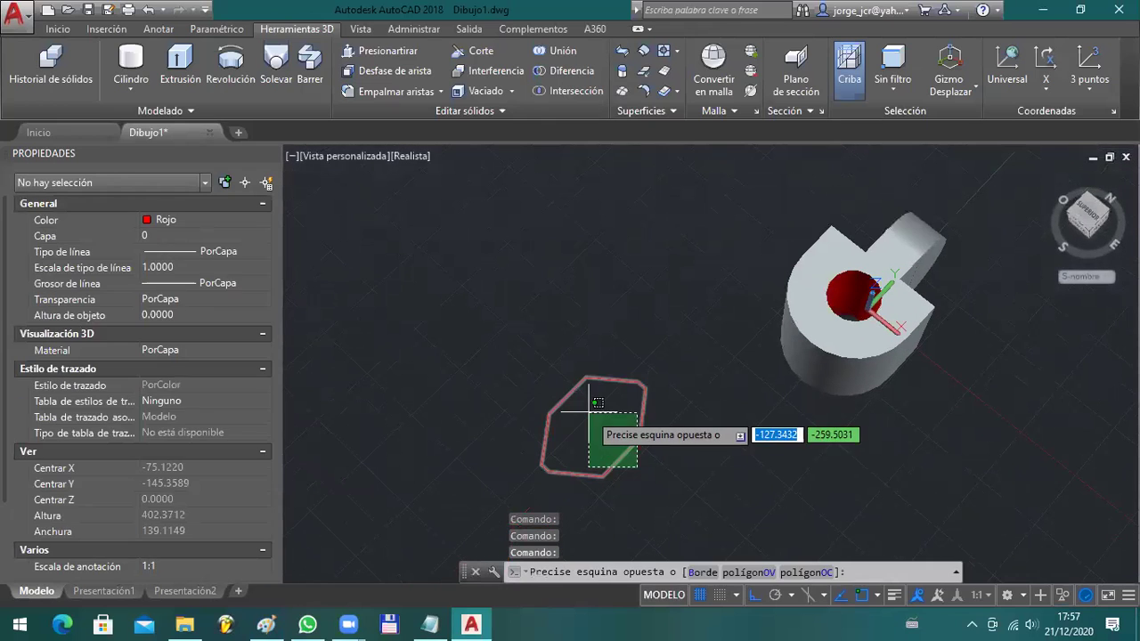
{"action": "left_click", "coordinate": [544, 423]}
{"action": "key", "text": "Delete"}
{"action": "type", "text": "rec"}
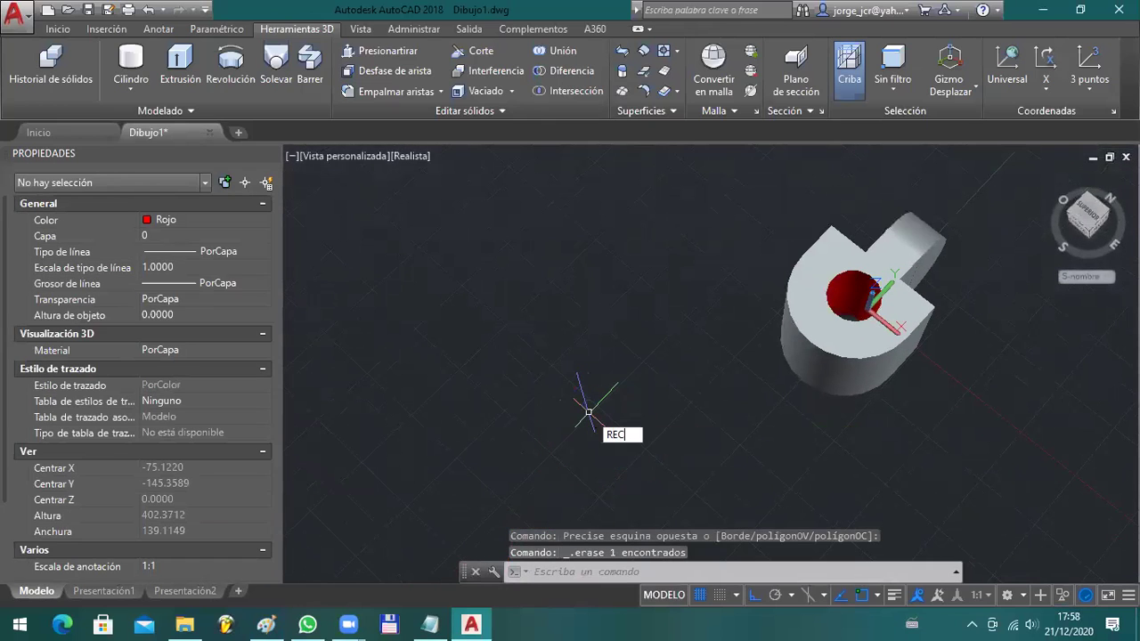
{"action": "key", "text": "Return"}
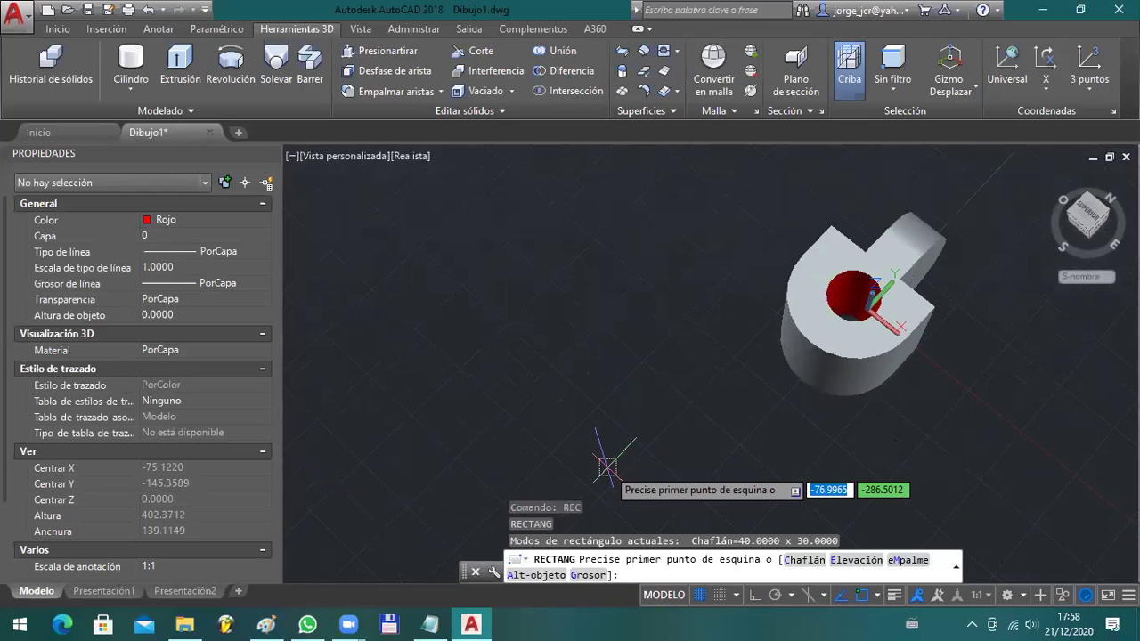
{"action": "left_click", "coordinate": [610, 482]}
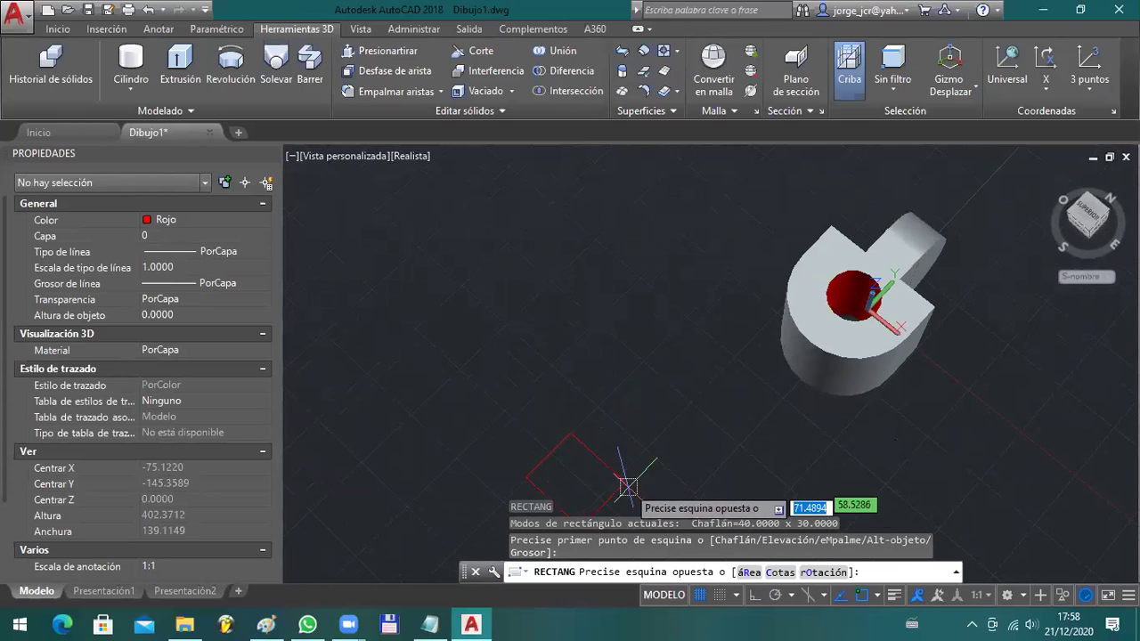
{"action": "left_click", "coordinate": [768, 570]}
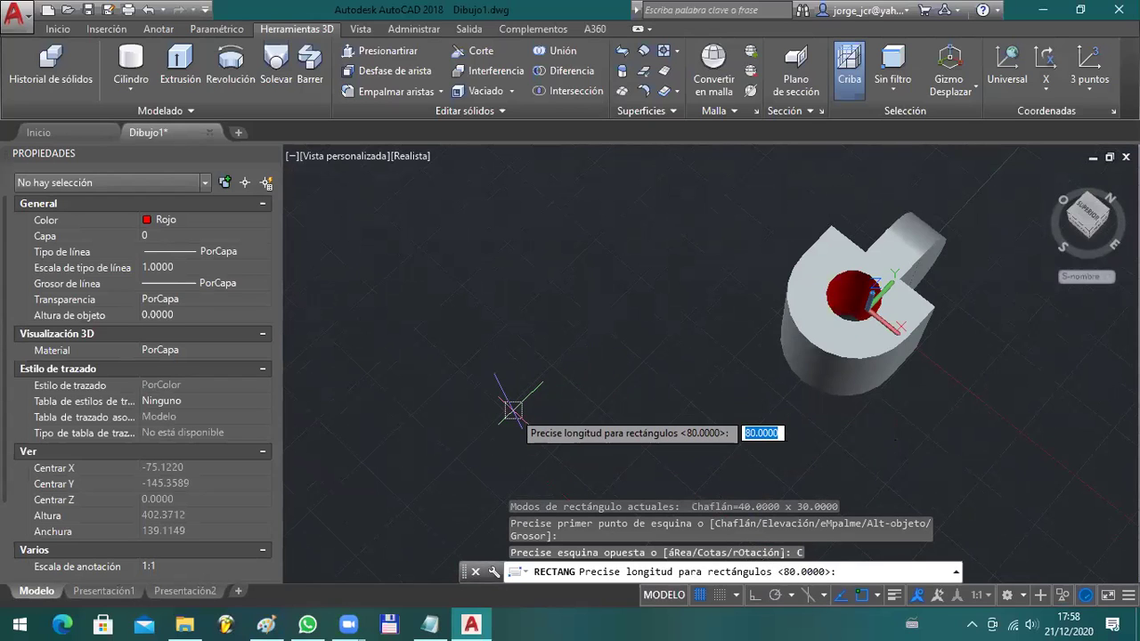
{"action": "key", "text": "Return"}
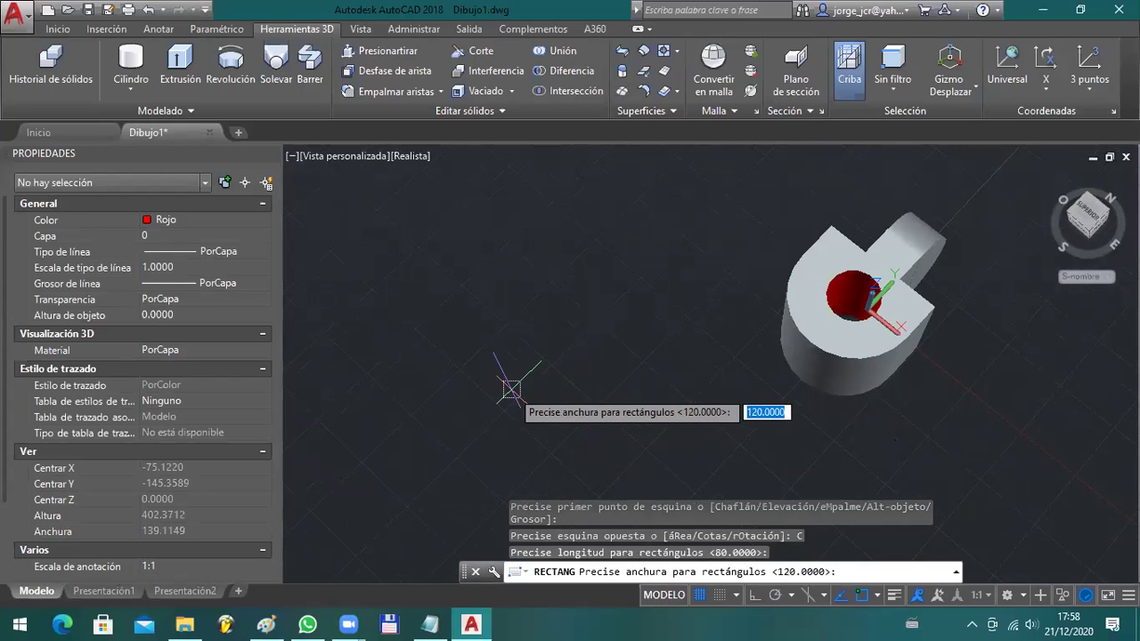
{"action": "key", "text": "Return"}
{"action": "key", "text": "Escape"}
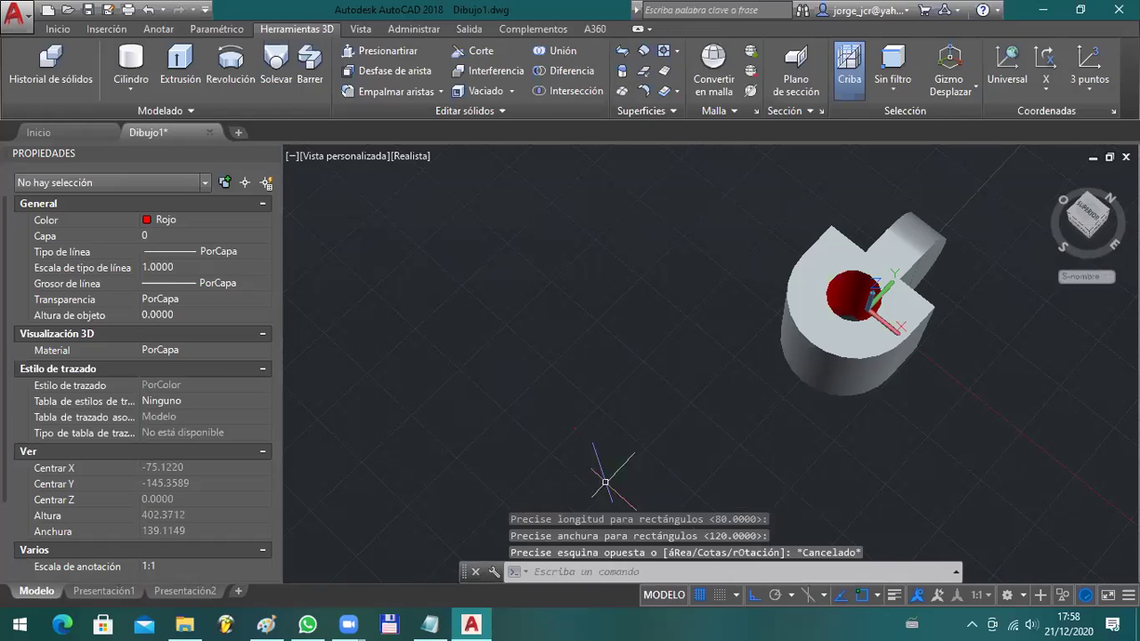
{"action": "type", "text": "REC"}
{"action": "key", "text": "Return"}
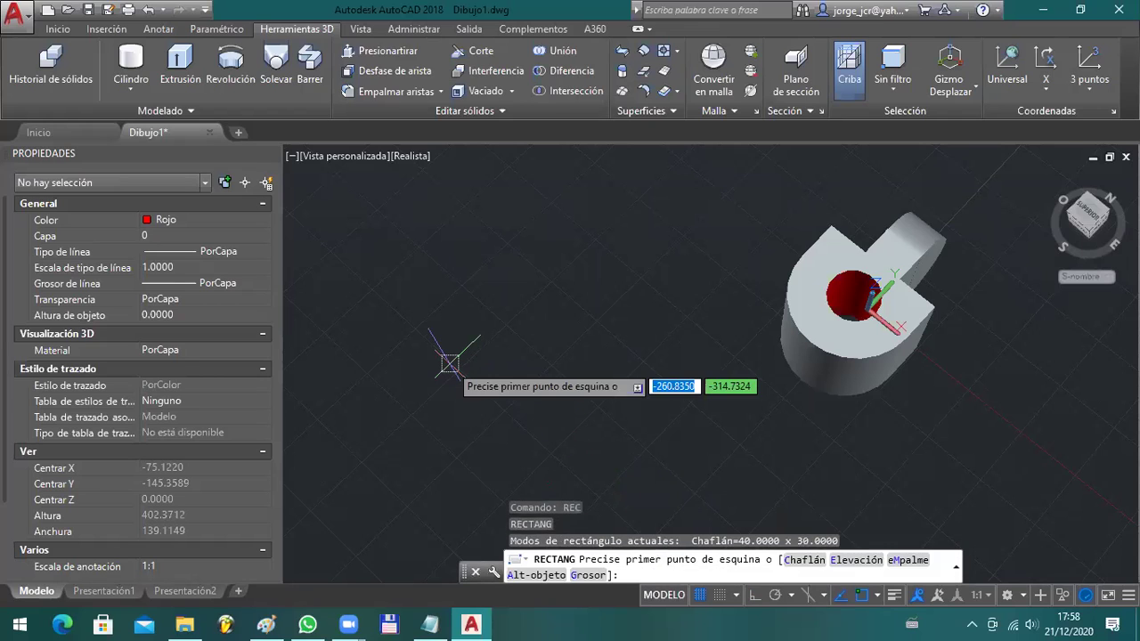
{"action": "left_click", "coordinate": [450, 363]}
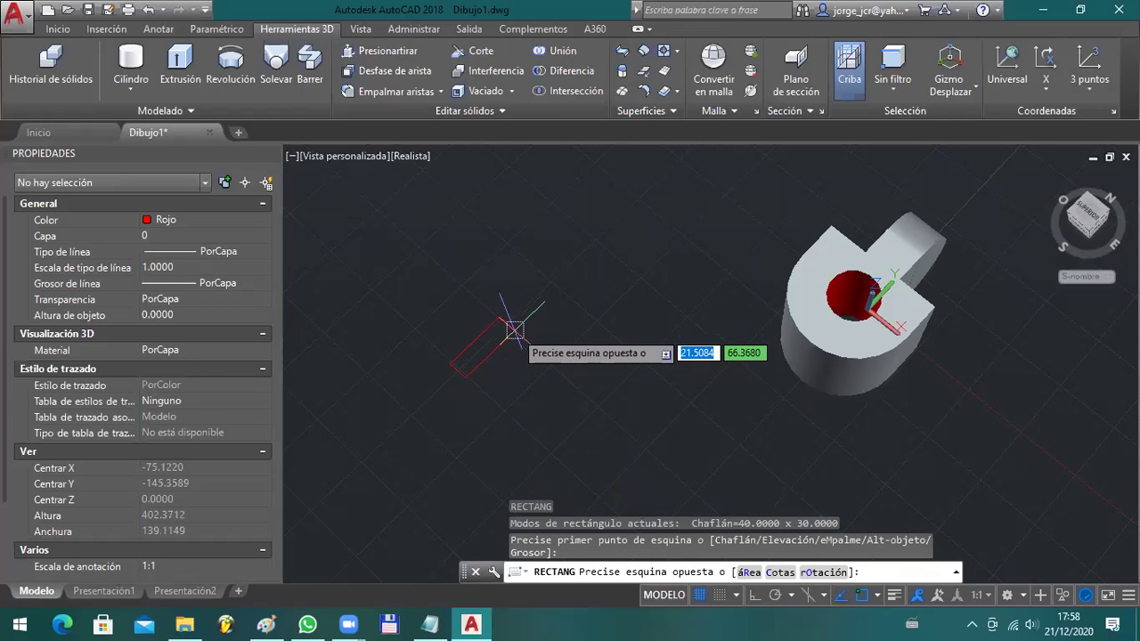
{"action": "type", "text": "c"}
{"action": "key", "text": "Return"}
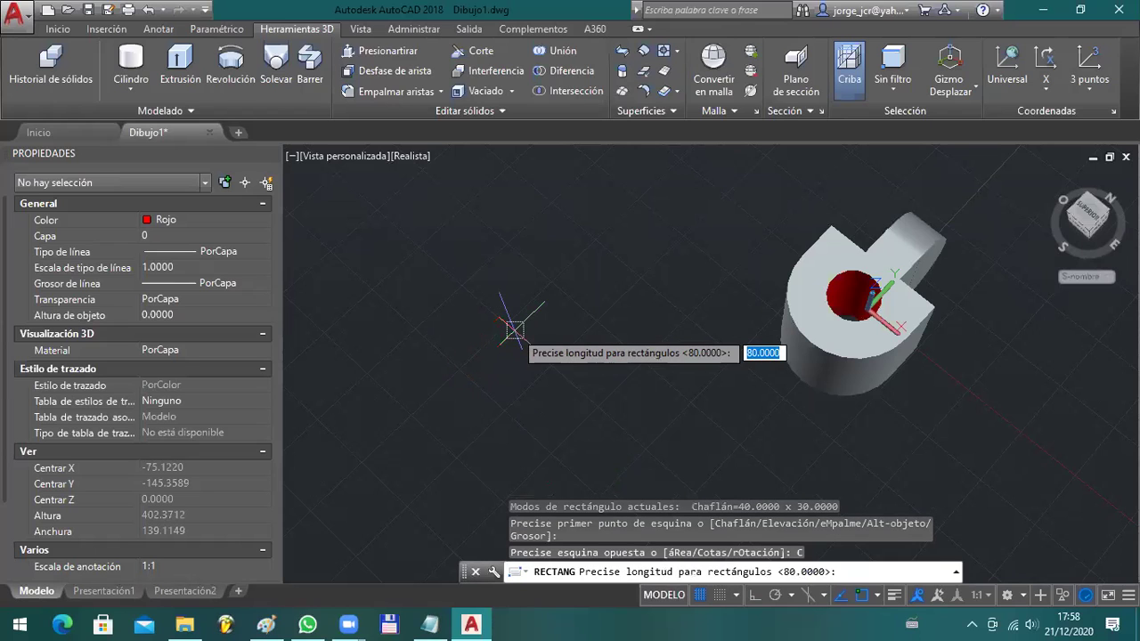
{"action": "key", "text": "Return"}
{"action": "key", "text": "Return"}
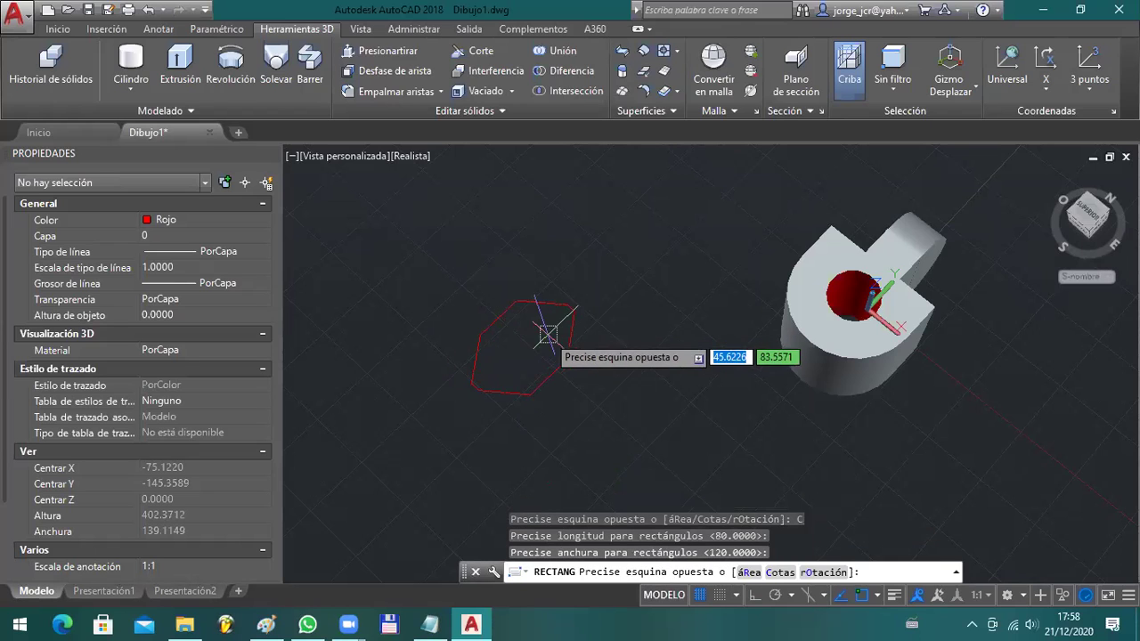
{"action": "middle_click_drag", "start_coordinate": [551, 337], "coordinate": [580, 374], "text": "shift"}
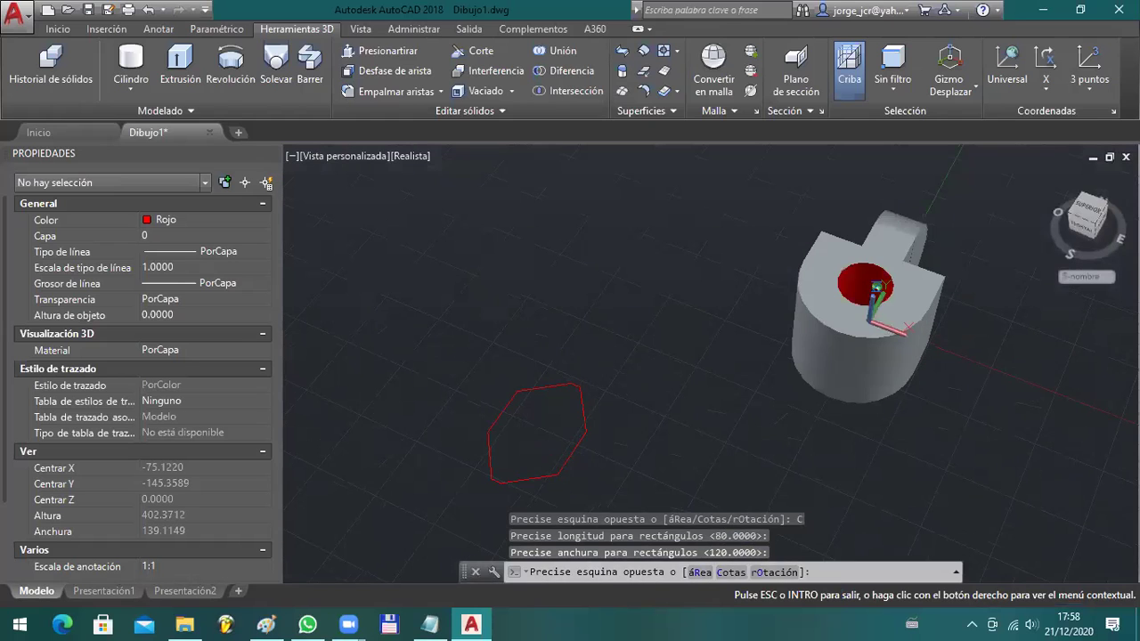
{"action": "key", "text": "Escape"}
{"action": "left_click", "coordinate": [574, 447]}
{"action": "key", "text": "Delete"}
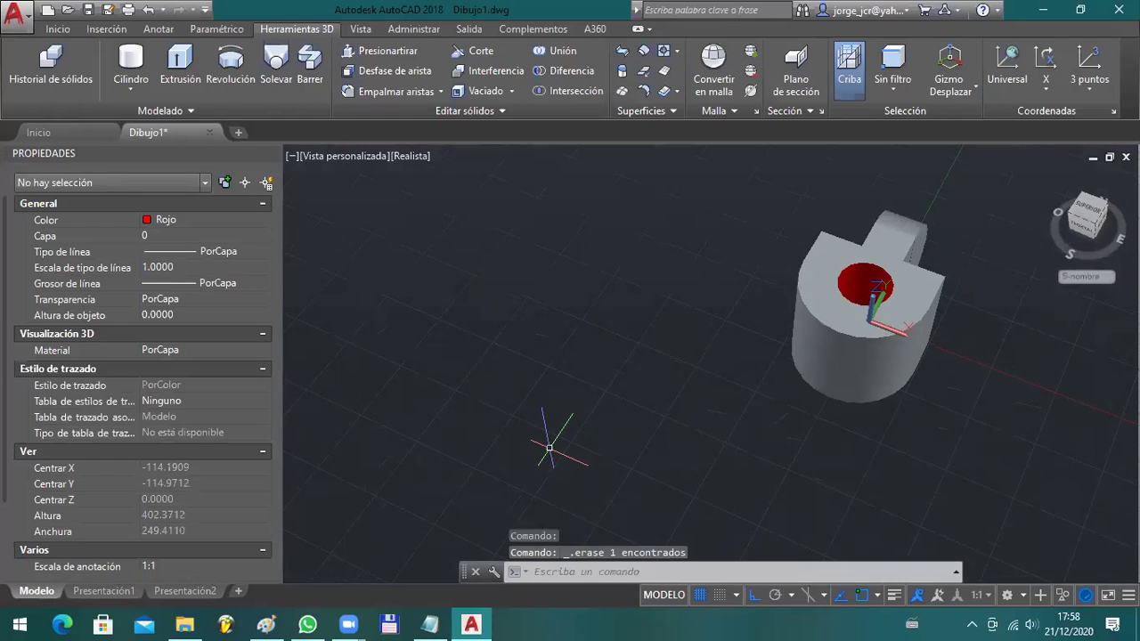
- Draw a rectangle of length 80 and width 120 beside the part
{"action": "type", "text": "REC"}
{"action": "key", "text": "Return"}
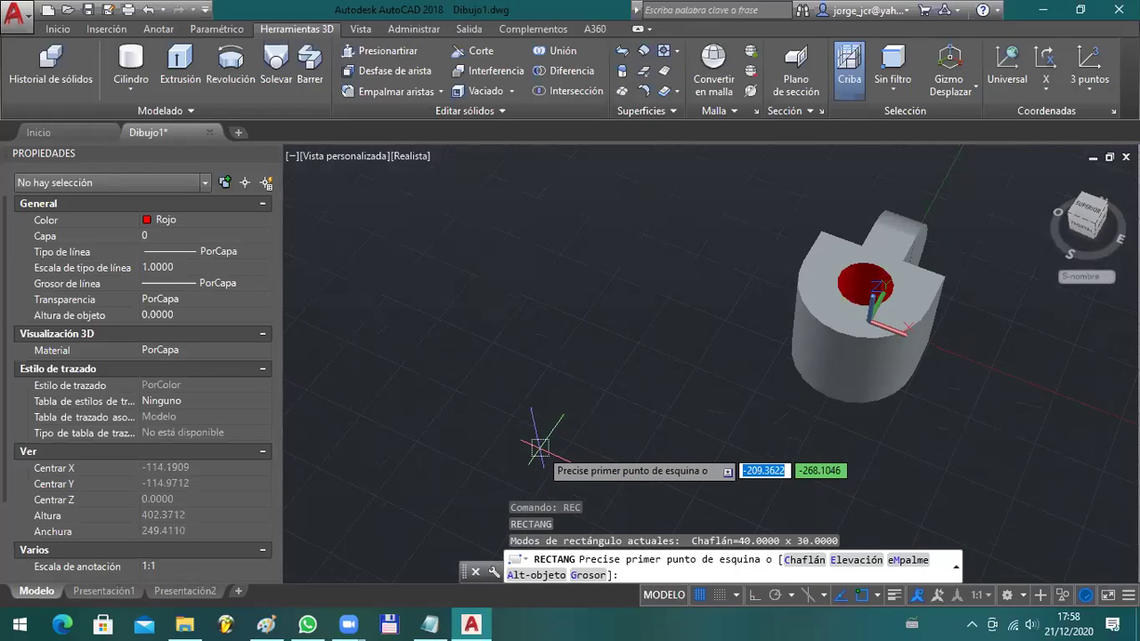
{"action": "left_click", "coordinate": [525, 461]}
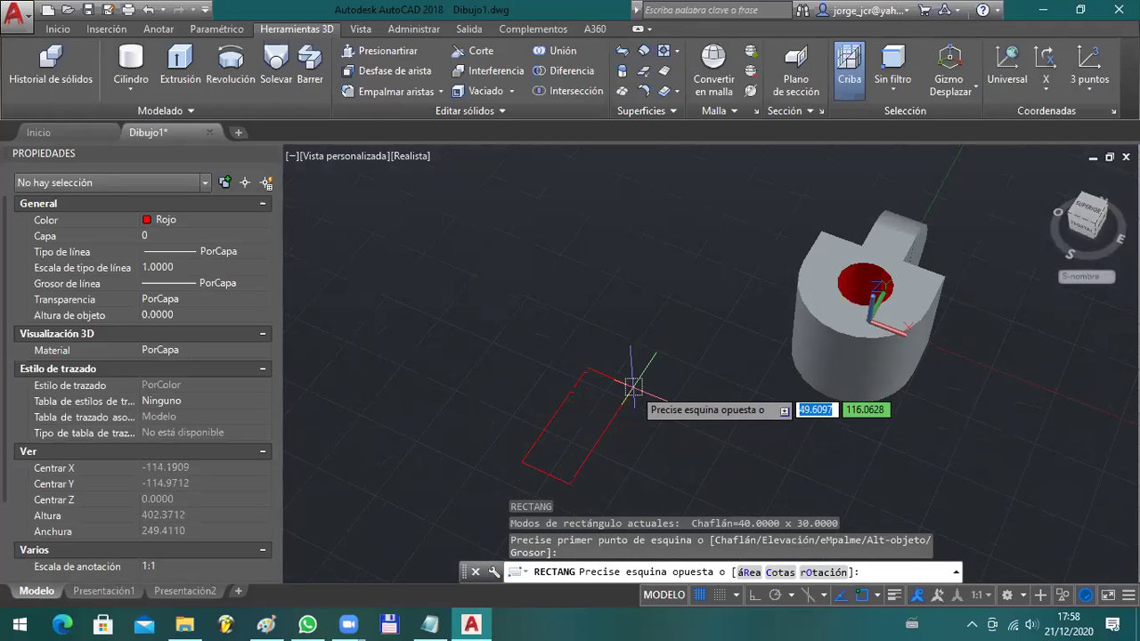
{"action": "type", "text": "80"}
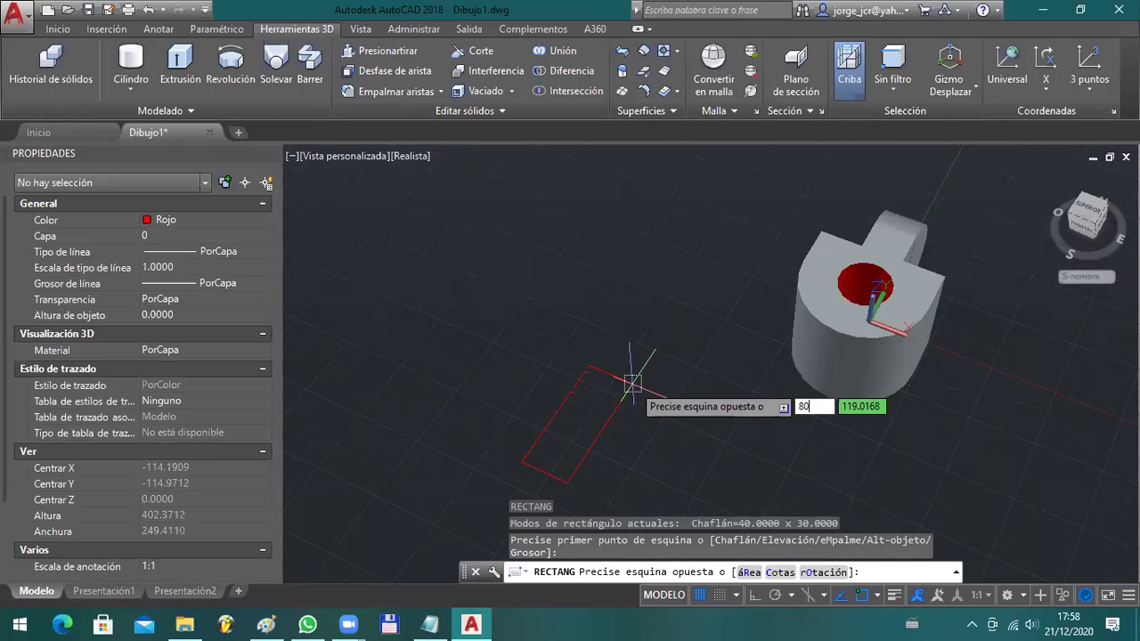
{"action": "key", "text": "Tab"}
{"action": "type", "text": "12"}
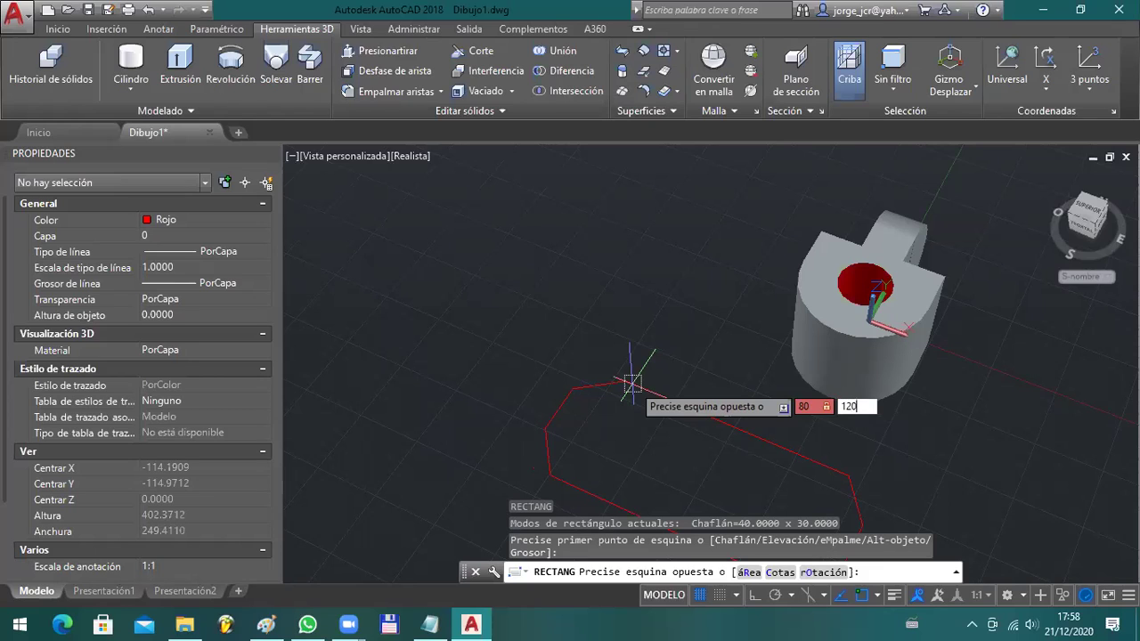
{"action": "key", "text": "Return"}
{"action": "key", "text": "Return"}
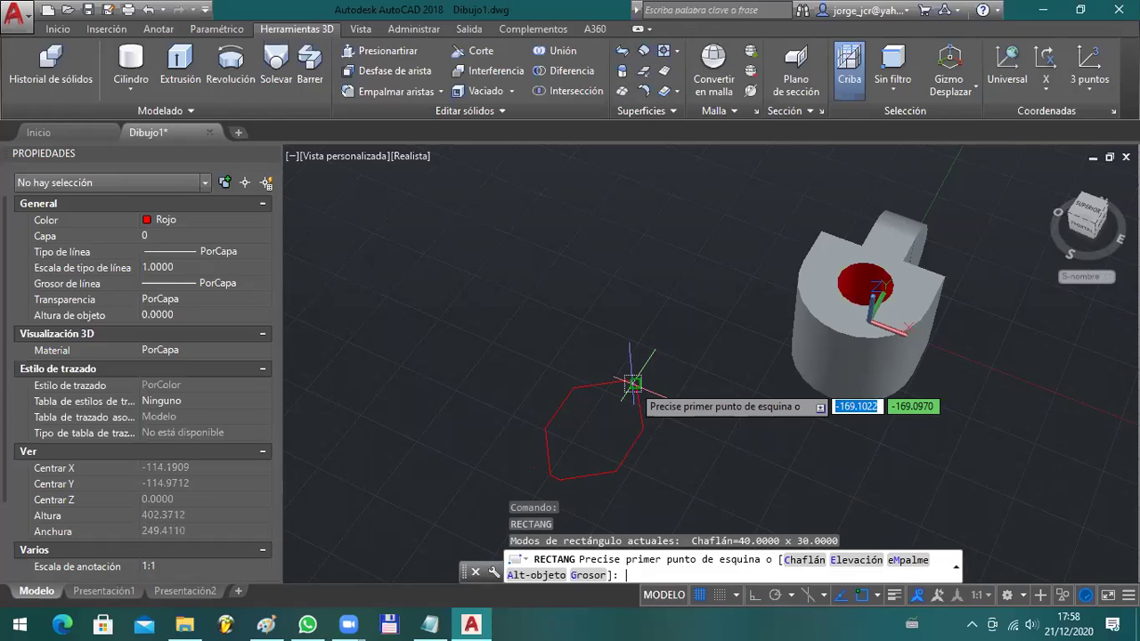
{"action": "key", "text": "Escape"}
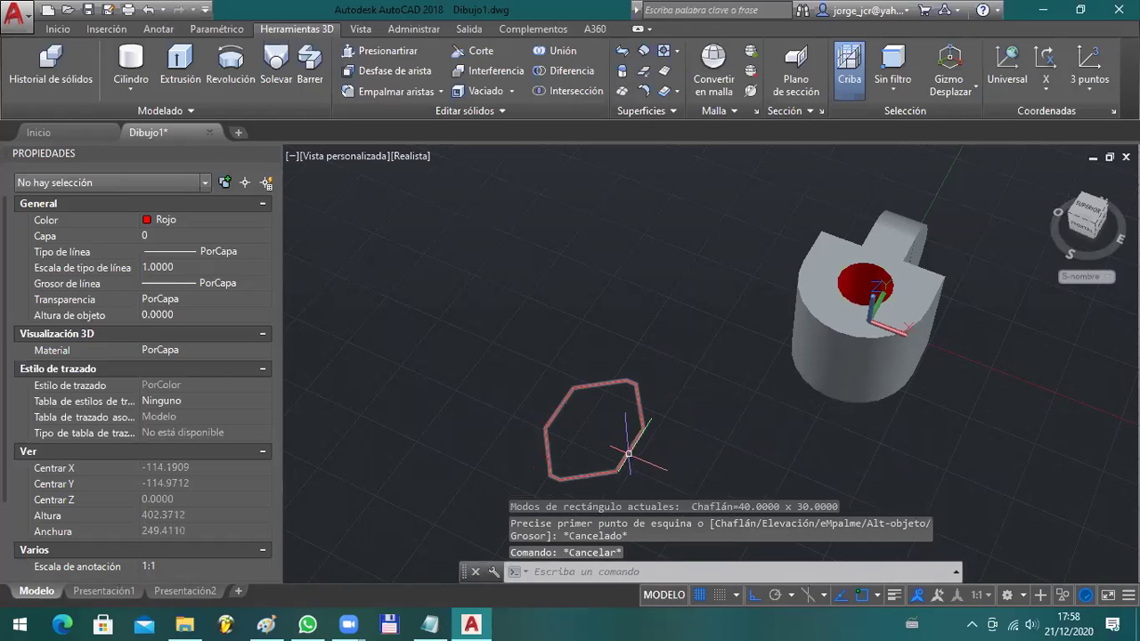
- Square off the near end of the chamfered rectangle by stretching its two end vertices 20 units outward in opposite directions
{"action": "left_click", "coordinate": [599, 478]}
{"action": "left_click", "coordinate": [556, 479]}
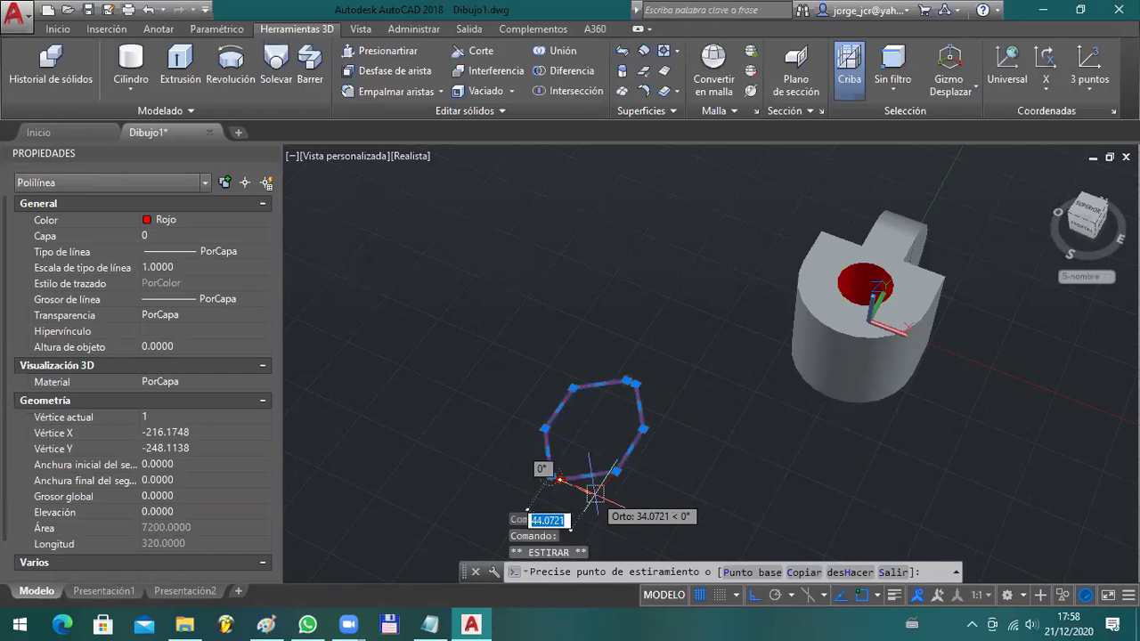
{"action": "type", "text": "20"}
{"action": "key", "text": "Return"}
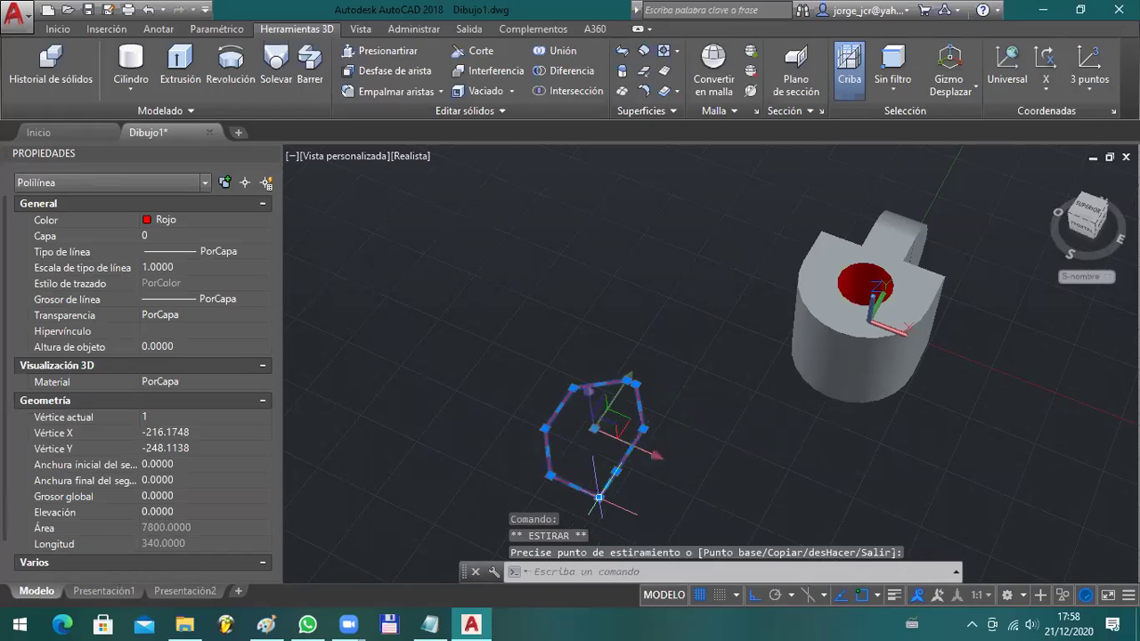
{"action": "key", "text": "Escape"}
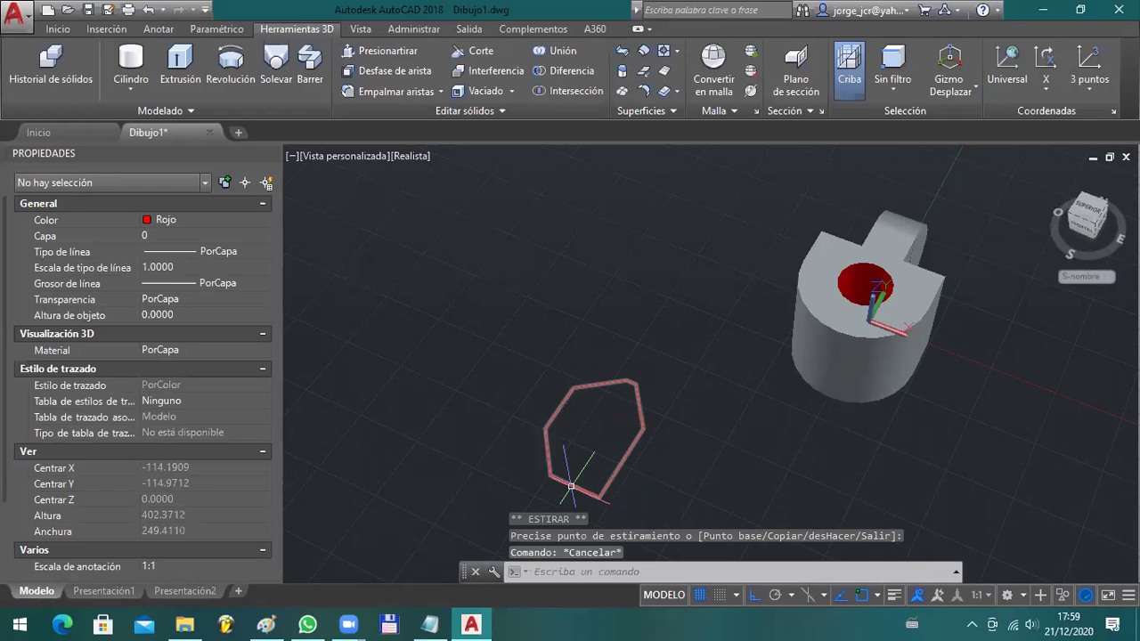
{"action": "left_click", "coordinate": [543, 479]}
{"action": "left_click", "coordinate": [549, 476]}
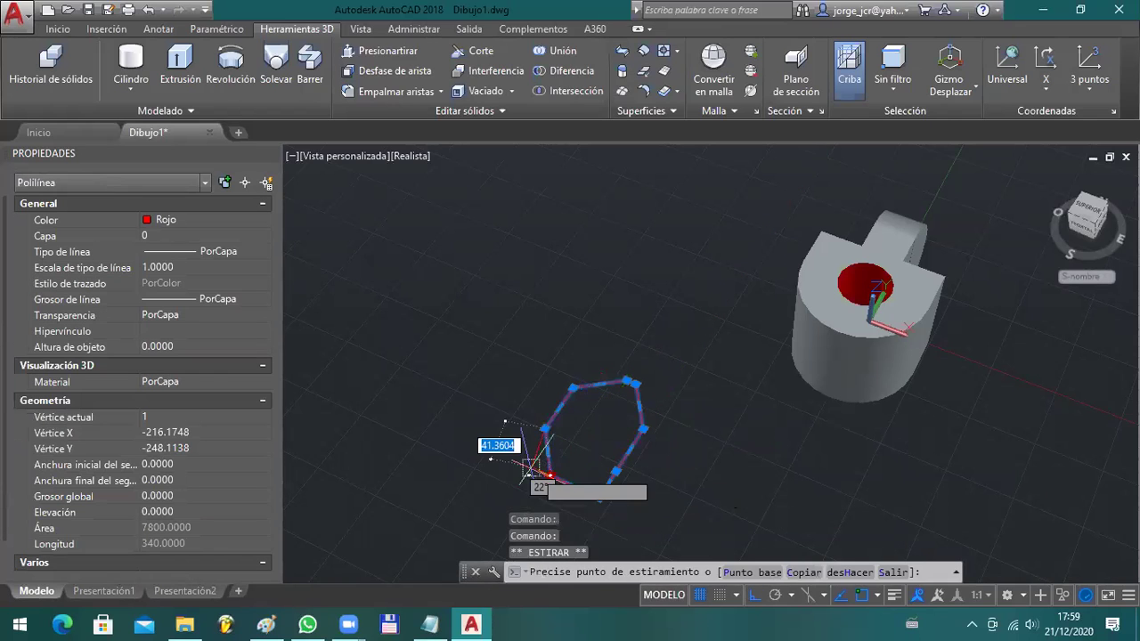
{"action": "type", "text": "20"}
{"action": "key", "text": "Return"}
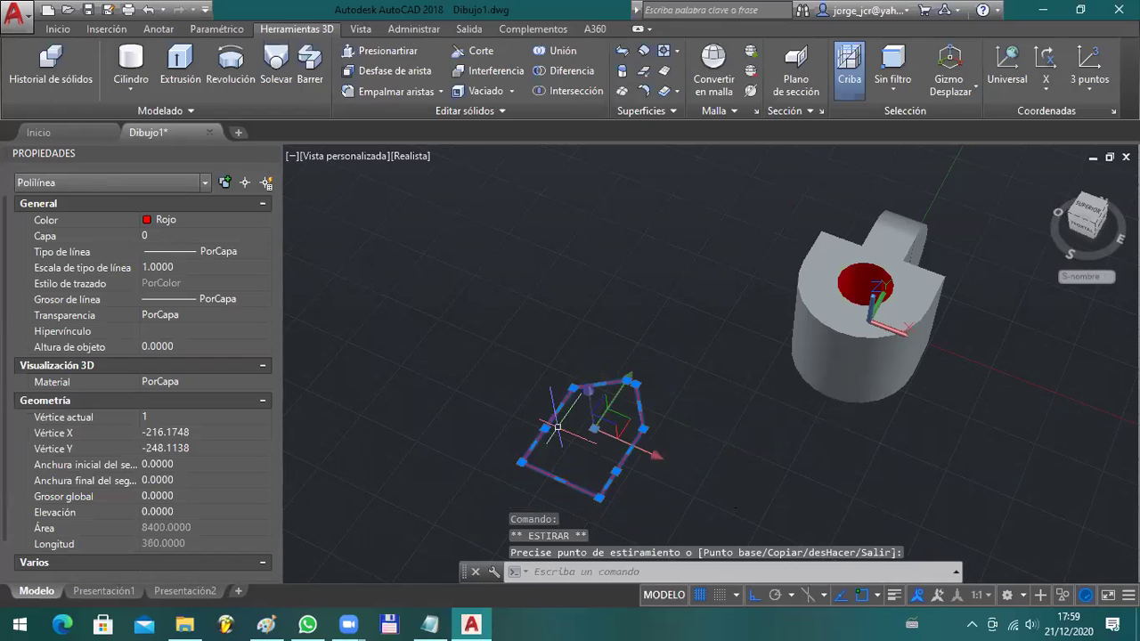
- Stretch the two inner vertices at the rectangle's far end outward to its corners, the first by 20 units
{"action": "left_click", "coordinate": [574, 389]}
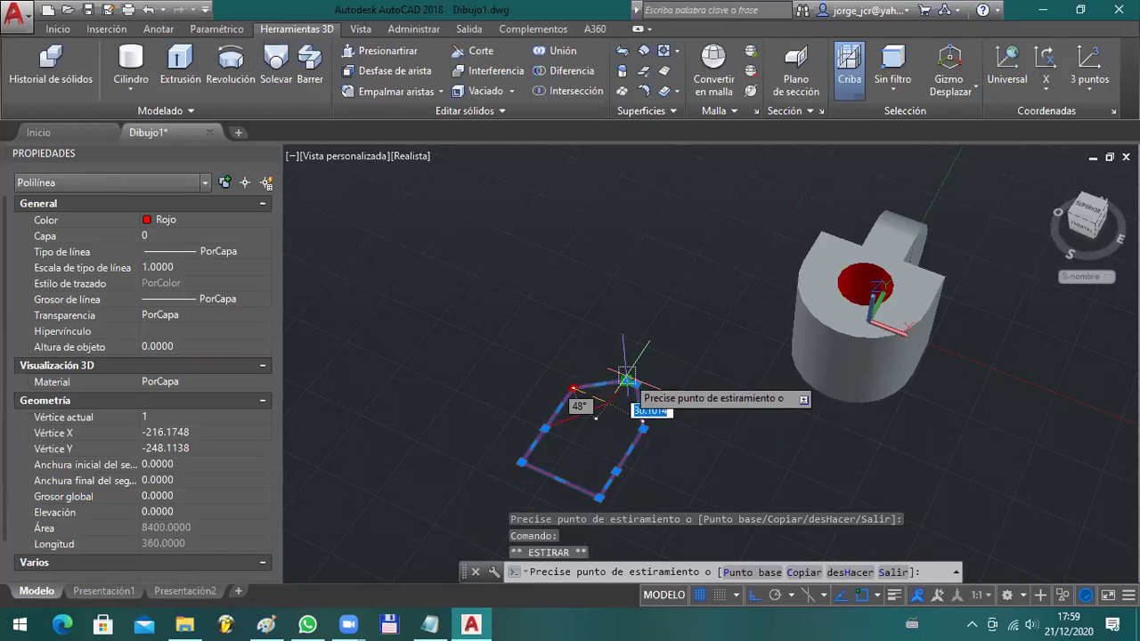
{"action": "type", "text": "20"}
{"action": "key", "text": "Return"}
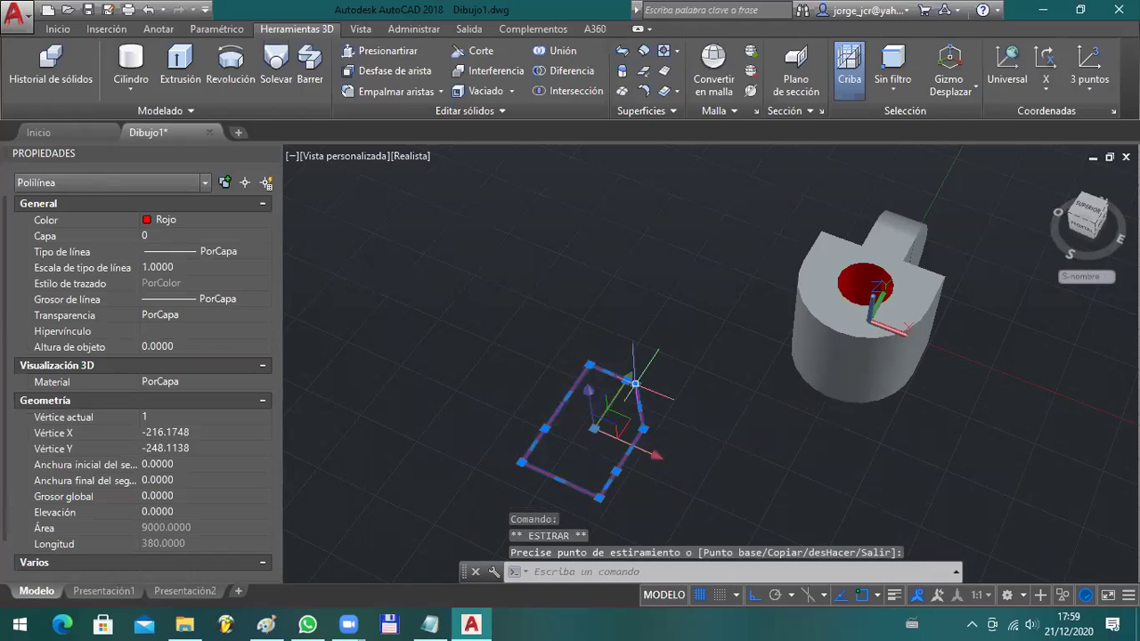
{"action": "left_click", "coordinate": [637, 383]}
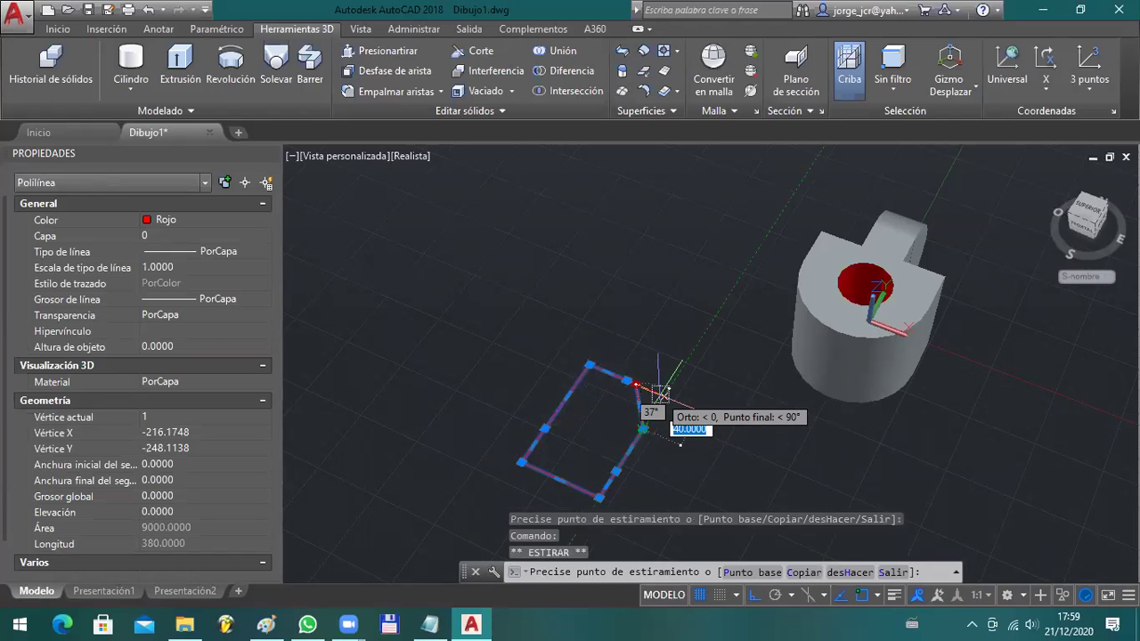
{"action": "key", "text": "Escape"}
{"action": "key", "text": "Escape"}
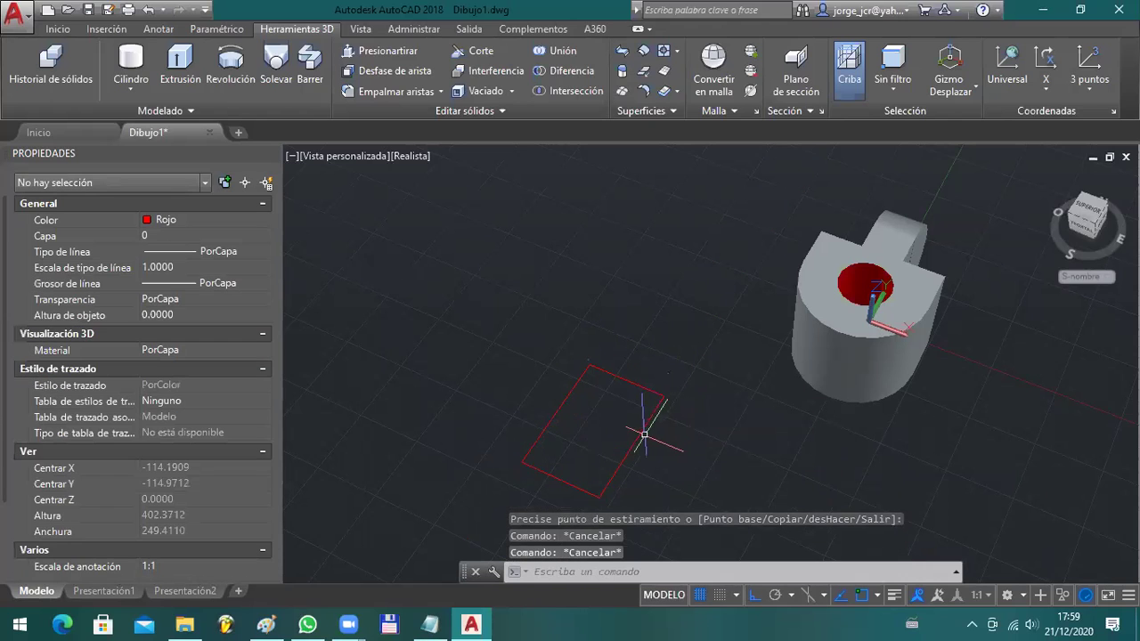
- Check the rectangle's geometry properties and measure its long side
{"action": "left_click", "coordinate": [642, 435]}
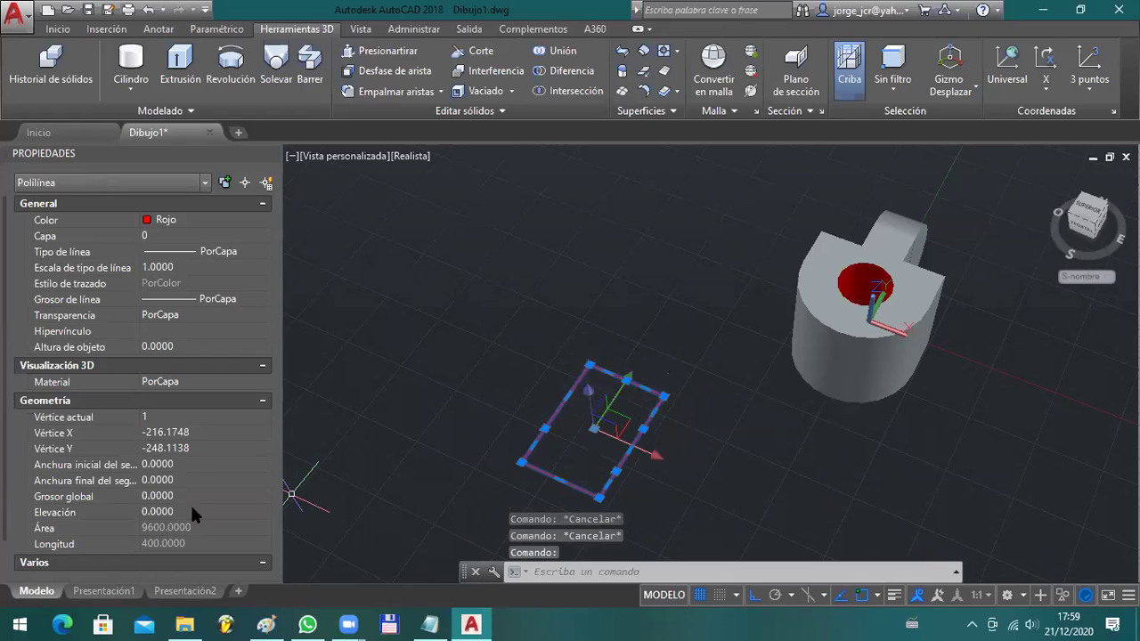
{"action": "scroll", "coordinate": [172, 505], "scroll_direction": "down", "scroll_amount": 1}
{"action": "key", "text": "Escape"}
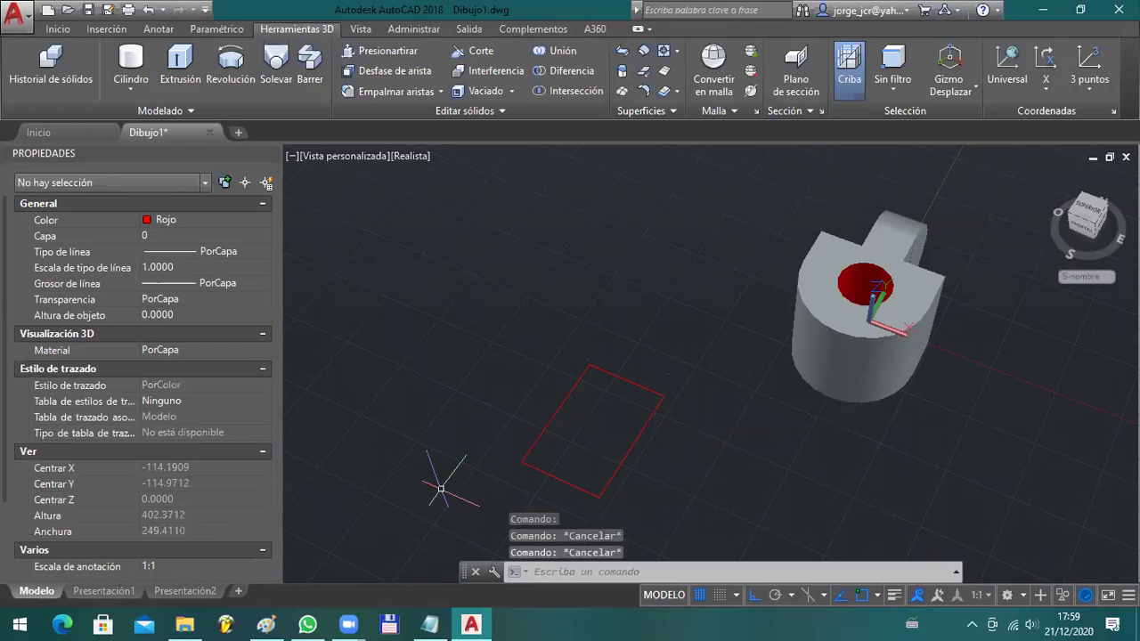
{"action": "type", "text": "DIR"}
{"action": "key", "text": "Return"}
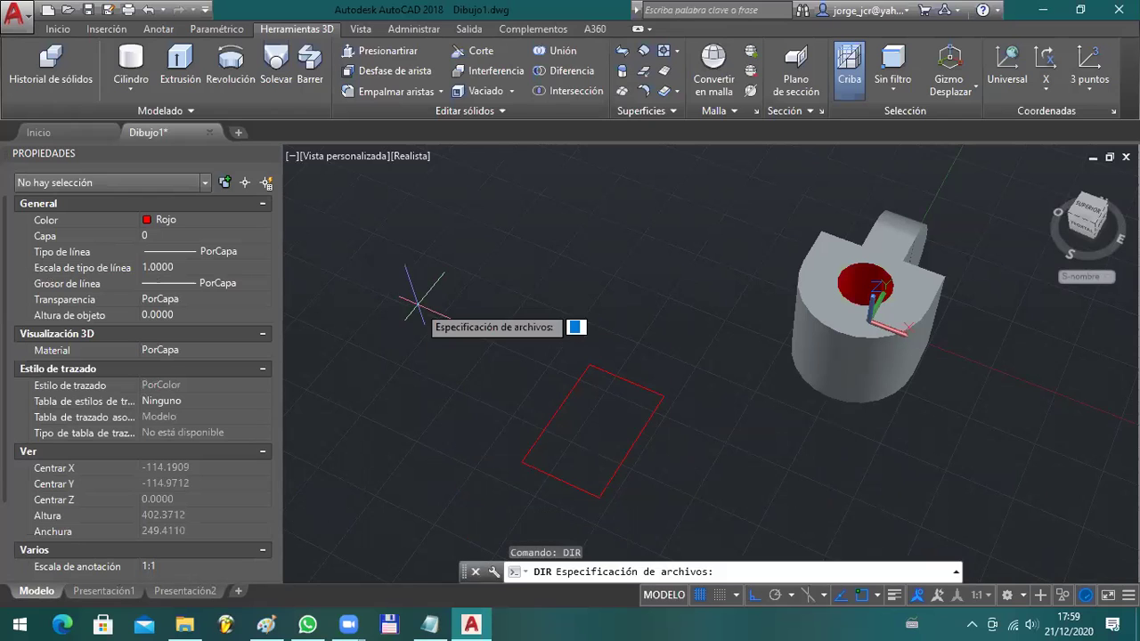
{"action": "key", "text": "Escape"}
{"action": "type", "text": "DIST"}
{"action": "key", "text": "Return"}
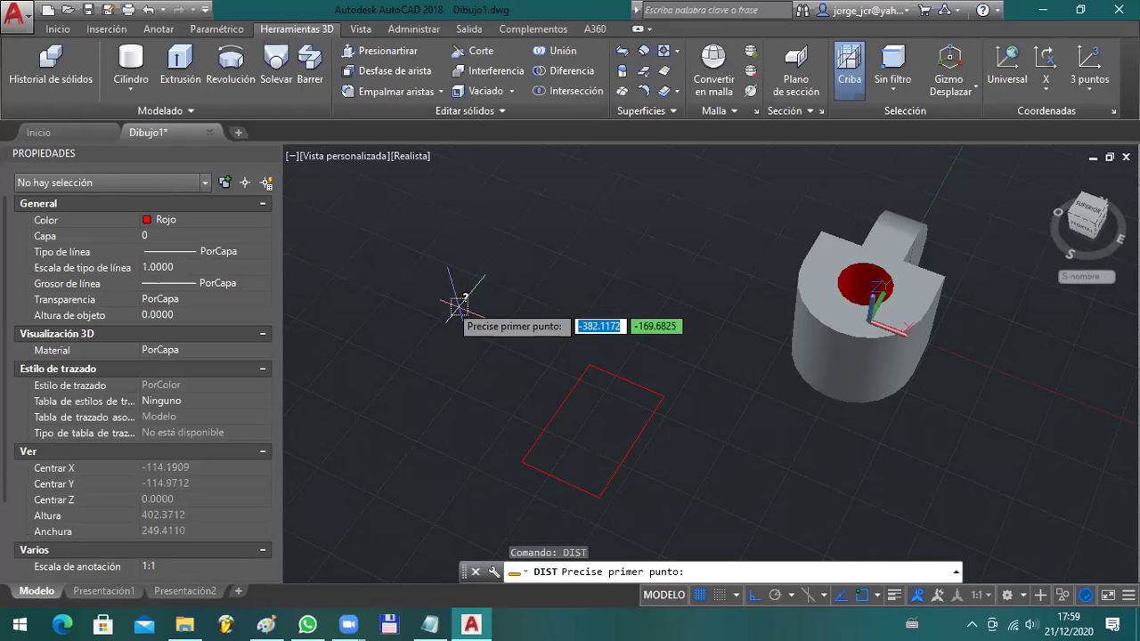
{"action": "left_click", "coordinate": [588, 366]}
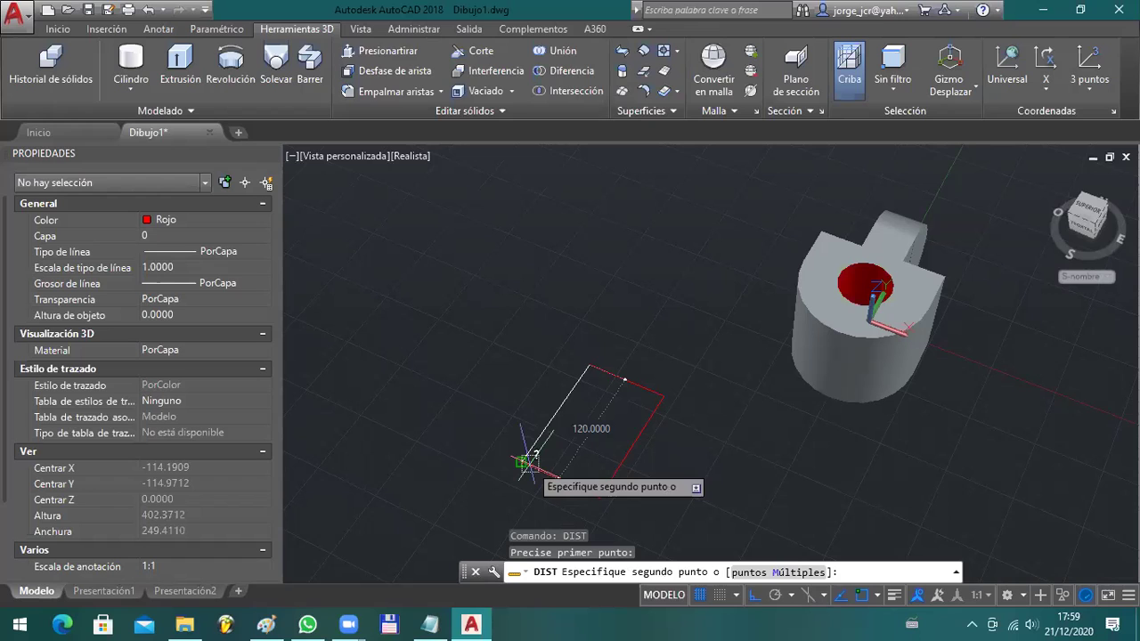
{"action": "key", "text": "Escape"}
- Rotate the rectangle a quarter turn counterclockwise about its far corner nearest the part
{"action": "left_click", "coordinate": [667, 401]}
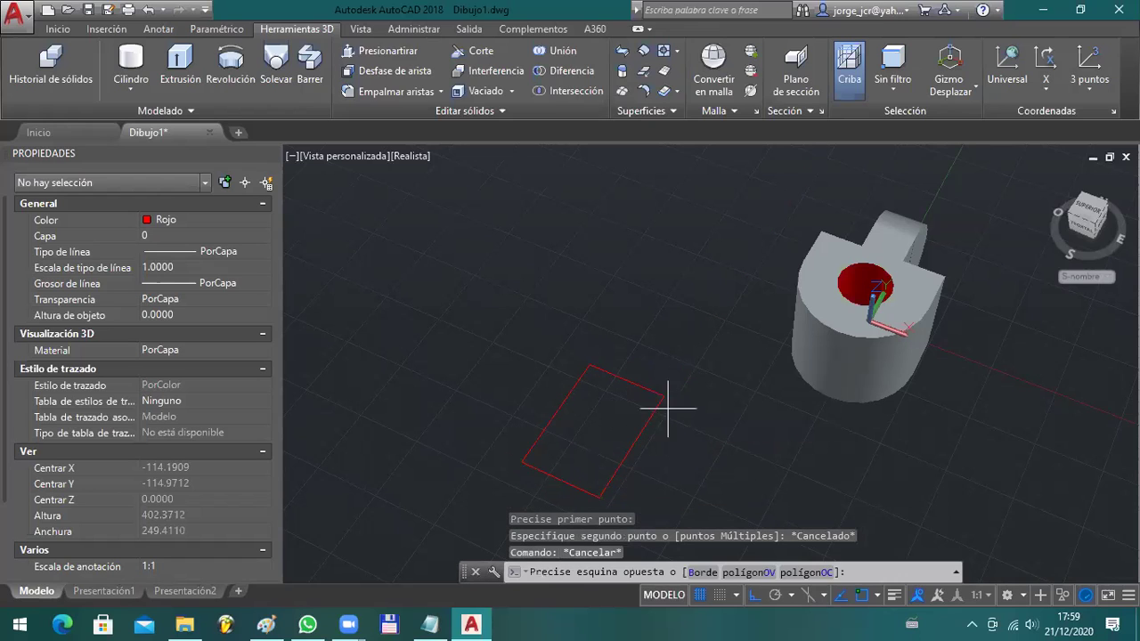
{"action": "left_click", "coordinate": [641, 378]}
{"action": "key", "text": "Return"}
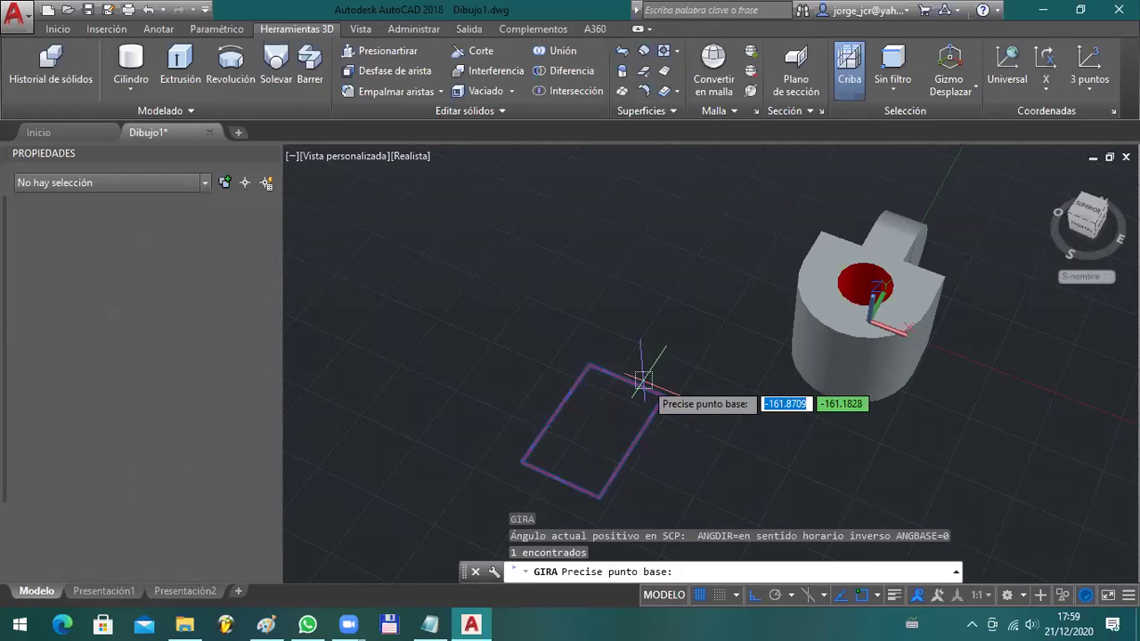
{"action": "left_click", "coordinate": [665, 394]}
{"action": "key", "text": "Escape"}
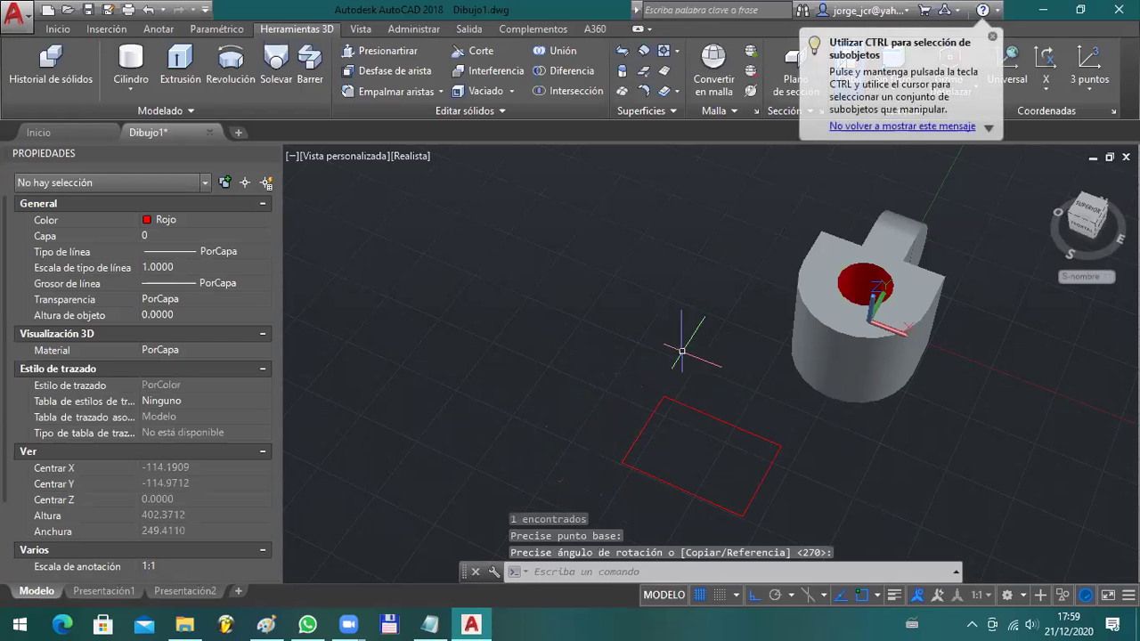
- Extrude the red rectangle upward by 60 to form a box beside the part
{"action": "middle_click_drag", "start_coordinate": [714, 380], "coordinate": [697, 300]}
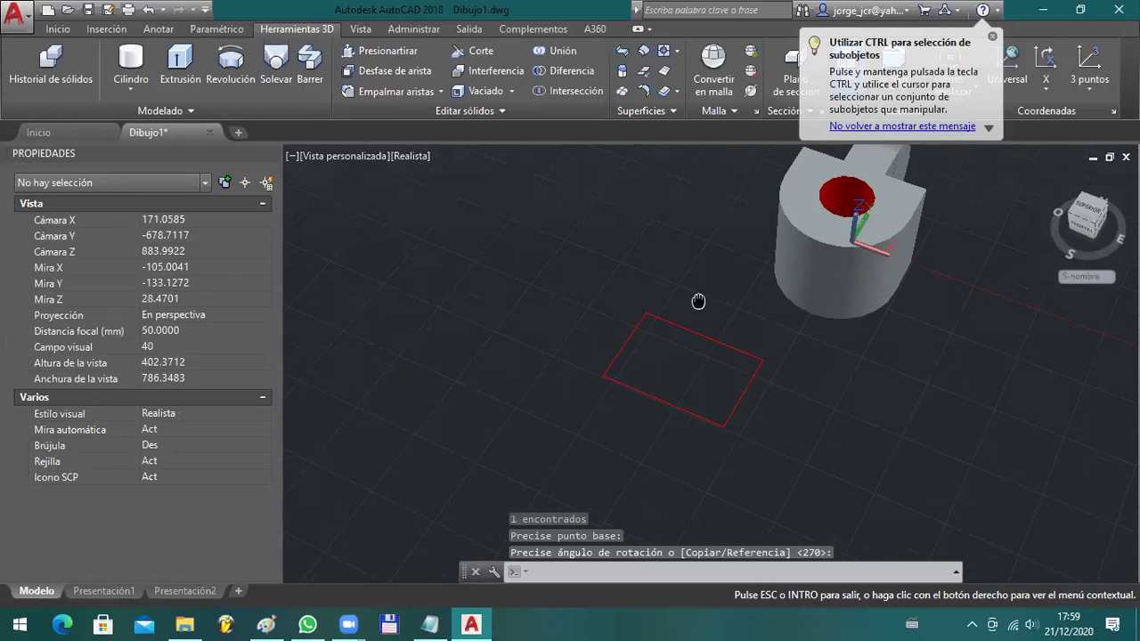
{"action": "left_click", "coordinate": [180, 62]}
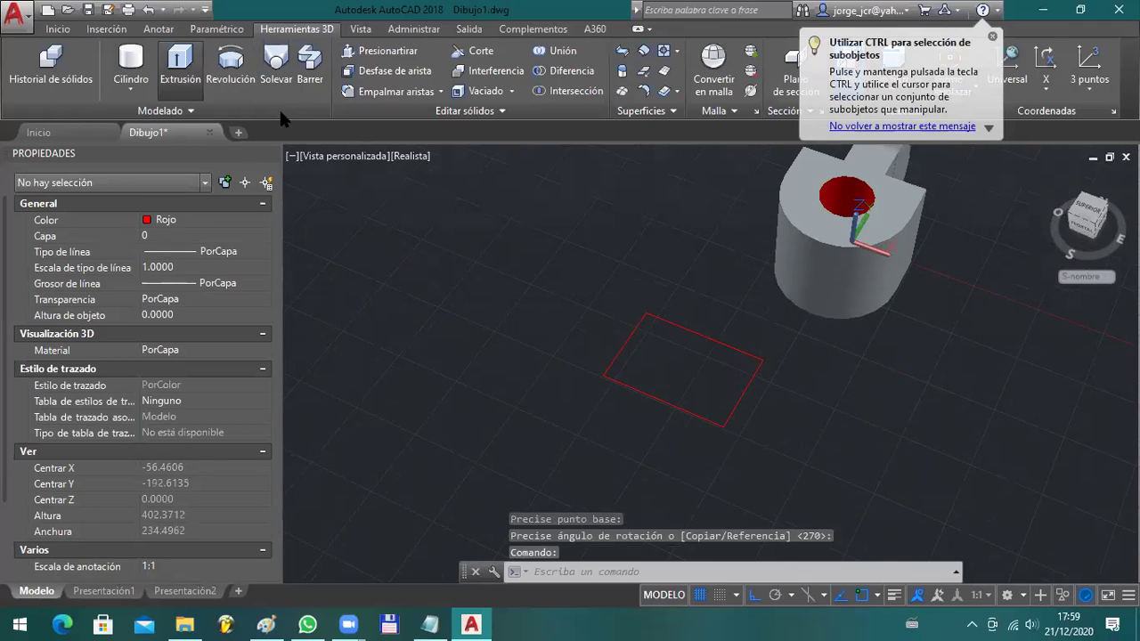
{"action": "left_click", "coordinate": [633, 330]}
{"action": "left_click", "coordinate": [641, 320]}
{"action": "left_click", "coordinate": [641, 319]}
{"action": "key", "text": "Return"}
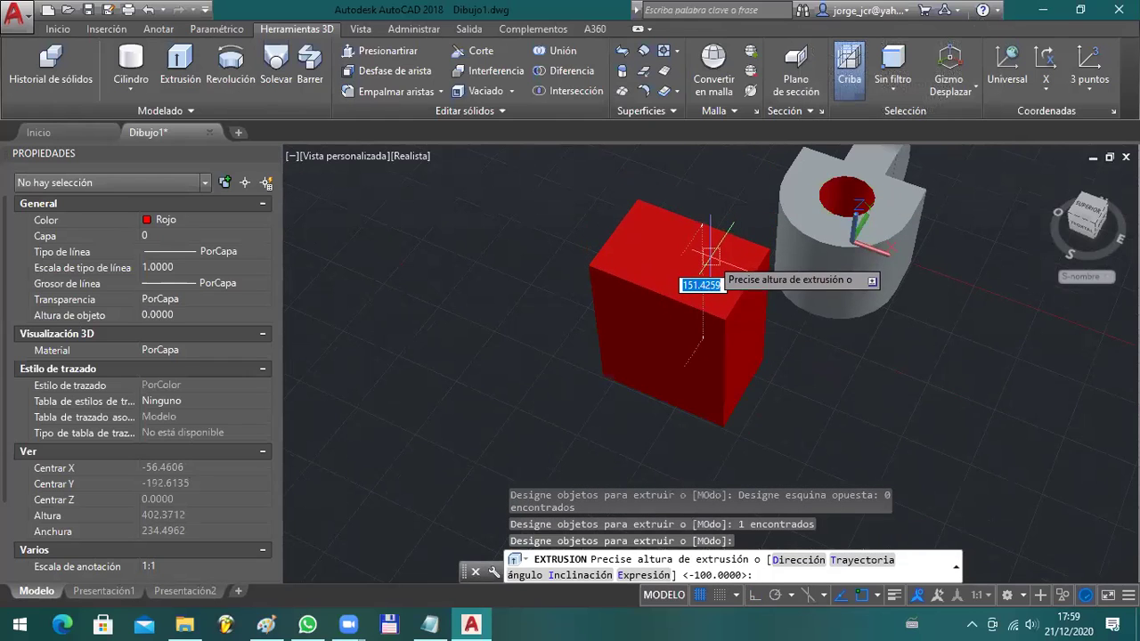
{"action": "type", "text": "60"}
{"action": "key", "text": "Return"}
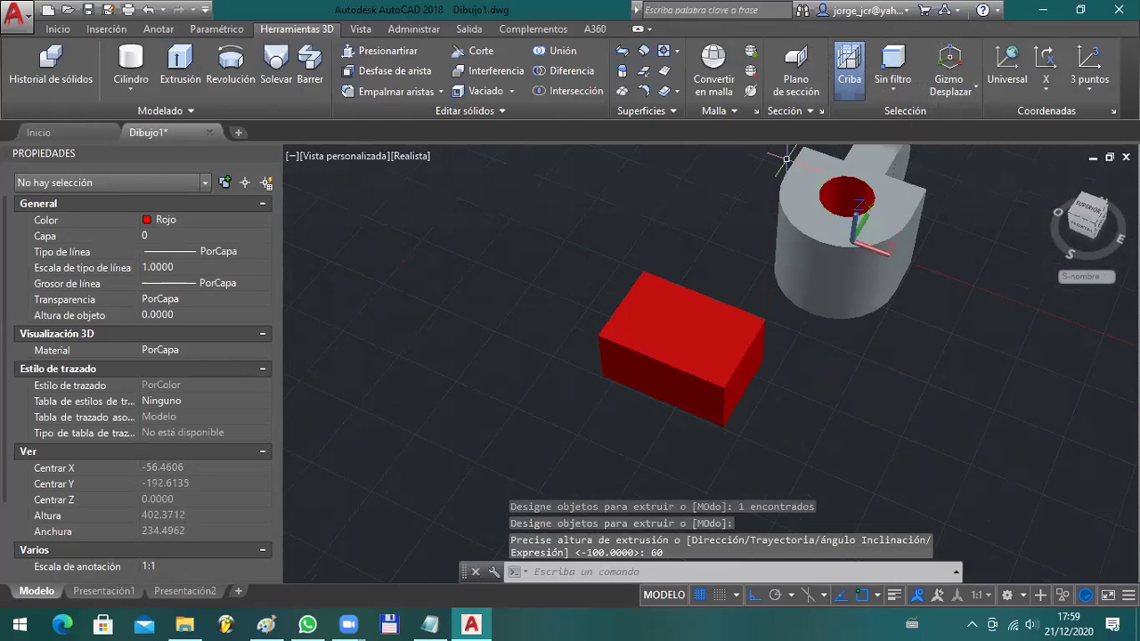
{"action": "middle_click_drag", "start_coordinate": [878, 356], "coordinate": [791, 294]}
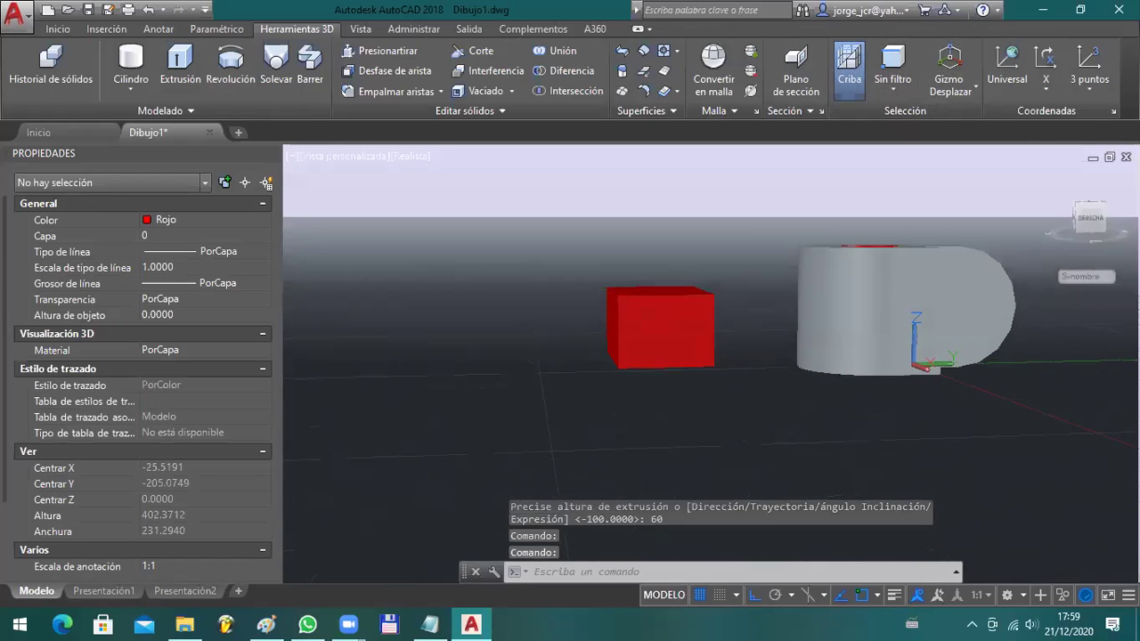
{"action": "middle_click_drag", "start_coordinate": [881, 300], "coordinate": [775, 383], "text": "shift"}
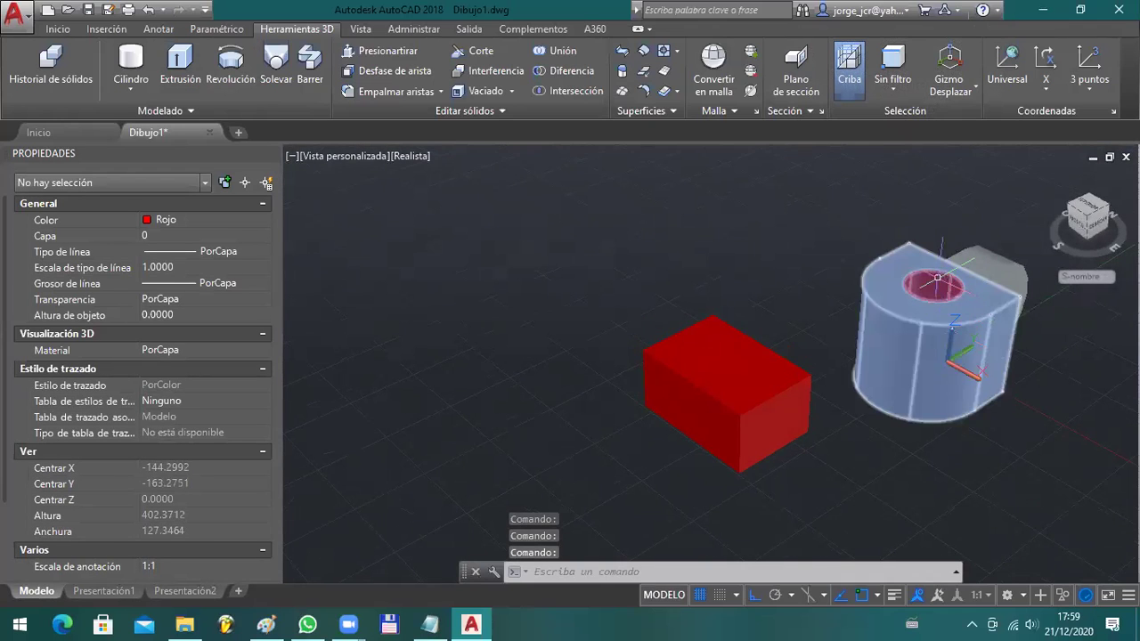
{"action": "type", "text": "l"}
{"action": "key", "text": "Return"}
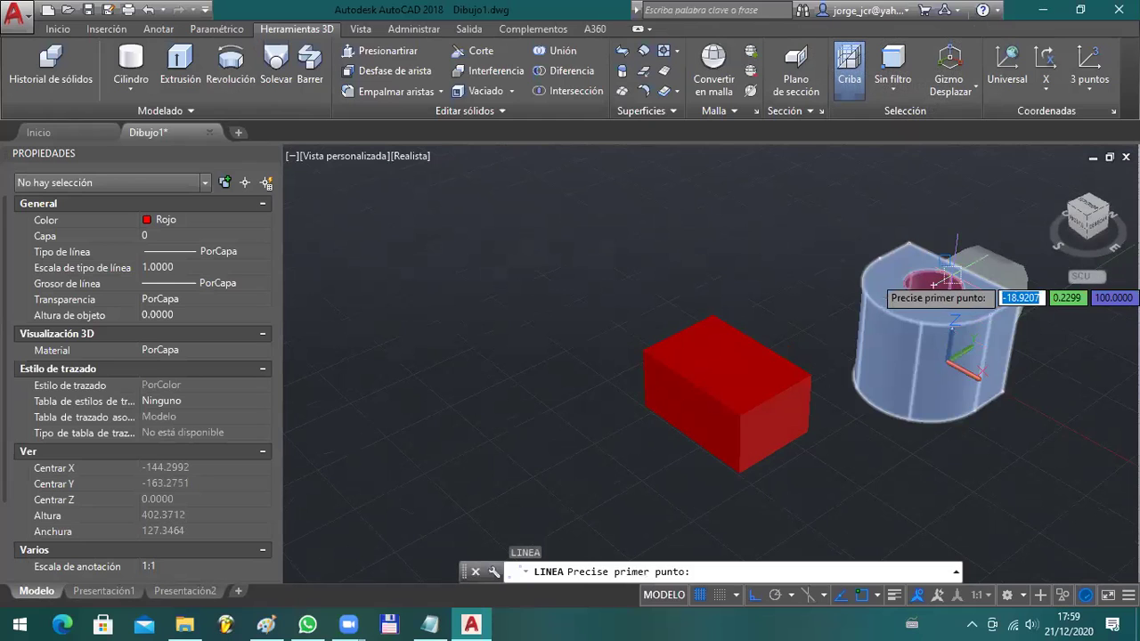
{"action": "type", "text": "MED"}
{"action": "key", "text": "Return"}
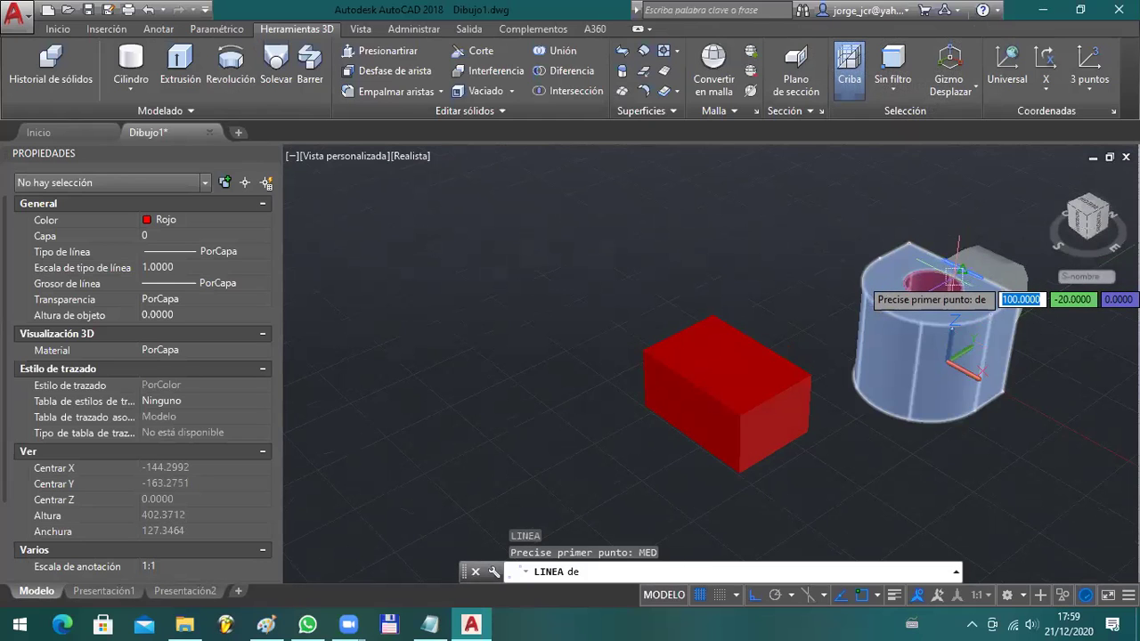
{"action": "middle_click_drag", "start_coordinate": [938, 288], "coordinate": [857, 296], "text": "shift"}
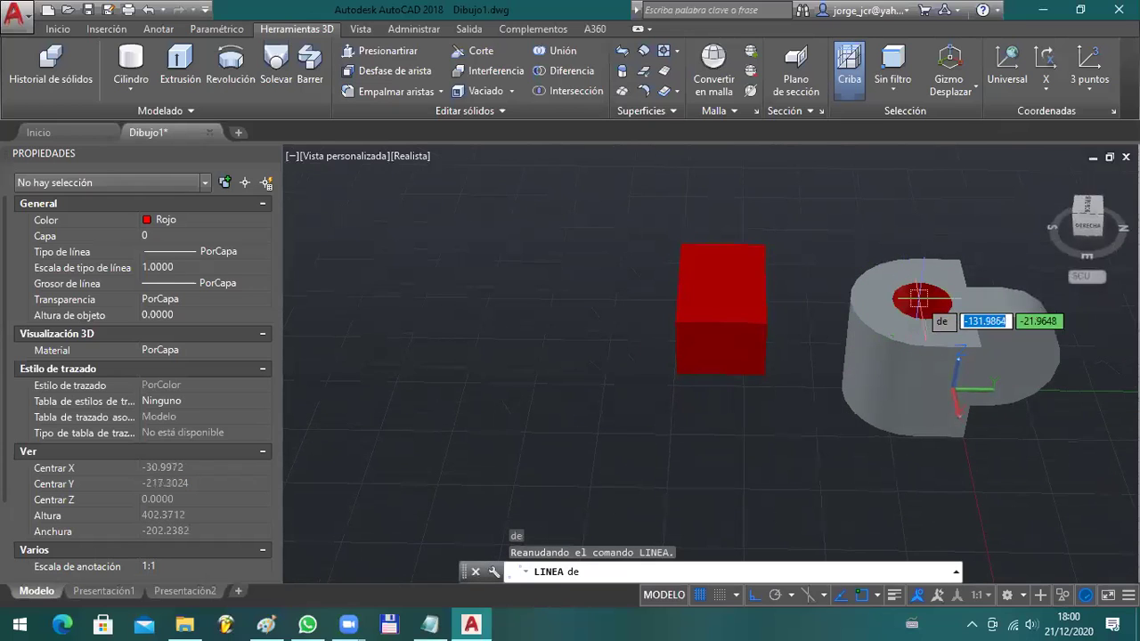
{"action": "left_click", "coordinate": [949, 305]}
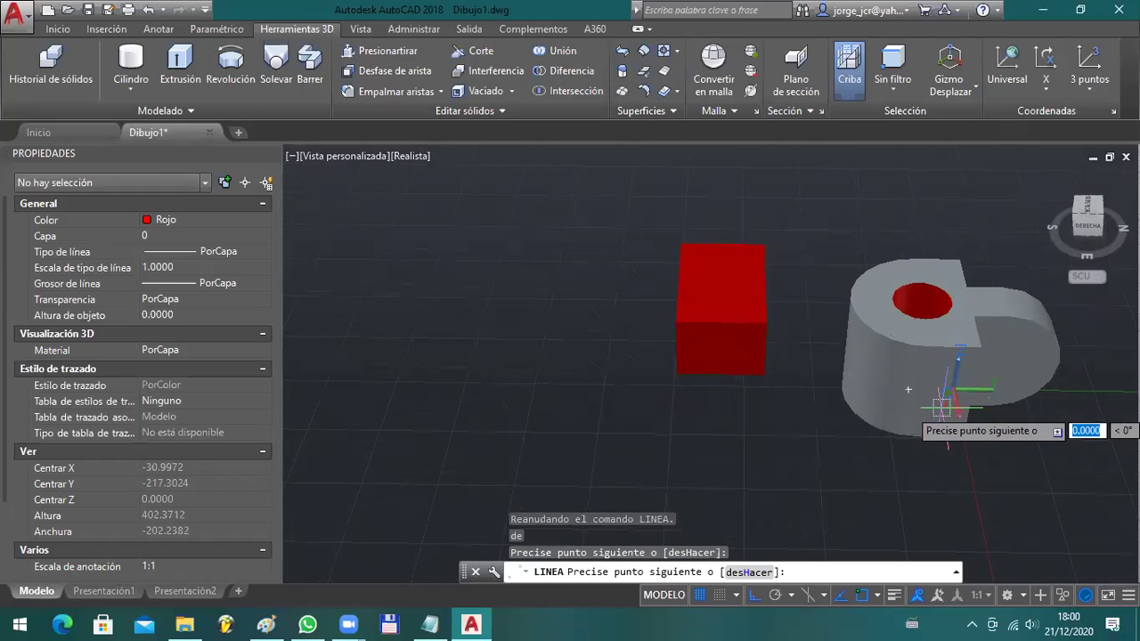
{"action": "key", "text": "Escape"}
{"action": "key", "text": "ctrl+z"}
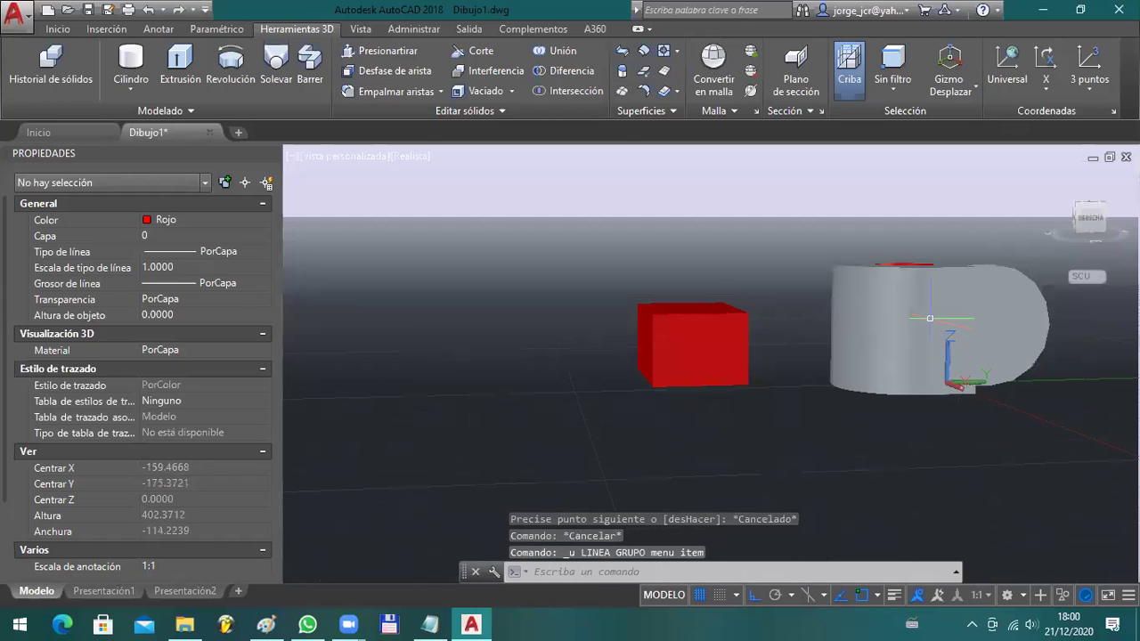
- Check the cutout on the Pieza B drawing in Paint, return to AutoCAD and try a 20-unit guide line from the block's lower corner
{"action": "middle_click_drag", "start_coordinate": [891, 334], "coordinate": [342, 434], "text": "shift"}
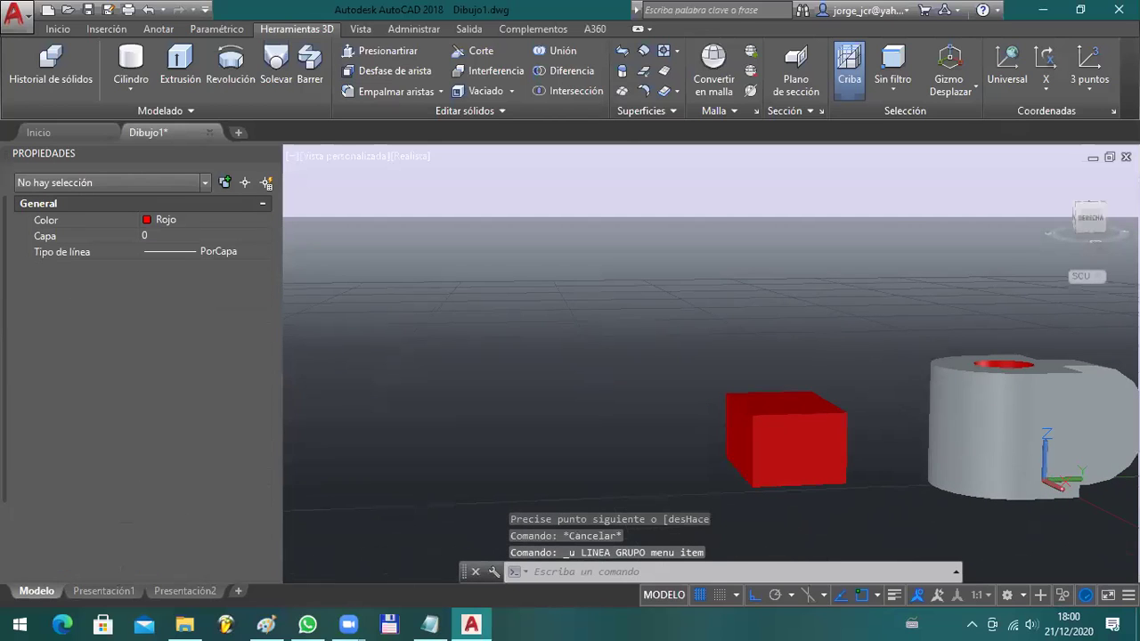
{"action": "left_click", "coordinate": [263, 624]}
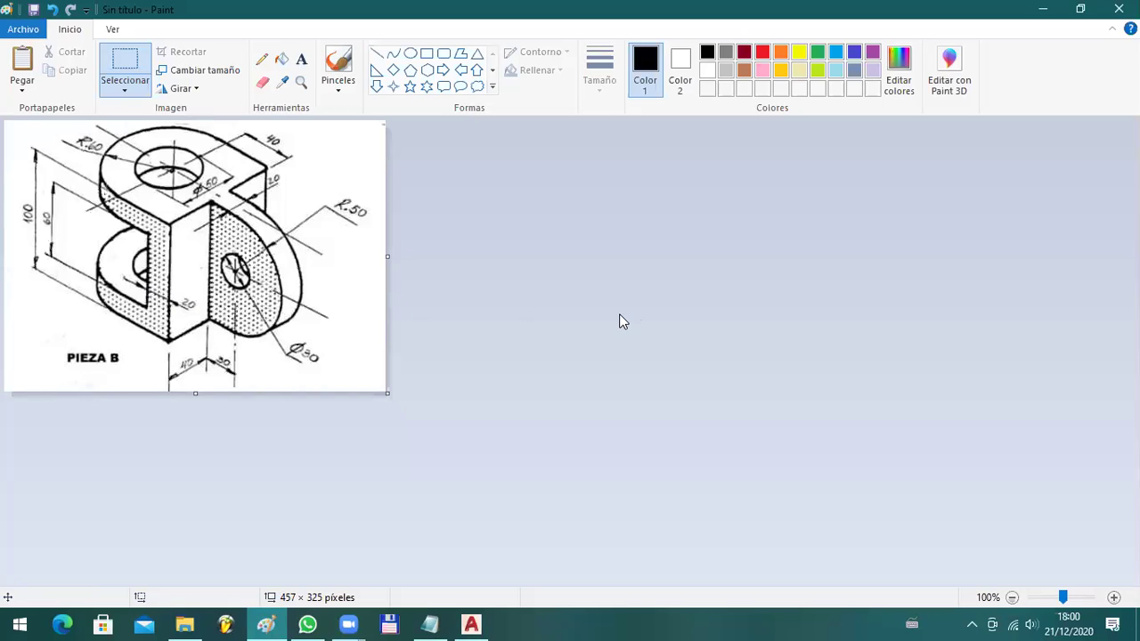
{"action": "key", "text": "alt+Tab"}
{"action": "mouse_move", "coordinate": [593, 415]}
{"action": "middle_mouse_down", "text": "shift"}
{"action": "mouse_move", "coordinate": [846, 392]}
{"action": "mouse_move", "coordinate": [702, 394]}
{"action": "mouse_move", "coordinate": [614, 415]}
{"action": "mouse_move", "coordinate": [739, 383]}
{"action": "middle_mouse_up", "text": "shift"}
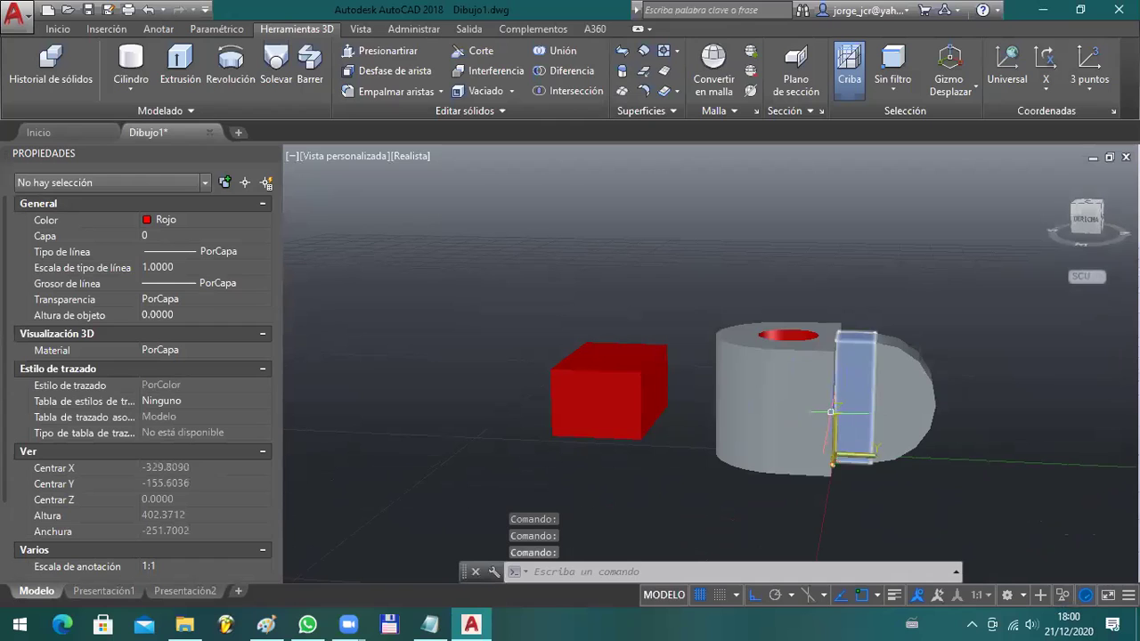
{"action": "type", "text": "l"}
{"action": "key", "text": "Return"}
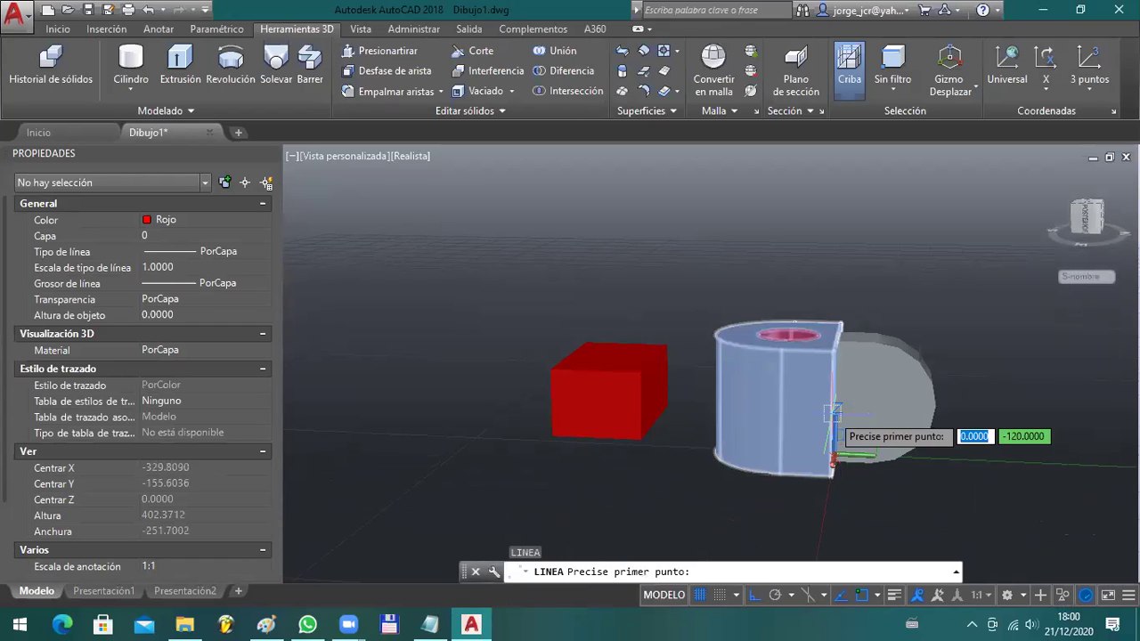
{"action": "left_click", "coordinate": [833, 464]}
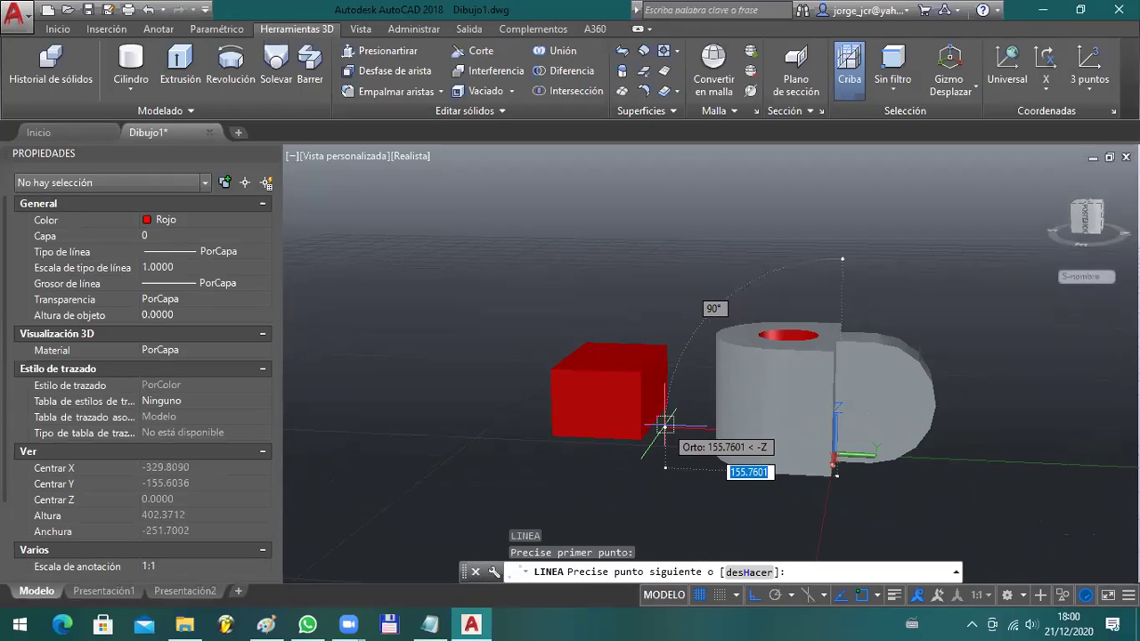
{"action": "key", "text": "F8"}
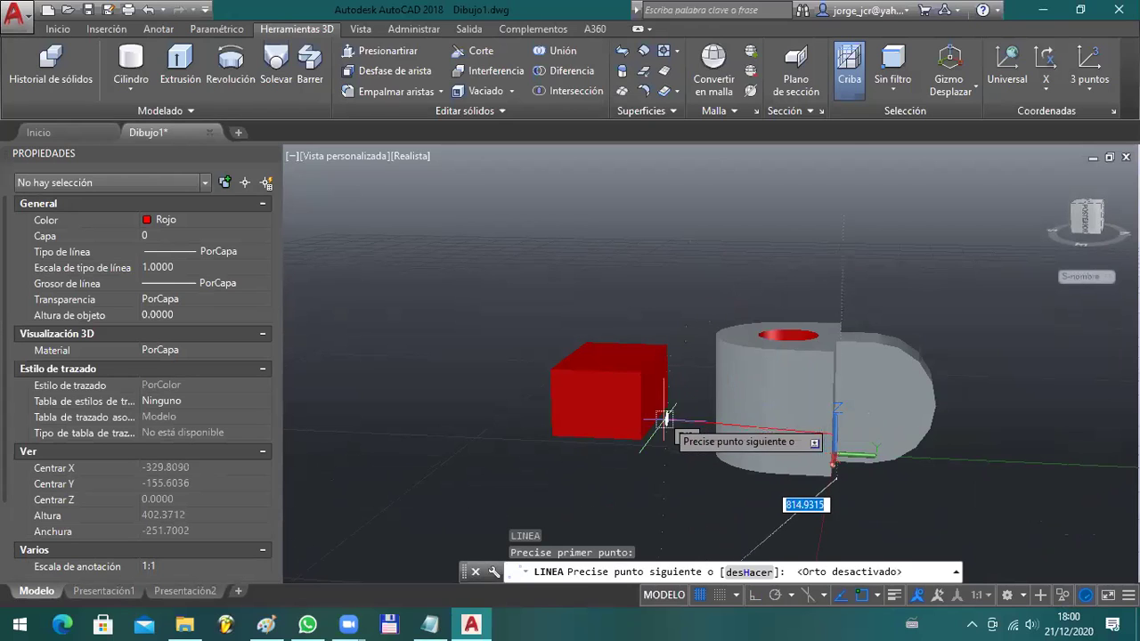
{"action": "key", "text": "F8"}
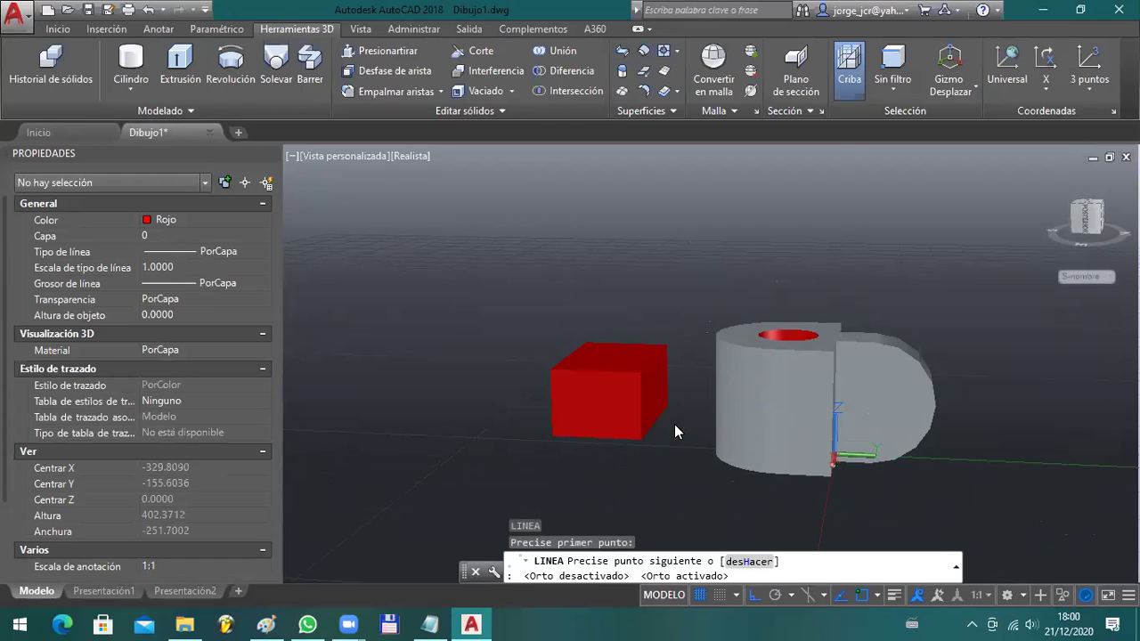
{"action": "type", "text": "20"}
{"action": "key", "text": "Return"}
{"action": "key", "text": "Escape"}
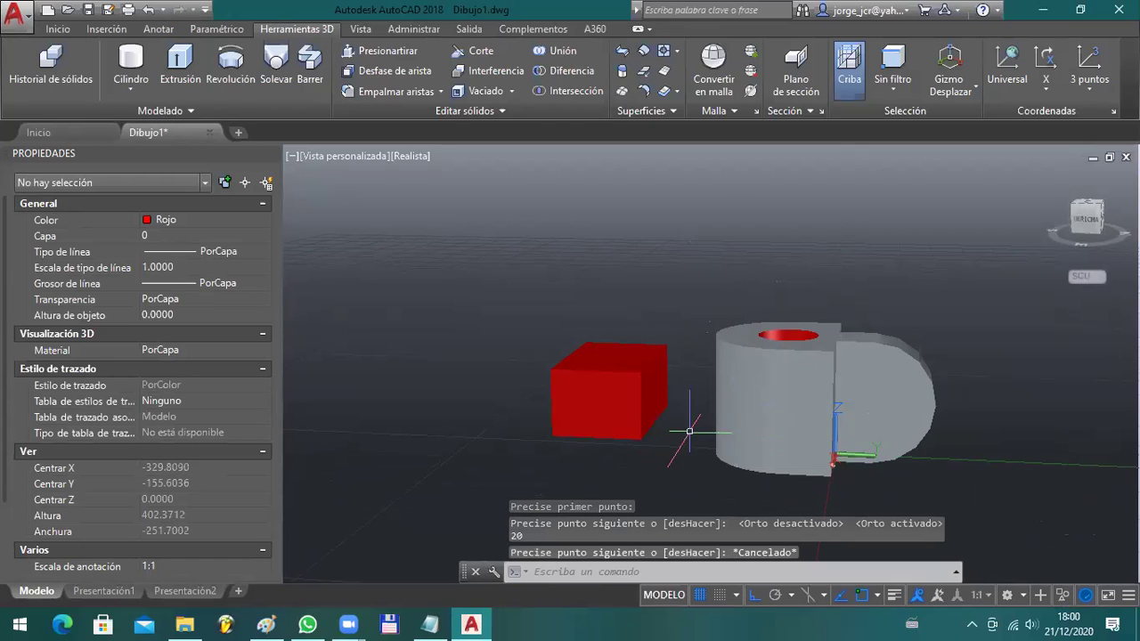
- Select the new guide line at the block's lower corner and inspect its position
{"action": "left_click", "coordinate": [690, 408]}
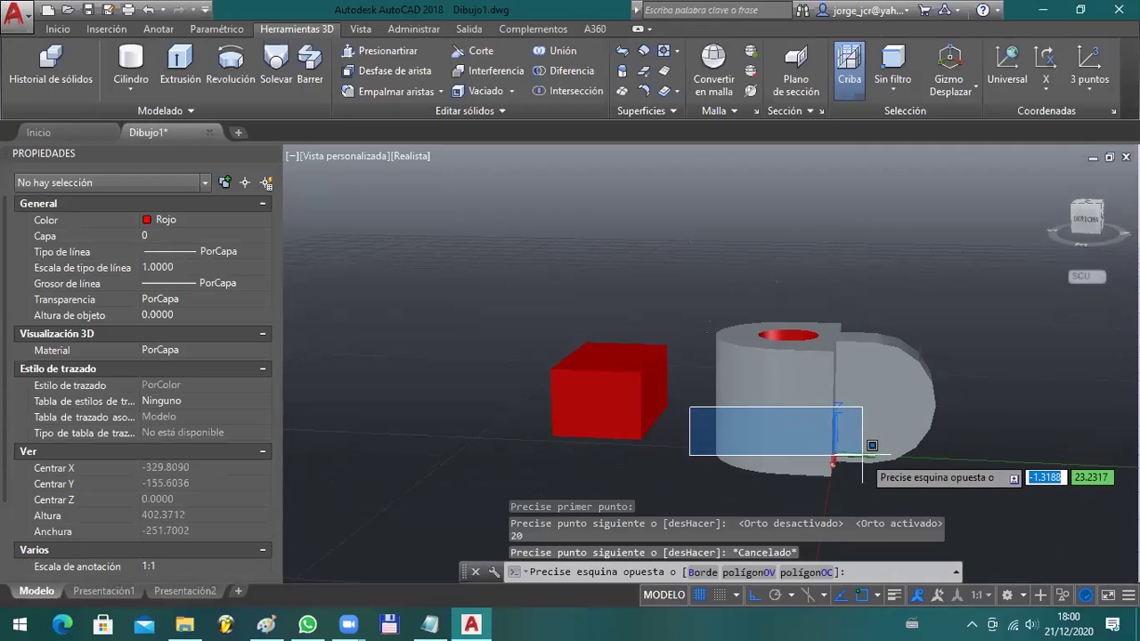
{"action": "left_click", "coordinate": [862, 455]}
{"action": "key", "text": "Escape"}
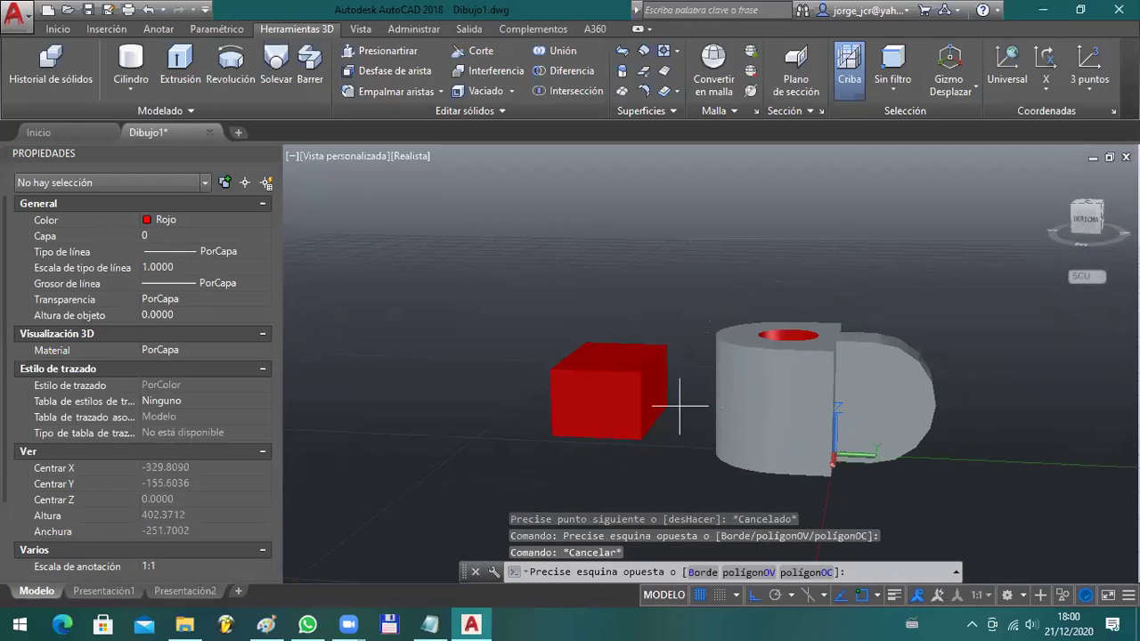
{"action": "left_click", "coordinate": [871, 472]}
{"action": "middle_click_drag", "start_coordinate": [842, 474], "coordinate": [758, 338], "text": "shift"}
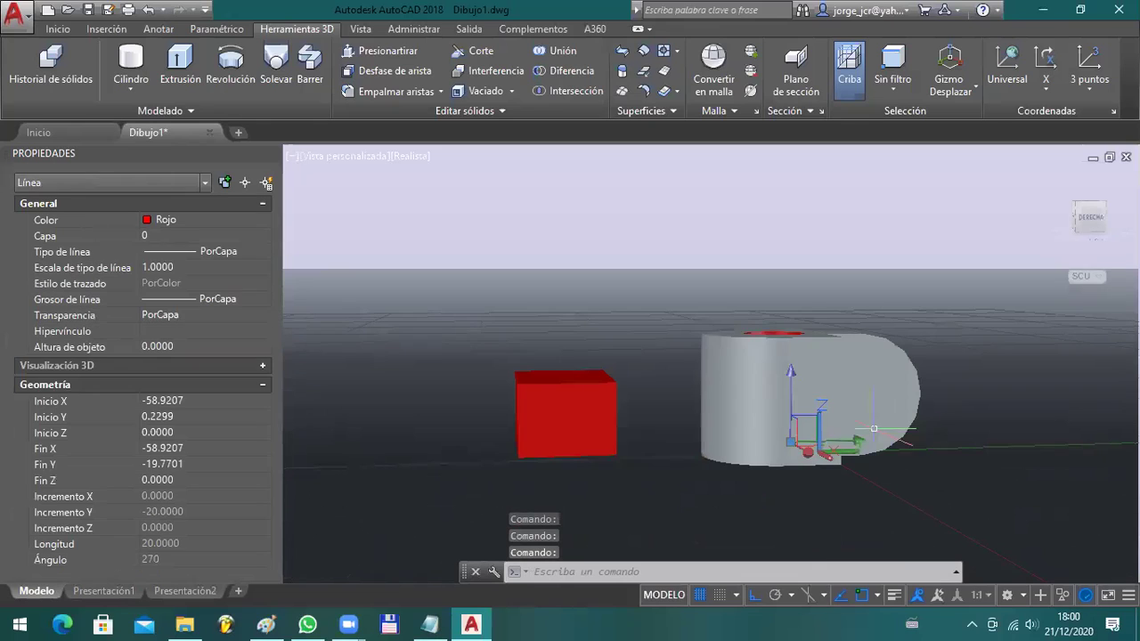
{"action": "left_click", "coordinate": [745, 337]}
- Draw a 20-unit guide line from the midpoint of the block's vertical edge, along its flat side toward the rounded end
{"action": "middle_click_drag", "start_coordinate": [800, 398], "coordinate": [781, 418], "text": "shift"}
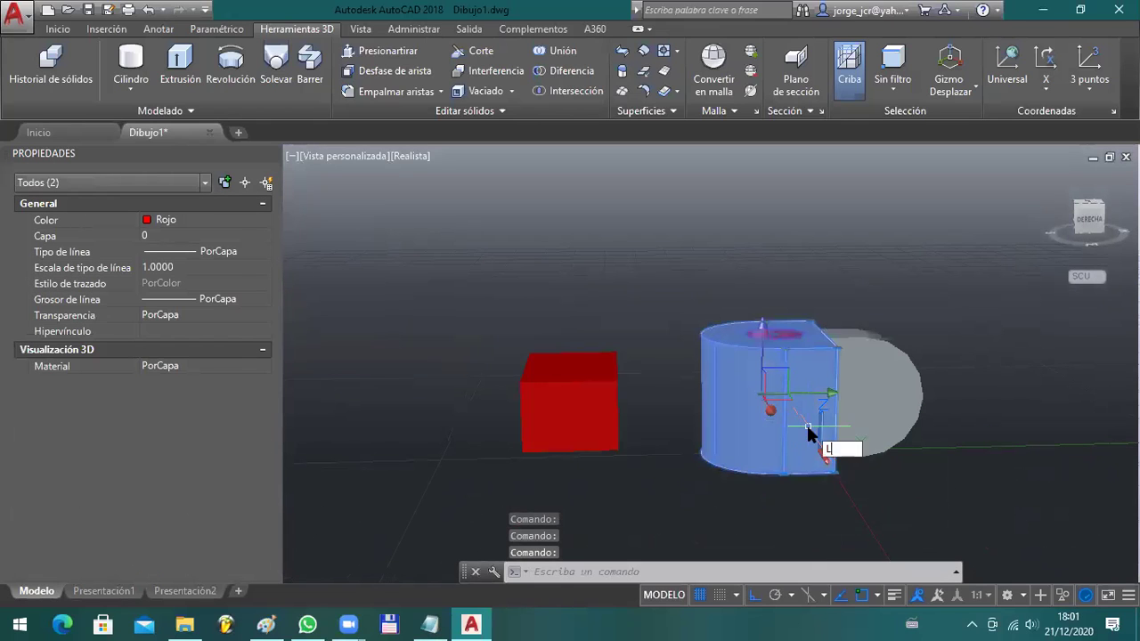
{"action": "key", "text": "Return"}
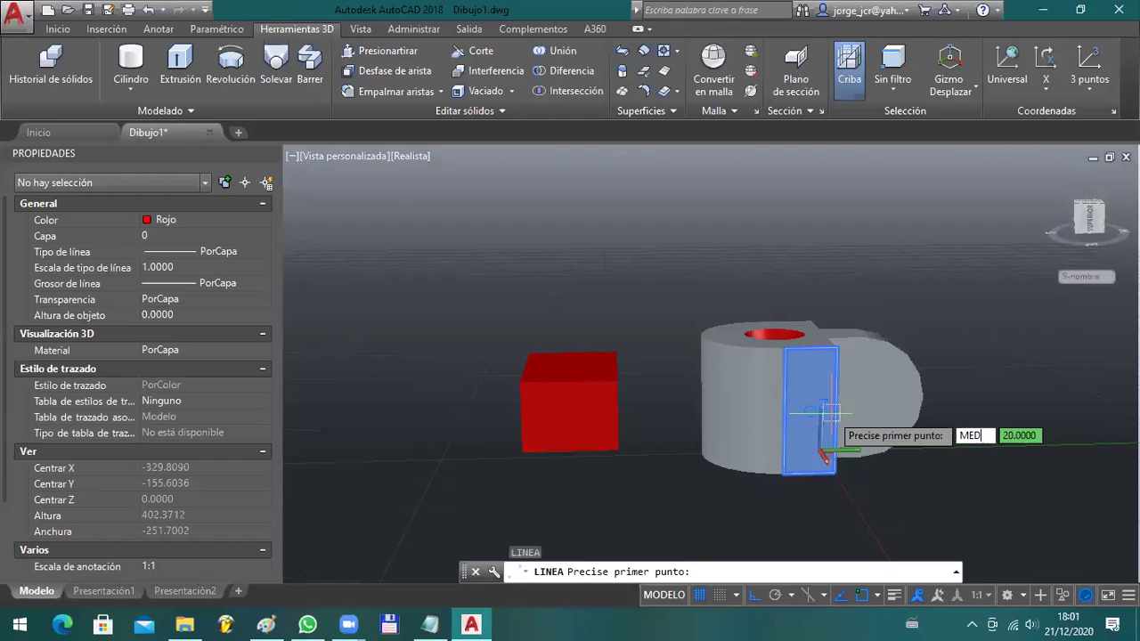
{"action": "type", "text": "MED"}
{"action": "key", "text": "Return"}
{"action": "left_click", "coordinate": [824, 414]}
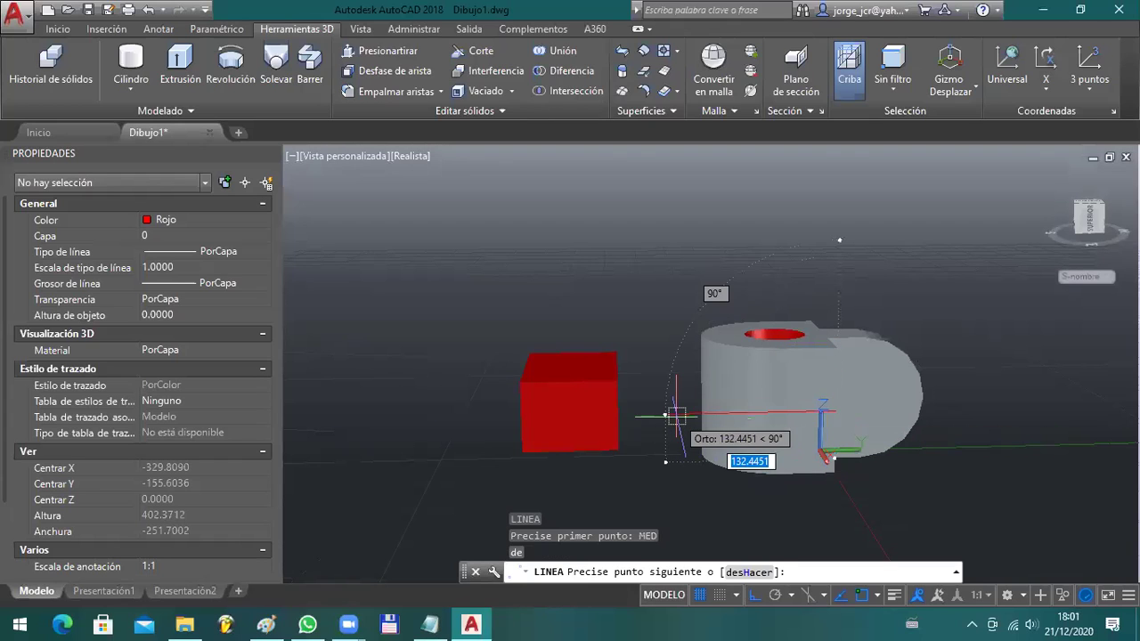
{"action": "type", "text": "20"}
{"action": "key", "text": "Return"}
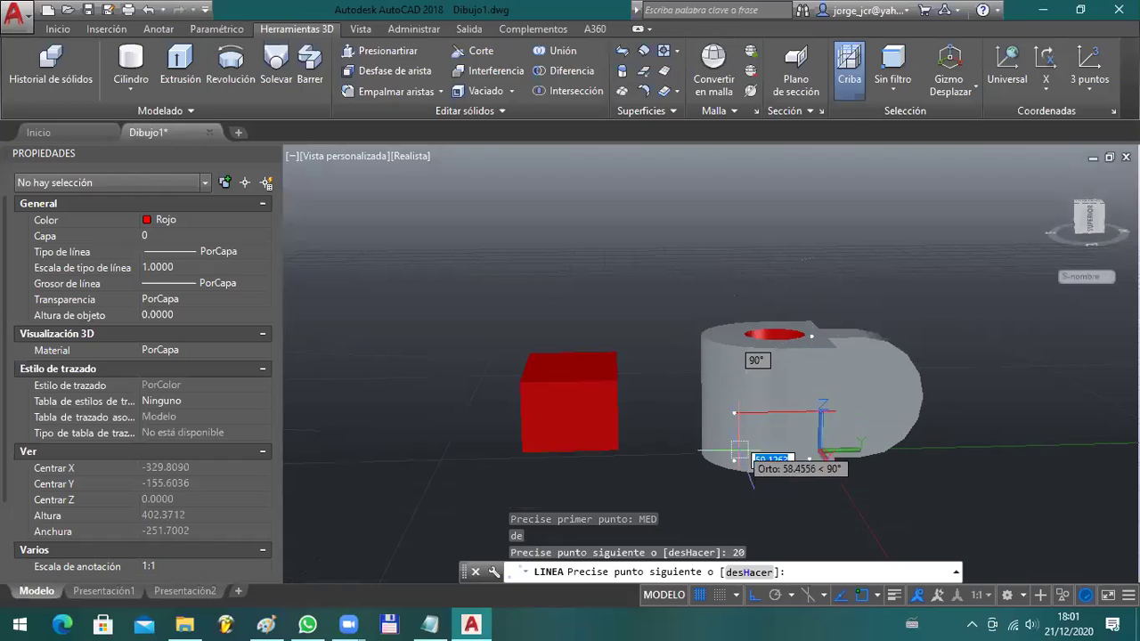
{"action": "key", "text": "Escape"}
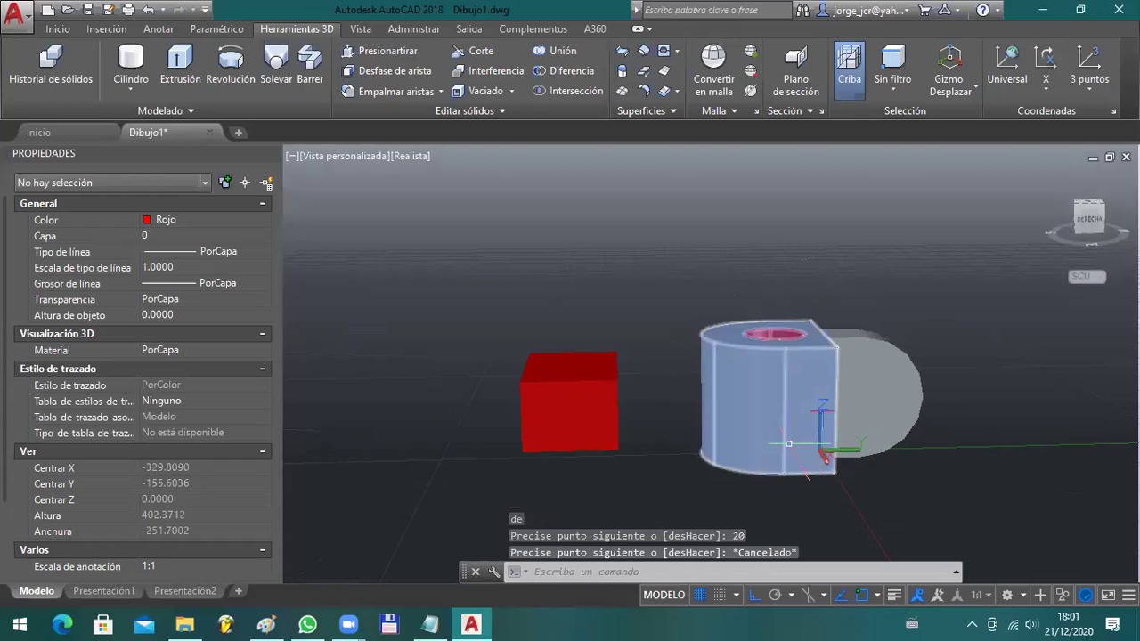
- Move the red box by the midpoint of its near vertical edge onto the guide line's free end
{"action": "middle_click_drag", "start_coordinate": [790, 442], "coordinate": [739, 459], "text": "shift"}
{"action": "left_click", "coordinate": [634, 278]}
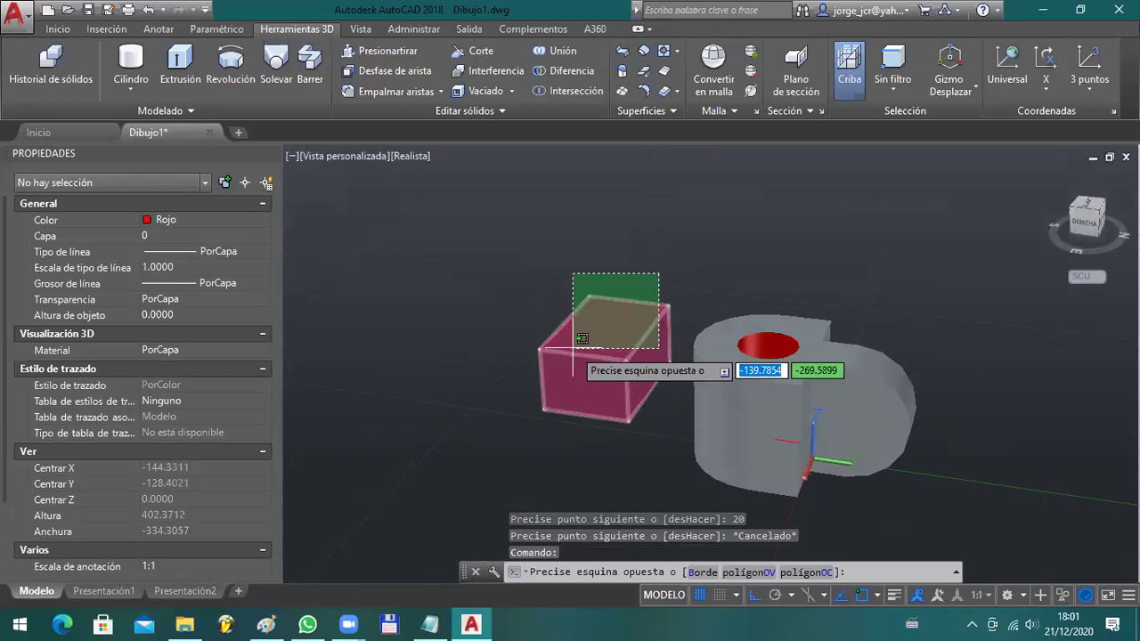
{"action": "left_click", "coordinate": [573, 348]}
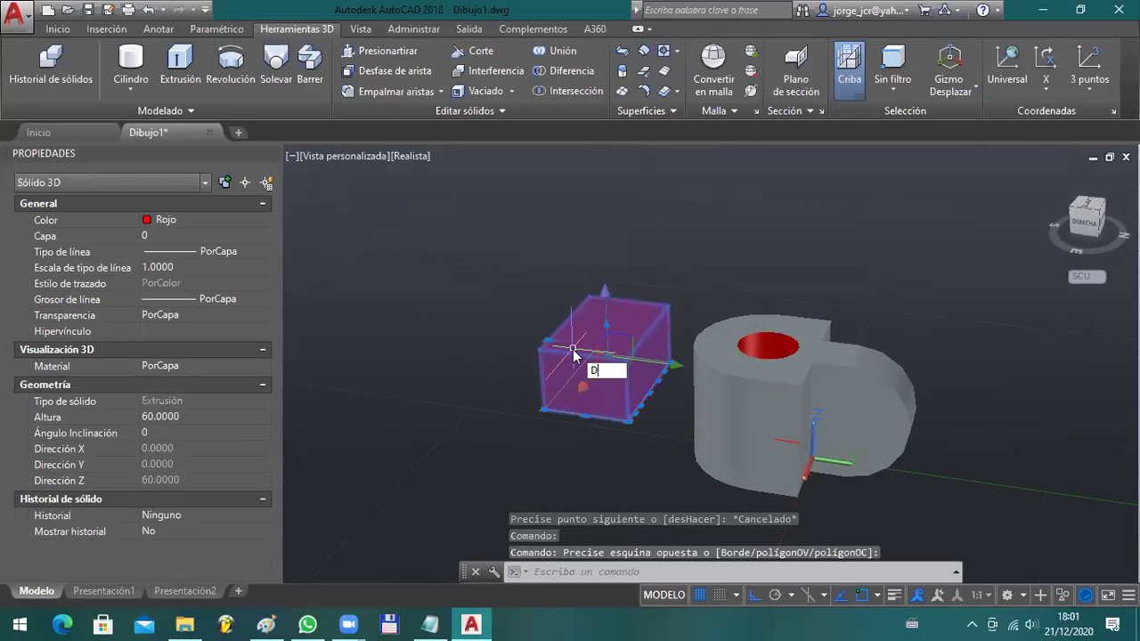
{"action": "key", "text": "Return"}
{"action": "type", "text": "ME"}
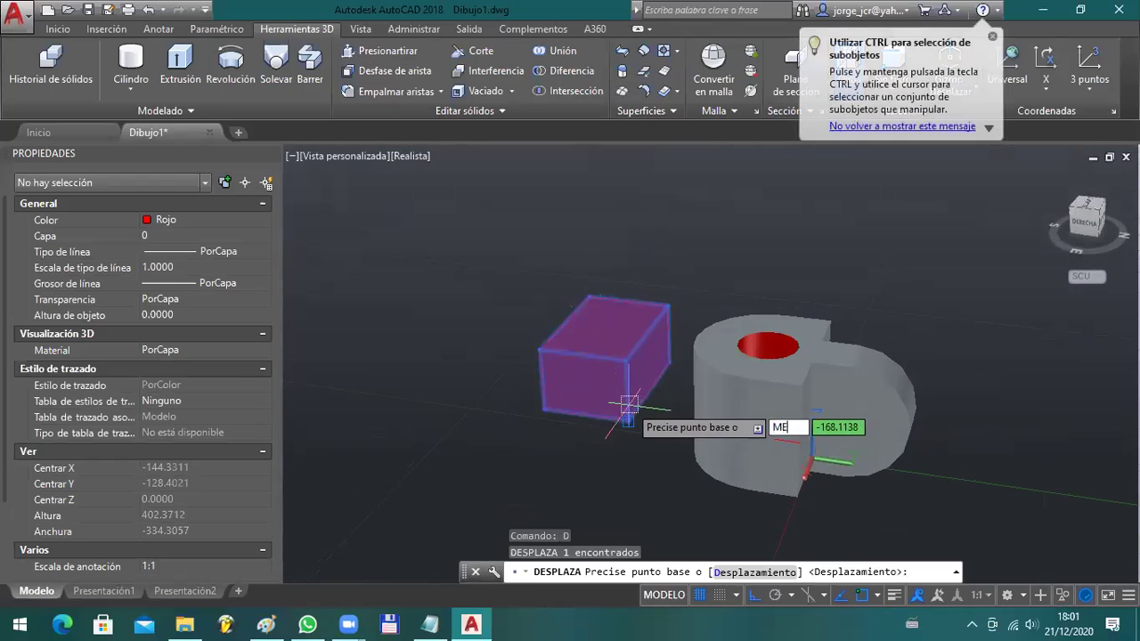
{"action": "type", "text": "D"}
{"action": "key", "text": "Return"}
{"action": "left_click", "coordinate": [629, 391]}
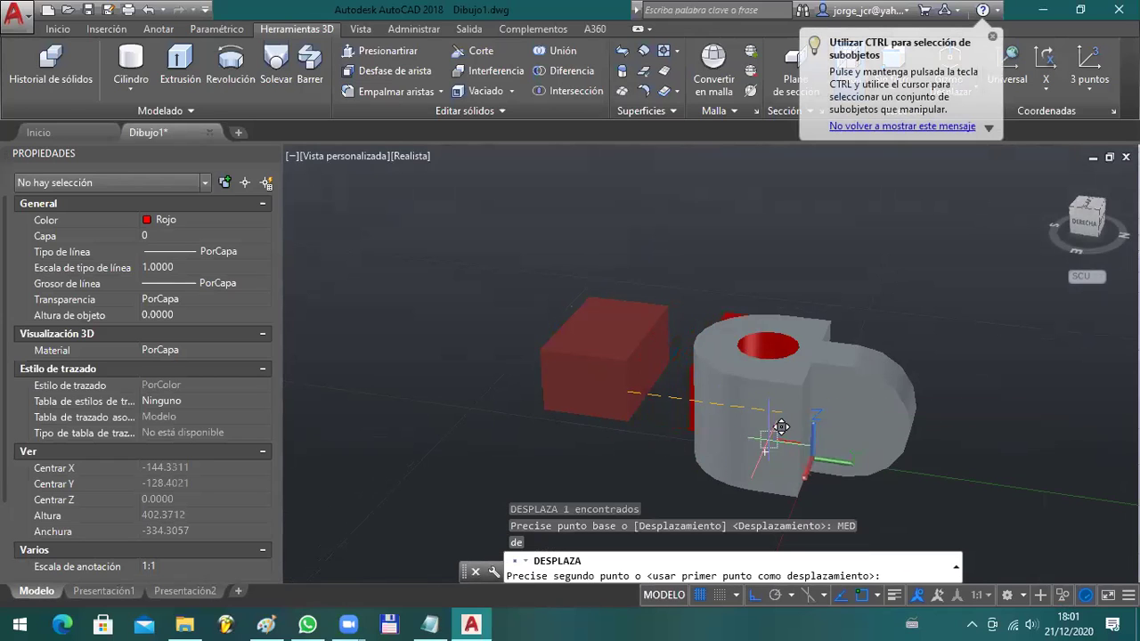
{"action": "left_click", "coordinate": [773, 443]}
- Subtract the red box from the rounded block to cut the slot
{"action": "middle_click_drag", "start_coordinate": [928, 446], "coordinate": [802, 401], "text": "shift"}
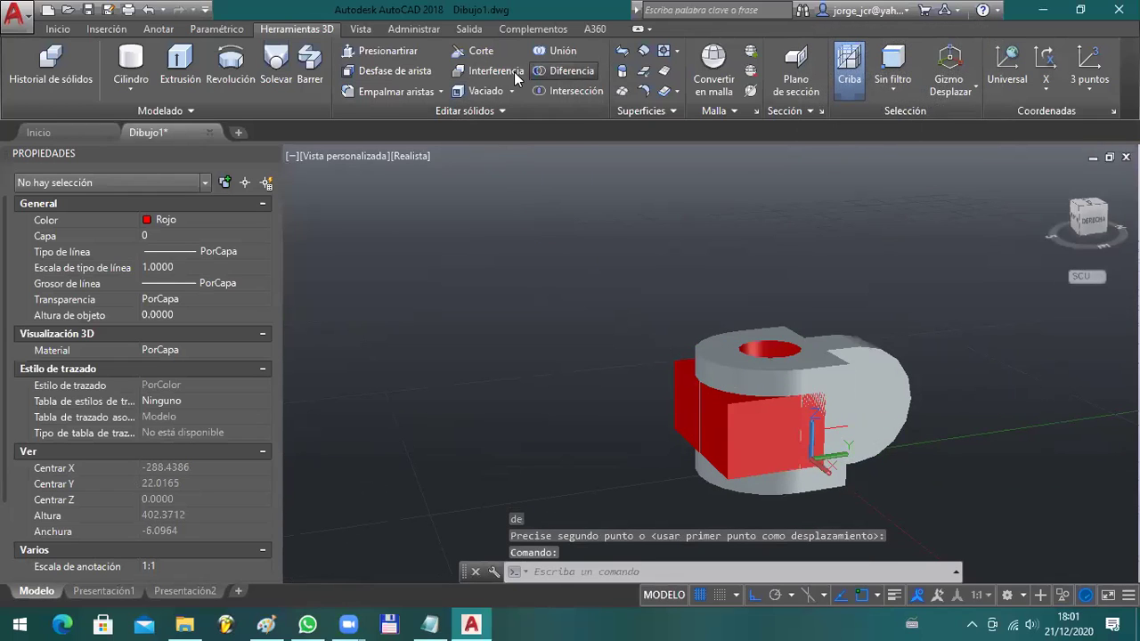
{"action": "left_click", "coordinate": [566, 71]}
{"action": "left_click", "coordinate": [745, 375]}
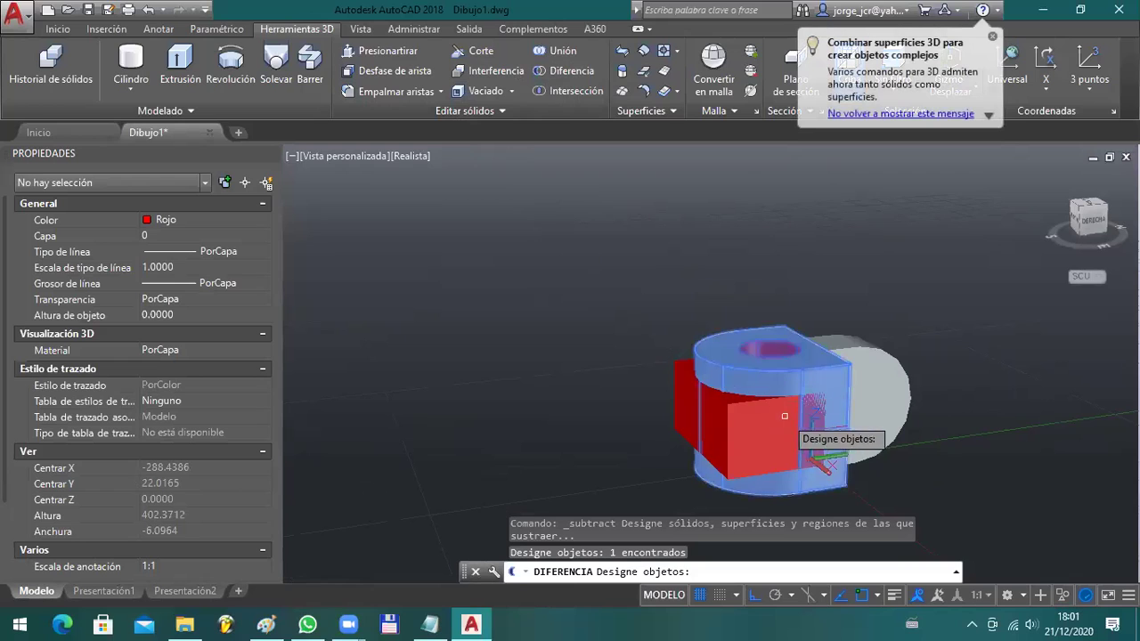
{"action": "key", "text": "Return"}
{"action": "left_click", "coordinate": [736, 406]}
{"action": "key", "text": "Return"}
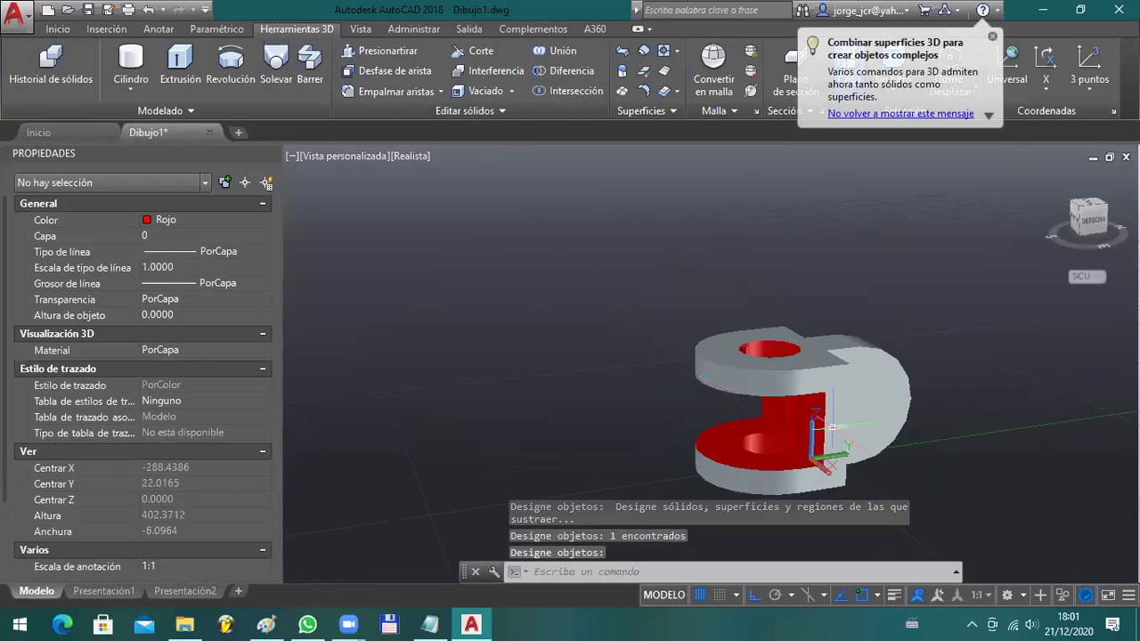
- Delete the 20-unit guide line left beside the slot
{"action": "left_click", "coordinate": [831, 427]}
{"action": "key", "text": "Escape"}
{"action": "key", "text": "Escape"}
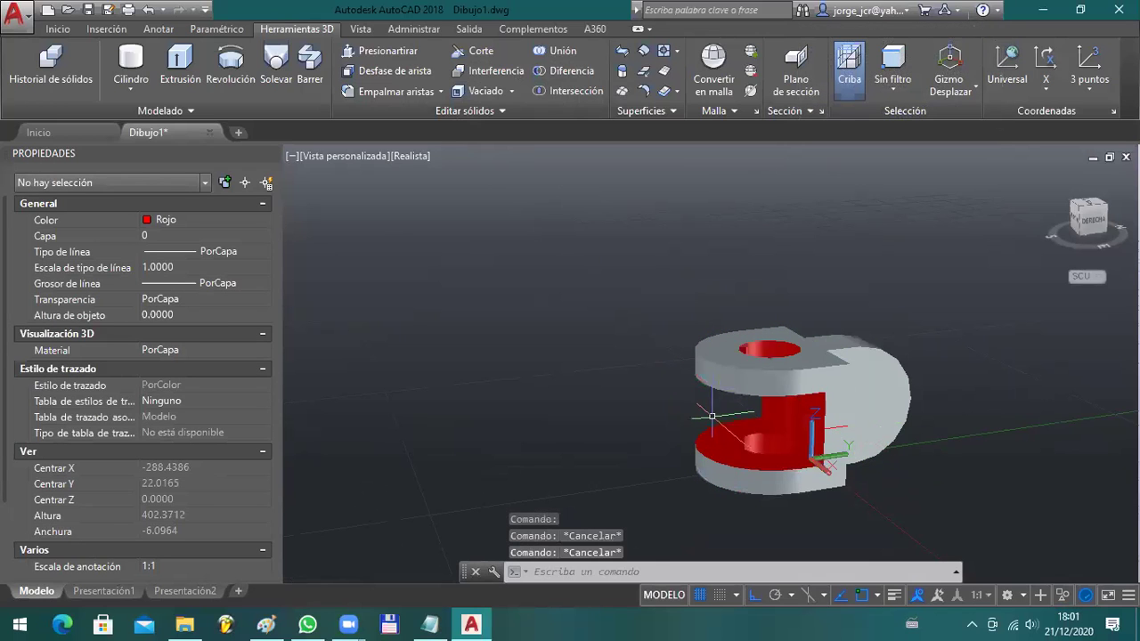
{"action": "left_click", "coordinate": [712, 416]}
{"action": "left_click", "coordinate": [816, 460]}
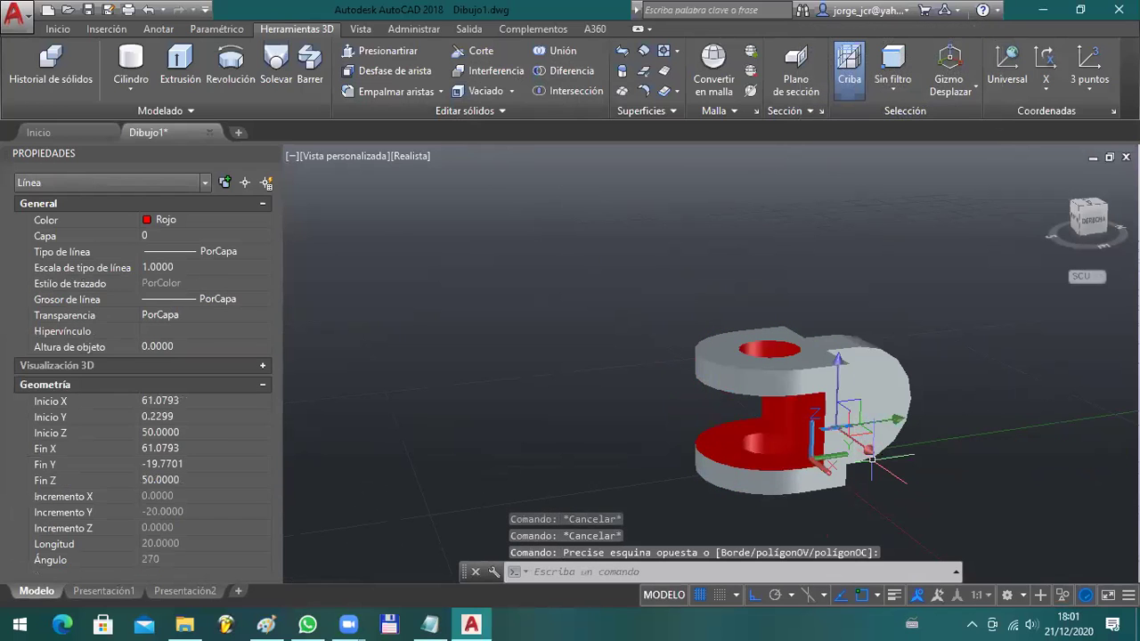
{"action": "key", "text": "Delete"}
- Examine the rounded lug and its hole on the Pieza B drawing in Paint and compare them with the AutoCAD model
{"action": "middle_click_drag", "start_coordinate": [901, 485], "coordinate": [863, 403], "text": "shift"}
{"action": "middle_click_drag", "start_coordinate": [833, 492], "coordinate": [799, 472], "text": "shift"}
{"action": "key", "text": "alt+Tab"}
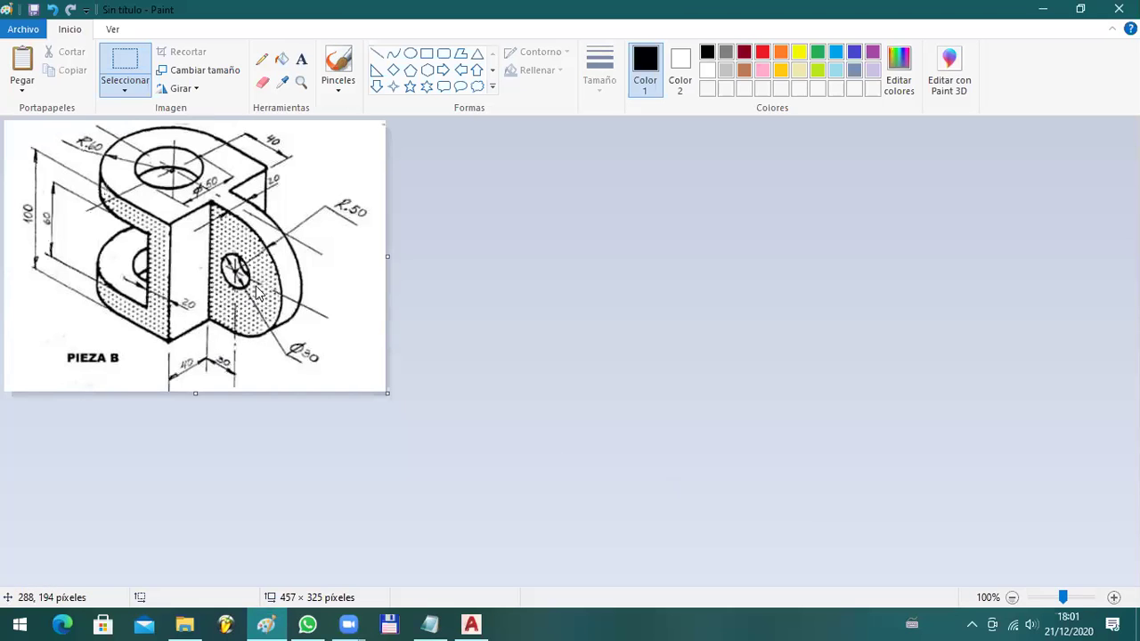
{"action": "key", "text": "alt+Tab"}
{"action": "key", "text": "alt+Tab"}
{"action": "key", "text": "alt+Tab"}
{"action": "mouse_move", "coordinate": [887, 446]}
{"action": "middle_mouse_down", "text": "shift"}
{"action": "mouse_move", "coordinate": [672, 511]}
{"action": "mouse_move", "coordinate": [701, 469]}
{"action": "mouse_move", "coordinate": [603, 537]}
{"action": "mouse_move", "coordinate": [641, 519]}
{"action": "middle_mouse_up", "text": "shift"}
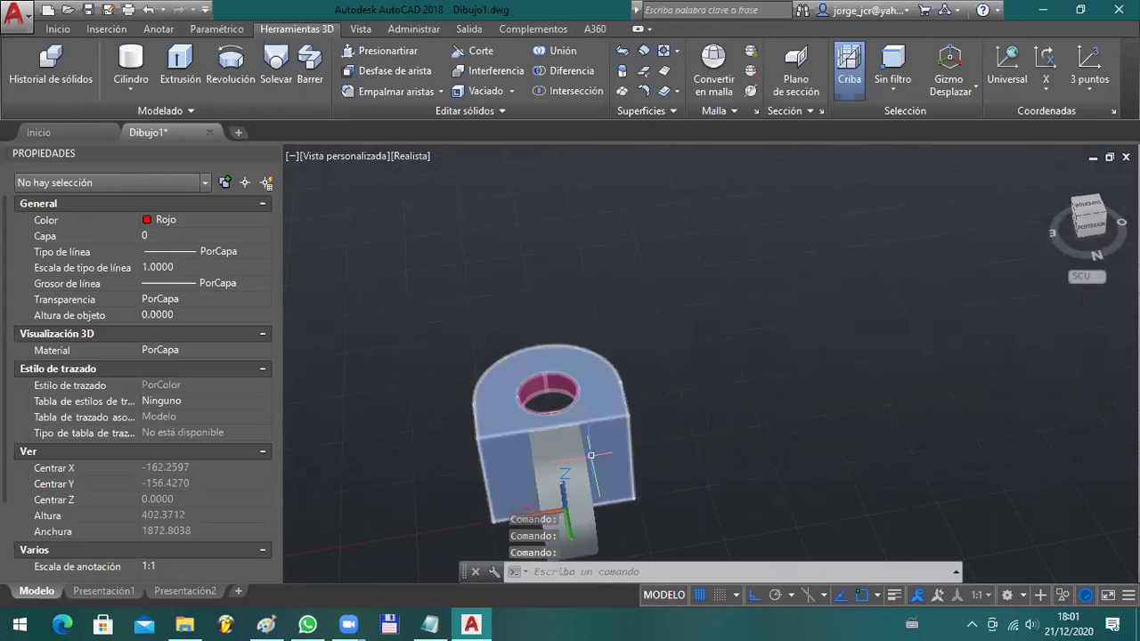
{"action": "middle_click_drag", "start_coordinate": [636, 462], "coordinate": [838, 370], "text": "shift"}
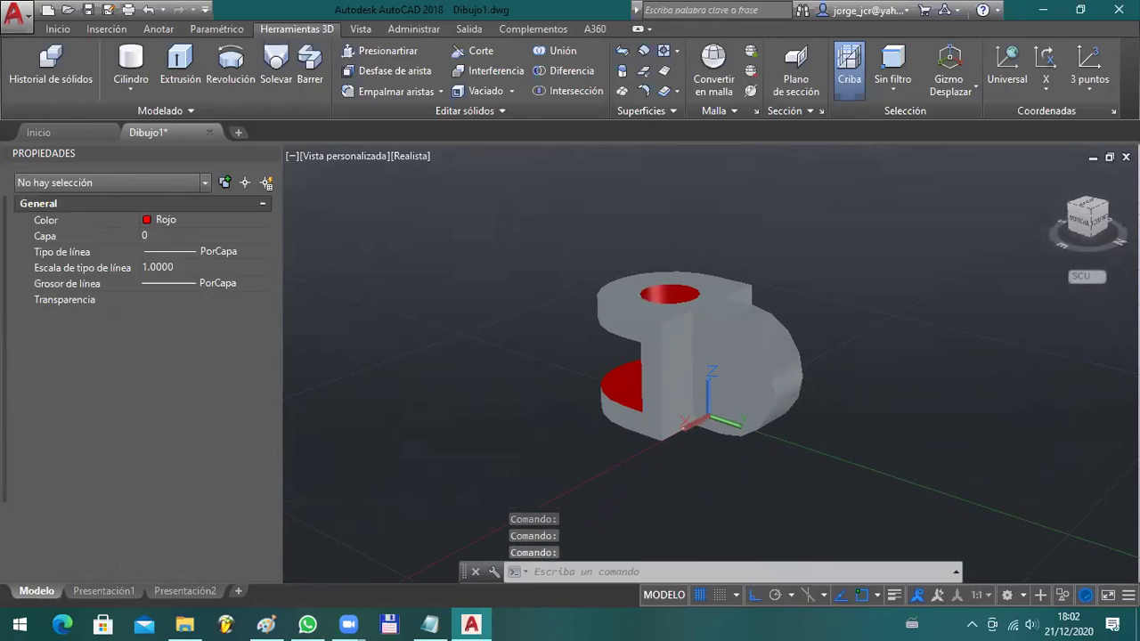
- Create a red cylinder with radius 15 and height 40 in the empty space beside the part
{"action": "left_click", "coordinate": [131, 61]}
{"action": "left_click", "coordinate": [393, 431]}
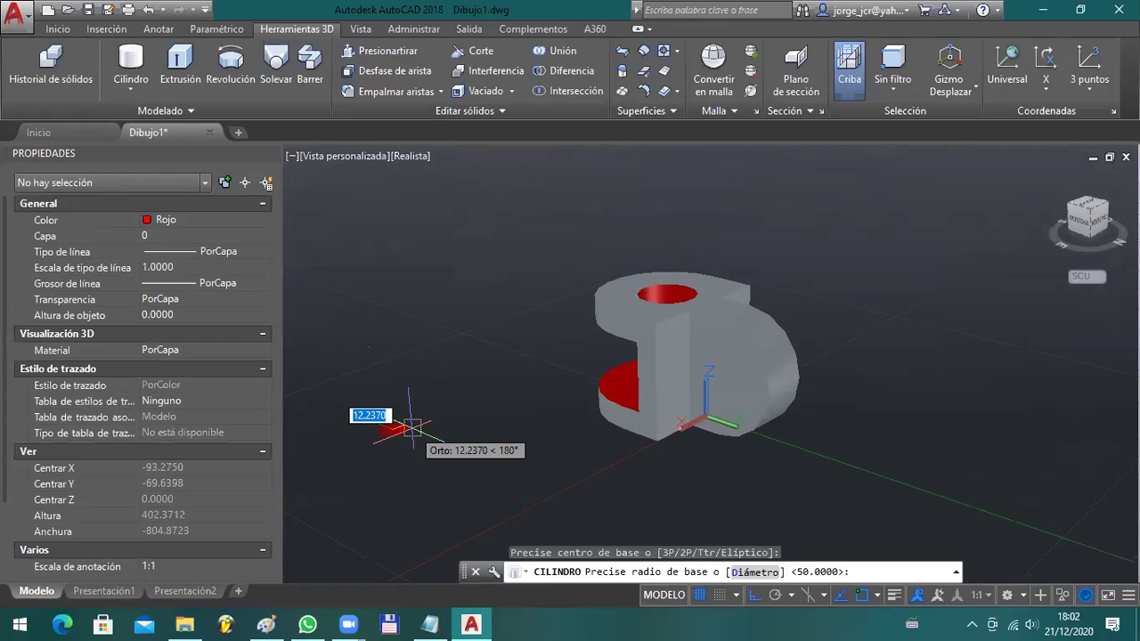
{"action": "key", "text": "alt+Tab"}
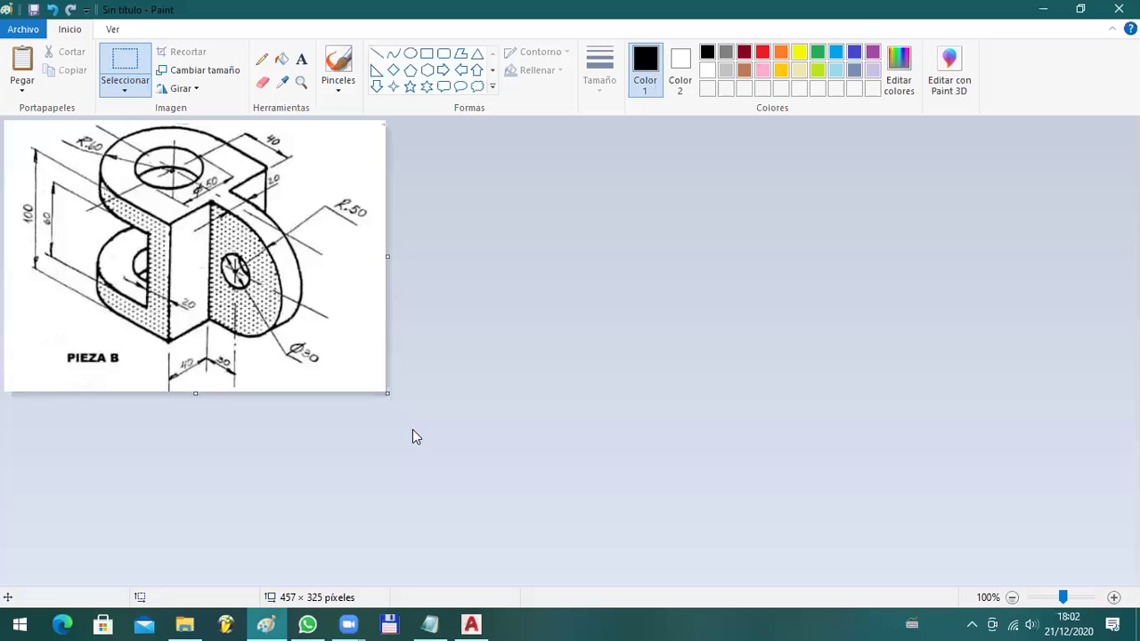
{"action": "key", "text": "alt+Tab"}
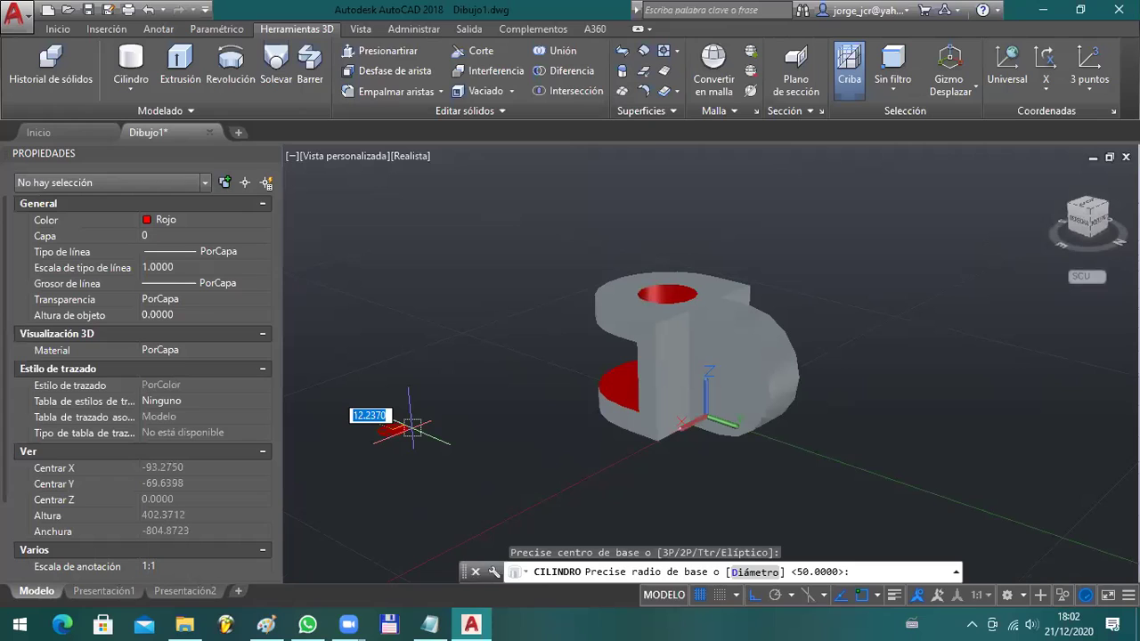
{"action": "key", "text": "Return"}
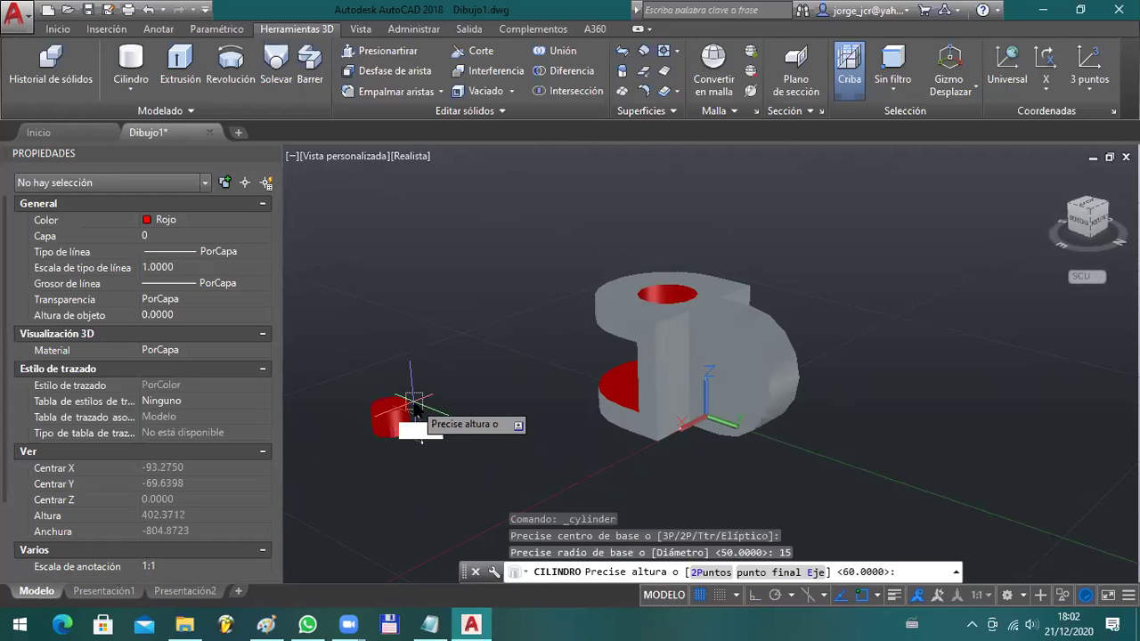
{"action": "key", "text": "Return"}
{"action": "left_click", "coordinate": [427, 445]}
{"action": "left_click", "coordinate": [339, 378]}
{"action": "type", "text": "G"}
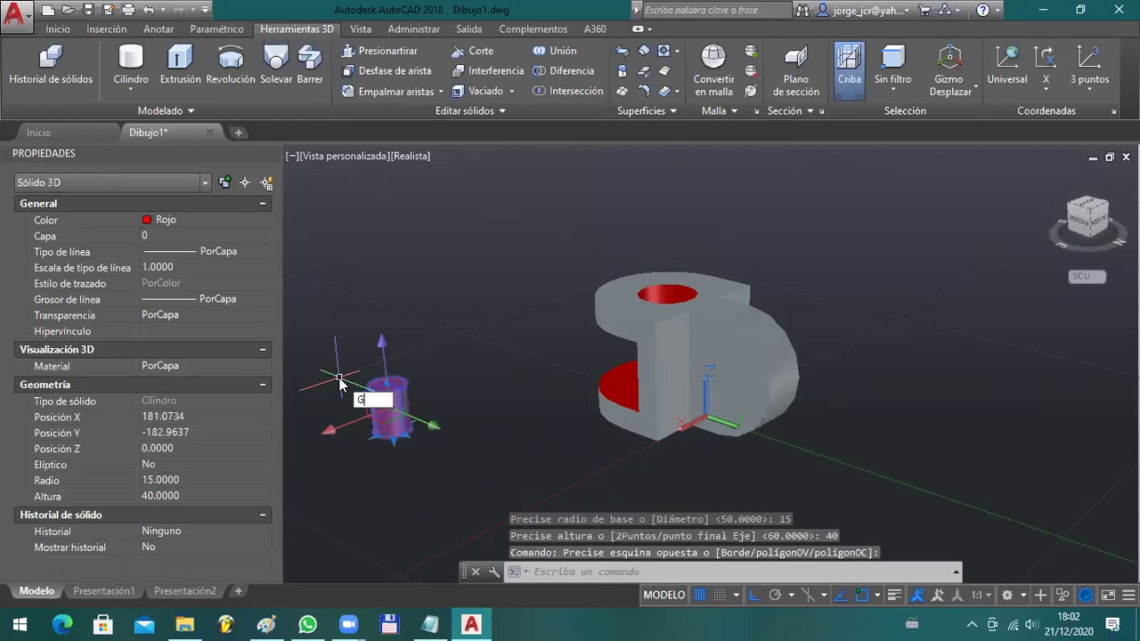
{"action": "type", "text": "IRA"}
{"action": "key", "text": "Return"}
{"action": "key", "text": "Escape"}
{"action": "left_click", "coordinate": [451, 463]}
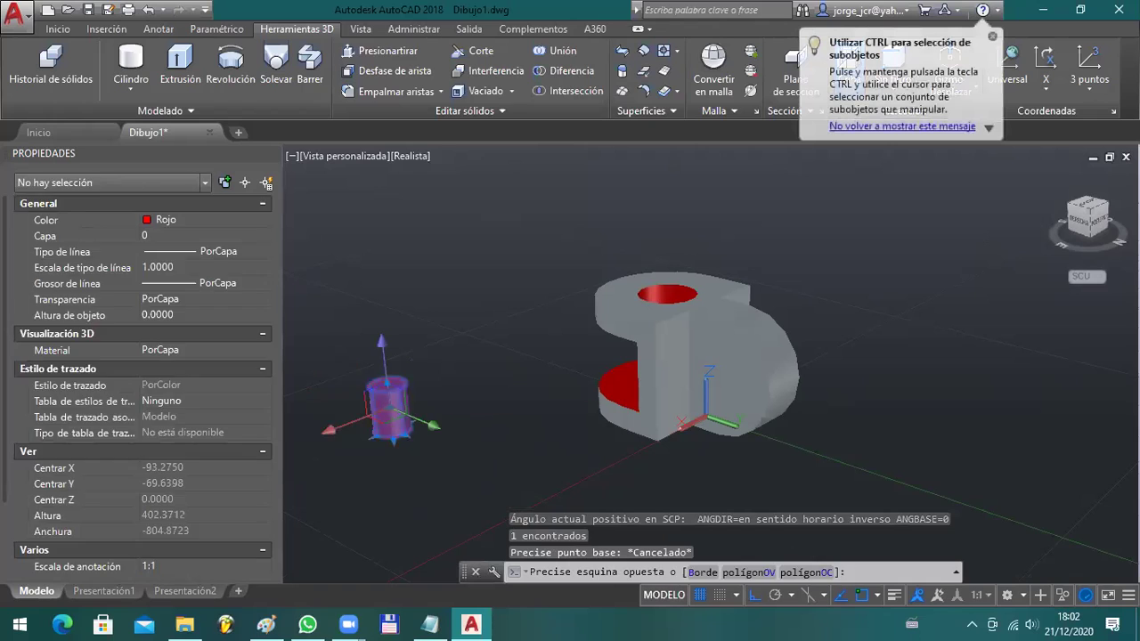
{"action": "left_click", "coordinate": [340, 368]}
{"action": "type", "text": "GI"}
{"action": "key", "text": "Down"}
{"action": "key", "text": "Return"}
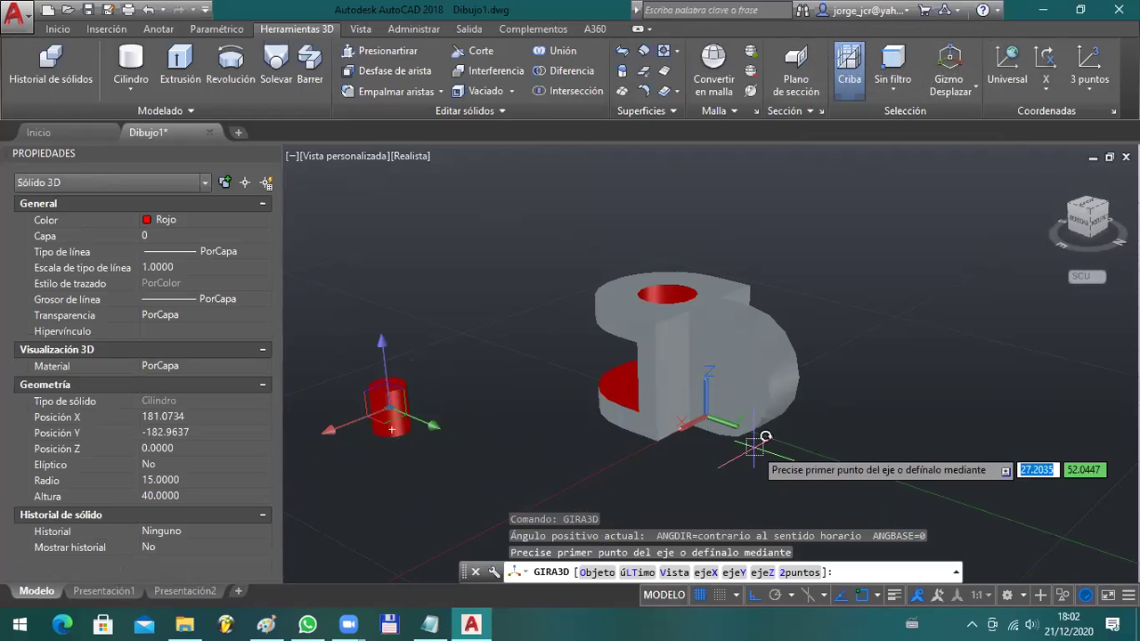
{"action": "left_click", "coordinate": [735, 573]}
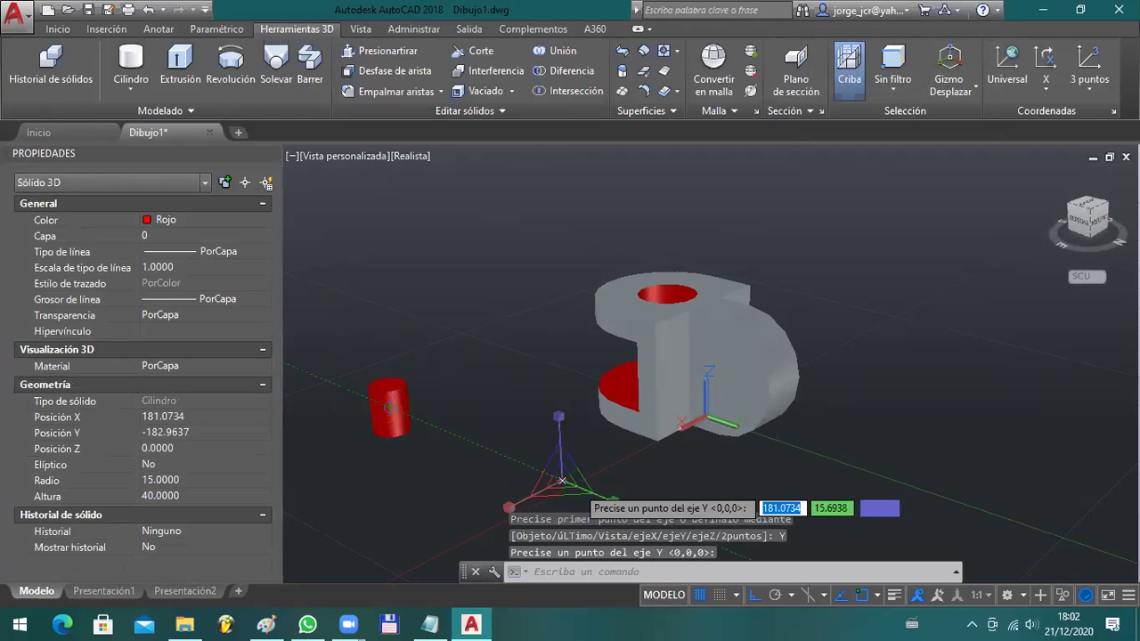
{"action": "key", "text": "Escape"}
{"action": "key", "text": "Escape"}
- Rotate the small red cylinder 90° in 3D about the Y axis so that it lies horizontally
{"action": "left_click", "coordinate": [479, 455]}
{"action": "left_click", "coordinate": [364, 363]}
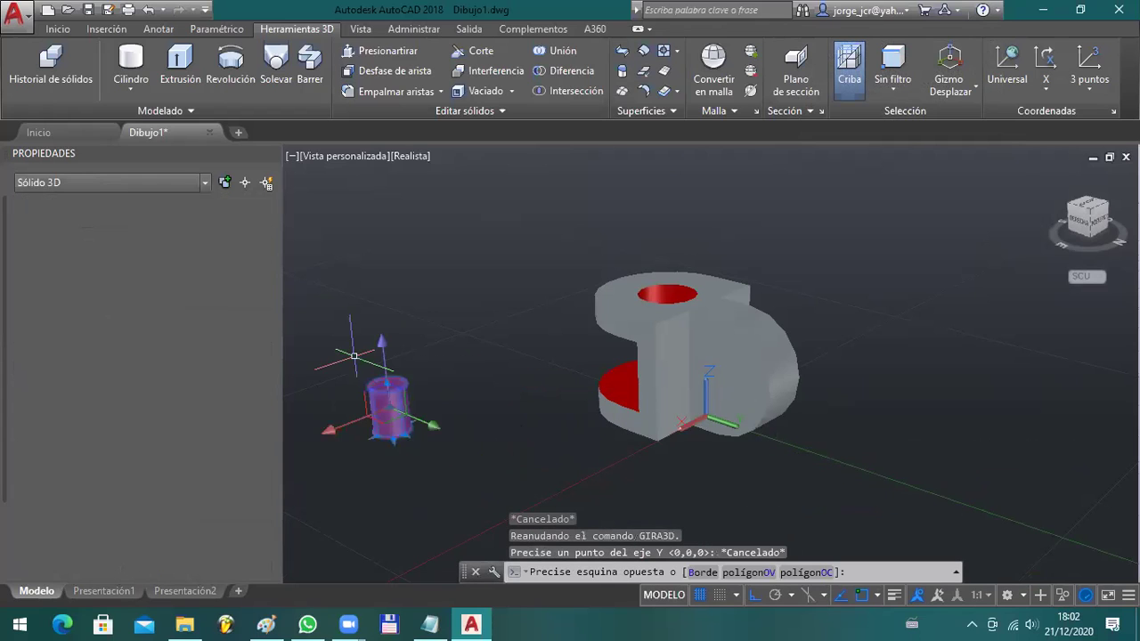
{"action": "type", "text": "GI"}
{"action": "key", "text": "Down"}
{"action": "key", "text": "Return"}
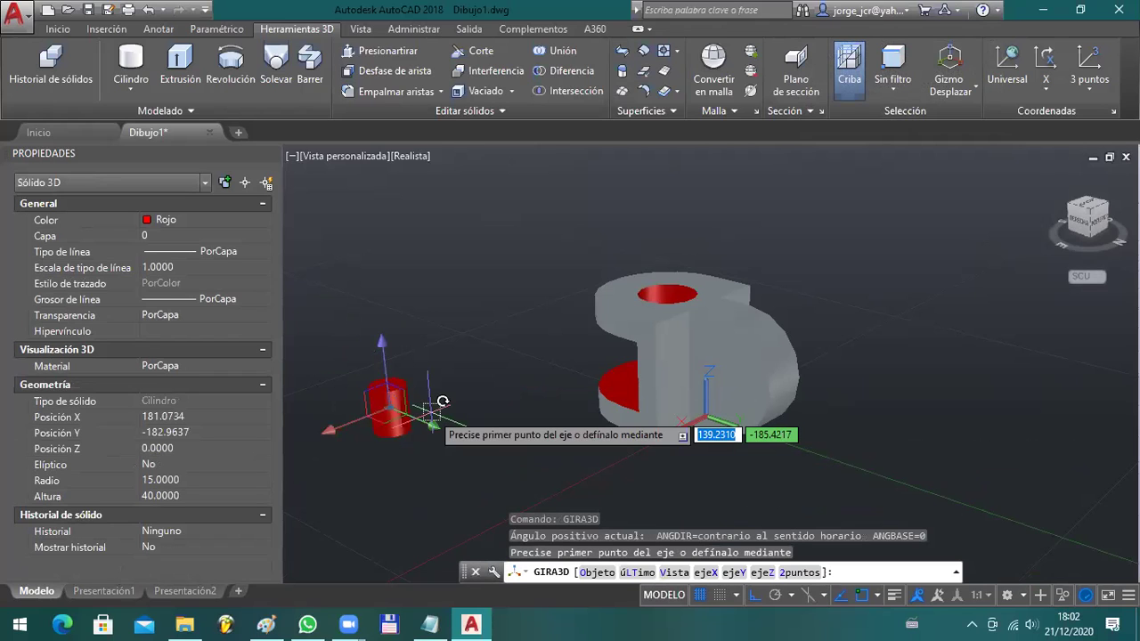
{"action": "left_click", "coordinate": [739, 572]}
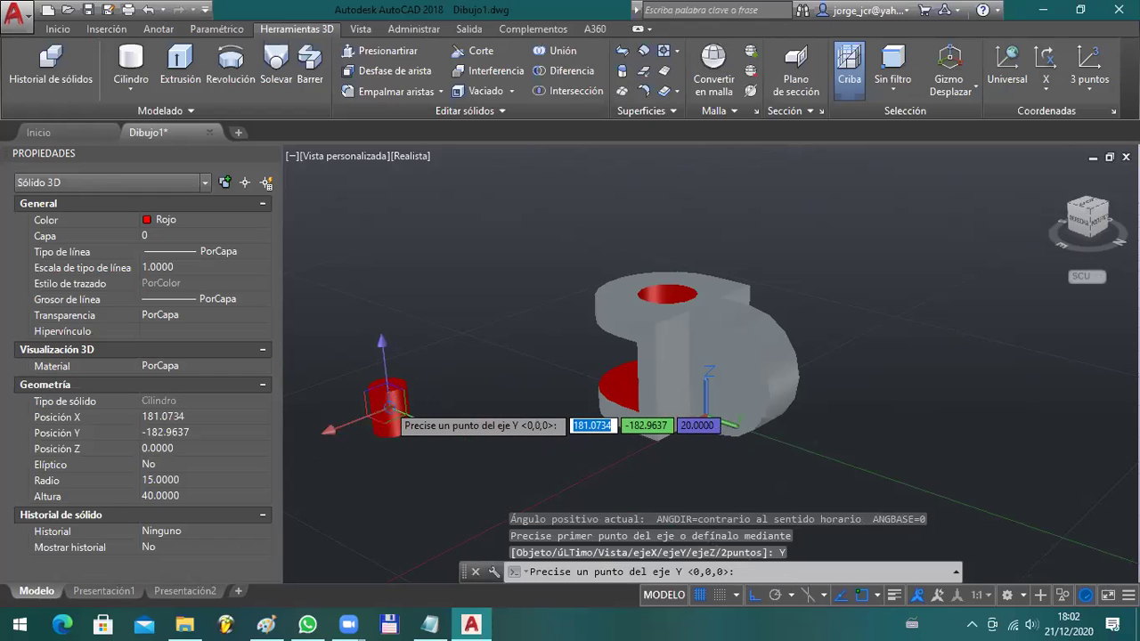
{"action": "left_click", "coordinate": [410, 418]}
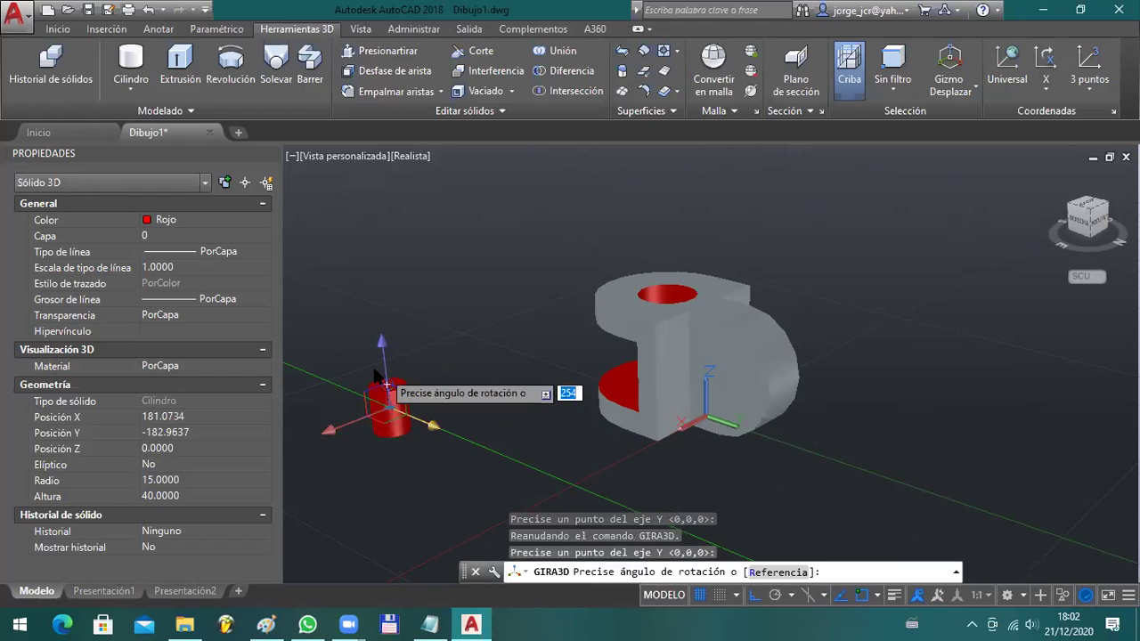
{"action": "left_click", "coordinate": [392, 394]}
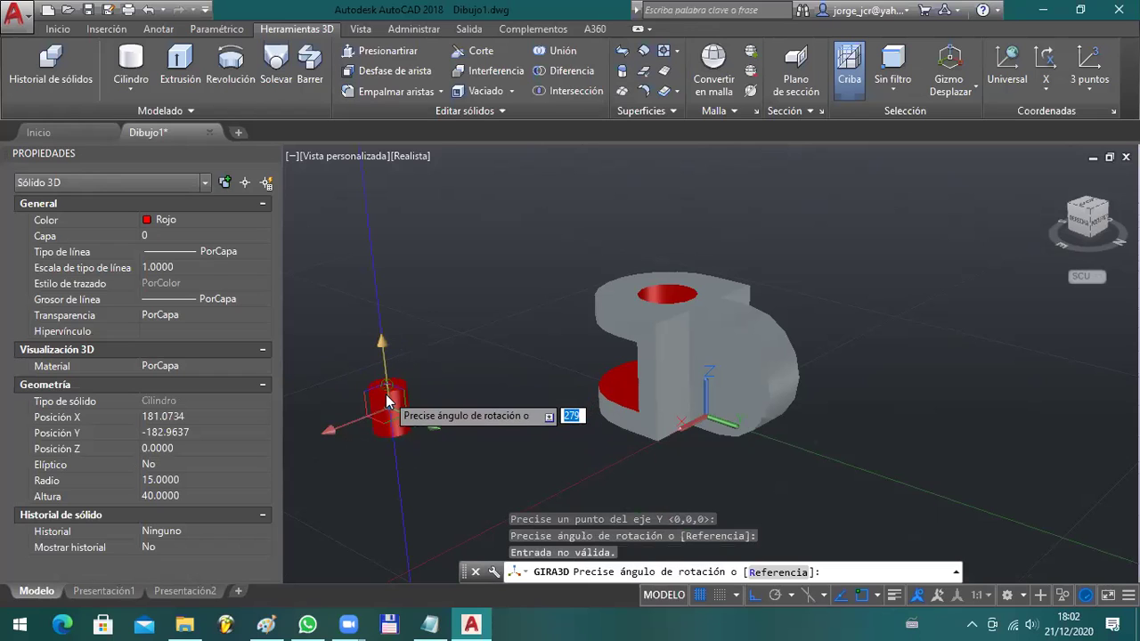
{"action": "type", "text": "90"}
{"action": "key", "text": "Return"}
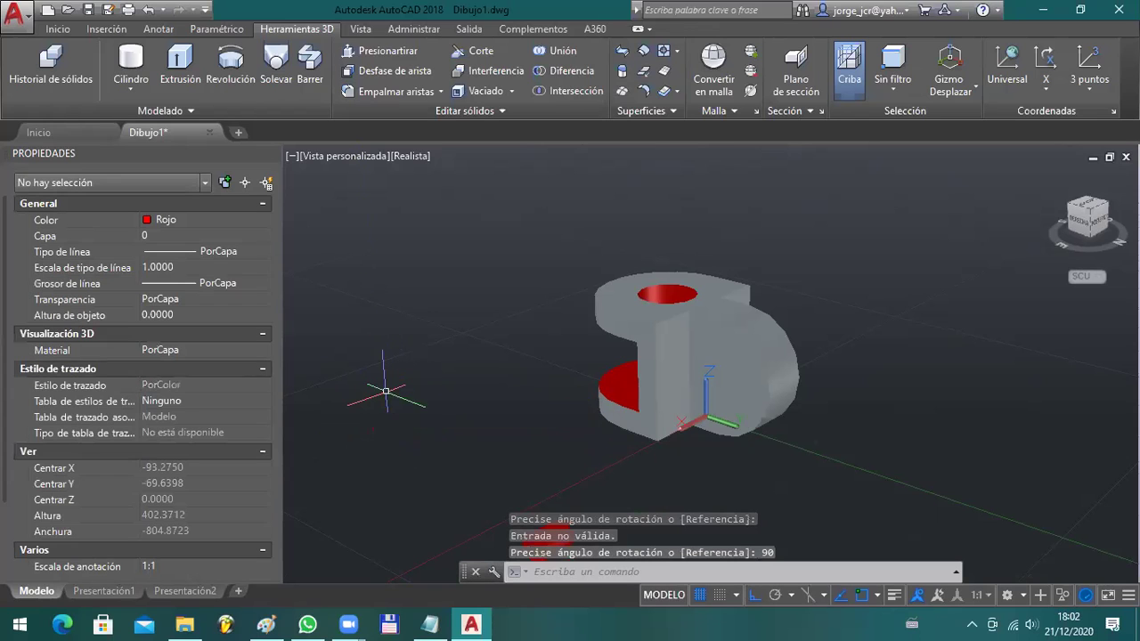
{"action": "middle_click_drag", "start_coordinate": [588, 499], "coordinate": [571, 423]}
{"action": "left_click", "coordinate": [579, 438]}
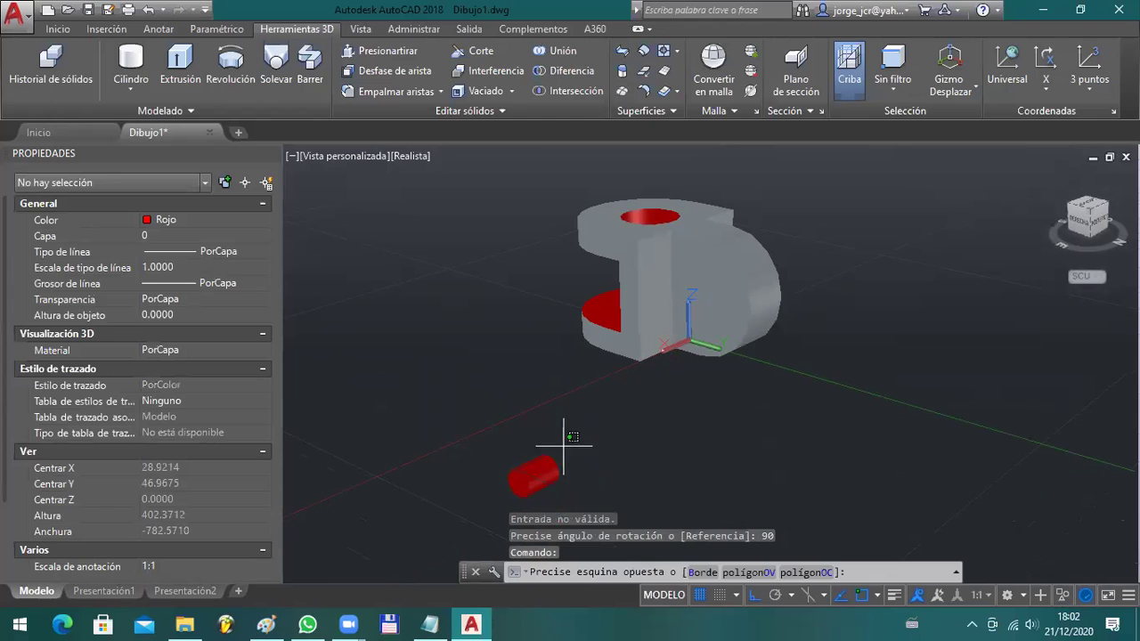
{"action": "left_click", "coordinate": [553, 505]}
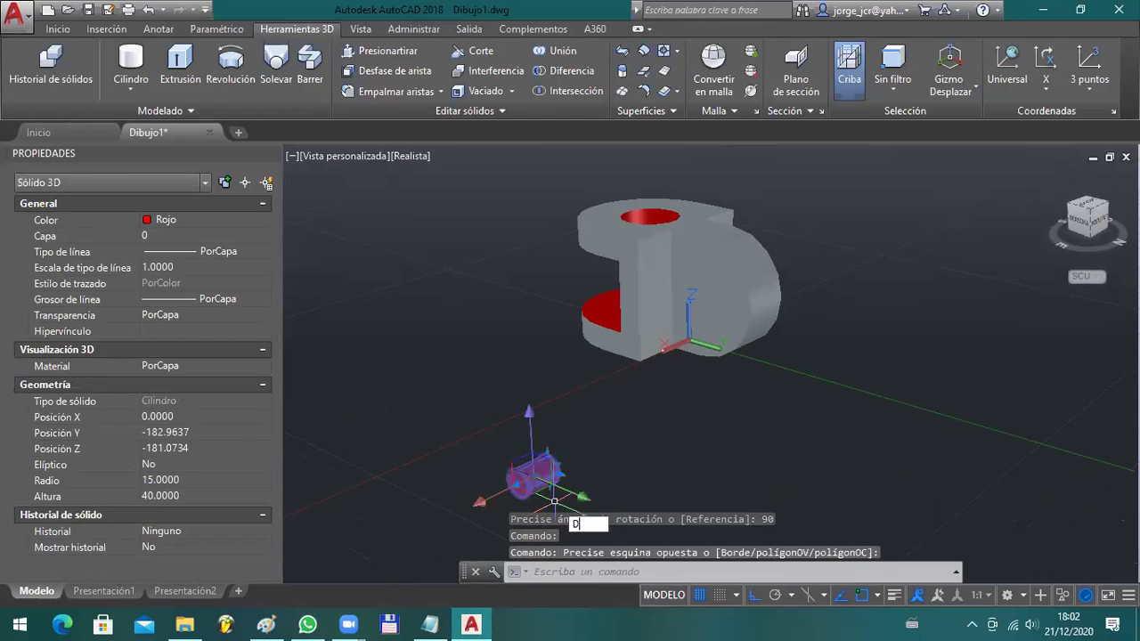
{"action": "key", "text": "Return"}
{"action": "key", "text": "Escape"}
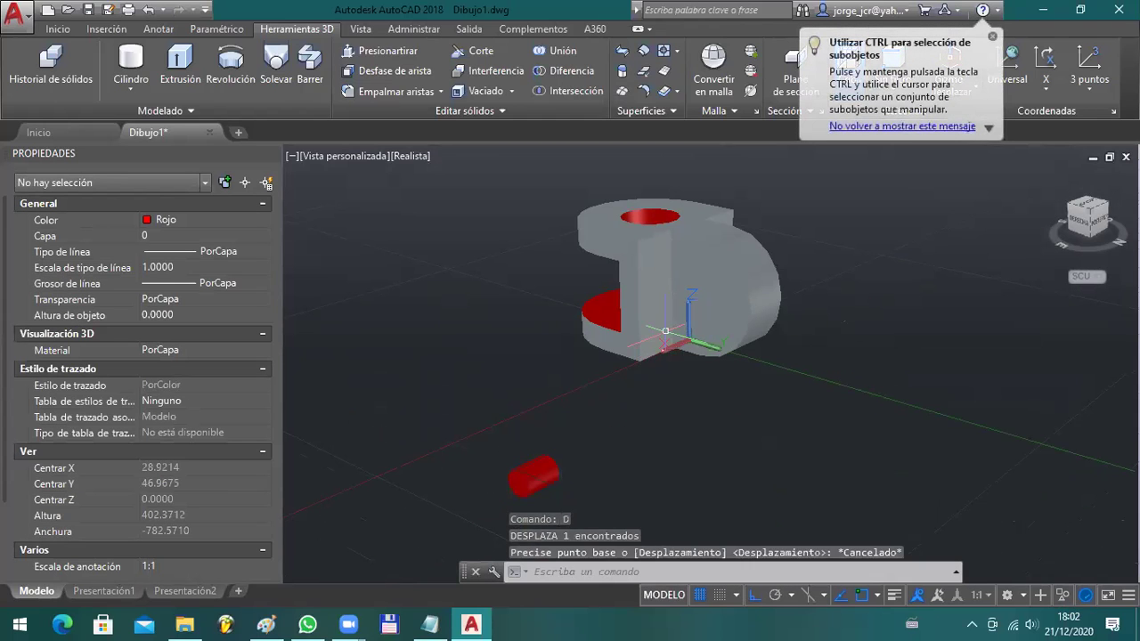
{"action": "key", "text": "Escape"}
- Check the hole's offset on the Paint drawing and draw a 30-unit line along Y from the midpoint of the vertical edge where lug and block meet
{"action": "key", "text": "alt+Tab"}
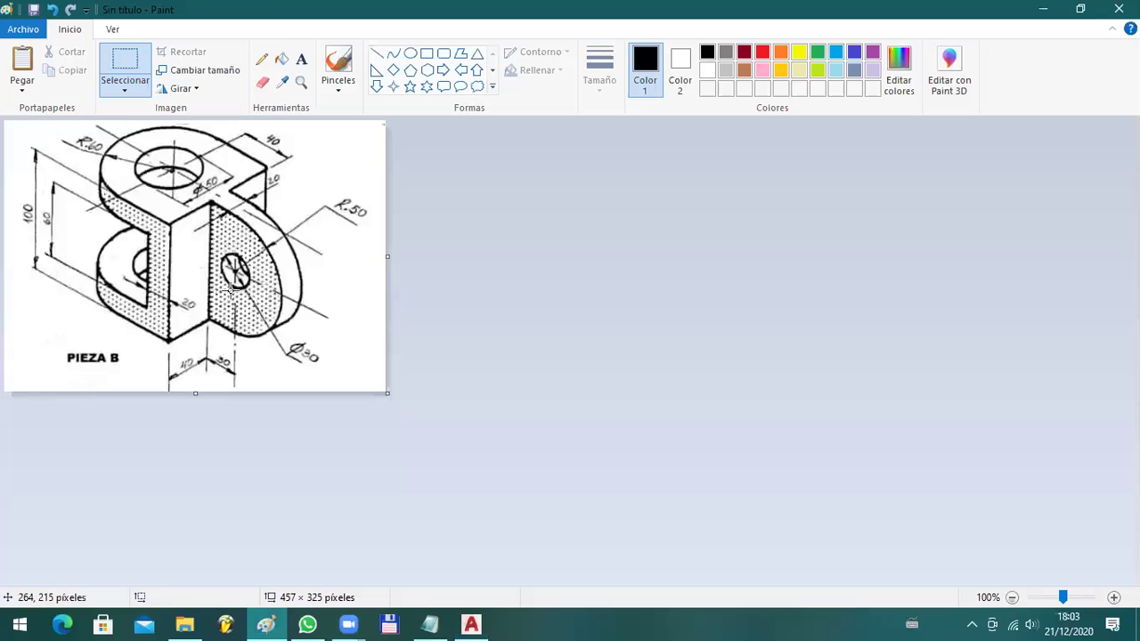
{"action": "key", "text": "alt+Tab"}
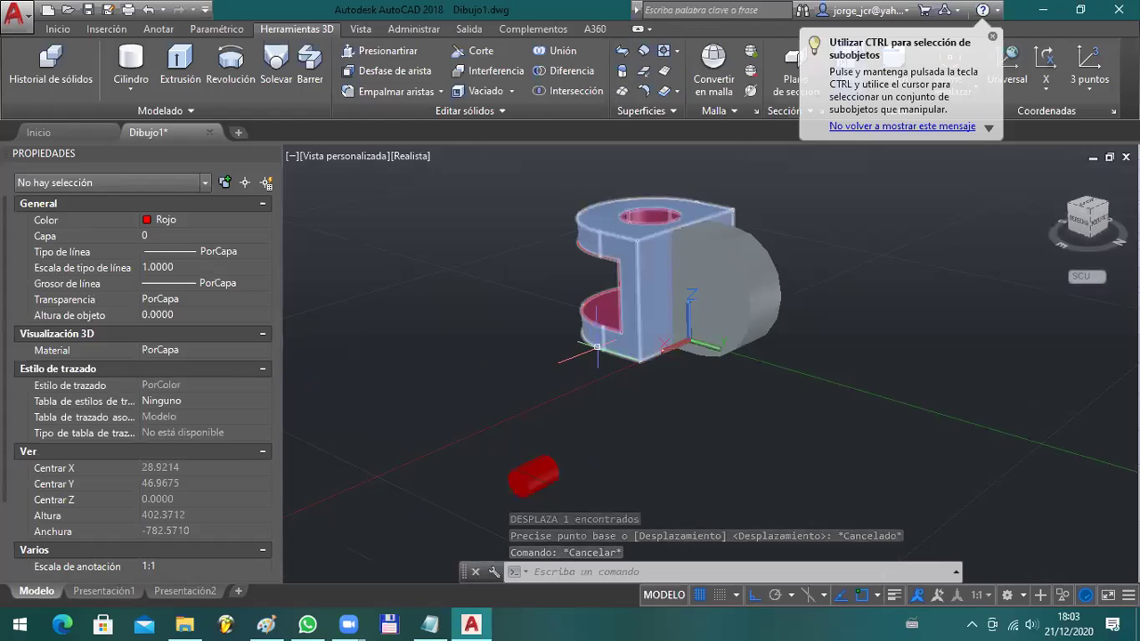
{"action": "type", "text": "l"}
{"action": "key", "text": "Return"}
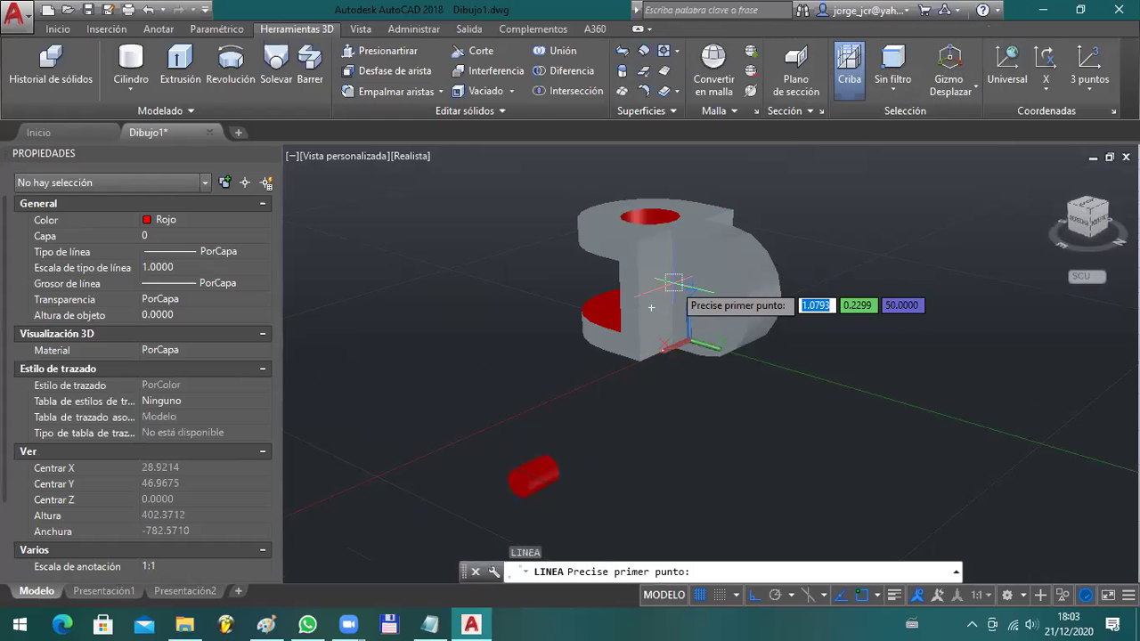
{"action": "type", "text": "MED"}
{"action": "key", "text": "Return"}
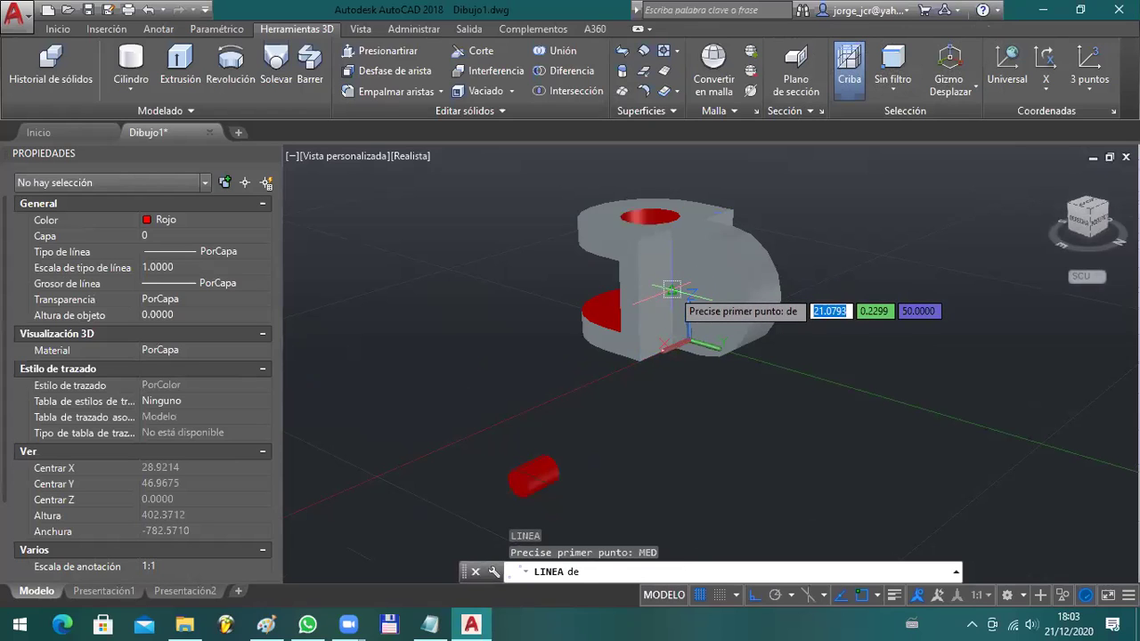
{"action": "left_click", "coordinate": [674, 287]}
{"action": "type", "text": "30"}
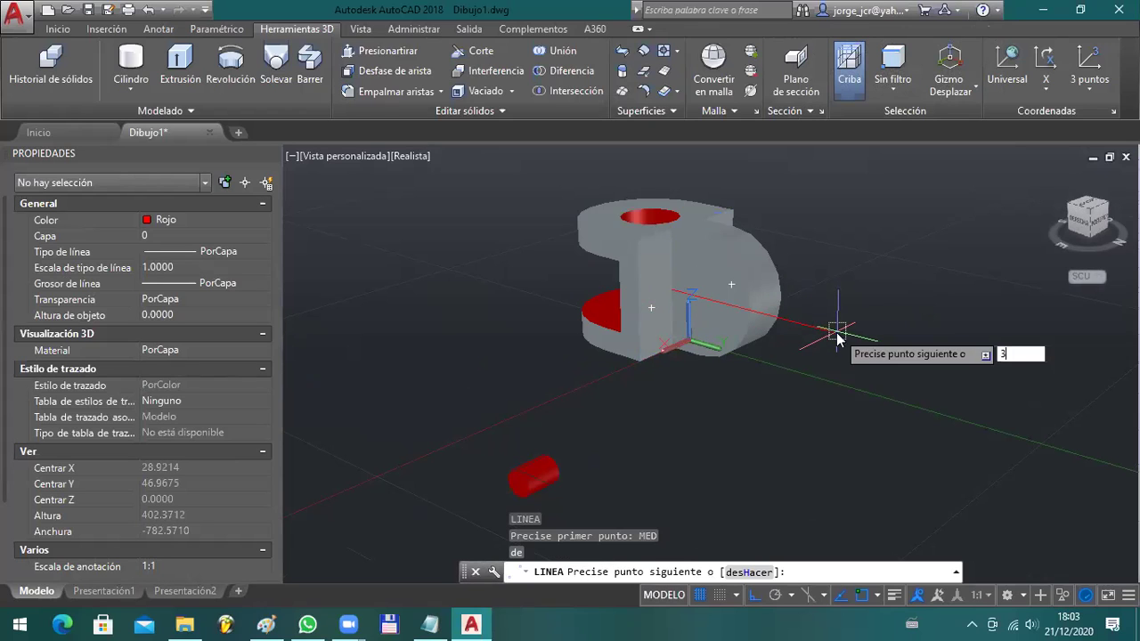
{"action": "key", "text": "Return"}
{"action": "key", "text": "Escape"}
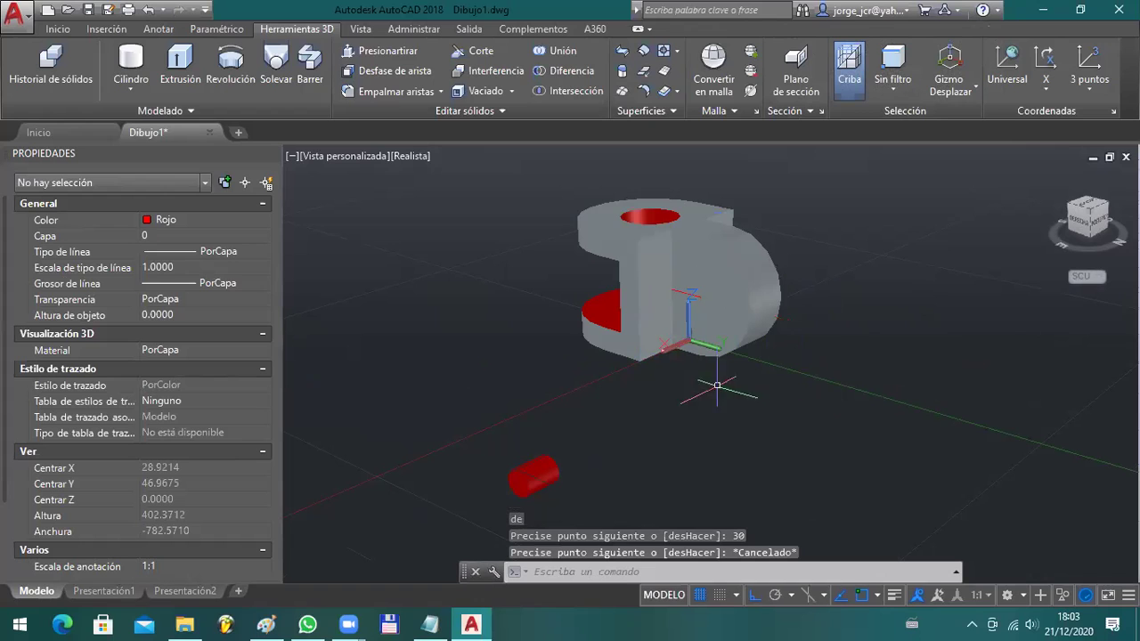
- Move the red cylinder by the center of its near end face onto the free end of the 30-unit guide line
{"action": "left_click", "coordinate": [488, 427]}
{"action": "left_click", "coordinate": [579, 527]}
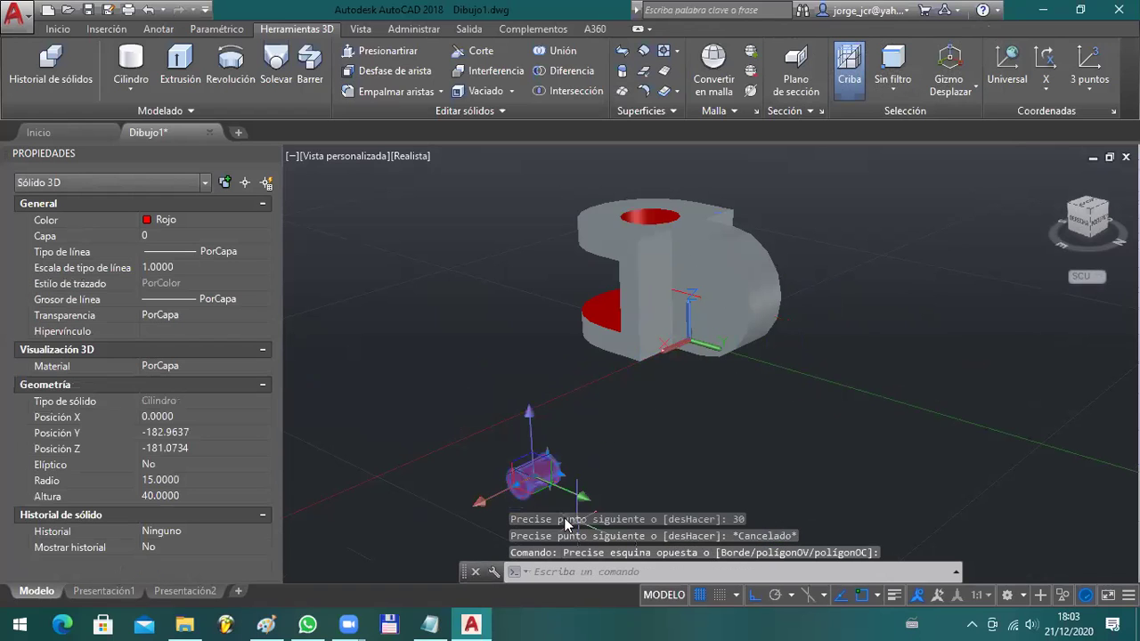
{"action": "type", "text": "D"}
{"action": "key", "text": "Return"}
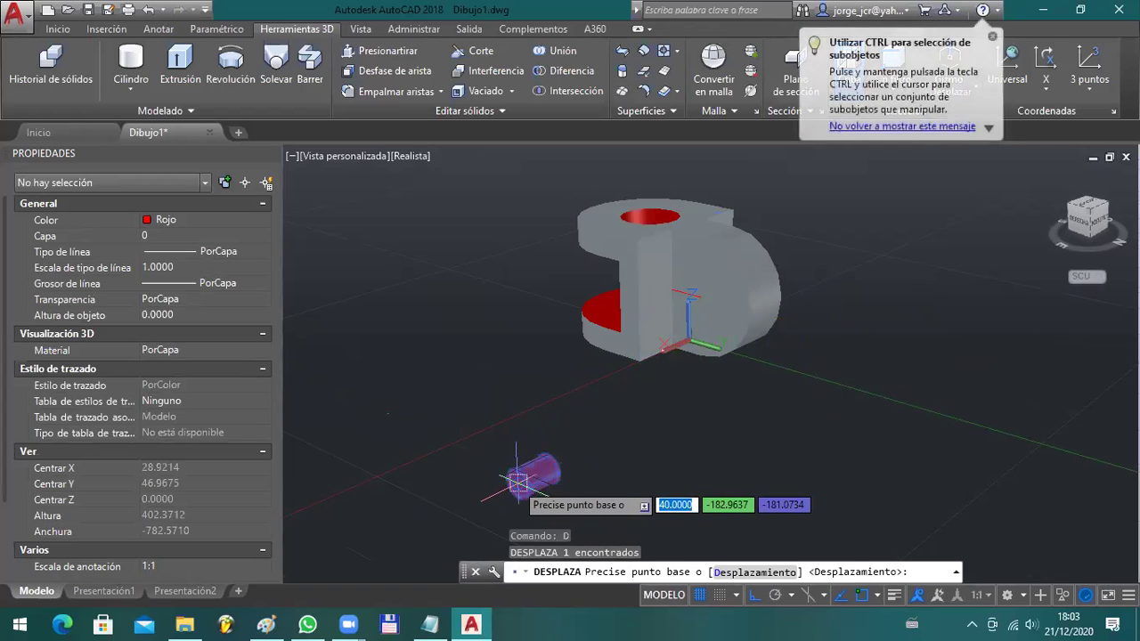
{"action": "left_click", "coordinate": [517, 483]}
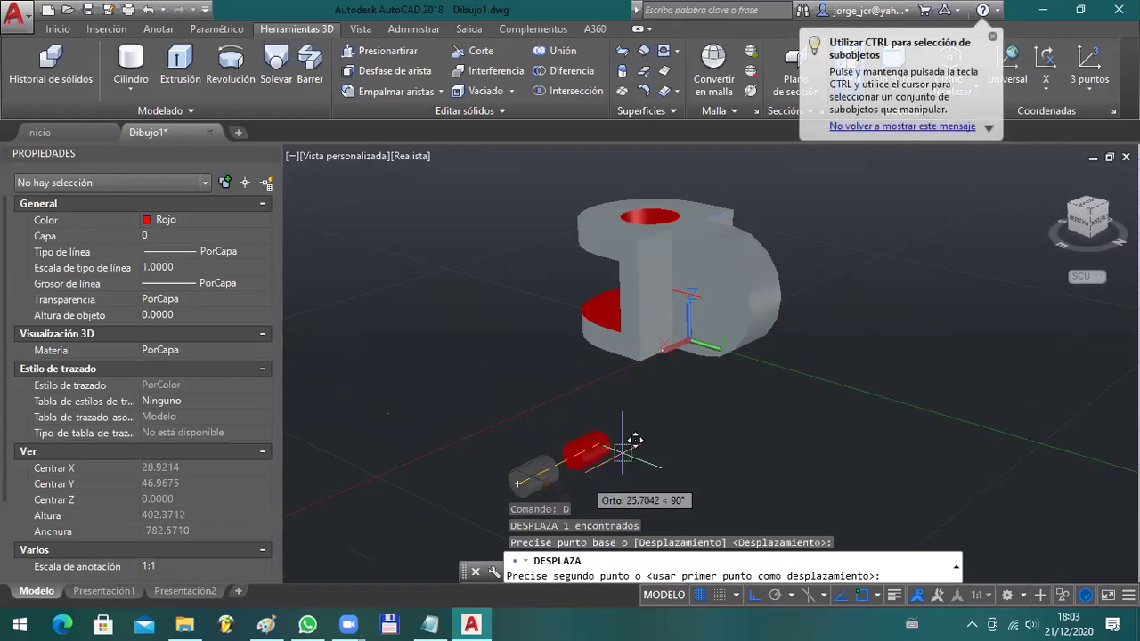
{"action": "left_click", "coordinate": [713, 283]}
{"action": "key", "text": "Escape"}
{"action": "key", "text": "Escape"}
- Subtract the red cylinder from the lug's rounded solid and its adjoining block to cut the lug hole
{"action": "middle_click_drag", "start_coordinate": [755, 389], "coordinate": [786, 364], "text": "shift"}
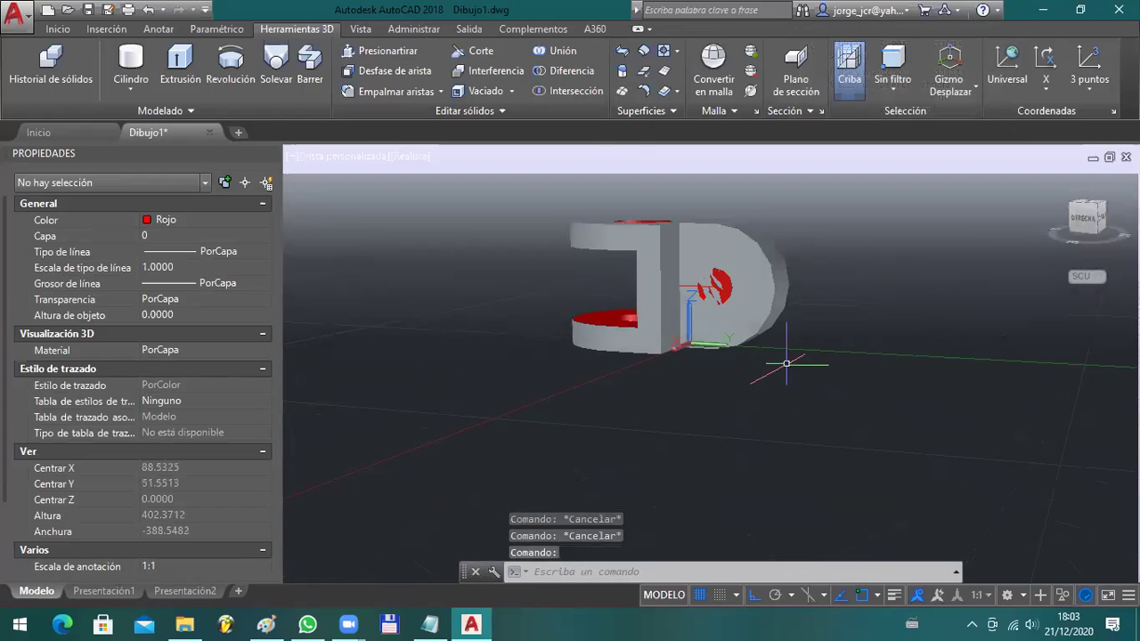
{"action": "left_click", "coordinate": [563, 71]}
{"action": "left_click", "coordinate": [758, 241]}
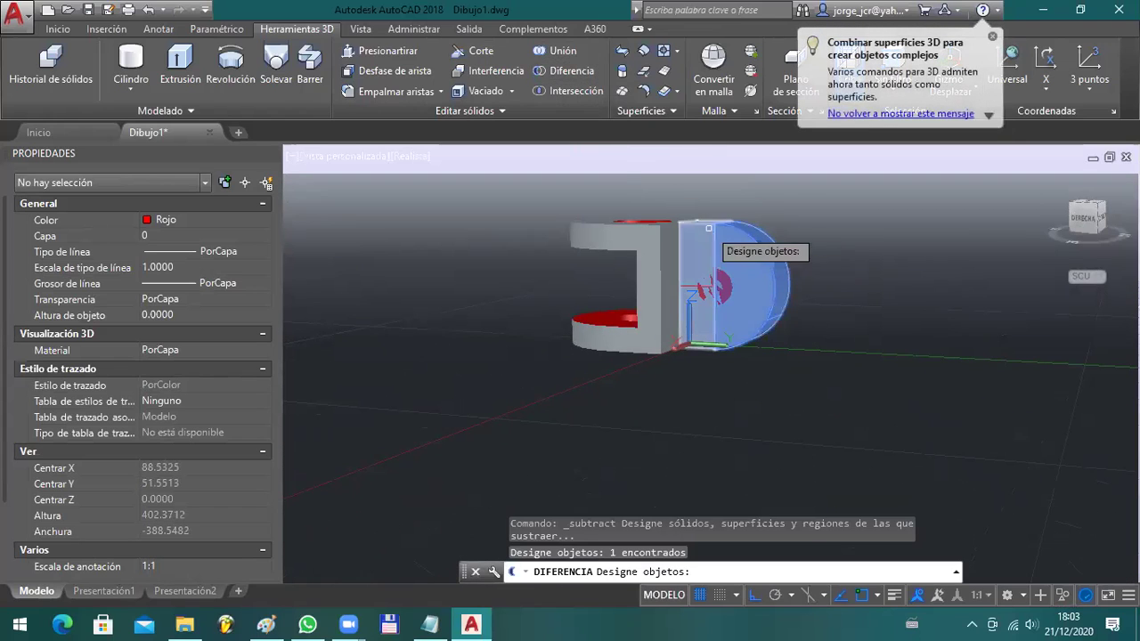
{"action": "left_click", "coordinate": [701, 227]}
{"action": "key", "text": "Return"}
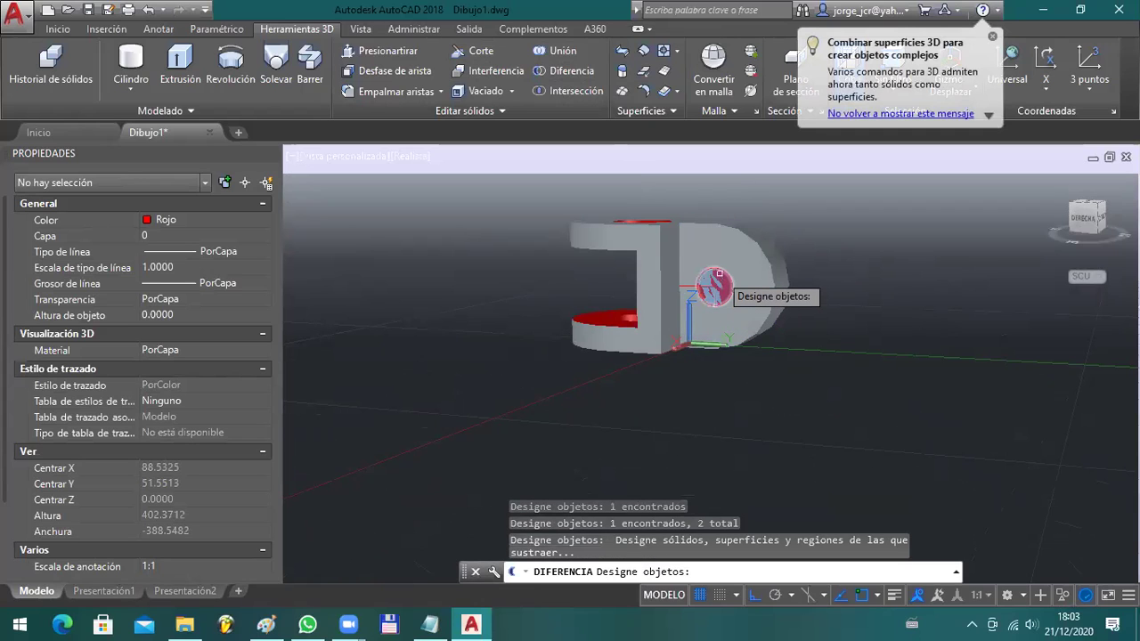
{"action": "left_click", "coordinate": [722, 281]}
{"action": "key", "text": "Return"}
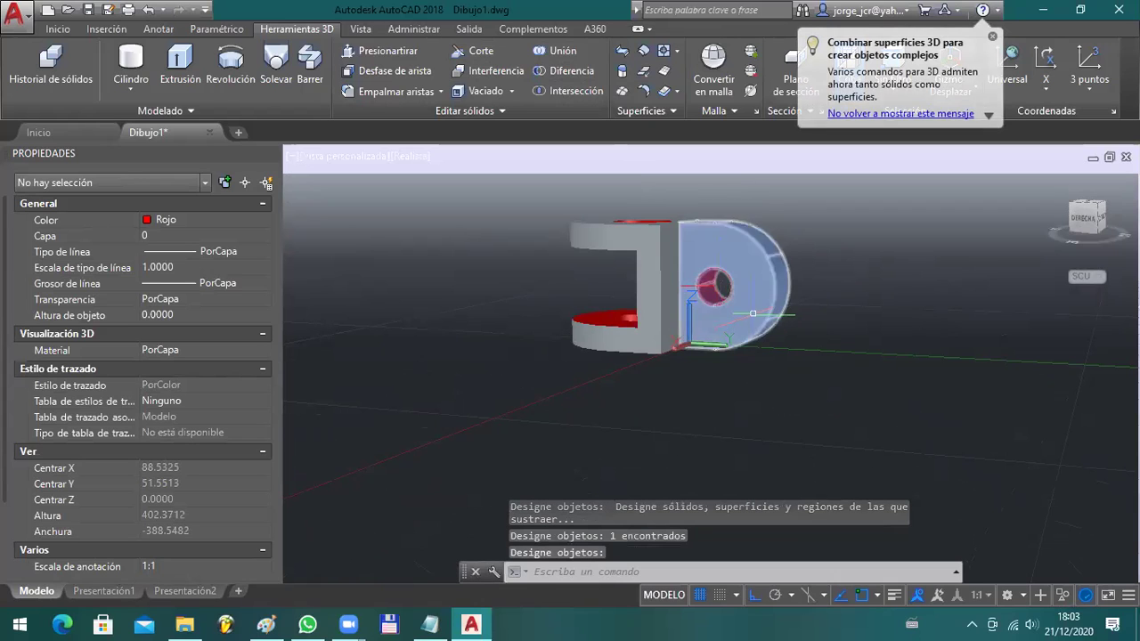
- Compare the finished lug hole and the overall 3D part with the Pieza B drawing in Paint, then return to AutoCAD
{"action": "middle_click_drag", "start_coordinate": [741, 389], "coordinate": [755, 428], "text": "shift"}
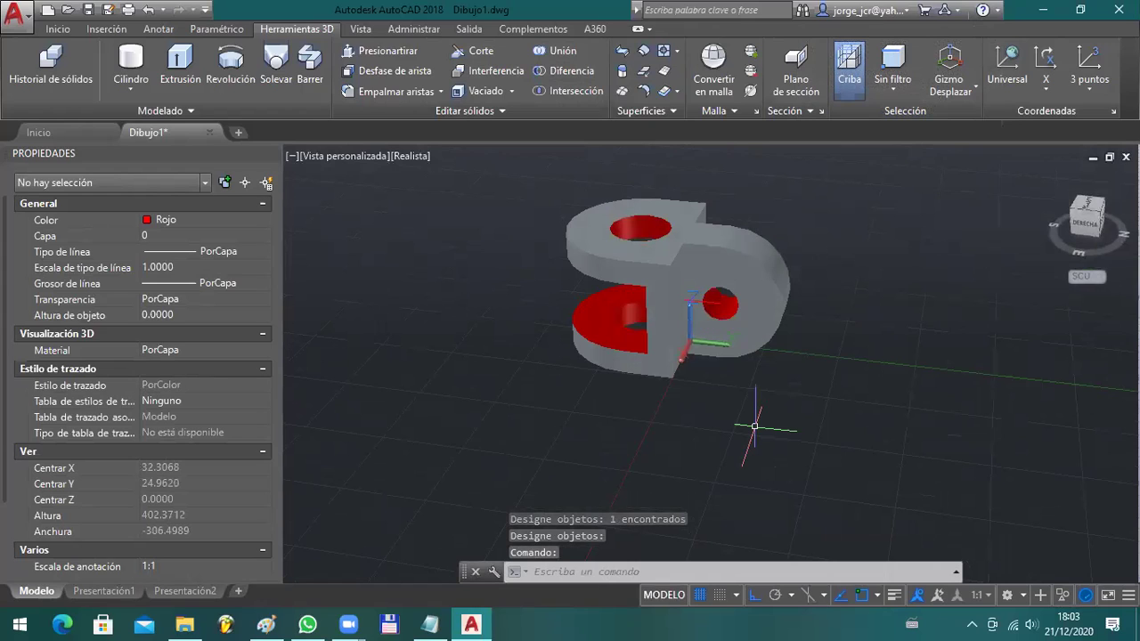
{"action": "key", "text": "alt+Tab"}
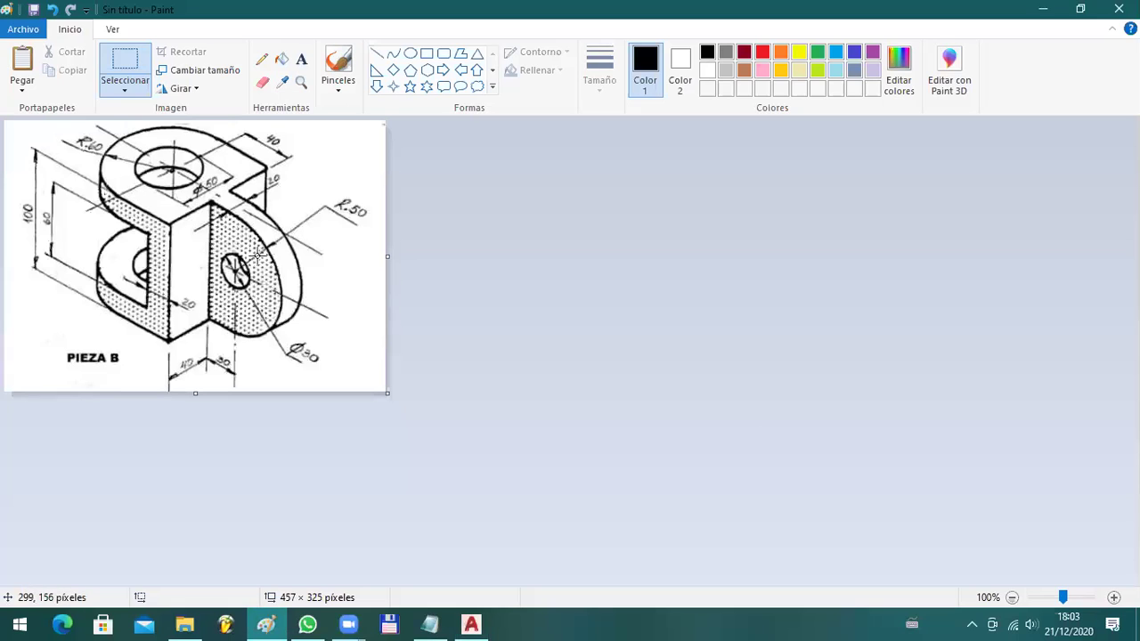
{"action": "key", "text": "alt+Tab"}
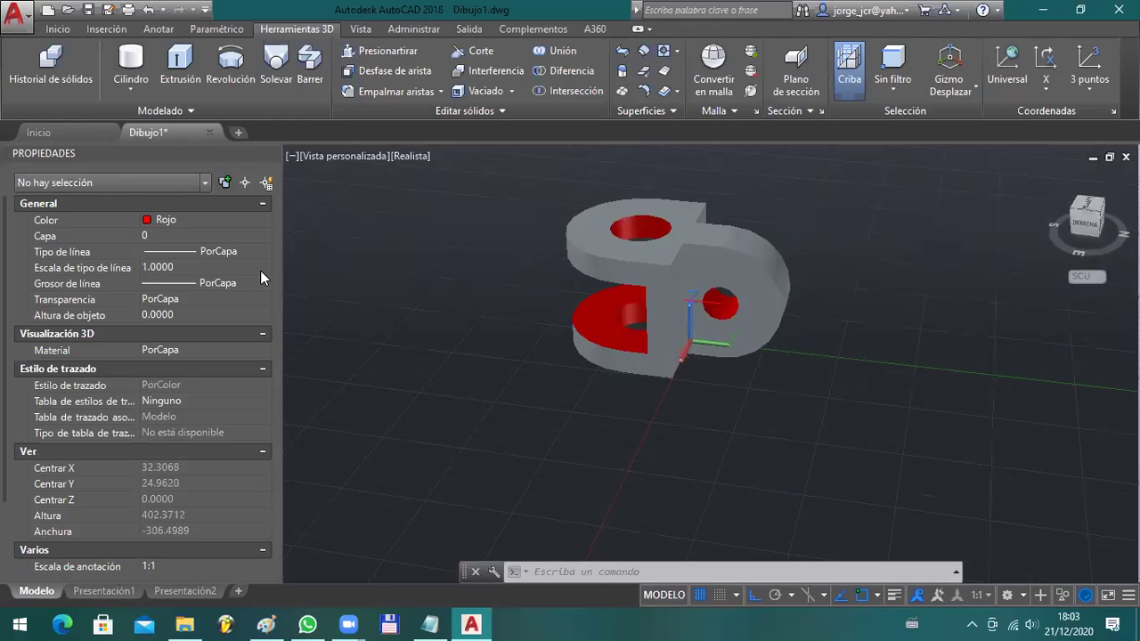
- Examine the part from the right, back and top standard views, then in an oblique 3D view close to the fork
{"action": "mouse_move", "coordinate": [673, 415]}
{"action": "middle_mouse_down"}
{"action": "mouse_move", "coordinate": [753, 435]}
{"action": "mouse_move", "coordinate": [789, 375]}
{"action": "middle_mouse_up"}
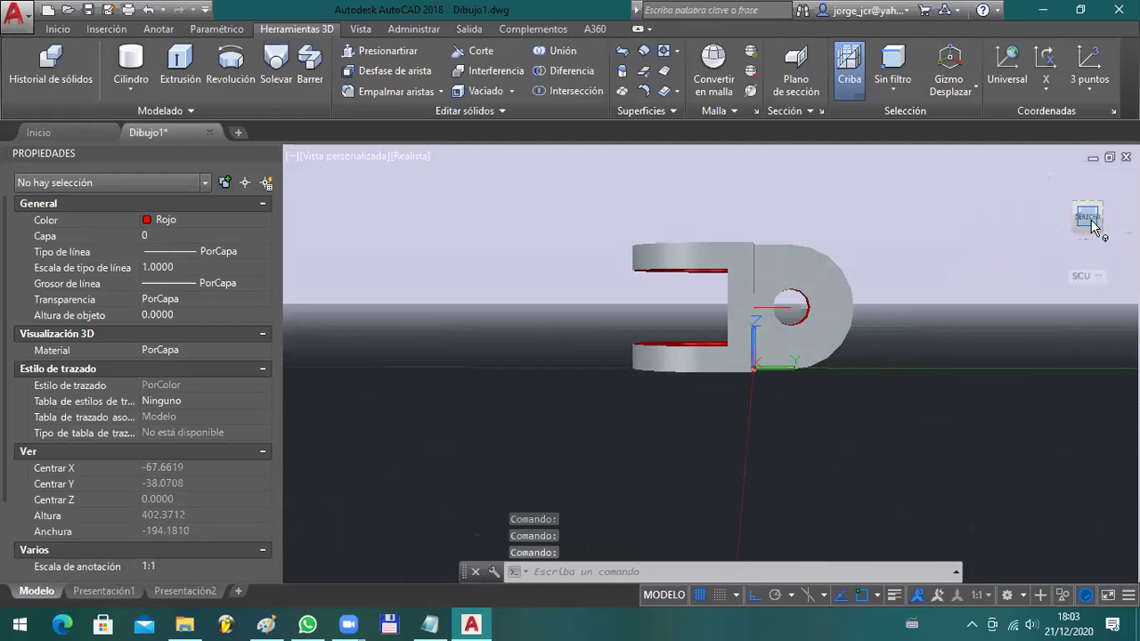
{"action": "left_click", "coordinate": [1088, 223]}
{"action": "left_click", "coordinate": [1098, 279]}
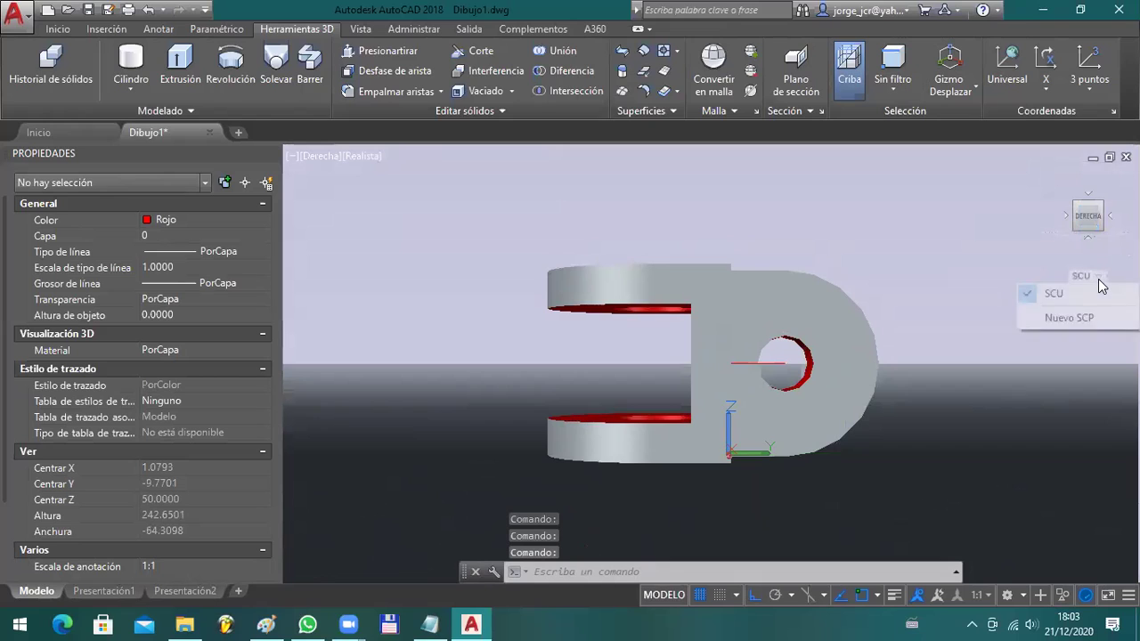
{"action": "left_click", "coordinate": [1103, 225]}
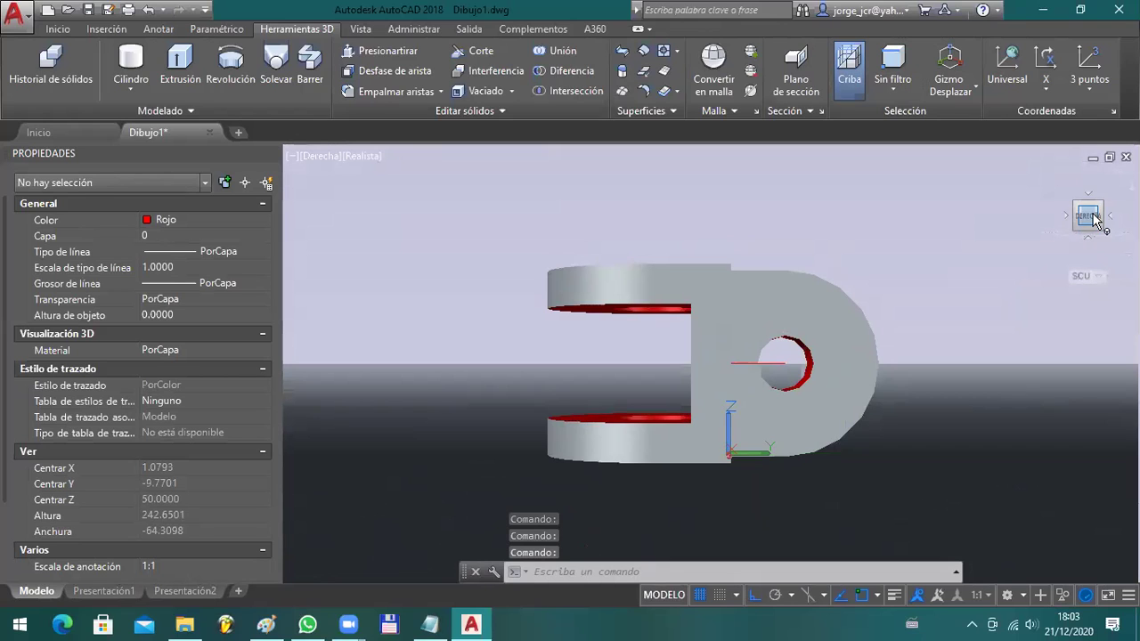
{"action": "left_click", "coordinate": [1113, 221]}
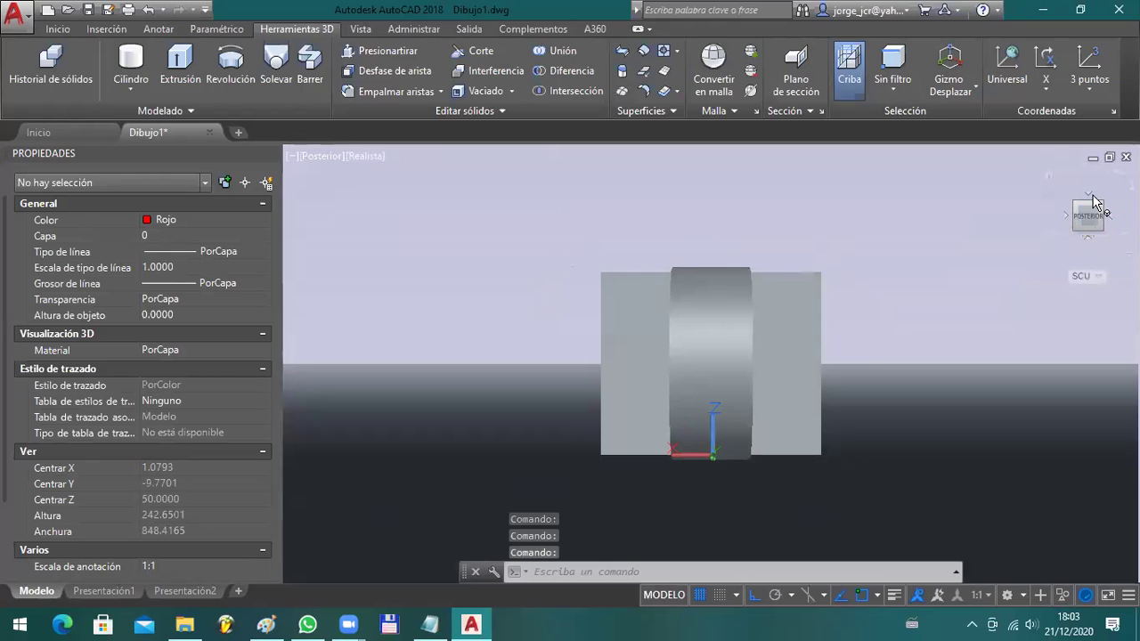
{"action": "left_click", "coordinate": [1092, 198]}
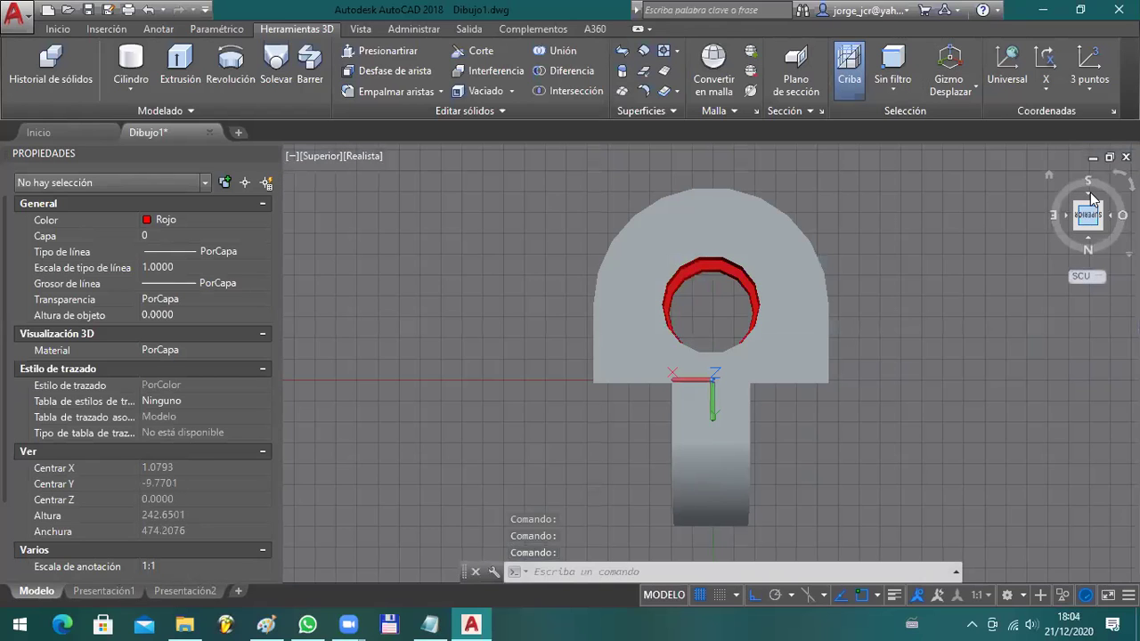
{"action": "left_click", "coordinate": [1088, 238]}
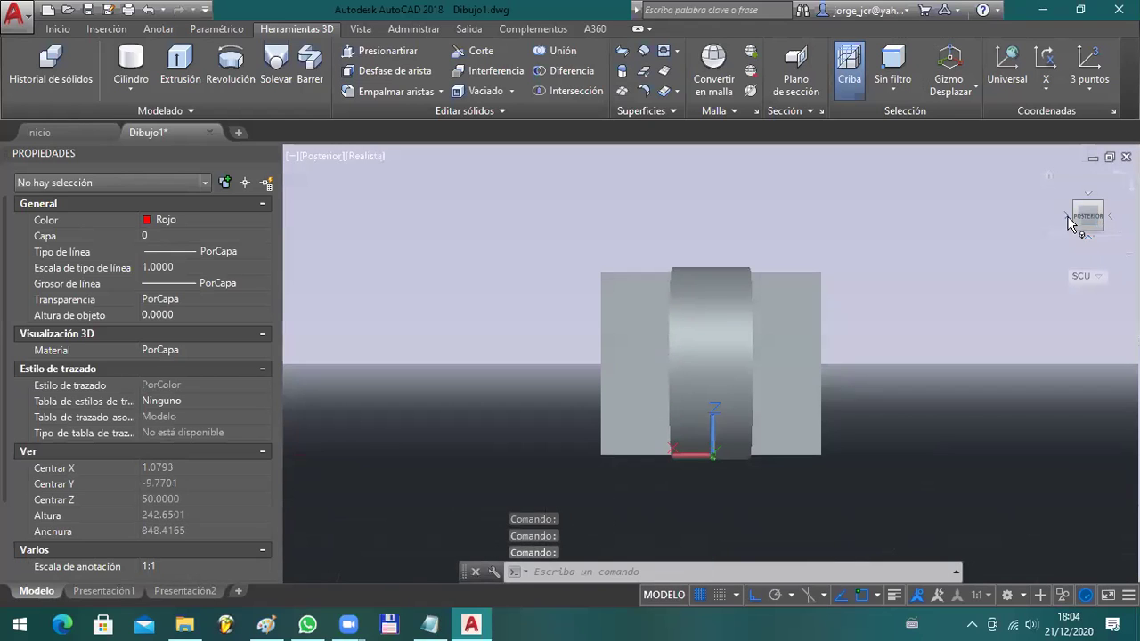
{"action": "left_click", "coordinate": [1068, 216]}
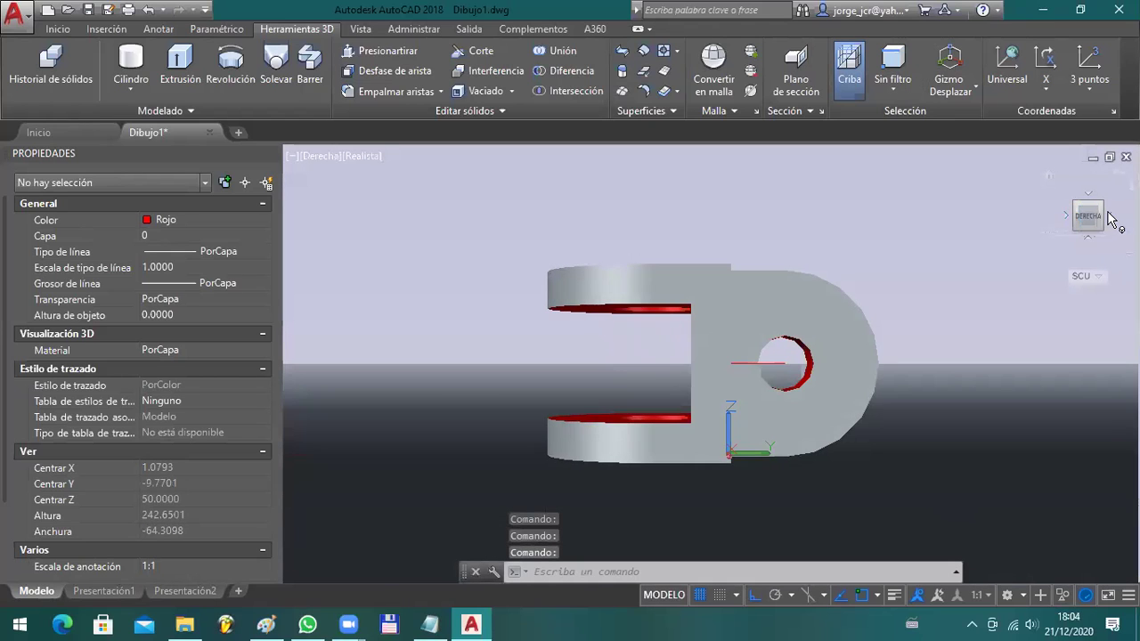
{"action": "middle_click_drag", "start_coordinate": [888, 339], "coordinate": [909, 423], "text": "shift"}
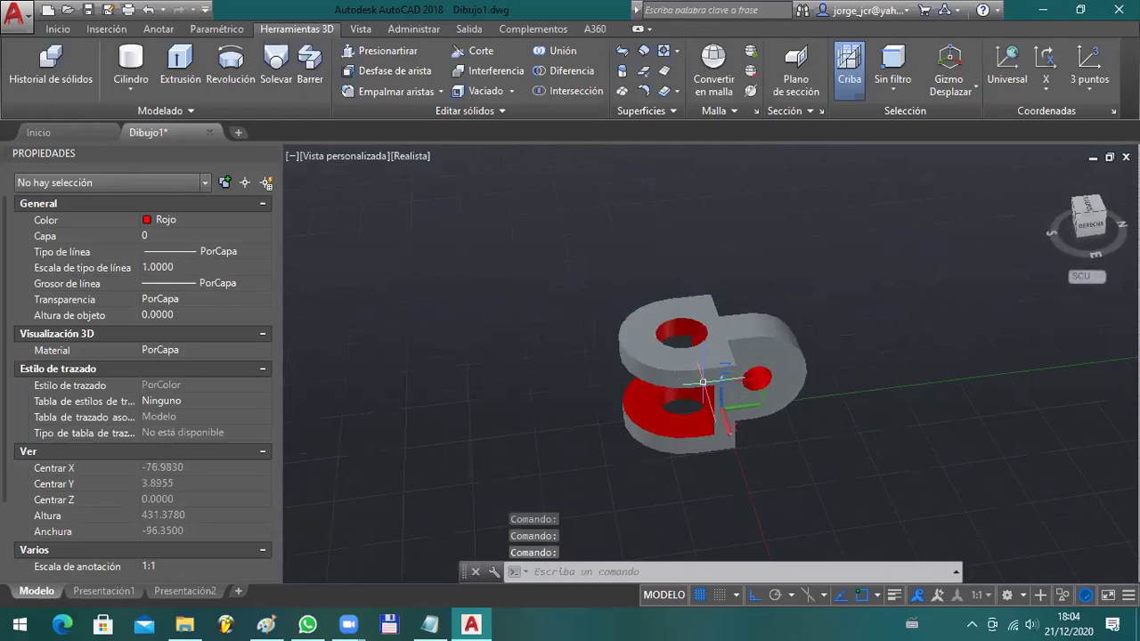
{"action": "scroll", "coordinate": [705, 375], "scroll_direction": "up", "scroll_amount": 3}
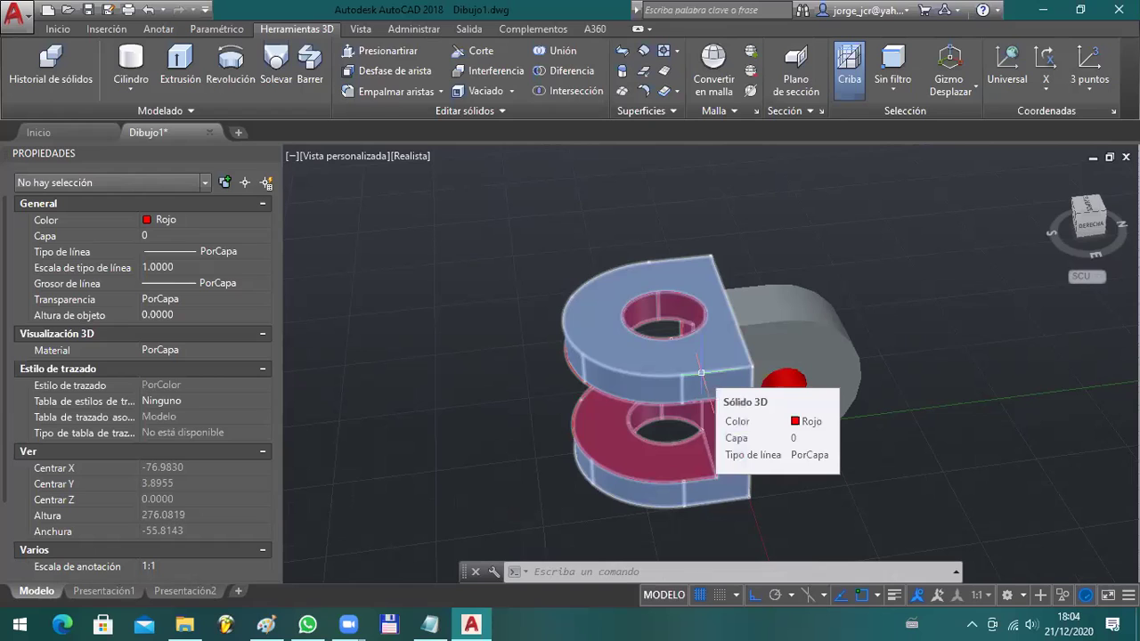
- Slice the fork and the perforated tab along the lengthwise vertical plane through the fork hole's centre, keeping both sides
{"action": "left_click", "coordinate": [680, 354]}
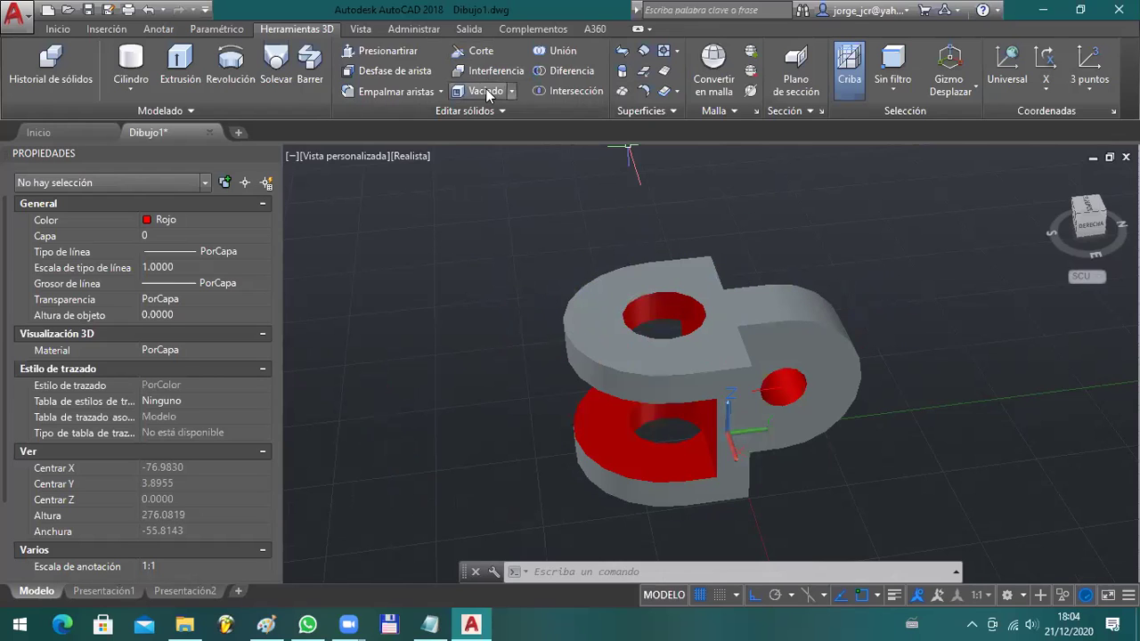
{"action": "left_click", "coordinate": [471, 50]}
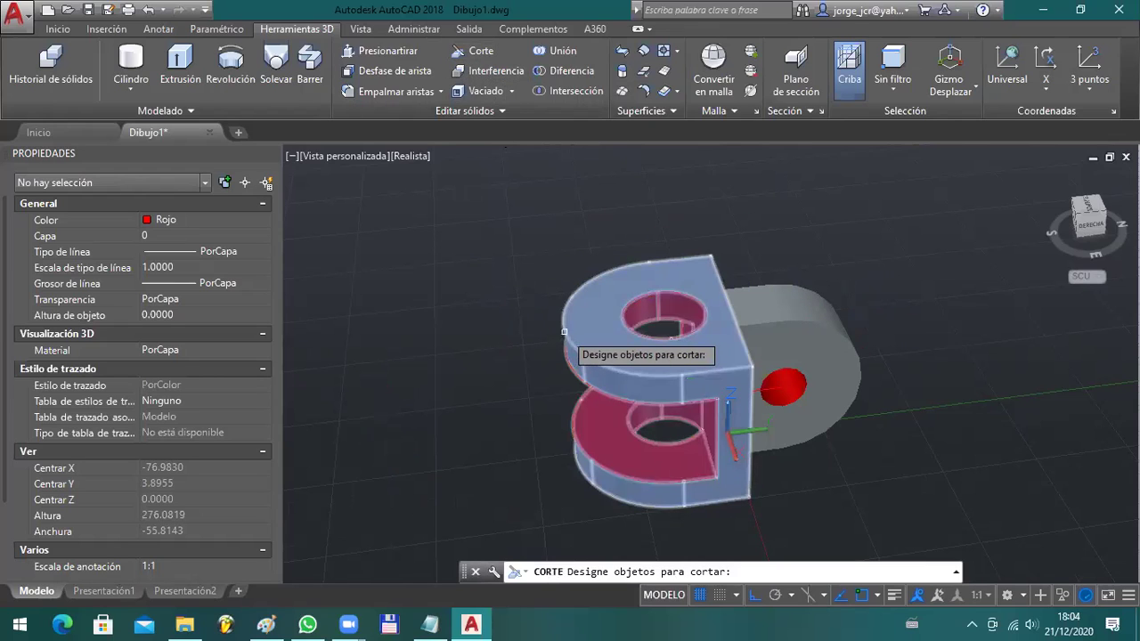
{"action": "left_click", "coordinate": [634, 326]}
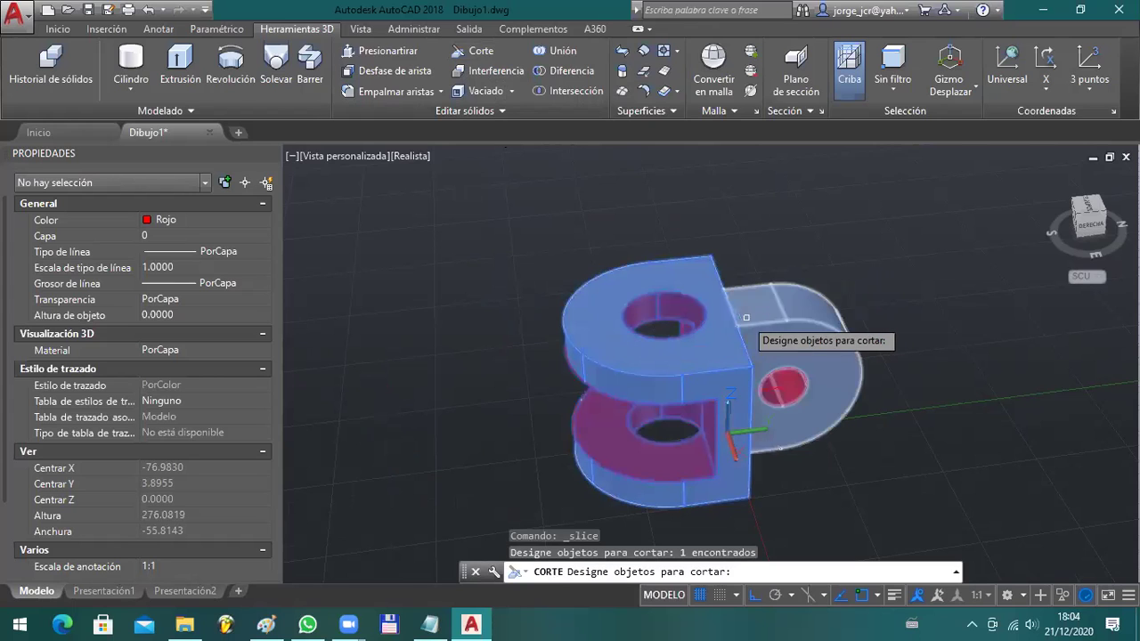
{"action": "left_click", "coordinate": [772, 317]}
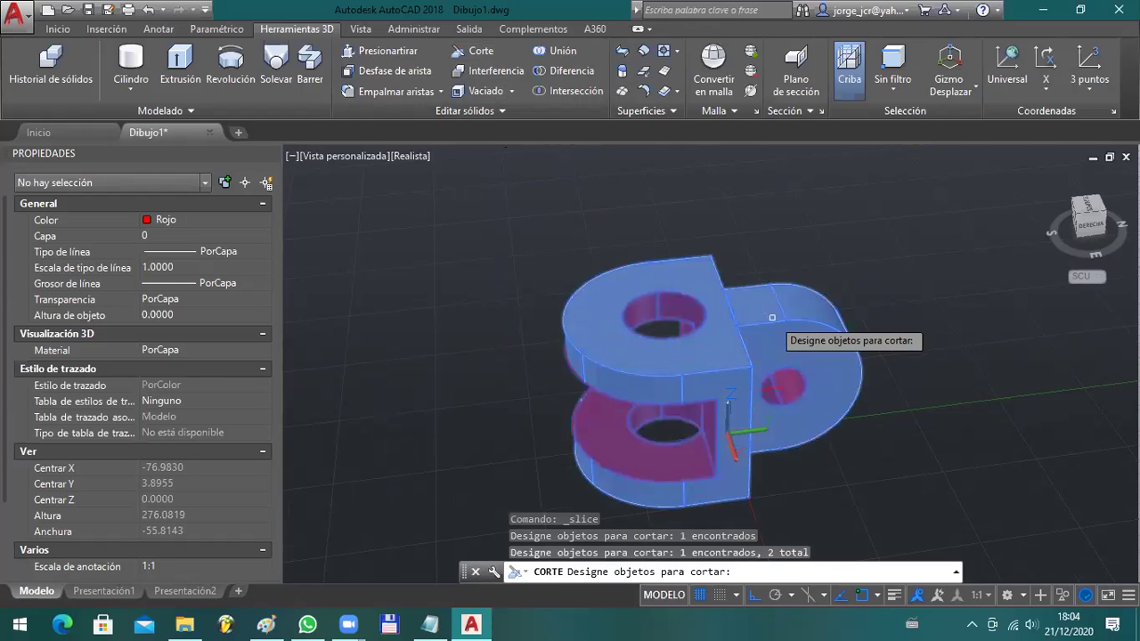
{"action": "key", "text": "Return"}
{"action": "left_click", "coordinate": [663, 313]}
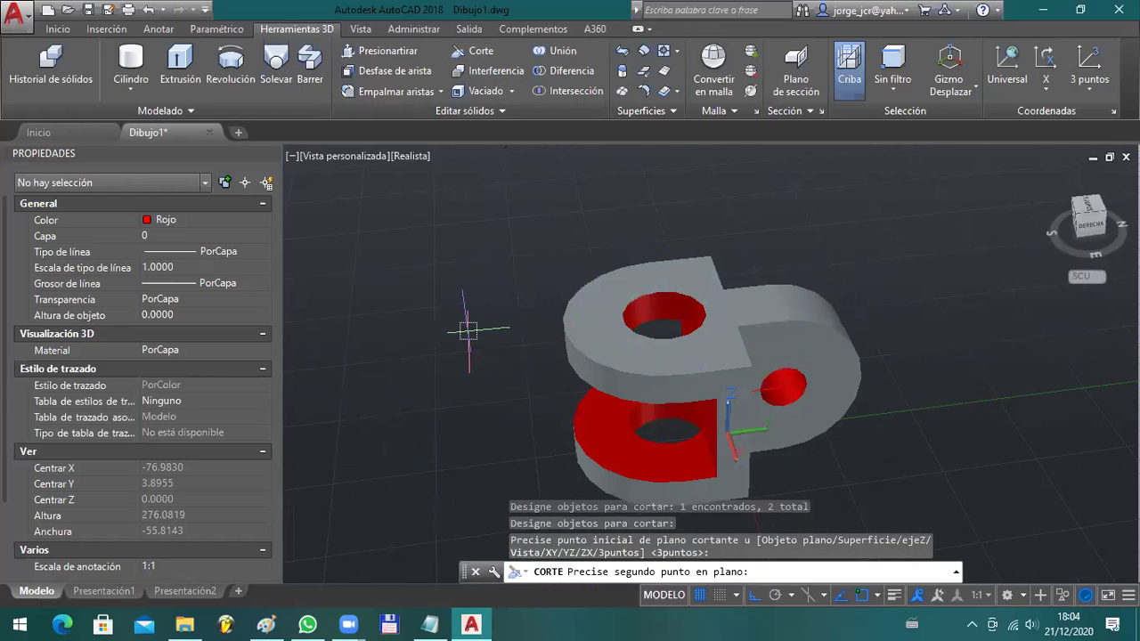
{"action": "left_click", "coordinate": [468, 332]}
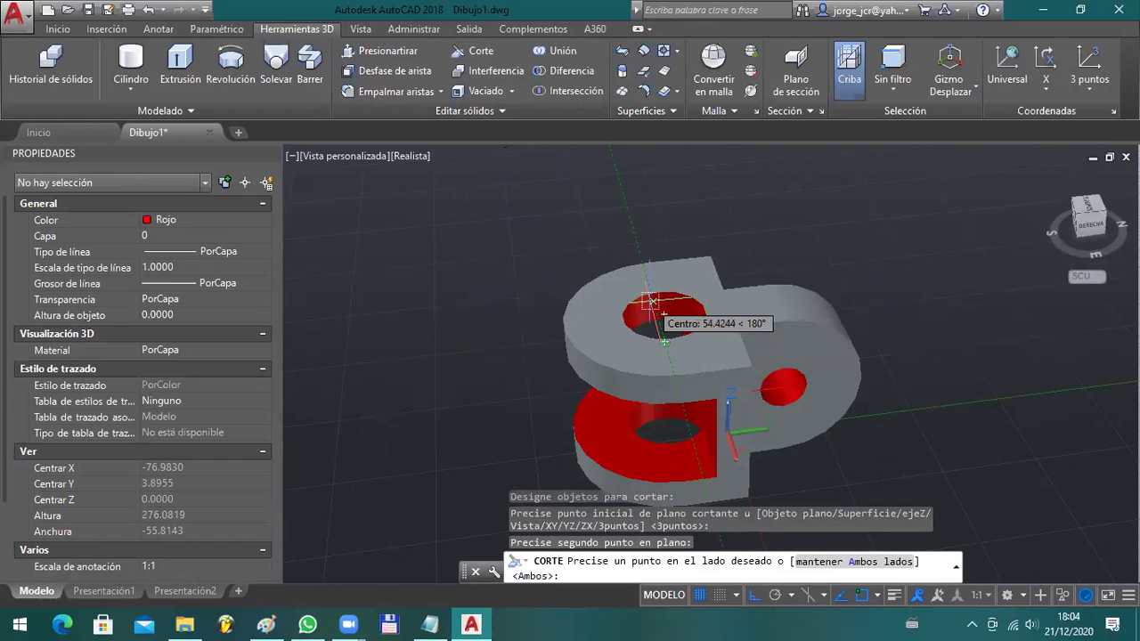
{"action": "left_click", "coordinate": [775, 307]}
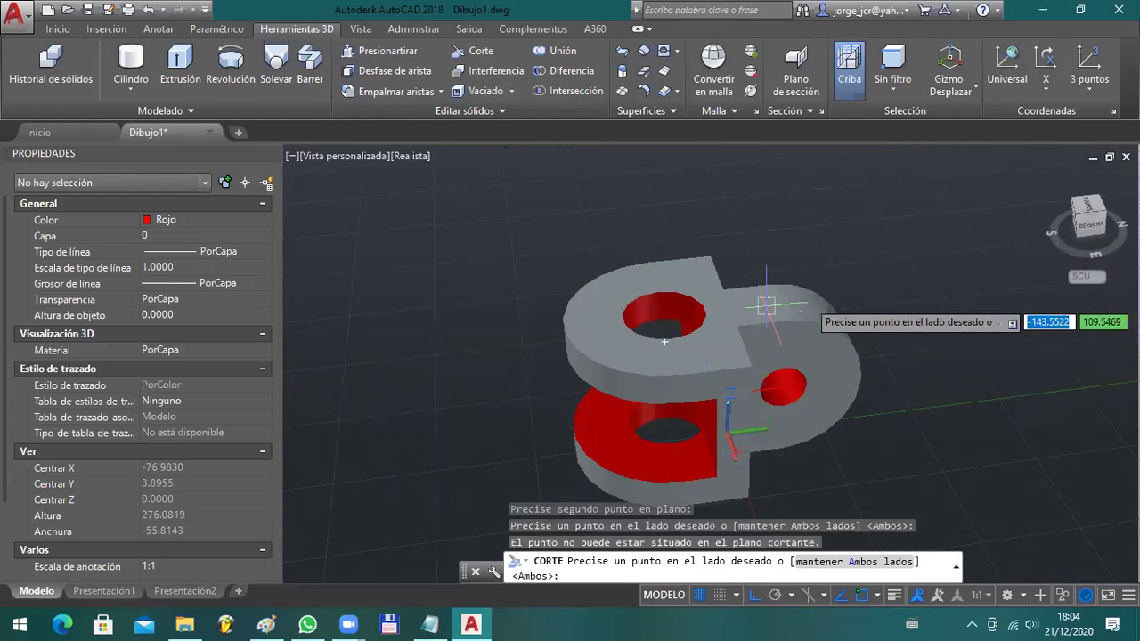
{"action": "left_click", "coordinate": [664, 314]}
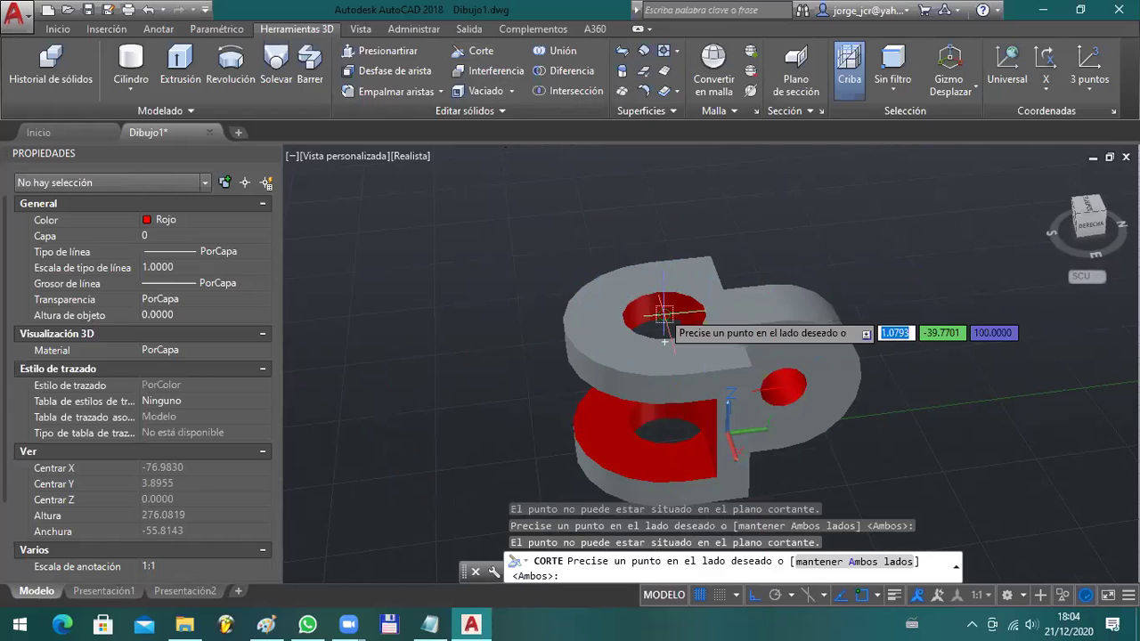
{"action": "left_click", "coordinate": [859, 294]}
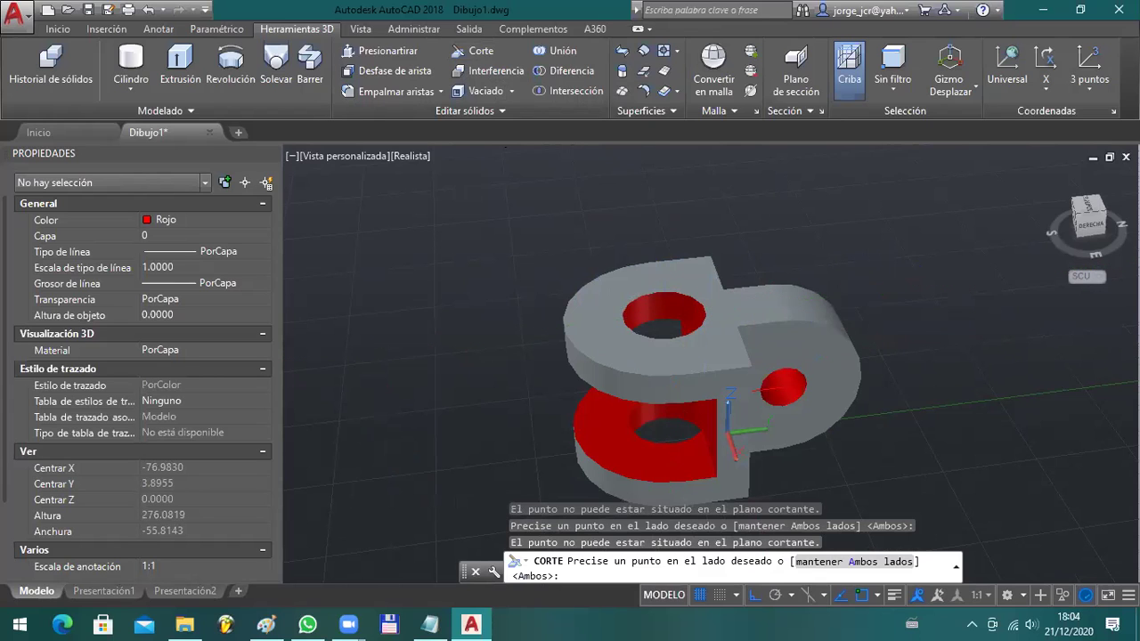
- Move the front half of the sliced fork away from the rest of the part, along the ortho direction
{"action": "left_click", "coordinate": [652, 383]}
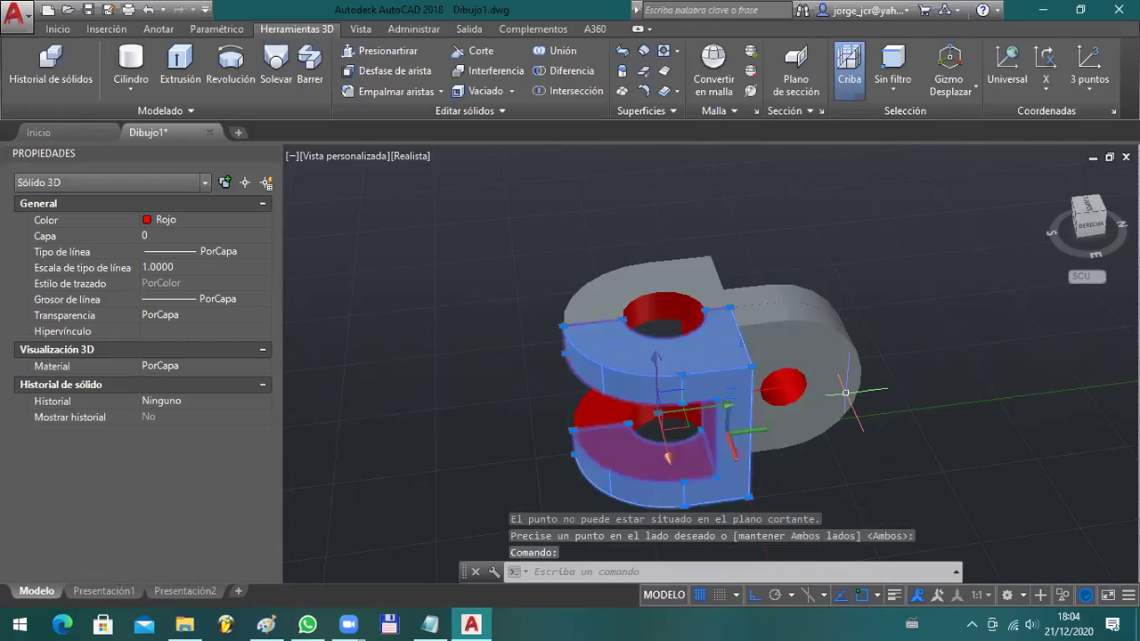
{"action": "type", "text": "D"}
{"action": "key", "text": "Return"}
{"action": "left_click", "coordinate": [793, 208]}
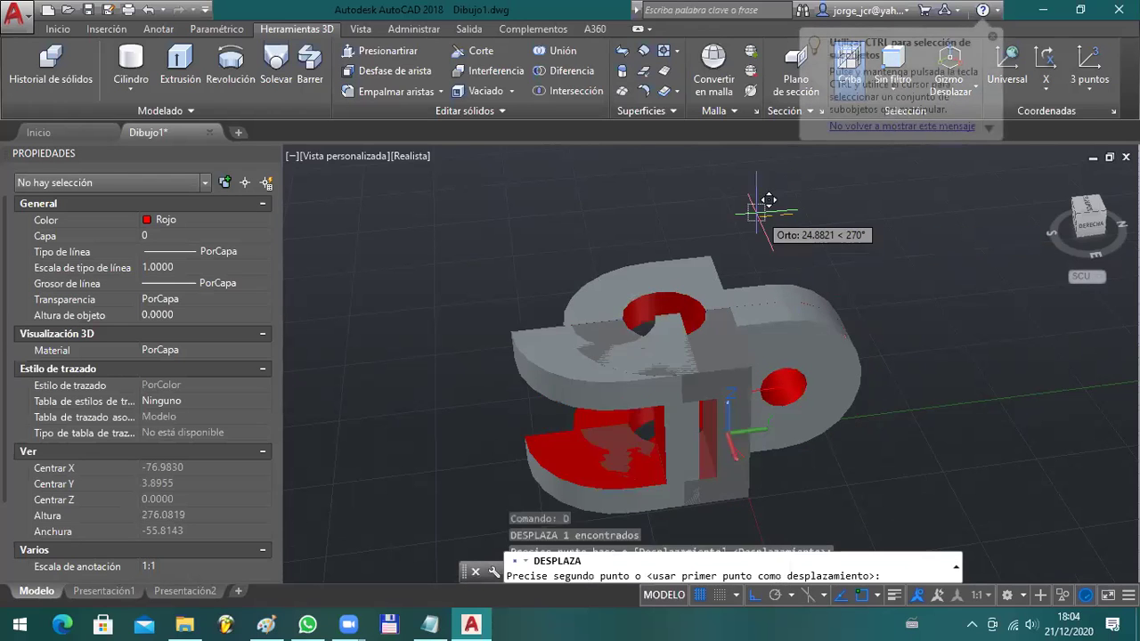
{"action": "left_click", "coordinate": [294, 189]}
- Move the front half of the sliced tab outward, clear of its other half, to expose the cut faces
{"action": "middle_click_drag", "start_coordinate": [525, 300], "coordinate": [837, 339], "text": "shift"}
{"action": "left_click", "coordinate": [1010, 348]}
{"action": "type", "text": "D"}
{"action": "key", "text": "Return"}
{"action": "left_click", "coordinate": [947, 250]}
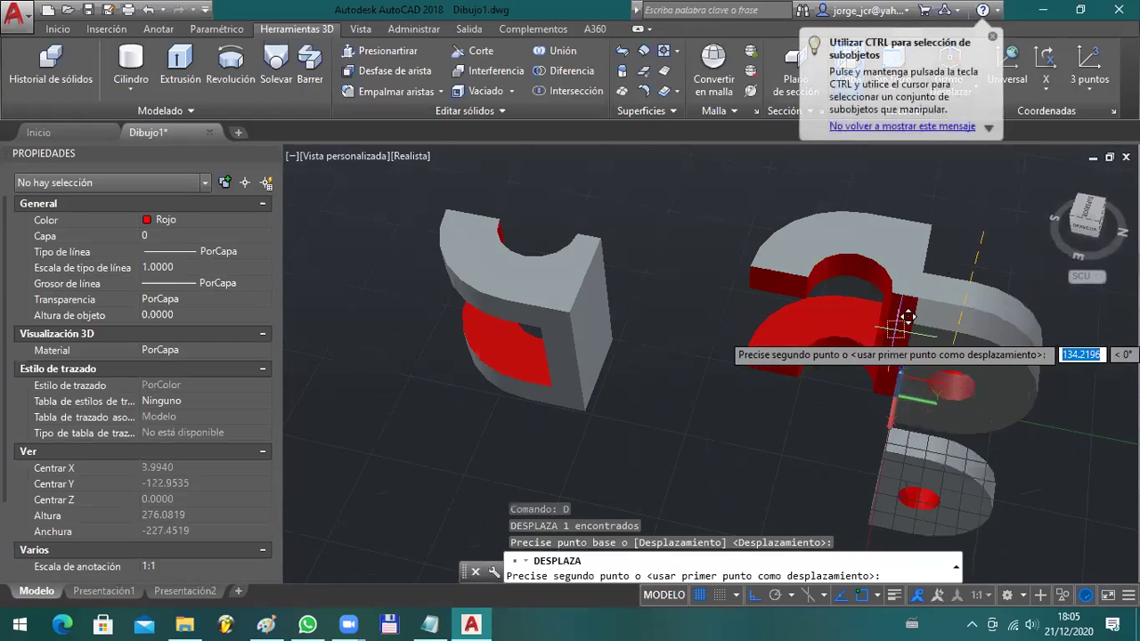
{"action": "left_click", "coordinate": [869, 348]}
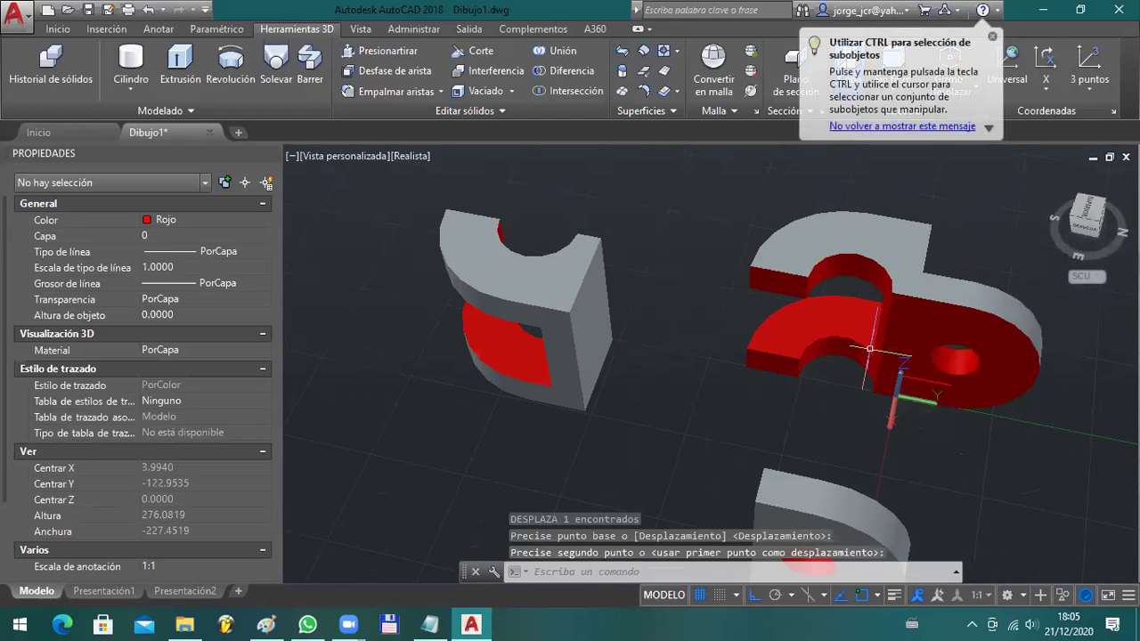
{"action": "middle_click_drag", "start_coordinate": [859, 392], "coordinate": [644, 320], "text": "shift"}
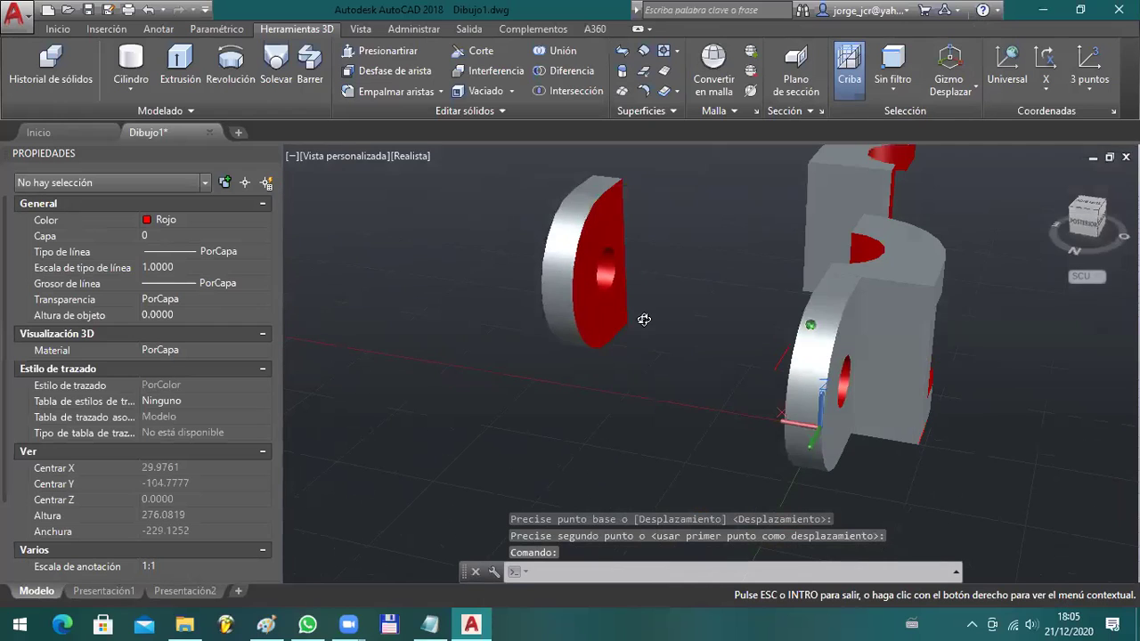
{"action": "middle_click_drag", "start_coordinate": [653, 385], "coordinate": [978, 314], "text": "shift"}
{"action": "middle_click_drag", "start_coordinate": [1058, 292], "coordinate": [899, 321], "text": "shift"}
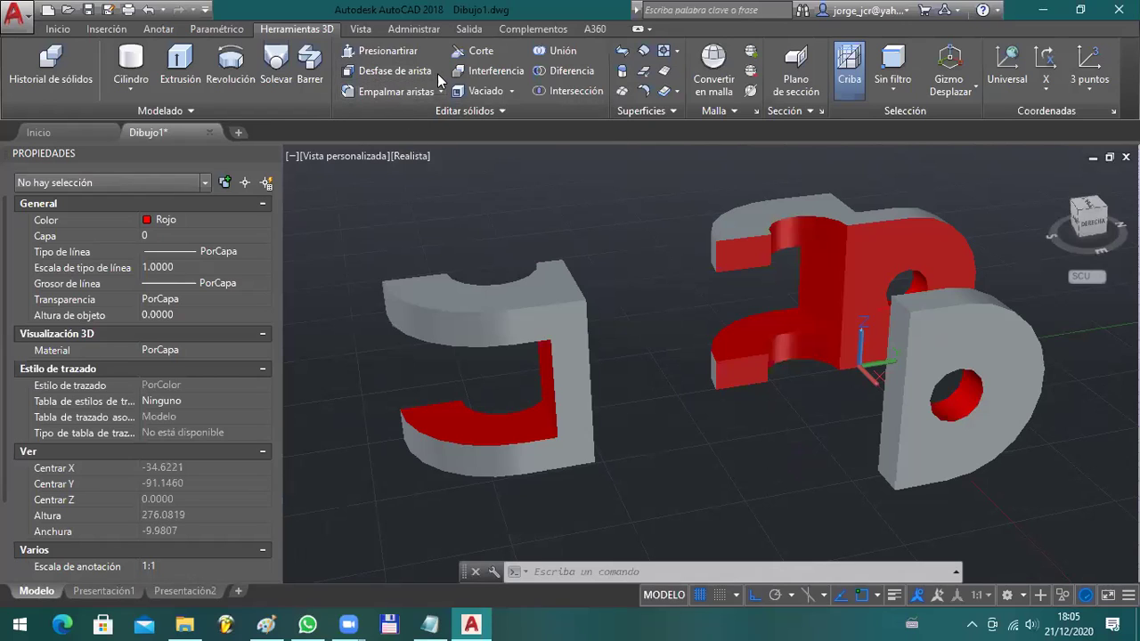
{"action": "left_click", "coordinate": [510, 91]}
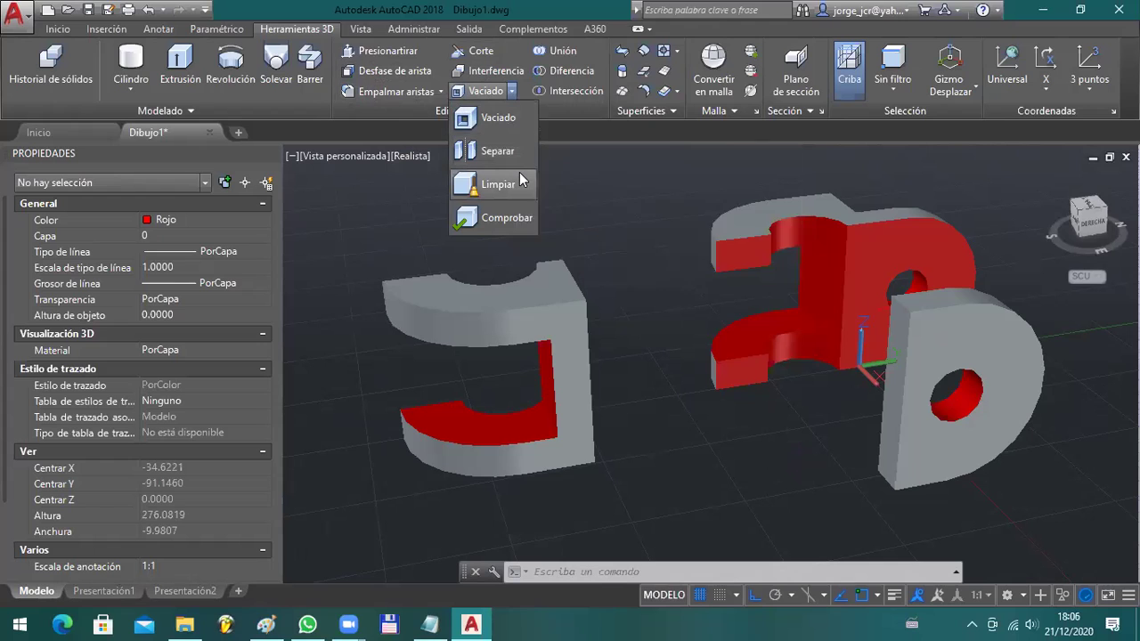
{"action": "left_click", "coordinate": [496, 74]}
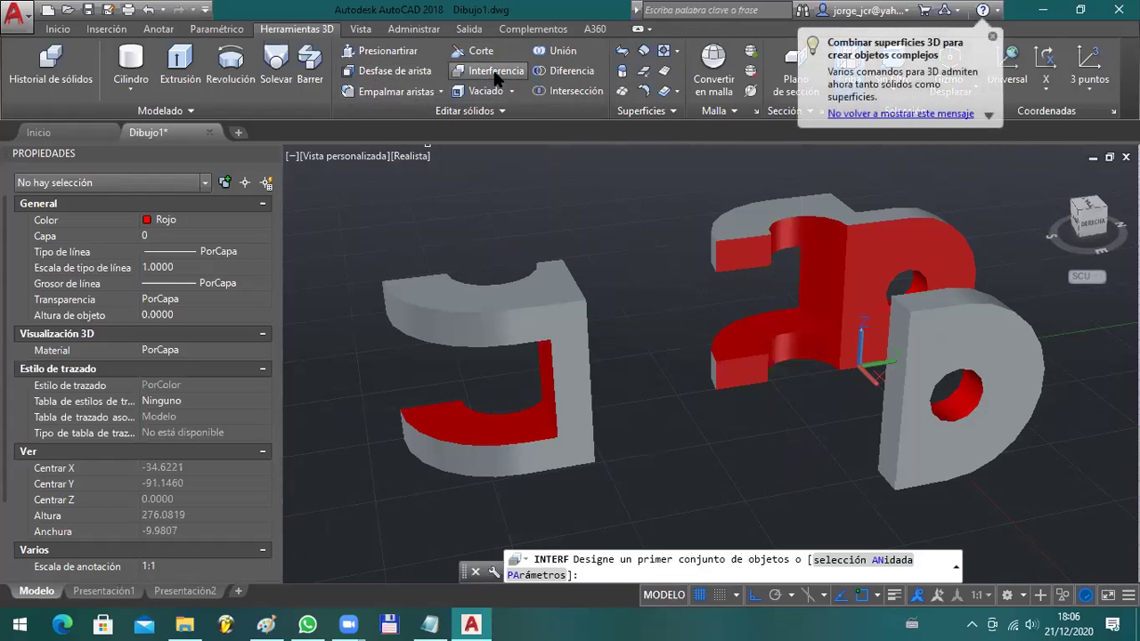
{"action": "left_click", "coordinate": [496, 73]}
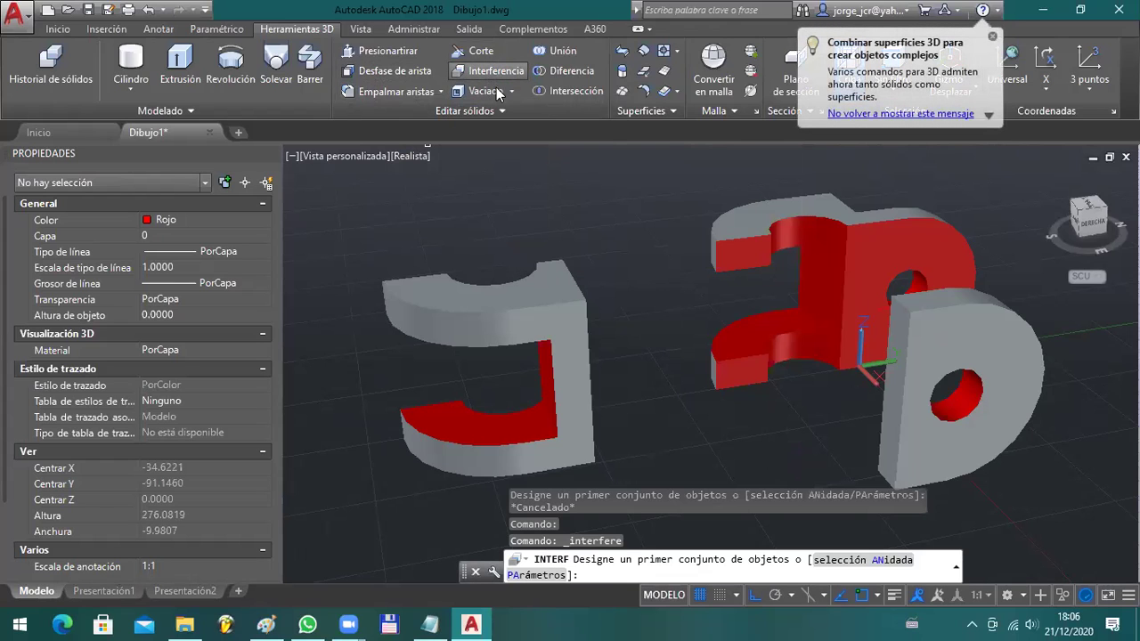
{"action": "left_click", "coordinate": [487, 288]}
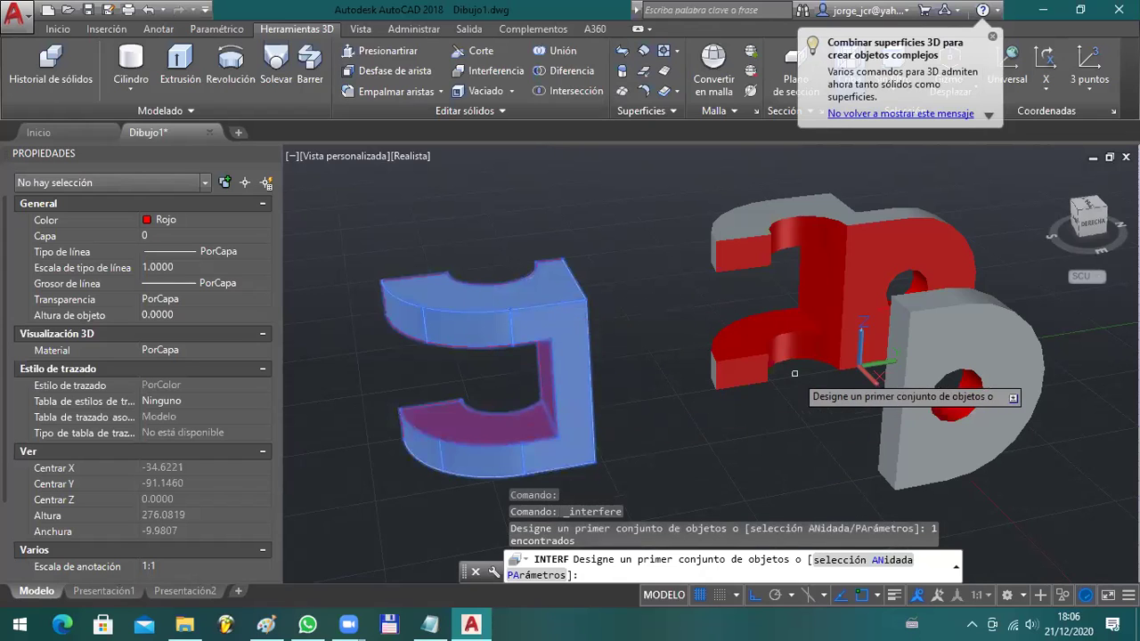
{"action": "key", "text": "Return"}
{"action": "left_click", "coordinate": [539, 355]}
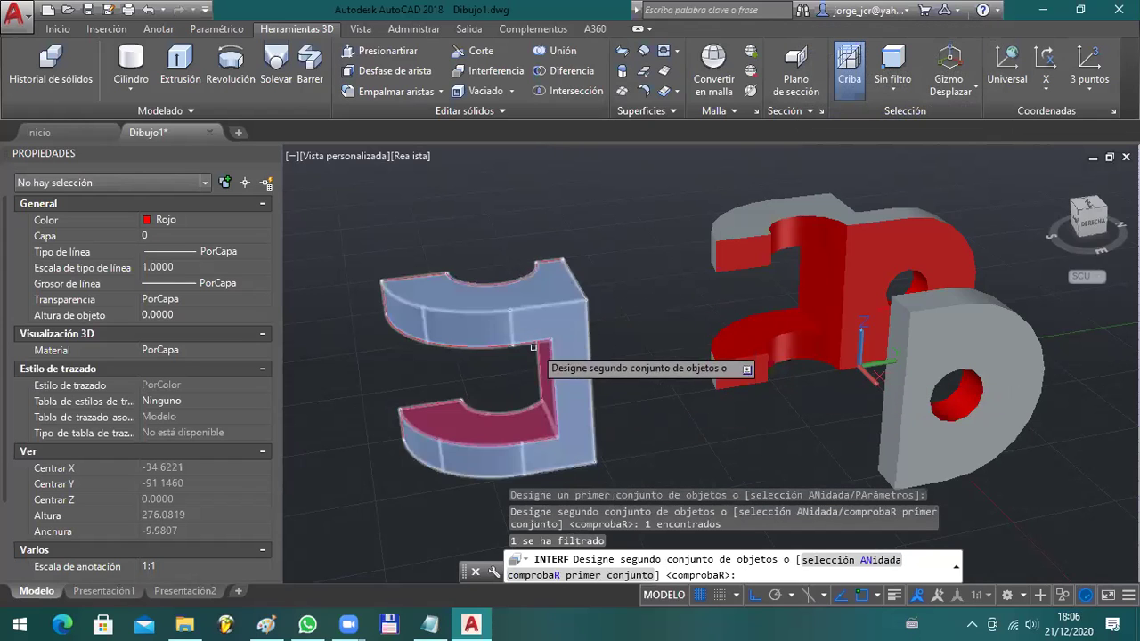
{"action": "key", "text": "Escape"}
{"action": "key", "text": "Escape"}
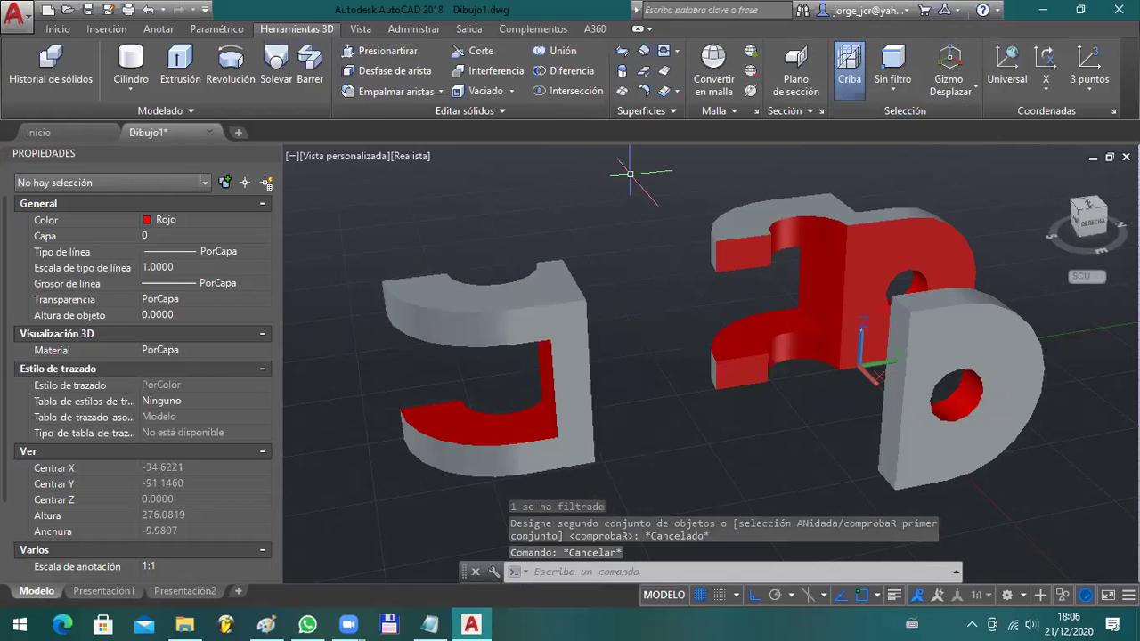
- Convert the separated fork half into a smoothed mesh, creating the mesh although it is not a primitive solid
{"action": "left_click", "coordinate": [733, 109]}
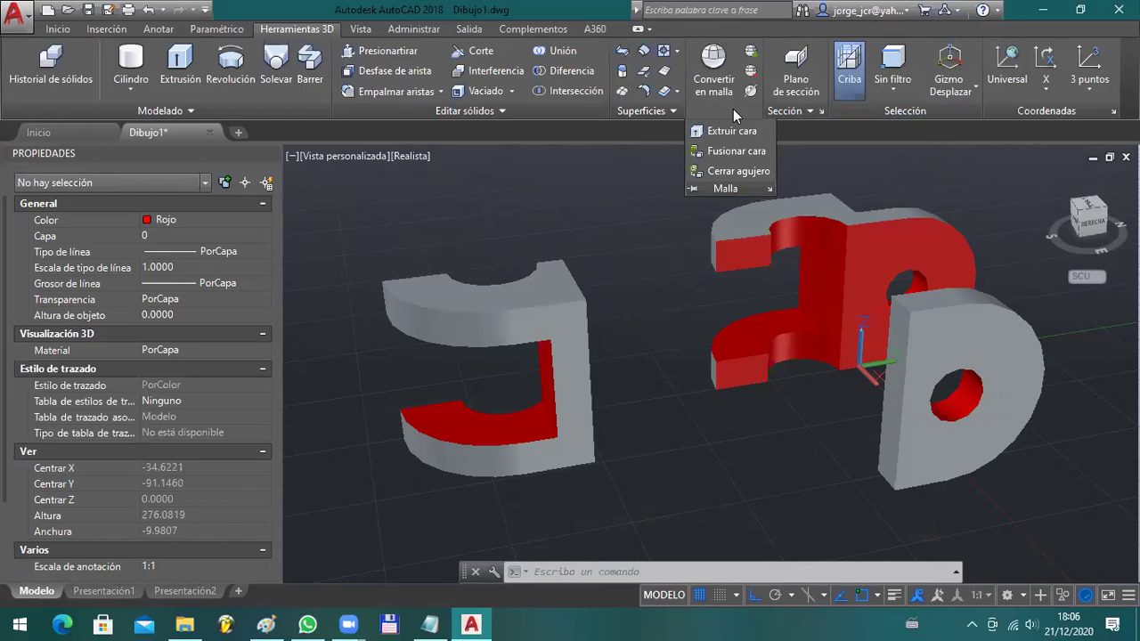
{"action": "left_click", "coordinate": [733, 89]}
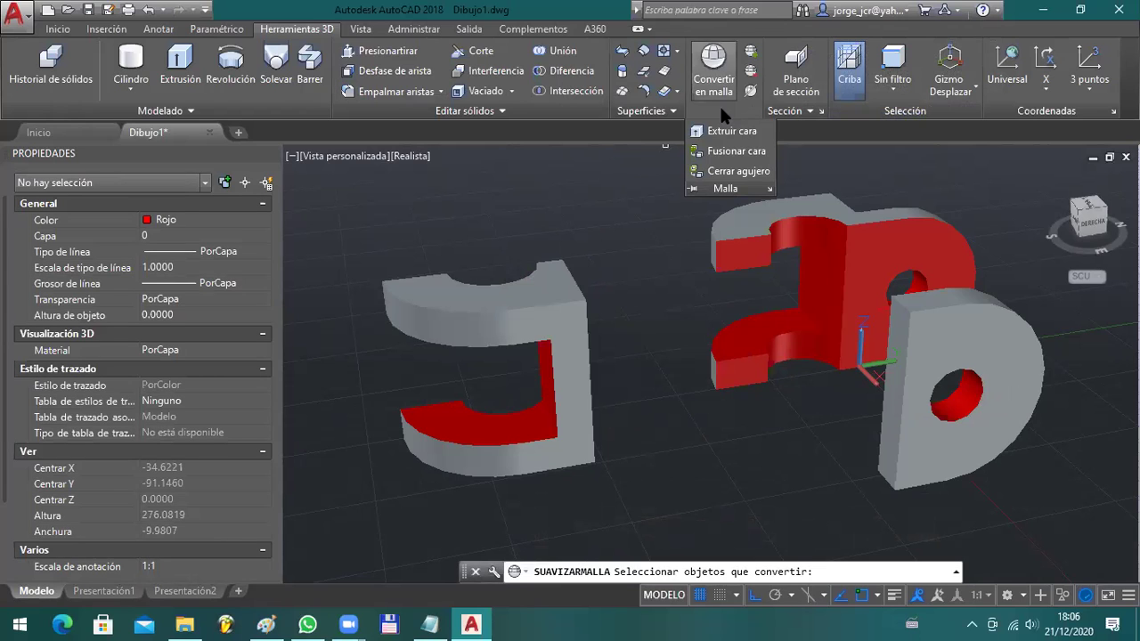
{"action": "left_click", "coordinate": [576, 297]}
{"action": "key", "text": "Return"}
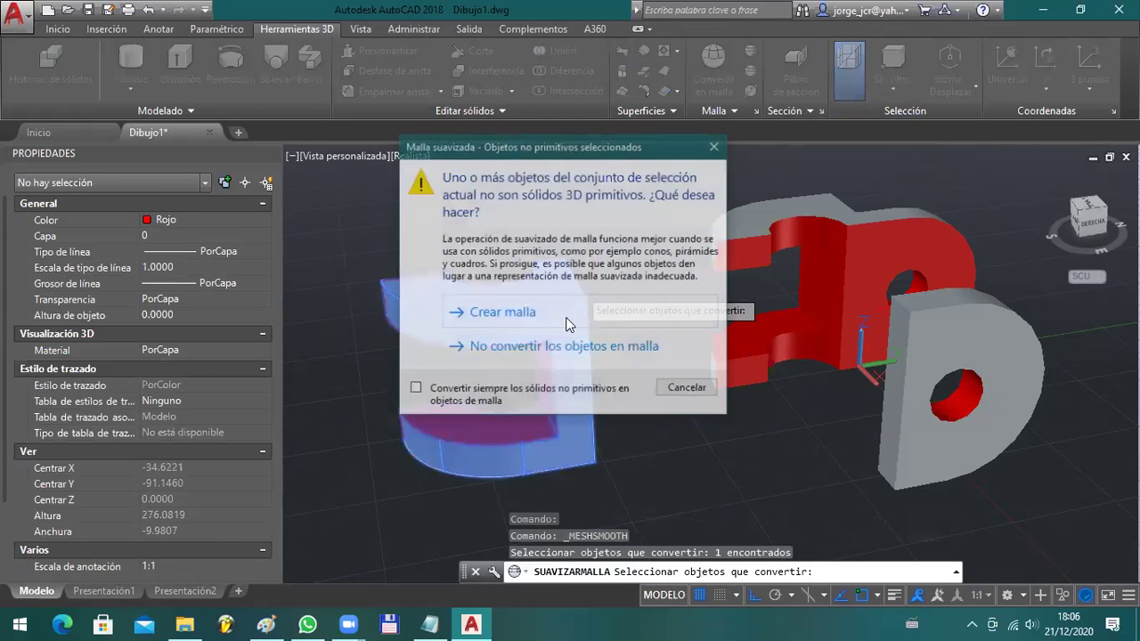
{"action": "left_click", "coordinate": [554, 316]}
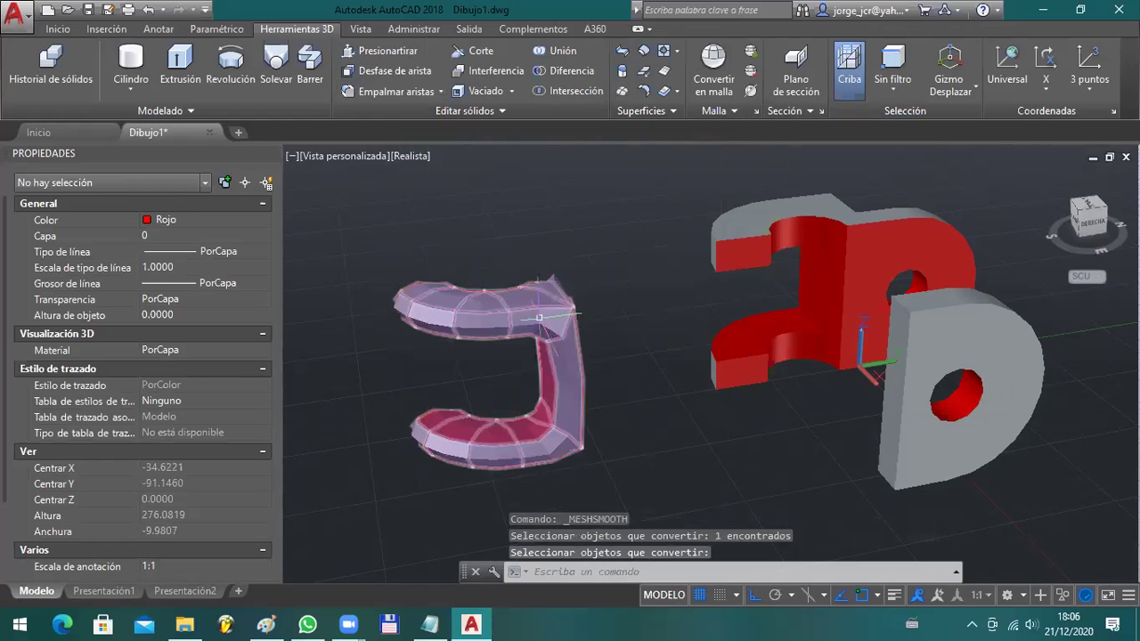
{"action": "middle_click_drag", "start_coordinate": [662, 412], "coordinate": [592, 416], "text": "shift"}
- Undo the mesh conversion of the separated fork half
{"action": "key", "text": "ctrl+z"}
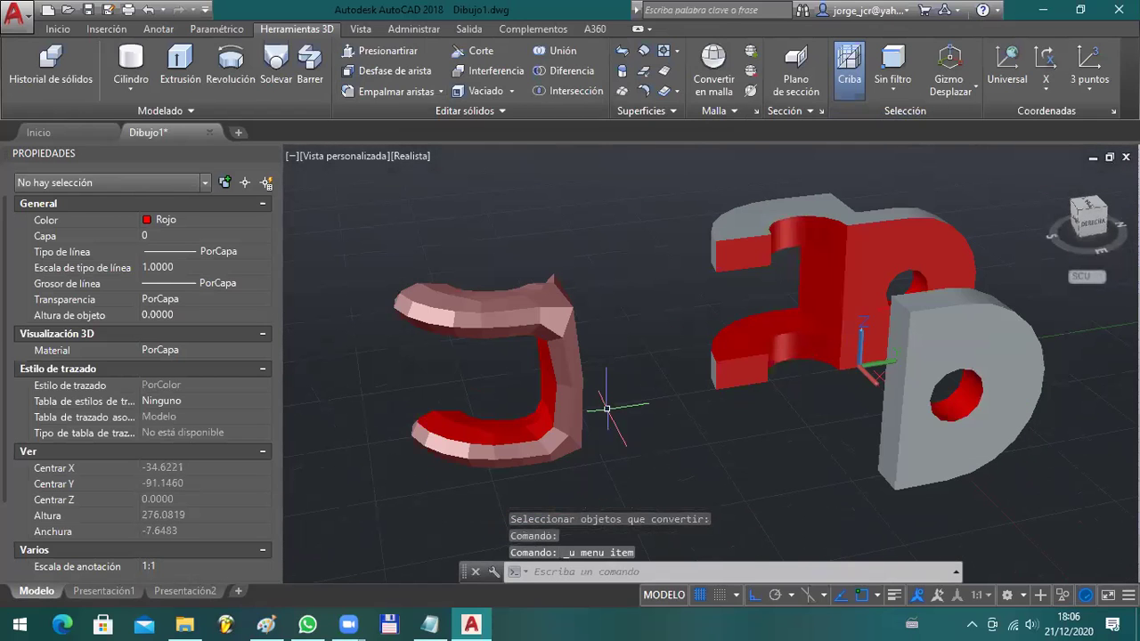
{"action": "key", "text": "ctrl+z"}
{"action": "key", "text": "ctrl+z"}
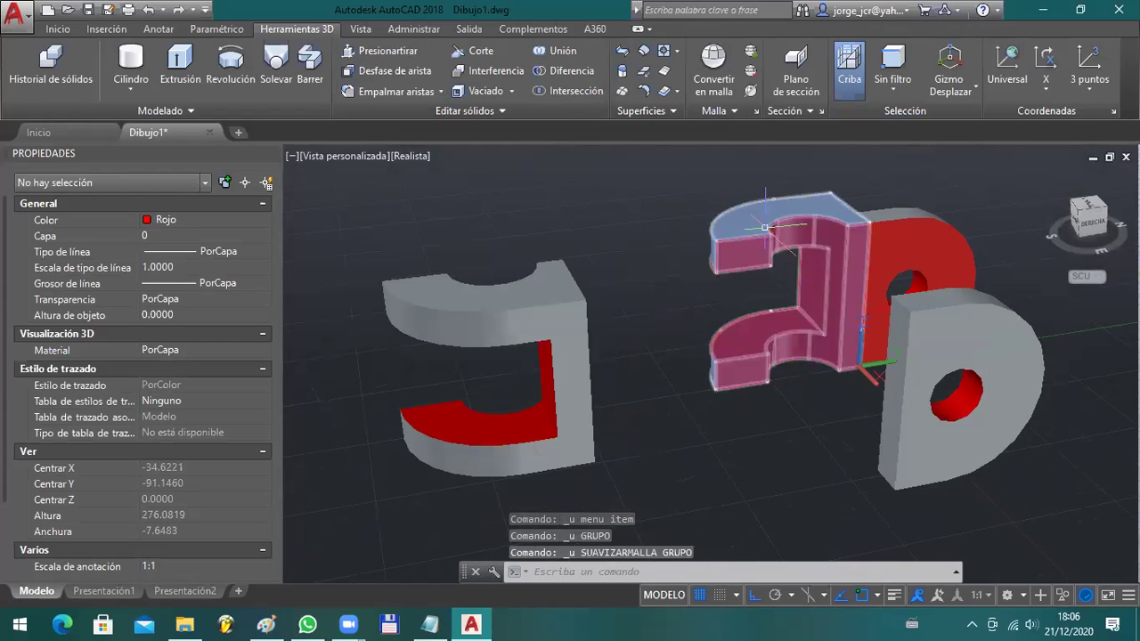
- Turn selection culling off and back on
{"action": "left_click", "coordinate": [858, 92]}
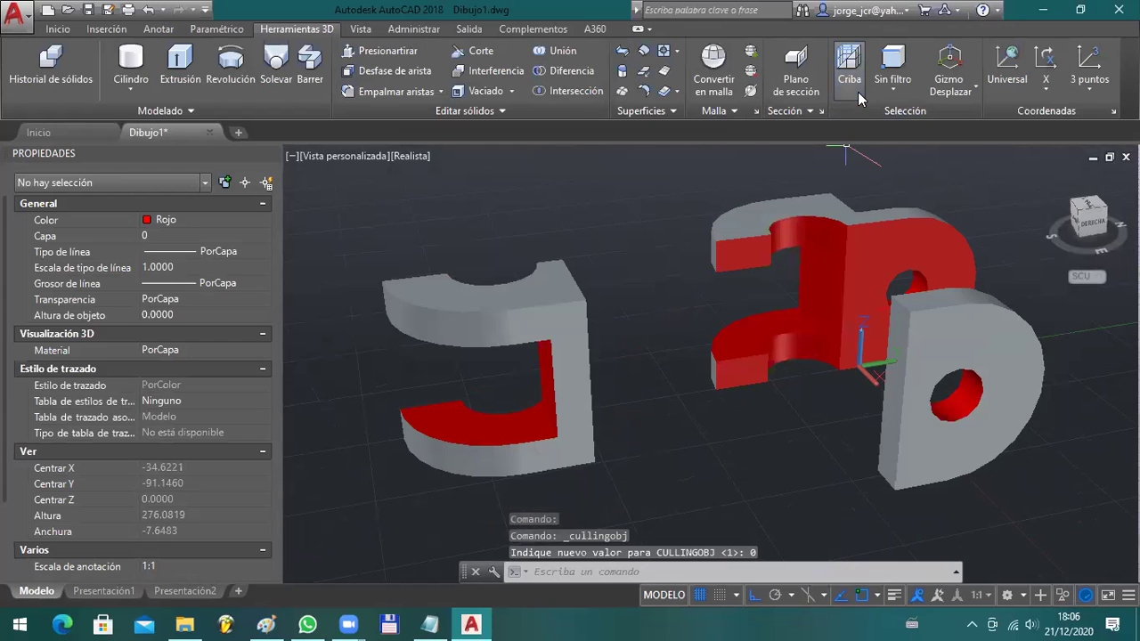
{"action": "left_click", "coordinate": [860, 75]}
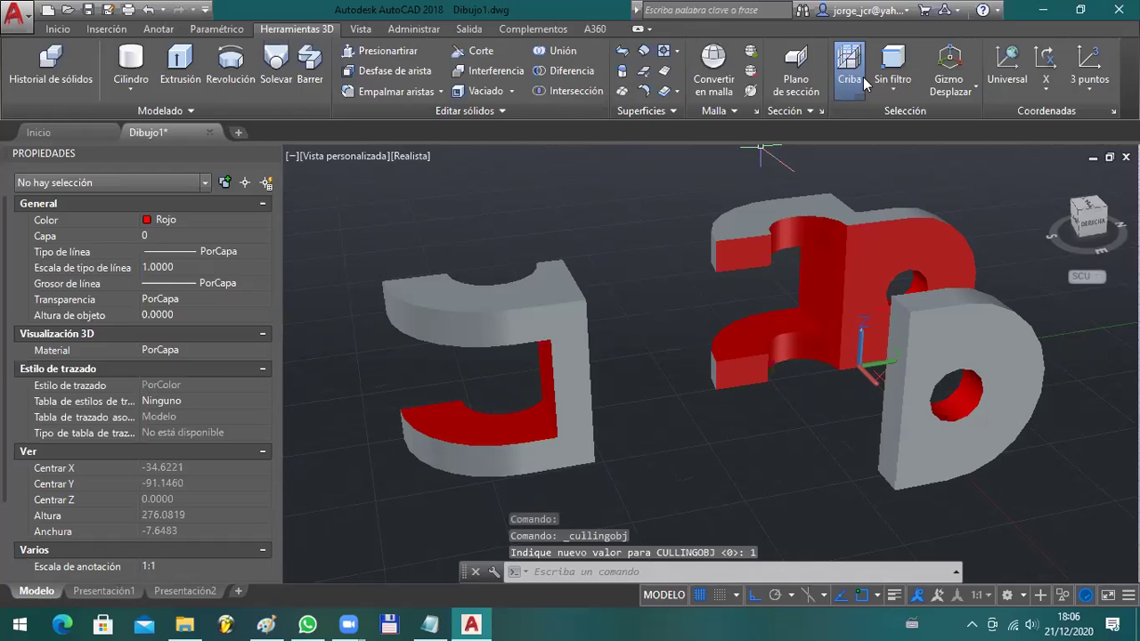
{"action": "left_click", "coordinate": [900, 92]}
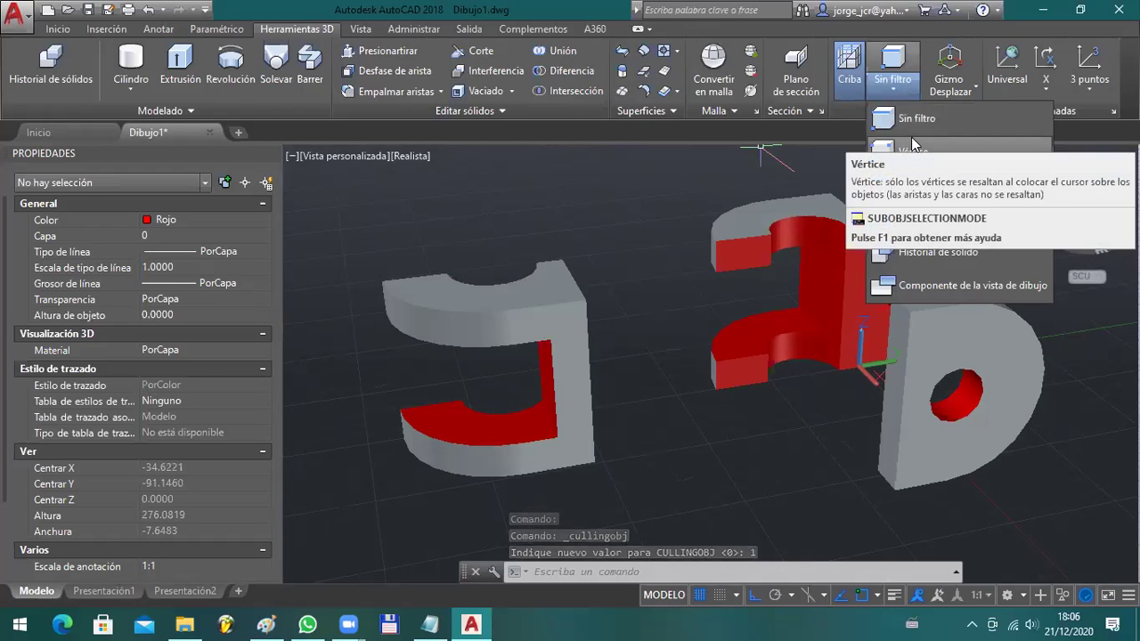
{"action": "left_click", "coordinate": [959, 87]}
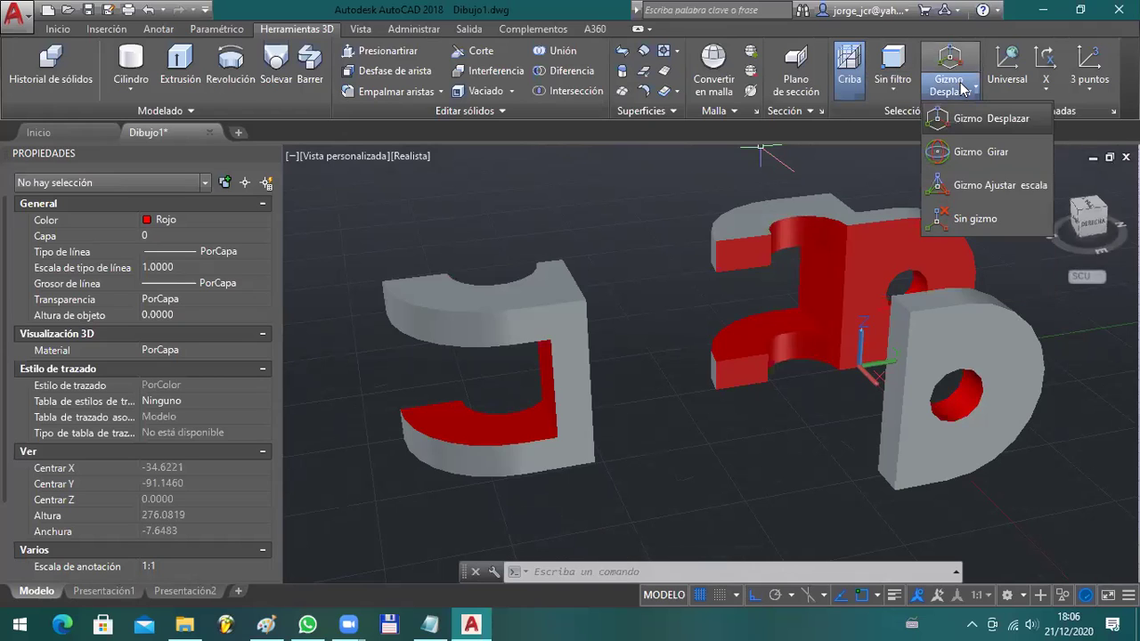
{"action": "left_click", "coordinate": [962, 87]}
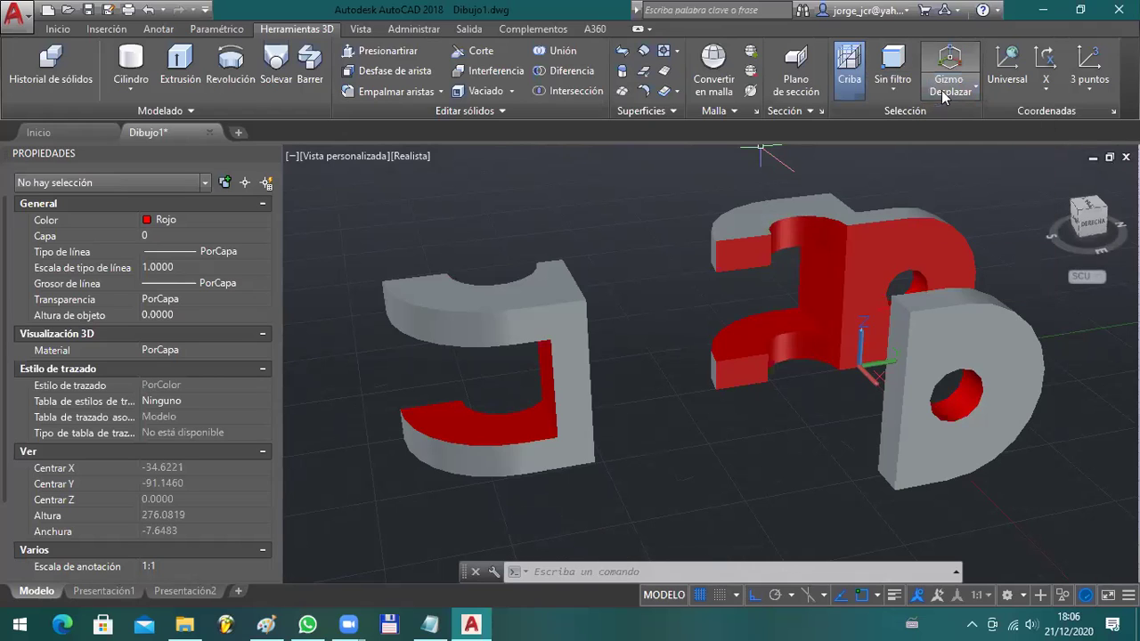
- Set the subobject selection filter to Vertex, then restore it to no filter
{"action": "left_click", "coordinate": [888, 92]}
{"action": "left_click", "coordinate": [913, 152]}
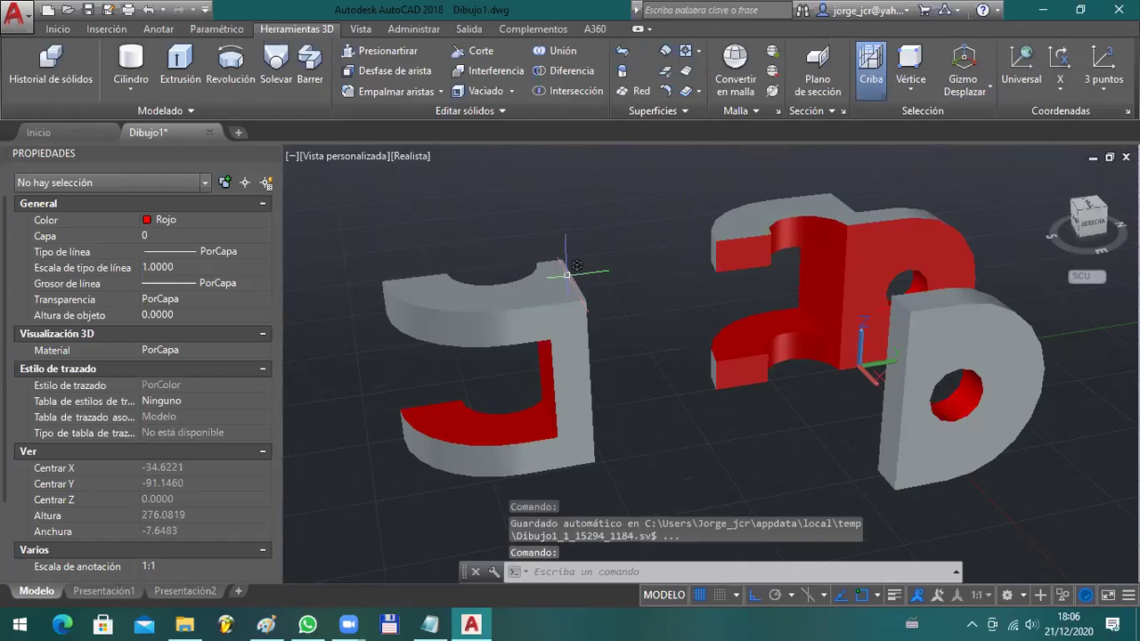
{"action": "left_click", "coordinate": [909, 90]}
{"action": "left_click", "coordinate": [927, 115]}
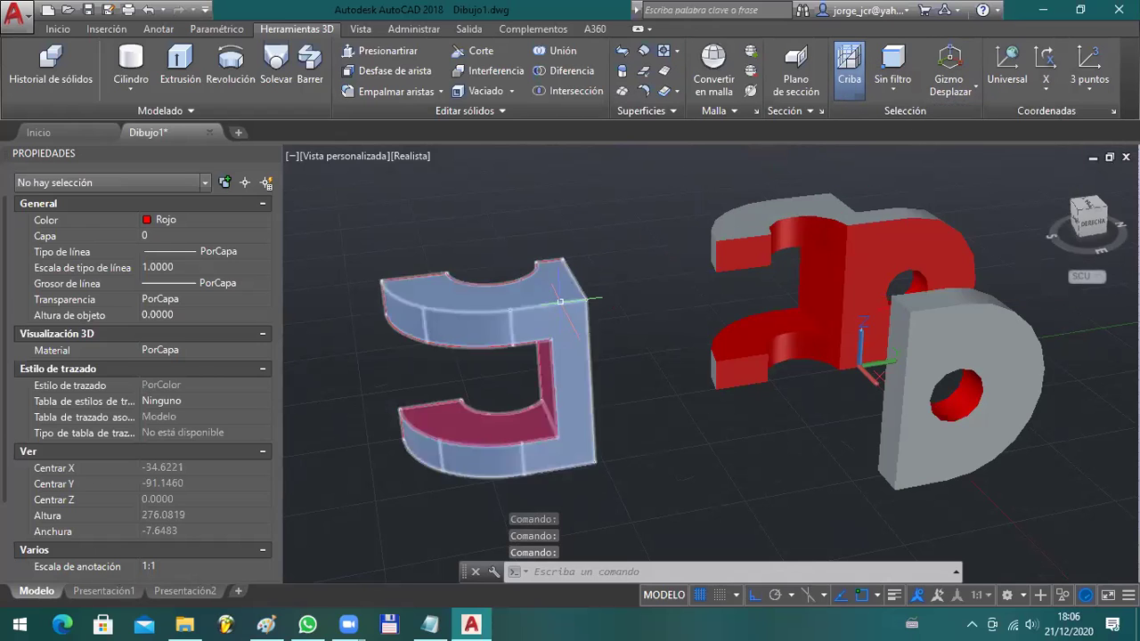
- Undo the recent edits back through the selection filter change, the moves of the halves and the slice of the fork-and-tab part
{"action": "left_click", "coordinate": [539, 321]}
{"action": "middle_click_drag", "start_coordinate": [490, 392], "coordinate": [570, 308], "text": "shift"}
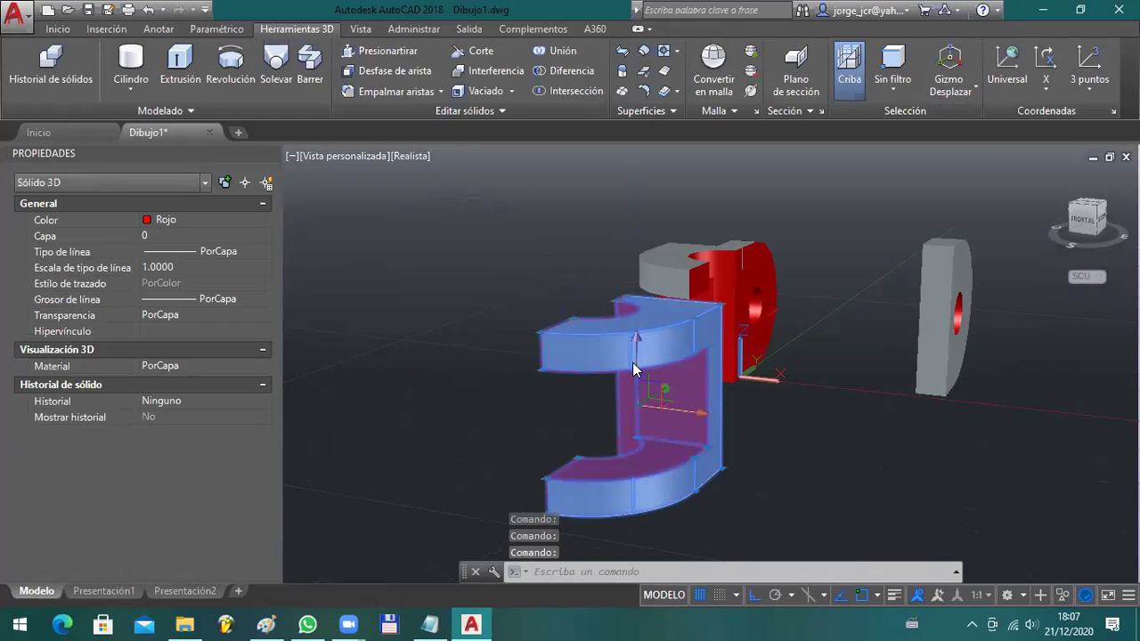
{"action": "key", "text": "ctrl+z"}
{"action": "key", "text": "ctrl+z"}
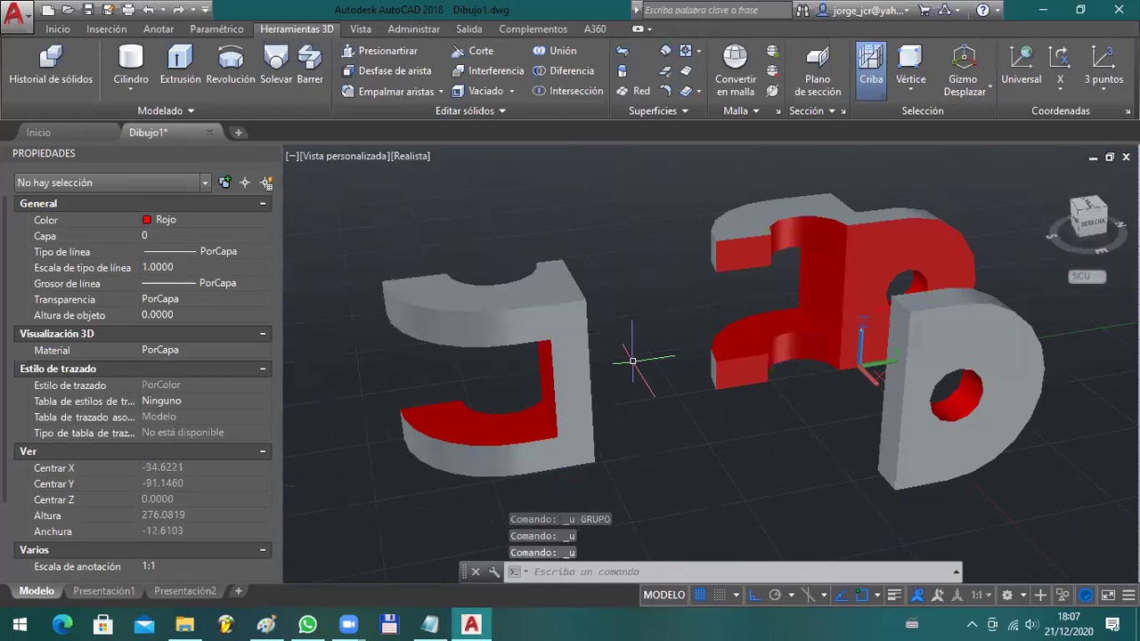
{"action": "key", "text": "ctrl+z"}
{"action": "key", "text": "ctrl+z"}
{"action": "key", "text": "ctrl+z"}
{"action": "key", "text": "ctrl+z"}
{"action": "key", "text": "ctrl+z"}
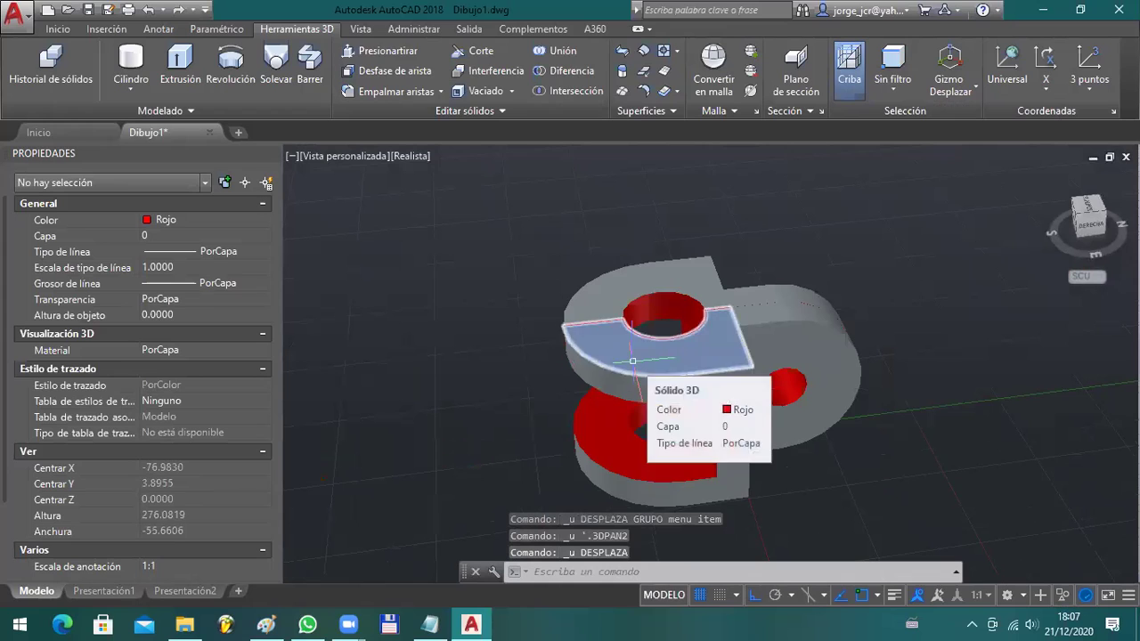
{"action": "key", "text": "ctrl+z"}
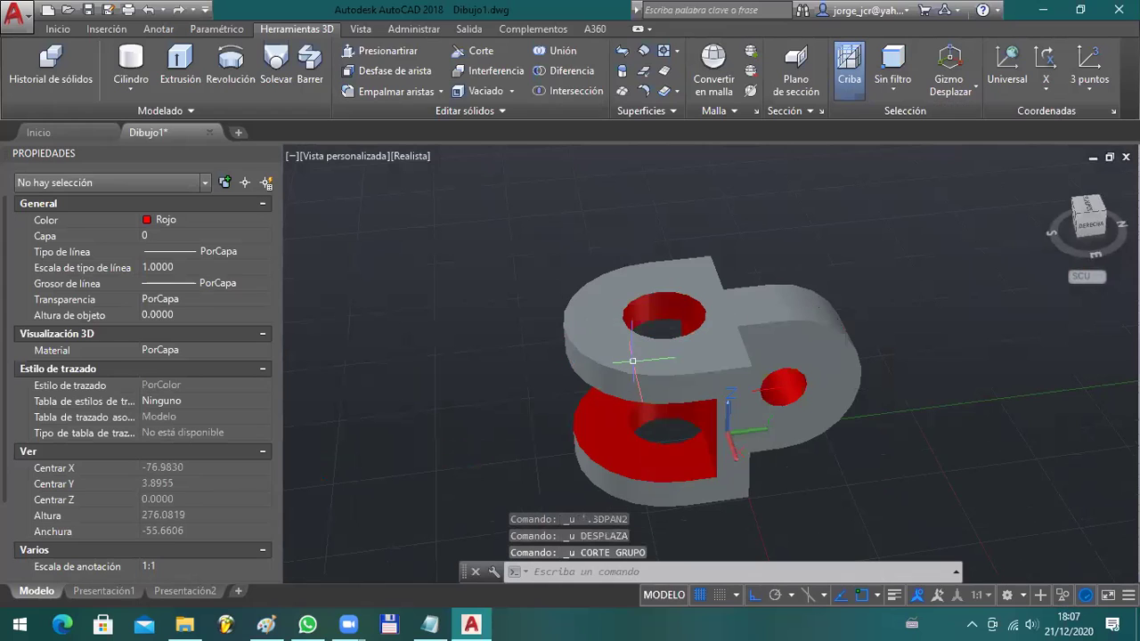
- Switch to the Edge browser and run an image search for "dibujo pieza mecanica"
{"action": "left_click", "coordinate": [63, 623]}
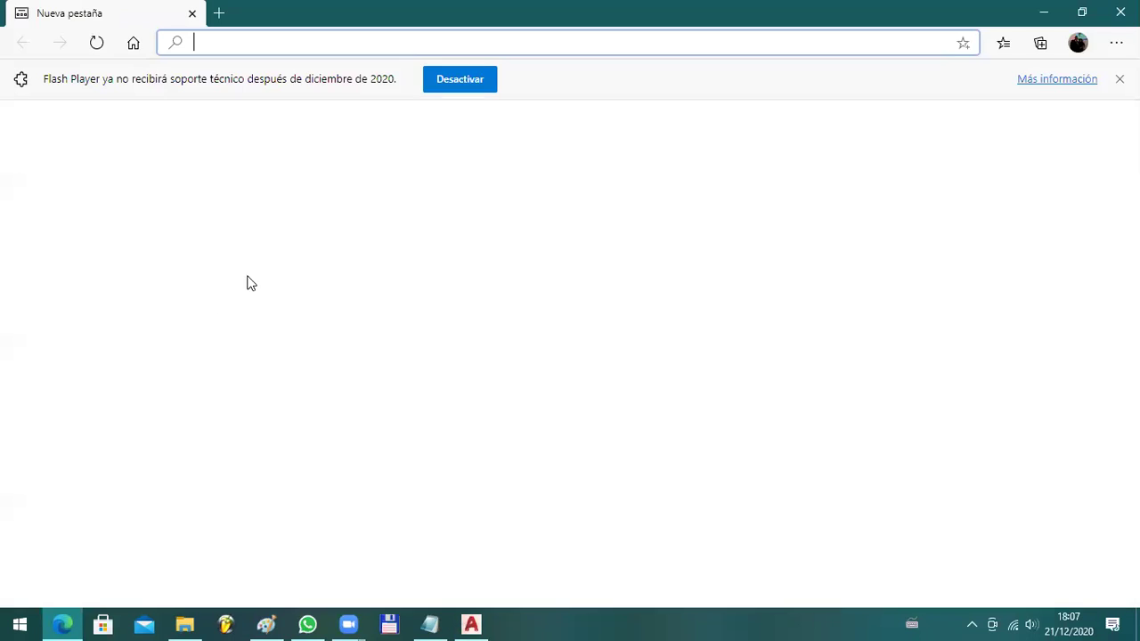
{"action": "type", "text": "DIBUJO"}
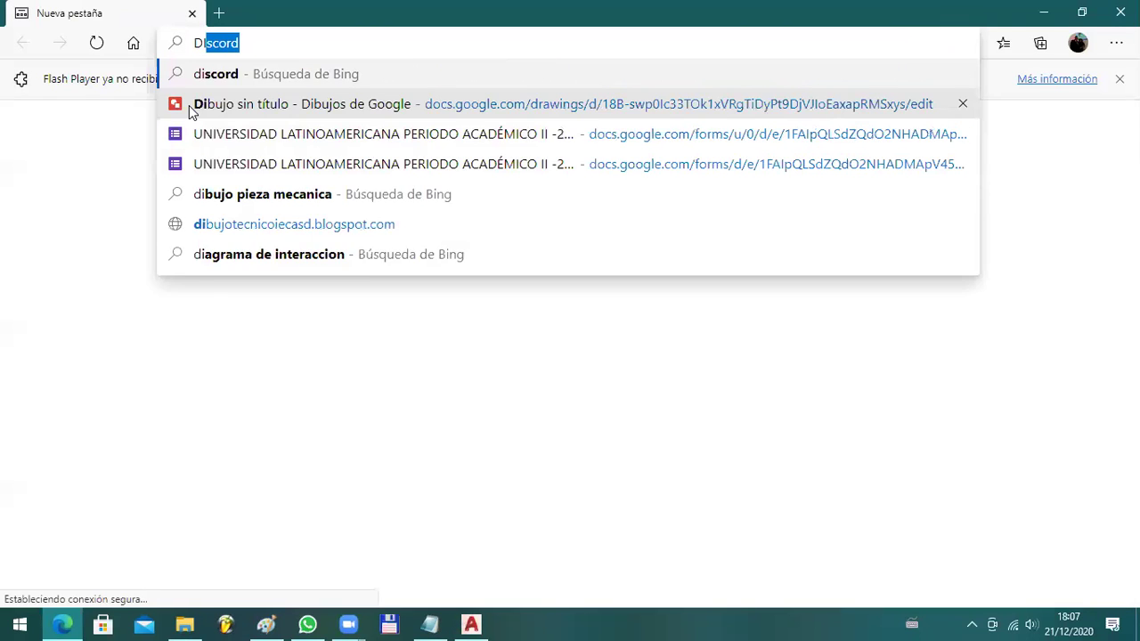
{"action": "key", "text": "Return"}
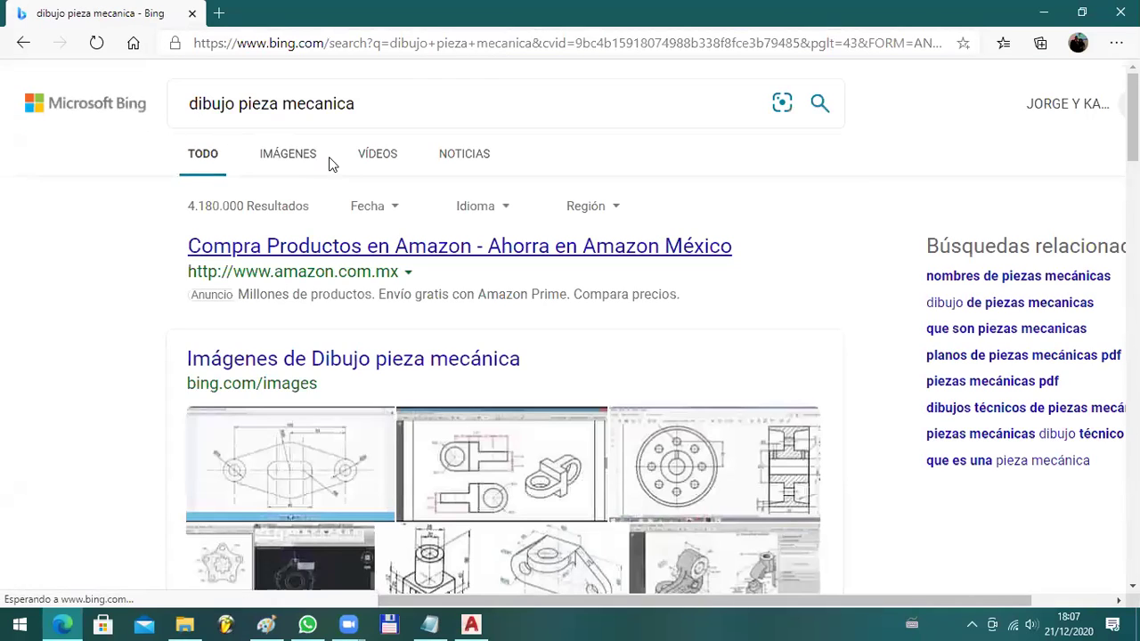
{"action": "left_click", "coordinate": [314, 165]}
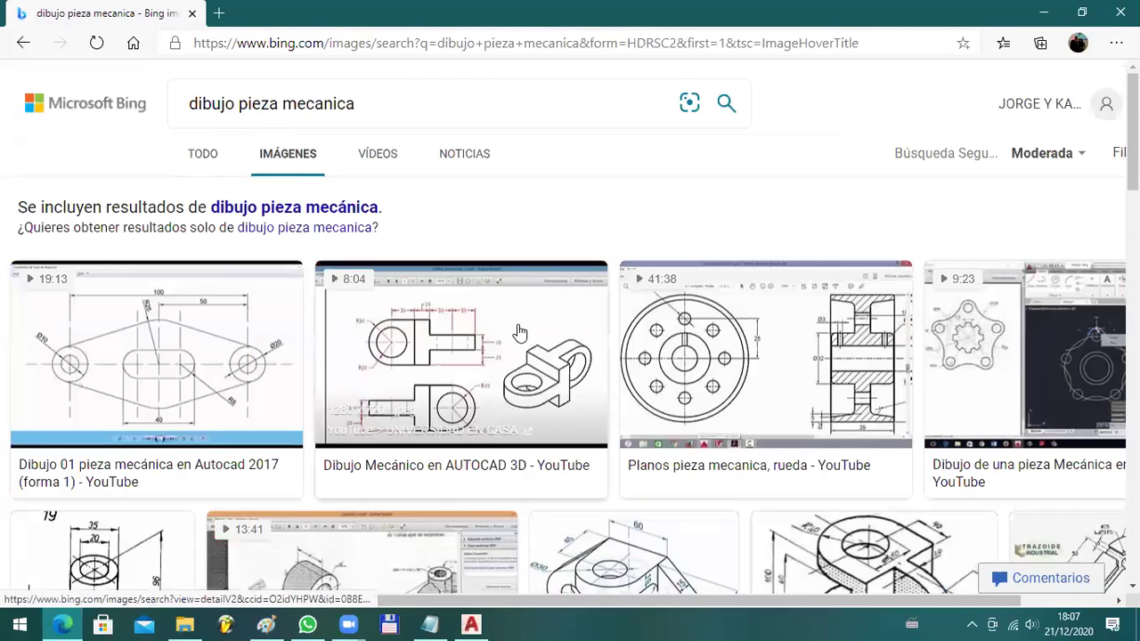
- Open the image result of drawing 19, the hollow cylinder on a slotted square base, and copy the image
{"action": "scroll", "coordinate": [526, 353], "scroll_direction": "down", "scroll_amount": 1}
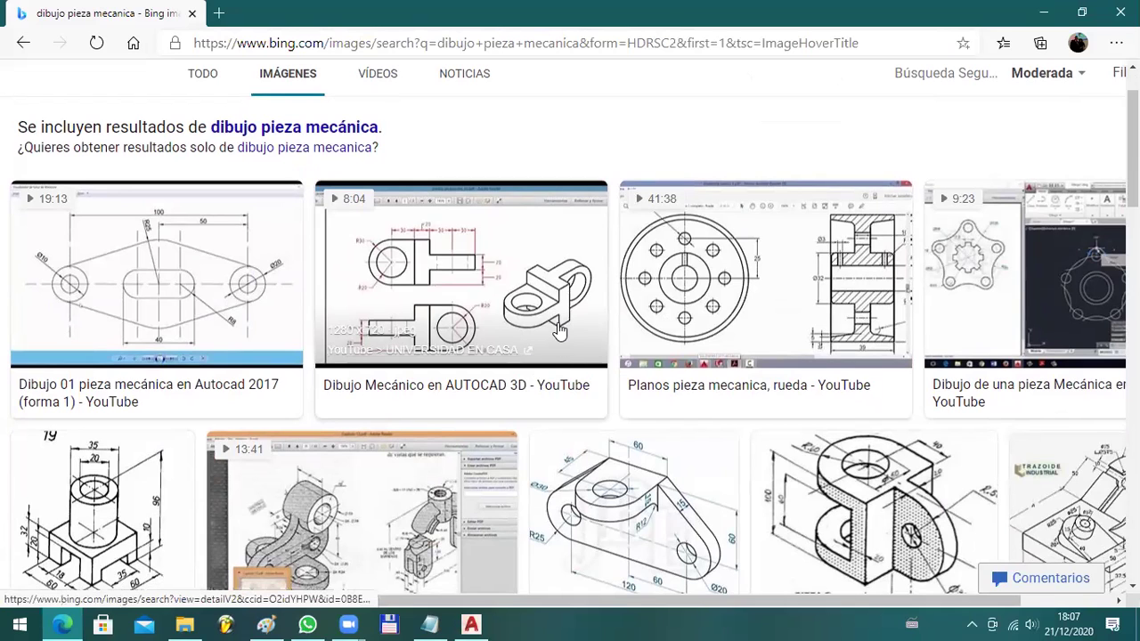
{"action": "scroll", "coordinate": [559, 329], "scroll_direction": "down", "scroll_amount": 1}
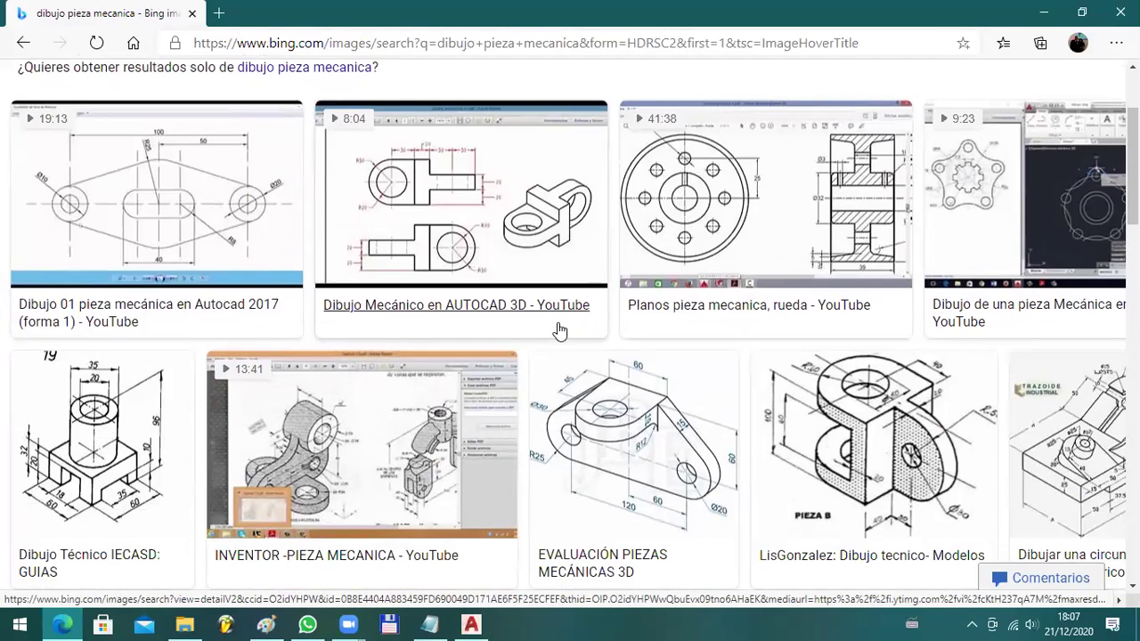
{"action": "left_click", "coordinate": [92, 459]}
{"action": "right_click", "coordinate": [340, 325]}
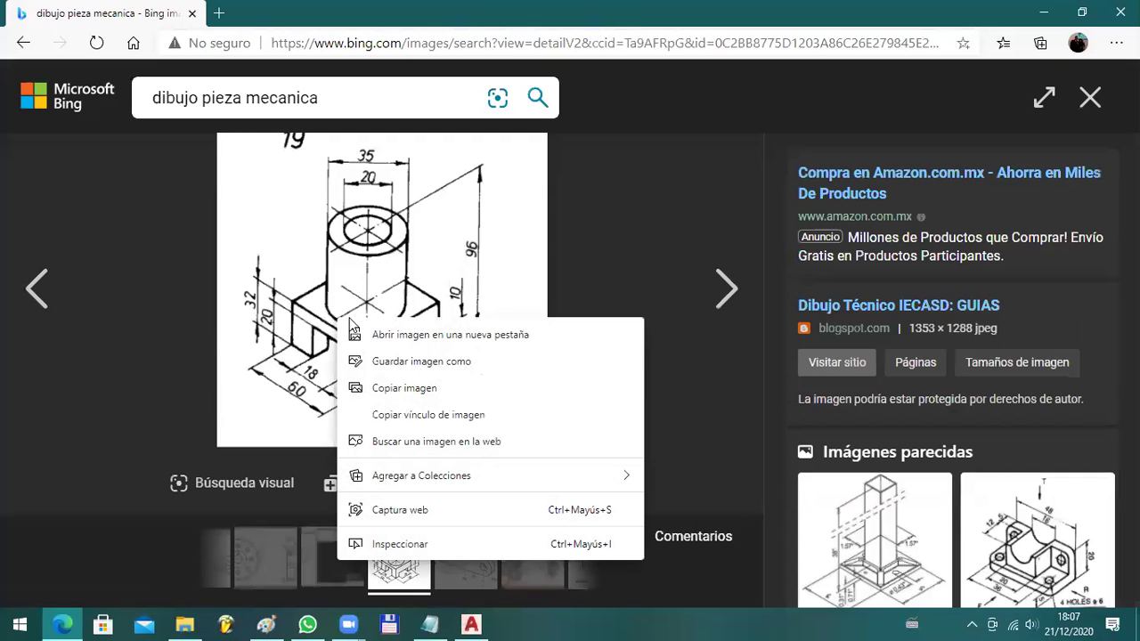
{"action": "left_click", "coordinate": [400, 394]}
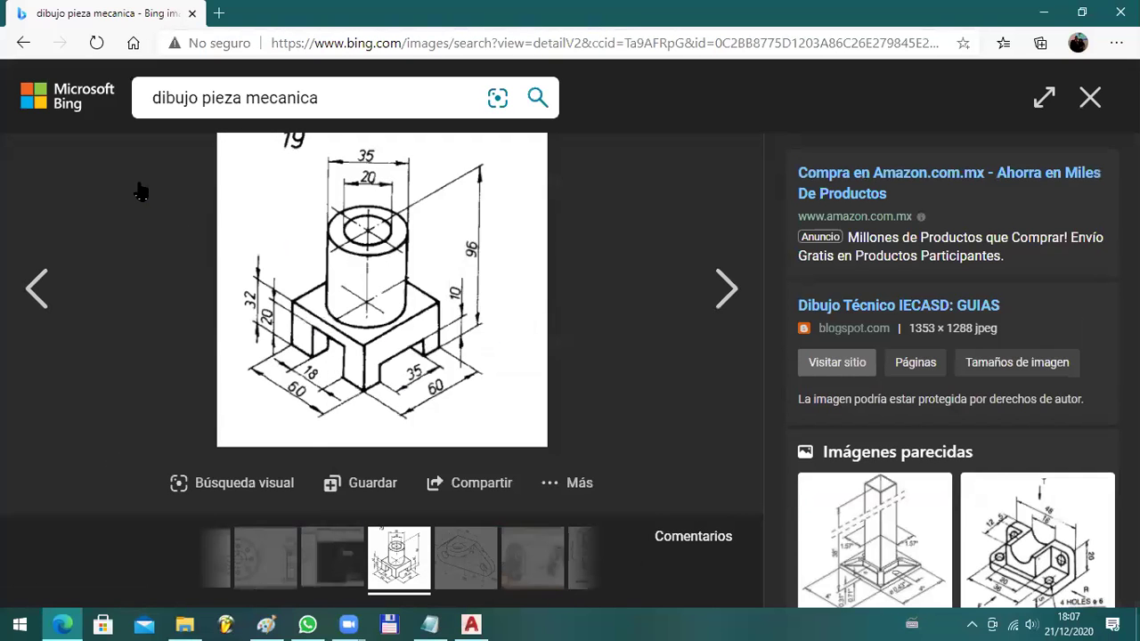
- Switch to Paint, discard the PIEZA B picture without saving, and paste the copied drawing into the blank canvas at a reduced zoom
{"action": "left_click", "coordinate": [471, 624]}
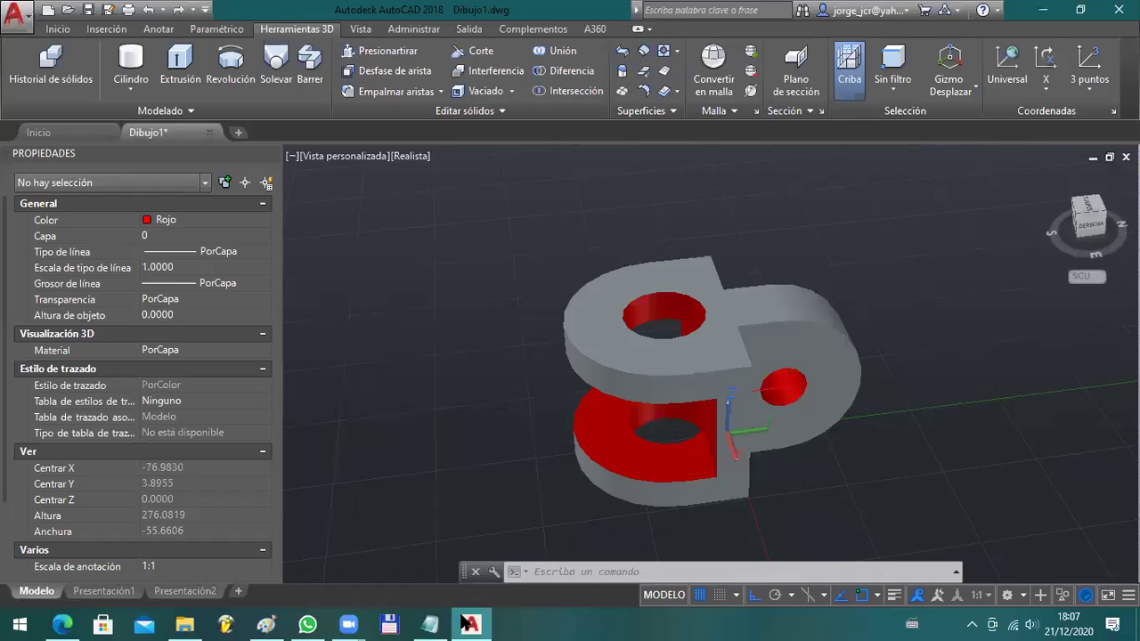
{"action": "middle_click_drag", "start_coordinate": [479, 438], "coordinate": [367, 375]}
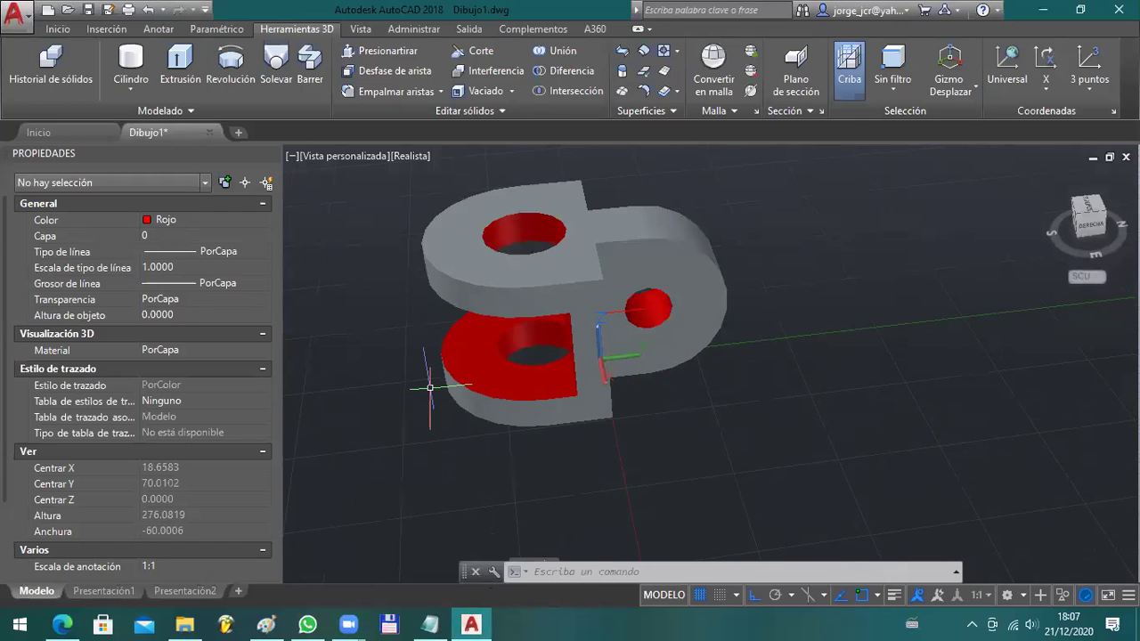
{"action": "scroll", "coordinate": [534, 419], "scroll_direction": "down", "scroll_amount": 2}
{"action": "left_click", "coordinate": [267, 625]}
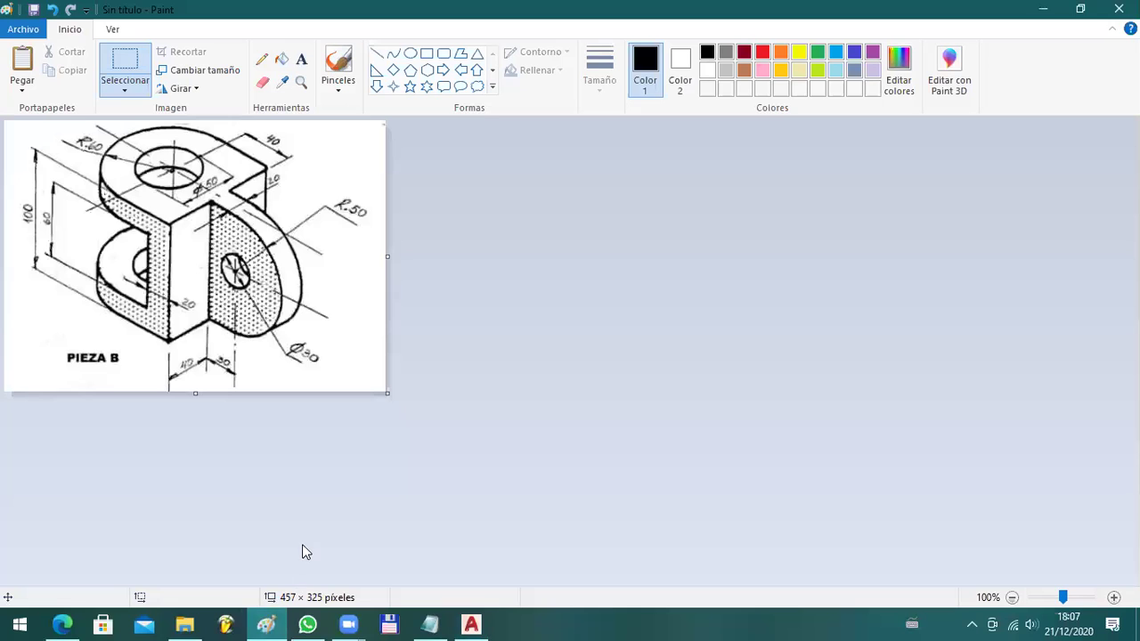
{"action": "key", "text": "alt+F4"}
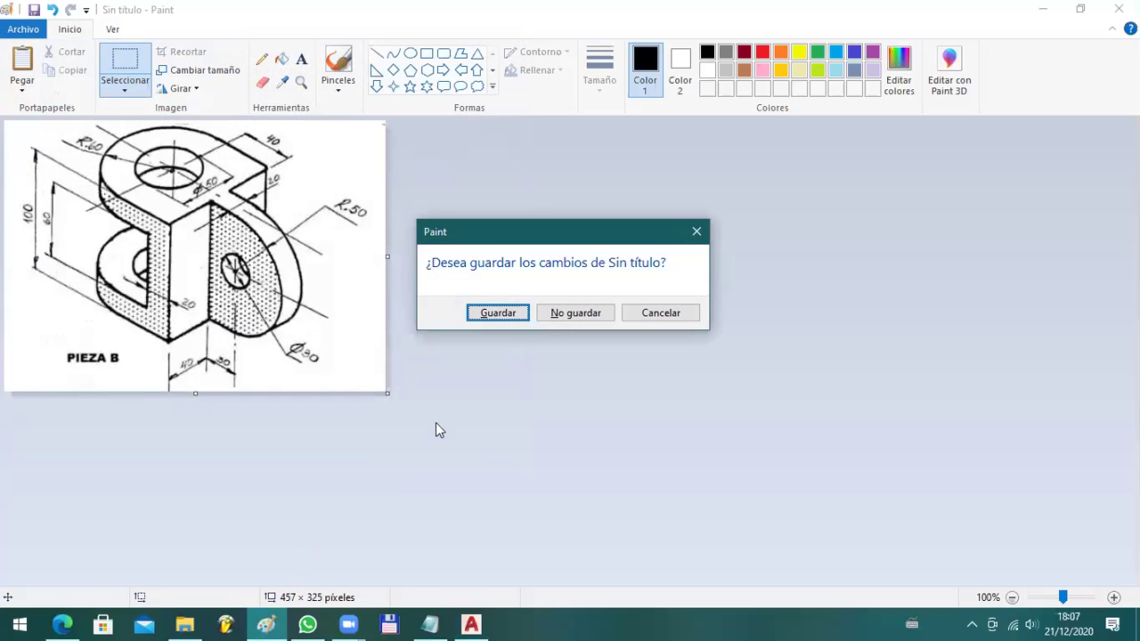
{"action": "left_click", "coordinate": [571, 315]}
{"action": "key", "text": "ctrl+v"}
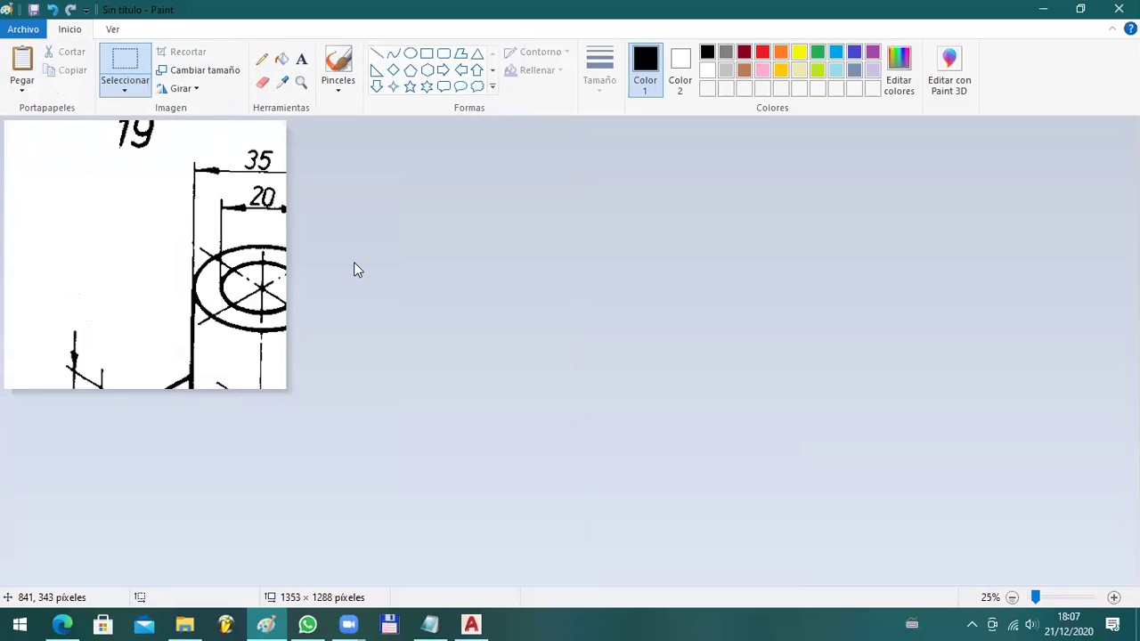
{"action": "scroll", "coordinate": [354, 262], "scroll_direction": "down", "scroll_amount": 2, "text": "ctrl"}
- Switch to WhatsApp and send the copied part drawing to the "Dibujo técnico" group chat
{"action": "left_click", "coordinate": [307, 625]}
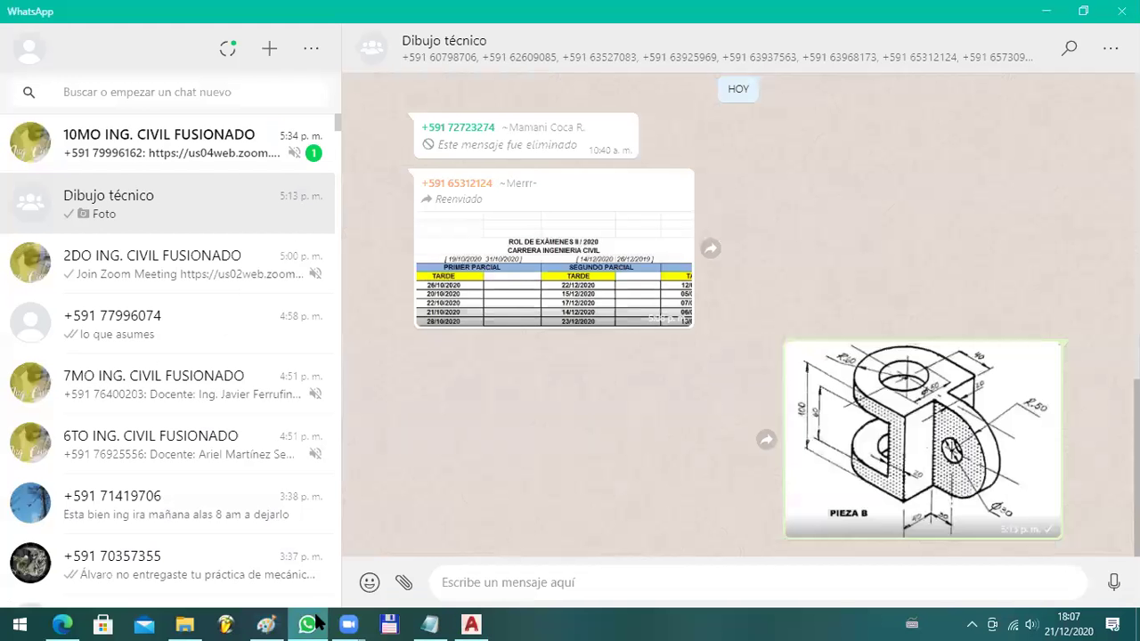
{"action": "left_click", "coordinate": [461, 573]}
{"action": "key", "text": "ctrl+v"}
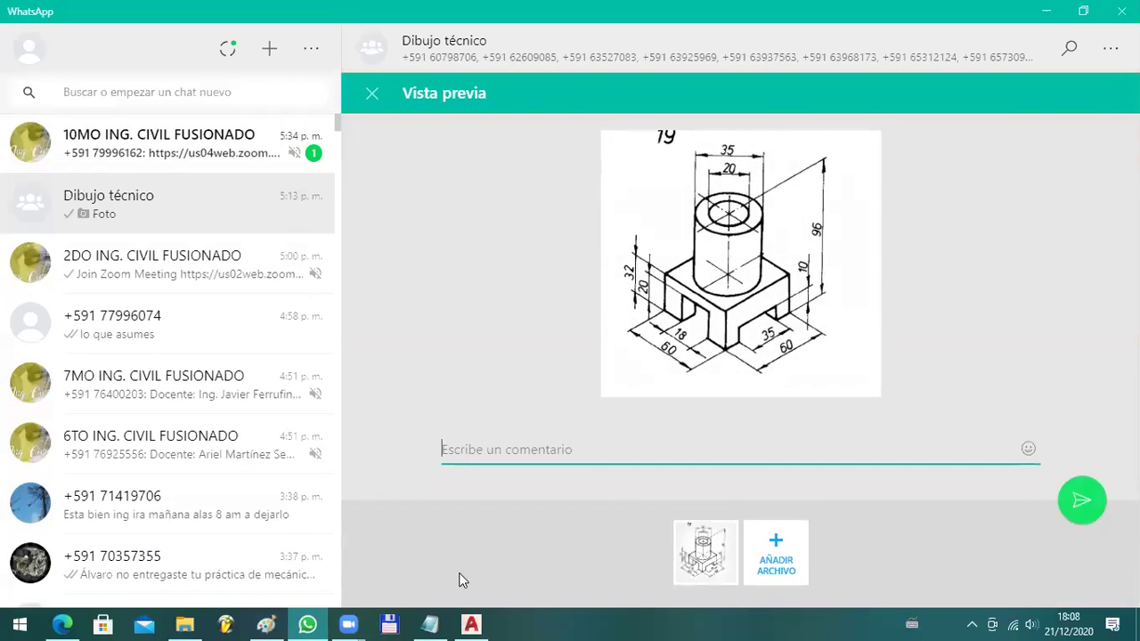
{"action": "key", "text": "Return"}
- Switch to AutoCAD, examine the dimensions of the part drawing in Paint, and return to AutoCAD
{"action": "key", "text": "alt+Tab"}
{"action": "key", "text": "alt+Tab"}
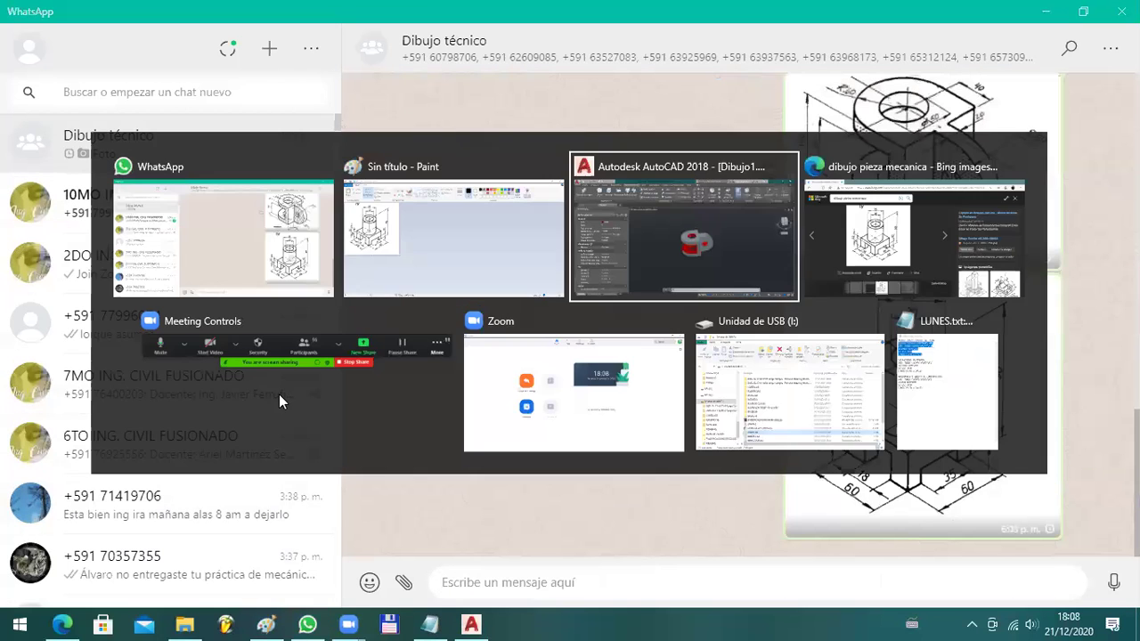
{"action": "middle_click_drag", "start_coordinate": [445, 458], "coordinate": [308, 414]}
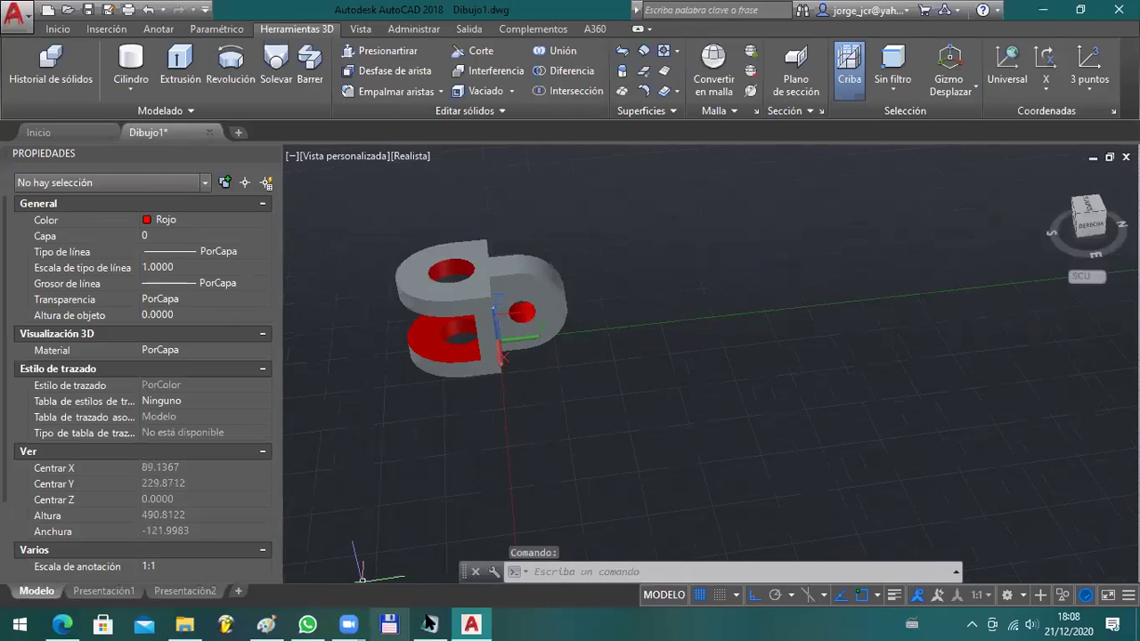
{"action": "left_click", "coordinate": [264, 617]}
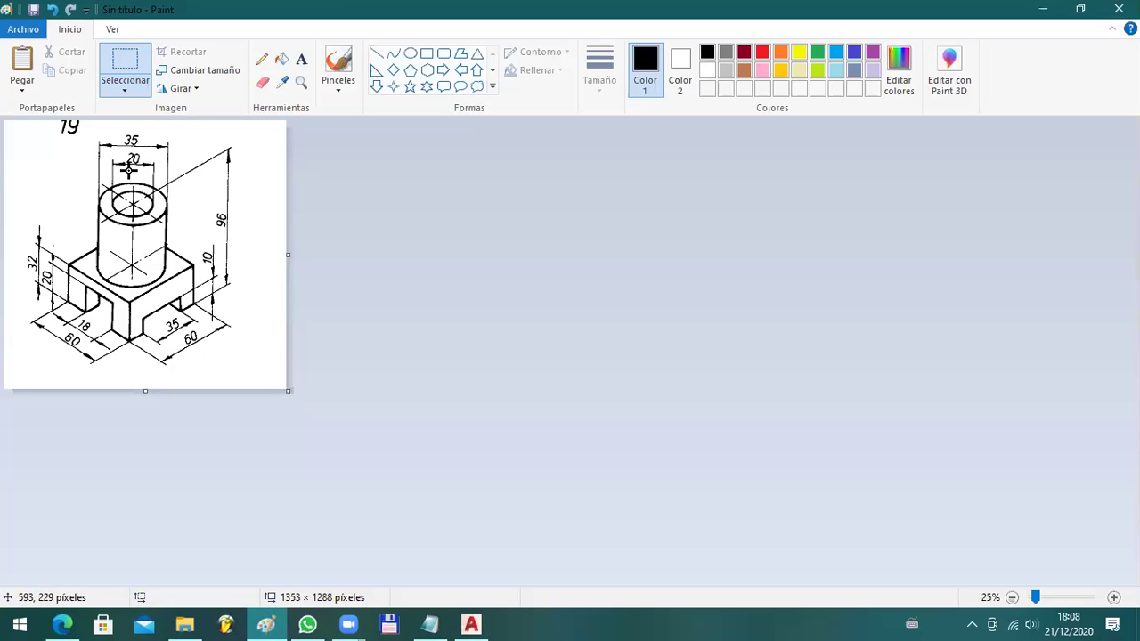
{"action": "key", "text": "alt+Tab"}
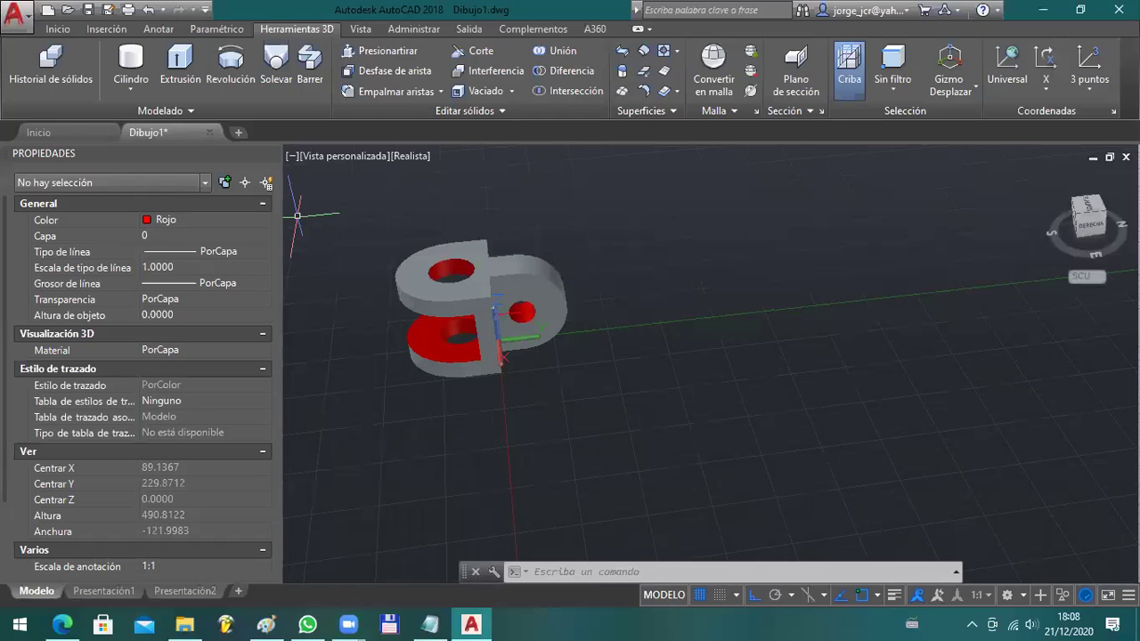
- Set the current object color to PorCapa
{"action": "left_click", "coordinate": [131, 64]}
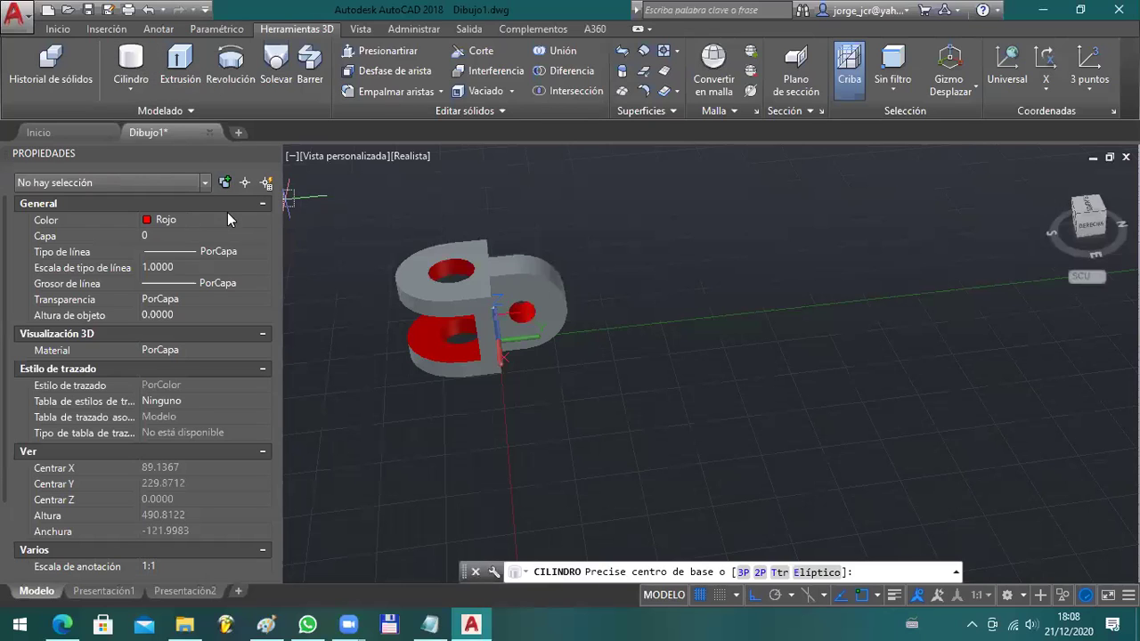
{"action": "key", "text": "Escape"}
{"action": "left_click", "coordinate": [265, 220]}
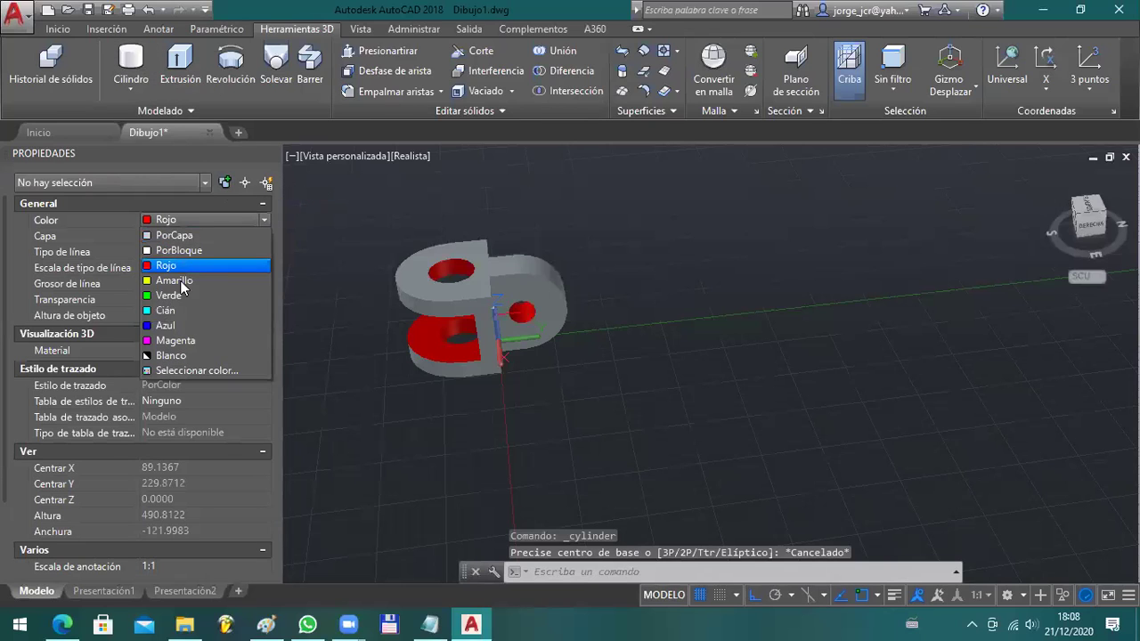
{"action": "left_click", "coordinate": [182, 237]}
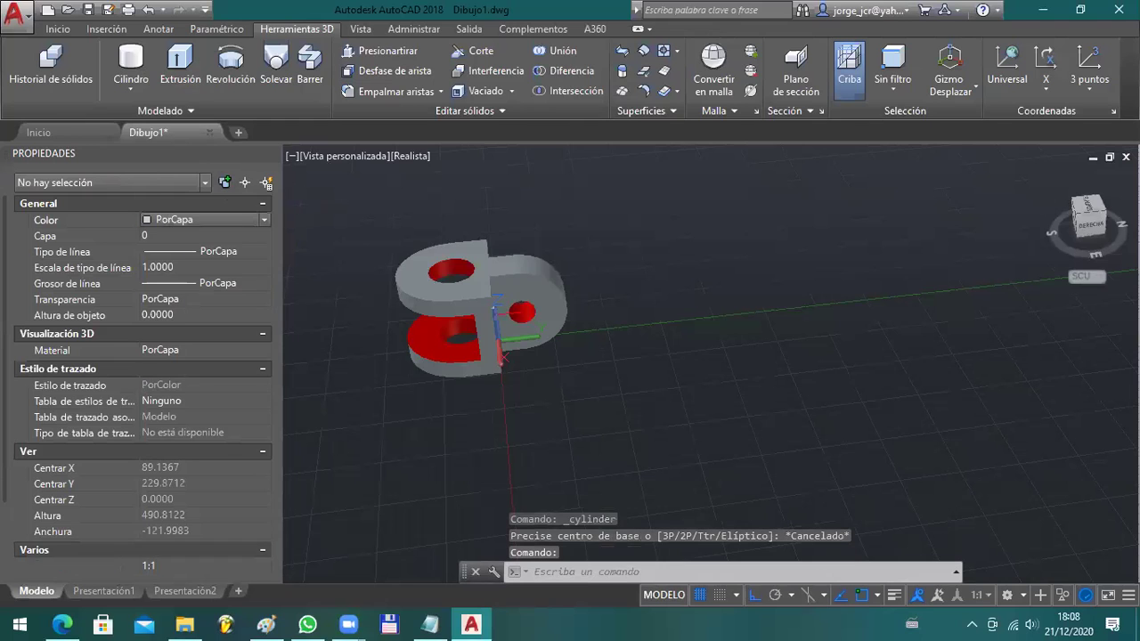
- Draw a 35-unit line in the empty area beside the fork-and-tab part and delete it
{"action": "type", "text": "l"}
{"action": "key", "text": "Return"}
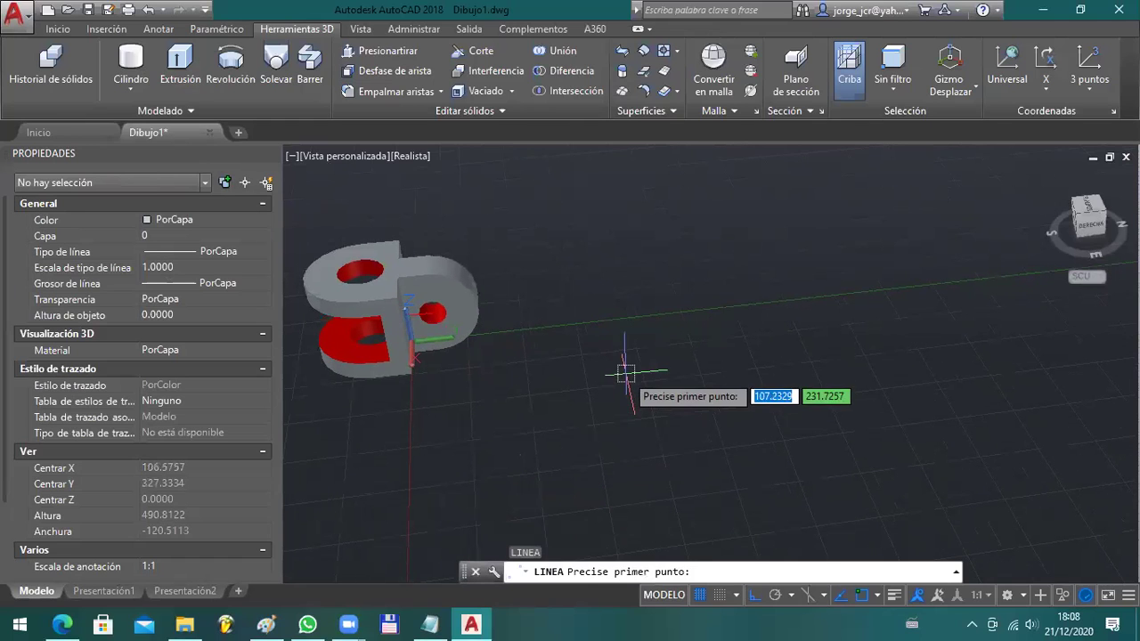
{"action": "left_click", "coordinate": [625, 375]}
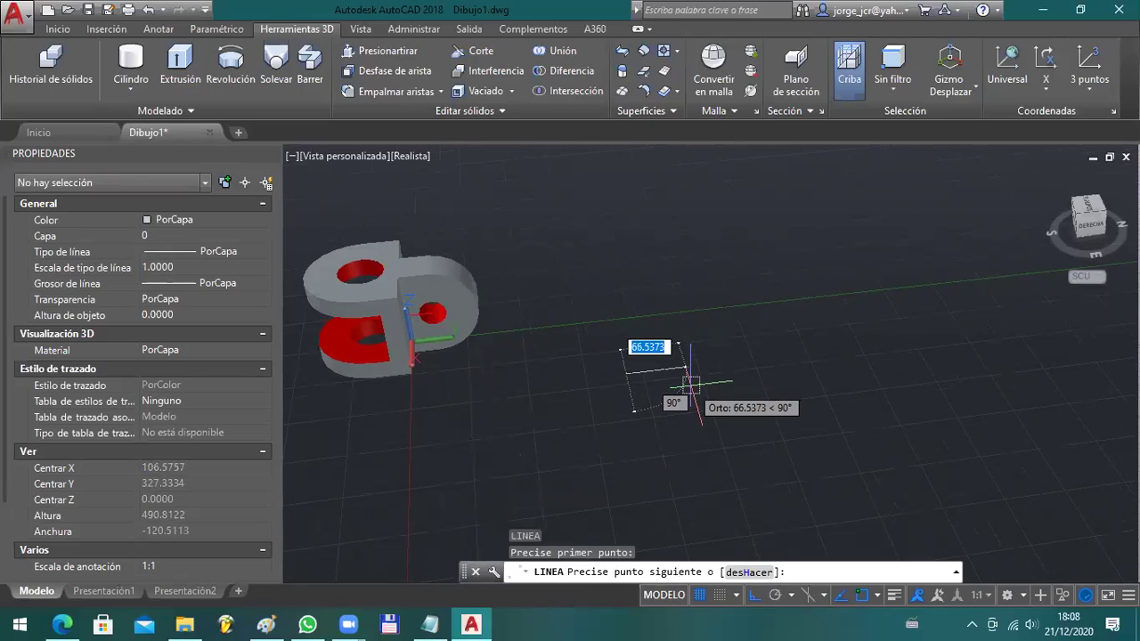
{"action": "type", "text": "30"}
{"action": "key", "text": "Return"}
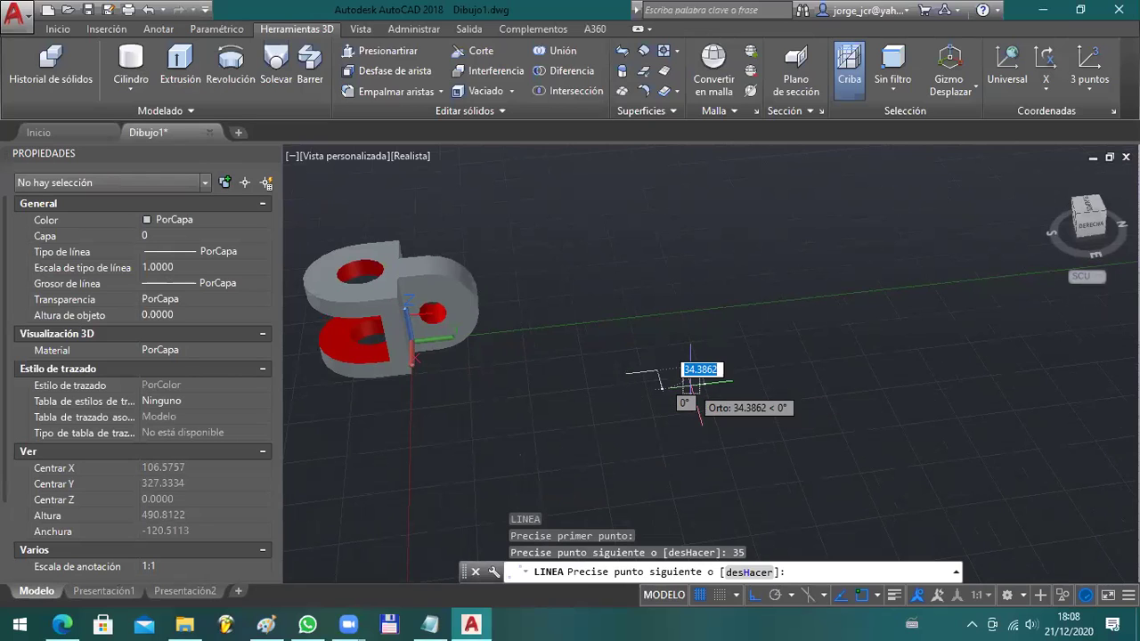
{"action": "key", "text": "Escape"}
{"action": "key", "text": "Escape"}
{"action": "key", "text": "Escape"}
{"action": "left_click", "coordinate": [674, 348]}
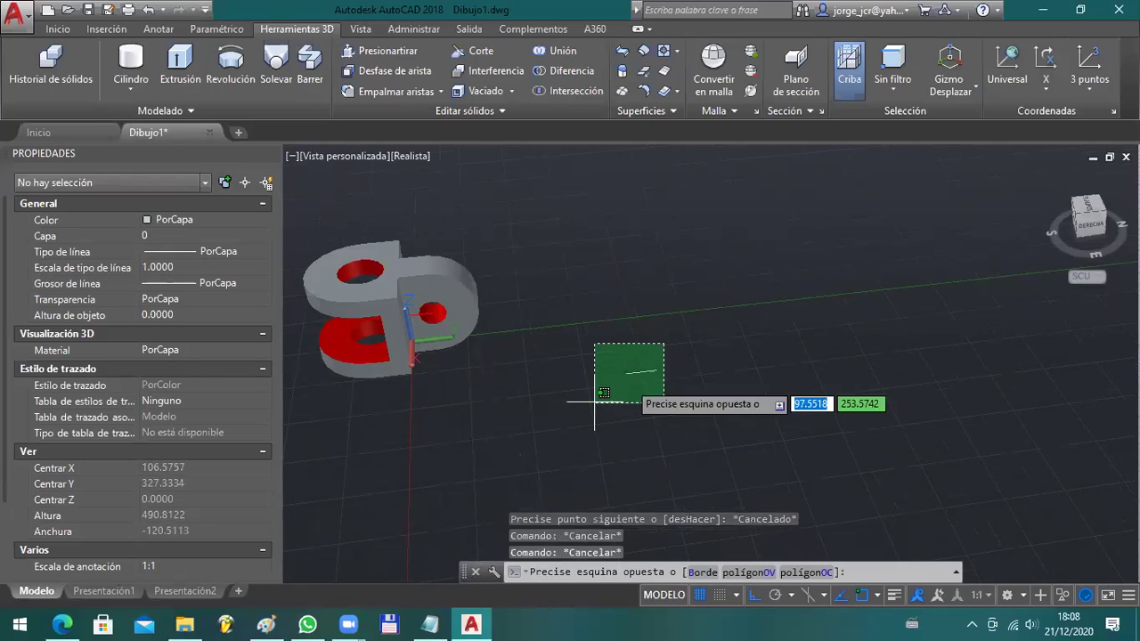
{"action": "left_click", "coordinate": [574, 411]}
{"action": "key", "text": "Delete"}
- Create a solid cylinder of radius 17.5 and height 96 in the empty area beside the fork-and-tab part, following the drawing in Paint
{"action": "left_click", "coordinate": [134, 59]}
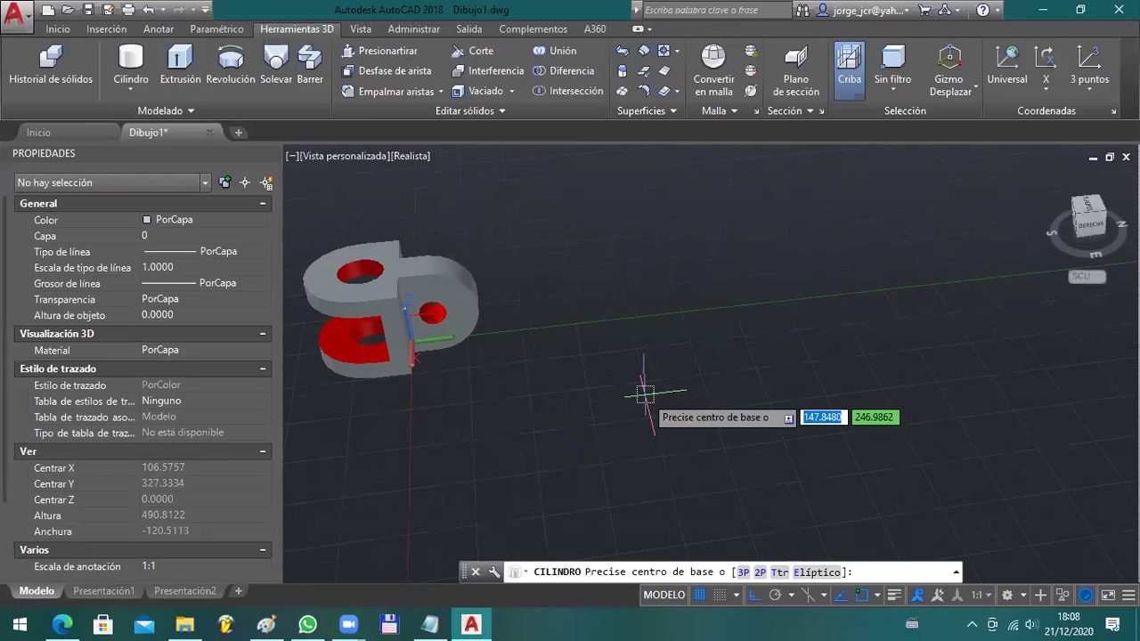
{"action": "left_click", "coordinate": [648, 394]}
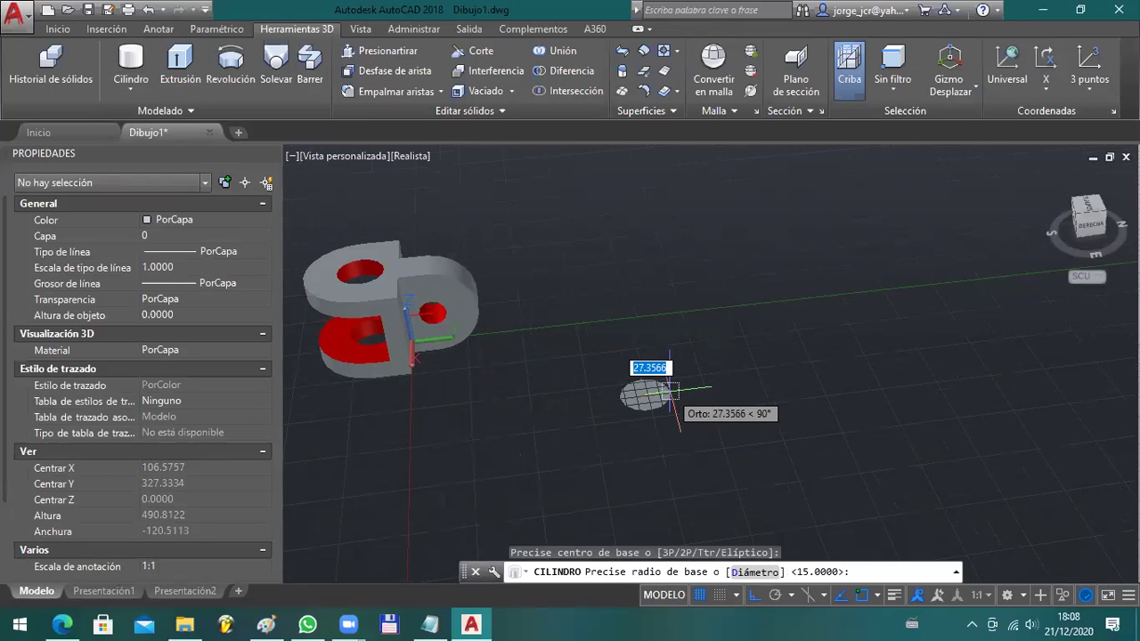
{"action": "key", "text": "alt+Tab"}
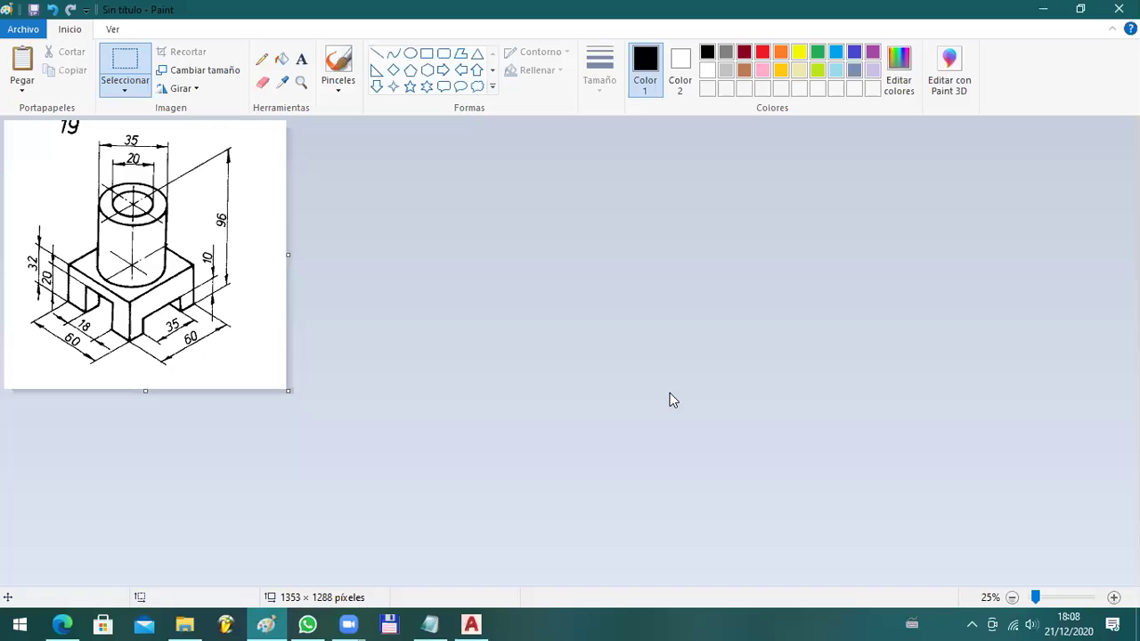
{"action": "key", "text": "alt+Tab"}
{"action": "type", "text": "17"}
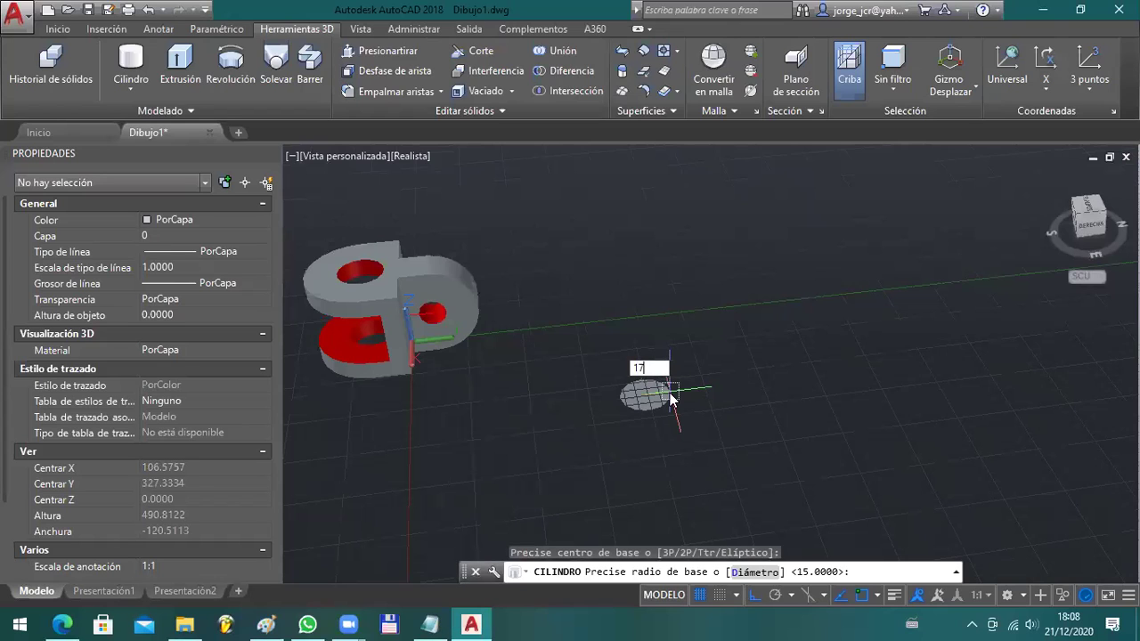
{"action": "type", "text": ".5"}
{"action": "key", "text": "Return"}
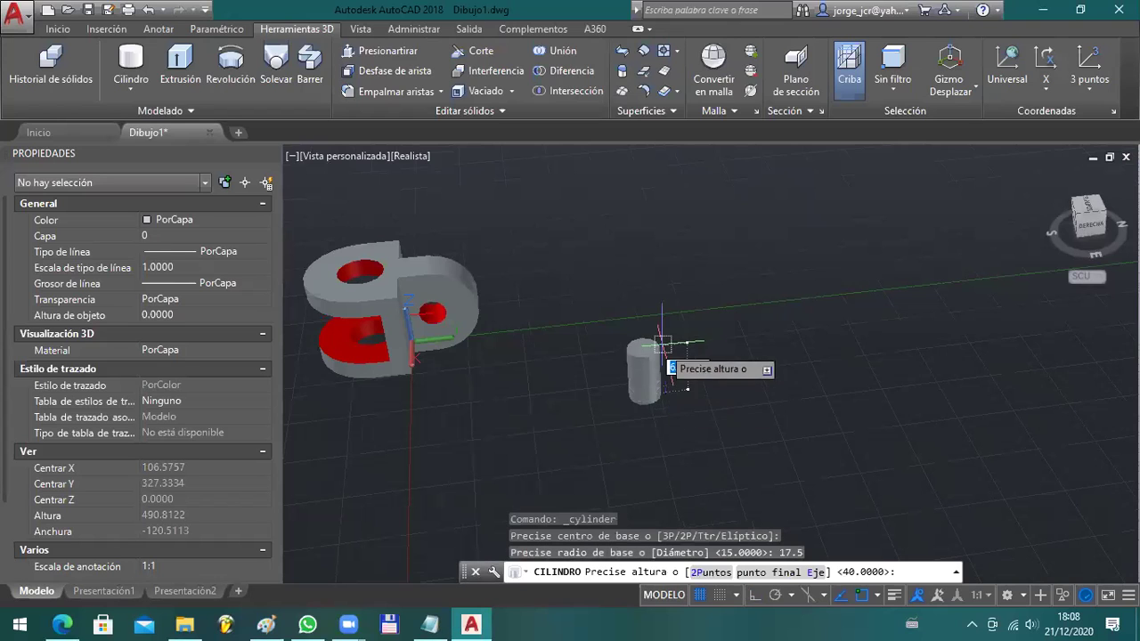
{"action": "key", "text": "alt+Tab"}
{"action": "key", "text": "alt+Tab"}
{"action": "type", "text": "9"}
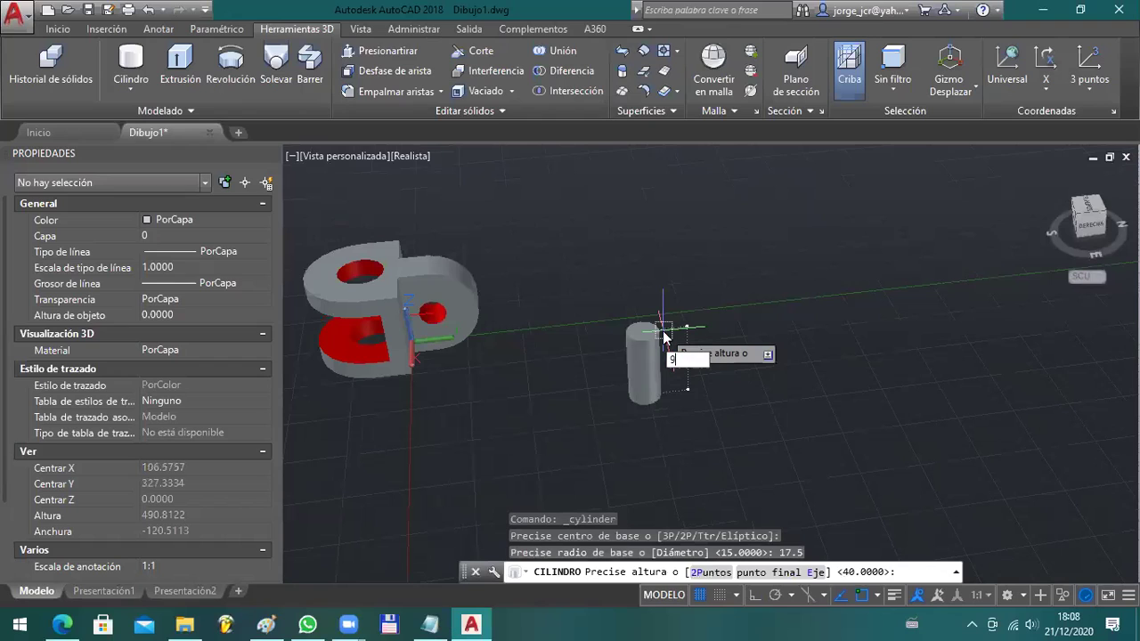
{"action": "type", "text": "6"}
{"action": "key", "text": "Return"}
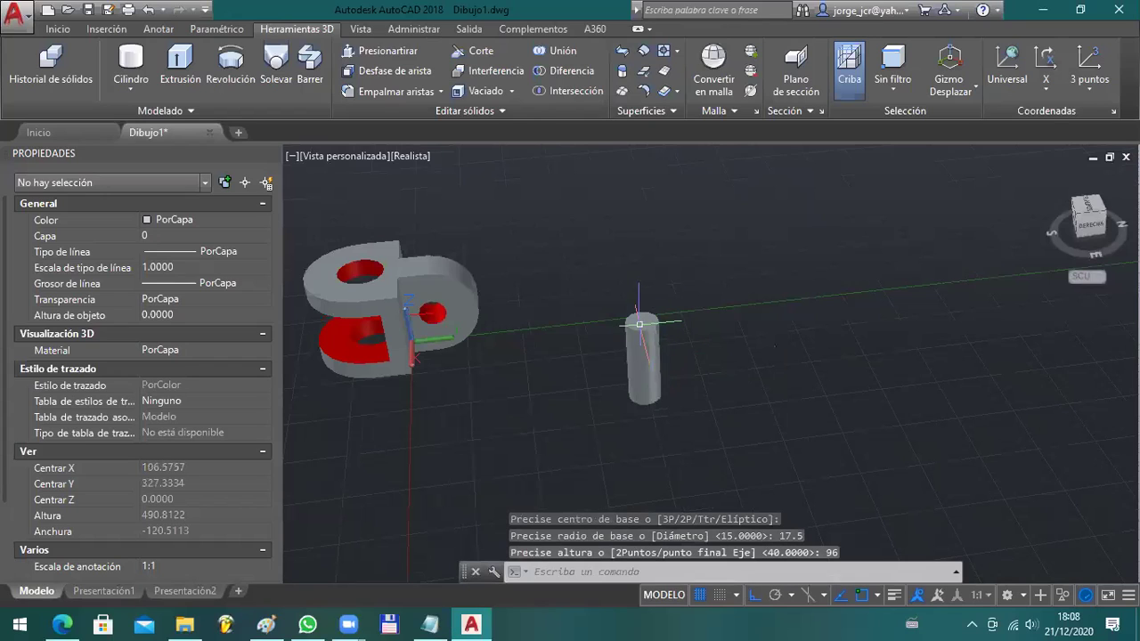
- Check the bore diameter on the part drawing in Paint, return to AutoCAD, and set the current object color to Rojo
{"action": "key", "text": "alt+Tab"}
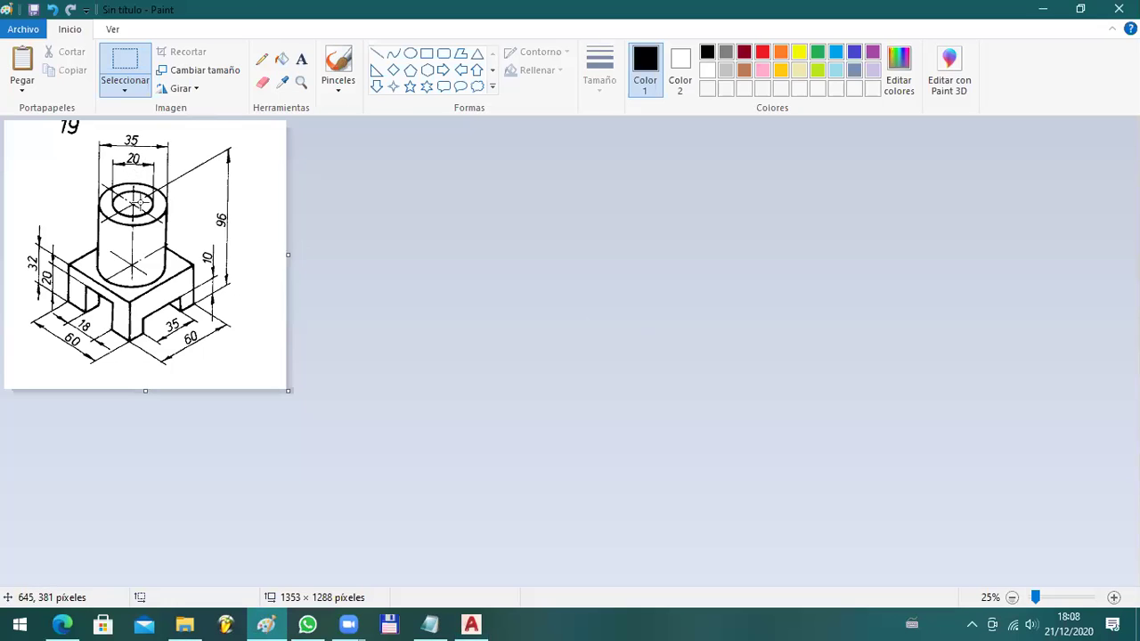
{"action": "key", "text": "alt+Tab"}
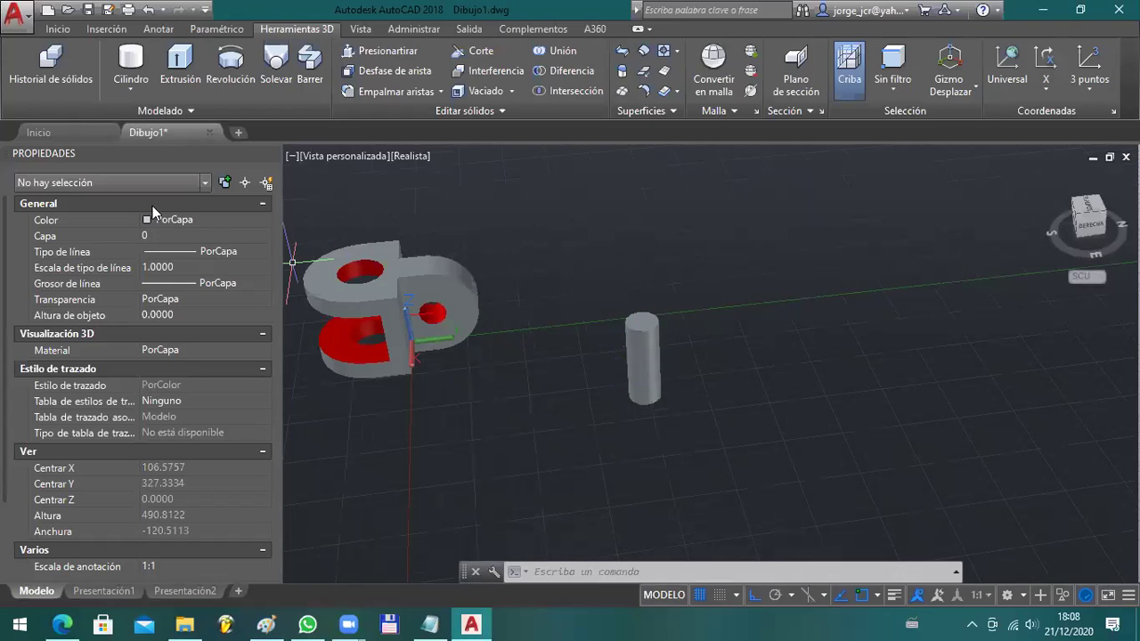
{"action": "left_click", "coordinate": [210, 220]}
{"action": "left_click", "coordinate": [264, 221]}
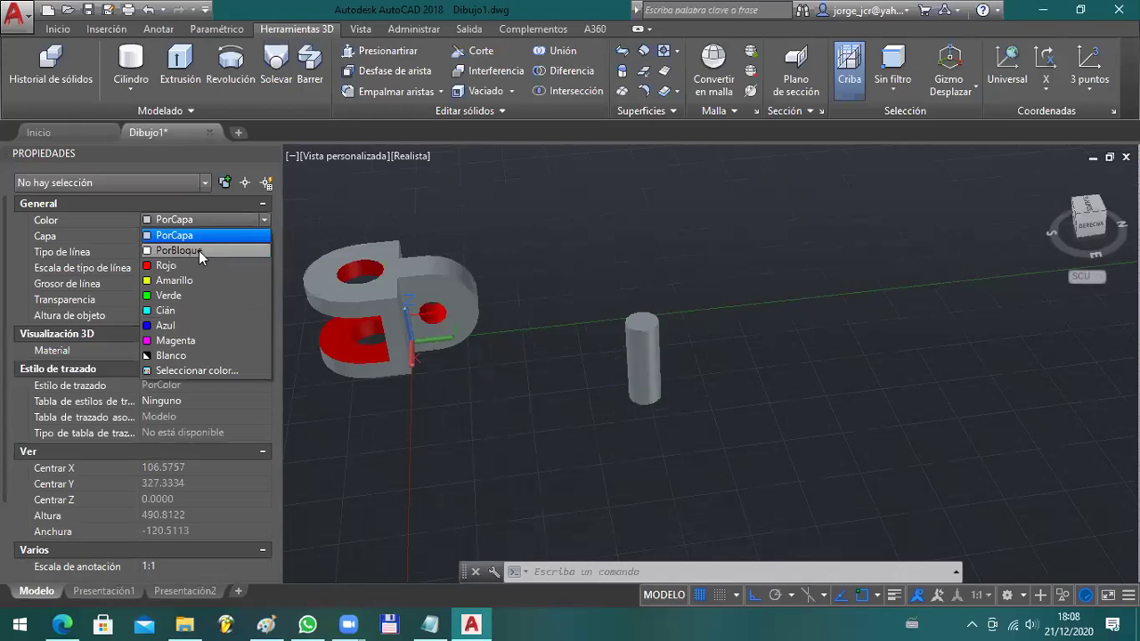
{"action": "left_click", "coordinate": [185, 258]}
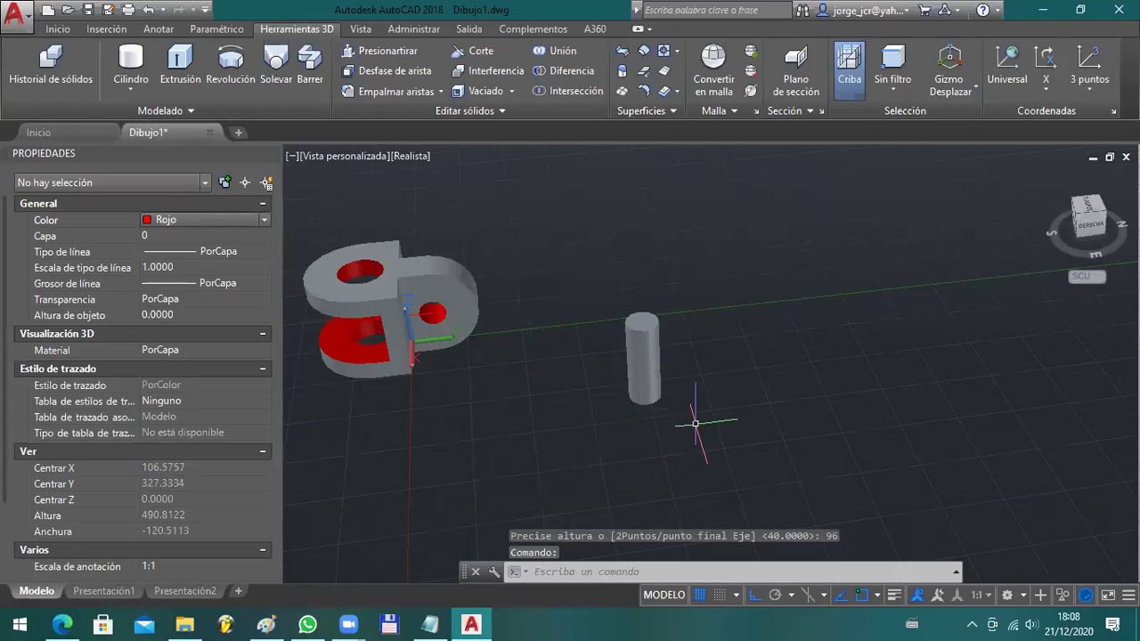
- Draw a circle of radius 10 beside the grey cylinder and extrude it 96 units into a solid
{"action": "type", "text": "c"}
{"action": "key", "text": "Return"}
{"action": "left_click", "coordinate": [728, 395]}
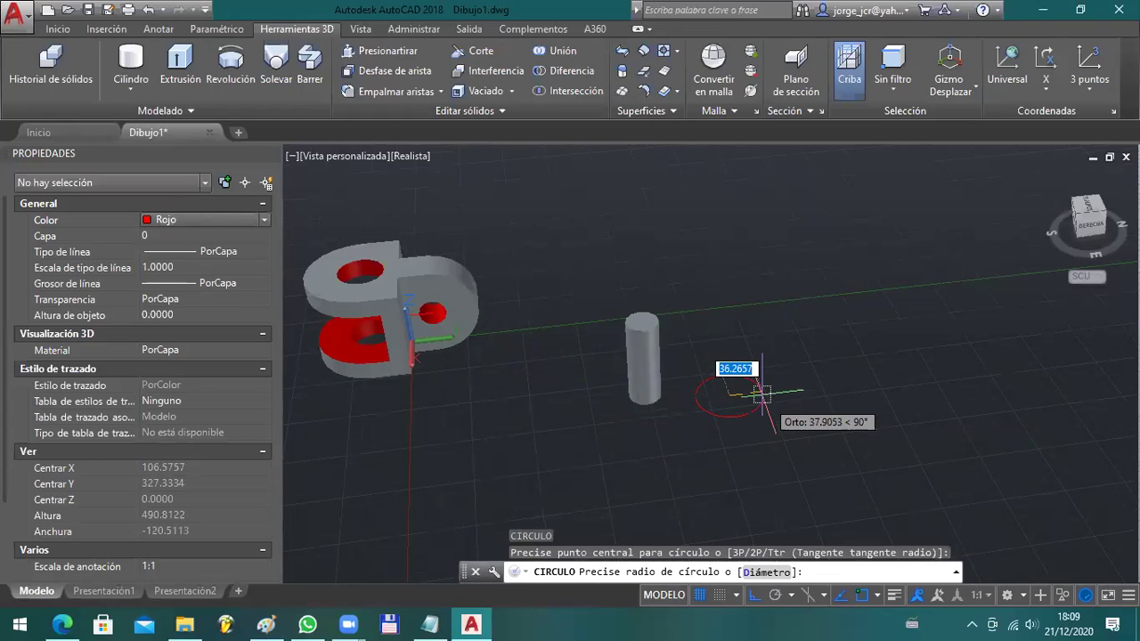
{"action": "type", "text": "10"}
{"action": "key", "text": "Return"}
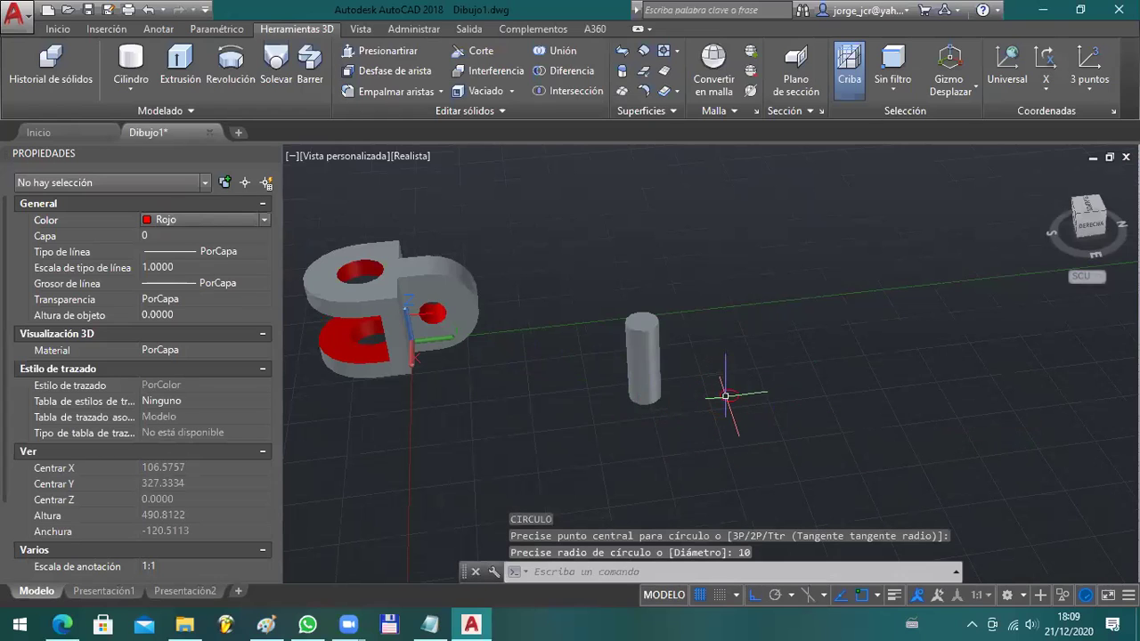
{"action": "left_click", "coordinate": [729, 393]}
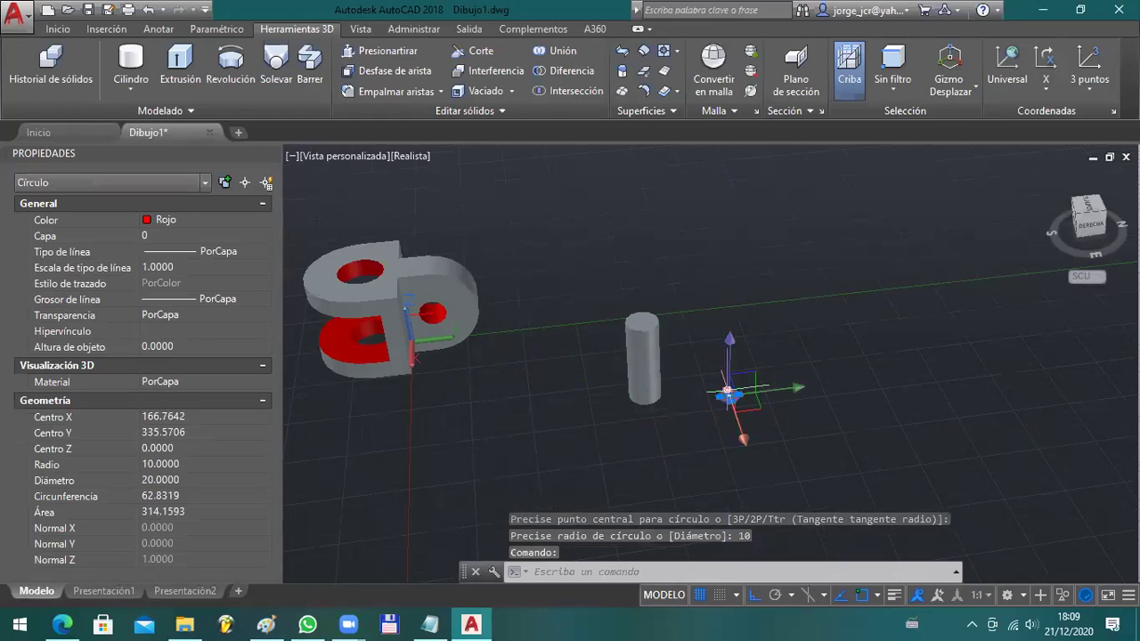
{"action": "left_click", "coordinate": [180, 64]}
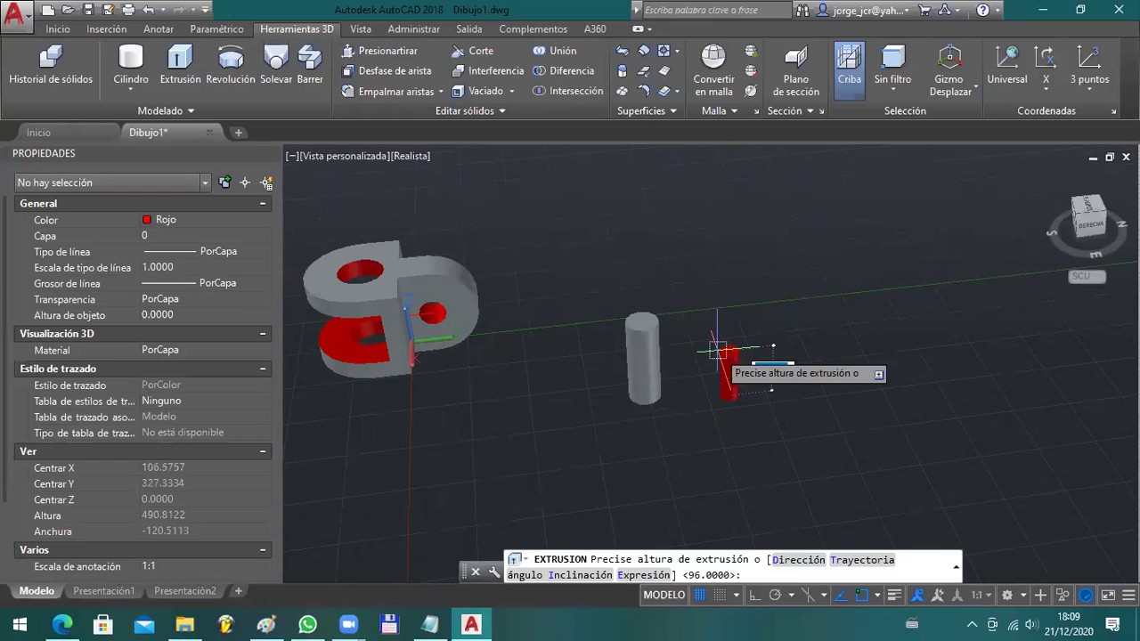
{"action": "type", "text": "96"}
{"action": "key", "text": "Return"}
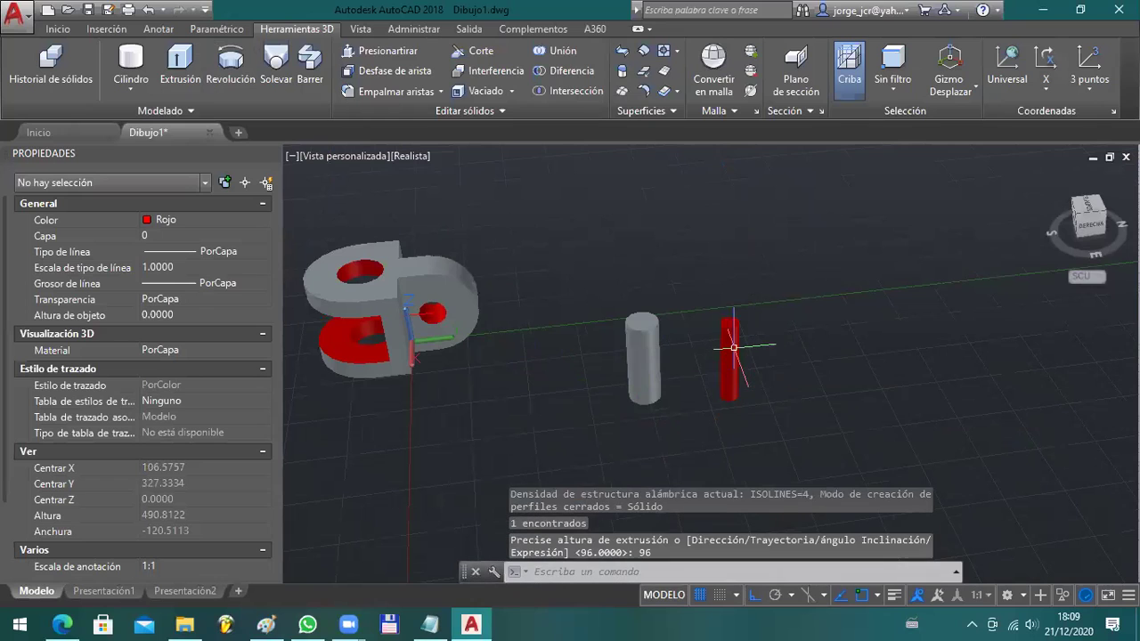
- Move the red cylinder from its top center to the top center of the grey cylinder
{"action": "left_click", "coordinate": [704, 296]}
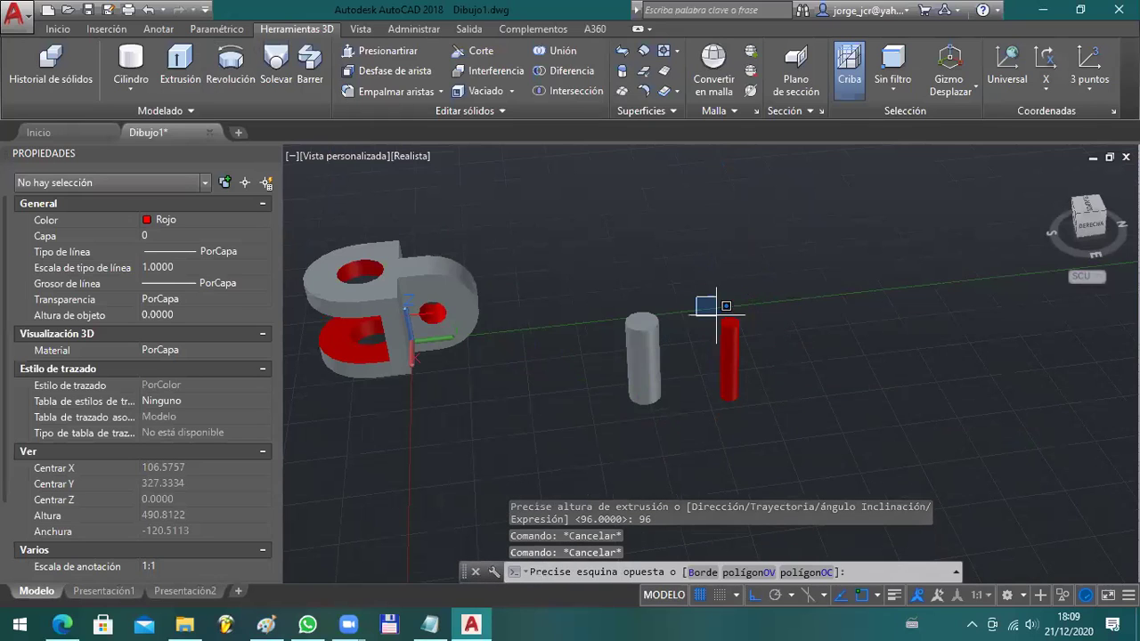
{"action": "left_click", "coordinate": [806, 370]}
{"action": "left_click", "coordinate": [766, 357]}
{"action": "left_click", "coordinate": [728, 311]}
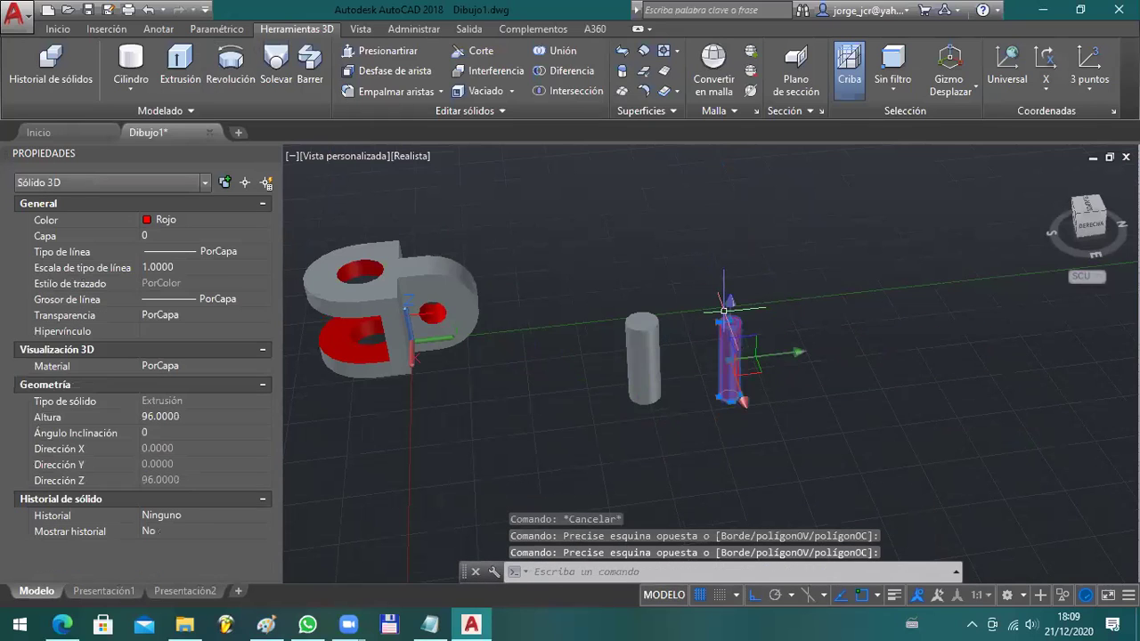
{"action": "middle_click_drag", "start_coordinate": [672, 293], "coordinate": [712, 378], "text": "shift"}
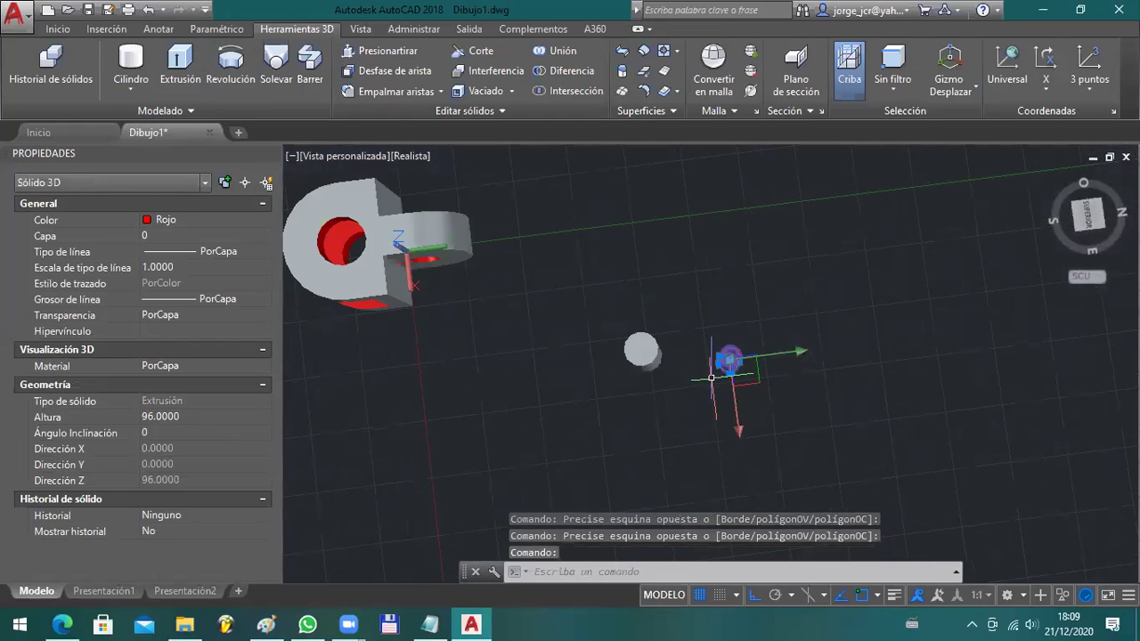
{"action": "scroll", "coordinate": [672, 361], "scroll_direction": "up", "scroll_amount": 3}
{"action": "mouse_move", "coordinate": [732, 340]}
{"action": "middle_mouse_down", "text": "shift"}
{"action": "mouse_move", "coordinate": [731, 366]}
{"action": "mouse_move", "coordinate": [726, 336]}
{"action": "middle_mouse_up", "text": "shift"}
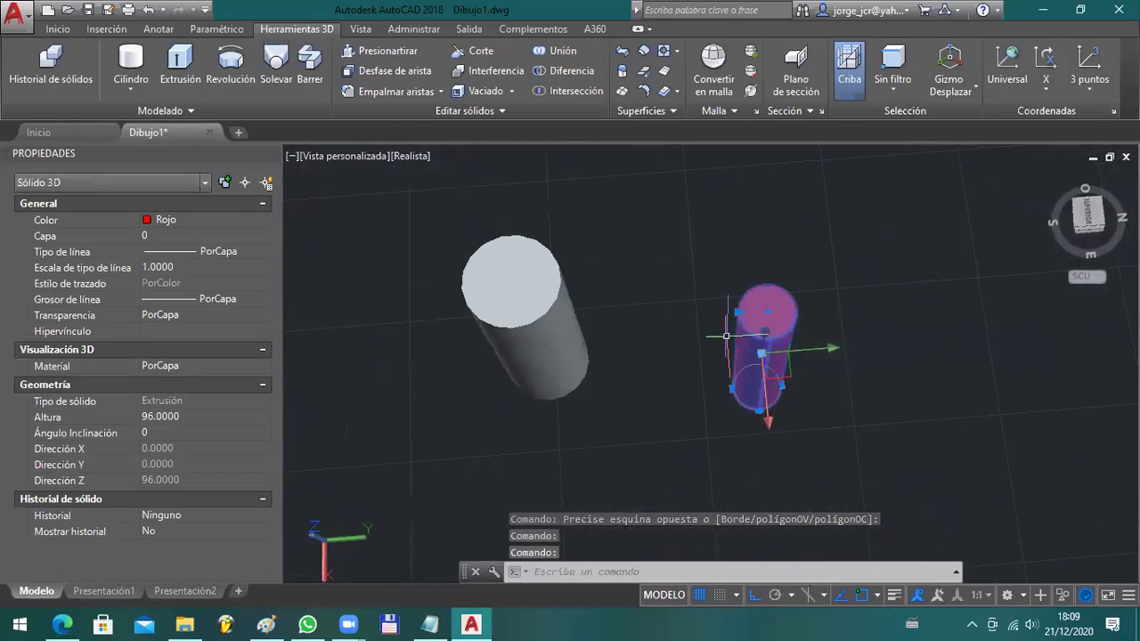
{"action": "type", "text": "d"}
{"action": "key", "text": "Return"}
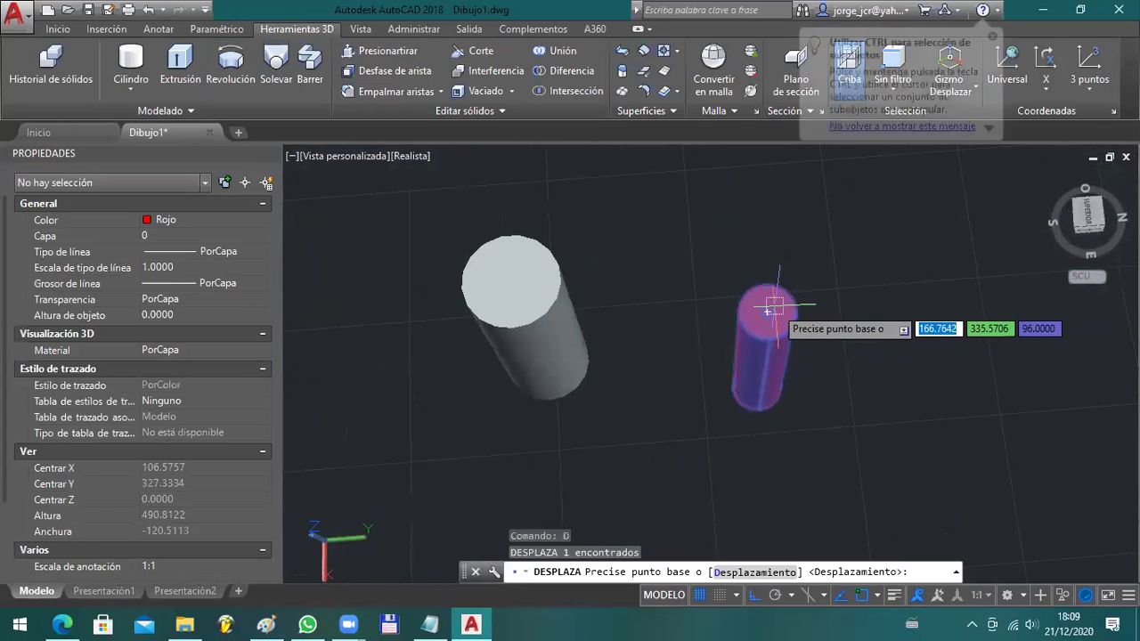
{"action": "left_click", "coordinate": [763, 322]}
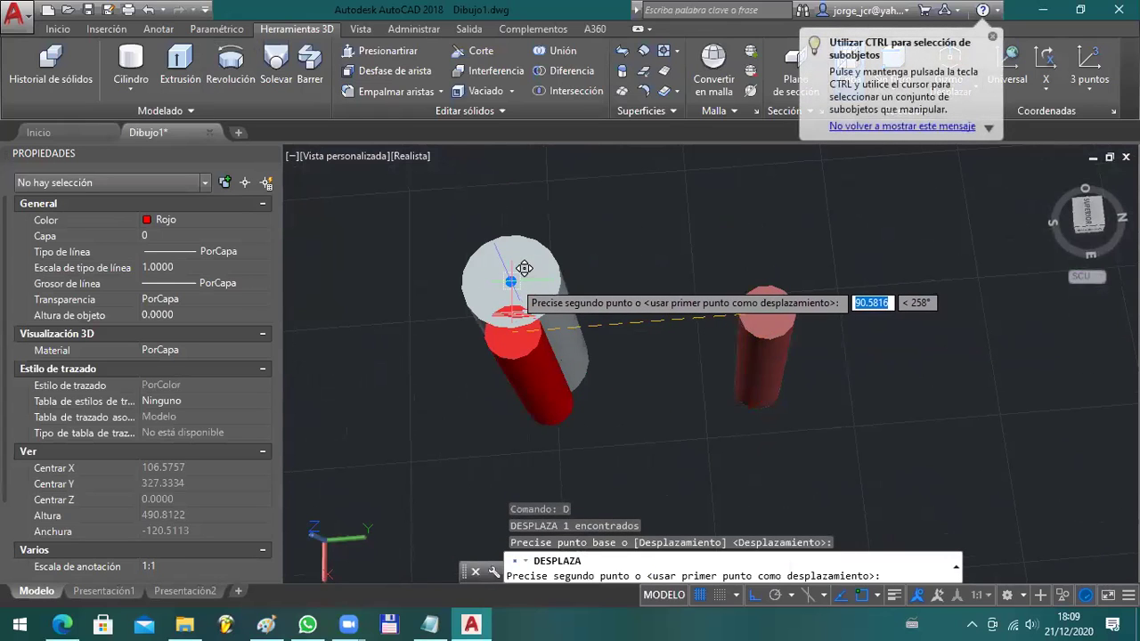
{"action": "left_click", "coordinate": [521, 266]}
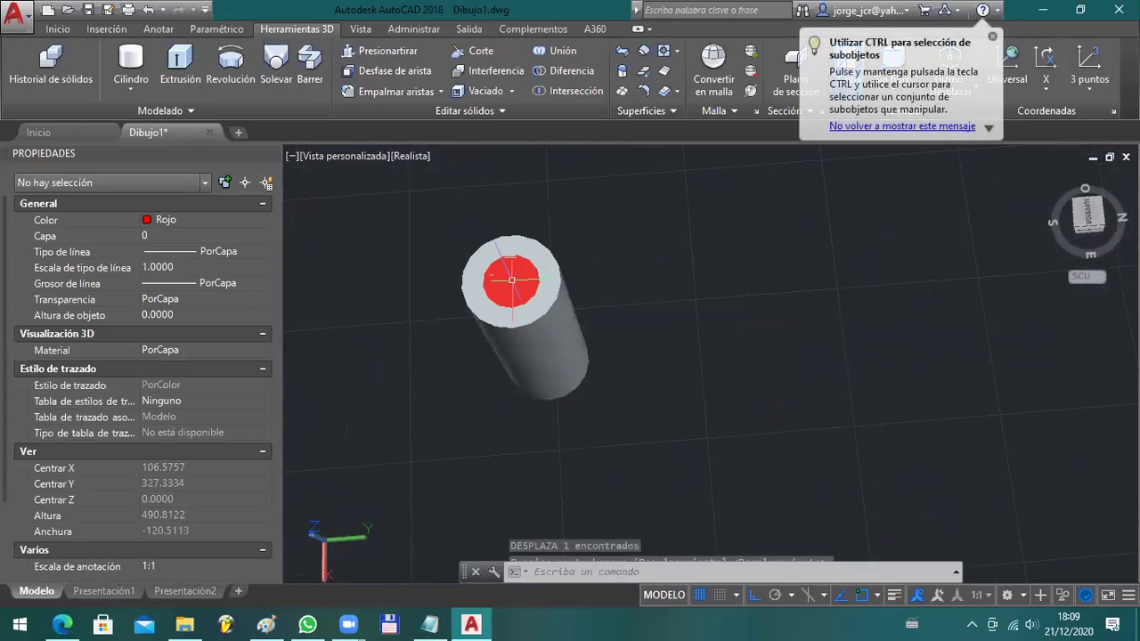
{"action": "left_click", "coordinate": [558, 276]}
{"action": "left_click", "coordinate": [497, 71]}
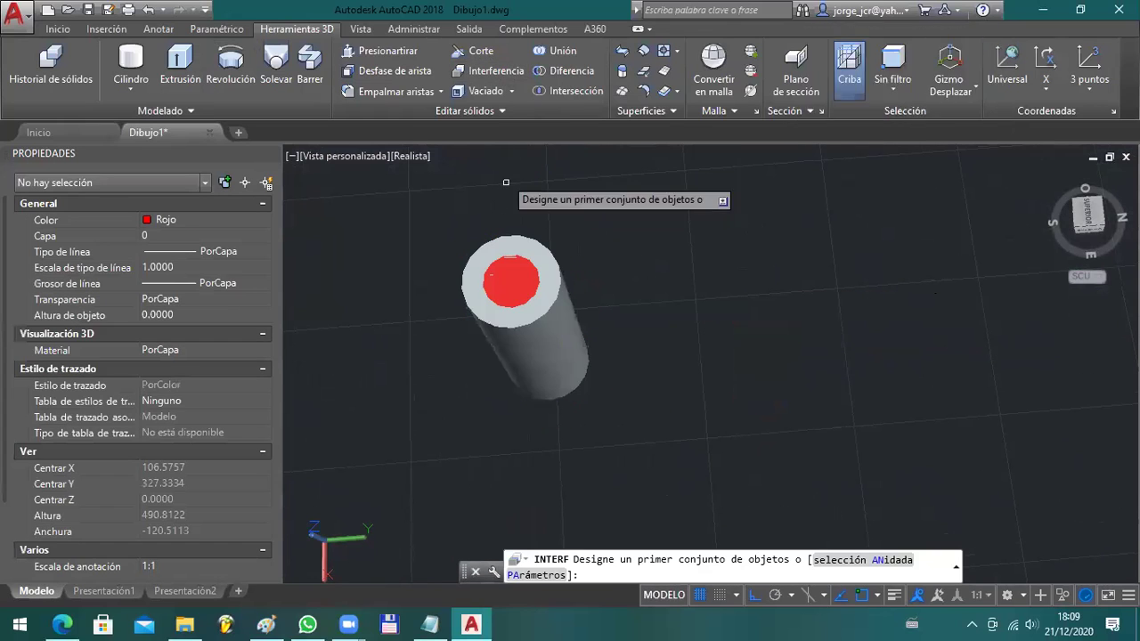
{"action": "left_click", "coordinate": [488, 269]}
{"action": "key", "text": "Return"}
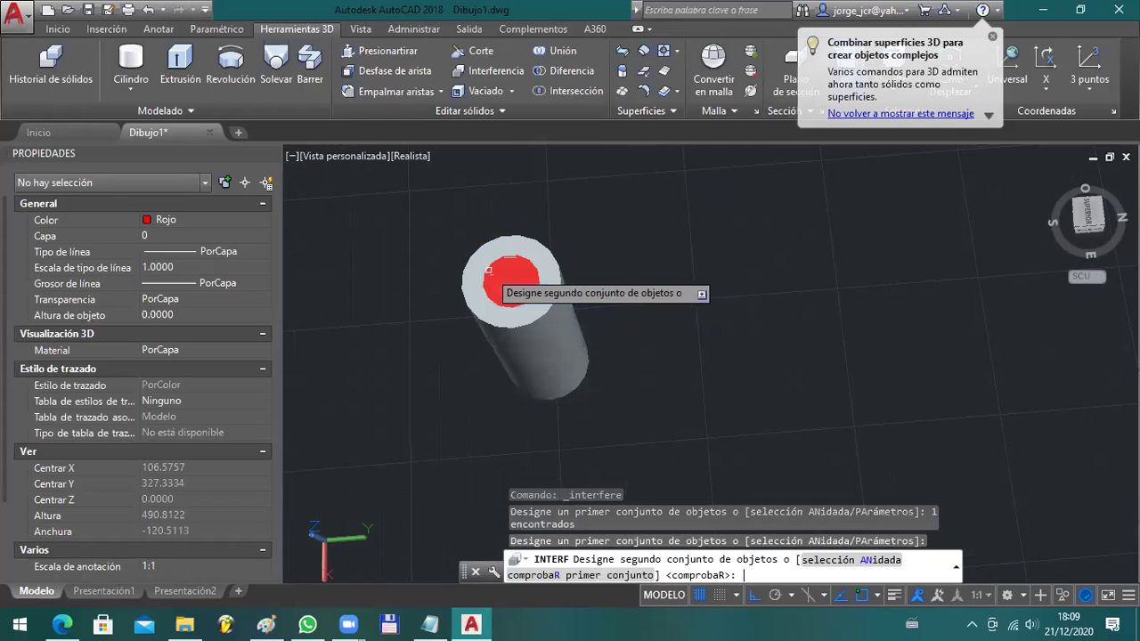
{"action": "left_click", "coordinate": [488, 269]}
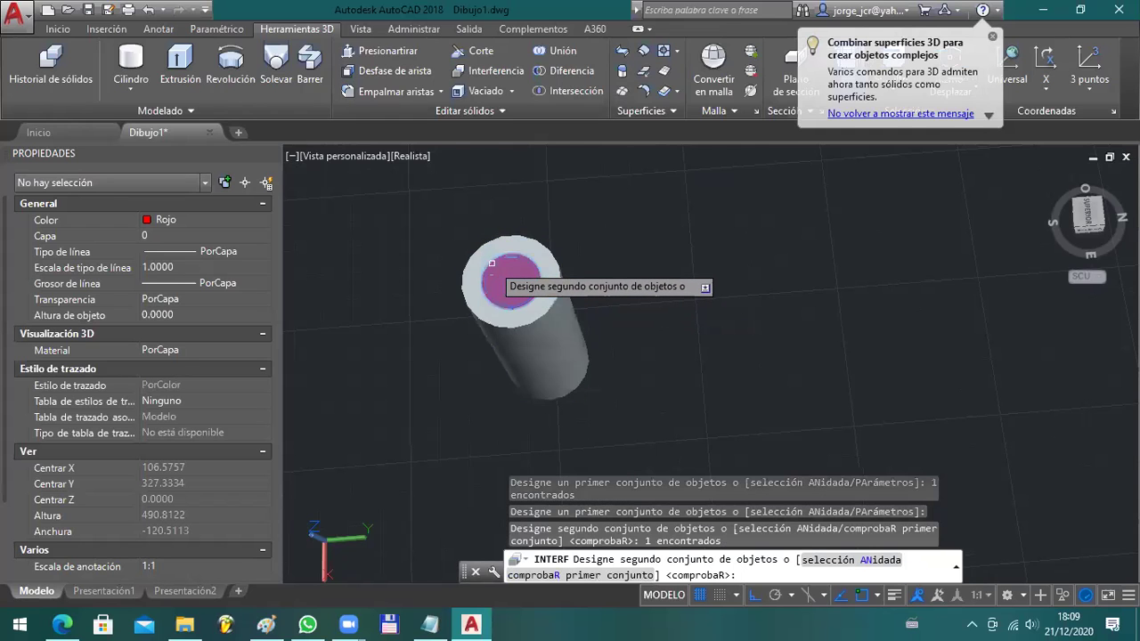
{"action": "key", "text": "Return"}
{"action": "key", "text": "Return"}
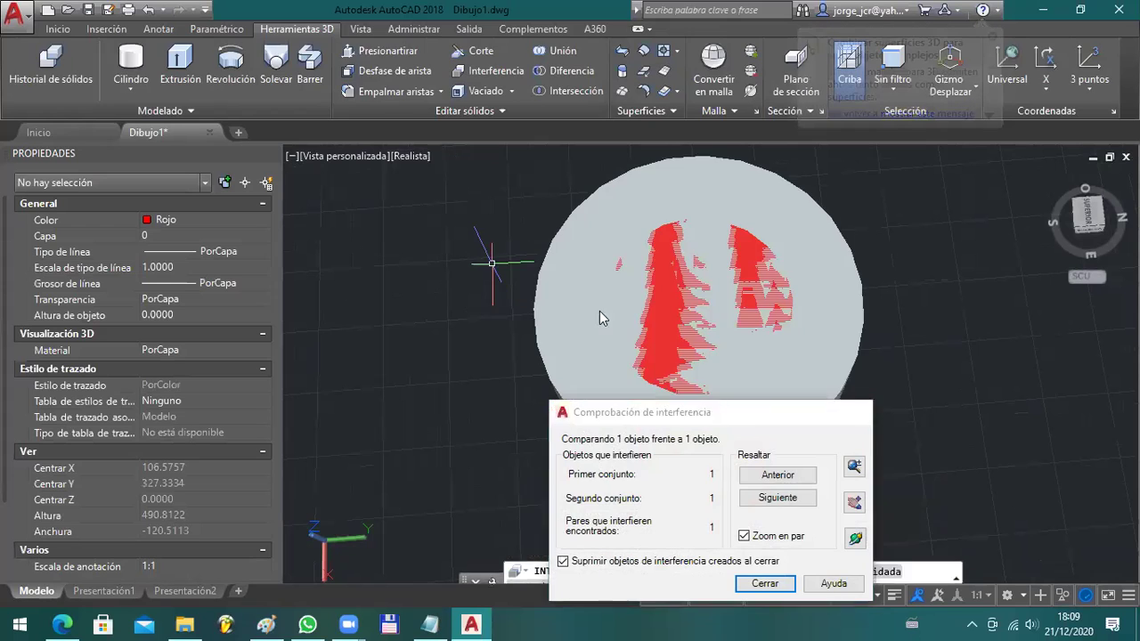
{"action": "key", "text": "Escape"}
{"action": "key", "text": "Escape"}
{"action": "key", "text": "Escape"}
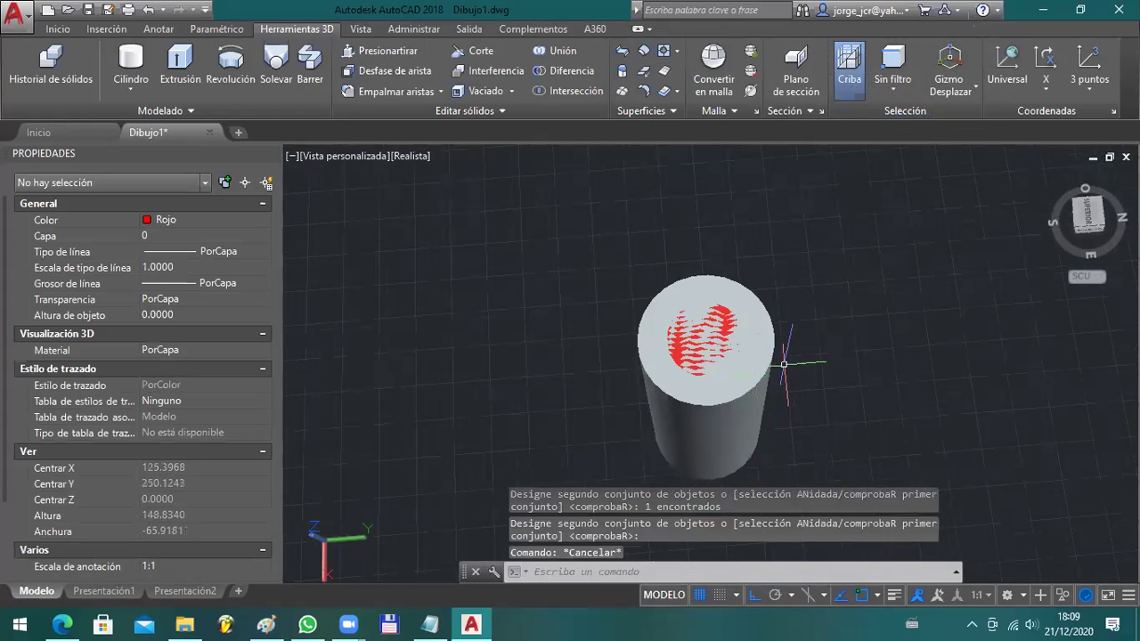
- Subtract the red inner cylinder from the grey cylinder to form the through bore
{"action": "left_click", "coordinate": [564, 70]}
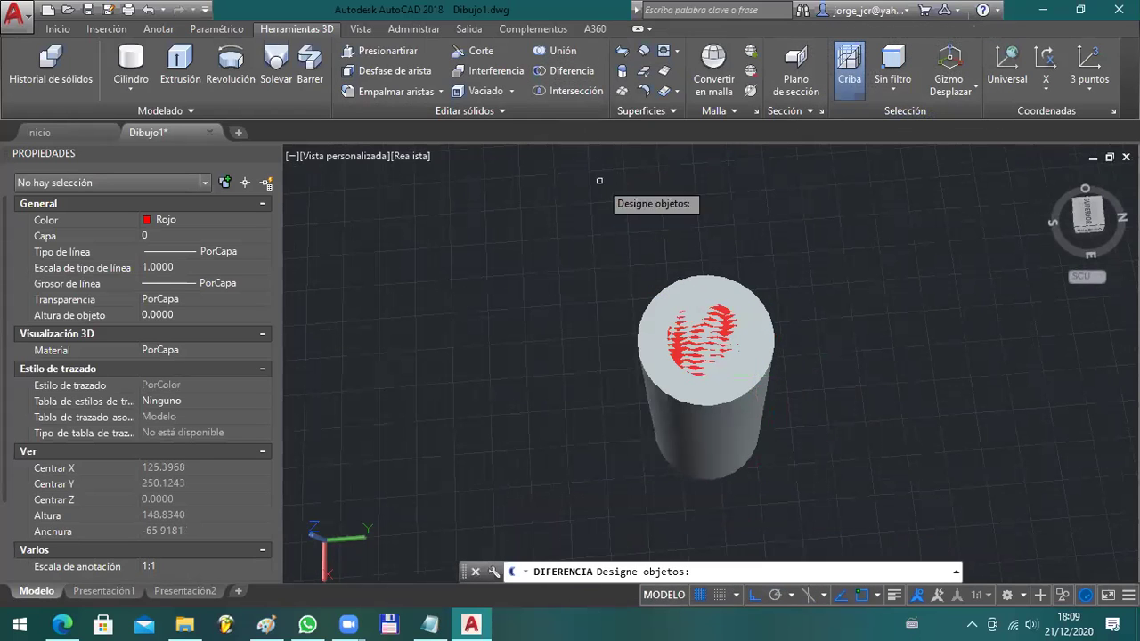
{"action": "left_click", "coordinate": [672, 285]}
{"action": "key", "text": "Return"}
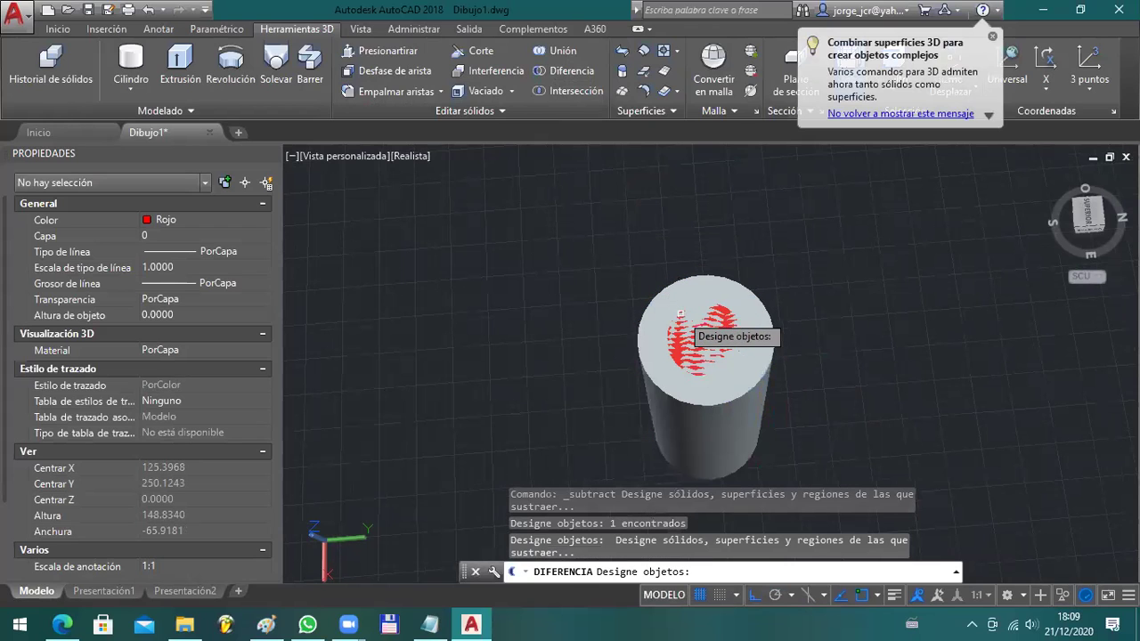
{"action": "left_click", "coordinate": [668, 340]}
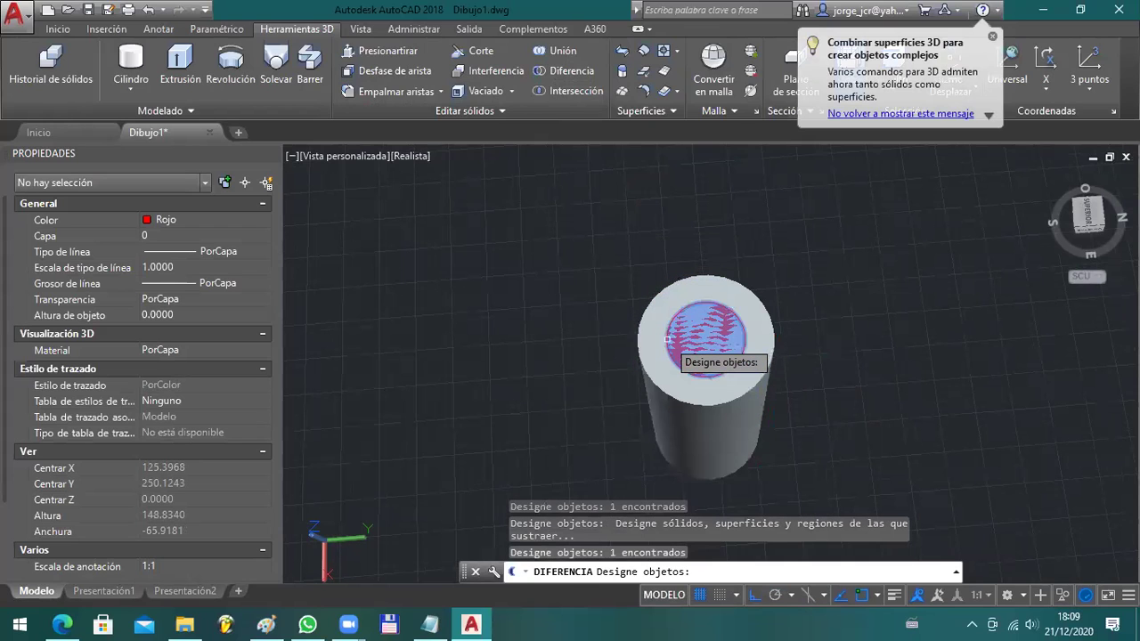
{"action": "key", "text": "Return"}
{"action": "middle_click_drag", "start_coordinate": [704, 338], "coordinate": [559, 267], "text": "shift"}
{"action": "scroll", "coordinate": [568, 273], "scroll_direction": "down", "scroll_amount": 3}
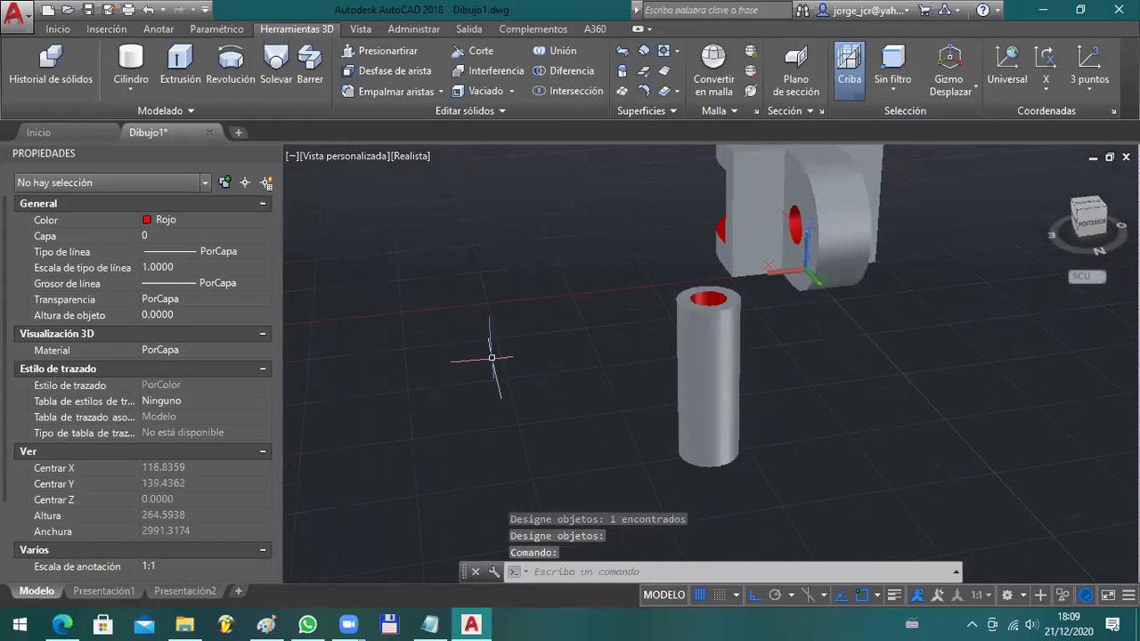
- Check the base dimensions on the drawing in Paint, return to AutoCAD, and create a box 60 long, about 98.6 wide and 32 high
{"action": "left_click", "coordinate": [274, 621]}
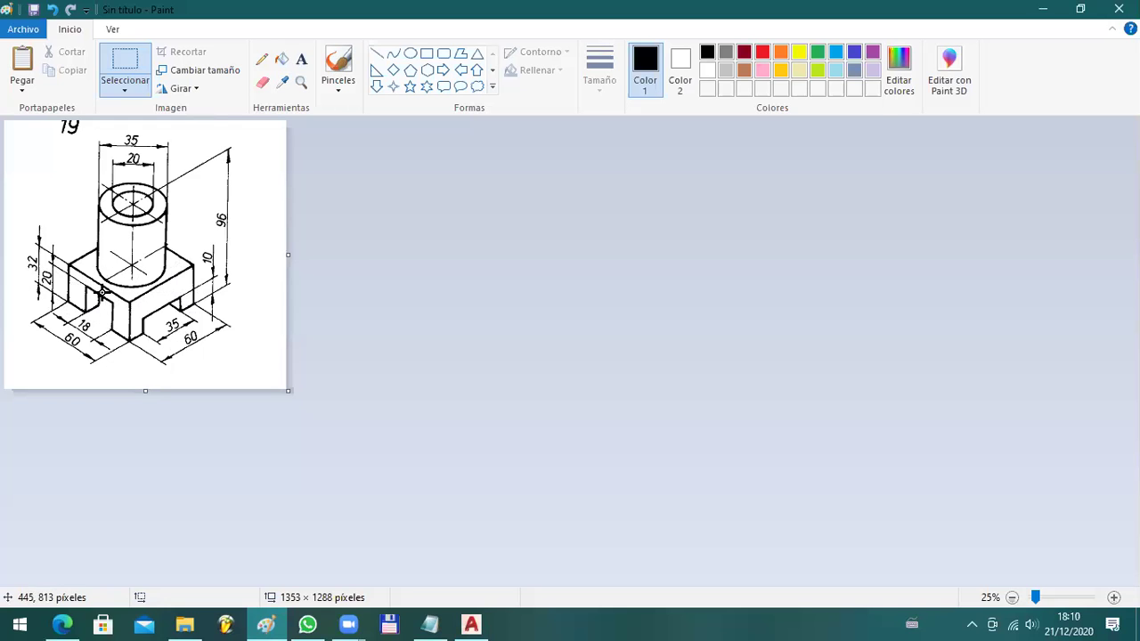
{"action": "key", "text": "alt+Tab"}
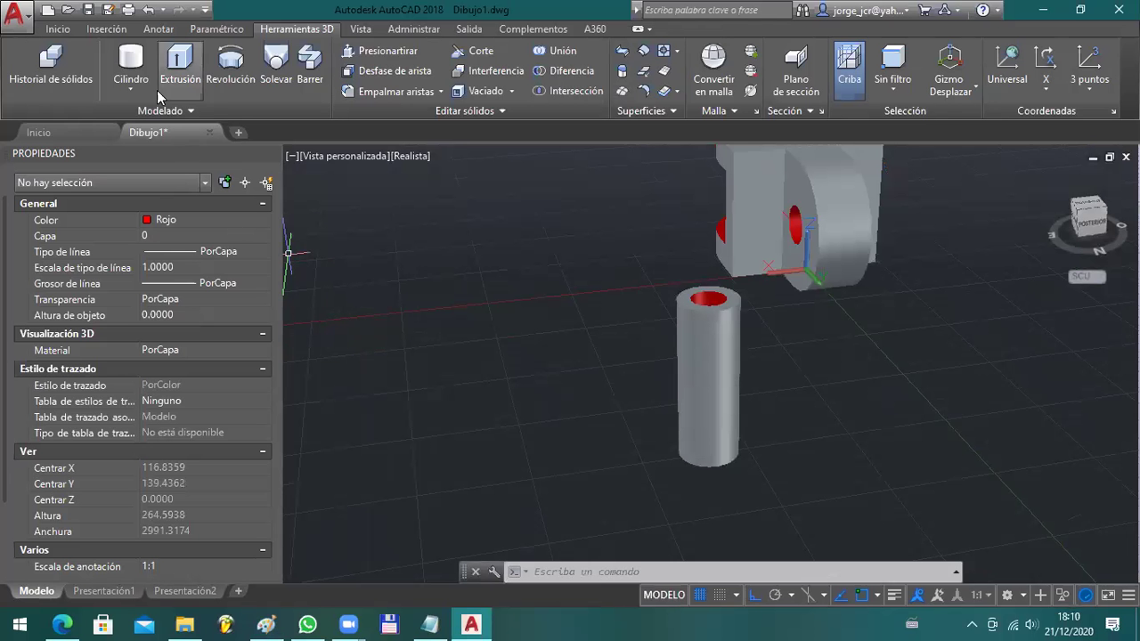
{"action": "left_click", "coordinate": [130, 89]}
{"action": "left_click", "coordinate": [149, 121]}
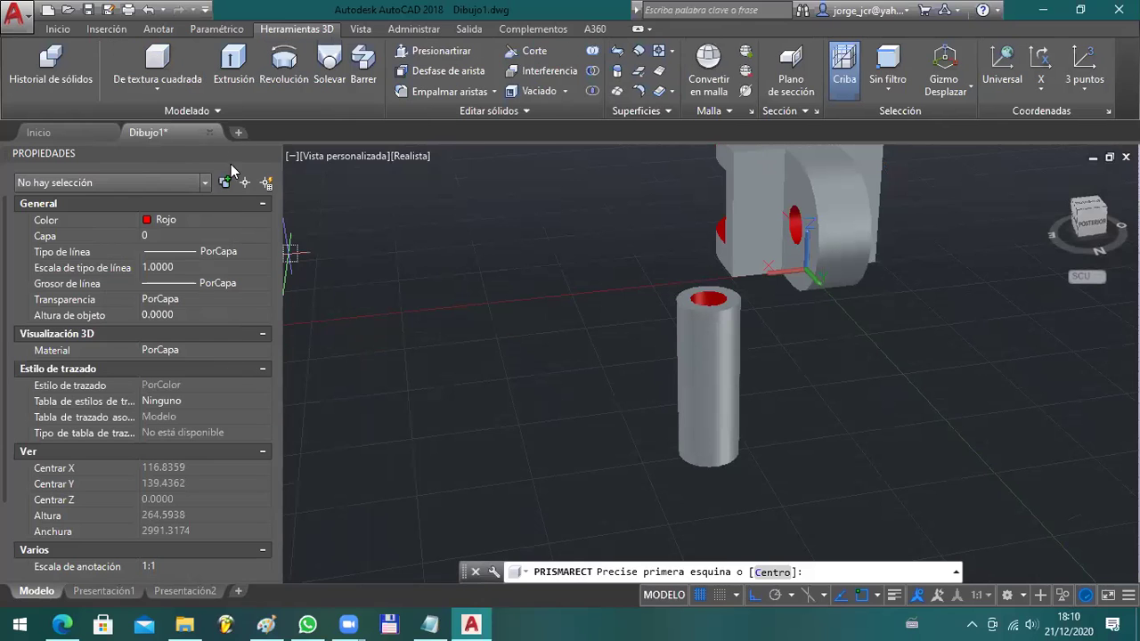
{"action": "left_click", "coordinate": [441, 398]}
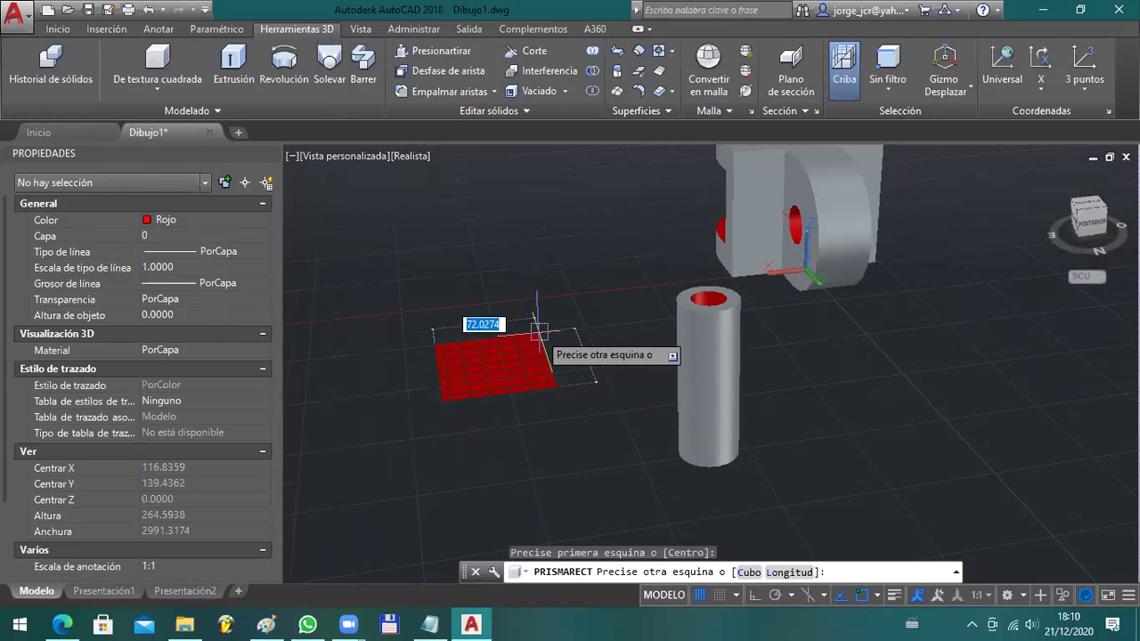
{"action": "type", "text": "60"}
{"action": "key", "text": "Return"}
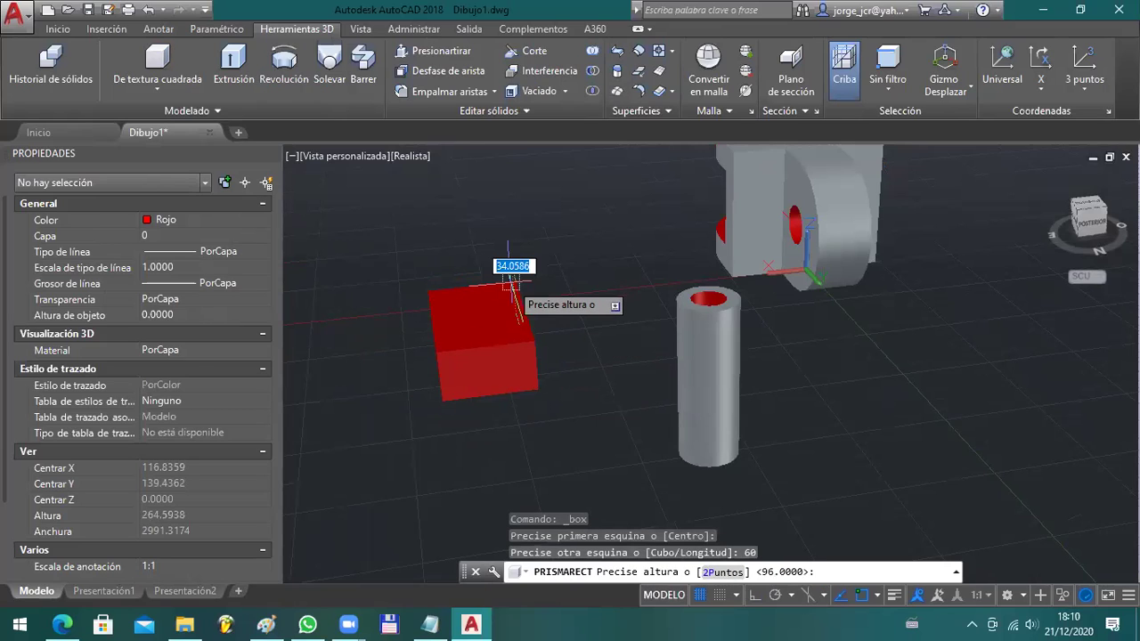
{"action": "key", "text": "Return"}
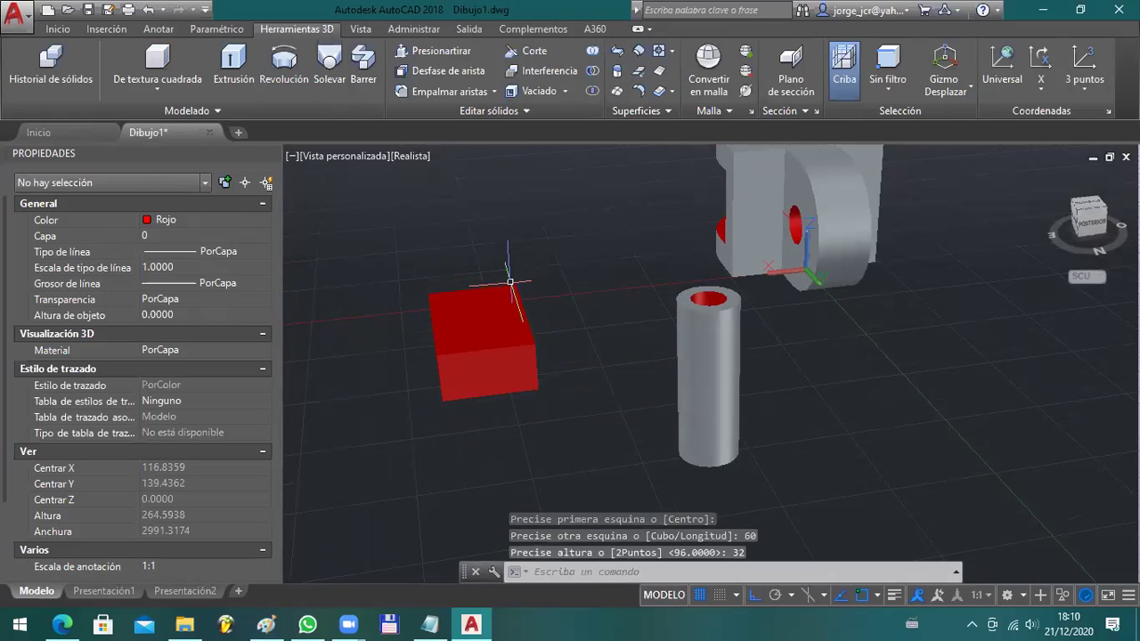
- Change the red box's color to grey to match the hollow cylinder
{"action": "left_click", "coordinate": [570, 365]}
{"action": "left_click", "coordinate": [499, 356]}
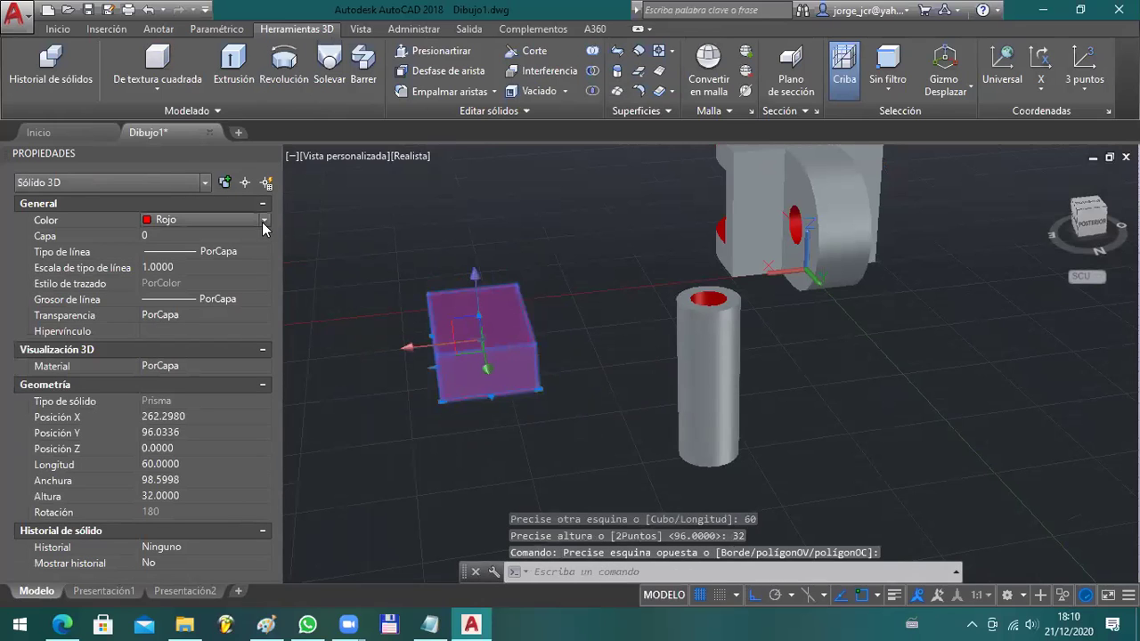
{"action": "left_click", "coordinate": [264, 228]}
{"action": "left_click", "coordinate": [223, 237]}
{"action": "key", "text": "Escape"}
{"action": "key", "text": "Escape"}
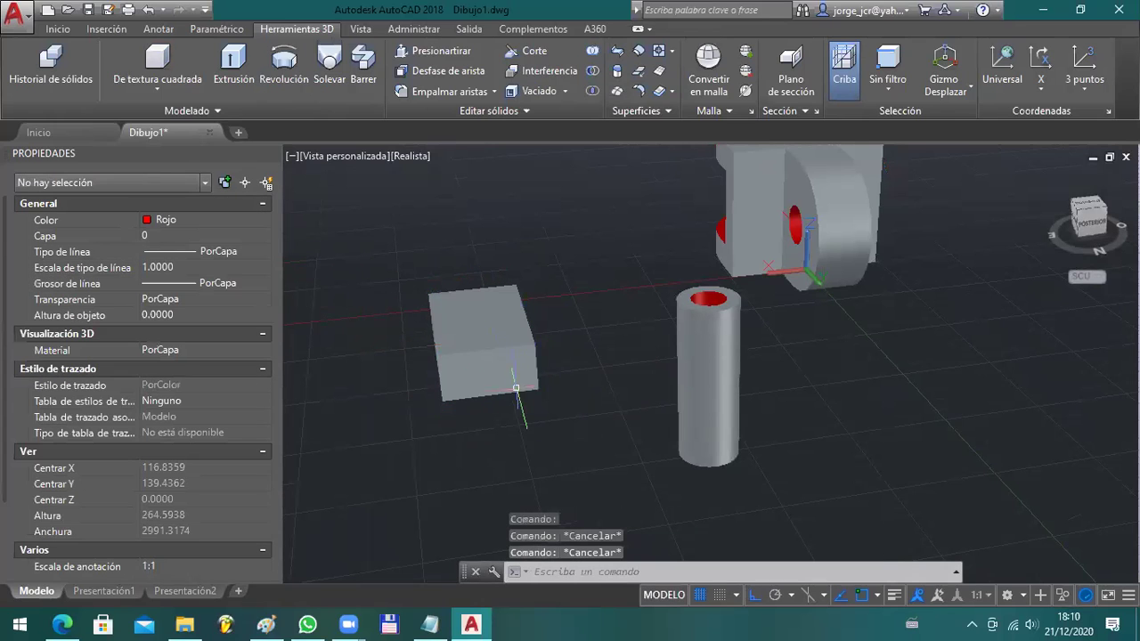
{"action": "middle_click_drag", "start_coordinate": [593, 409], "coordinate": [597, 417], "text": "shift"}
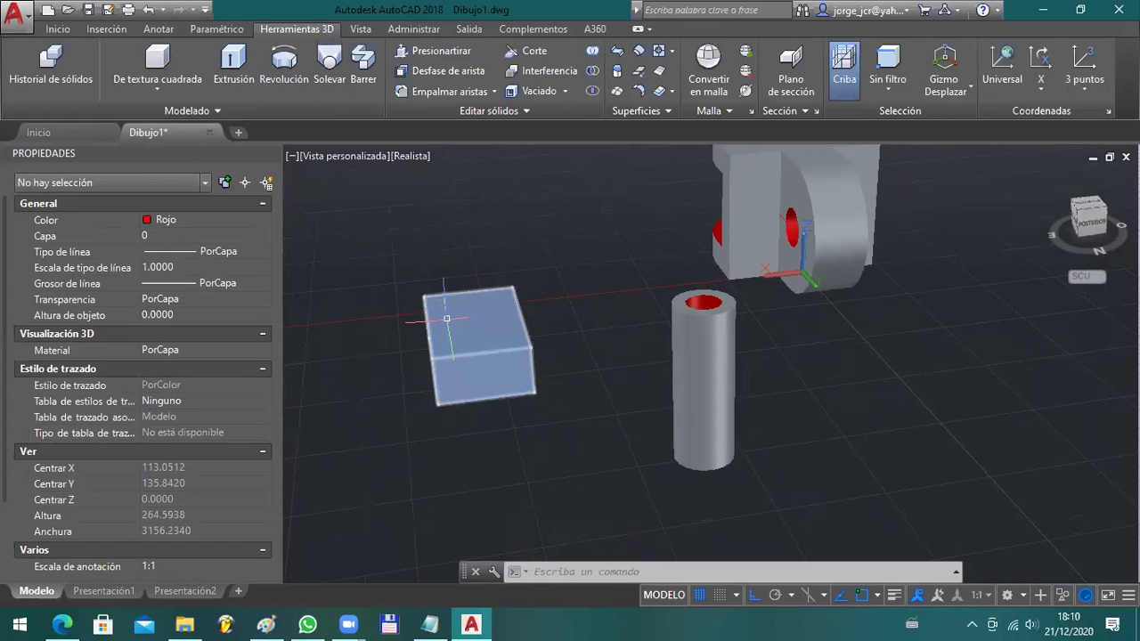
- Draw a line across the box's top face between the midpoints of its two long edges
{"action": "key", "text": "Return"}
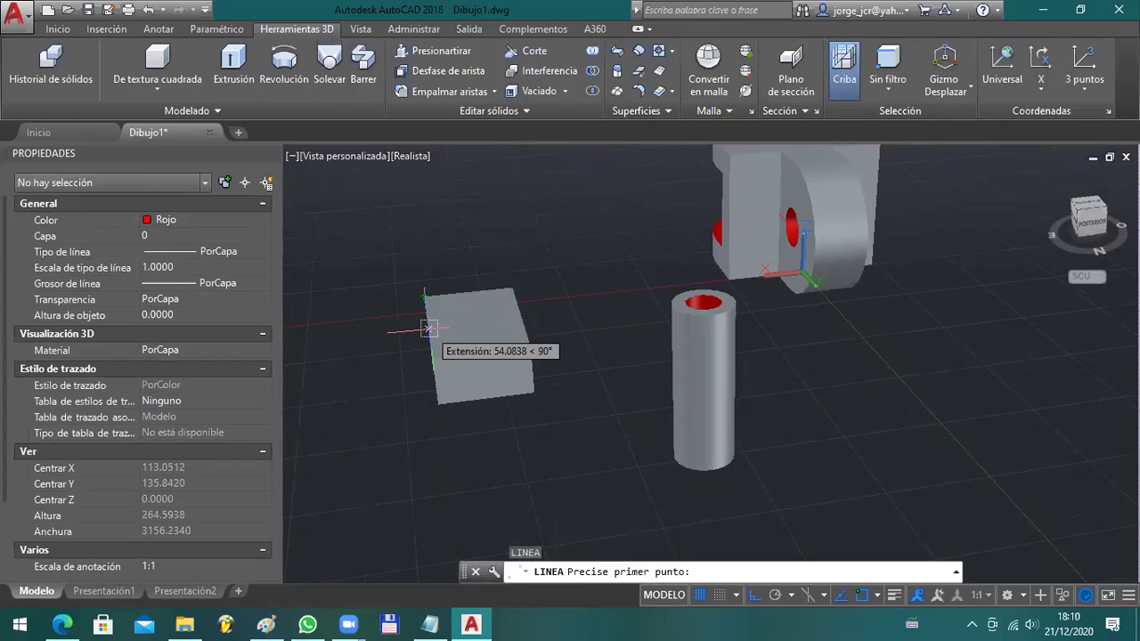
{"action": "type", "text": "MED"}
{"action": "key", "text": "Return"}
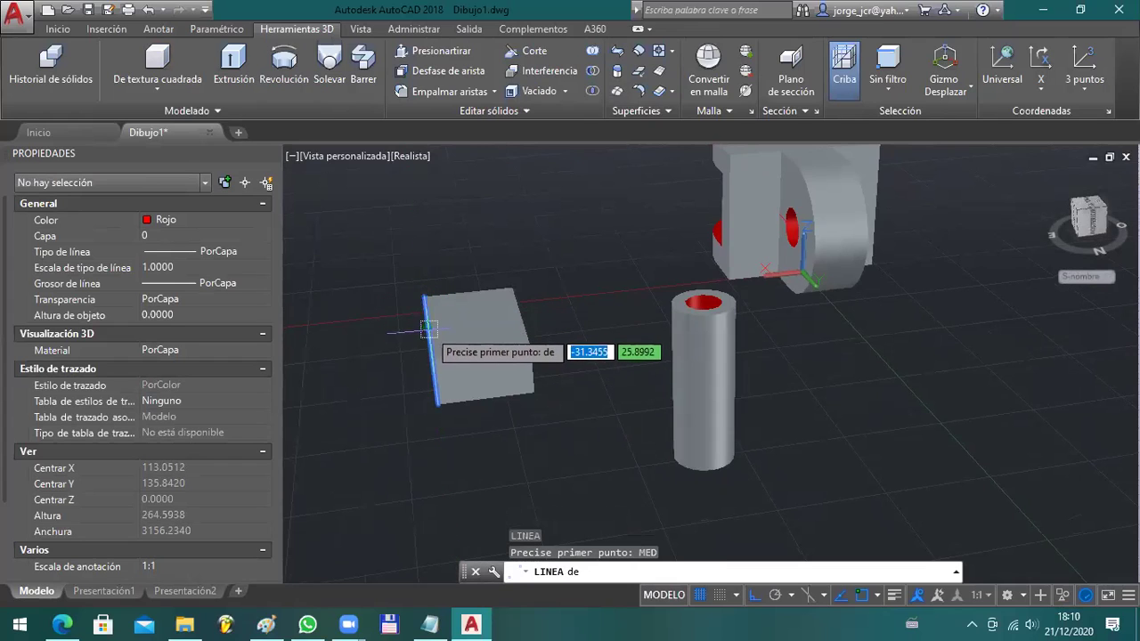
{"action": "left_click", "coordinate": [433, 357]}
{"action": "key", "text": "BackSpace"}
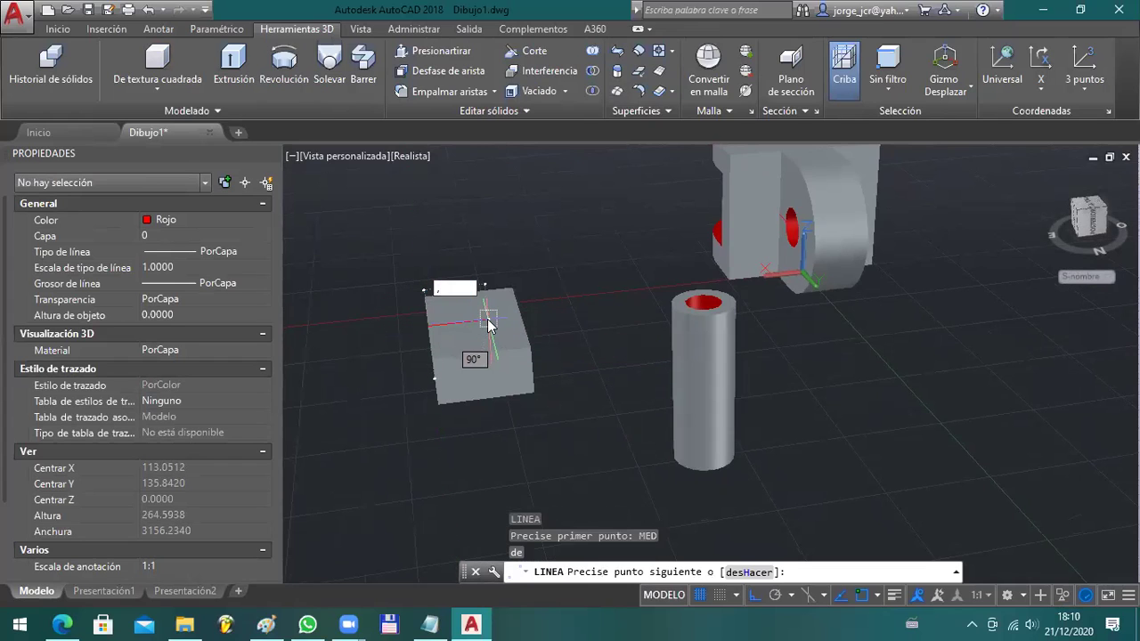
{"action": "key", "text": "Return"}
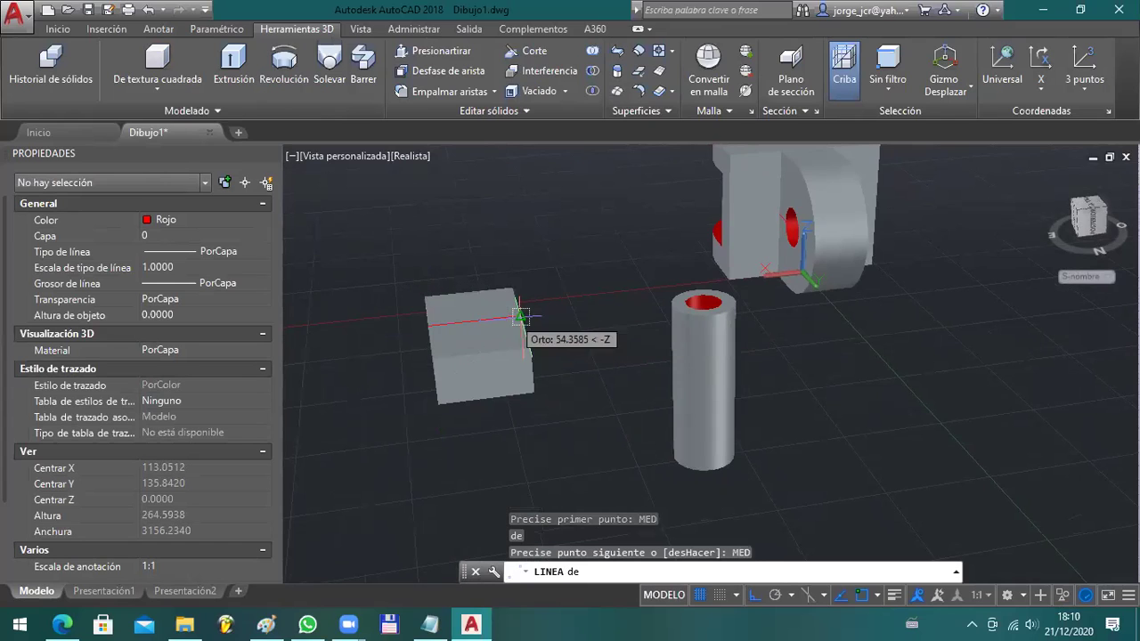
{"action": "key", "text": "Escape"}
{"action": "key", "text": "Escape"}
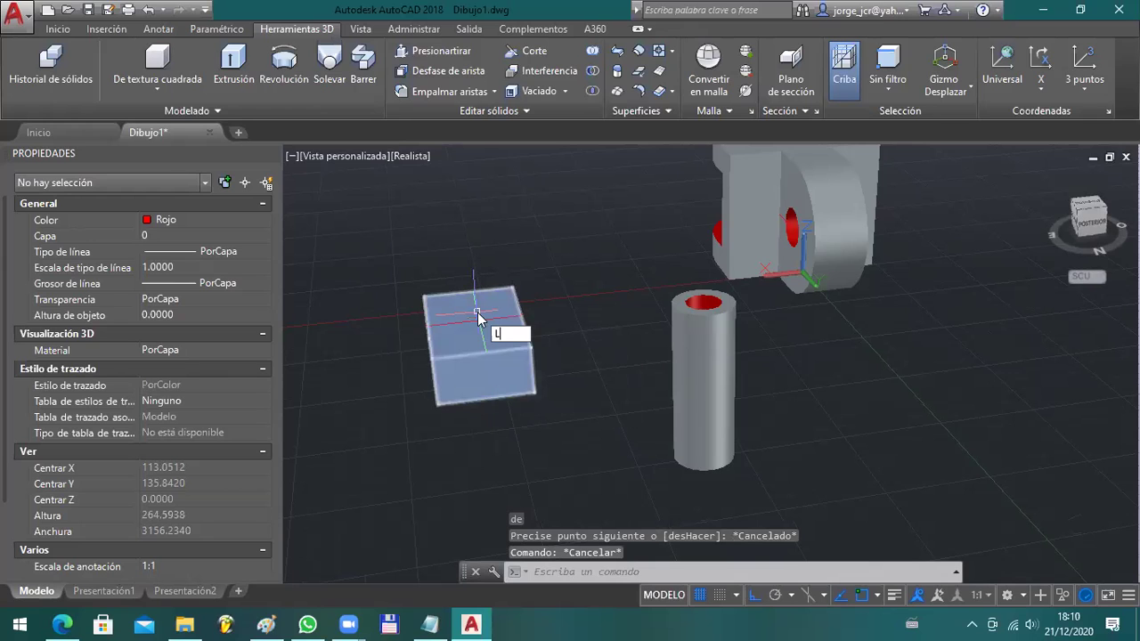
- Draw a crossing line on the box's top face between the midpoints of its two short edges
{"action": "type", "text": "L"}
{"action": "key", "text": "Return"}
{"action": "type", "text": "MED"}
{"action": "key", "text": "Return"}
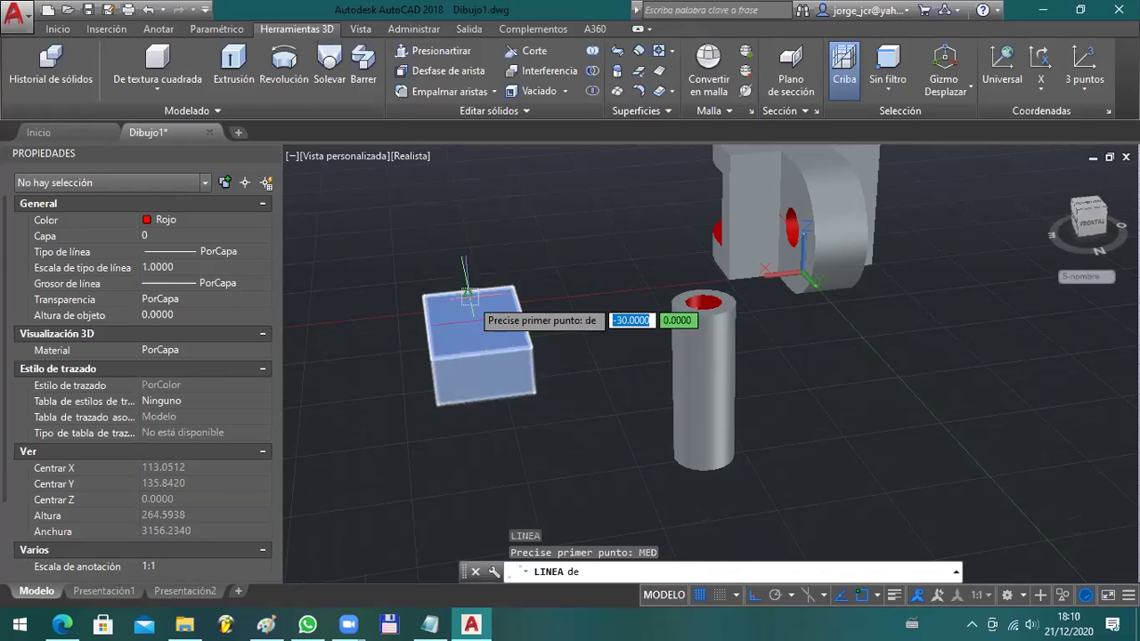
{"action": "left_click", "coordinate": [467, 291]}
{"action": "type", "text": "M"}
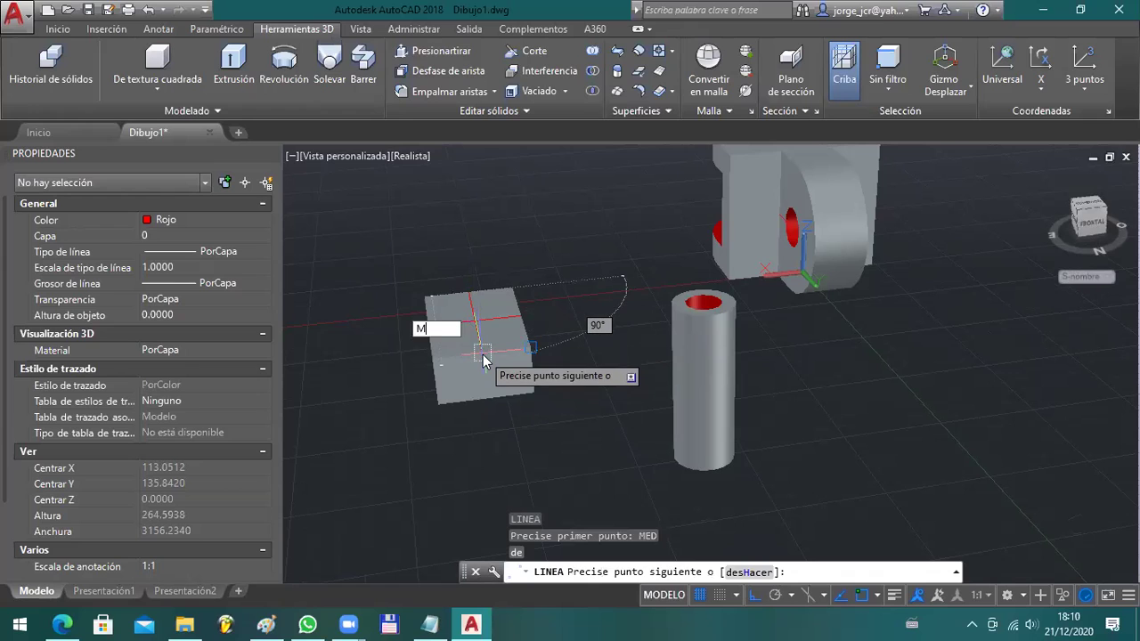
{"action": "type", "text": "ED"}
{"action": "key", "text": "Return"}
{"action": "key", "text": "Escape"}
{"action": "key", "text": "Escape"}
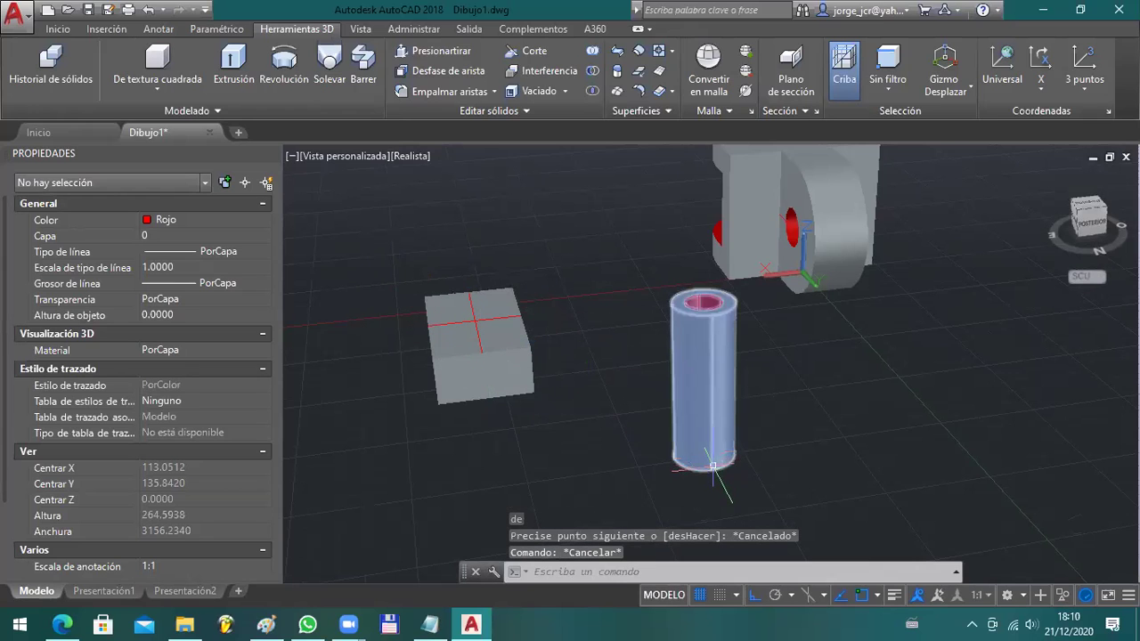
{"action": "middle_click_drag", "start_coordinate": [728, 469], "coordinate": [737, 392], "text": "shift"}
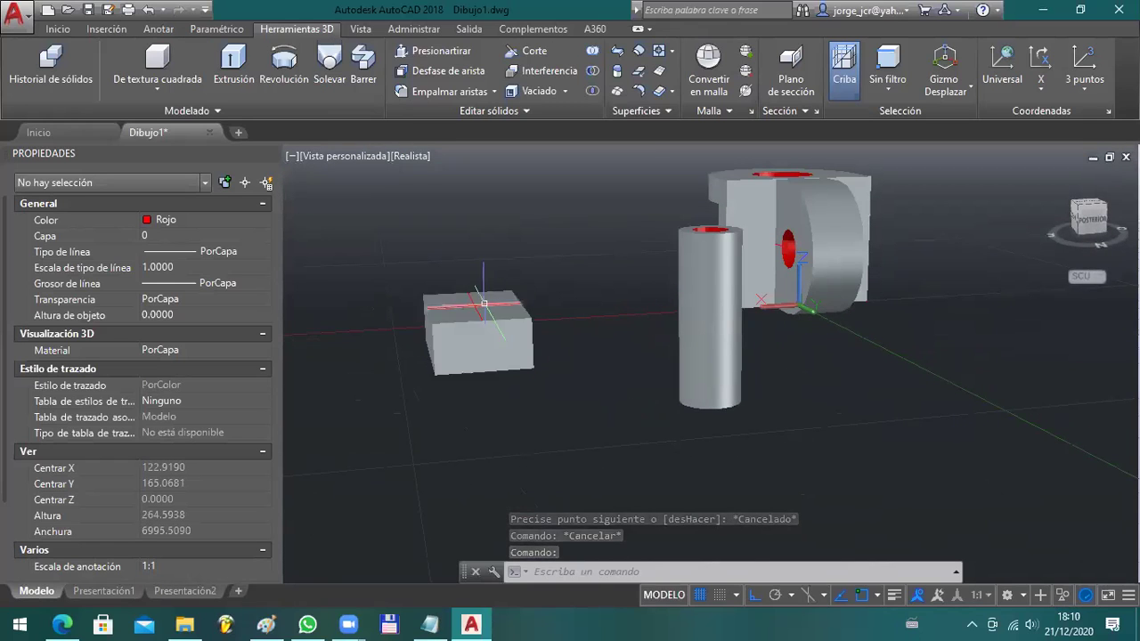
{"action": "middle_click_drag", "start_coordinate": [480, 304], "coordinate": [536, 366]}
{"action": "left_click", "coordinate": [537, 370]}
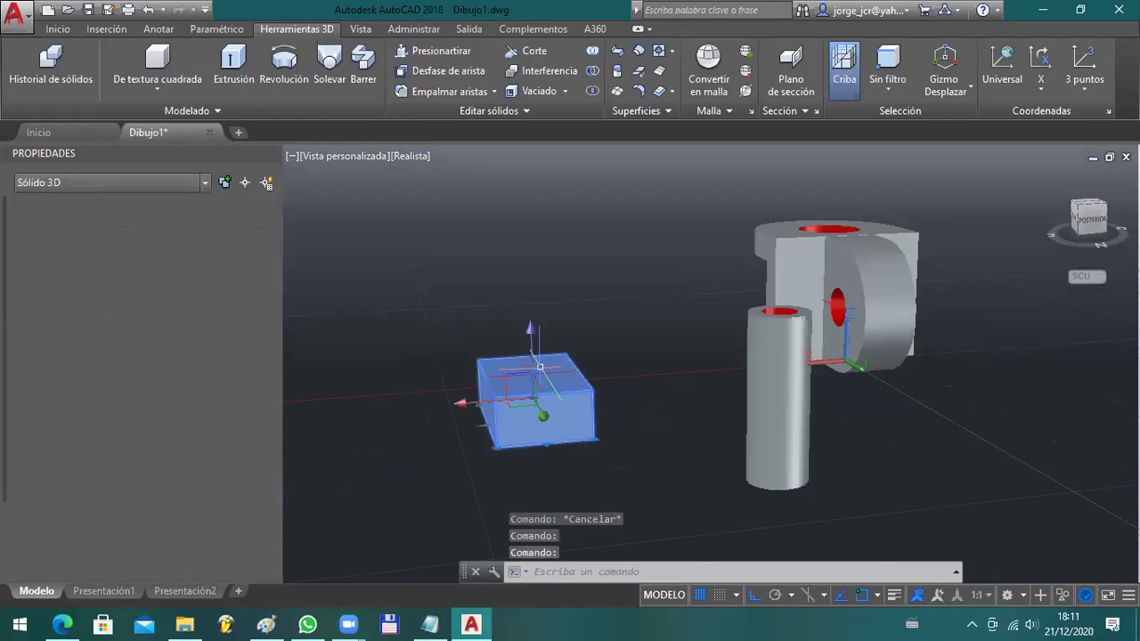
{"action": "key", "text": "Escape"}
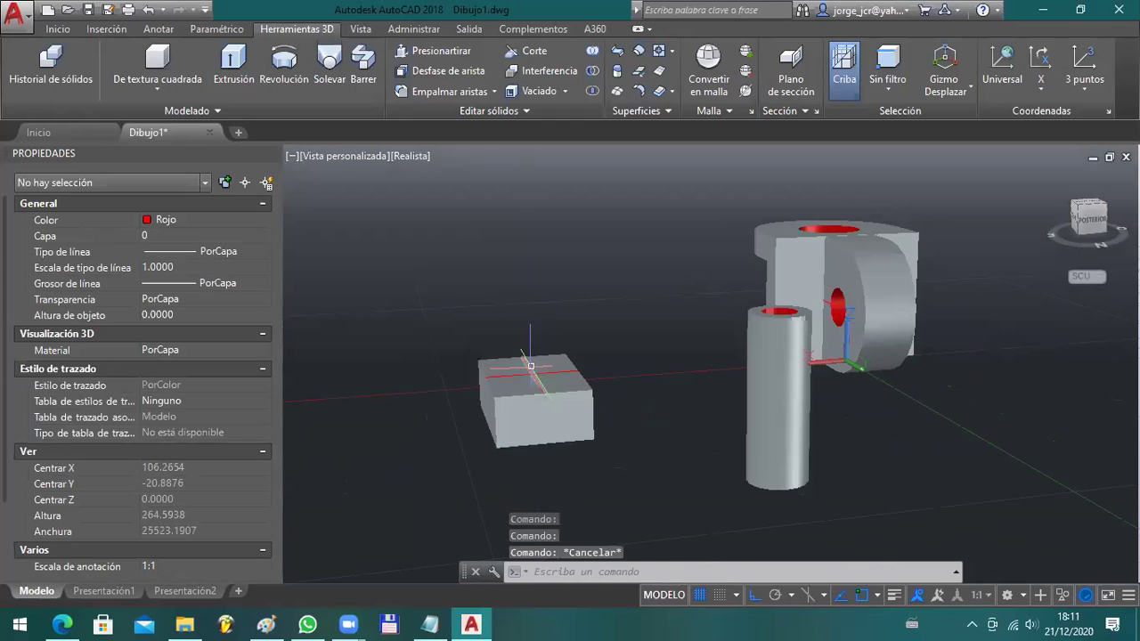
{"action": "scroll", "coordinate": [537, 376], "scroll_direction": "up", "scroll_amount": 1}
{"action": "left_click", "coordinate": [525, 374]}
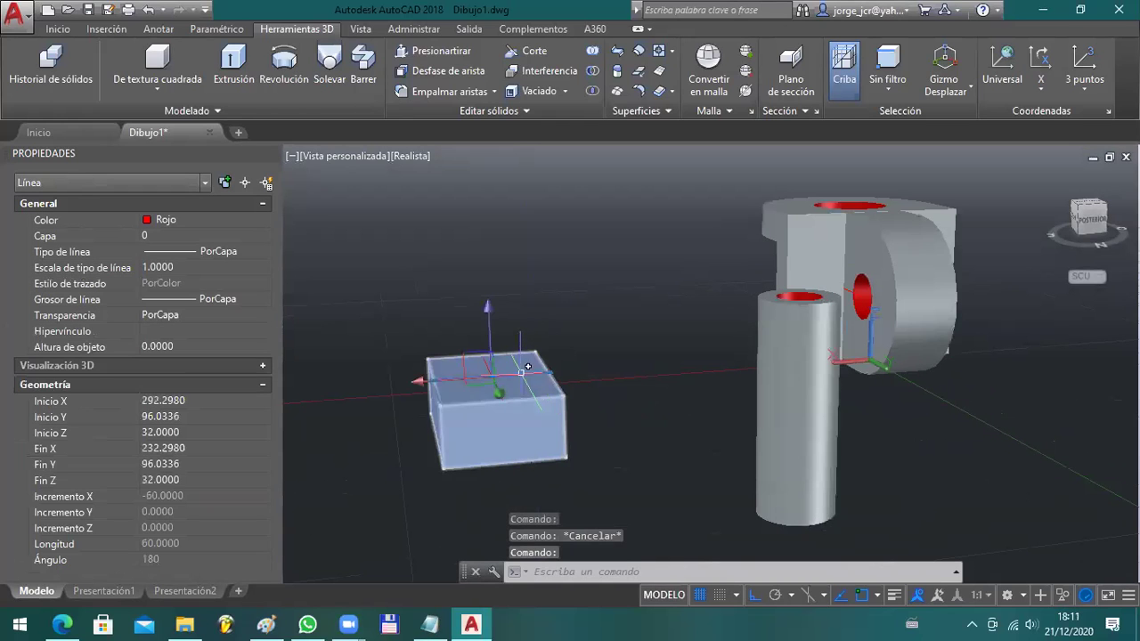
{"action": "scroll", "coordinate": [494, 367], "scroll_direction": "up", "scroll_amount": 3}
{"action": "key", "text": "Escape"}
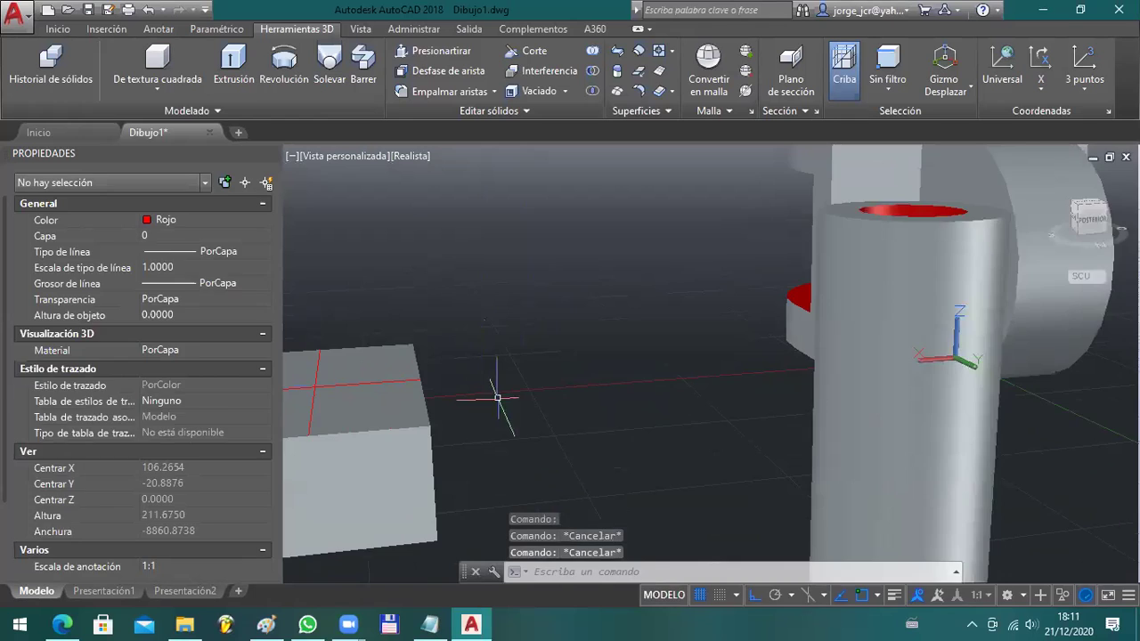
- Move both crossing lines from the box's top face to its bottom face, using the side edge midpoints as reference points
{"action": "middle_click_drag", "start_coordinate": [484, 389], "coordinate": [642, 409]}
{"action": "left_click", "coordinate": [390, 312]}
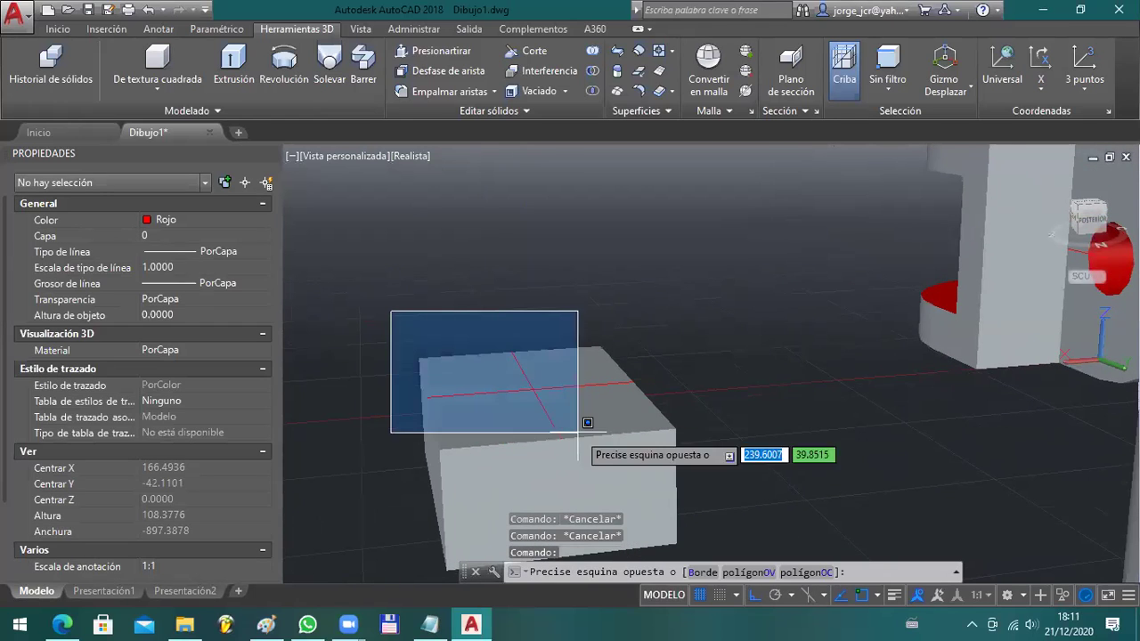
{"action": "left_click", "coordinate": [689, 491]}
{"action": "middle_click_drag", "start_coordinate": [623, 463], "coordinate": [596, 381], "text": "shift"}
{"action": "type", "text": "d"}
{"action": "key", "text": "Return"}
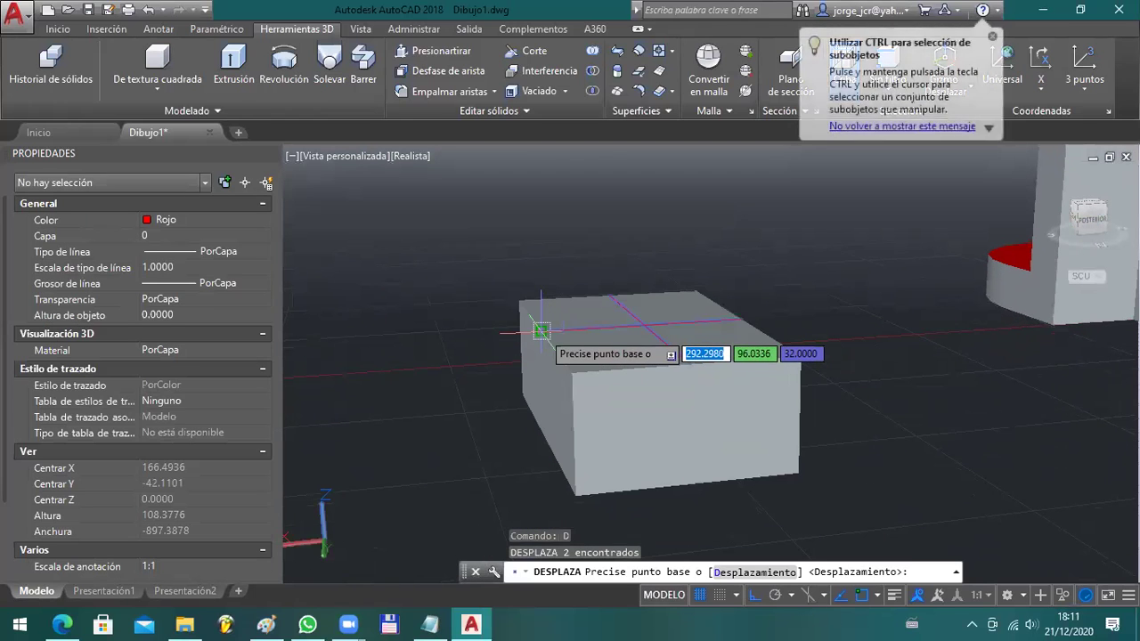
{"action": "left_click", "coordinate": [541, 333]}
{"action": "type", "text": "MED"}
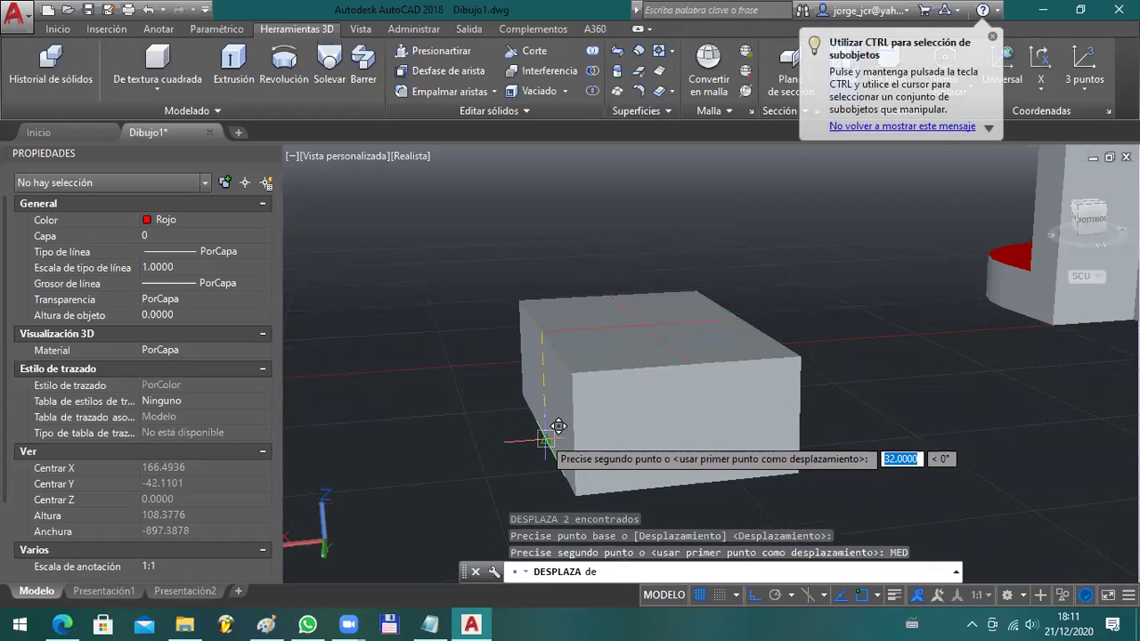
{"action": "key", "text": "Return"}
{"action": "key", "text": "Escape"}
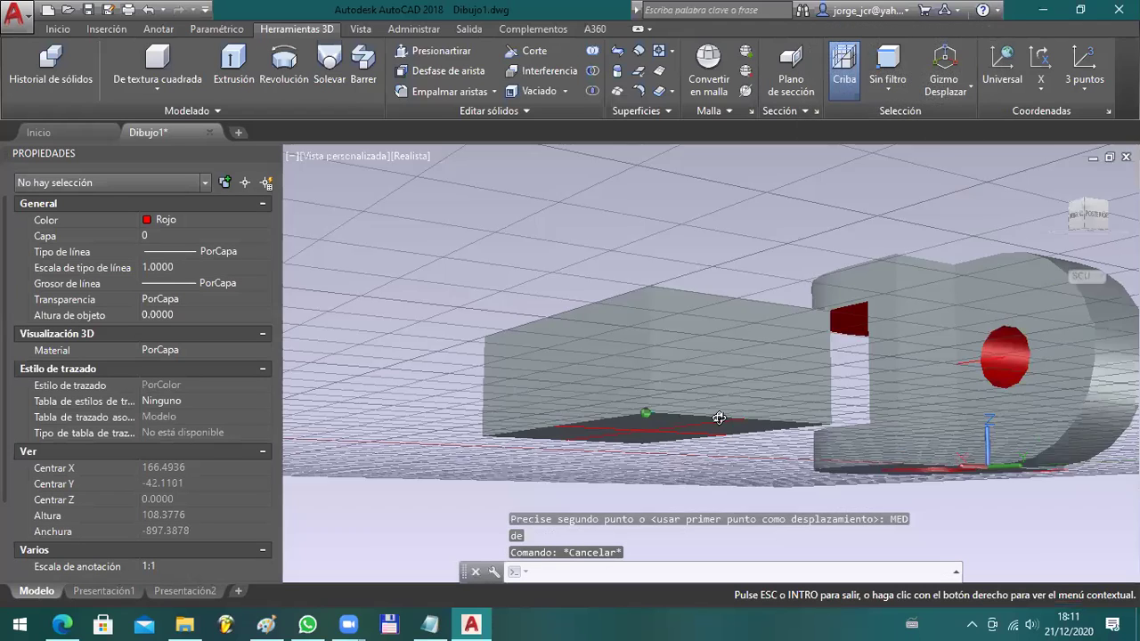
- Move the box and its crossing lines from the center of the bottom face to the center of the hollow cylinder's bottom
{"action": "middle_click_drag", "start_coordinate": [684, 478], "coordinate": [606, 385], "text": "shift"}
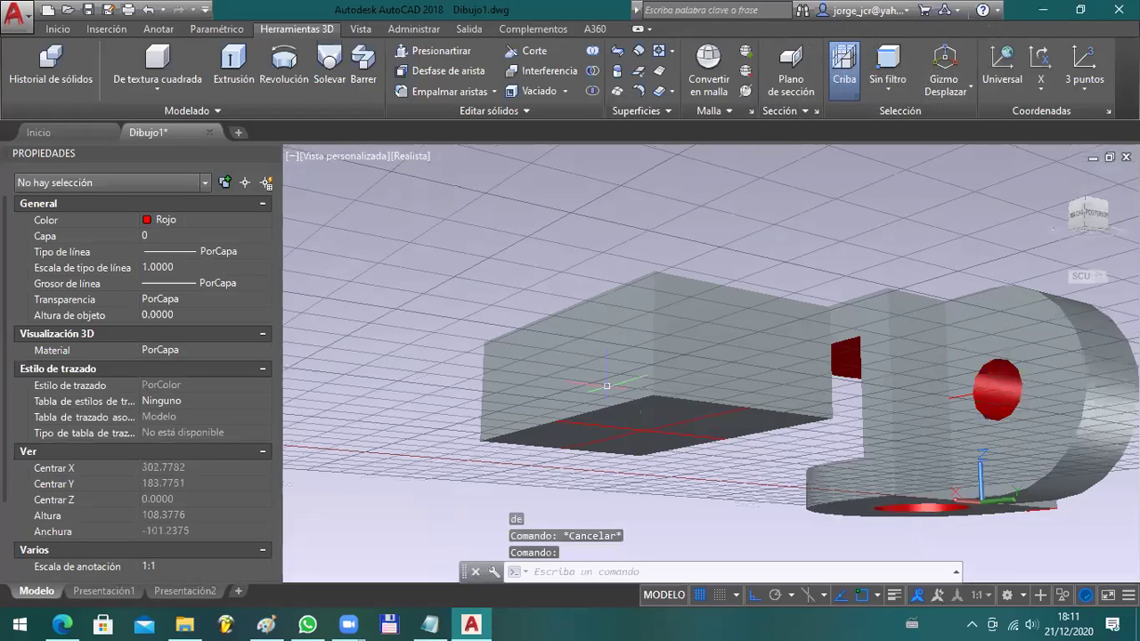
{"action": "left_click", "coordinate": [455, 266]}
{"action": "left_click", "coordinate": [842, 467]}
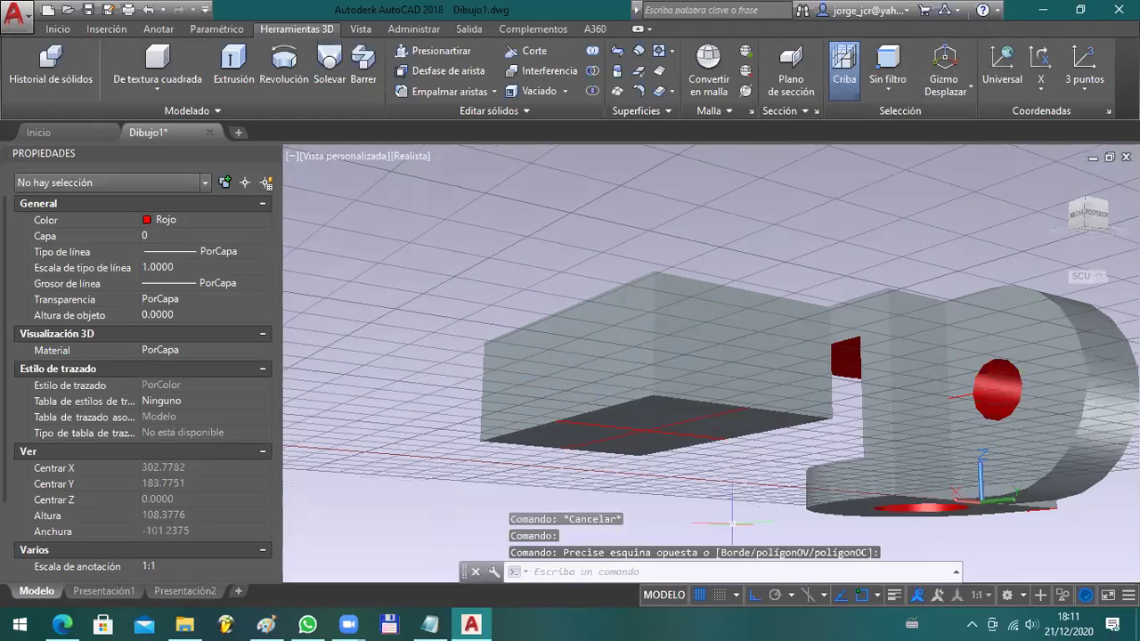
{"action": "left_click", "coordinate": [732, 500]}
{"action": "left_click", "coordinate": [509, 277]}
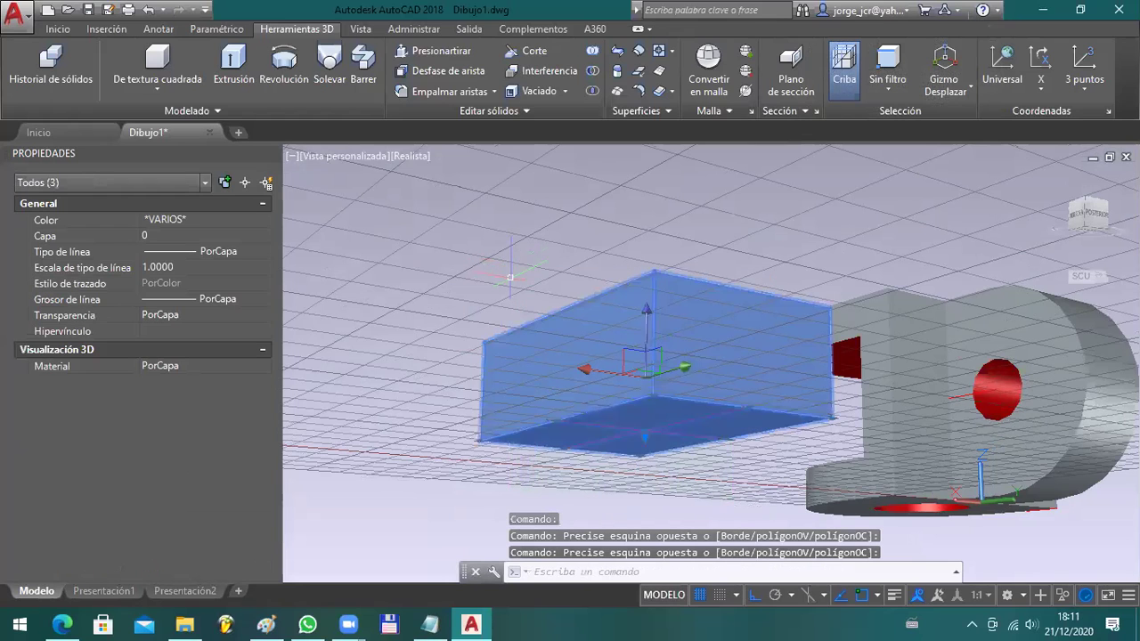
{"action": "type", "text": "d"}
{"action": "key", "text": "Return"}
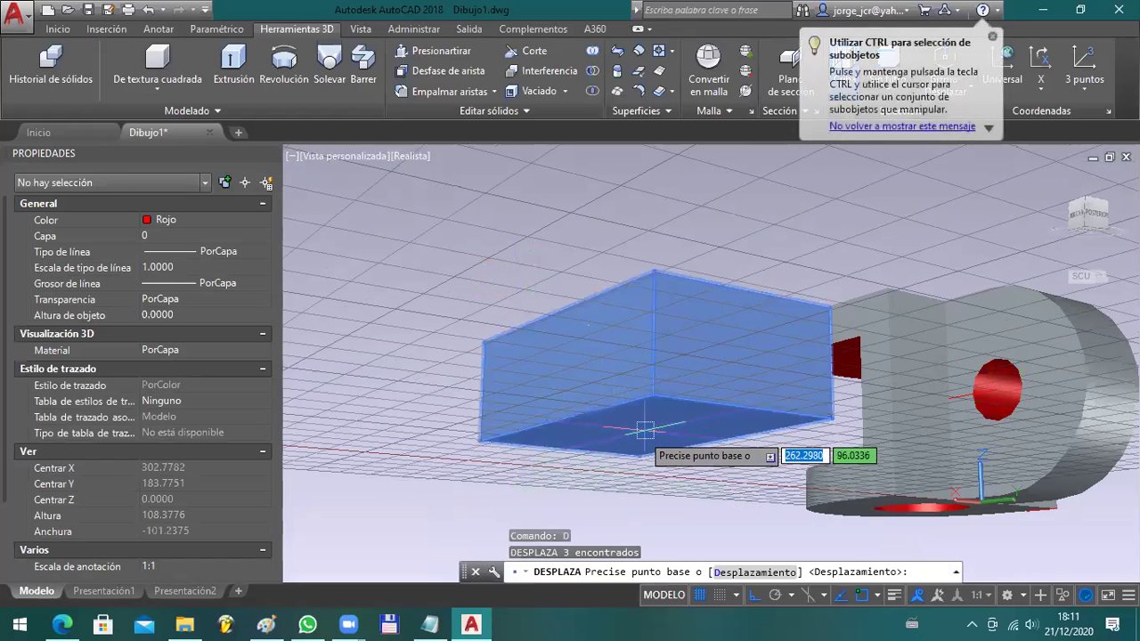
{"action": "left_click", "coordinate": [655, 439]}
{"action": "middle_click_drag", "start_coordinate": [674, 449], "coordinate": [549, 436], "text": "shift"}
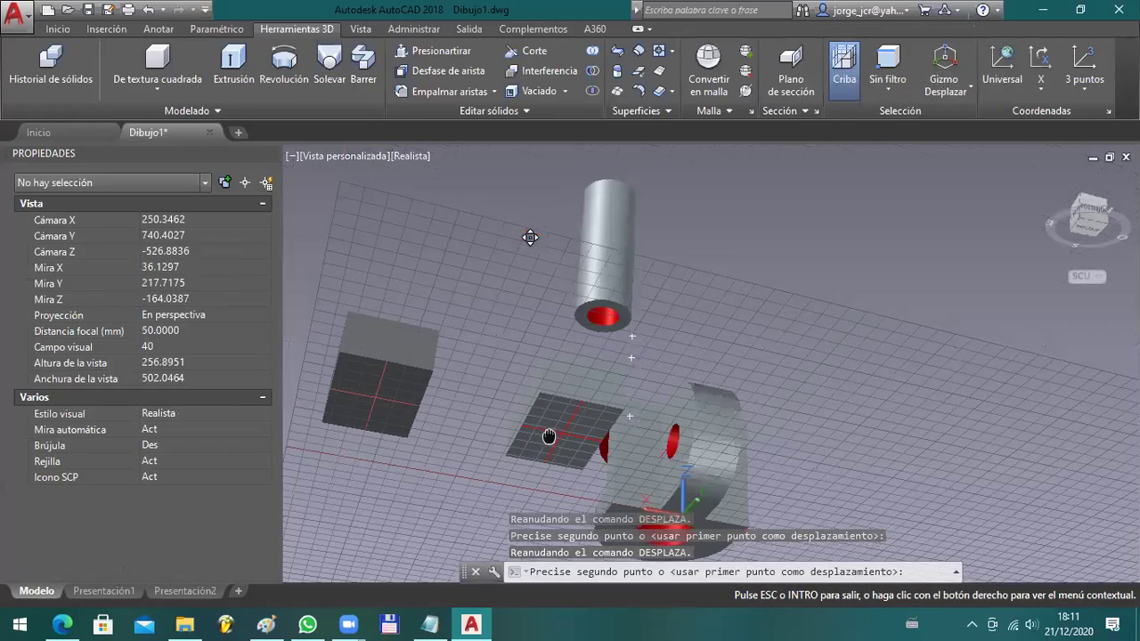
{"action": "left_click", "coordinate": [616, 346]}
- Try to subtract the square base box from the hollow cylinder, and undo the subtraction
{"action": "middle_click_drag", "start_coordinate": [623, 337], "coordinate": [607, 445], "text": "shift"}
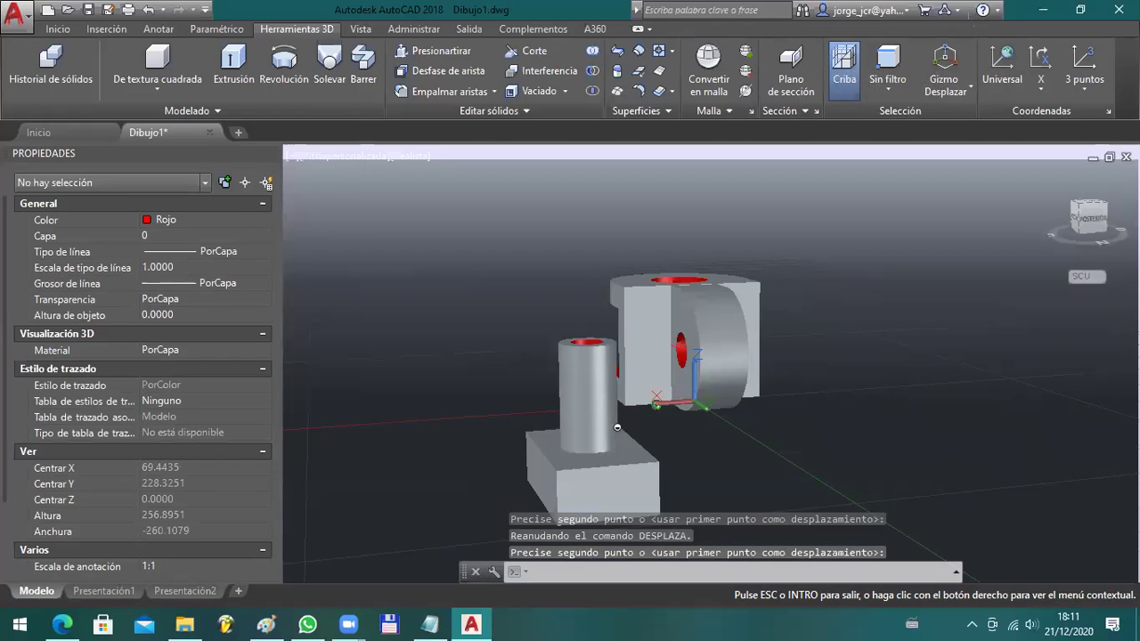
{"action": "left_click", "coordinate": [606, 446]}
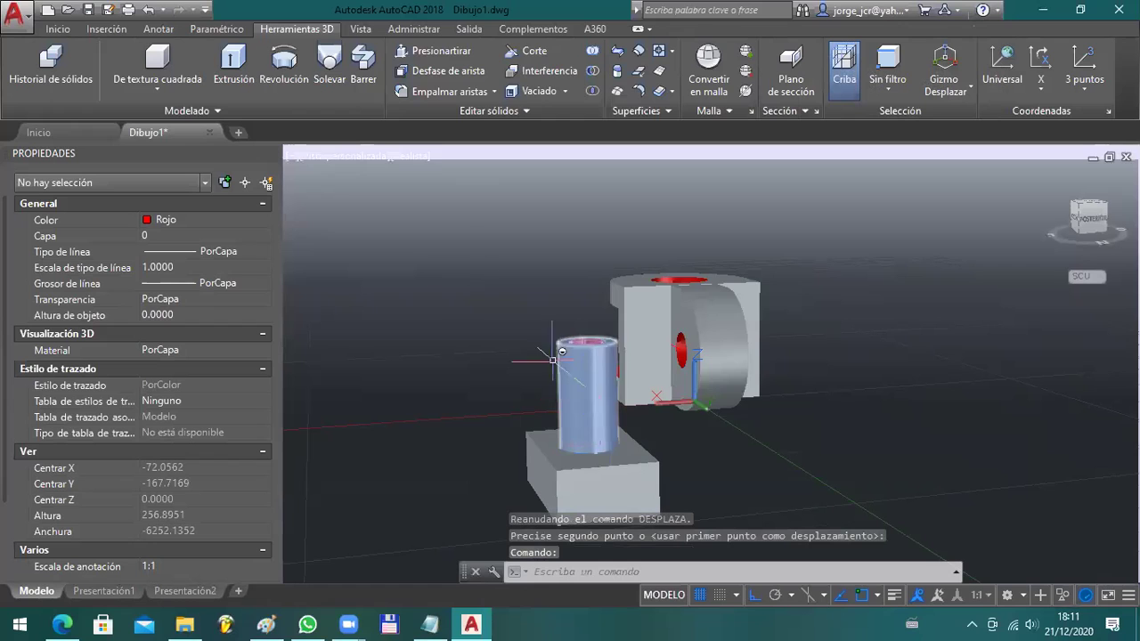
{"action": "left_click", "coordinate": [594, 90]}
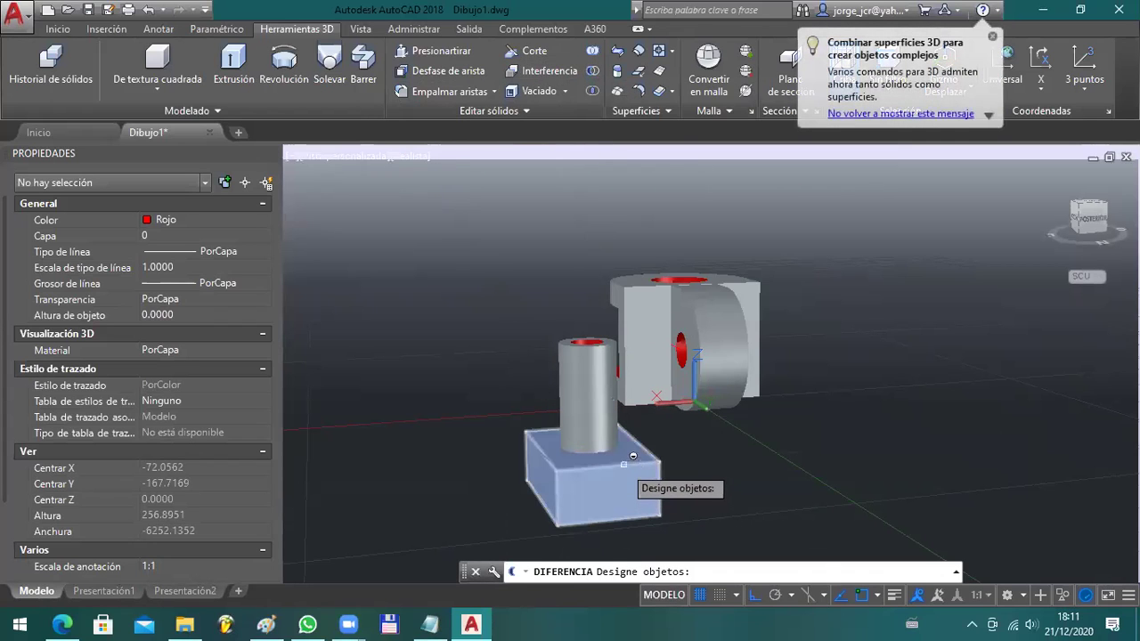
{"action": "left_click", "coordinate": [606, 421]}
{"action": "key", "text": "Return"}
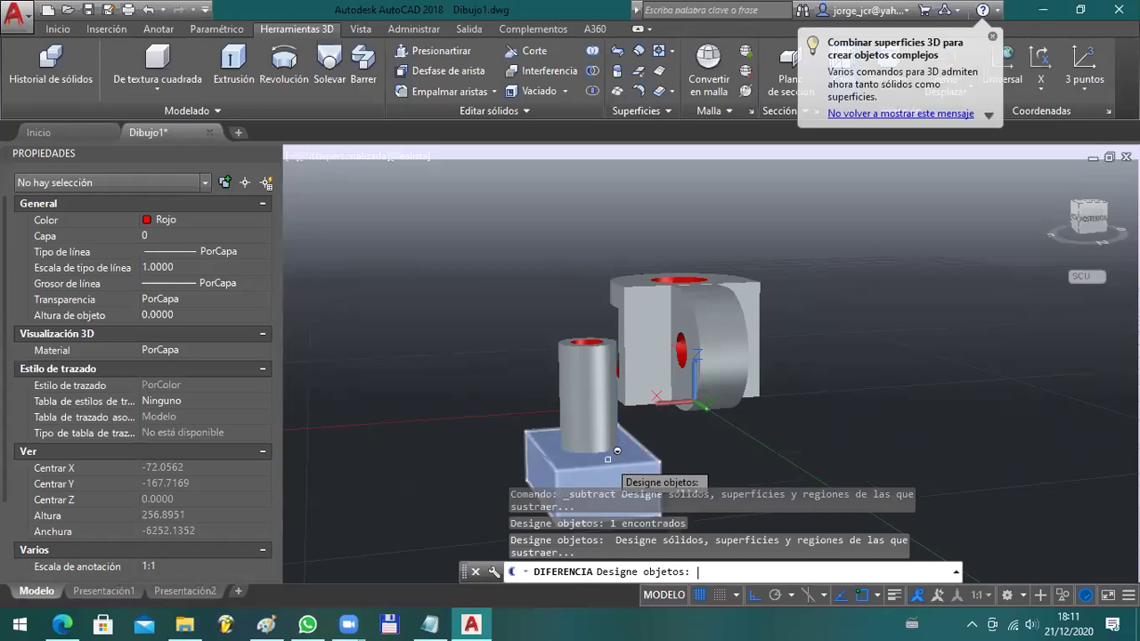
{"action": "left_click", "coordinate": [605, 465]}
{"action": "key", "text": "Return"}
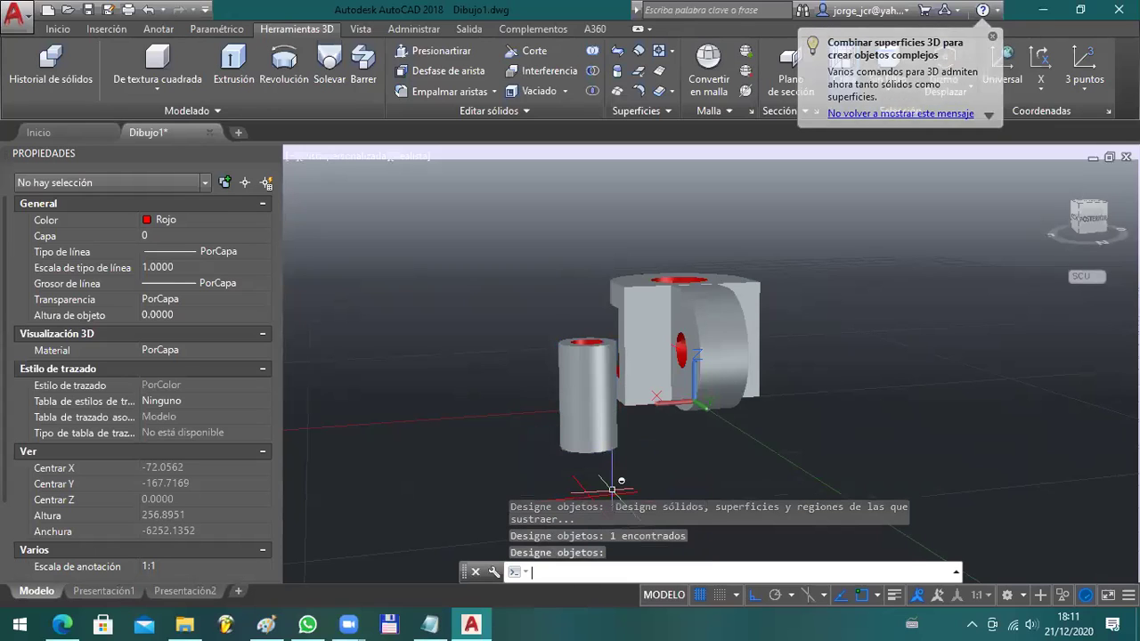
{"action": "key", "text": "ctrl+z"}
- Retry the subtraction with the hollow cylinder as the kept solid and the box beneath it as the removed one, and undo it
{"action": "middle_click_drag", "start_coordinate": [631, 463], "coordinate": [624, 427], "text": "shift"}
{"action": "left_click", "coordinate": [624, 427]}
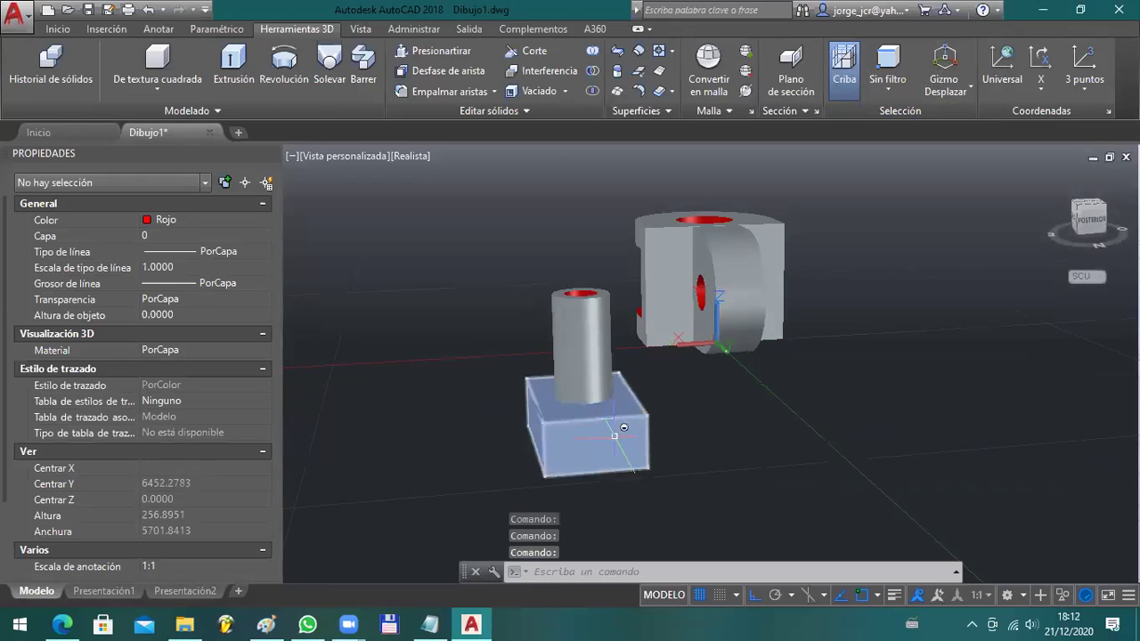
{"action": "left_click", "coordinate": [592, 70]}
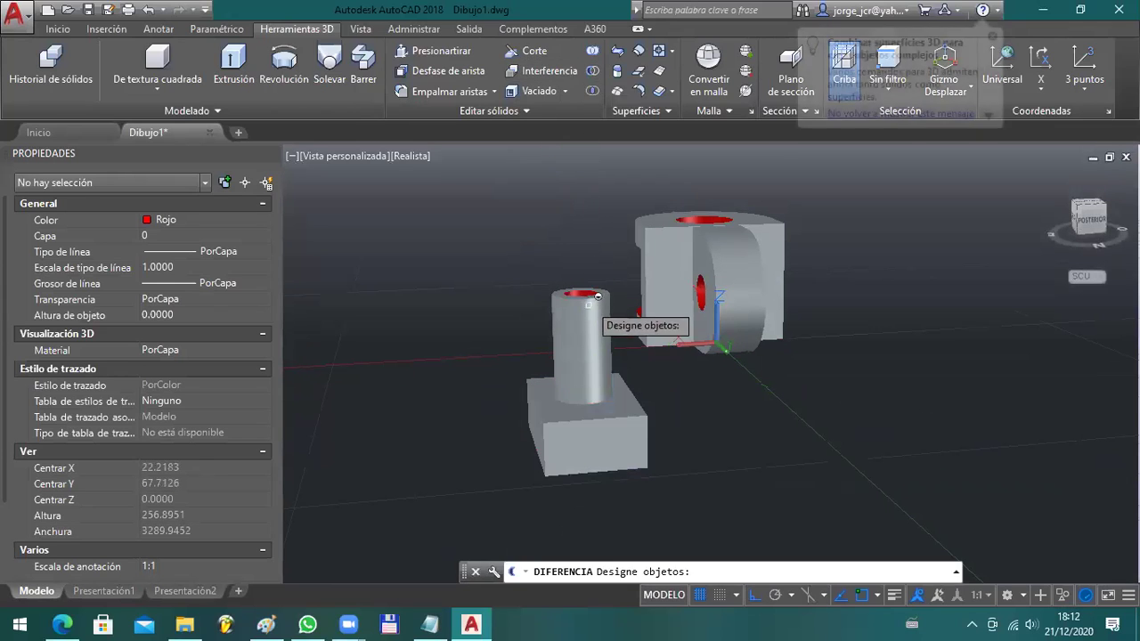
{"action": "left_click", "coordinate": [606, 356]}
{"action": "key", "text": "Return"}
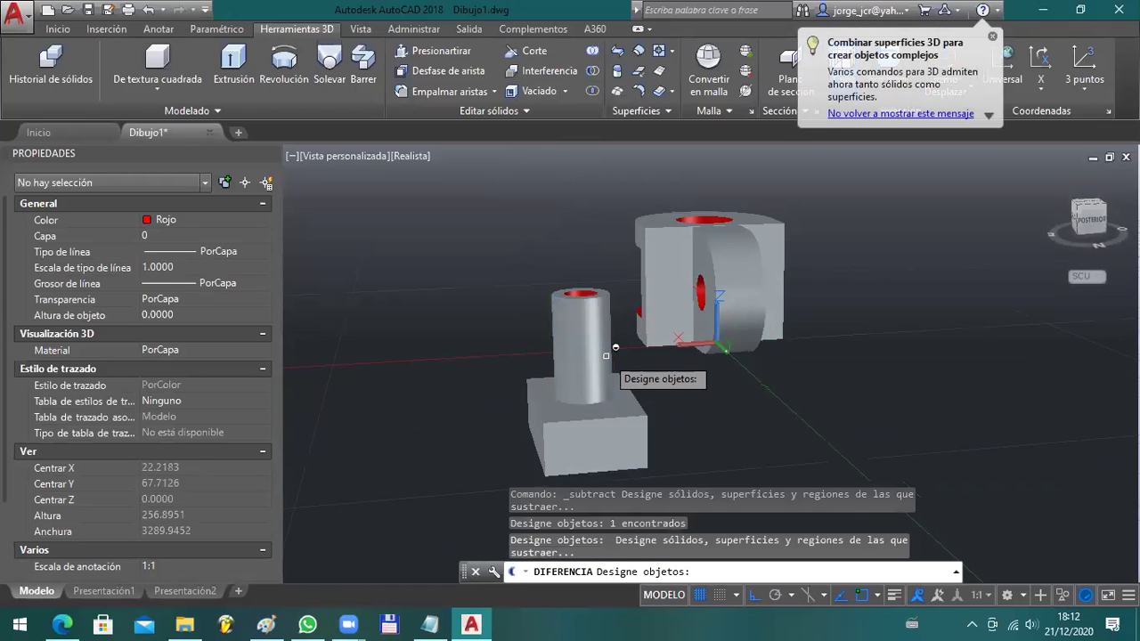
{"action": "left_click", "coordinate": [596, 420]}
{"action": "key", "text": "Return"}
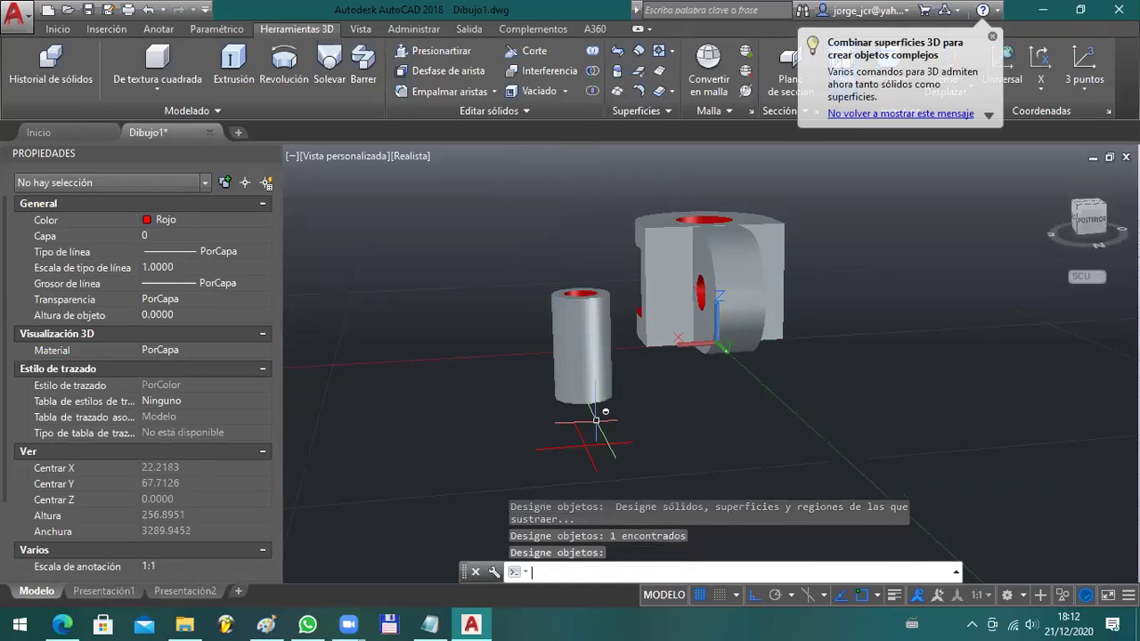
{"action": "key", "text": "ctrl+z"}
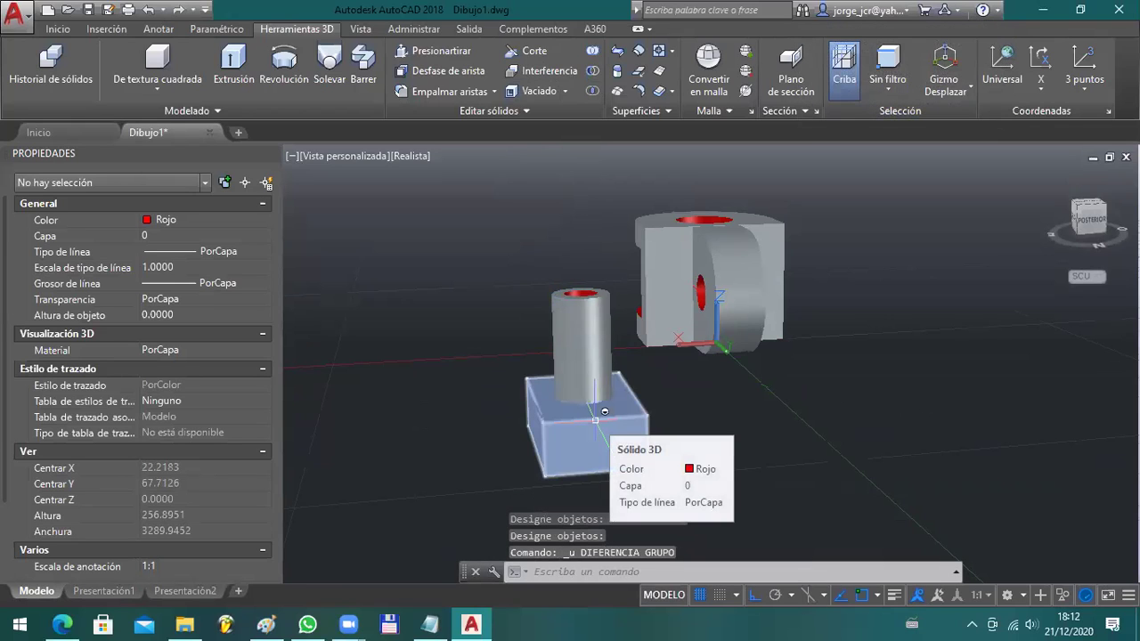
- Check the base's slot dimensions on the reference drawing in Paint and return to AutoCAD with nothing selected
{"action": "left_click", "coordinate": [604, 412]}
{"action": "mouse_move", "coordinate": [595, 402]}
{"action": "middle_mouse_down", "text": "shift"}
{"action": "mouse_move", "coordinate": [589, 318]}
{"action": "mouse_move", "coordinate": [570, 365]}
{"action": "mouse_move", "coordinate": [603, 407]}
{"action": "mouse_move", "coordinate": [624, 392]}
{"action": "mouse_move", "coordinate": [608, 405]}
{"action": "middle_mouse_up", "text": "shift"}
{"action": "key", "text": "alt+Tab"}
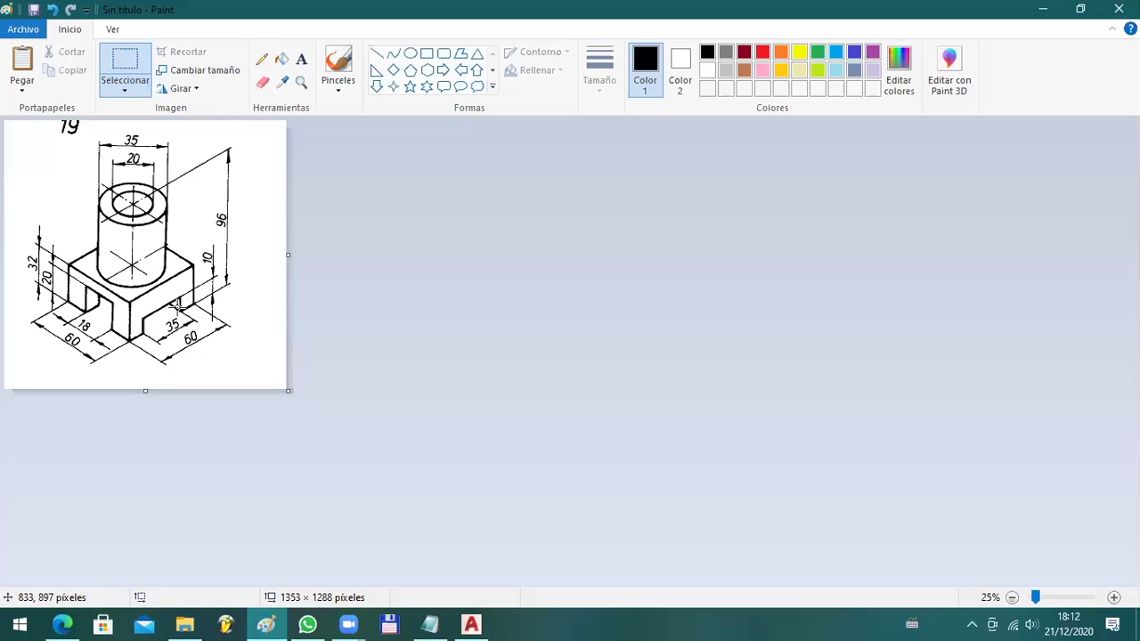
{"action": "key", "text": "alt+Tab"}
{"action": "key", "text": "Escape"}
{"action": "key", "text": "Escape"}
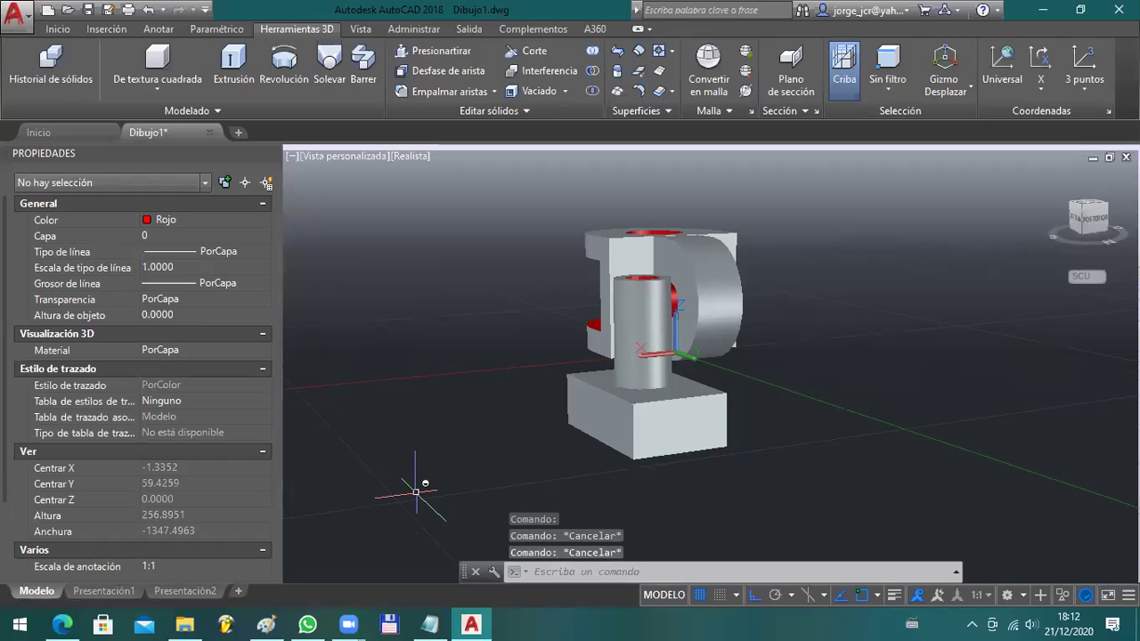
{"action": "type", "text": "REC"}
{"action": "key", "text": "Return"}
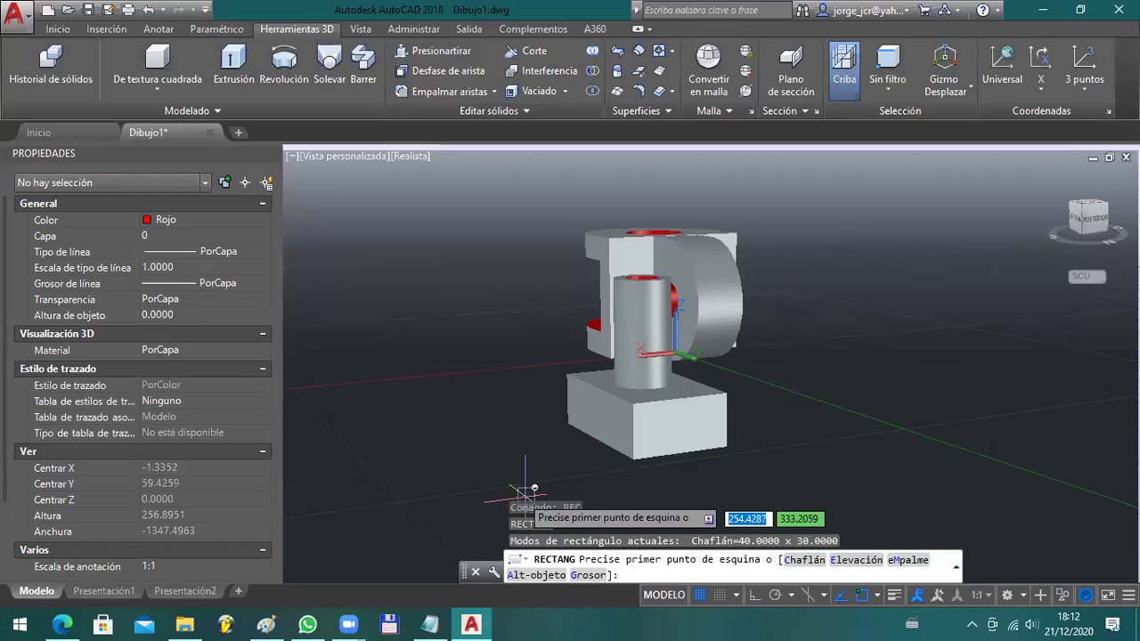
{"action": "left_click", "coordinate": [424, 488]}
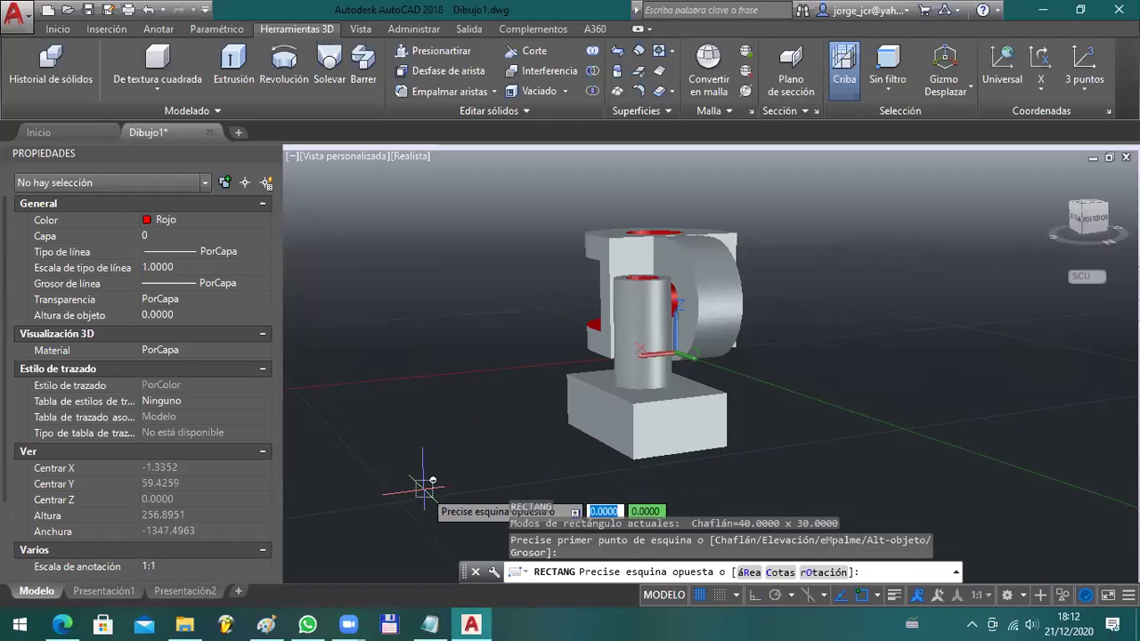
{"action": "type", "text": "E"}
{"action": "key", "text": "Return"}
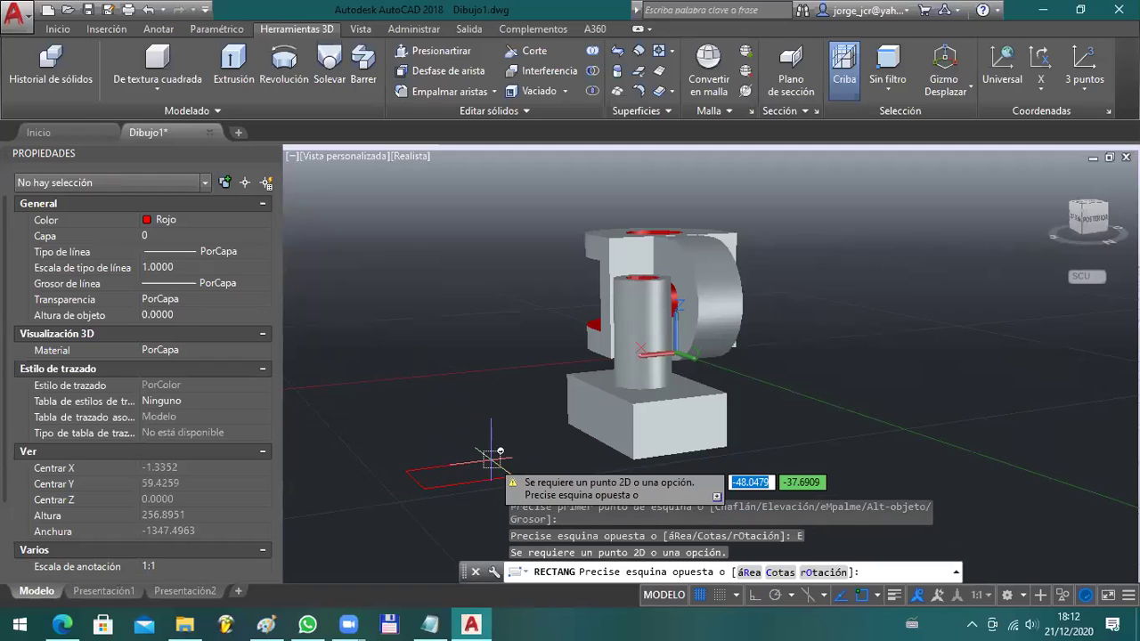
{"action": "type", "text": "30"}
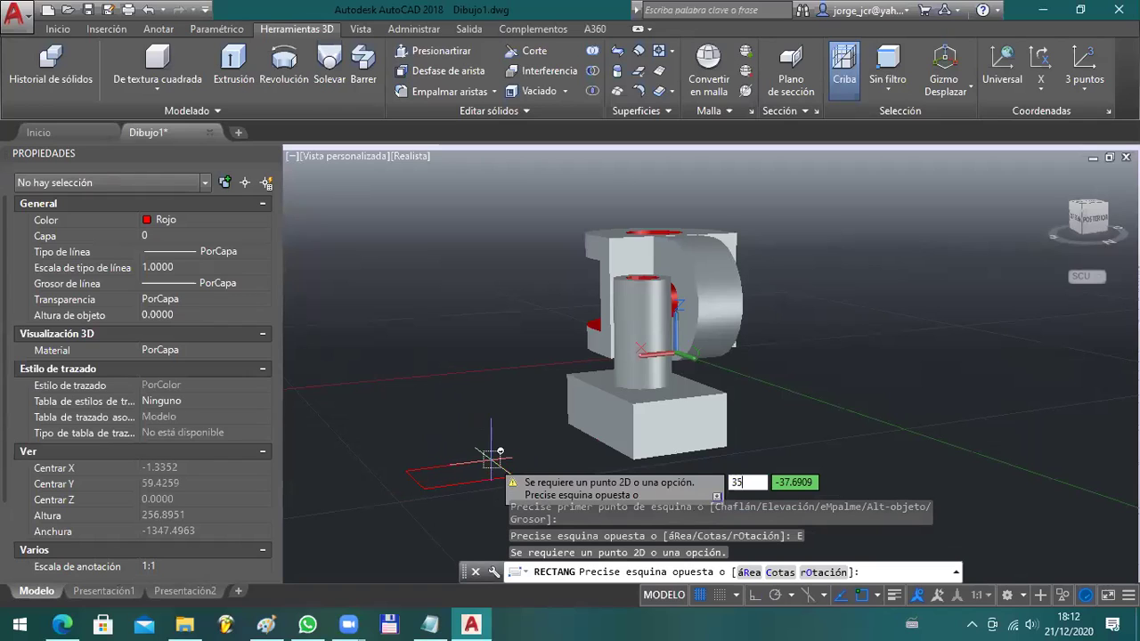
{"action": "key", "text": "Tab"}
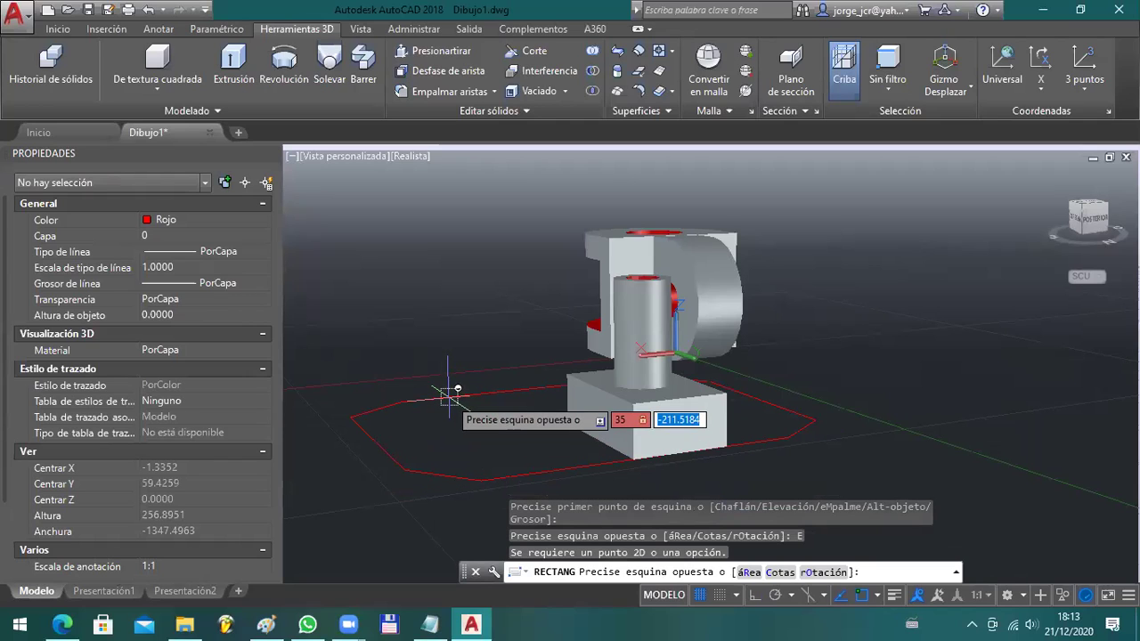
{"action": "key", "text": "Escape"}
{"action": "key", "text": "Escape"}
{"action": "key", "text": "Escape"}
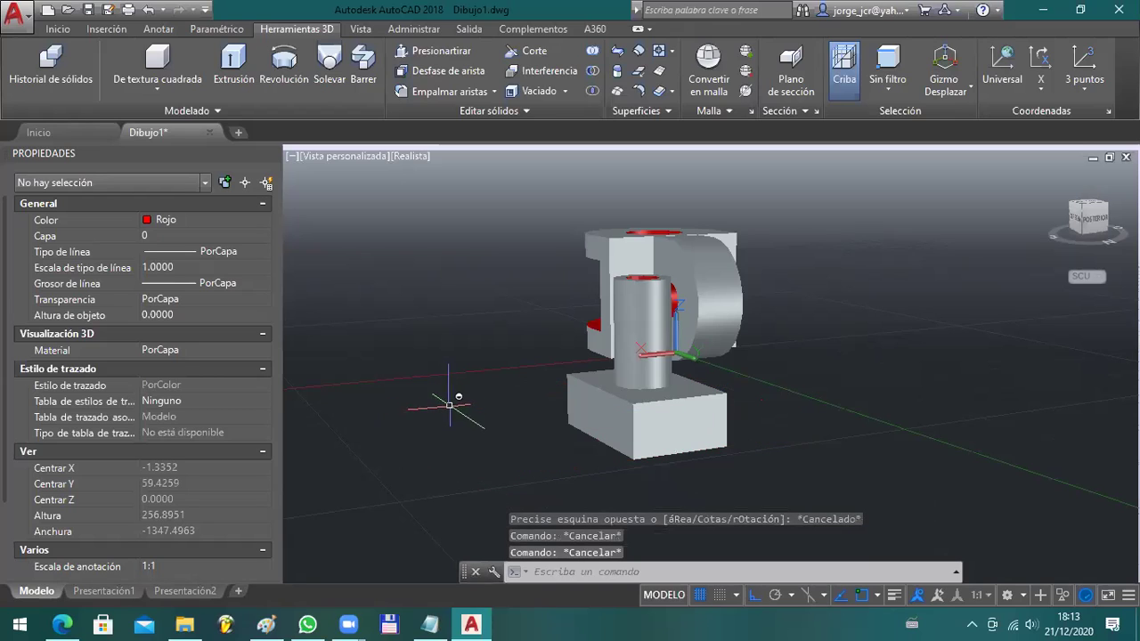
- Redefine the first chamfer distance for rectangles by picking two points, turning off 3D object snap, and leave the command
{"action": "type", "text": "rec"}
{"action": "key", "text": "Return"}
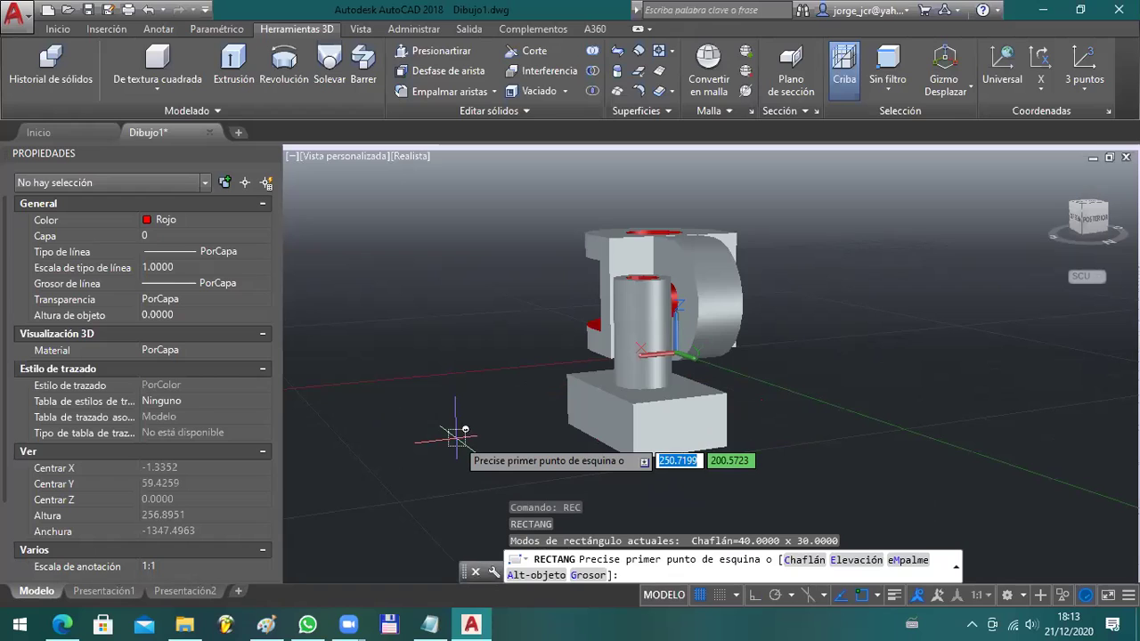
{"action": "type", "text": "C"}
{"action": "key", "text": "Return"}
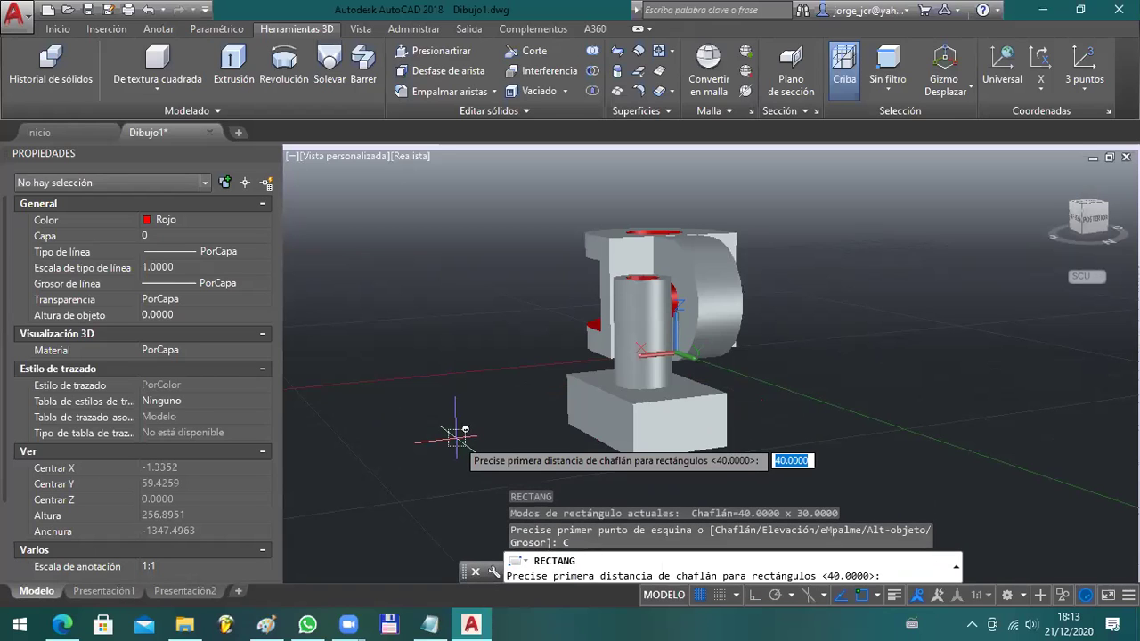
{"action": "left_click", "coordinate": [426, 453]}
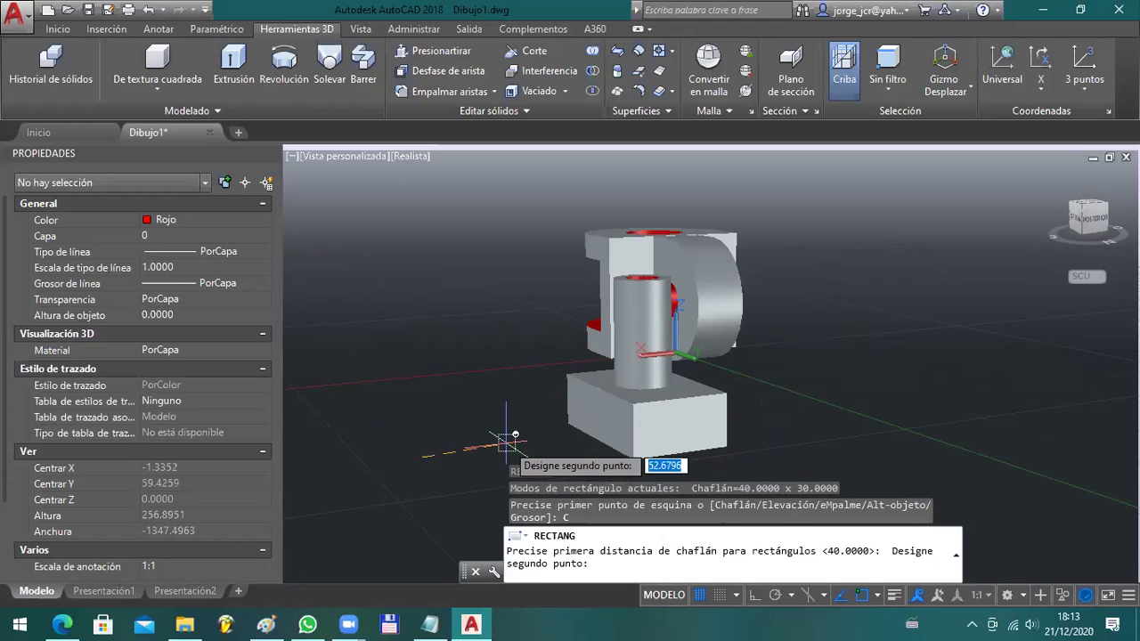
{"action": "key", "text": "F4"}
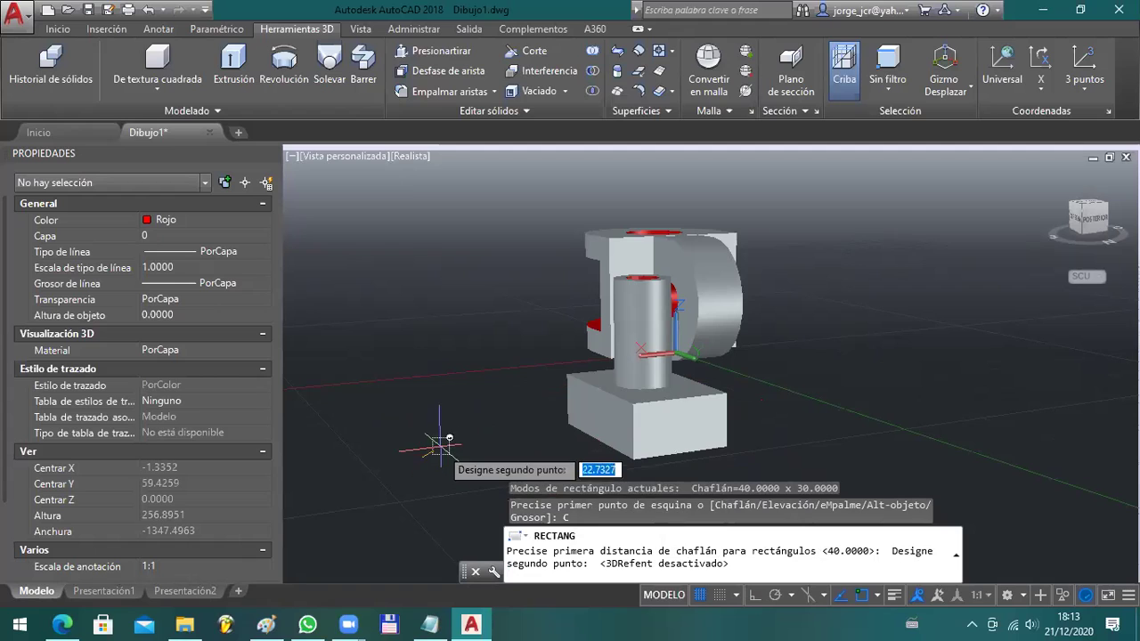
{"action": "left_click", "coordinate": [476, 461]}
{"action": "key", "text": "Escape"}
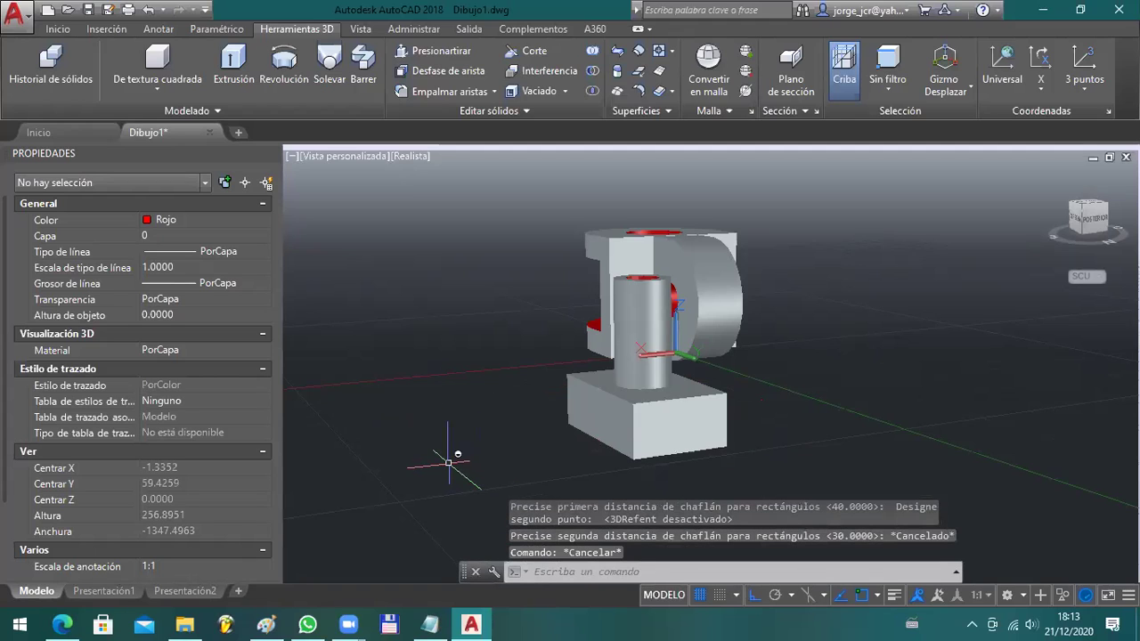
- Draw a 35 by 10 rectangle on the ground plane beside the square base box
{"action": "type", "text": "REC"}
{"action": "key", "text": "Return"}
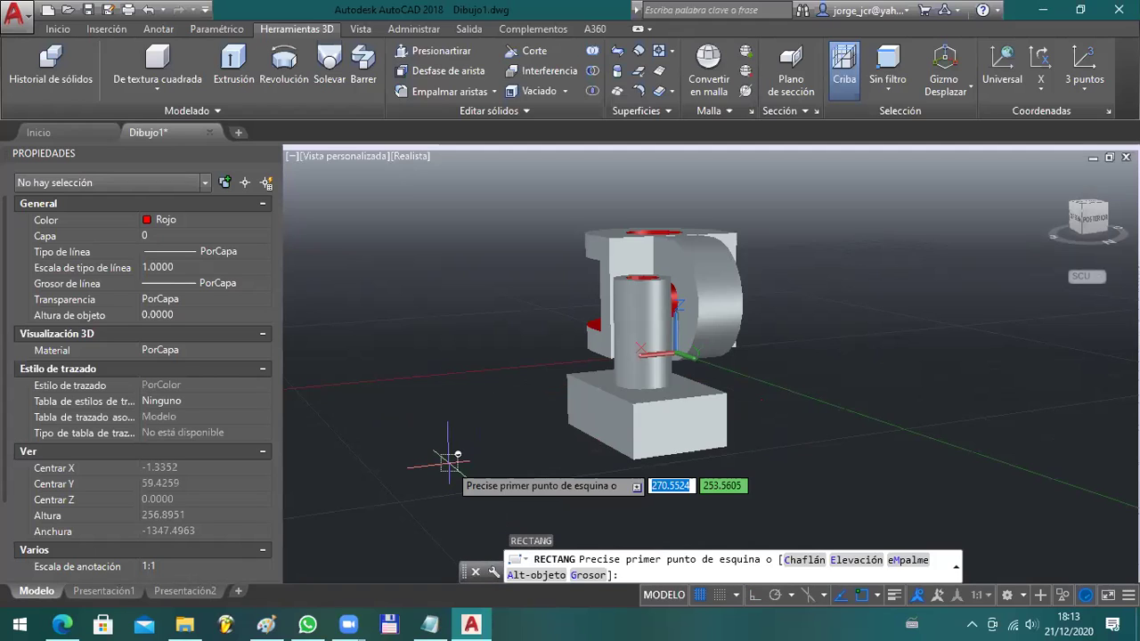
{"action": "left_click", "coordinate": [416, 482]}
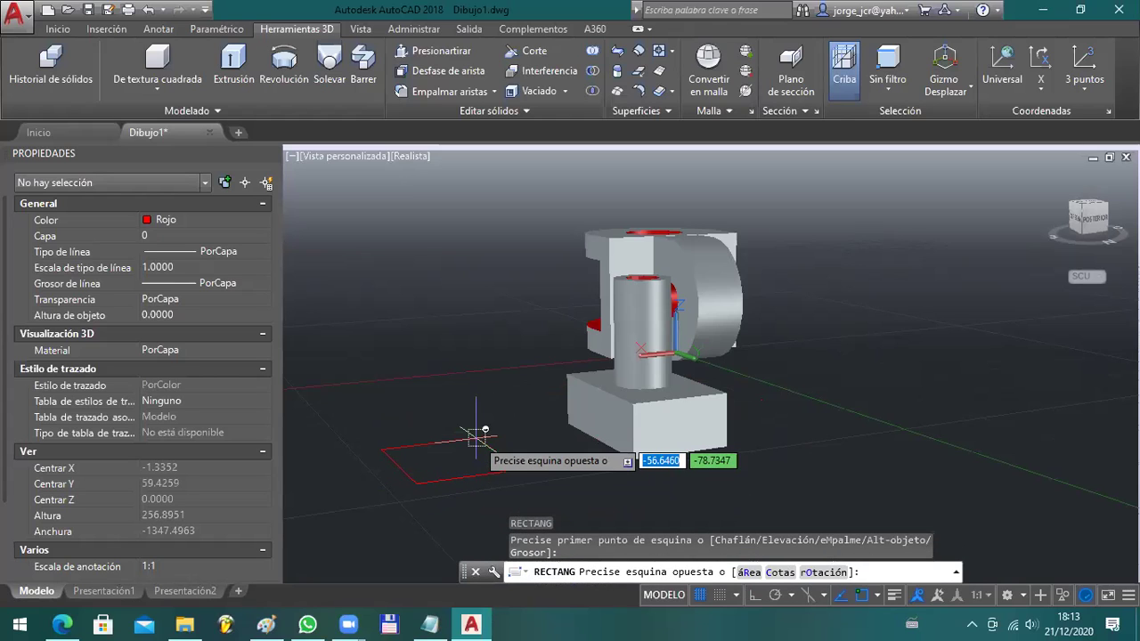
{"action": "type", "text": "35"}
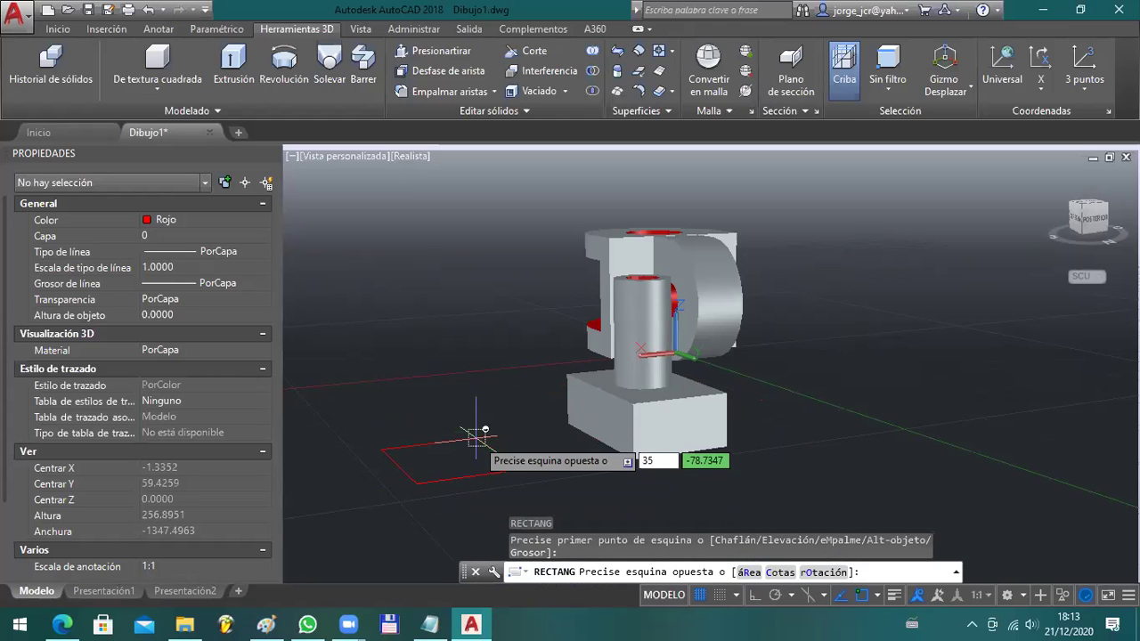
{"action": "key", "text": "Tab"}
{"action": "type", "text": "10"}
{"action": "key", "text": "Return"}
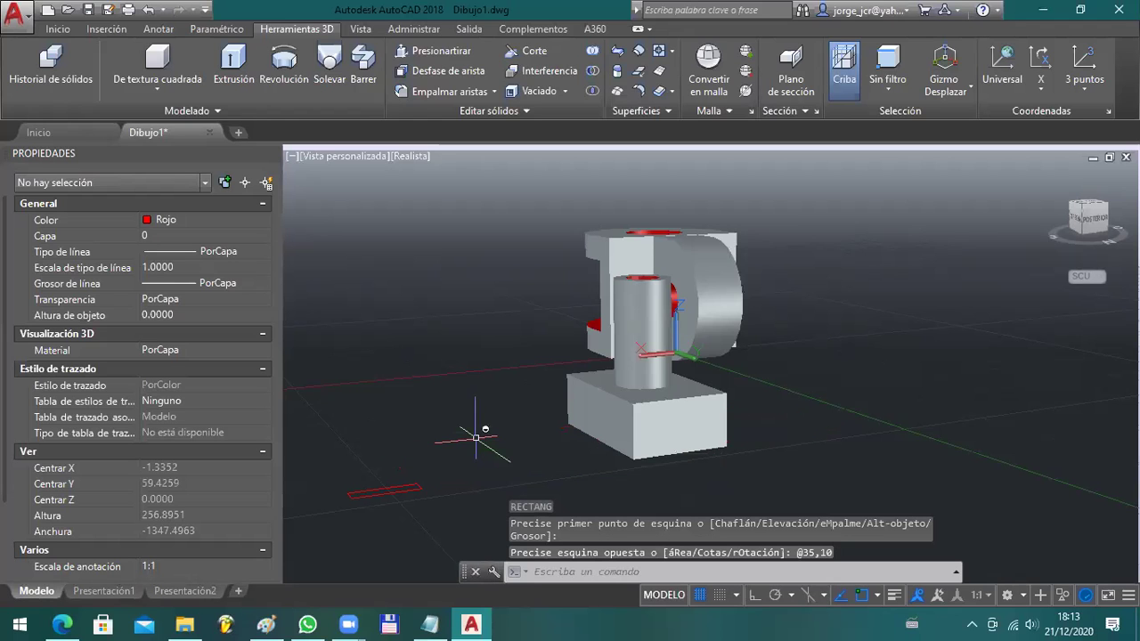
- Recheck the base's slot dimensions on the reference drawing in Paint and delete the 35 by 10 rectangle in AutoCAD
{"action": "key", "text": "alt+Tab"}
{"action": "key", "text": "alt+Tab"}
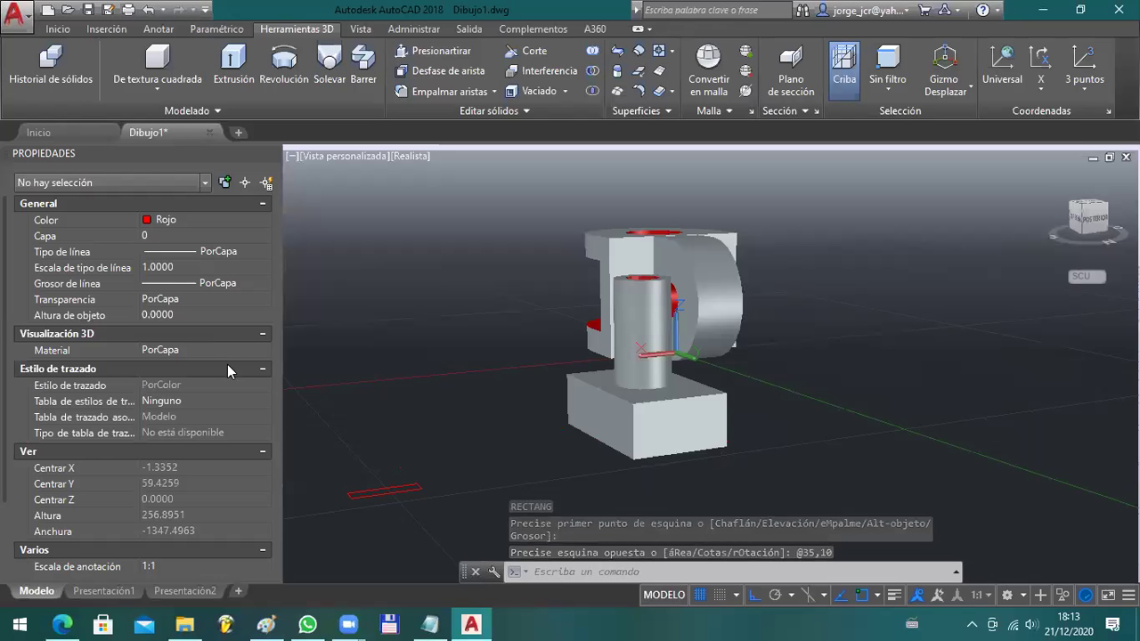
{"action": "key", "text": "alt+Tab"}
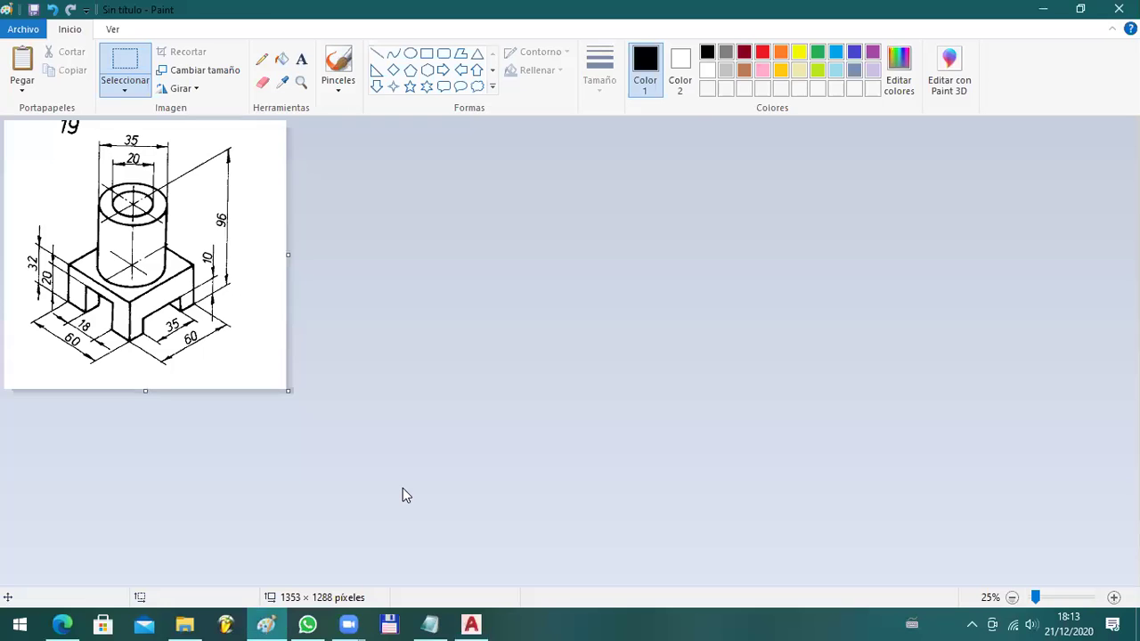
{"action": "key", "text": "alt+Tab"}
{"action": "key", "text": "alt+Tab"}
{"action": "key", "text": "alt+Tab"}
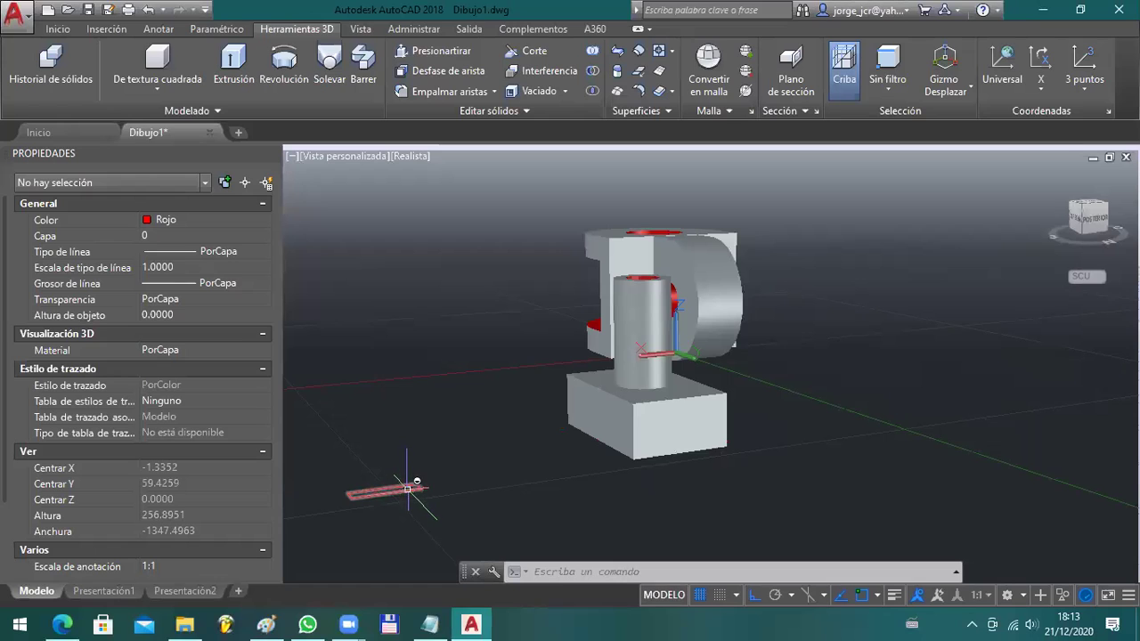
{"action": "left_click", "coordinate": [397, 492]}
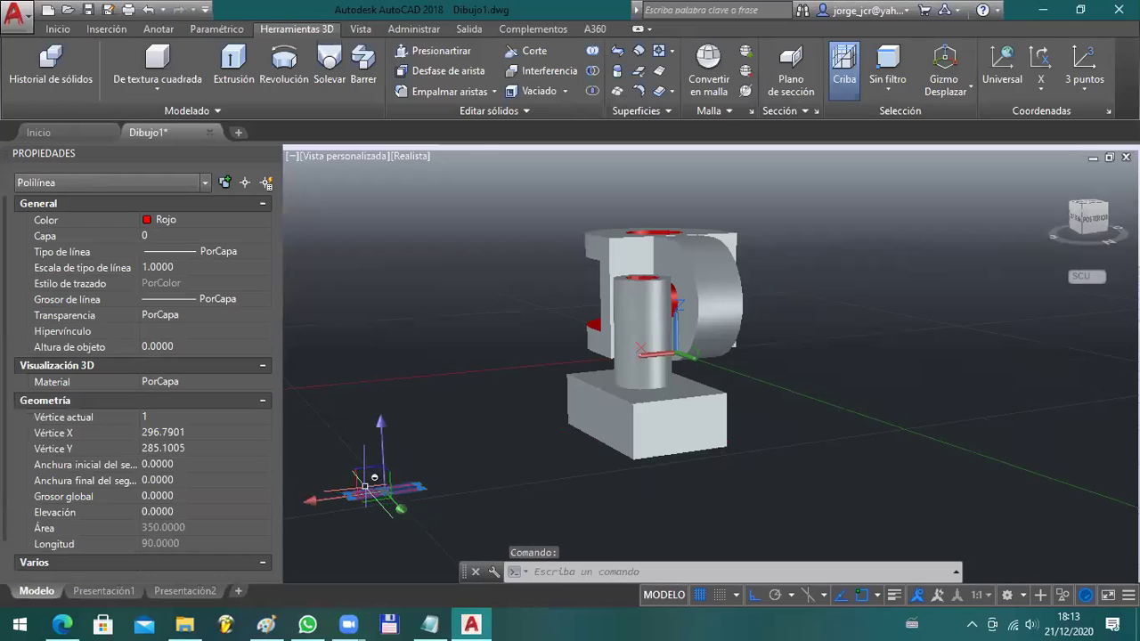
{"action": "key", "text": "alt+Tab"}
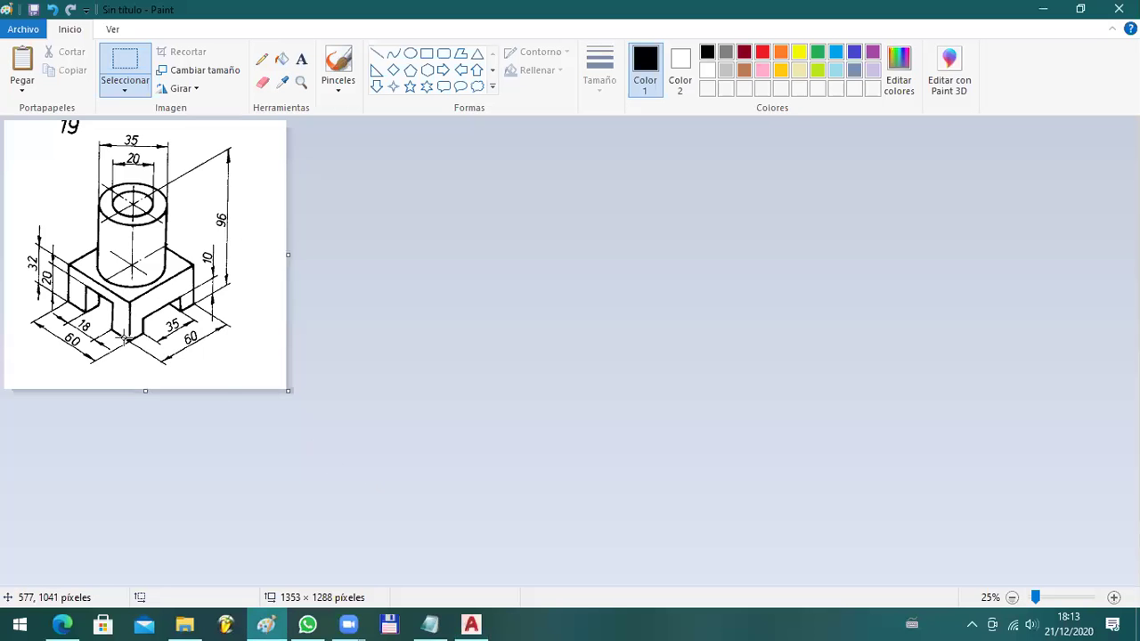
{"action": "key", "text": "alt+Tab"}
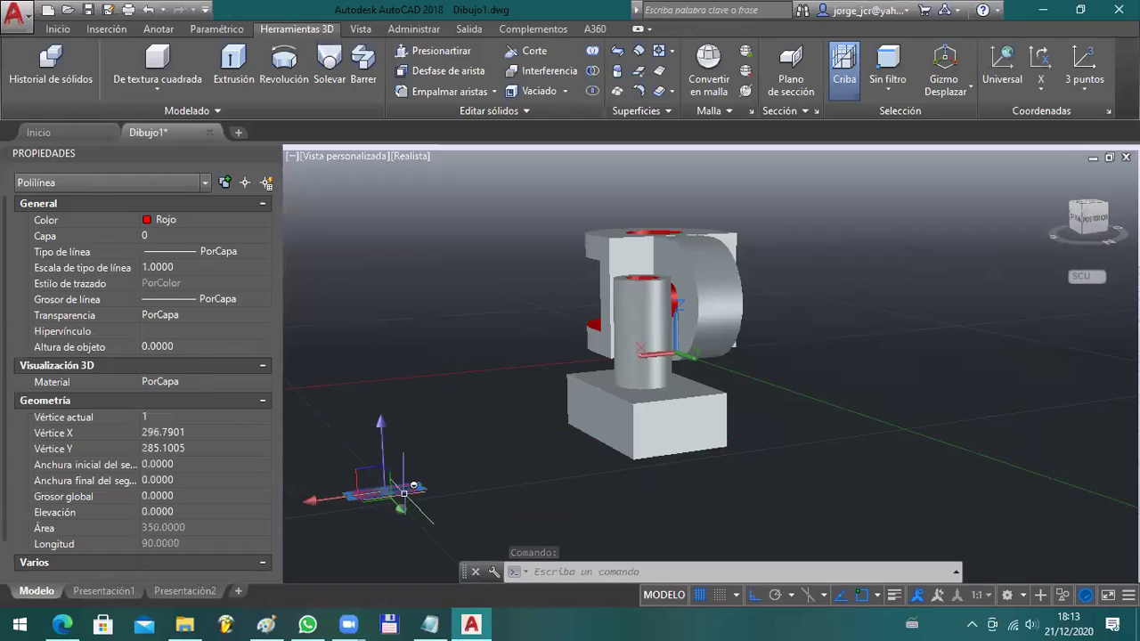
{"action": "key", "text": "Delete"}
- Draw a 35 by 60 rectangle on the ground plane beside the square base box
{"action": "type", "text": "rec"}
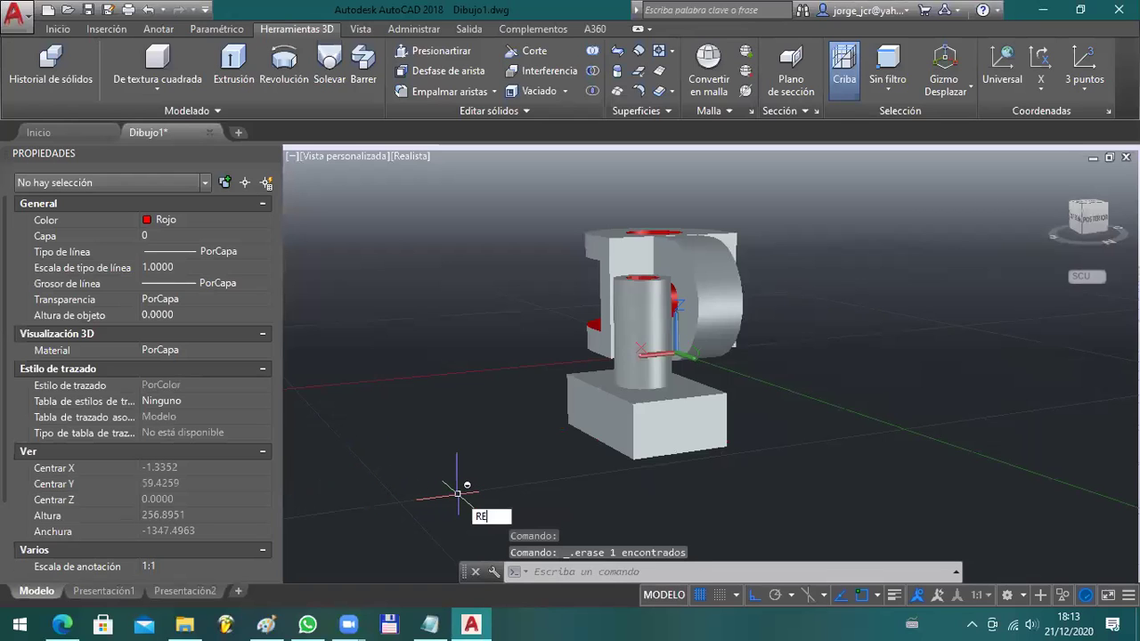
{"action": "key", "text": "Return"}
{"action": "left_click", "coordinate": [412, 495]}
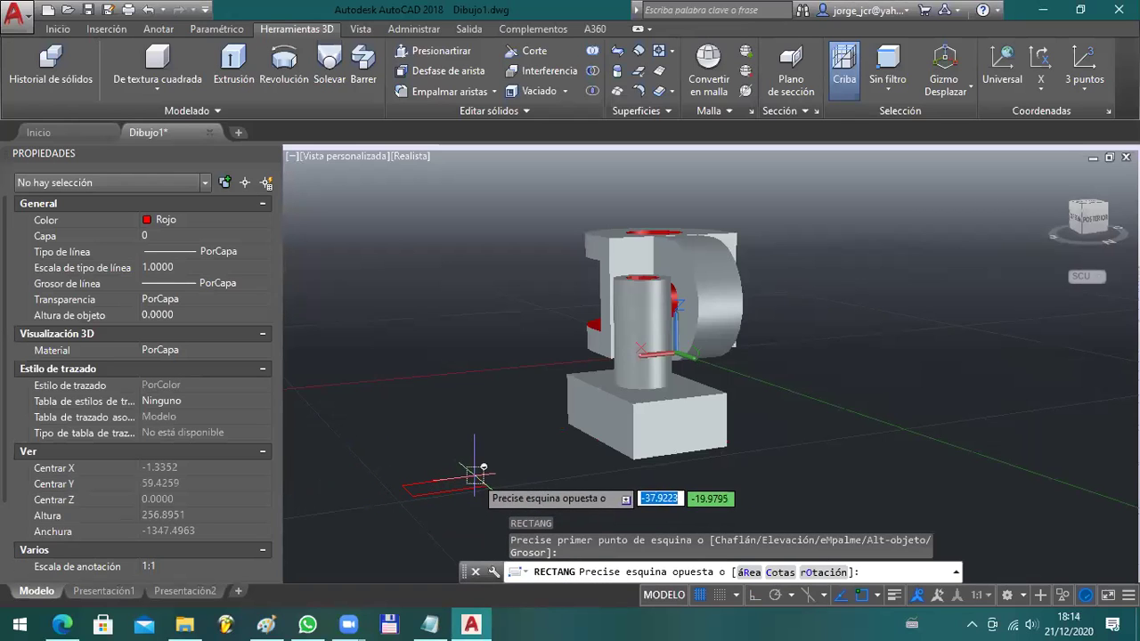
{"action": "type", "text": "35"}
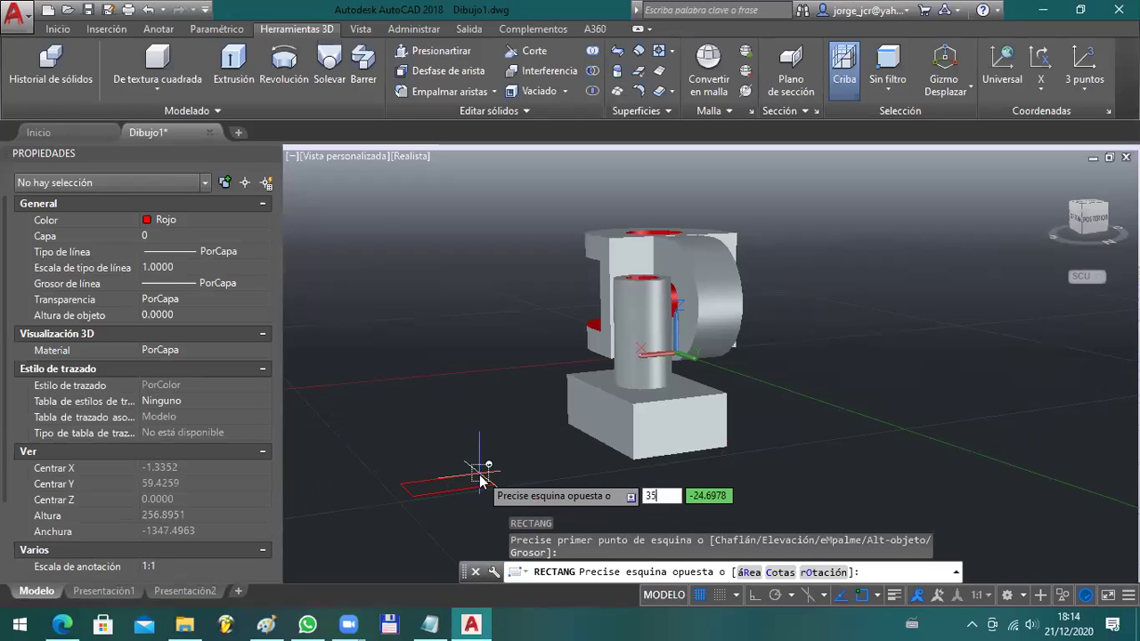
{"action": "key", "text": "Tab"}
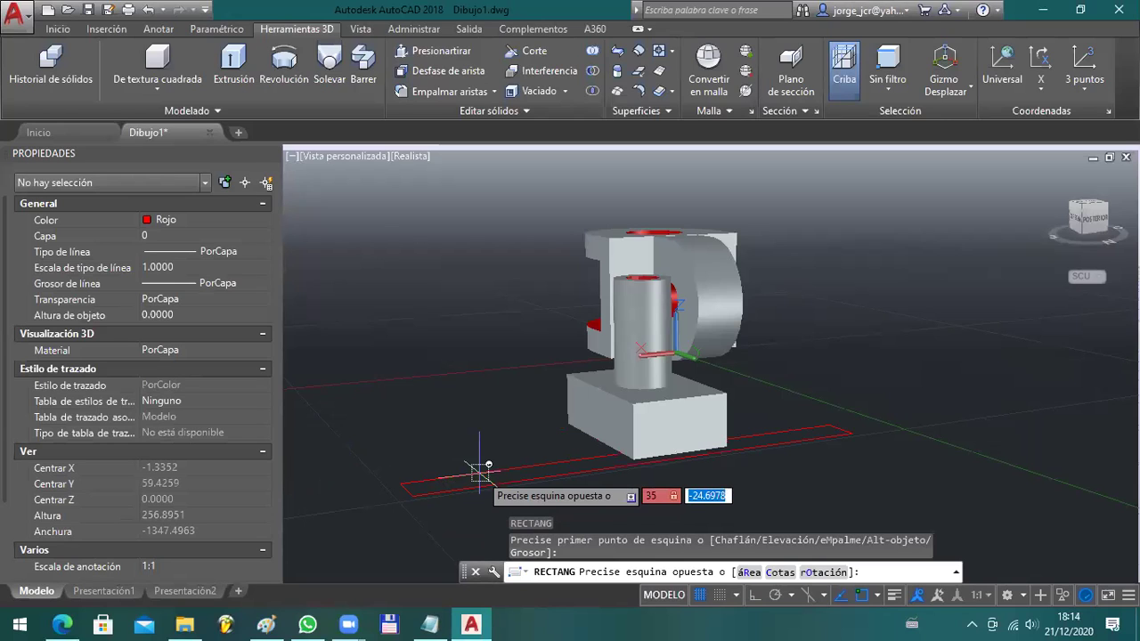
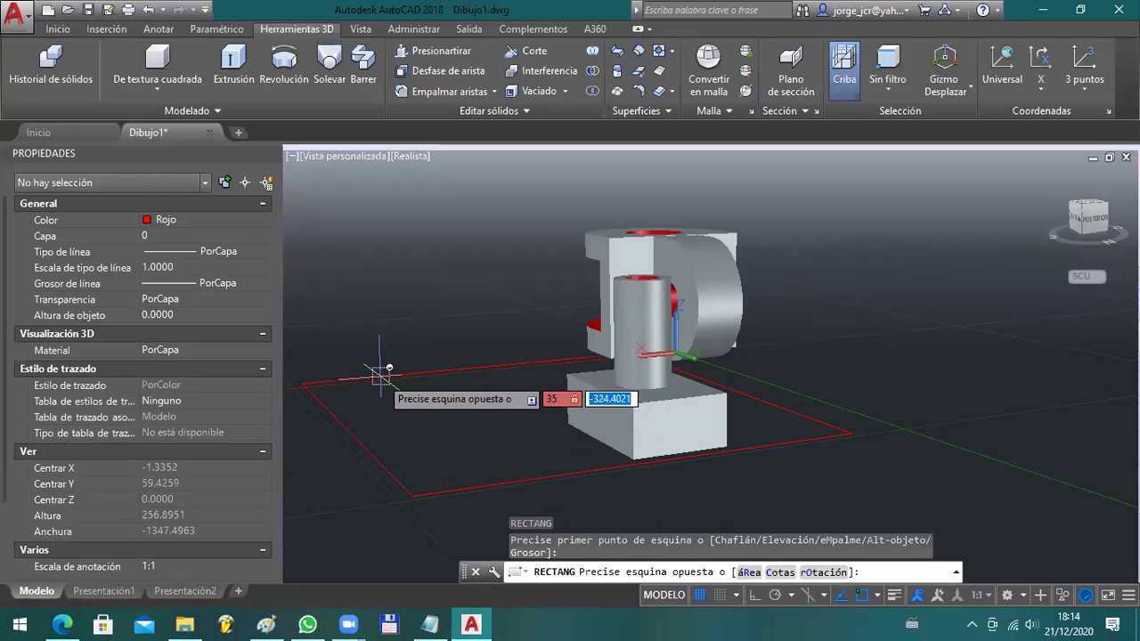
{"action": "type", "text": "60"}
{"action": "key", "text": "Return"}
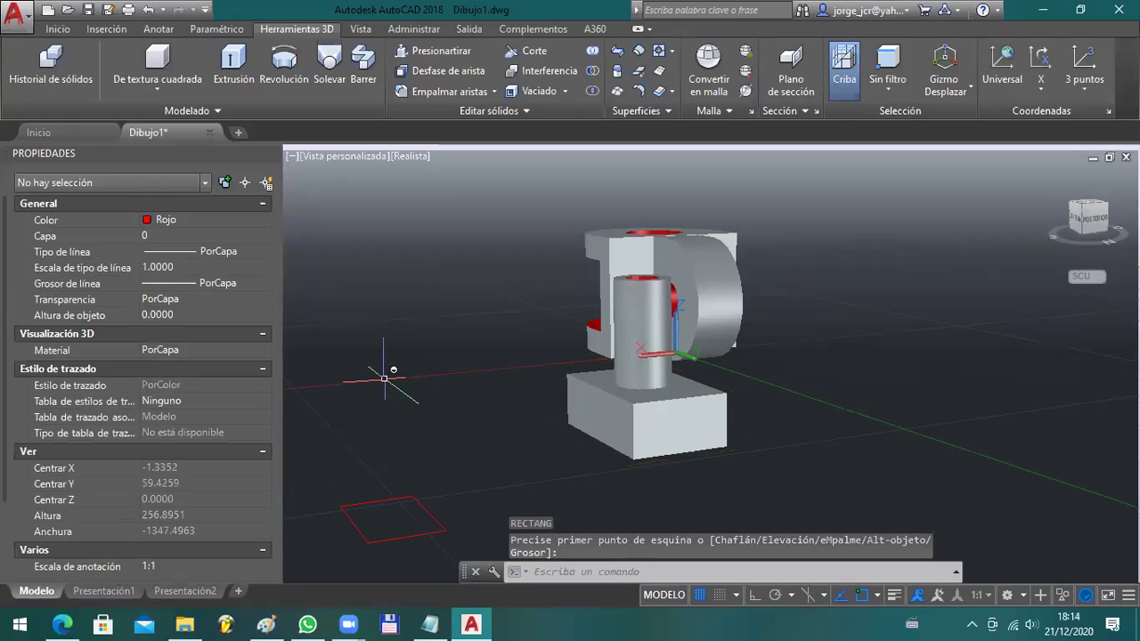
- Extrude the 35 by 60 rectangle to a height of 10
{"action": "middle_click_drag", "start_coordinate": [421, 490], "coordinate": [471, 429]}
{"action": "left_click", "coordinate": [426, 425]}
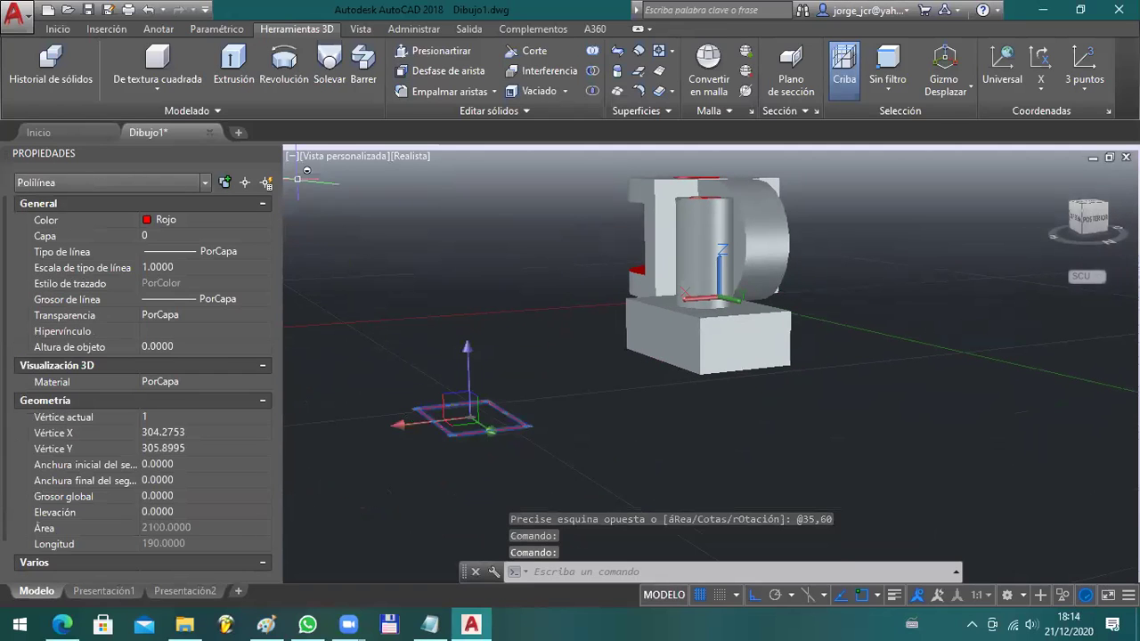
{"action": "left_click", "coordinate": [232, 64]}
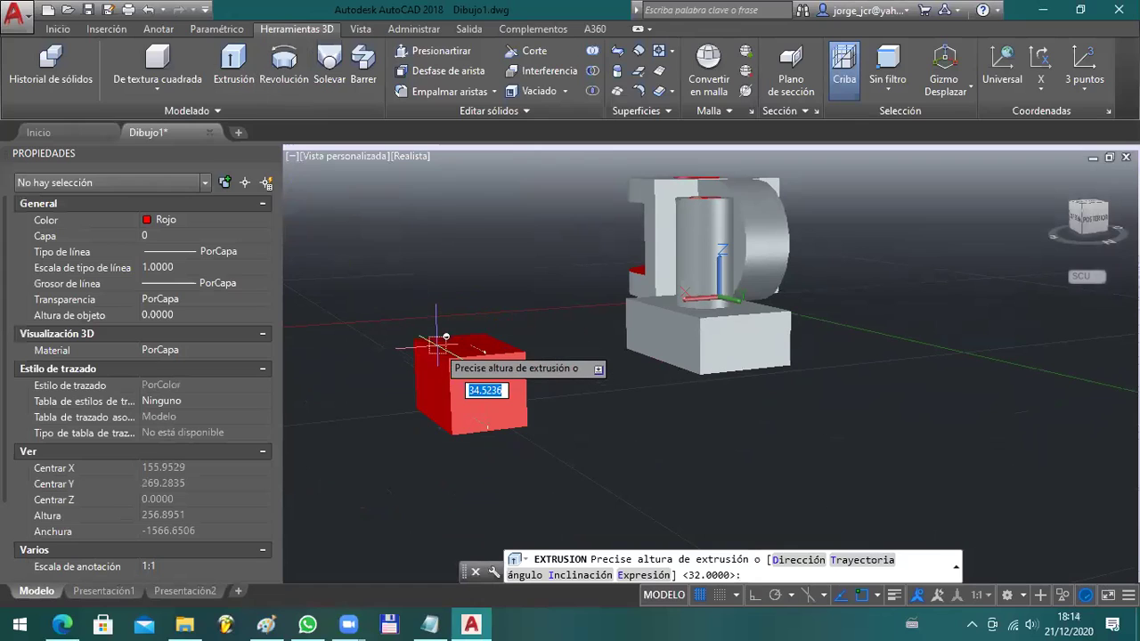
{"action": "type", "text": "10"}
{"action": "key", "text": "Return"}
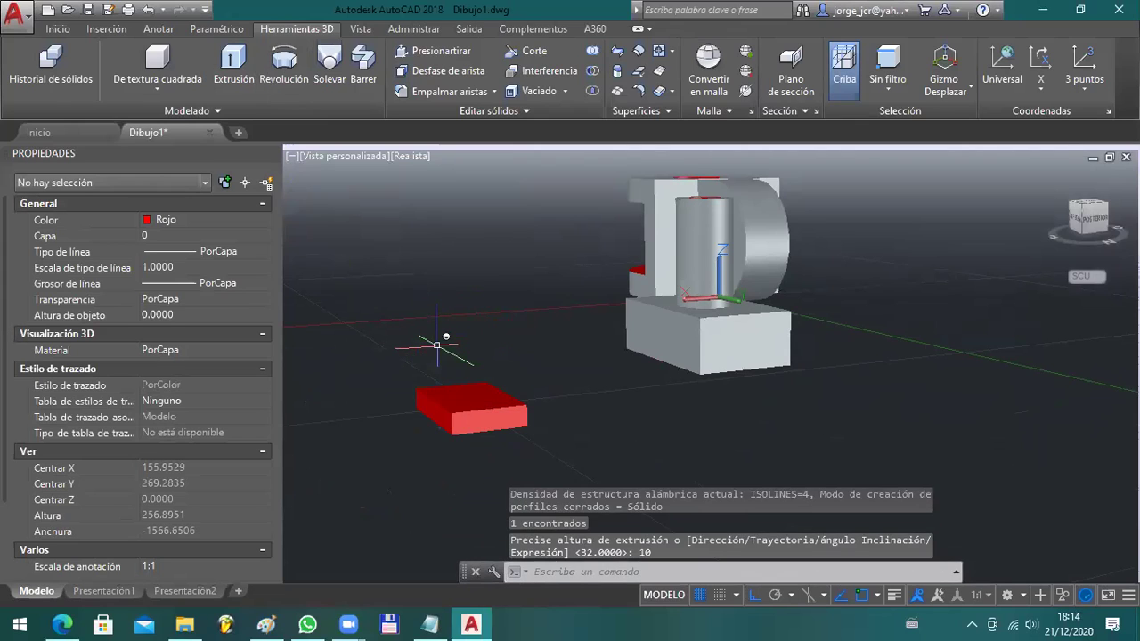
- Check the slot on the reference drawing in Paint and, back in AutoCAD, move the red box from its lower edge's midpoint onto the base's lower edge midpoint
{"action": "key", "text": "alt+Tab"}
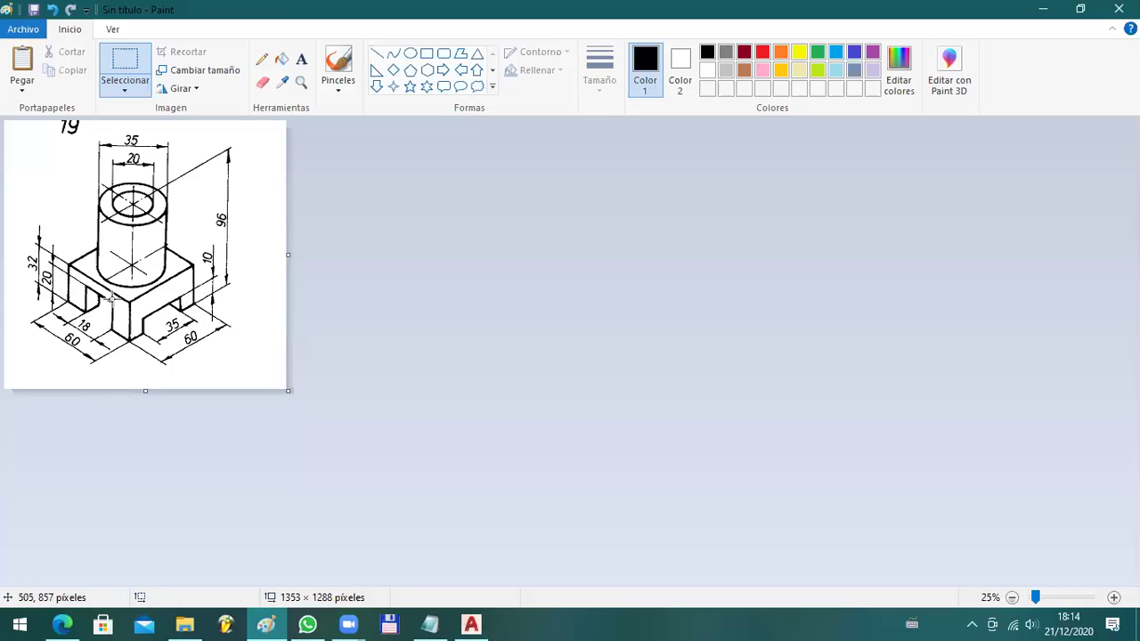
{"action": "key", "text": "alt+Tab"}
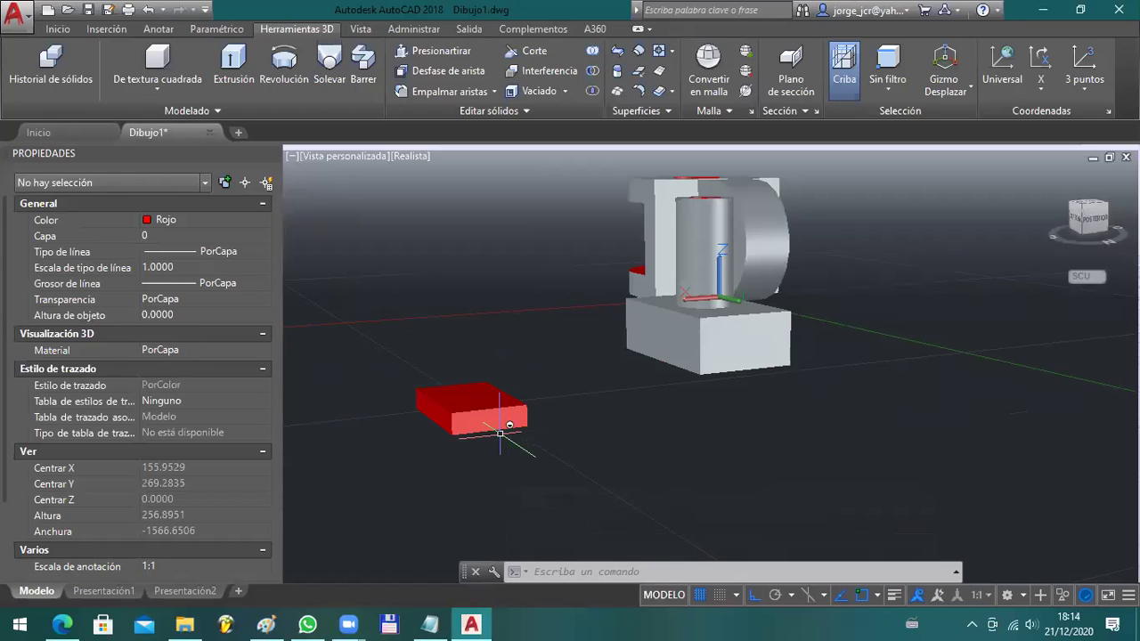
{"action": "left_click", "coordinate": [509, 425]}
{"action": "type", "text": "D"}
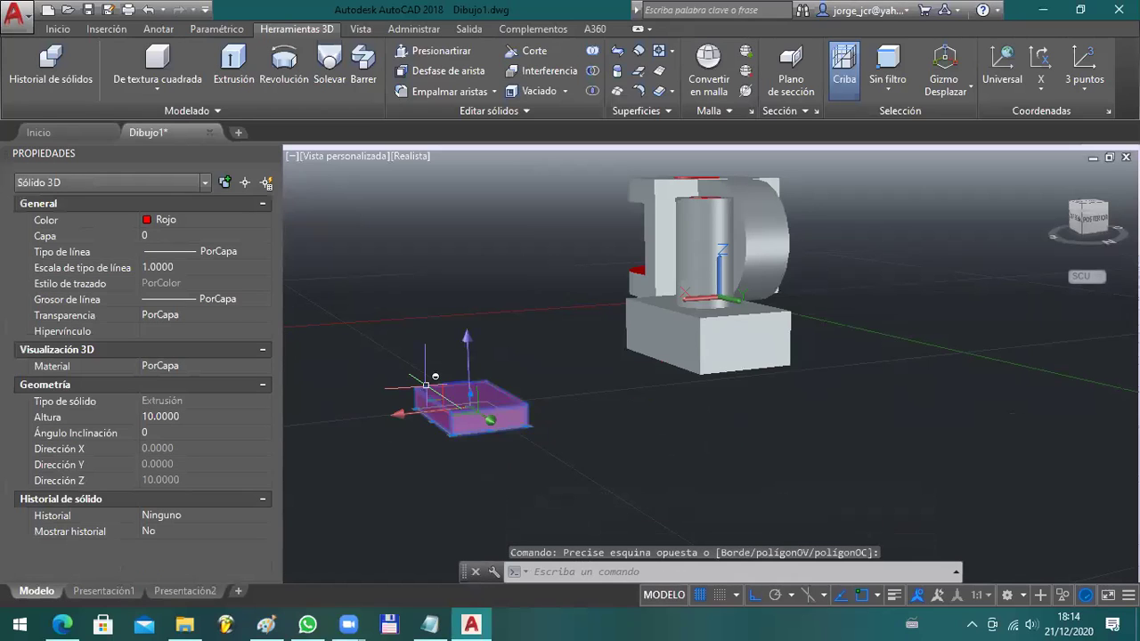
{"action": "key", "text": "Return"}
{"action": "type", "text": "MED"}
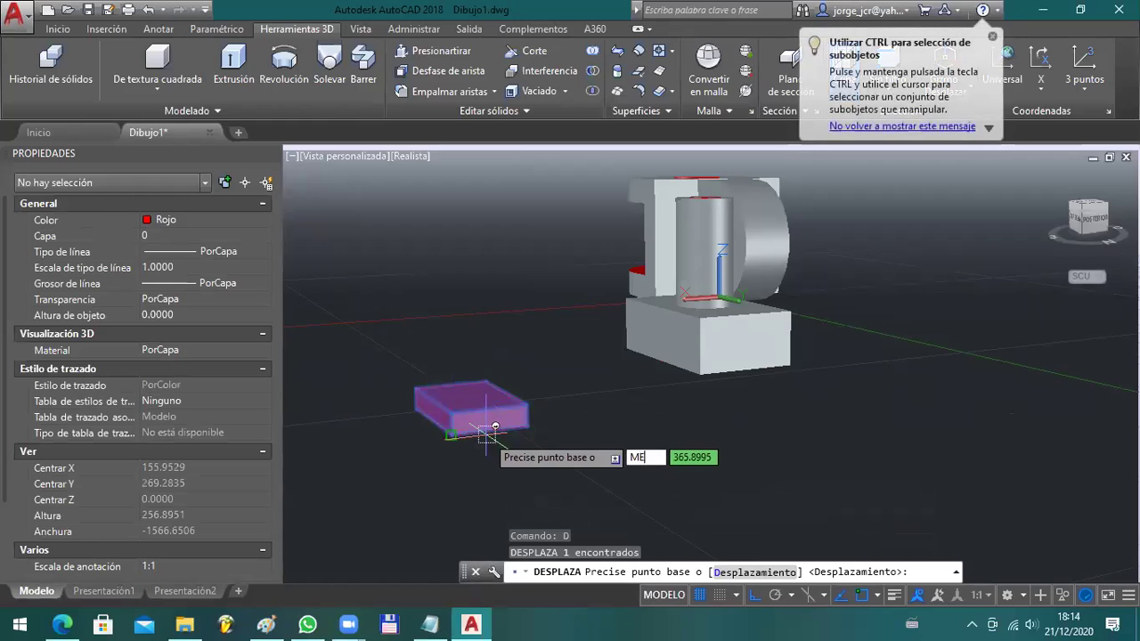
{"action": "key", "text": "Return"}
{"action": "left_click", "coordinate": [492, 428]}
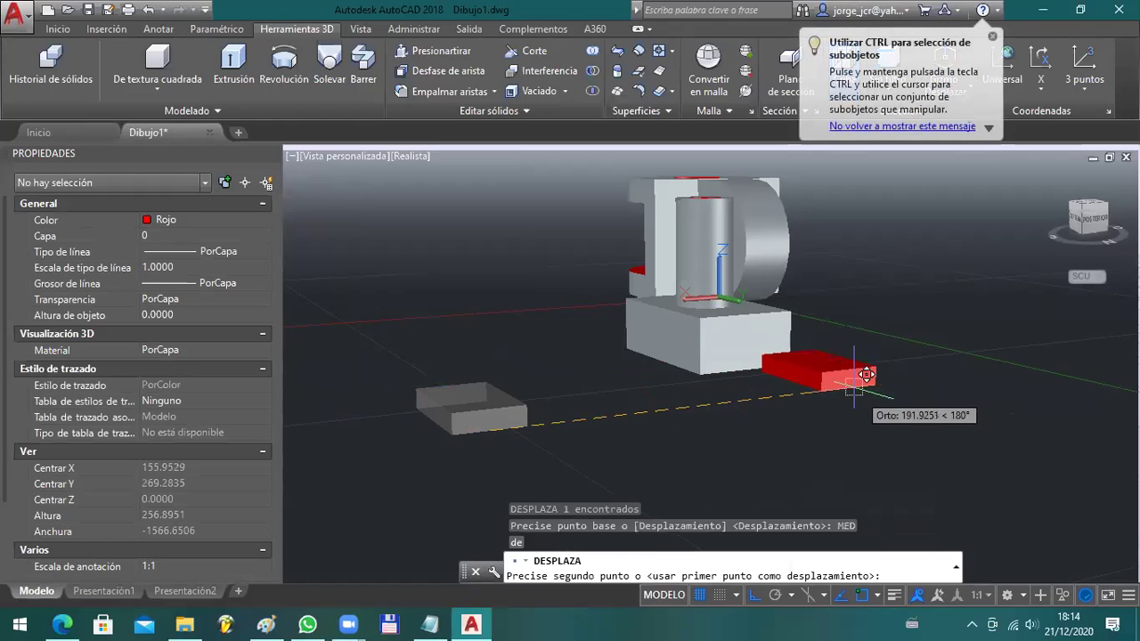
{"action": "left_click", "coordinate": [748, 364]}
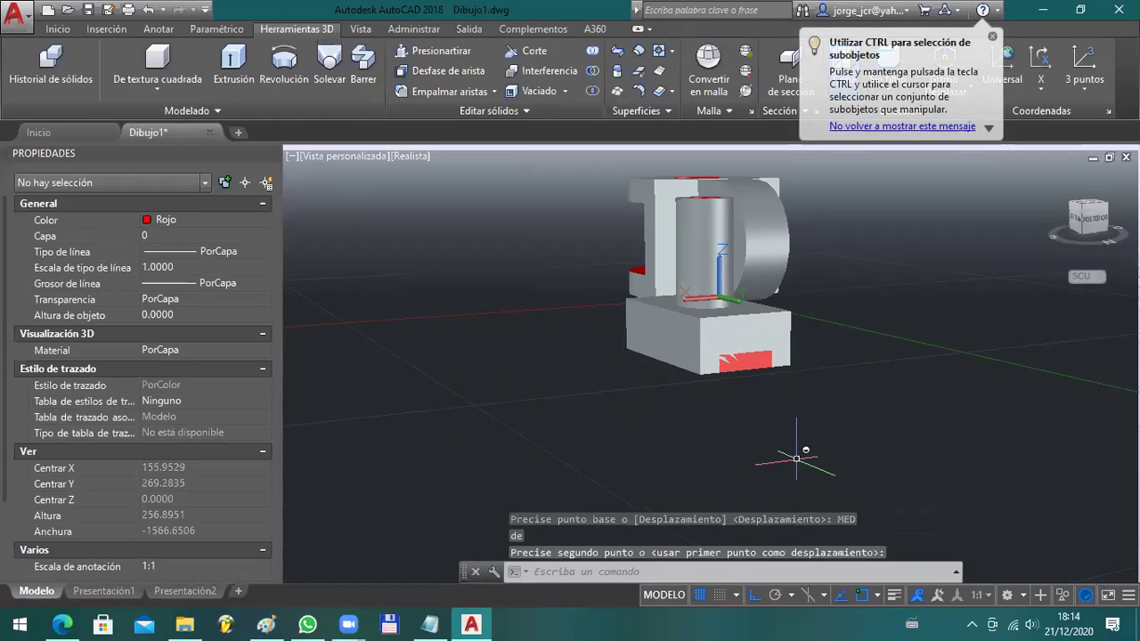
- Try to subtract the red slot box from the base box alone
{"action": "middle_click_drag", "start_coordinate": [756, 438], "coordinate": [698, 400], "text": "shift"}
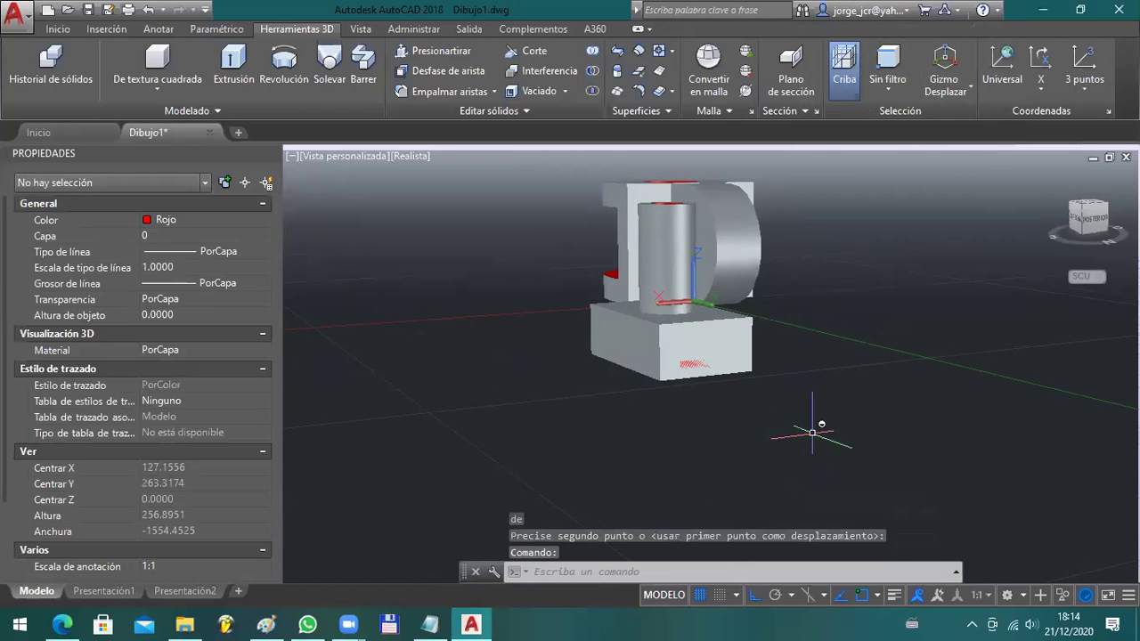
{"action": "middle_click_drag", "start_coordinate": [794, 368], "coordinate": [462, 154], "text": "shift"}
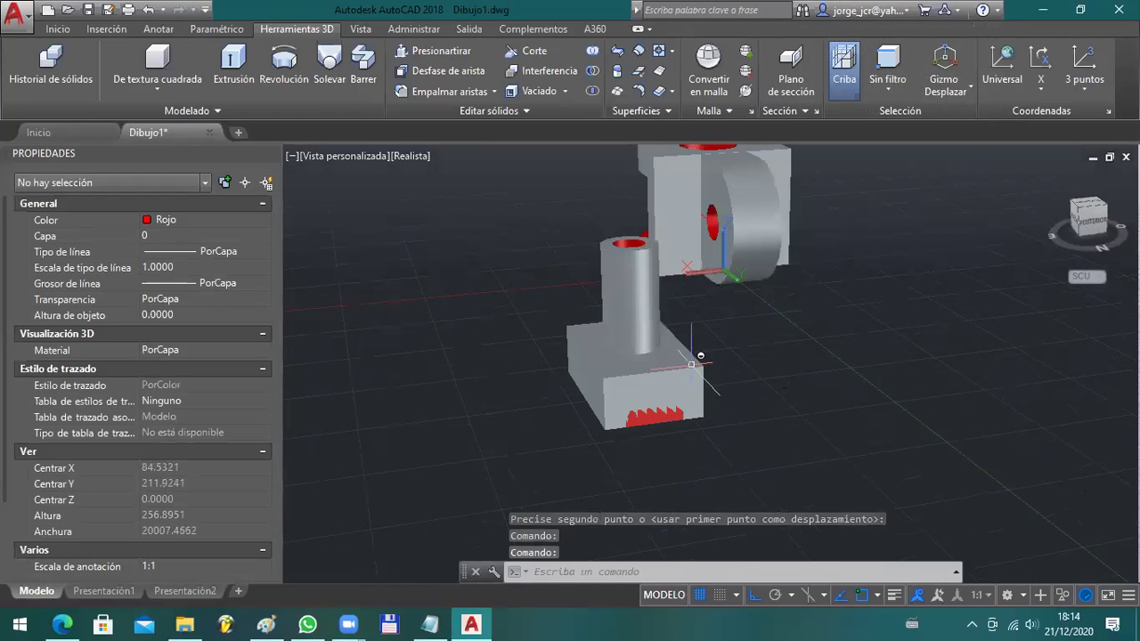
{"action": "left_click", "coordinate": [567, 73]}
{"action": "left_click", "coordinate": [592, 71]}
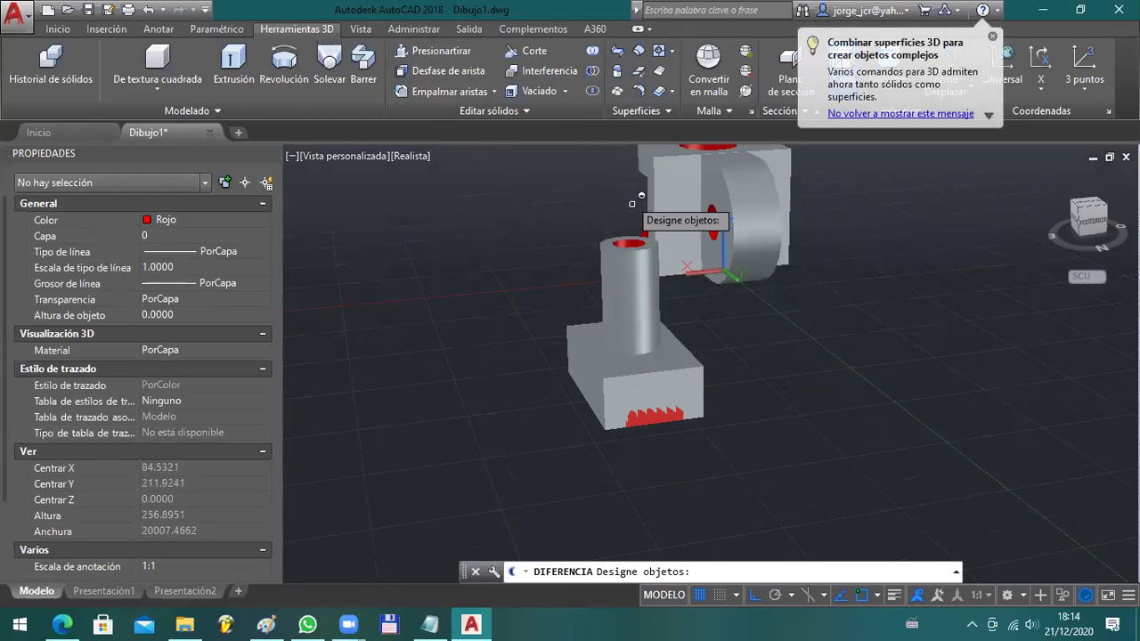
{"action": "left_click", "coordinate": [677, 372]}
{"action": "key", "text": "Return"}
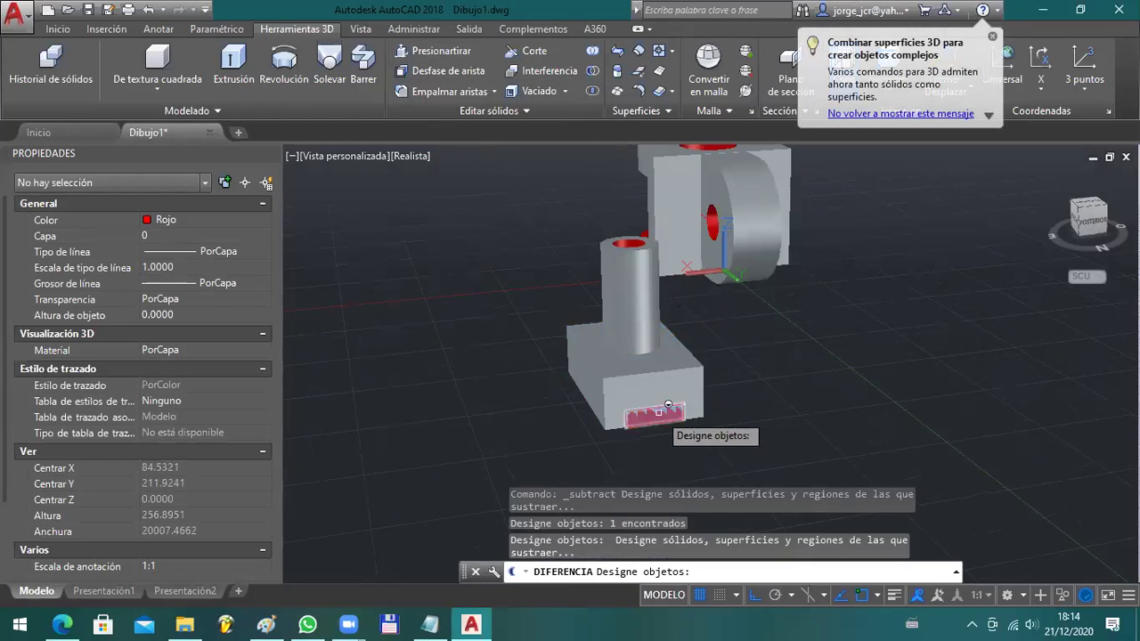
{"action": "left_click", "coordinate": [655, 412]}
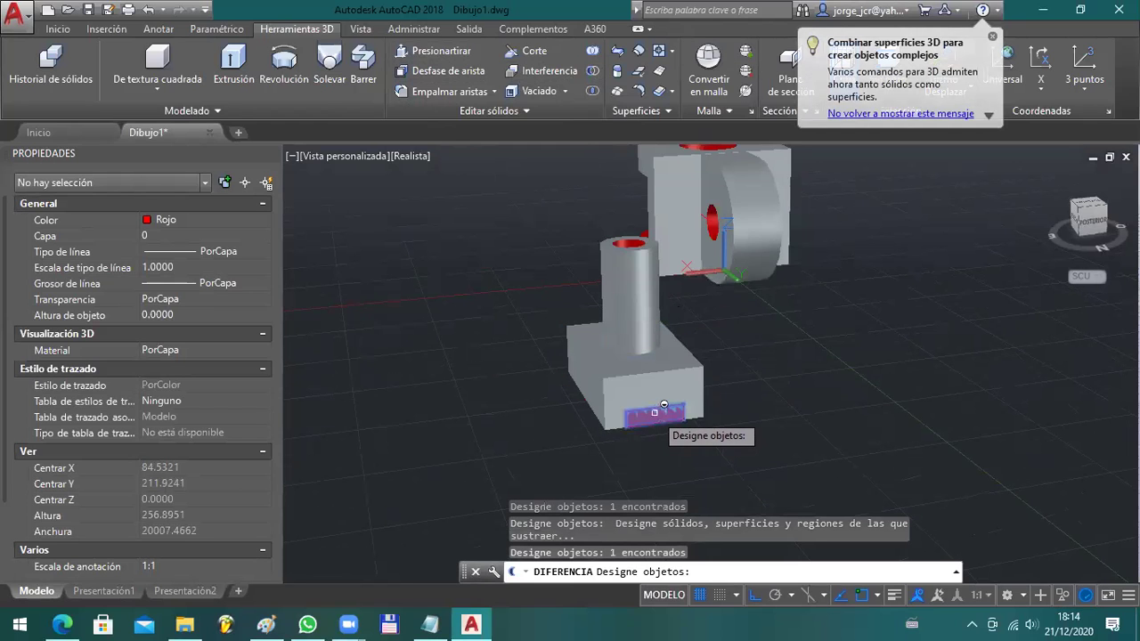
{"action": "key", "text": "Return"}
- Undo the subtraction of the slot box from the base
{"action": "mouse_move", "coordinate": [664, 405]}
{"action": "middle_mouse_down", "text": "shift"}
{"action": "mouse_move", "coordinate": [623, 371]}
{"action": "mouse_move", "coordinate": [653, 415]}
{"action": "middle_mouse_up", "text": "shift"}
{"action": "key", "text": "ctrl+z"}
{"action": "key", "text": "ctrl+z"}
{"action": "key", "text": "ctrl+z"}
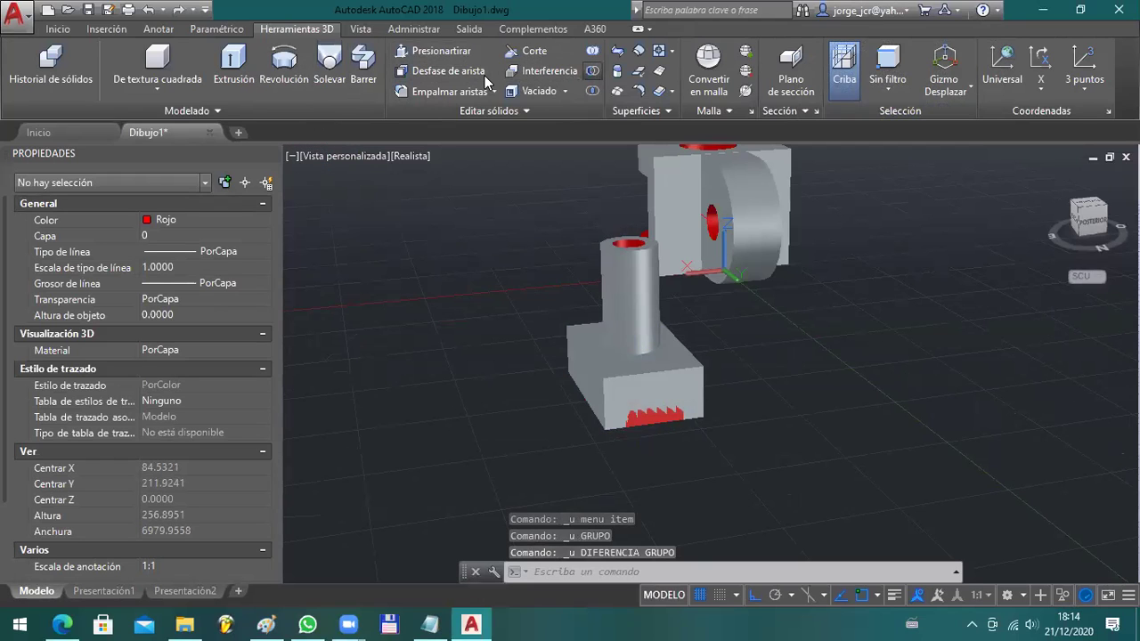
- Subtract the red slot box from the cylinder and base selected together
{"action": "left_click", "coordinate": [593, 70]}
{"action": "left_click", "coordinate": [631, 308]}
{"action": "left_click", "coordinate": [653, 364]}
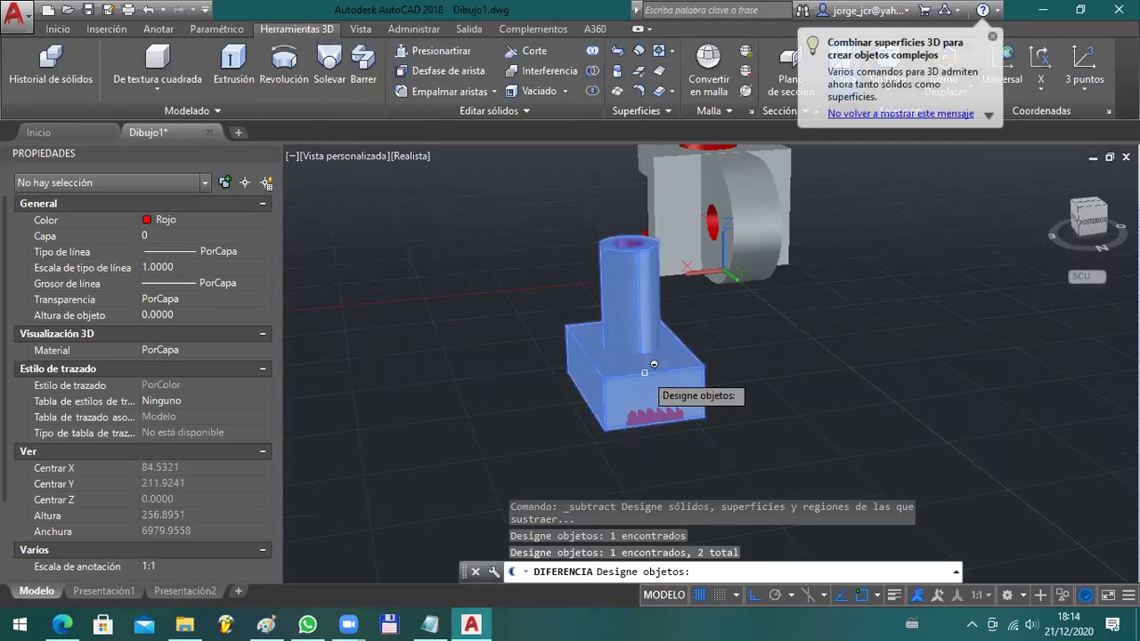
{"action": "key", "text": "Return"}
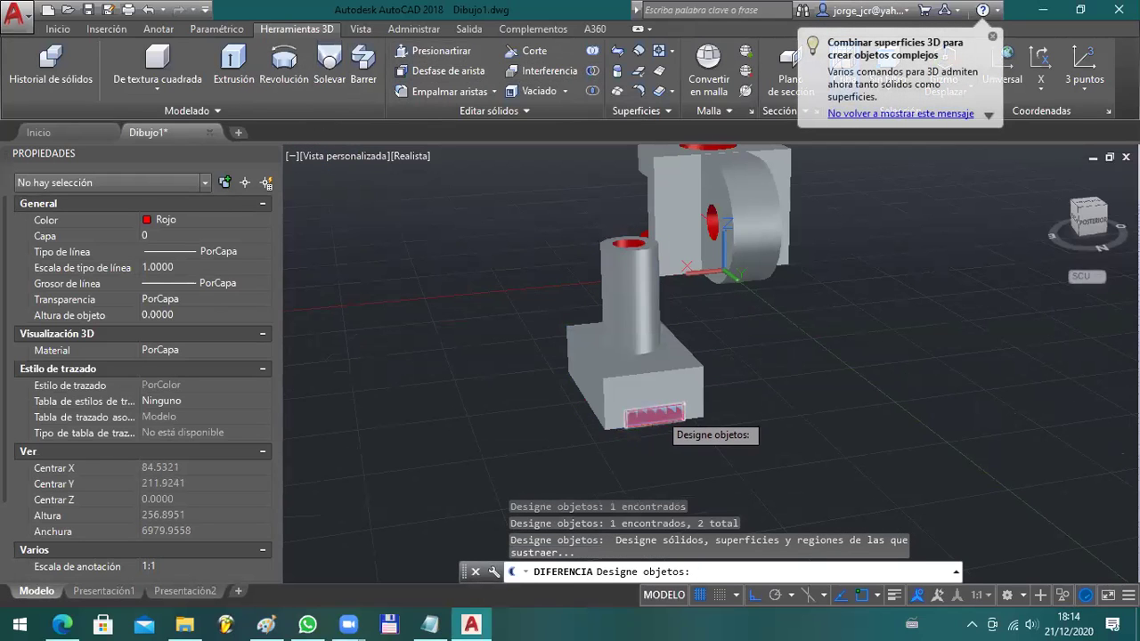
{"action": "left_click", "coordinate": [663, 401]}
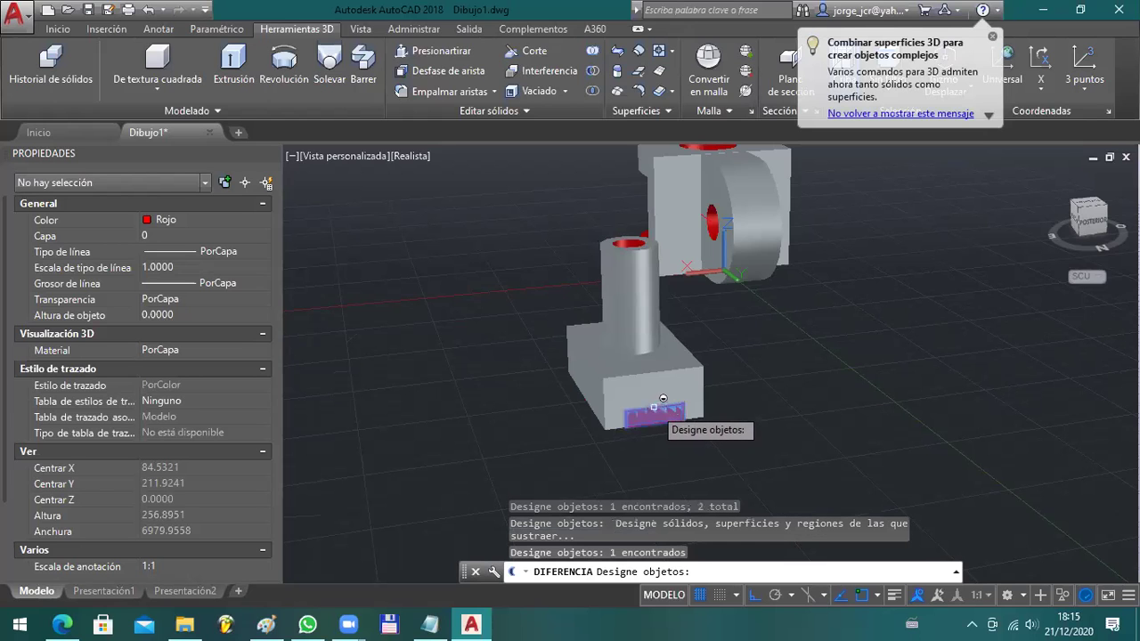
{"action": "middle_click_drag", "start_coordinate": [656, 407], "coordinate": [689, 372], "text": "shift"}
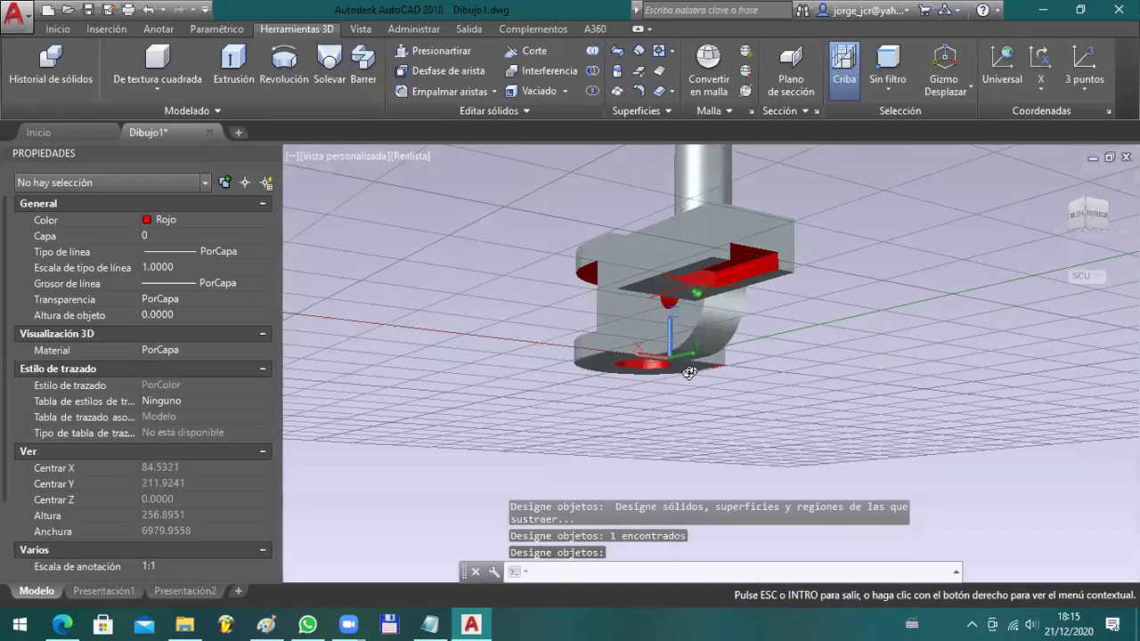
- Examine the slot cut under the base, compare it with the reference drawing in Paint and return to AutoCAD
{"action": "middle_click_drag", "start_coordinate": [721, 326], "coordinate": [722, 339], "text": "shift"}
{"action": "middle_click_drag", "start_coordinate": [711, 379], "coordinate": [801, 456], "text": "shift"}
{"action": "left_click", "coordinate": [265, 625]}
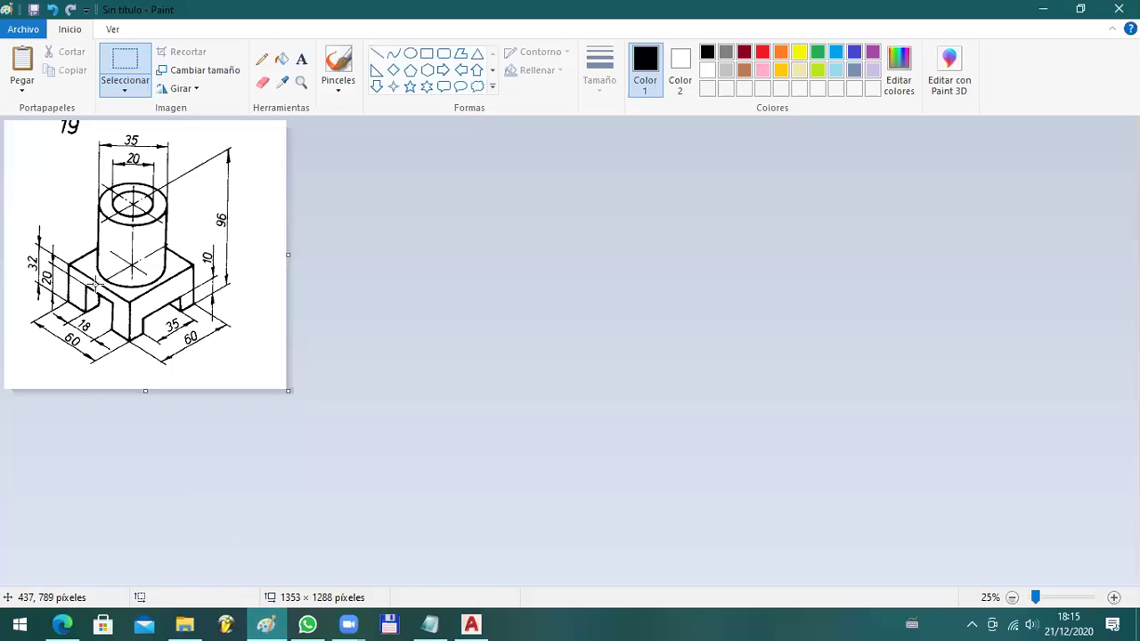
{"action": "key", "text": "alt+Tab"}
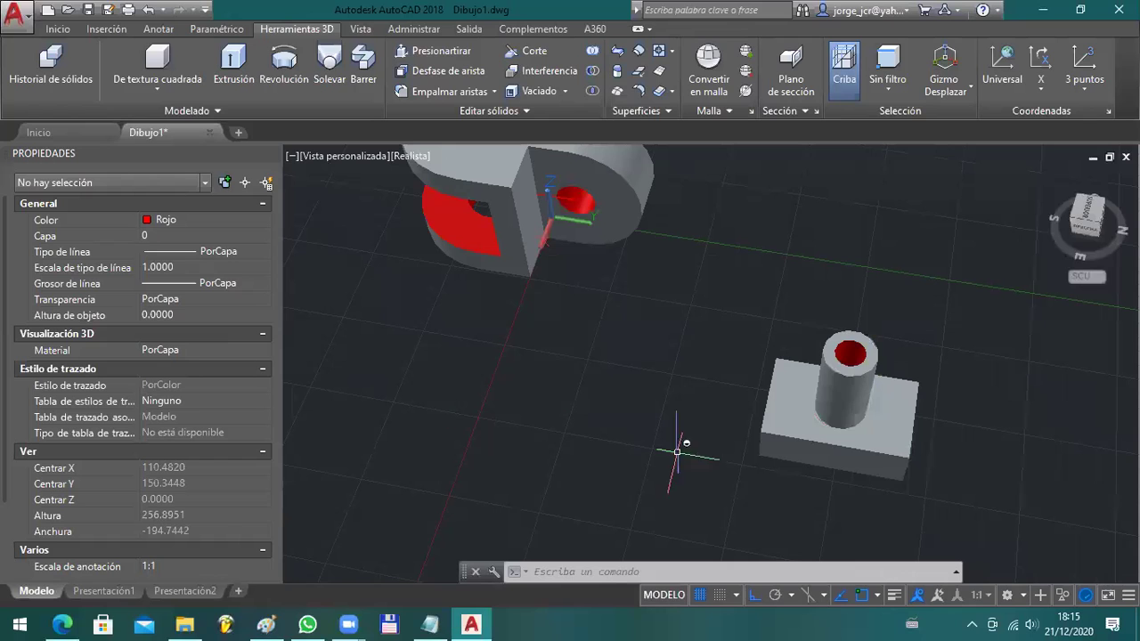
- Delete the combined cylinder and base solid and undo the deletion
{"action": "middle_click_drag", "start_coordinate": [873, 445], "coordinate": [705, 389]}
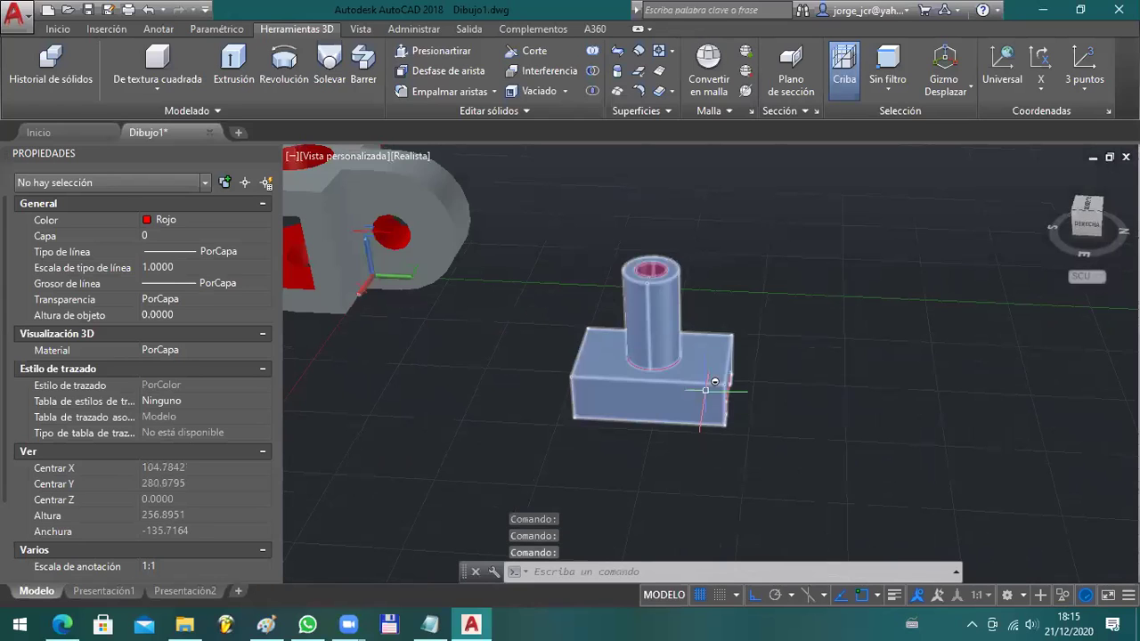
{"action": "left_click", "coordinate": [713, 375]}
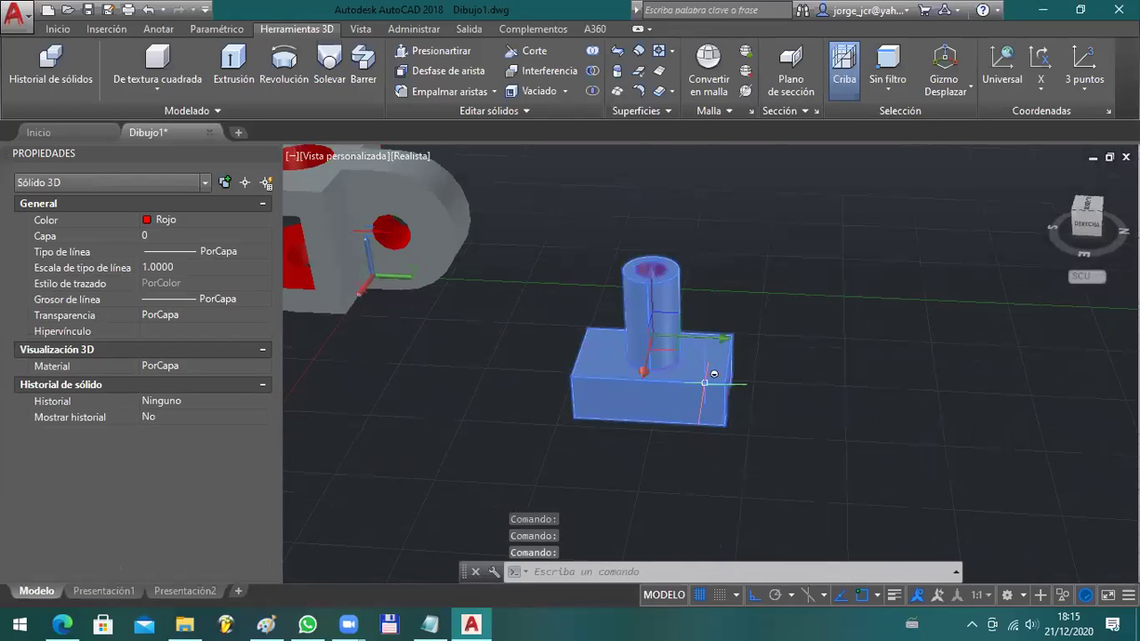
{"action": "key", "text": "Delete"}
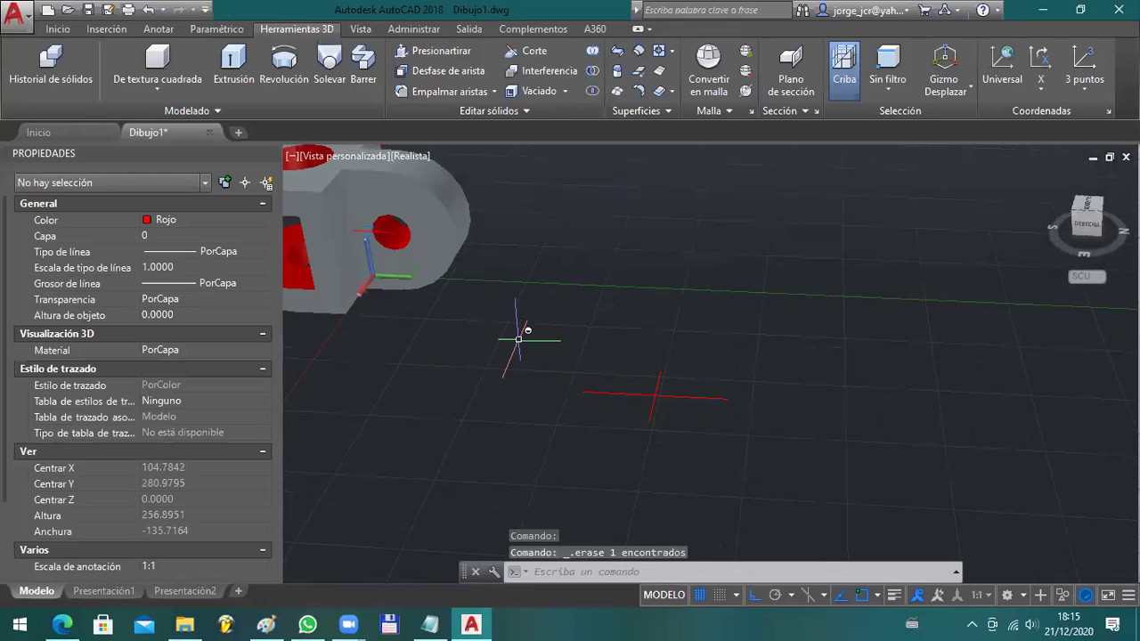
{"action": "key", "text": "ctrl+z"}
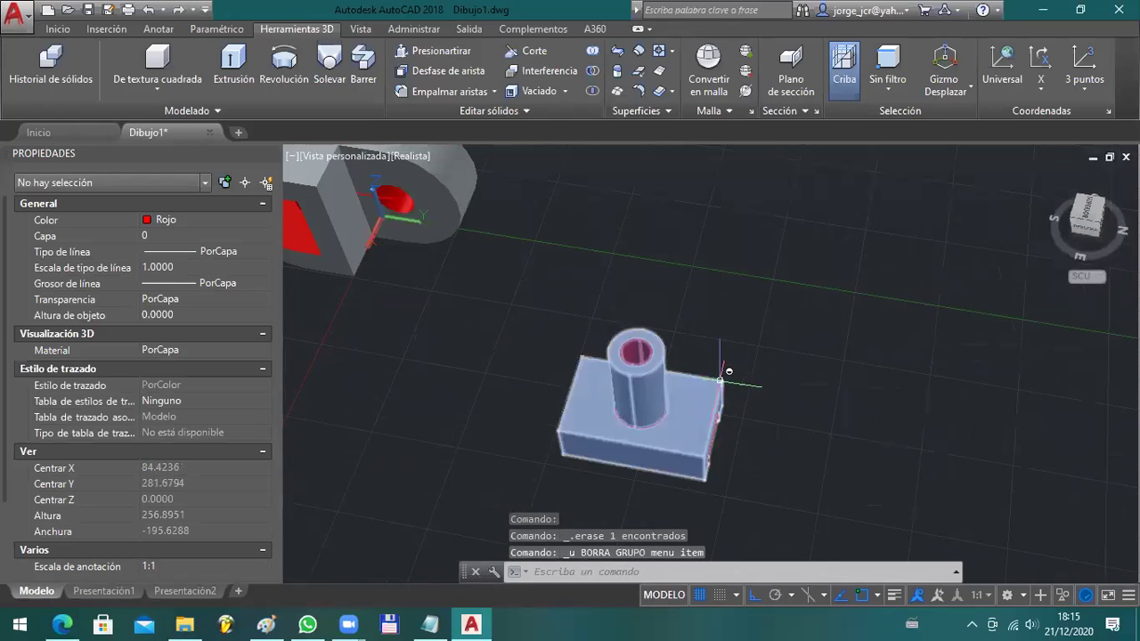
{"action": "middle_click_drag", "start_coordinate": [739, 415], "coordinate": [764, 407], "text": "shift"}
{"action": "type", "text": "D"}
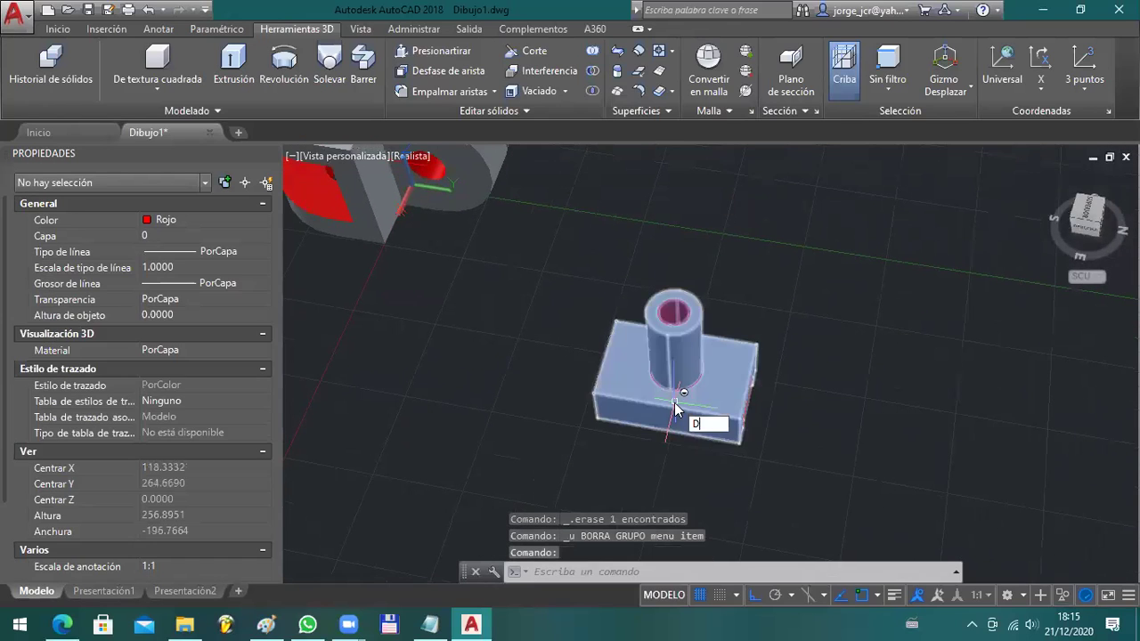
{"action": "type", "text": "S"}
{"action": "key", "text": "Escape"}
{"action": "key", "text": "Escape"}
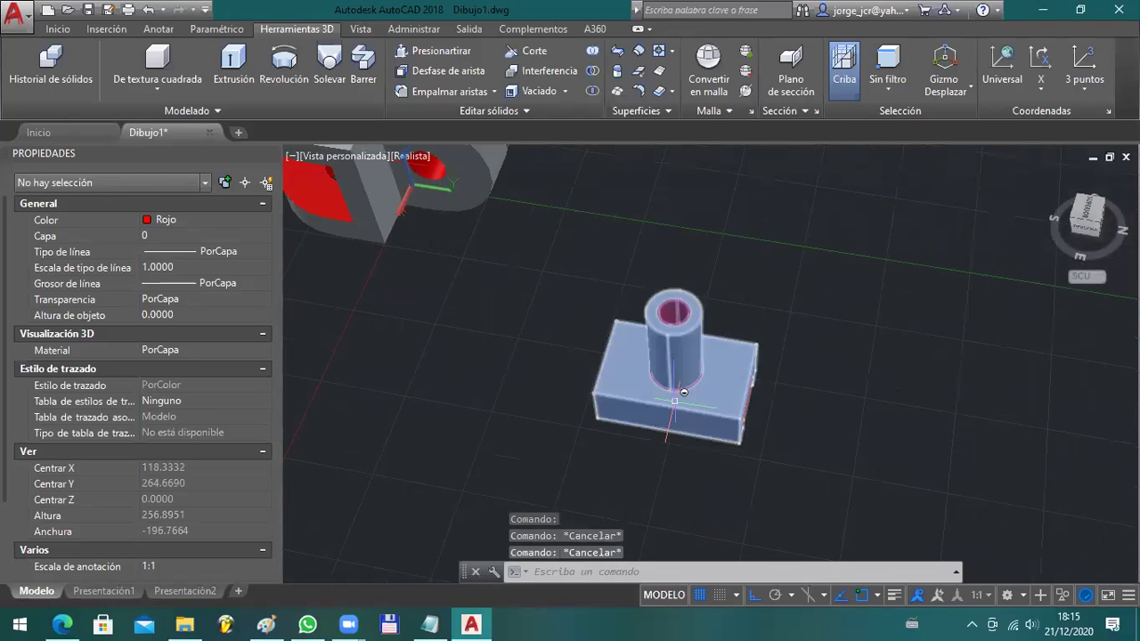
- Measure the length of the base's long front edge with DIST
{"action": "left_click", "coordinate": [646, 410]}
{"action": "type", "text": "DIST"}
{"action": "key", "text": "Return"}
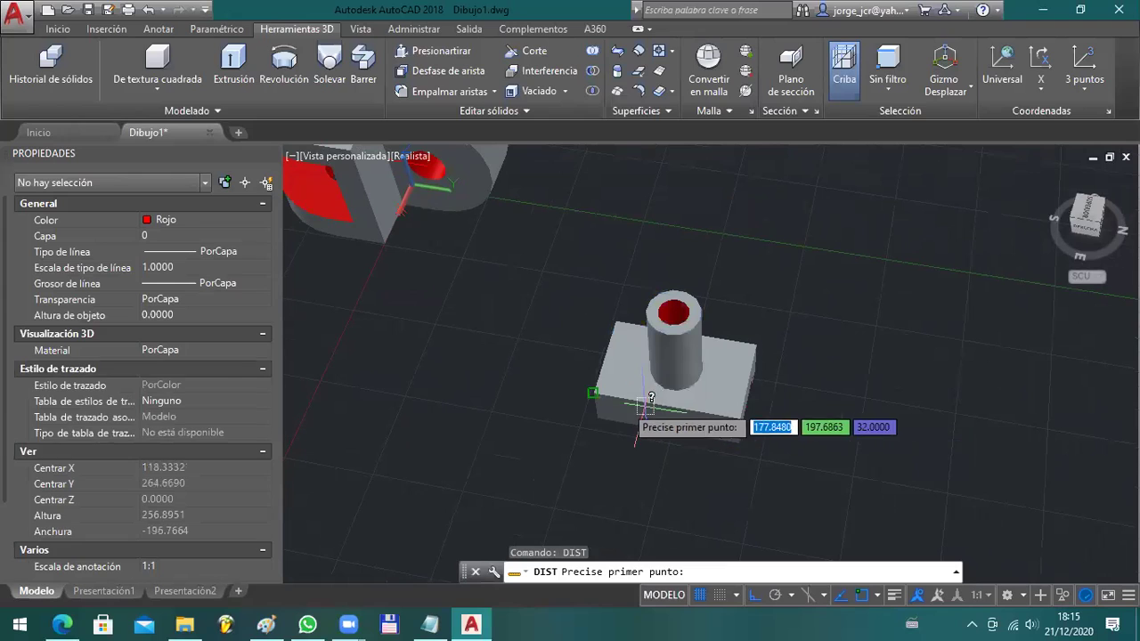
{"action": "left_click", "coordinate": [593, 392]}
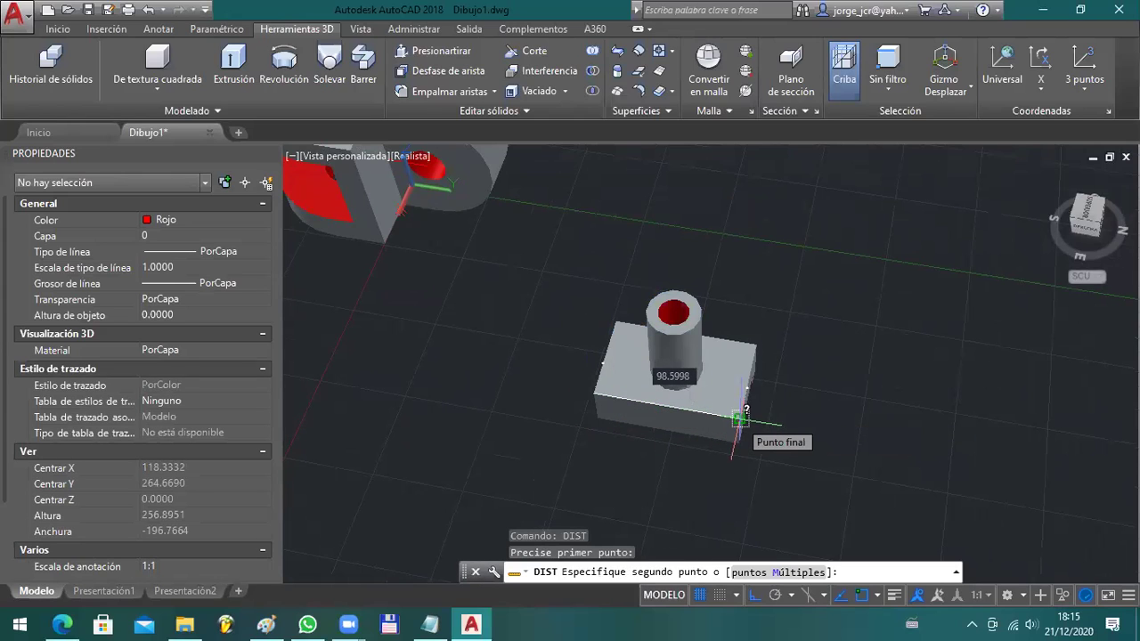
{"action": "left_click", "coordinate": [739, 419]}
{"action": "key", "text": "Escape"}
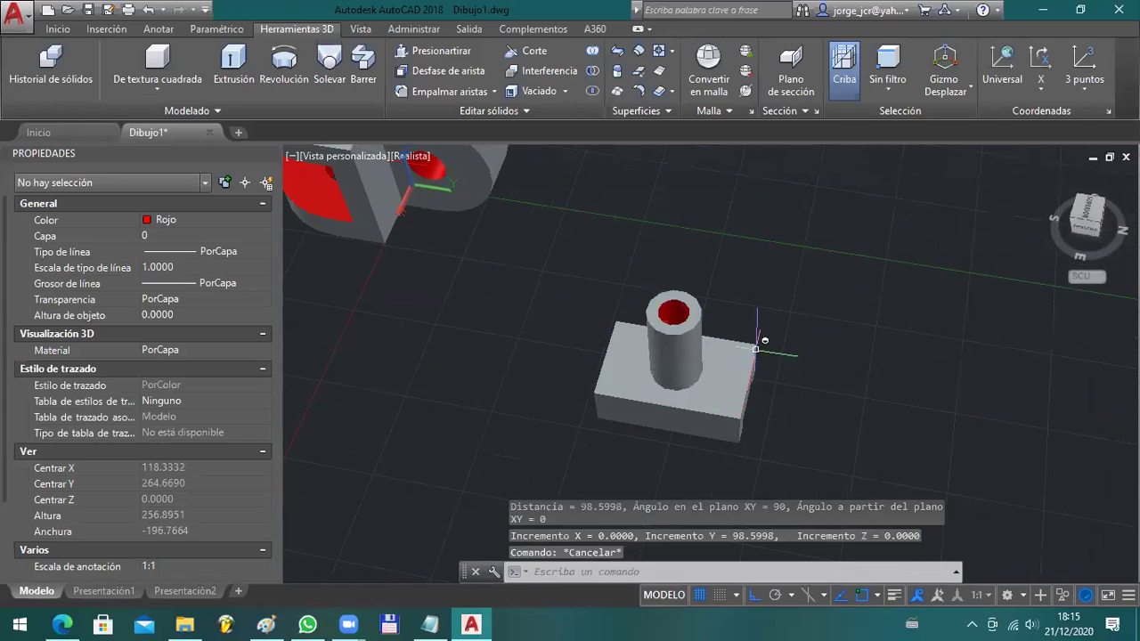
- Measure the base's short side edge and start re-measuring its long front edge
{"action": "key", "text": "Escape"}
{"action": "key", "text": "Return"}
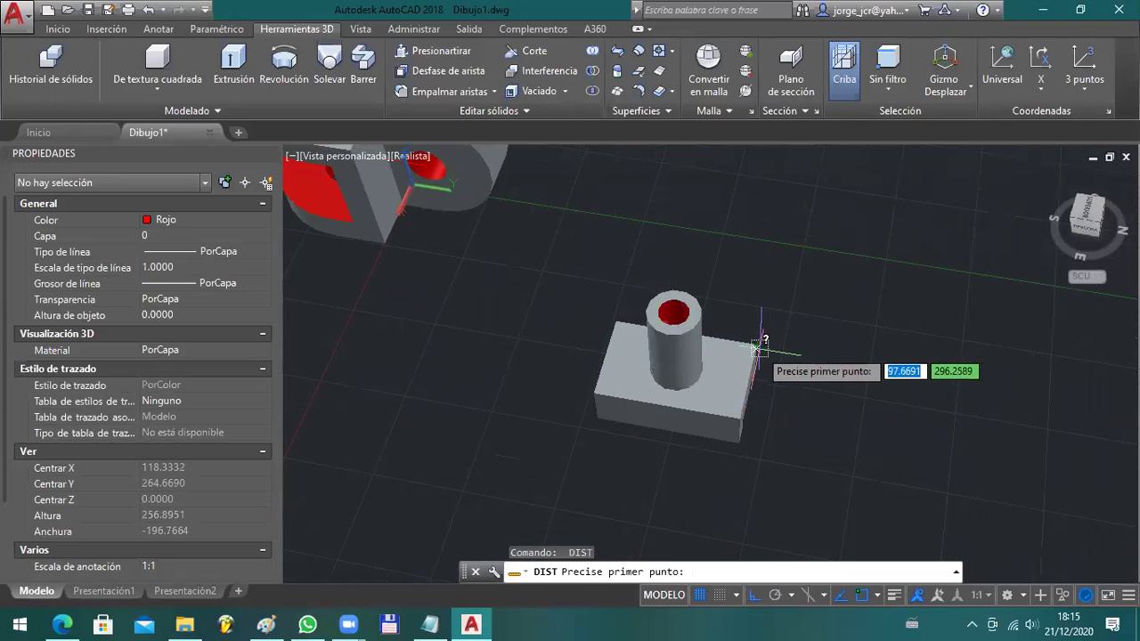
{"action": "left_click", "coordinate": [758, 347]}
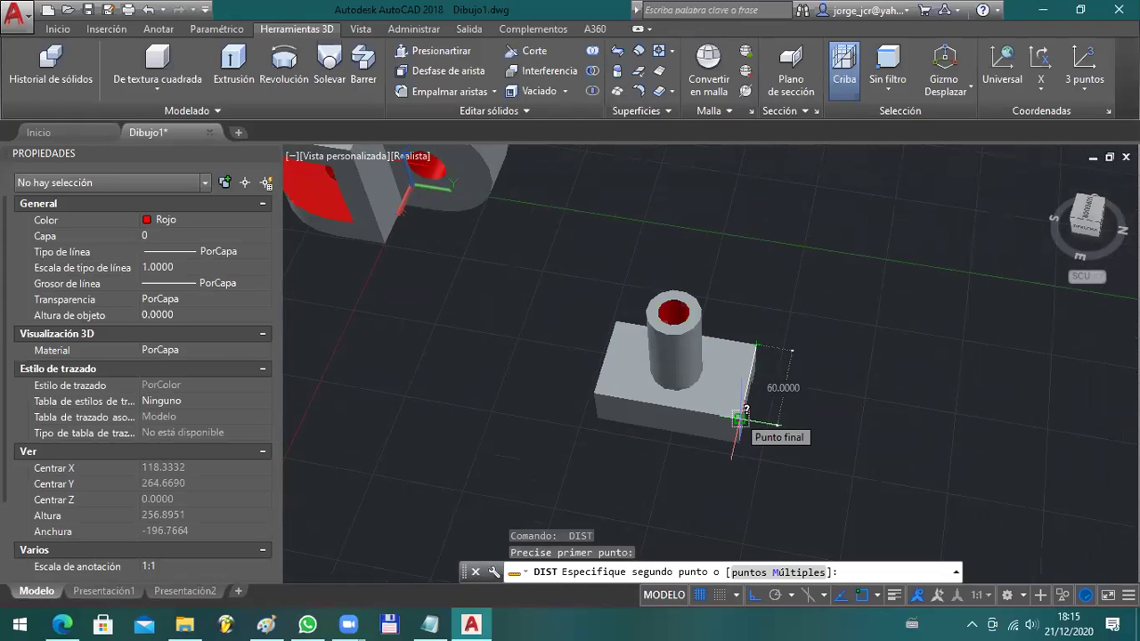
{"action": "key", "text": "Escape"}
{"action": "key", "text": "Return"}
{"action": "left_click", "coordinate": [739, 417]}
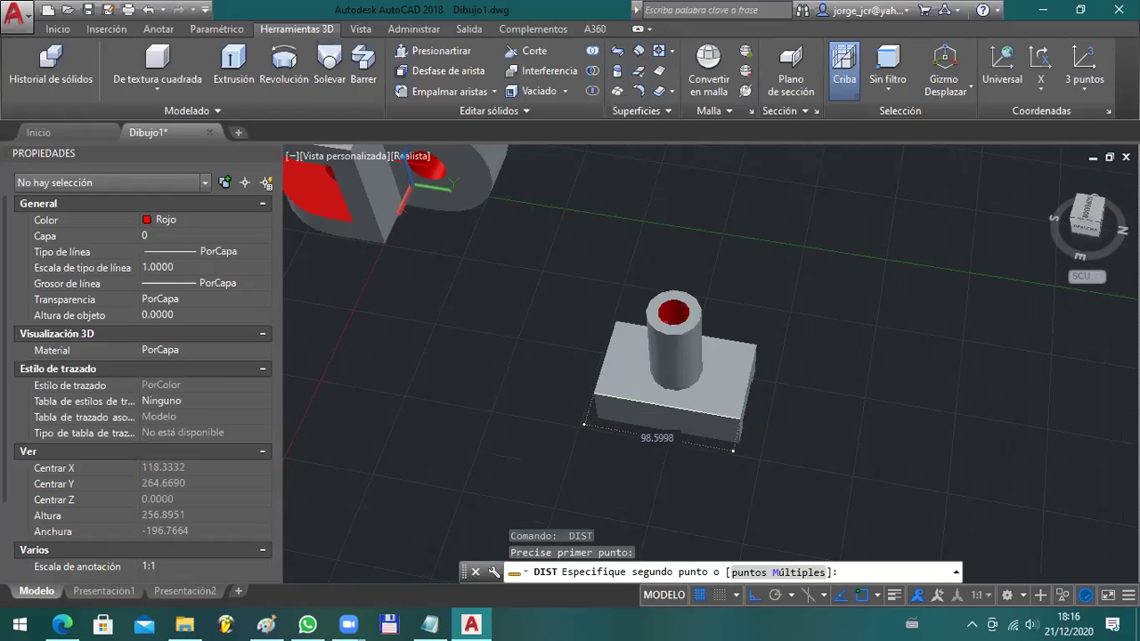
{"action": "key", "text": "Escape"}
- Delete the combined cylinder and slotted base solid
{"action": "middle_click_drag", "start_coordinate": [720, 419], "coordinate": [690, 288], "text": "shift"}
{"action": "middle_click_drag", "start_coordinate": [688, 367], "coordinate": [699, 385], "text": "shift"}
{"action": "middle_click_drag", "start_coordinate": [755, 362], "coordinate": [713, 336], "text": "shift"}
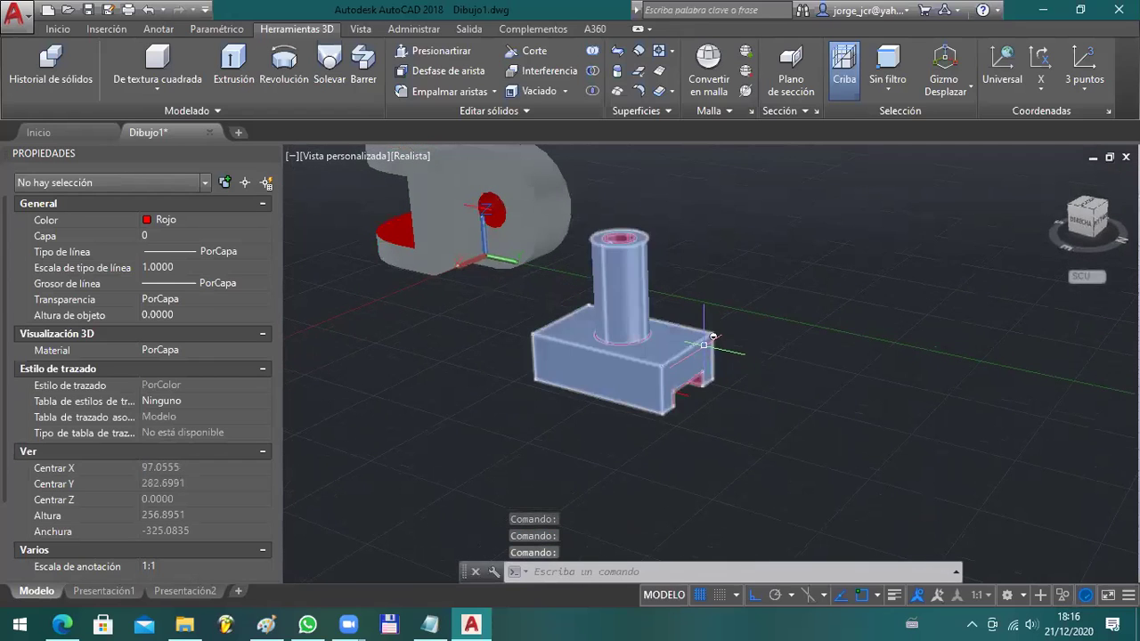
{"action": "left_click", "coordinate": [713, 336]}
{"action": "key", "text": "Delete"}
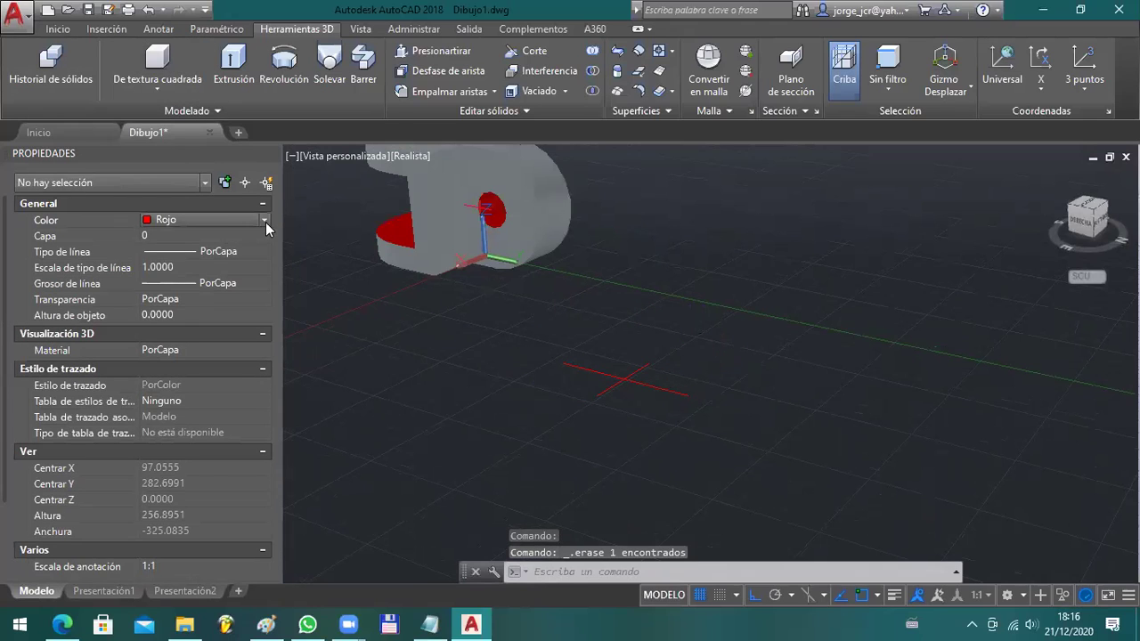
- Set the current colour to PorCapa and create a cylinder of radius 35 and height 98 beside the crossing red lines
{"action": "left_click", "coordinate": [265, 220]}
{"action": "left_click", "coordinate": [215, 234]}
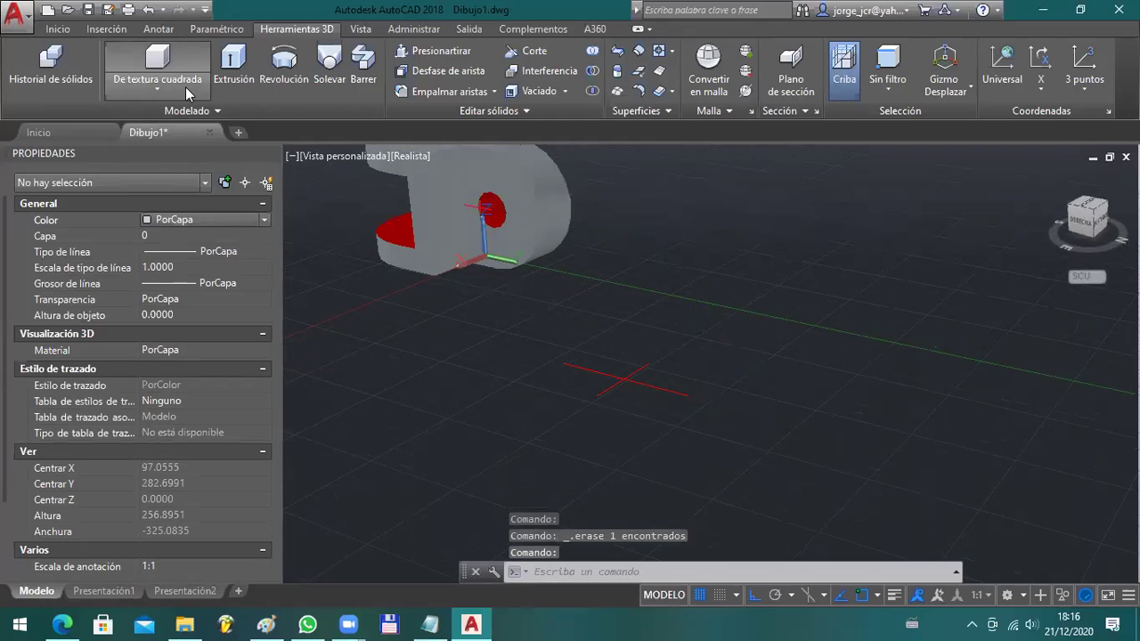
{"action": "left_click", "coordinate": [181, 86]}
{"action": "left_click", "coordinate": [152, 153]}
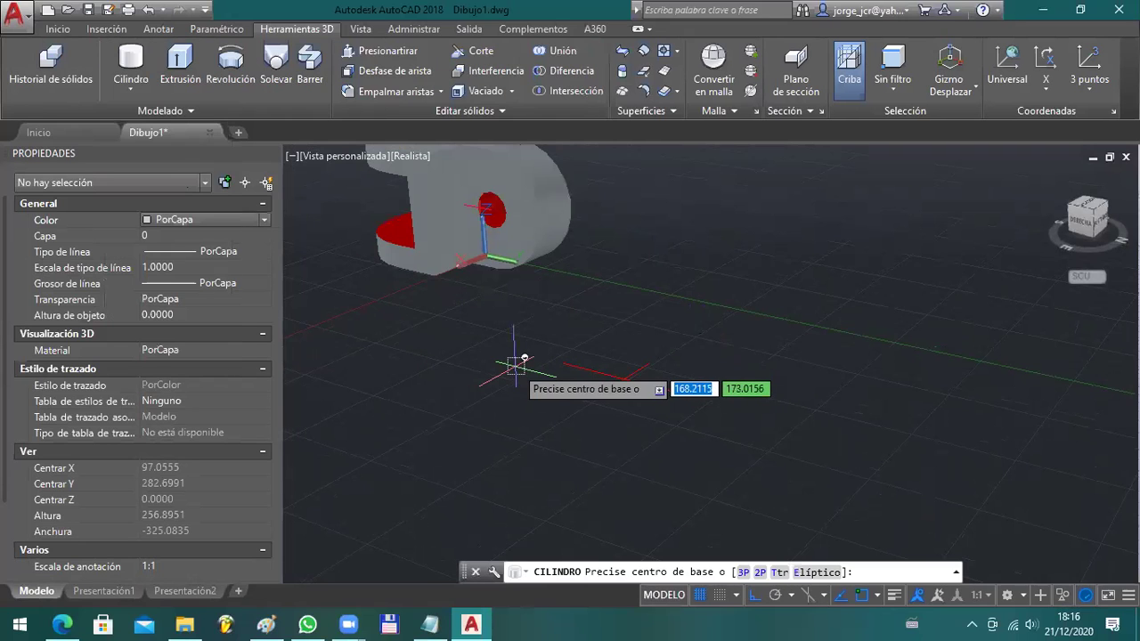
{"action": "key", "text": "alt+Tab"}
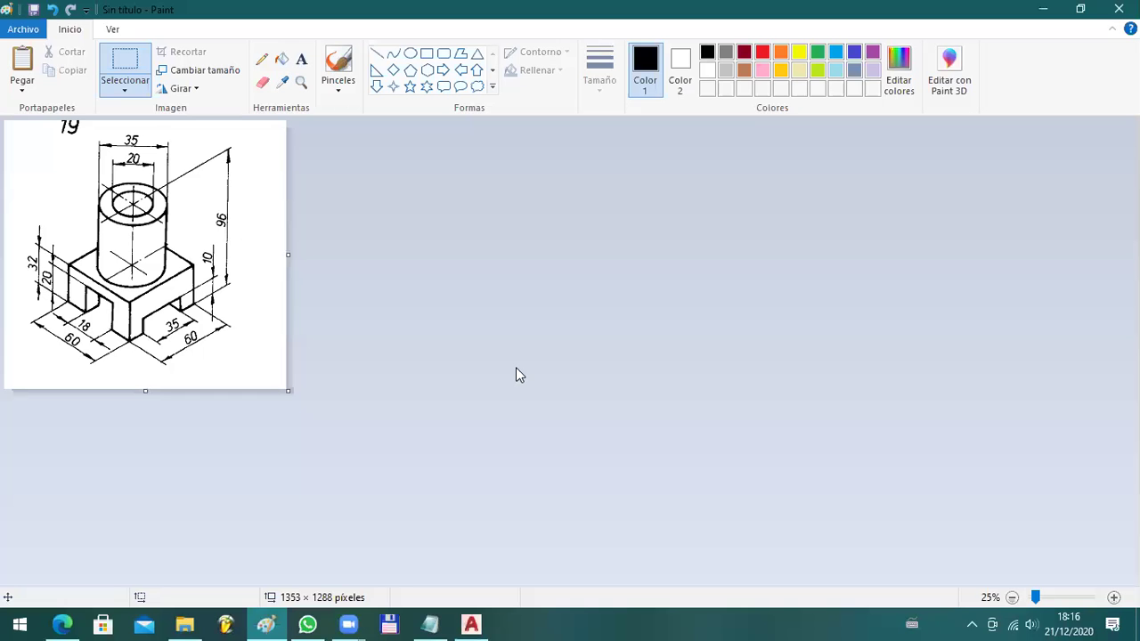
{"action": "key", "text": "alt+Tab"}
{"action": "left_click", "coordinate": [560, 366]}
{"action": "type", "text": "35"}
{"action": "key", "text": "Return"}
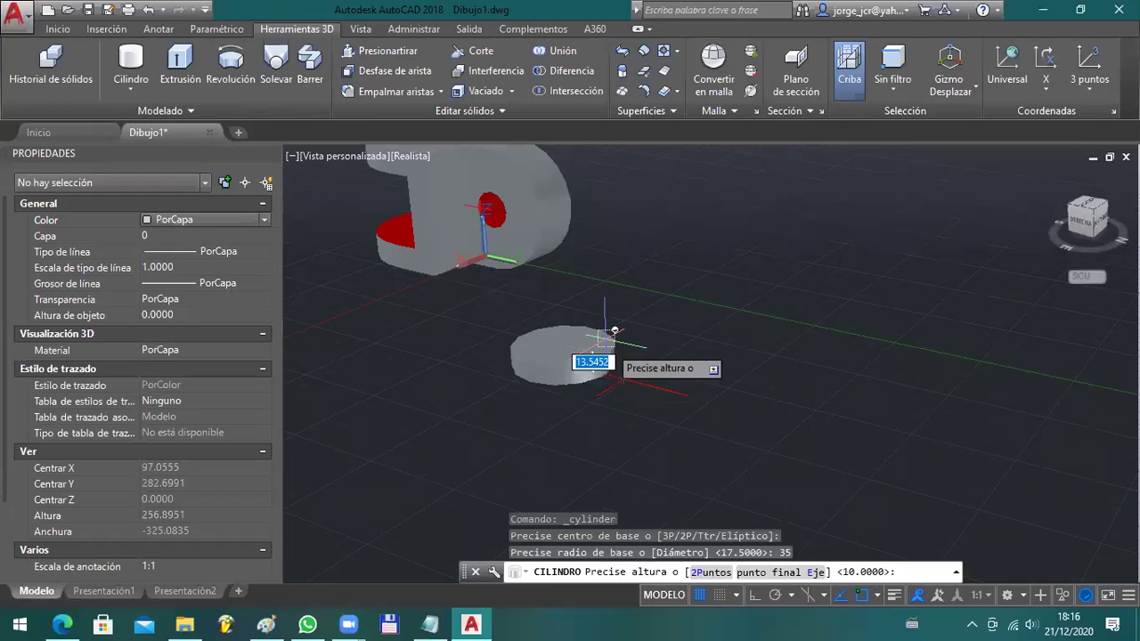
{"action": "type", "text": "98"}
{"action": "key", "text": "Return"}
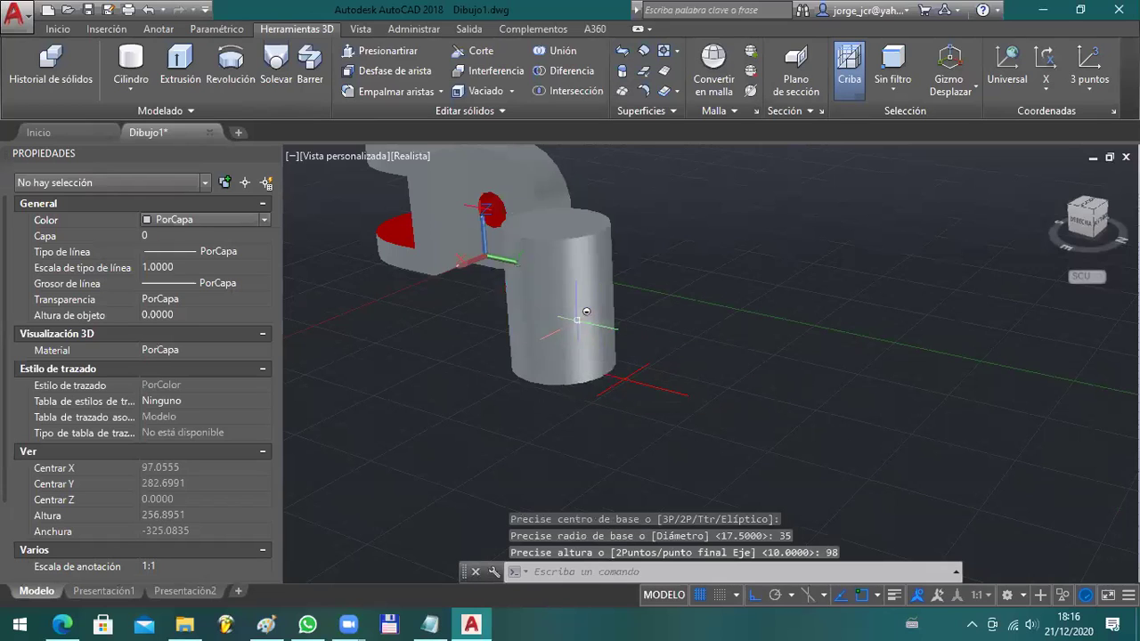
- Move the grey cylinder along the Y axis to the other side of the crossing red lines
{"action": "left_click", "coordinate": [586, 311]}
{"action": "type", "text": "d"}
{"action": "key", "text": "Return"}
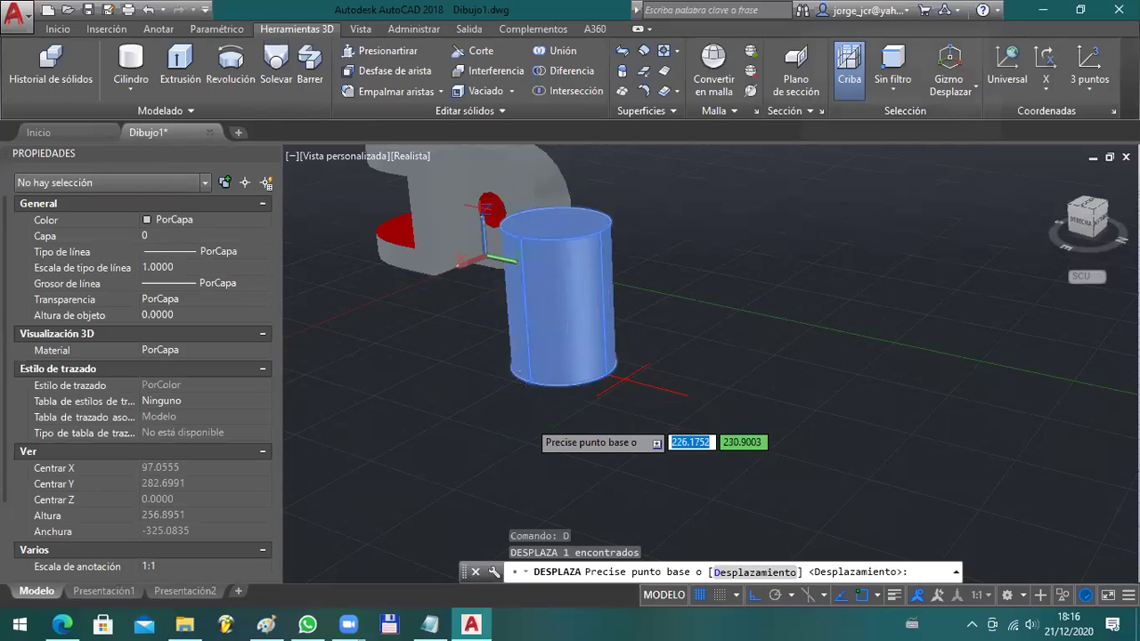
{"action": "left_click", "coordinate": [527, 421]}
{"action": "left_click", "coordinate": [766, 423]}
{"action": "key", "text": "Escape"}
{"action": "key", "text": "Escape"}
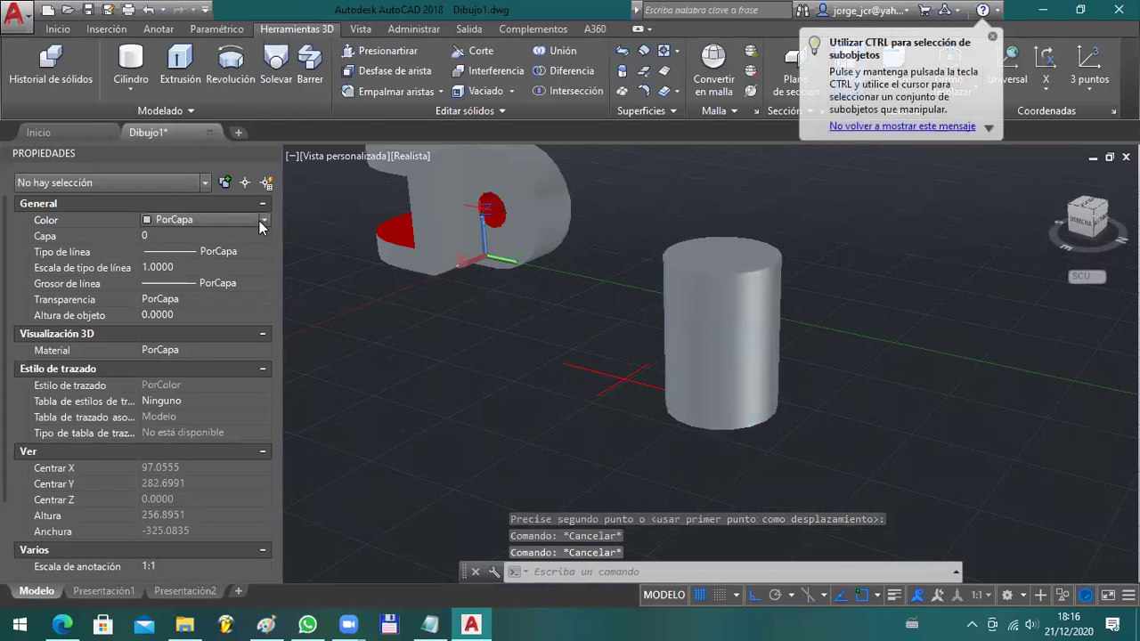
- Set the current colour to Rojo and create a separate cylinder of radius 10 and height 98
{"action": "left_click", "coordinate": [262, 220]}
{"action": "left_click", "coordinate": [212, 260]}
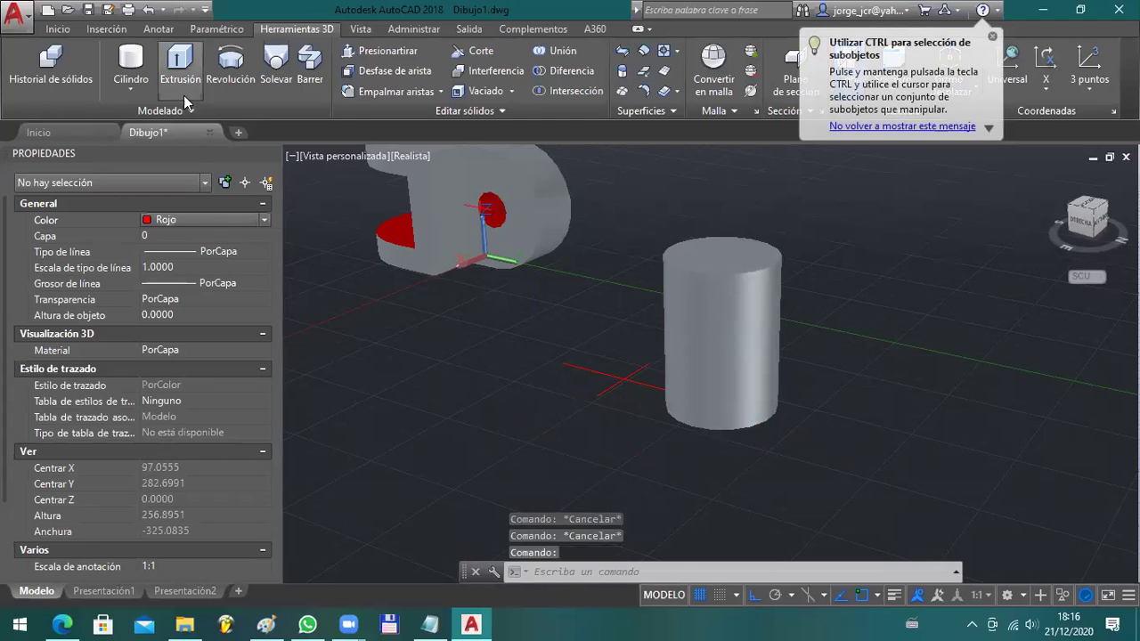
{"action": "left_click", "coordinate": [130, 63]}
{"action": "left_click", "coordinate": [445, 413]}
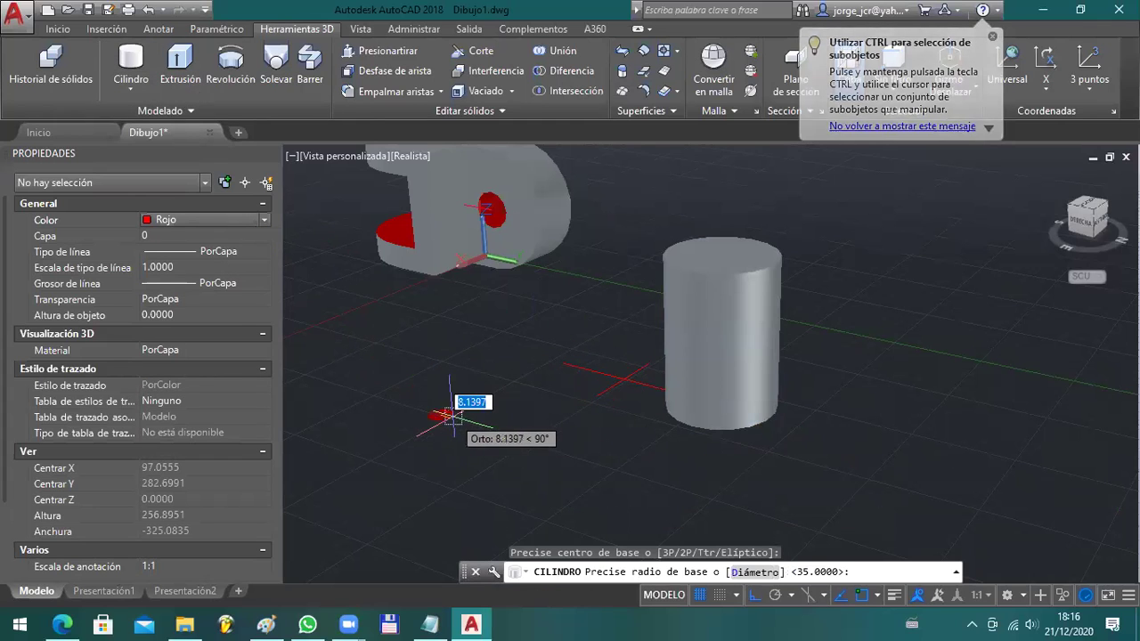
{"action": "key", "text": "alt+Tab"}
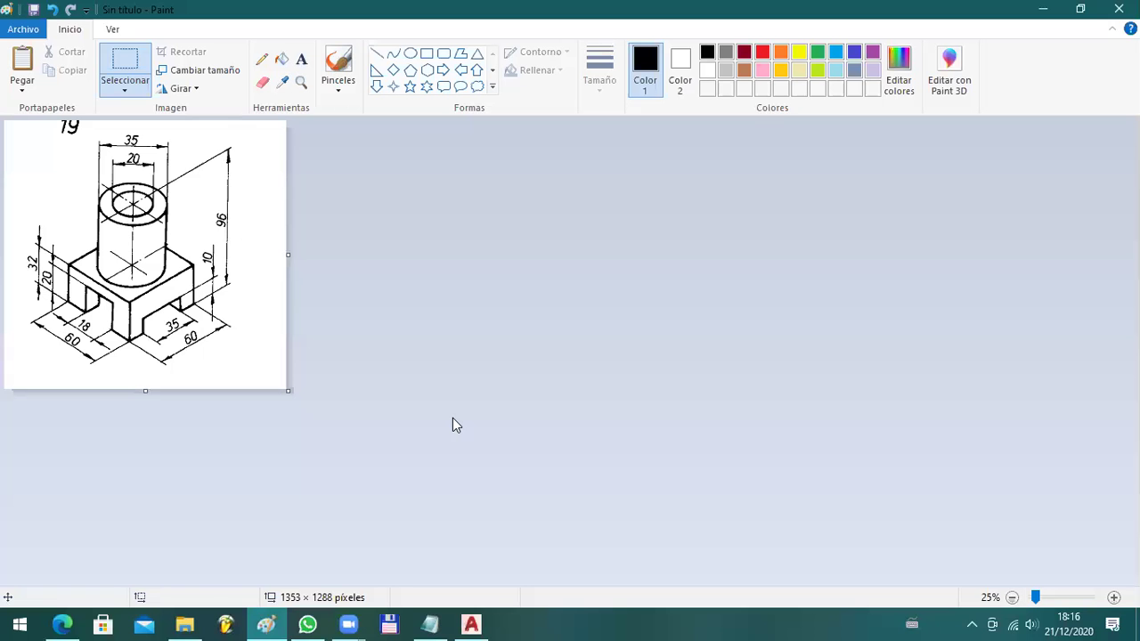
{"action": "key", "text": "alt+Tab"}
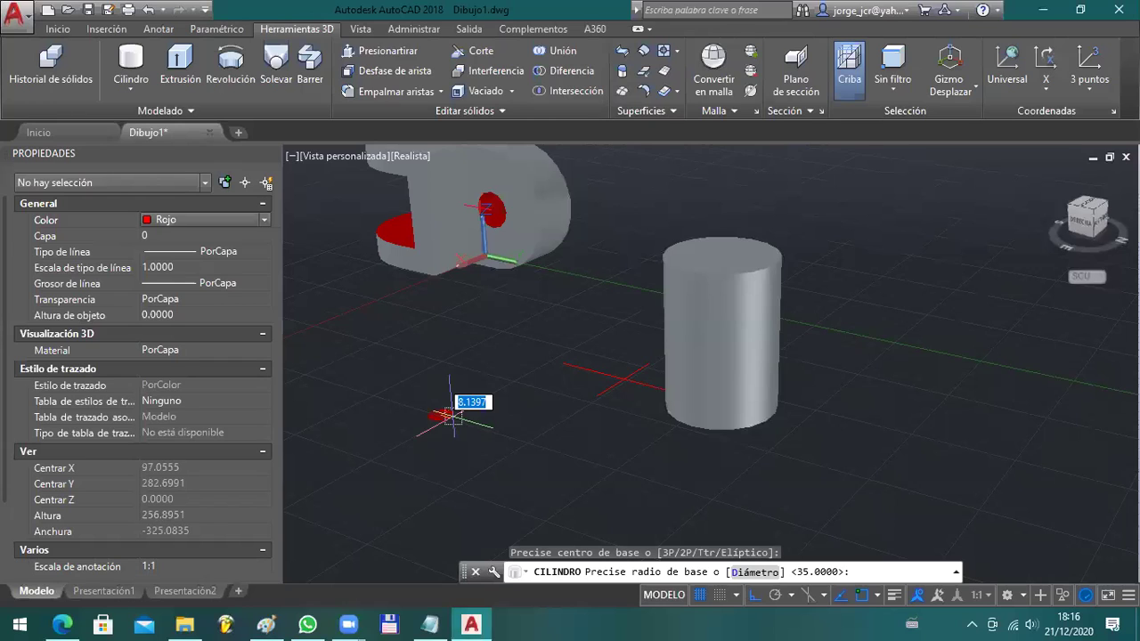
{"action": "type", "text": "10"}
{"action": "key", "text": "Return"}
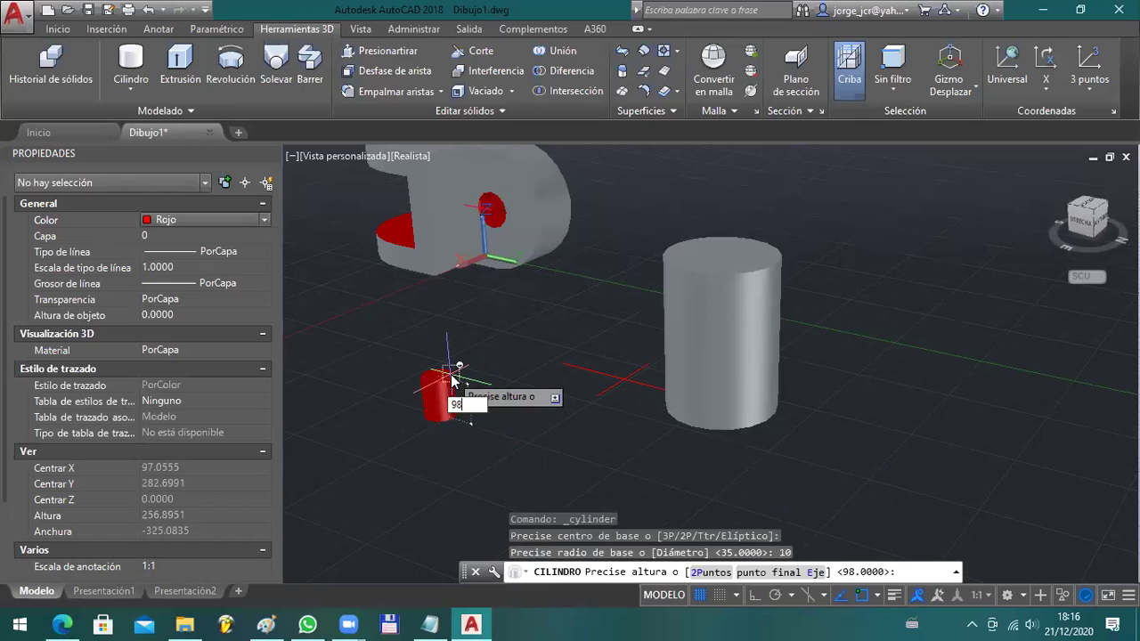
{"action": "type", "text": "98"}
{"action": "key", "text": "Return"}
{"action": "key", "text": "Escape"}
{"action": "key", "text": "Escape"}
- Set the grey cylinder's radius to 17.5
{"action": "left_click", "coordinate": [684, 276]}
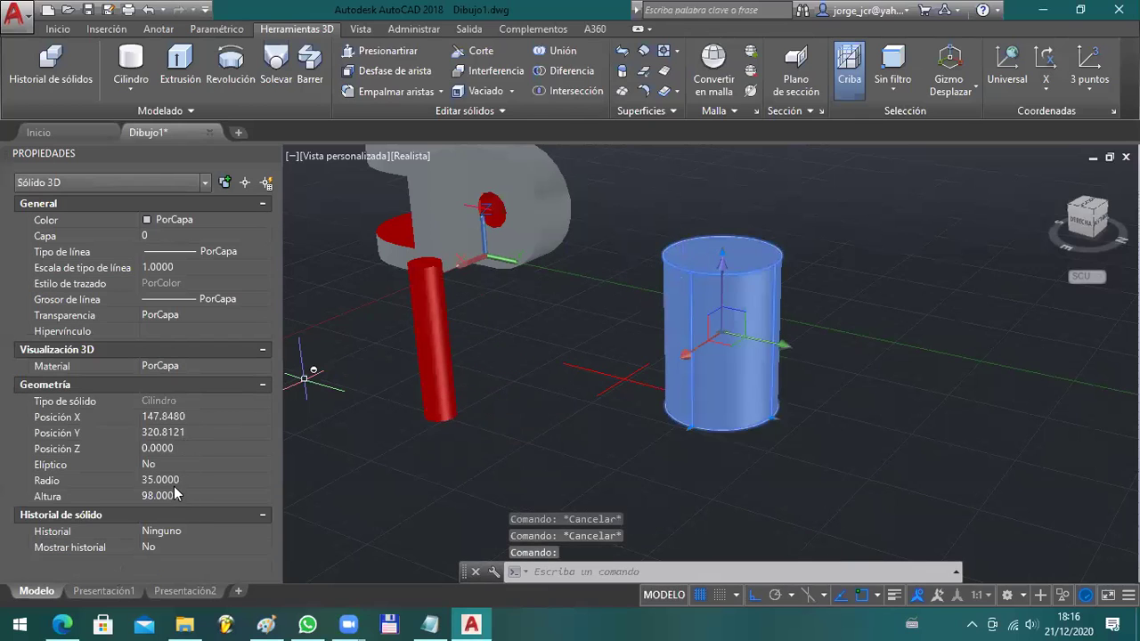
{"action": "left_click", "coordinate": [179, 481]}
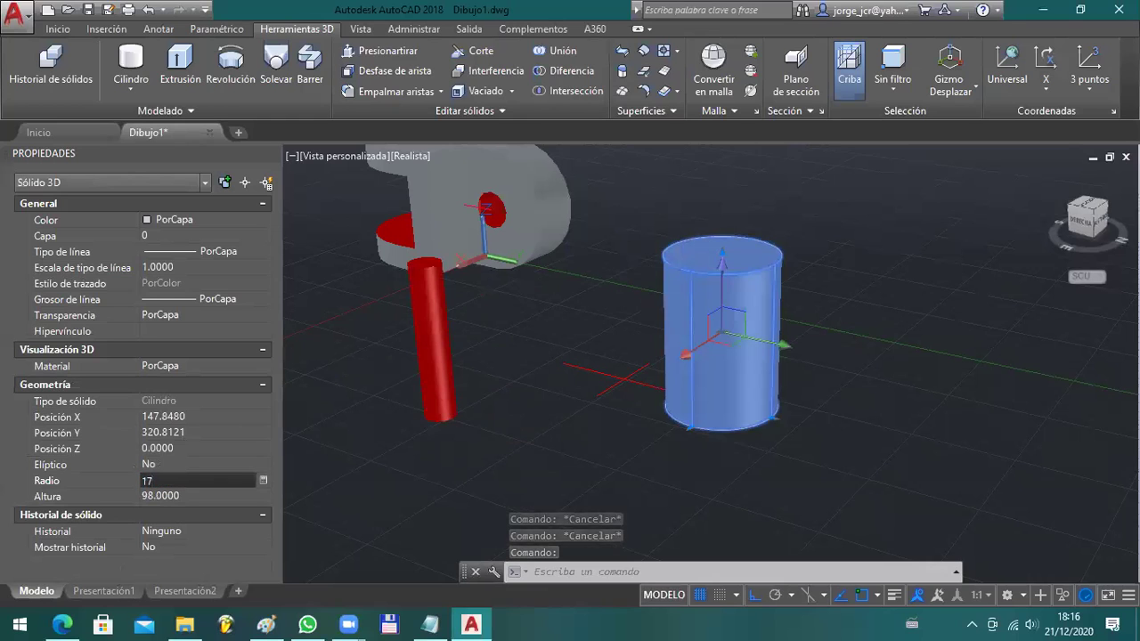
{"action": "key", "text": "Tab"}
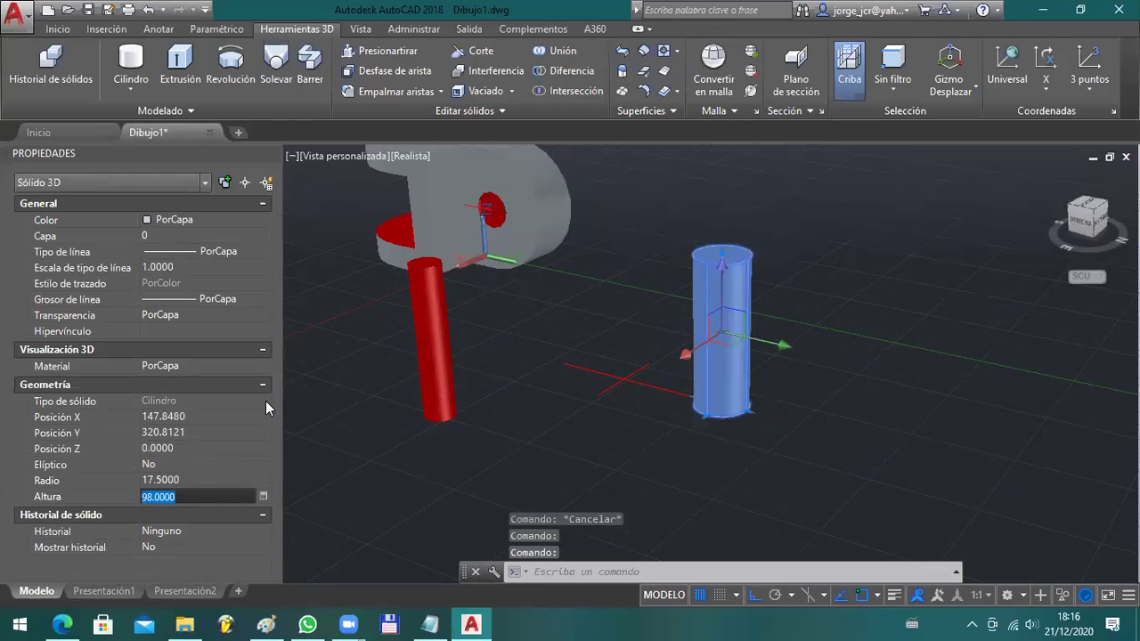
{"action": "key", "text": "Escape"}
{"action": "key", "text": "Escape"}
- Move the red cylinder by its top centre onto the top centre of the grey cylinder
{"action": "middle_click_drag", "start_coordinate": [467, 341], "coordinate": [535, 432]}
{"action": "left_click", "coordinate": [535, 431]}
{"action": "left_click", "coordinate": [496, 427]}
{"action": "type", "text": "D"}
{"action": "key", "text": "Return"}
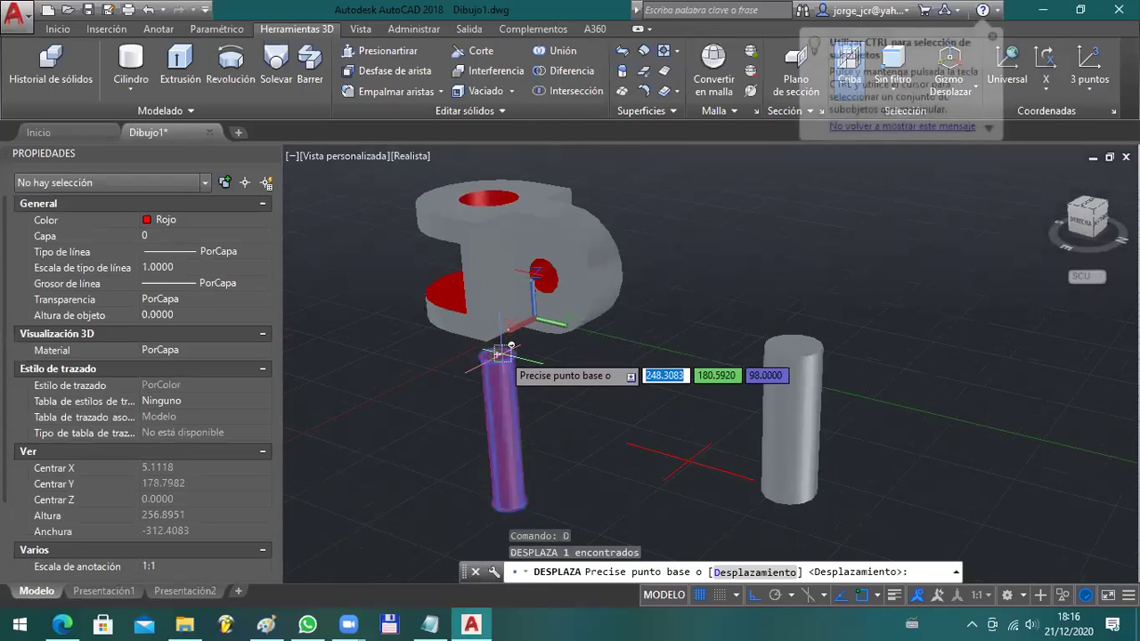
{"action": "left_click", "coordinate": [498, 355]}
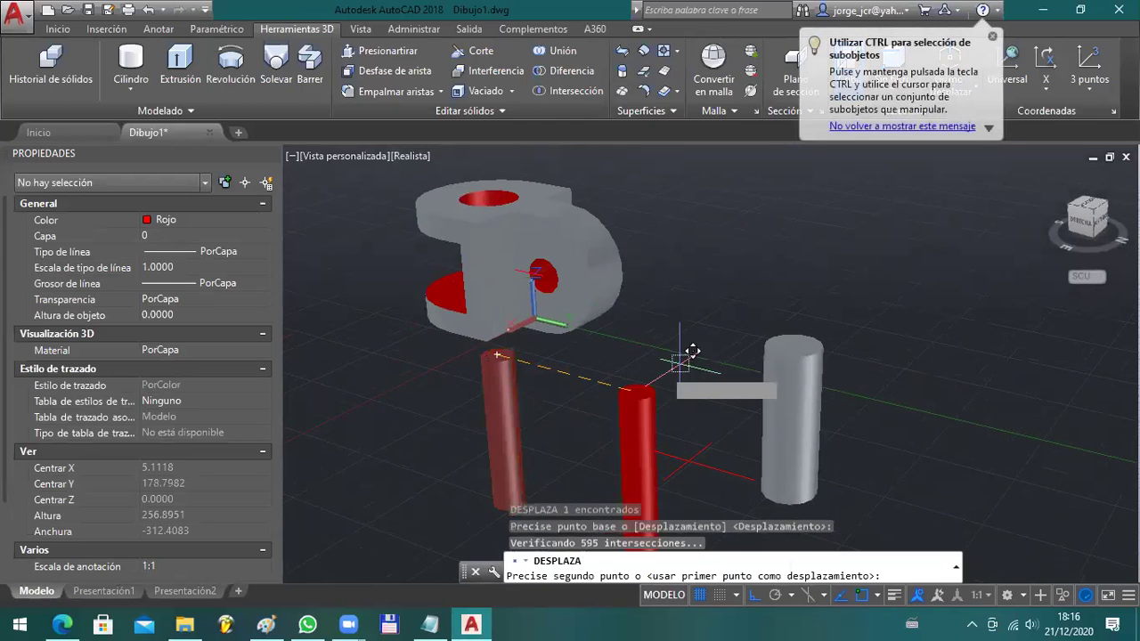
{"action": "left_click", "coordinate": [799, 334]}
{"action": "key", "text": "Escape"}
{"action": "key", "text": "Escape"}
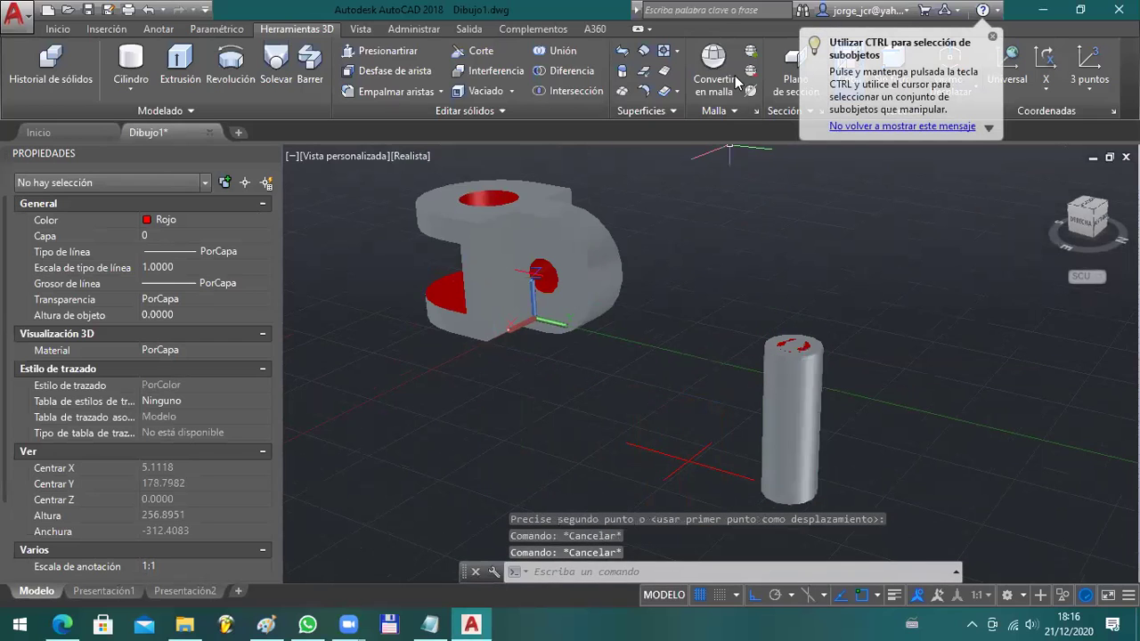
- Subtract the red cylinder from the grey cylinder to form the through hole
{"action": "left_click", "coordinate": [560, 70]}
{"action": "left_click", "coordinate": [822, 345]}
{"action": "key", "text": "Return"}
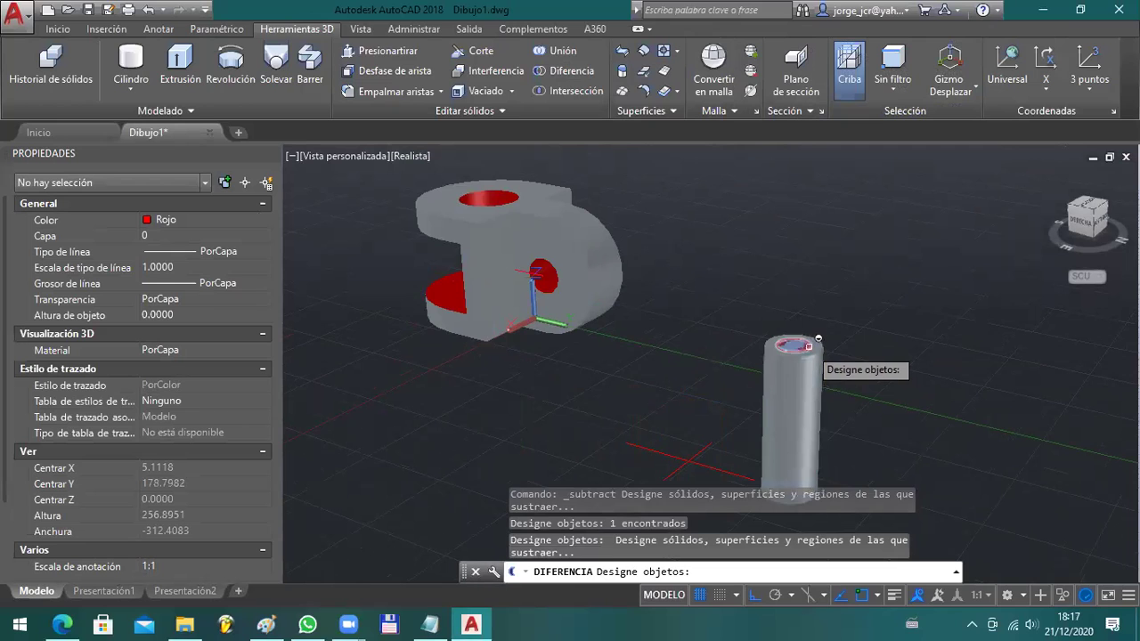
{"action": "left_click", "coordinate": [809, 346]}
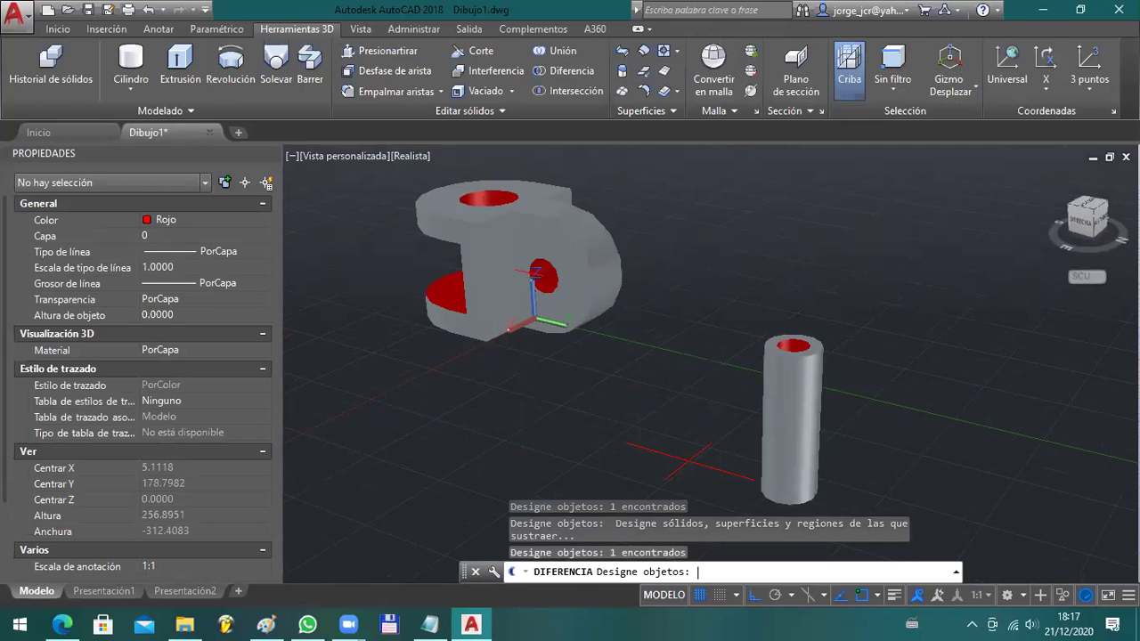
{"action": "key", "text": "Return"}
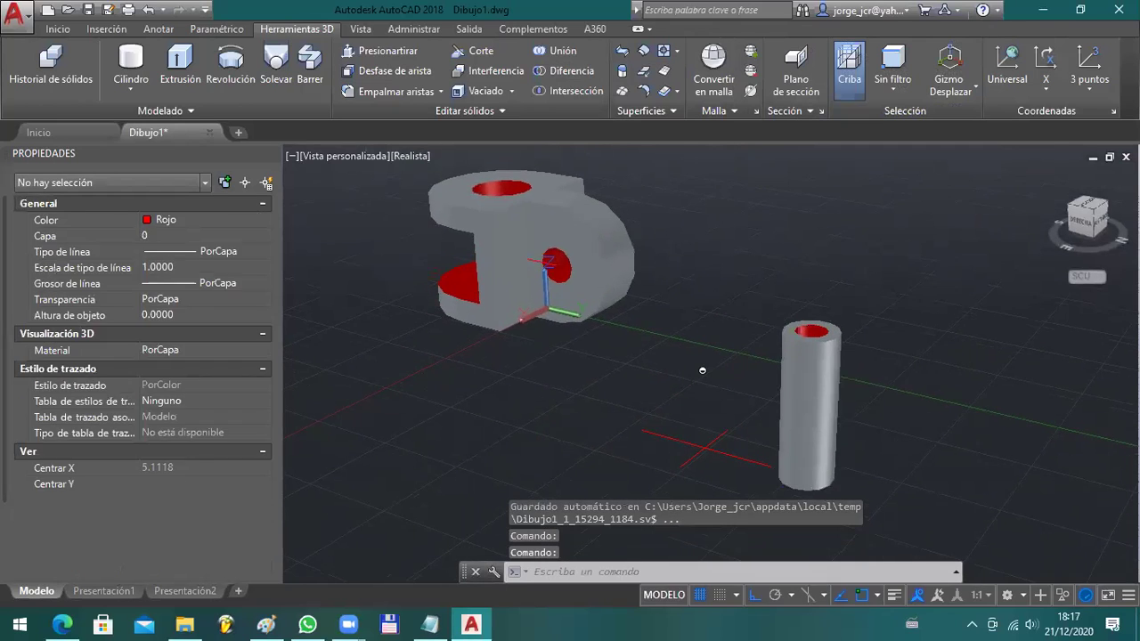
{"action": "key", "text": "alt+Tab"}
{"action": "key", "text": "alt+Tab"}
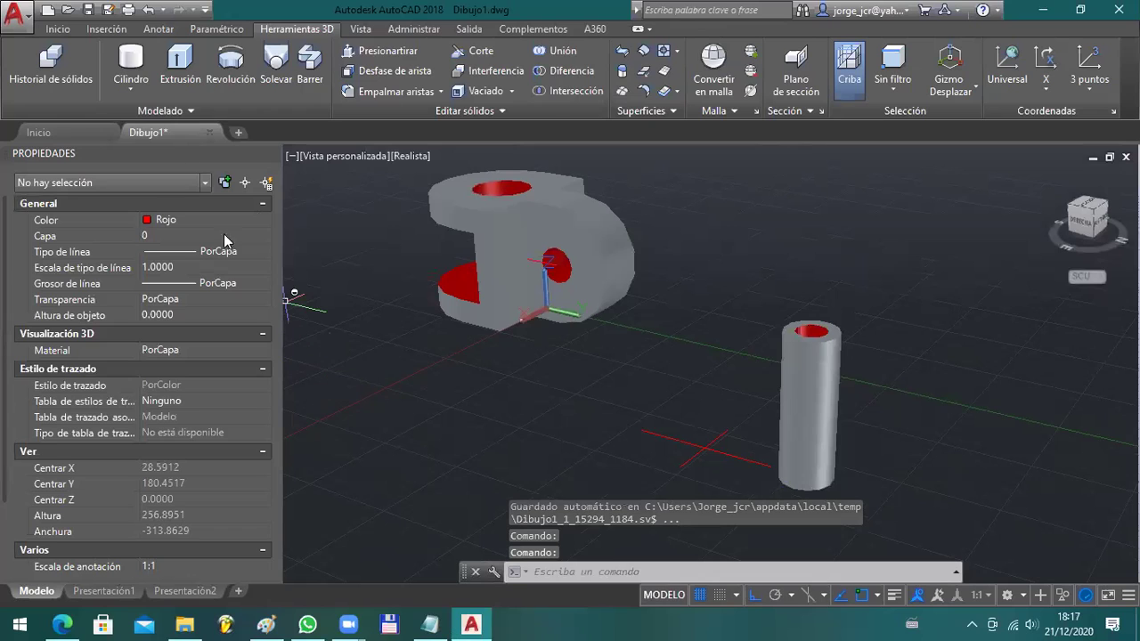
{"action": "left_click", "coordinate": [127, 91]}
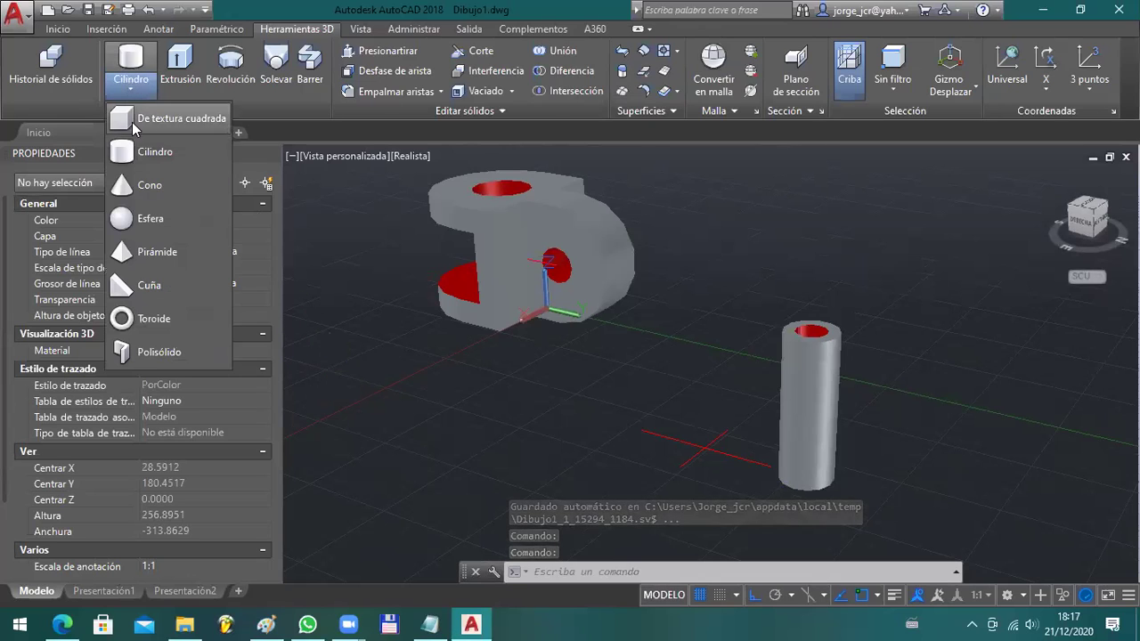
{"action": "left_click", "coordinate": [146, 126]}
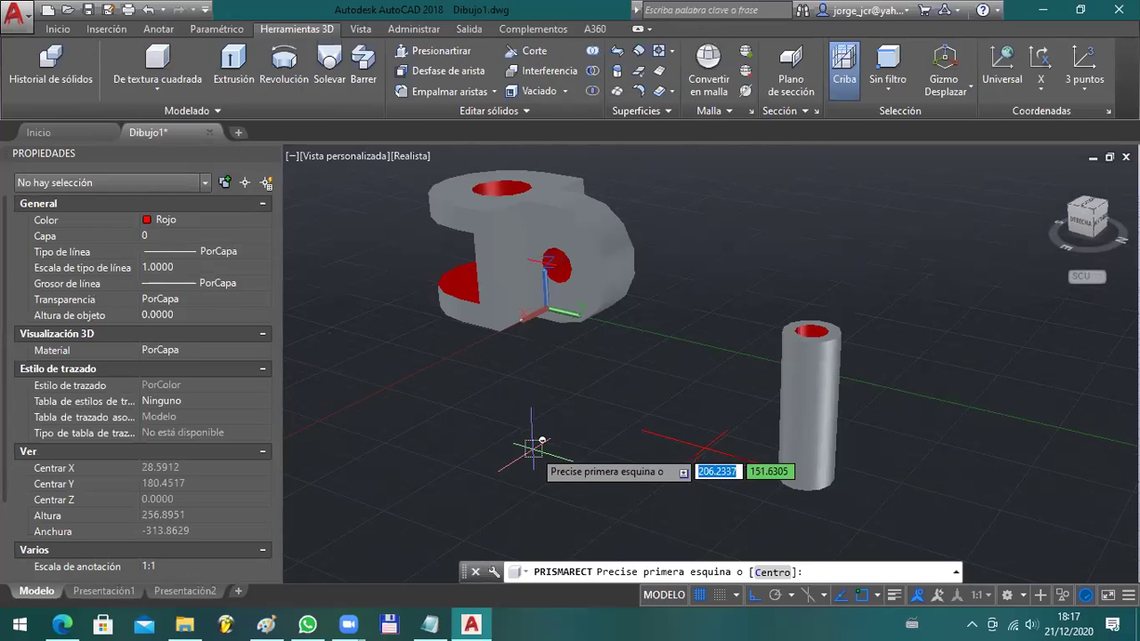
{"action": "left_click", "coordinate": [533, 442]}
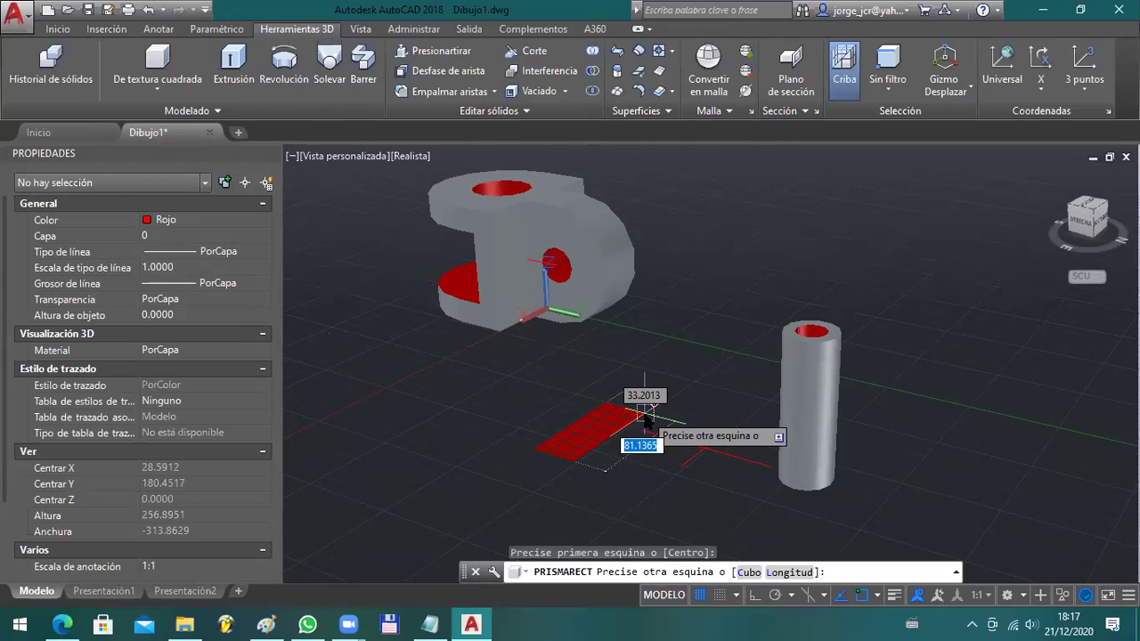
{"action": "key", "text": "Return"}
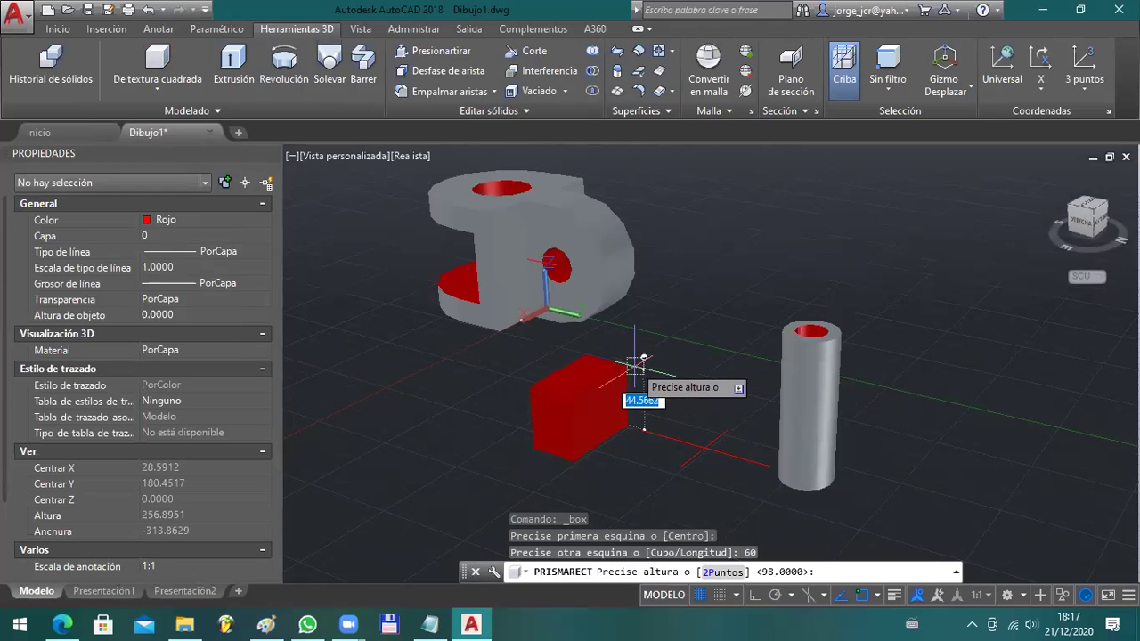
{"action": "key", "text": "Escape"}
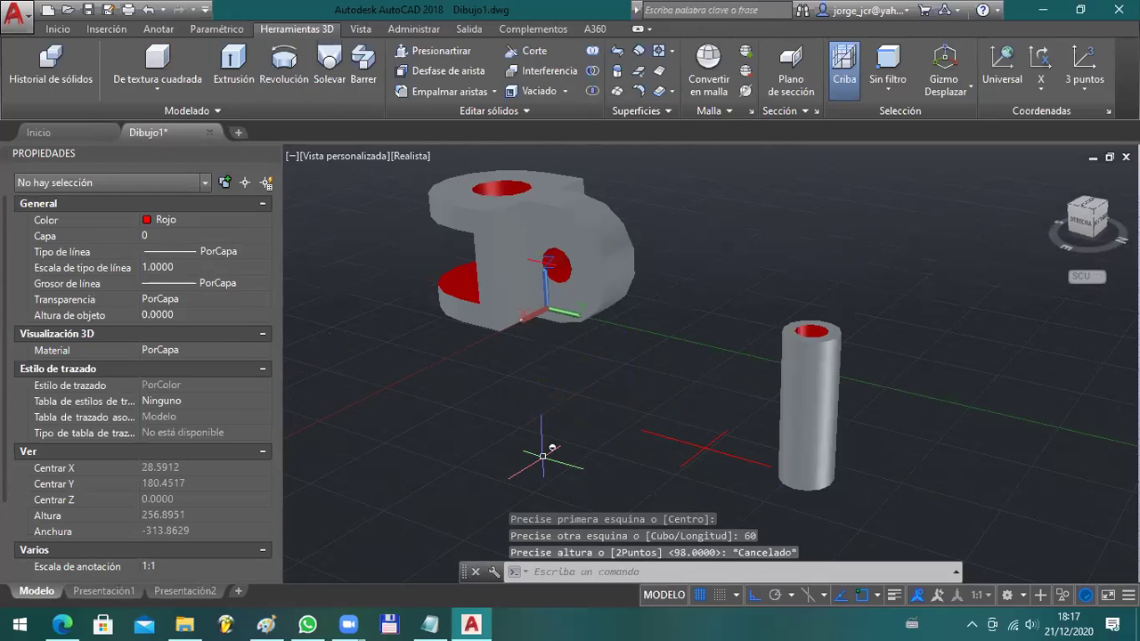
- Draw a 60 by 60 rectangle on the ground plane in the empty area in front of the finished part
{"action": "type", "text": "REC"}
{"action": "key", "text": "Return"}
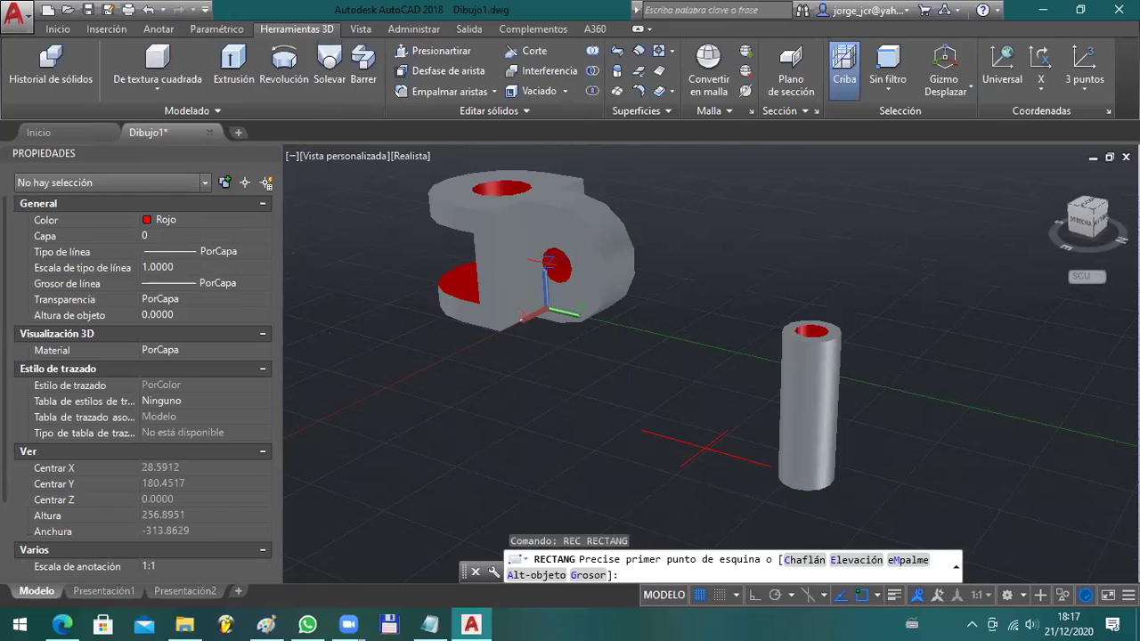
{"action": "left_click", "coordinate": [495, 466]}
{"action": "type", "text": "60"}
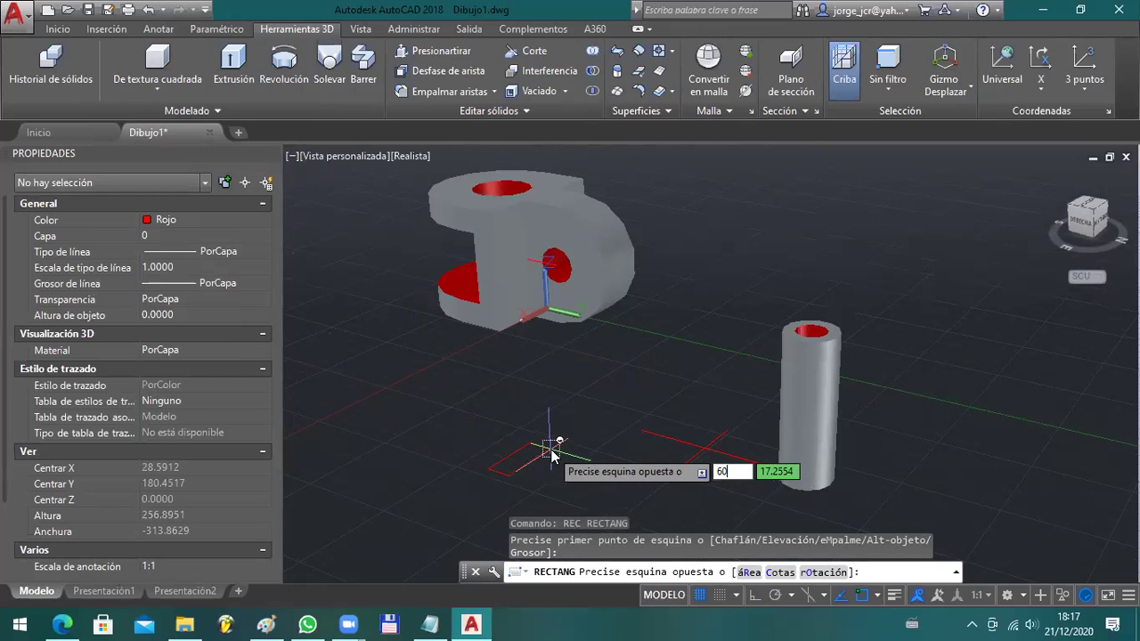
{"action": "key", "text": "Tab"}
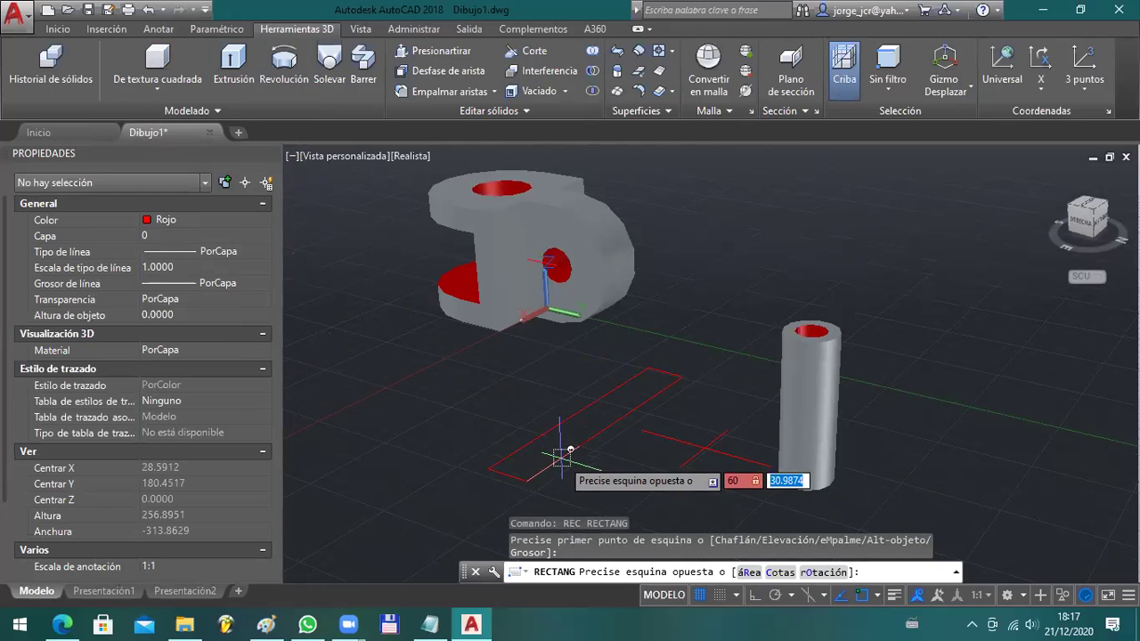
{"action": "type", "text": "60"}
{"action": "key", "text": "Return"}
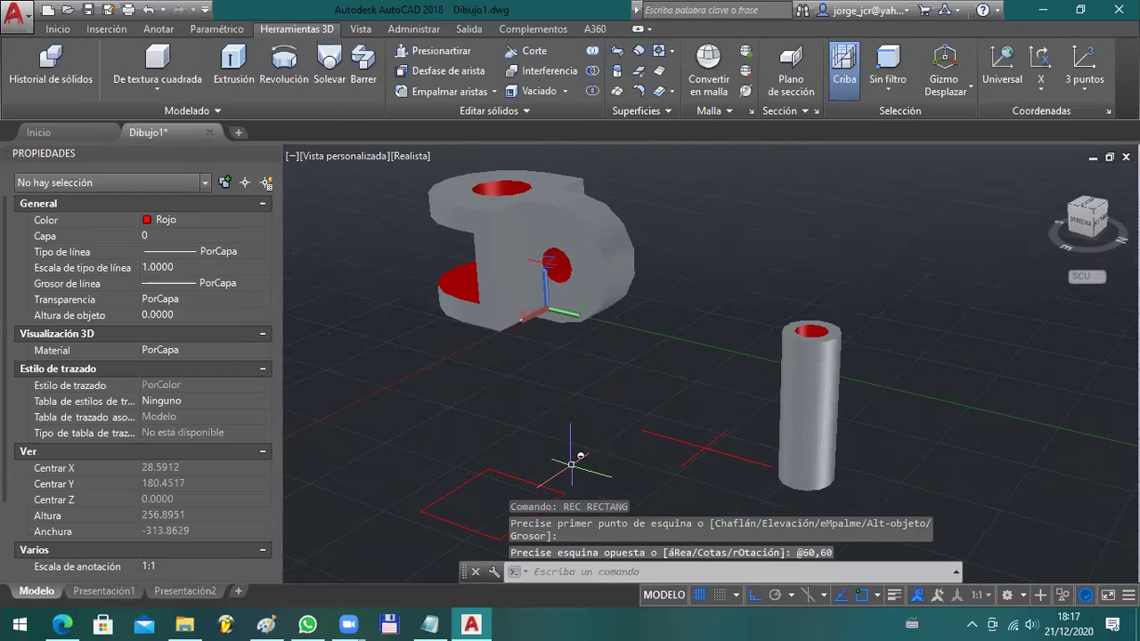
- Extrude the 60 by 60 square to a height of 32, as given in the reference drawing
{"action": "middle_click_drag", "start_coordinate": [571, 464], "coordinate": [588, 405]}
{"action": "left_click", "coordinate": [586, 406]}
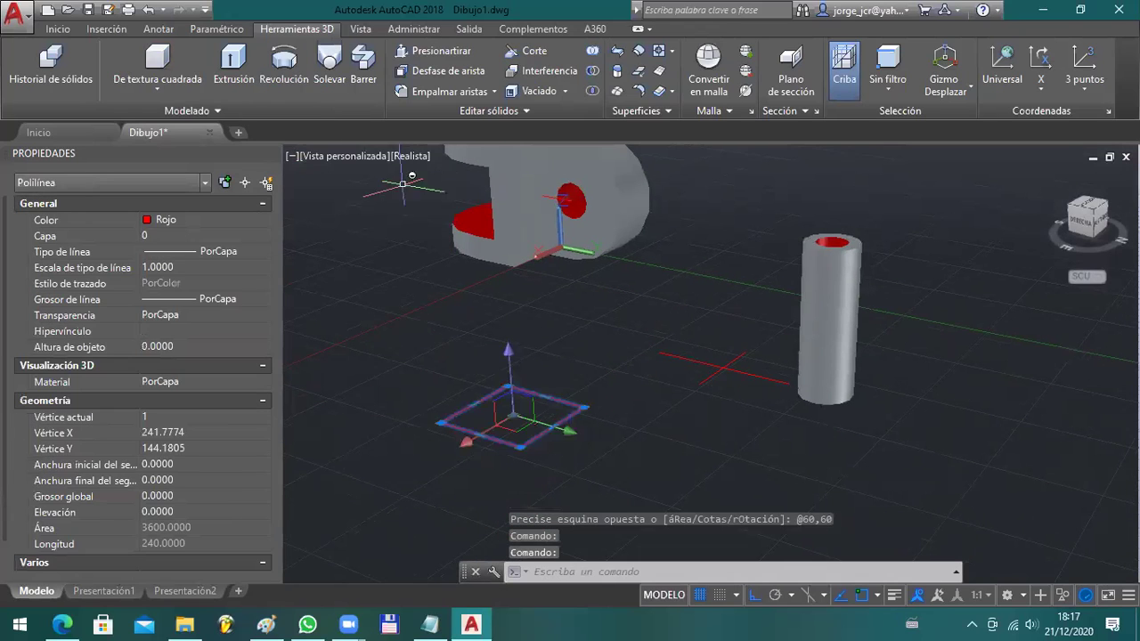
{"action": "left_click", "coordinate": [232, 69]}
{"action": "key", "text": "alt+Tab"}
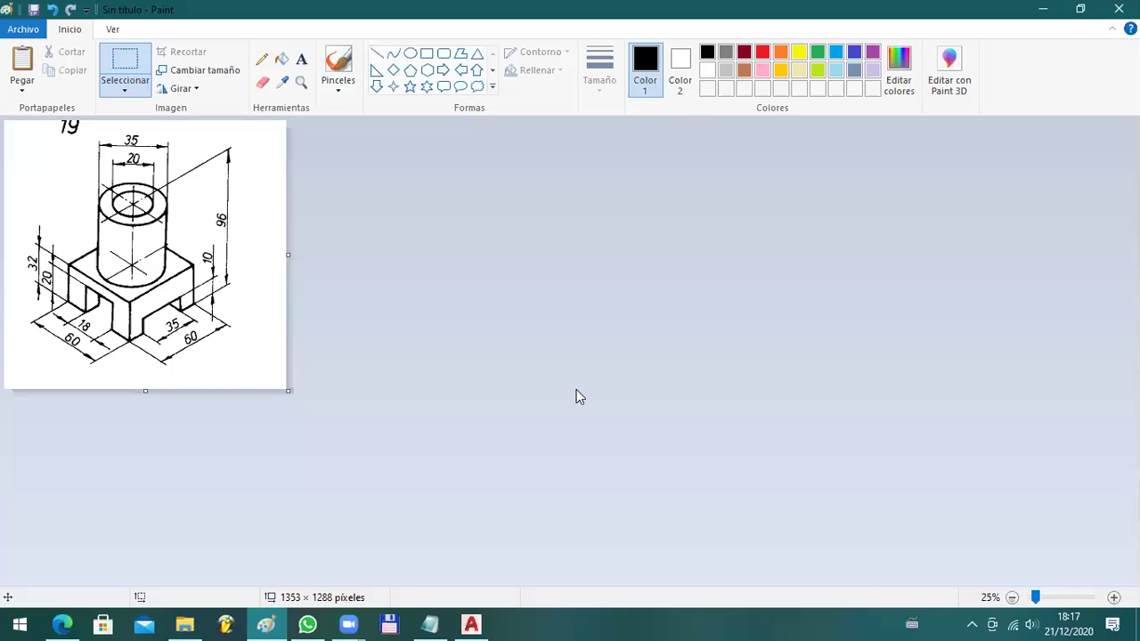
{"action": "key", "text": "alt+Tab"}
{"action": "type", "text": "32"}
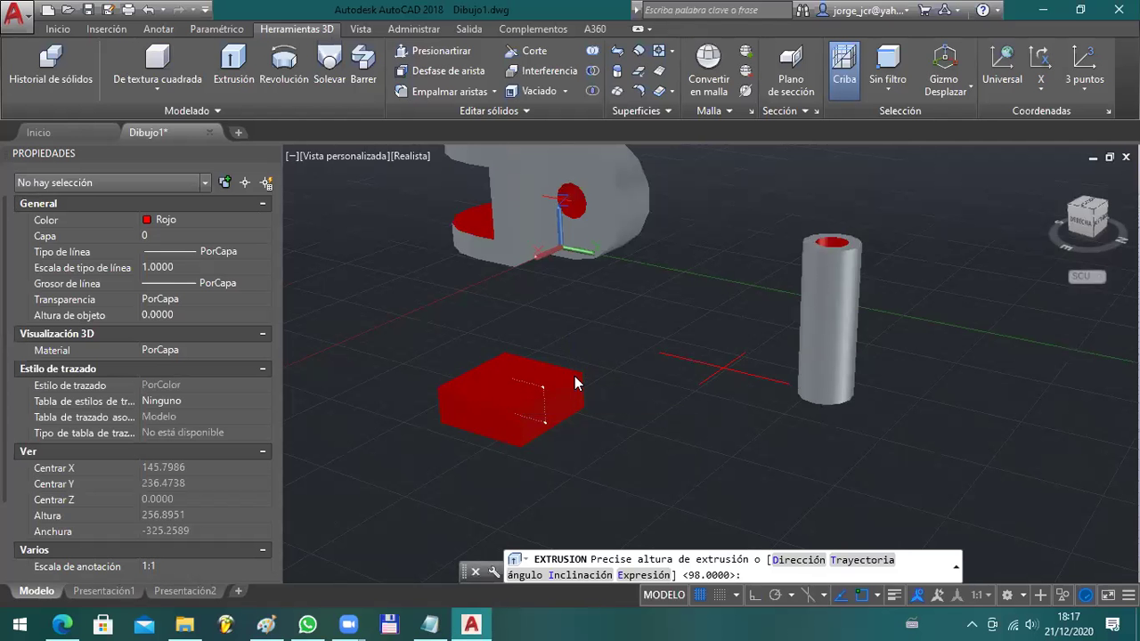
{"action": "key", "text": "Return"}
- Change the colour of the extruded base block to PorCapa
{"action": "left_click", "coordinate": [588, 379]}
{"action": "left_click", "coordinate": [481, 419]}
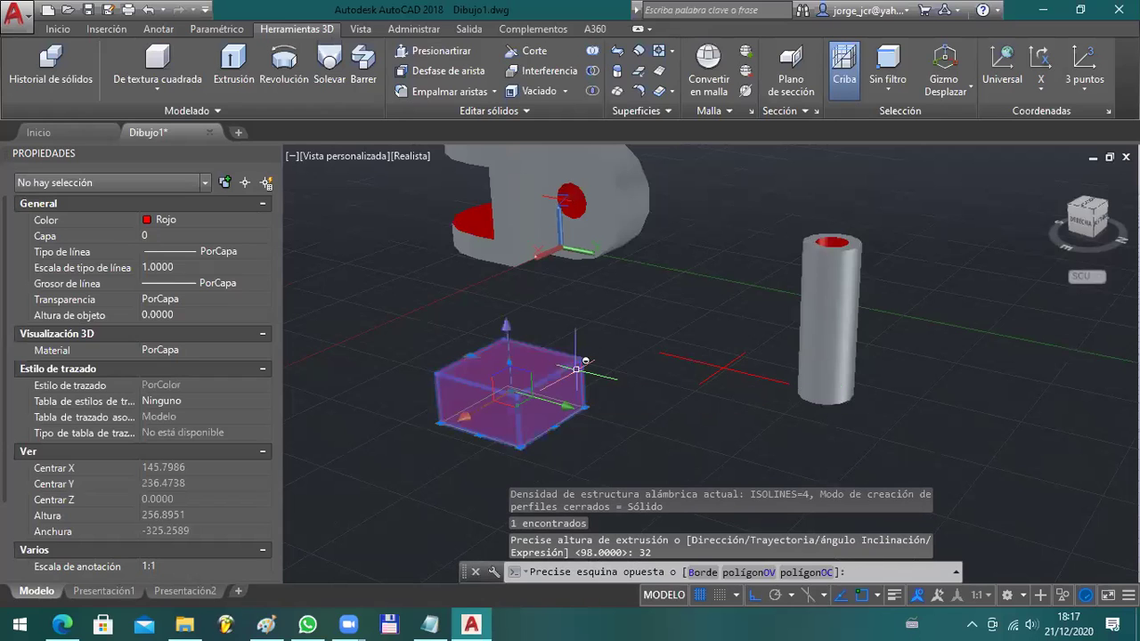
{"action": "left_click", "coordinate": [255, 220]}
{"action": "left_click", "coordinate": [263, 220]}
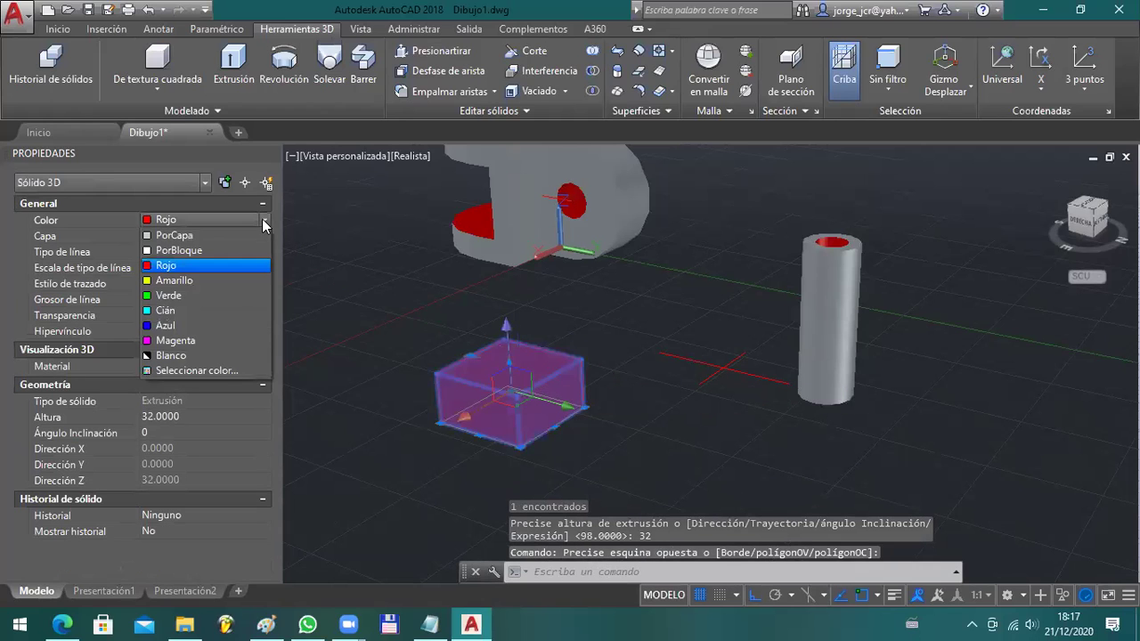
{"action": "left_click", "coordinate": [199, 234]}
{"action": "key", "text": "Escape"}
{"action": "key", "text": "Escape"}
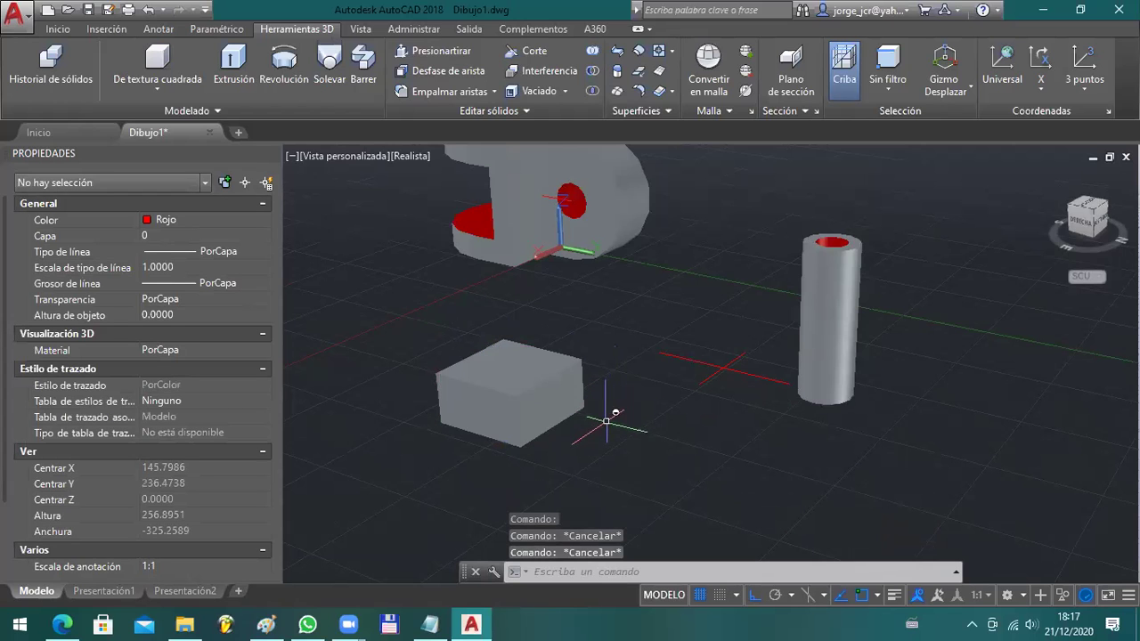
- Draw a line across the block's underside between the midpoints of two opposite edges
{"action": "middle_click_drag", "start_coordinate": [555, 443], "coordinate": [669, 341], "text": "shift"}
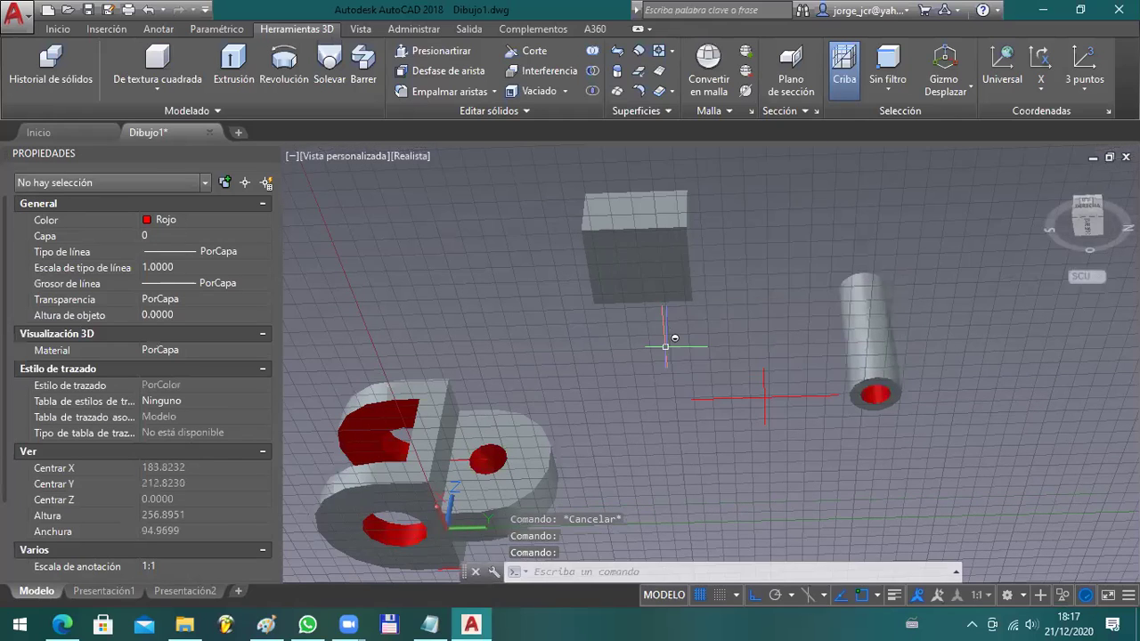
{"action": "type", "text": "l"}
{"action": "key", "text": "Return"}
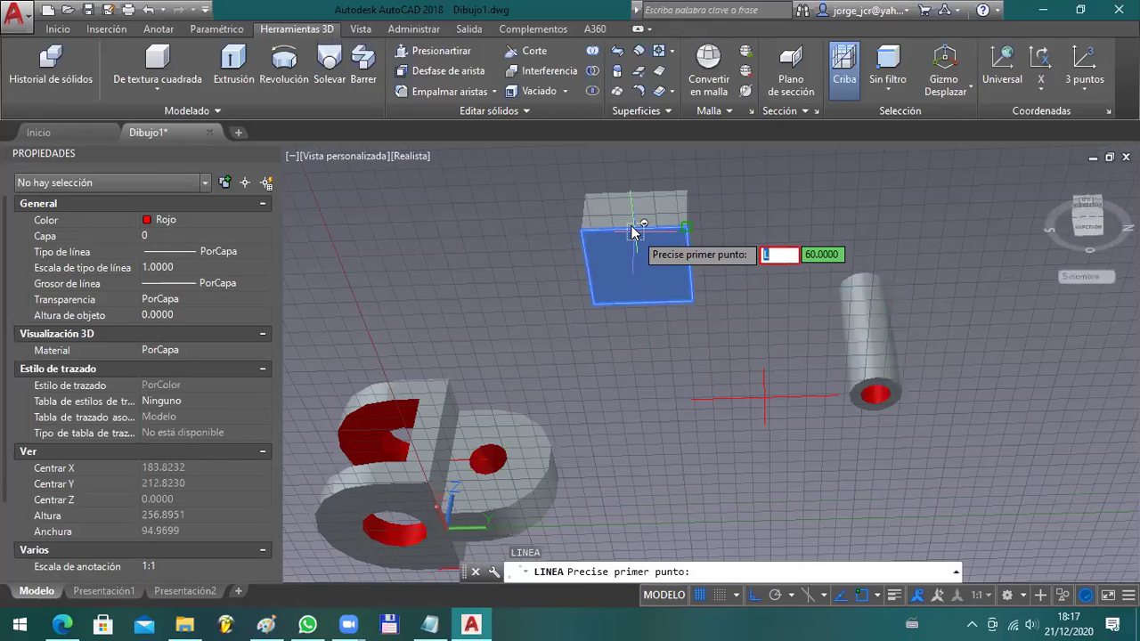
{"action": "type", "text": "MED"}
{"action": "key", "text": "Return"}
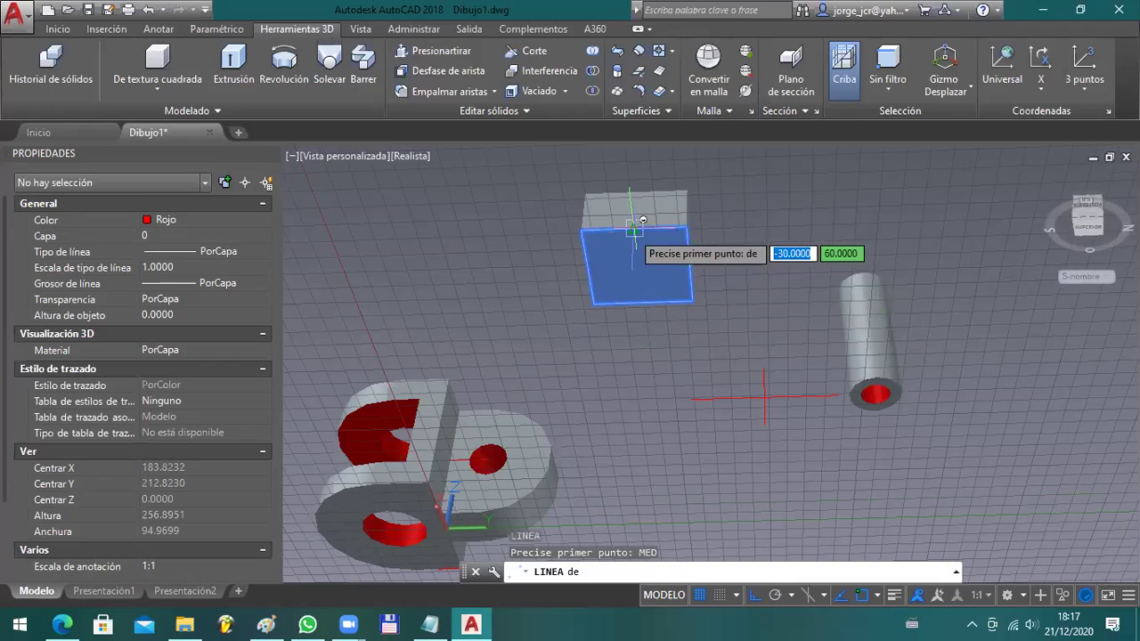
{"action": "left_click", "coordinate": [628, 254]}
{"action": "type", "text": "MED"}
{"action": "key", "text": "Return"}
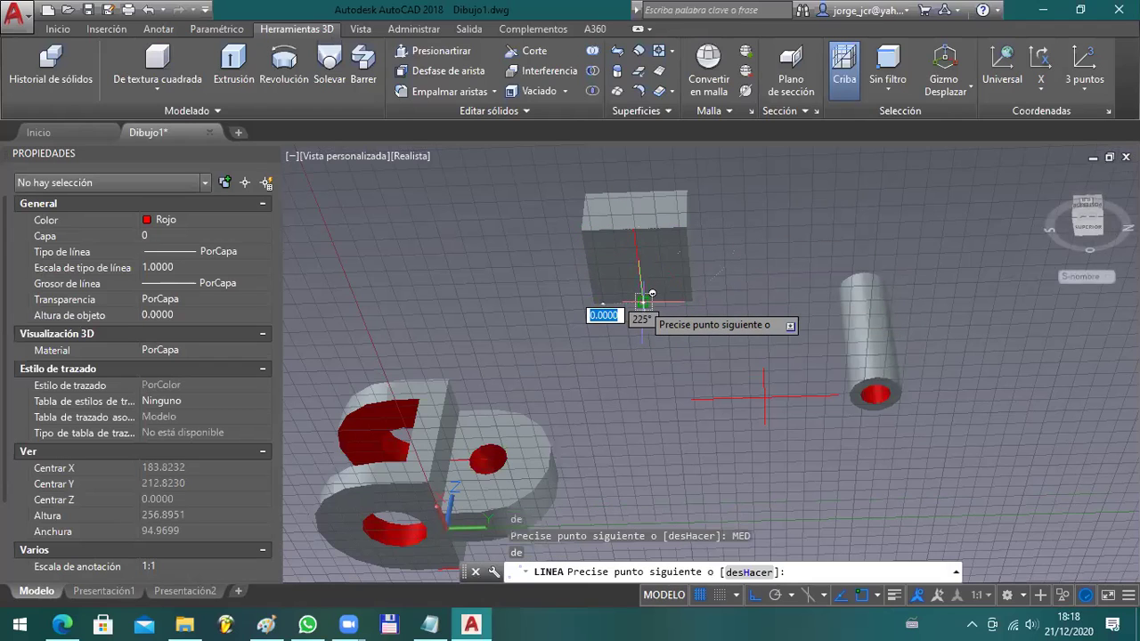
{"action": "key", "text": "Escape"}
{"action": "key", "text": "Escape"}
- Move the block and its guide line from the line's midpoint to the bottom centre of the hollow cylinder
{"action": "left_click", "coordinate": [561, 187]}
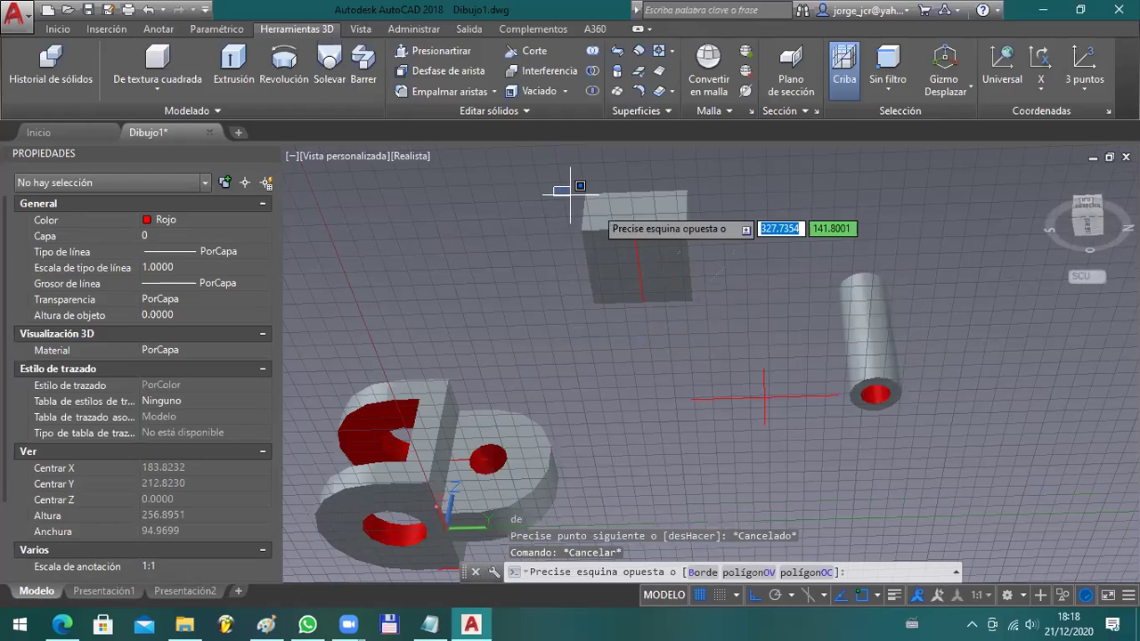
{"action": "left_click", "coordinate": [802, 381]}
{"action": "type", "text": "D"}
{"action": "key", "text": "Return"}
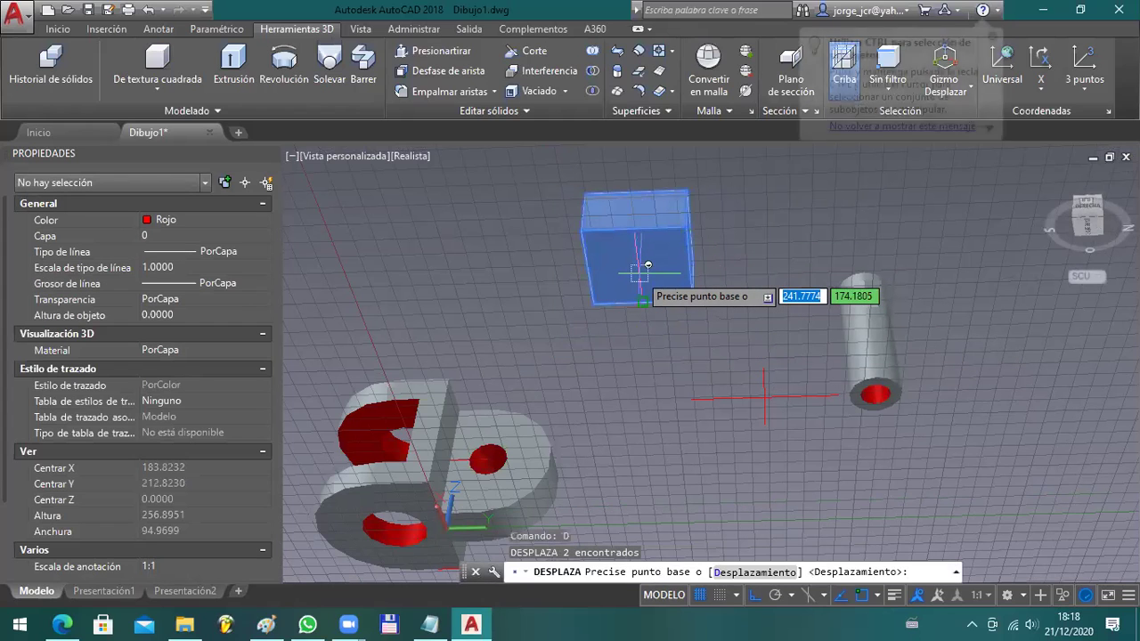
{"action": "type", "text": "MED"}
{"action": "key", "text": "Return"}
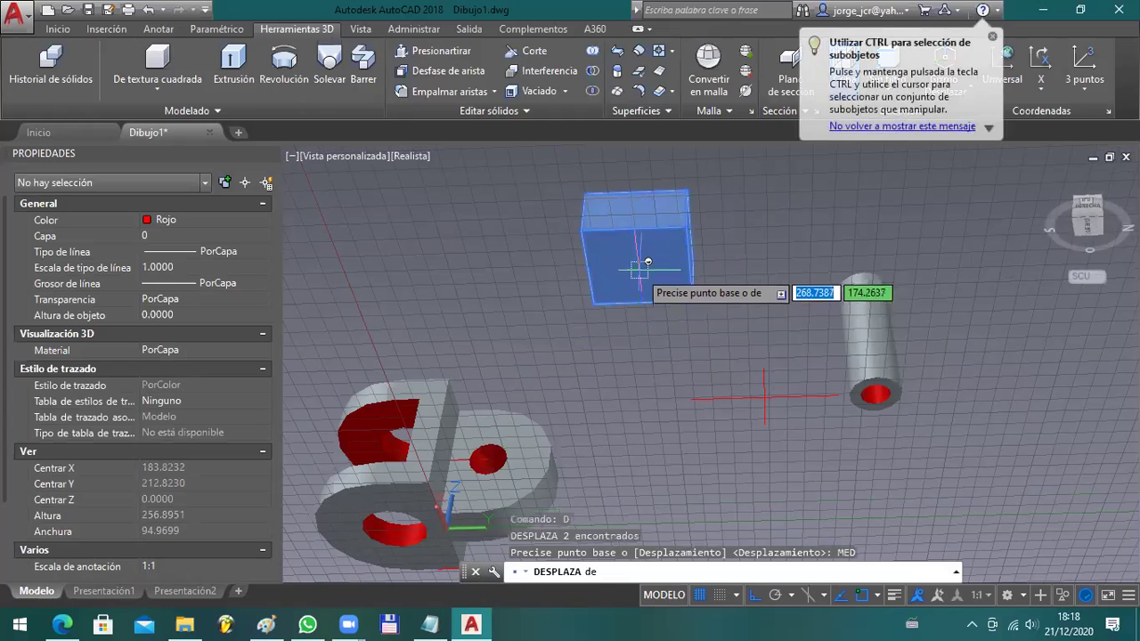
{"action": "left_click", "coordinate": [648, 258]}
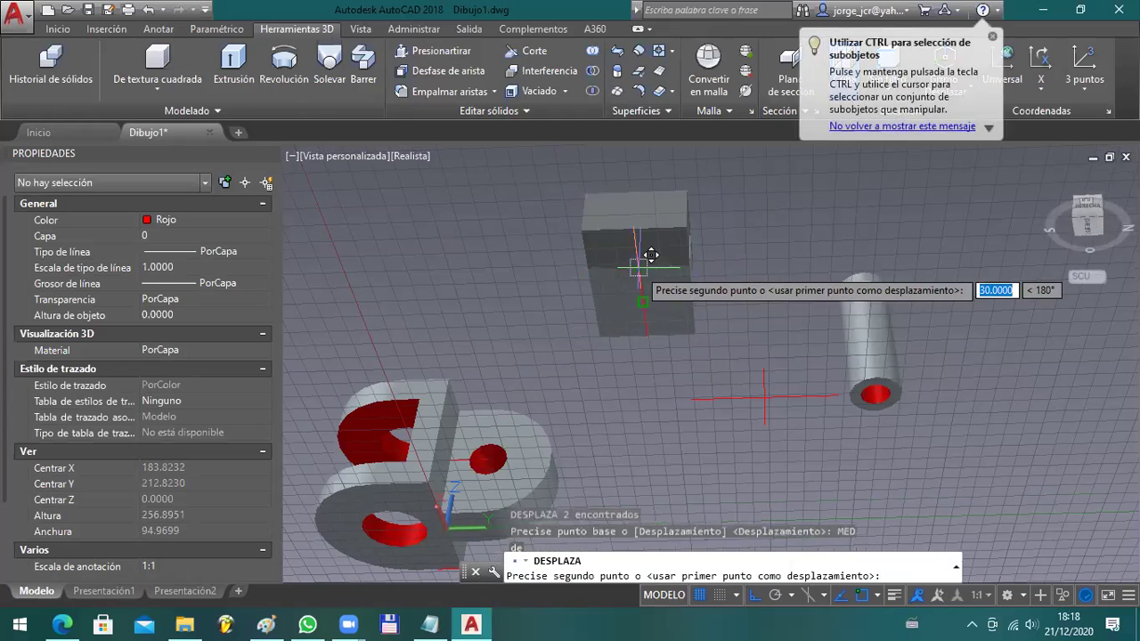
{"action": "left_click", "coordinate": [888, 381]}
{"action": "middle_click_drag", "start_coordinate": [880, 405], "coordinate": [809, 483], "text": "shift"}
{"action": "left_click", "coordinate": [819, 482]}
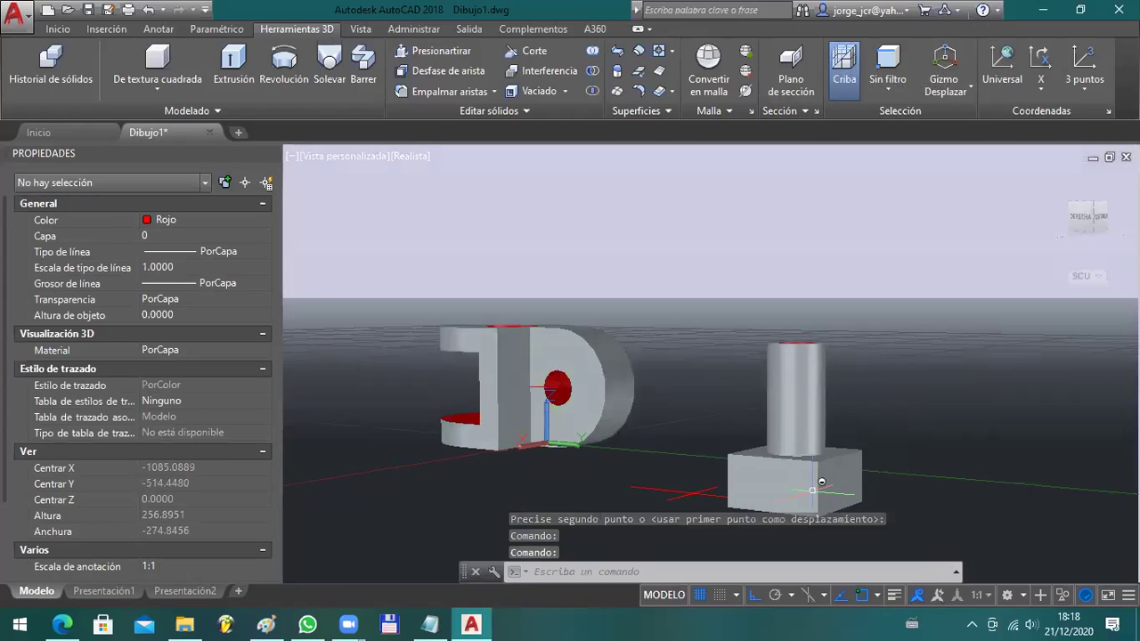
- Check the slot dimensions in the reference drawing and draw a 35 by 60 rectangle beside the part
{"action": "key", "text": "alt+Tab"}
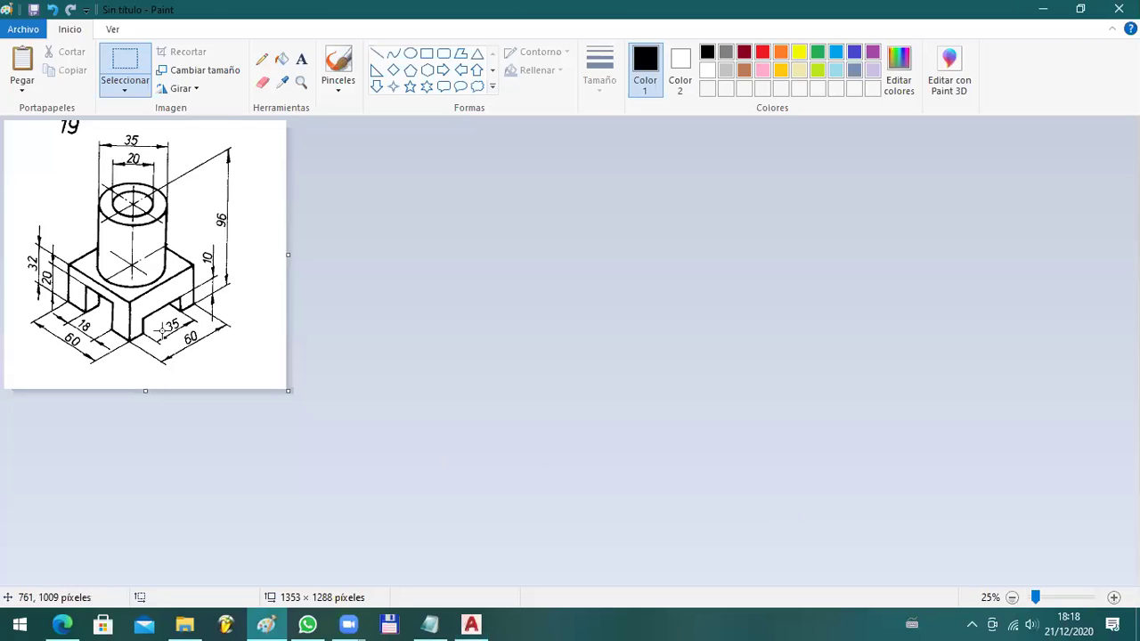
{"action": "key", "text": "alt+Tab"}
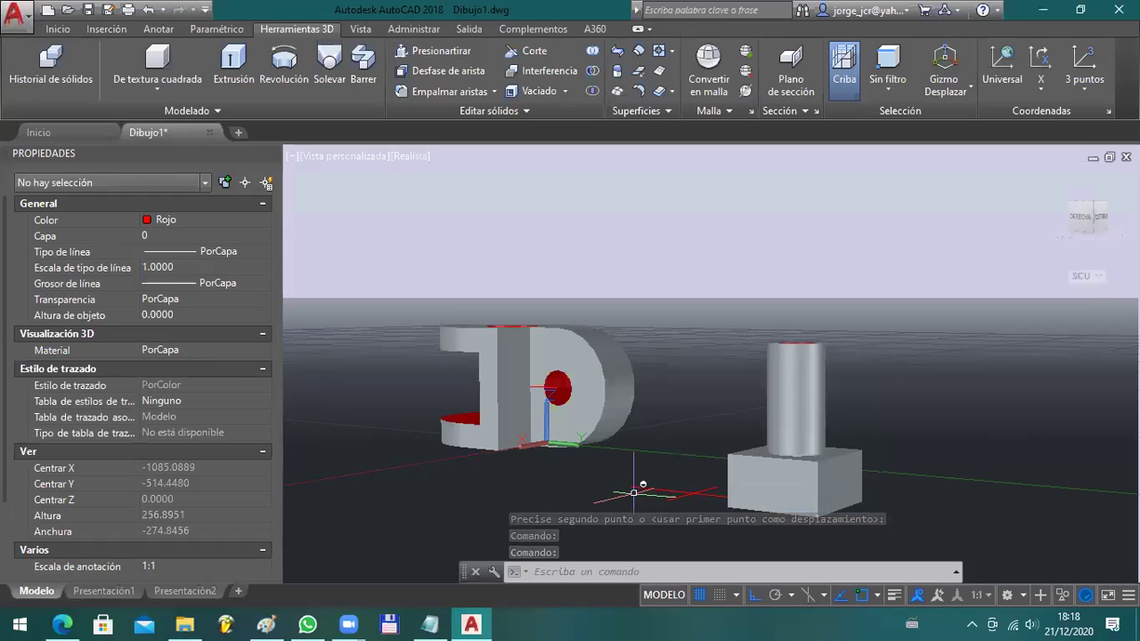
{"action": "type", "text": "RE"}
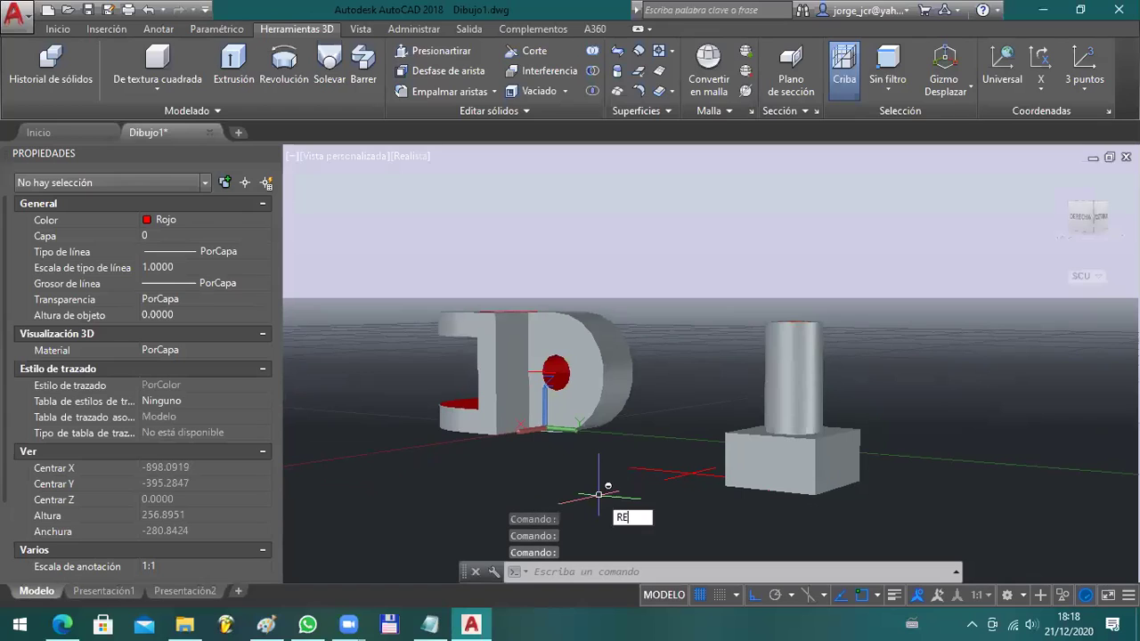
{"action": "type", "text": "C"}
{"action": "key", "text": "Return"}
{"action": "left_click", "coordinate": [571, 503]}
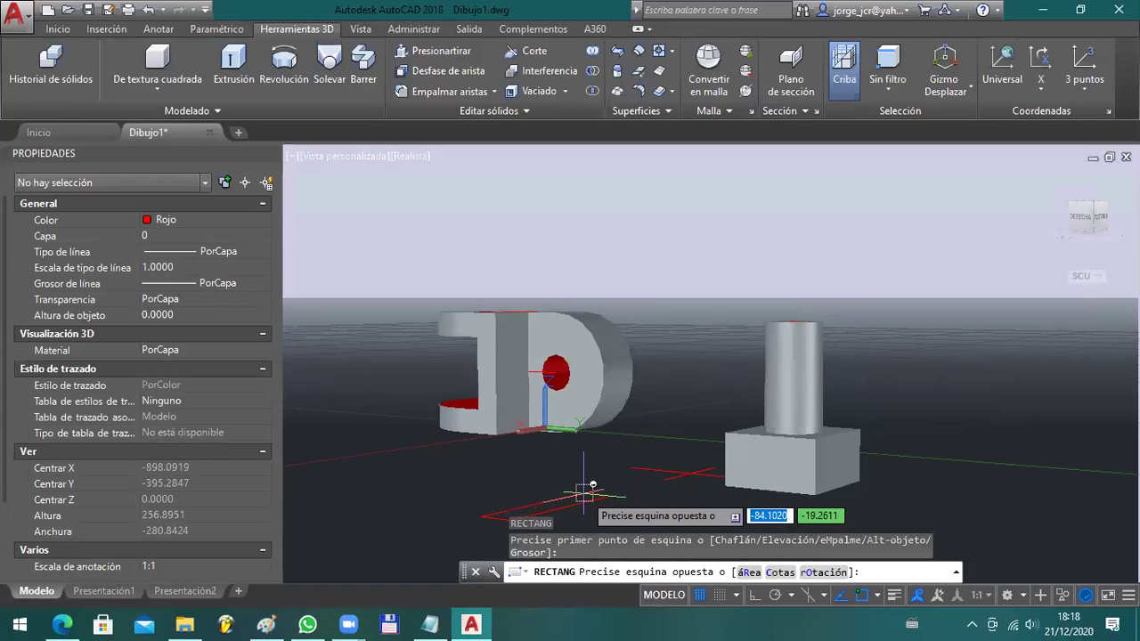
{"action": "type", "text": "35"}
{"action": "key", "text": "Tab"}
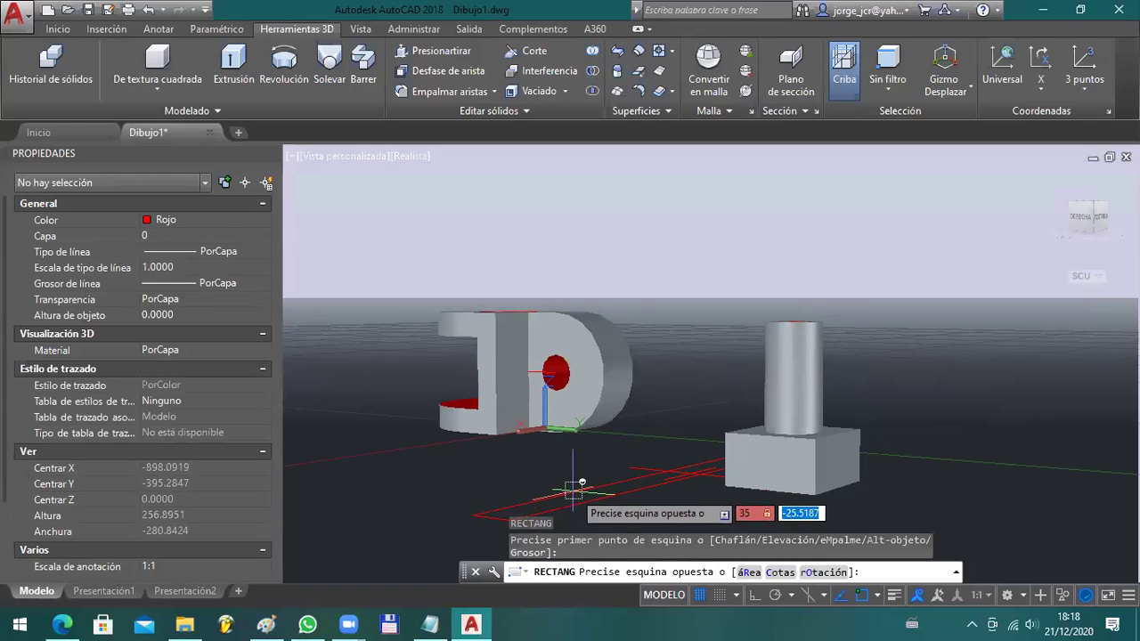
{"action": "key", "text": "Return"}
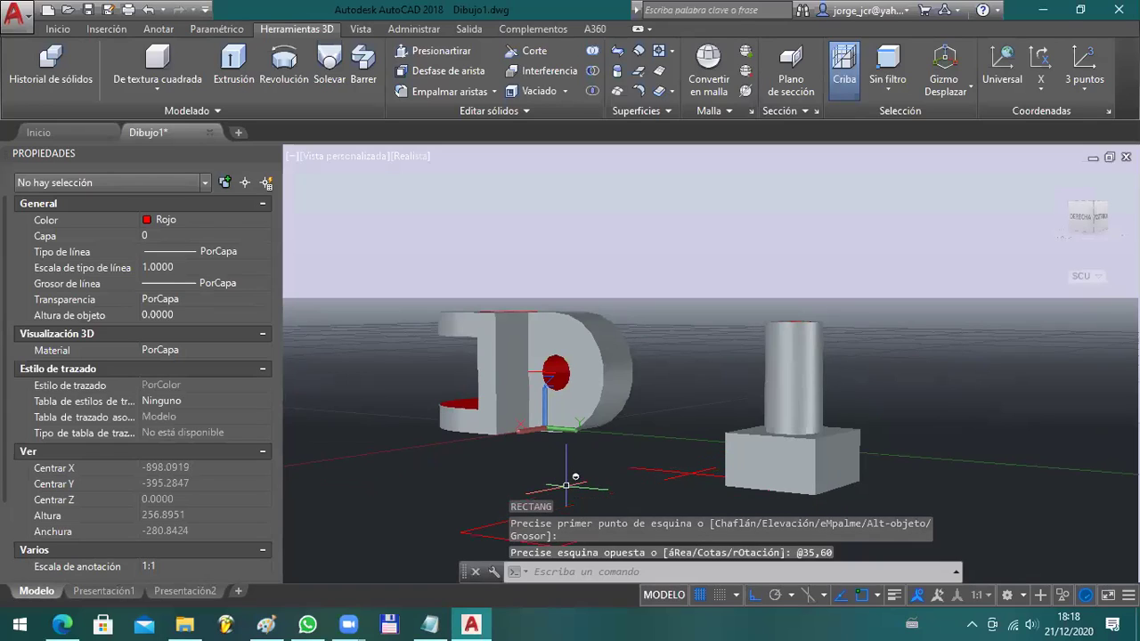
- Extrude the 35 by 60 rectangle to a height of 10
{"action": "mouse_move", "coordinate": [591, 489]}
{"action": "middle_mouse_down", "text": "shift"}
{"action": "mouse_move", "coordinate": [589, 437]}
{"action": "mouse_move", "coordinate": [588, 455]}
{"action": "middle_mouse_up", "text": "shift"}
{"action": "left_click", "coordinate": [240, 83]}
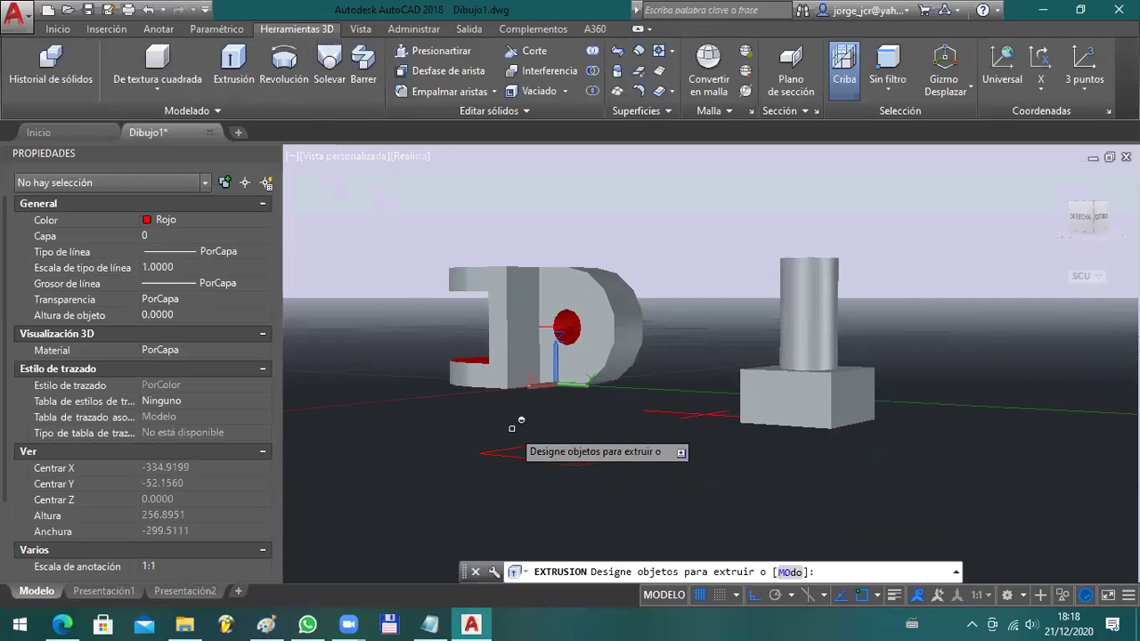
{"action": "left_click", "coordinate": [534, 461]}
{"action": "key", "text": "Return"}
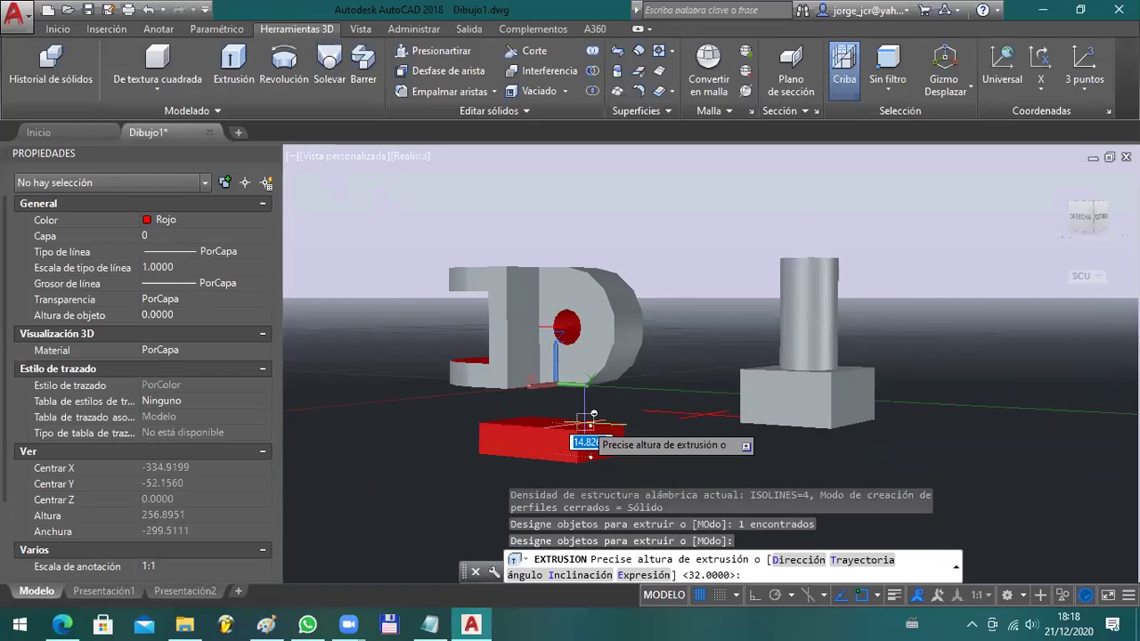
{"action": "type", "text": "10"}
{"action": "key", "text": "Return"}
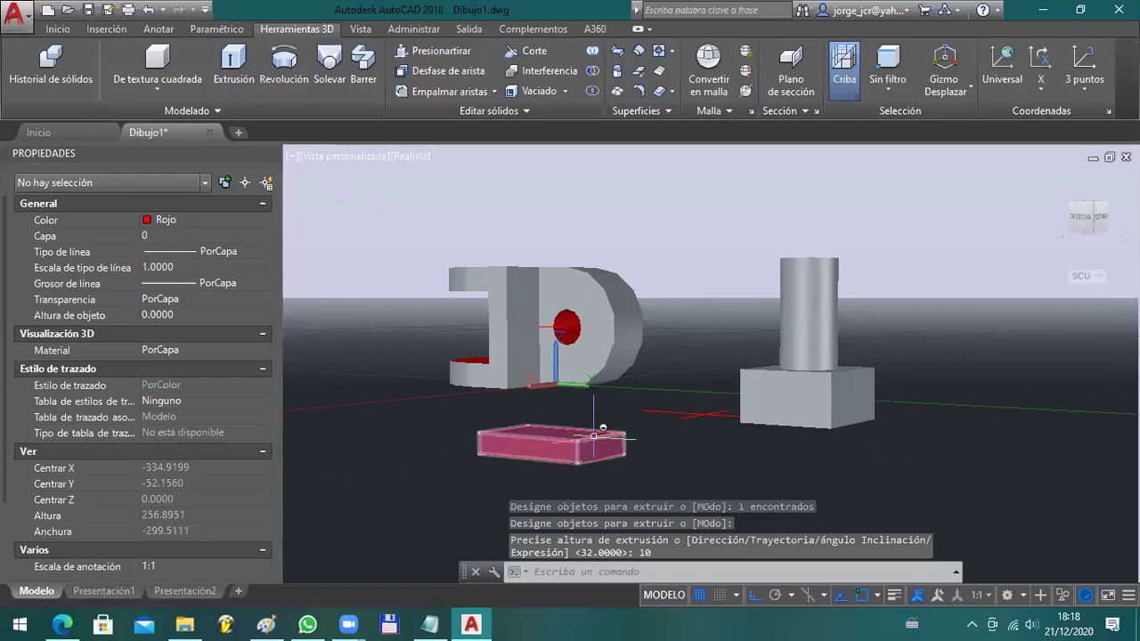
{"action": "type", "text": "d"}
{"action": "key", "text": "Return"}
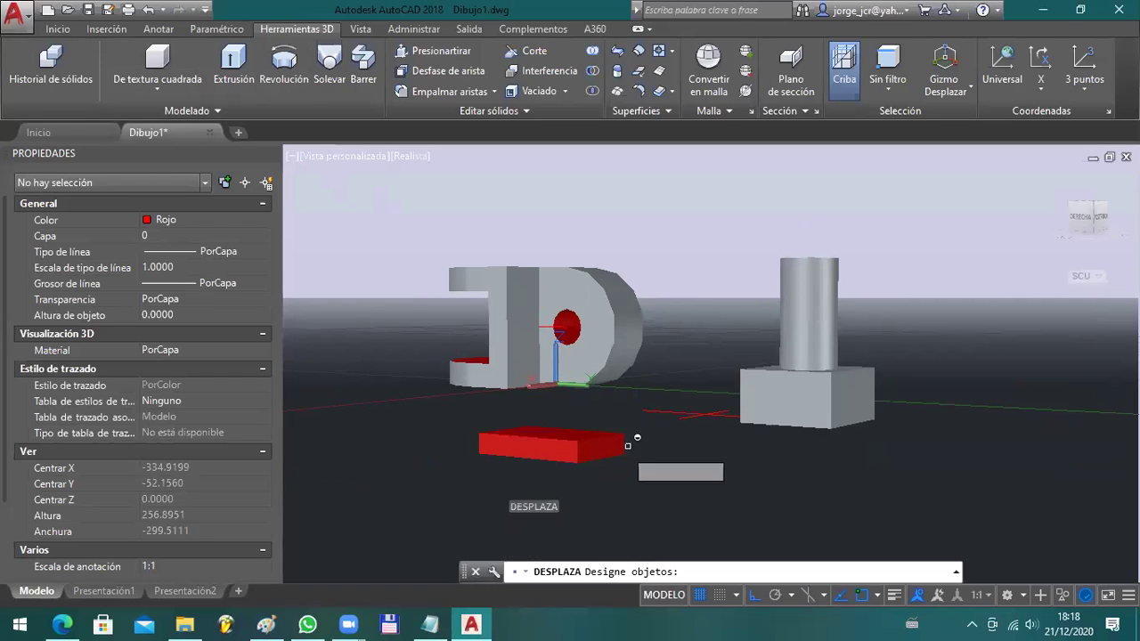
{"action": "type", "text": "MED"}
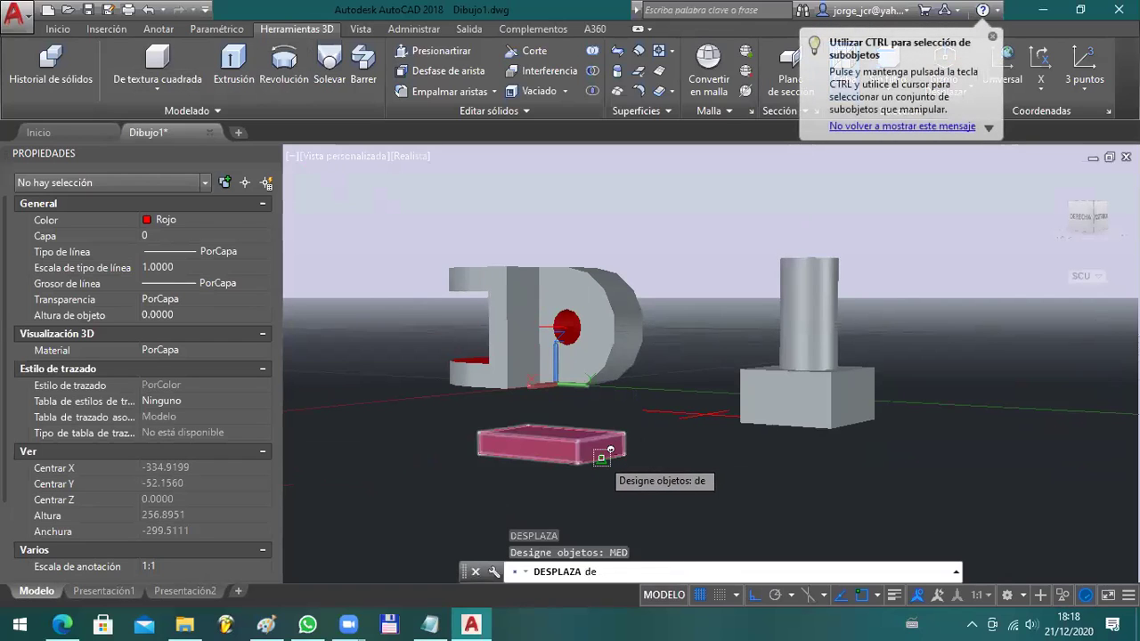
{"action": "key", "text": "Return"}
{"action": "key", "text": "Escape"}
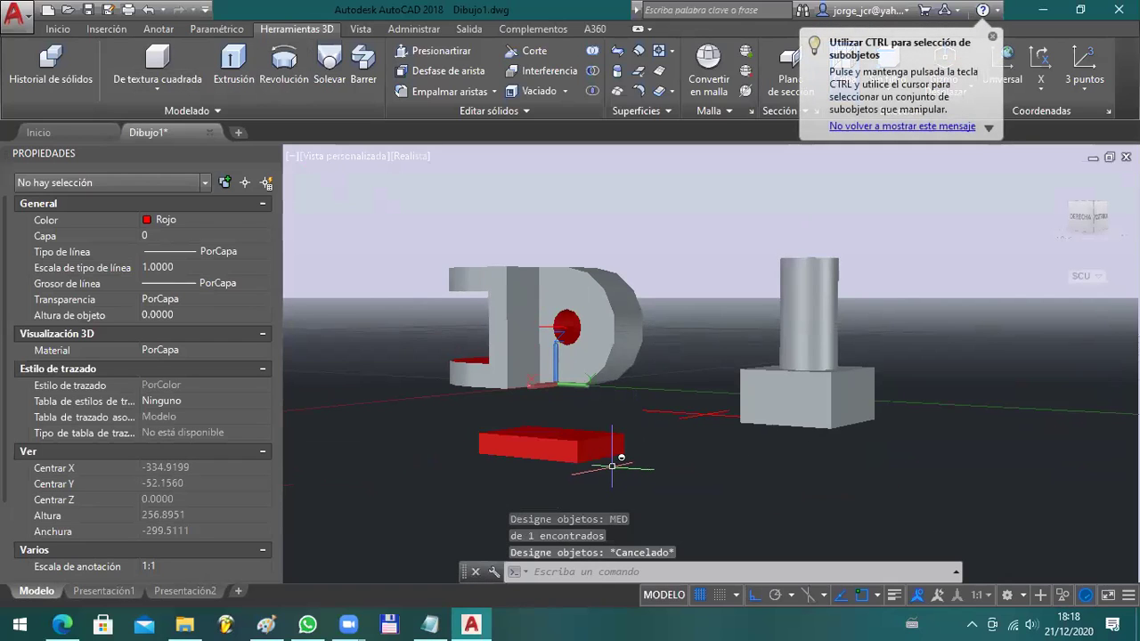
- Move the 35 by 60 slot block from the midpoint of its 35-long bottom edge to the midpoint of the square base's bottom edge
{"action": "type", "text": "d"}
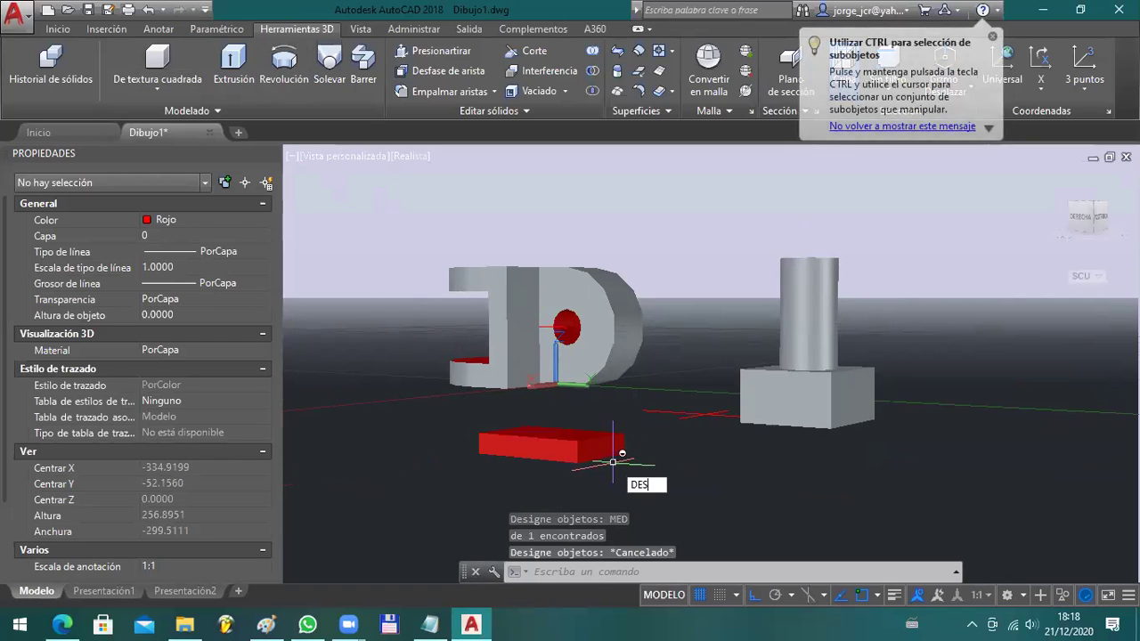
{"action": "key", "text": "Return"}
{"action": "left_click", "coordinate": [609, 457]}
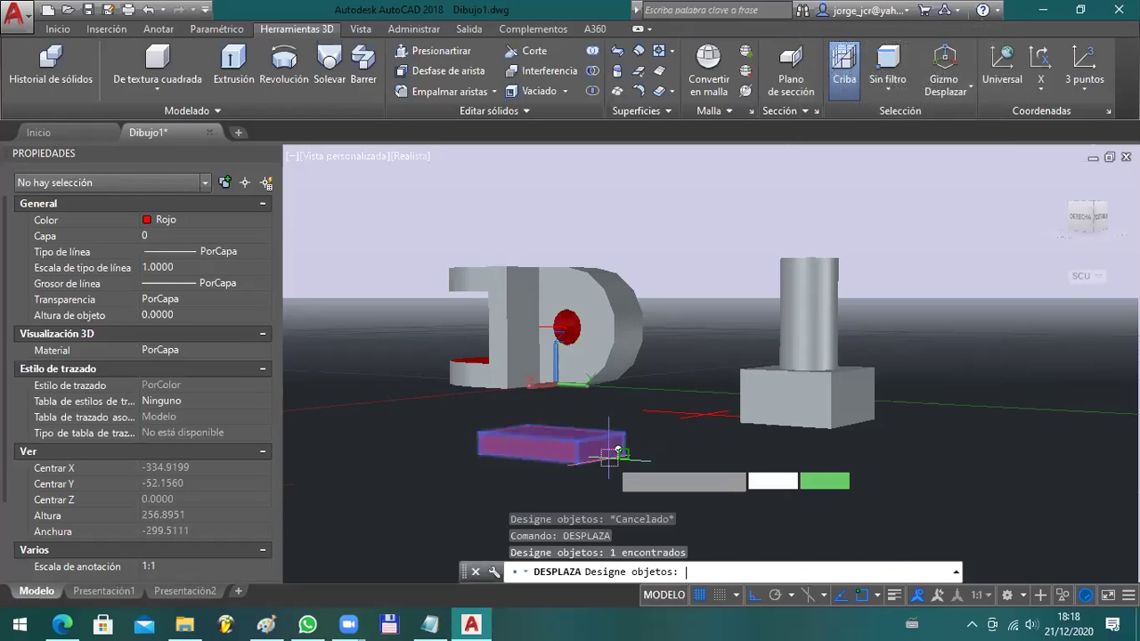
{"action": "key", "text": "Return"}
{"action": "type", "text": "MED"}
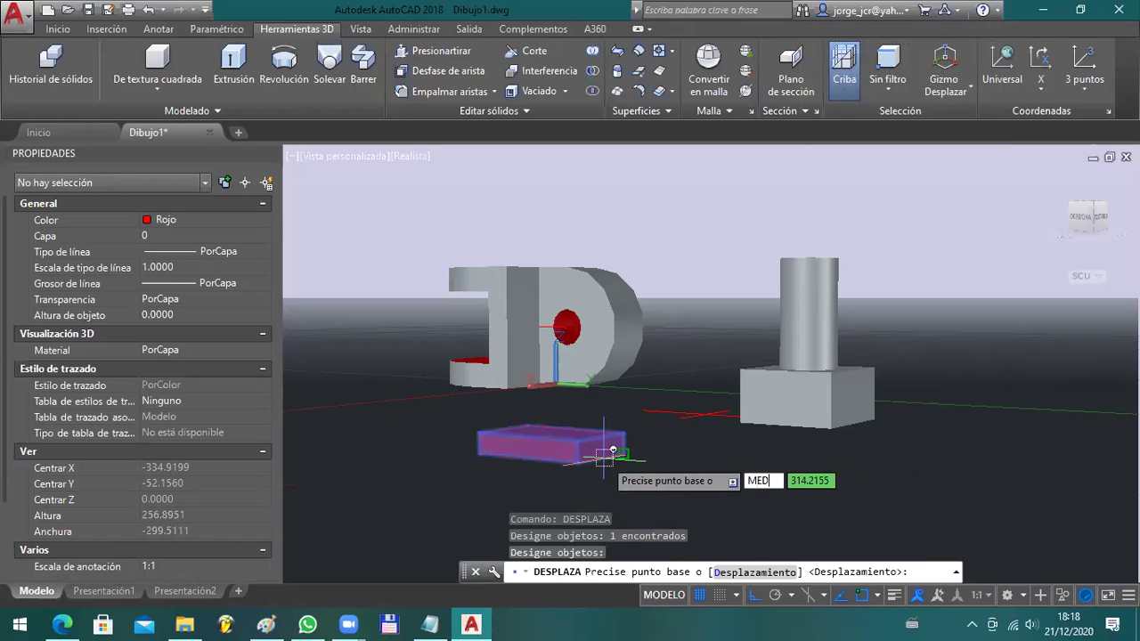
{"action": "key", "text": "Return"}
{"action": "left_click", "coordinate": [604, 456]}
{"action": "type", "text": "MED"}
{"action": "key", "text": "Return"}
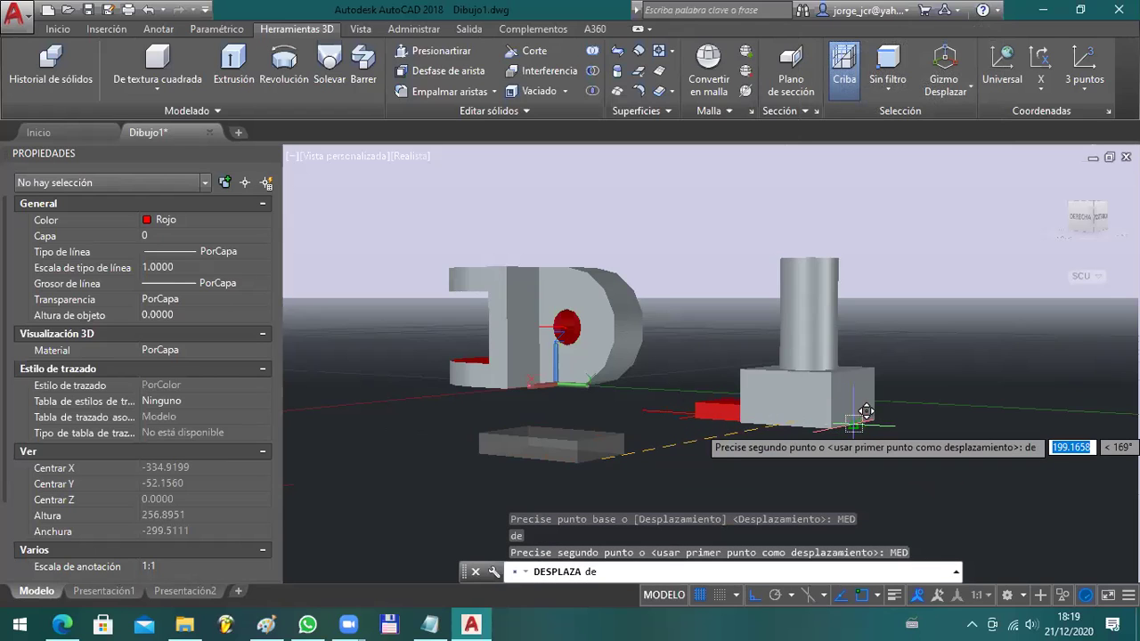
{"action": "key", "text": "Escape"}
{"action": "key", "text": "Escape"}
{"action": "middle_click_drag", "start_coordinate": [864, 445], "coordinate": [809, 473], "text": "shift"}
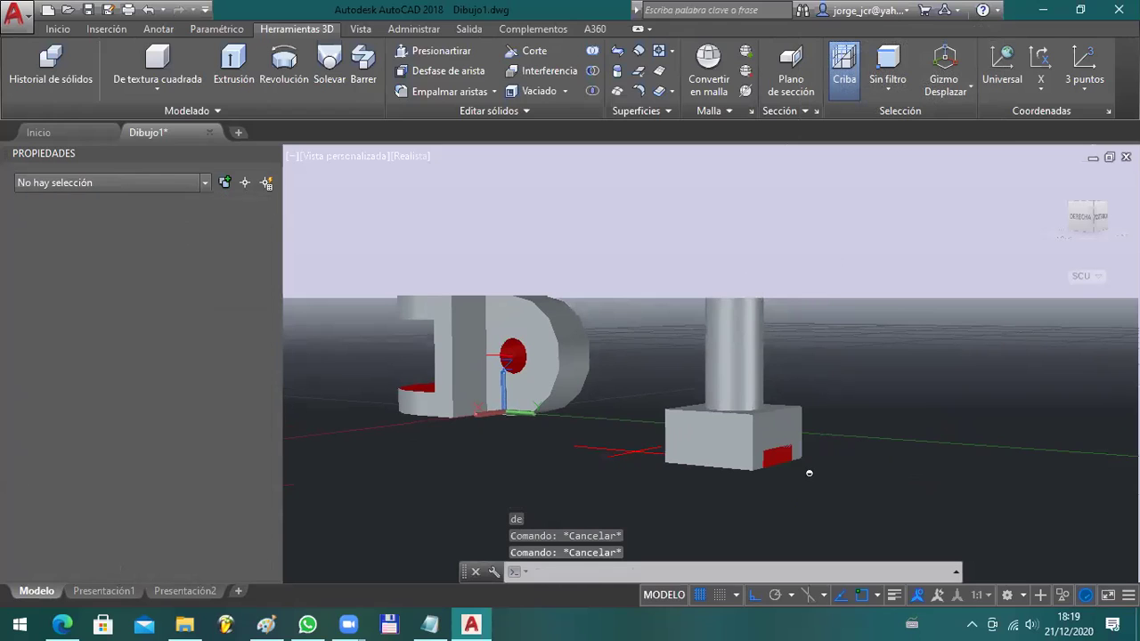
- Try to subtract the 35-wide slot block from the square base alone
{"action": "left_click", "coordinate": [592, 70]}
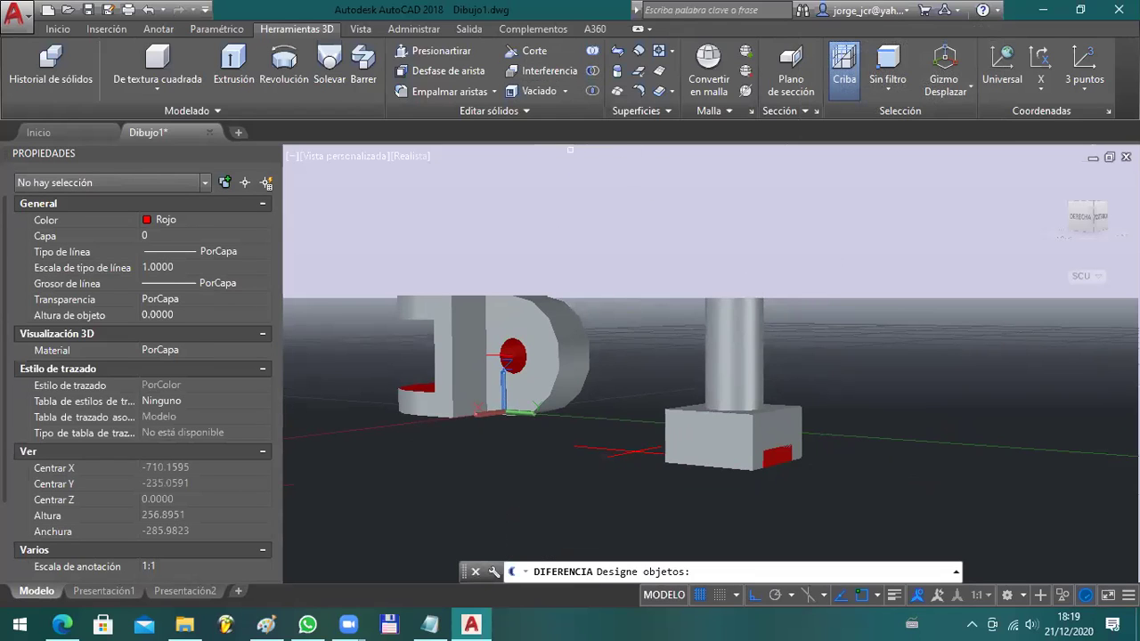
{"action": "left_click", "coordinate": [793, 412]}
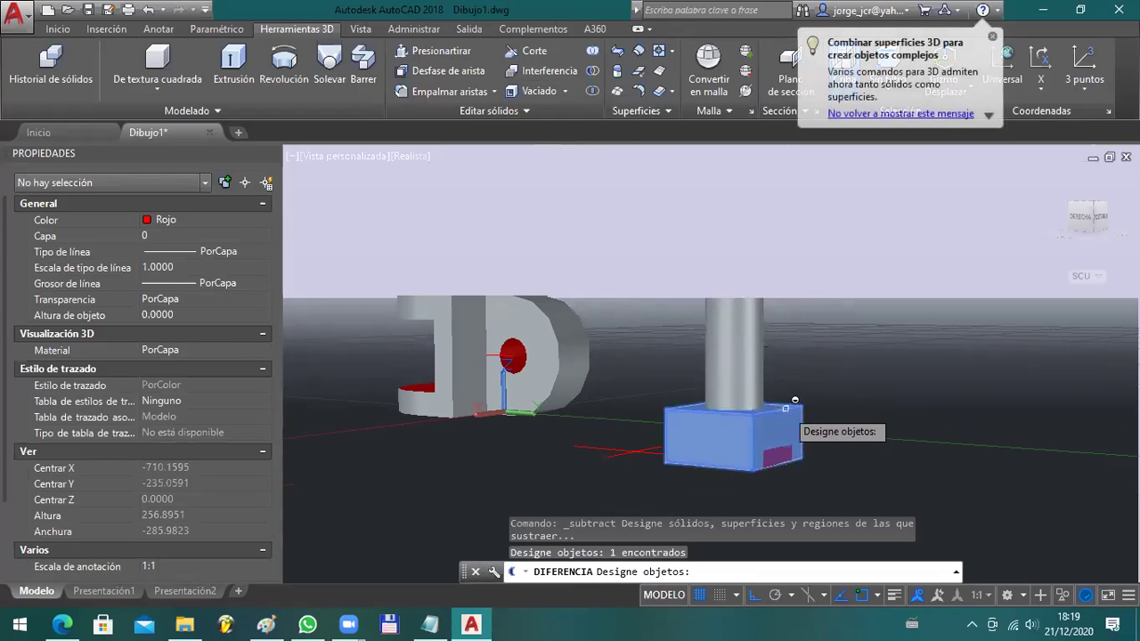
{"action": "left_click", "coordinate": [789, 456]}
{"action": "key", "text": "Return"}
{"action": "middle_click_drag", "start_coordinate": [805, 471], "coordinate": [737, 489], "text": "shift"}
{"action": "key", "text": "Escape"}
- Undo the subtraction of the slot block from the base
{"action": "key", "text": "ctrl+z"}
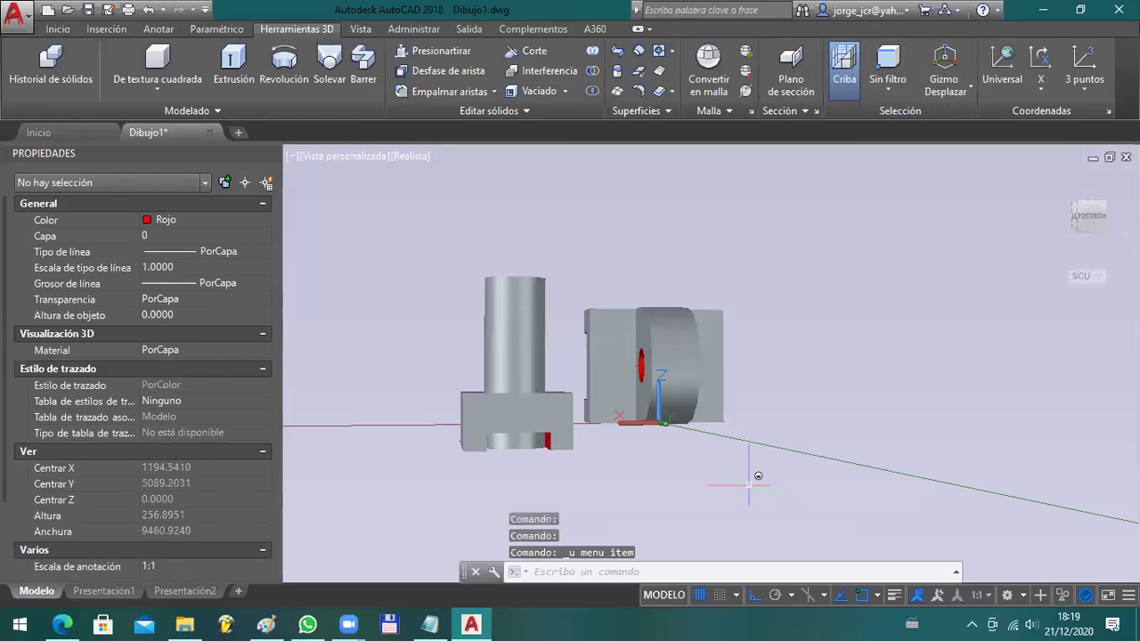
{"action": "key", "text": "ctrl+z"}
{"action": "key", "text": "ctrl+z"}
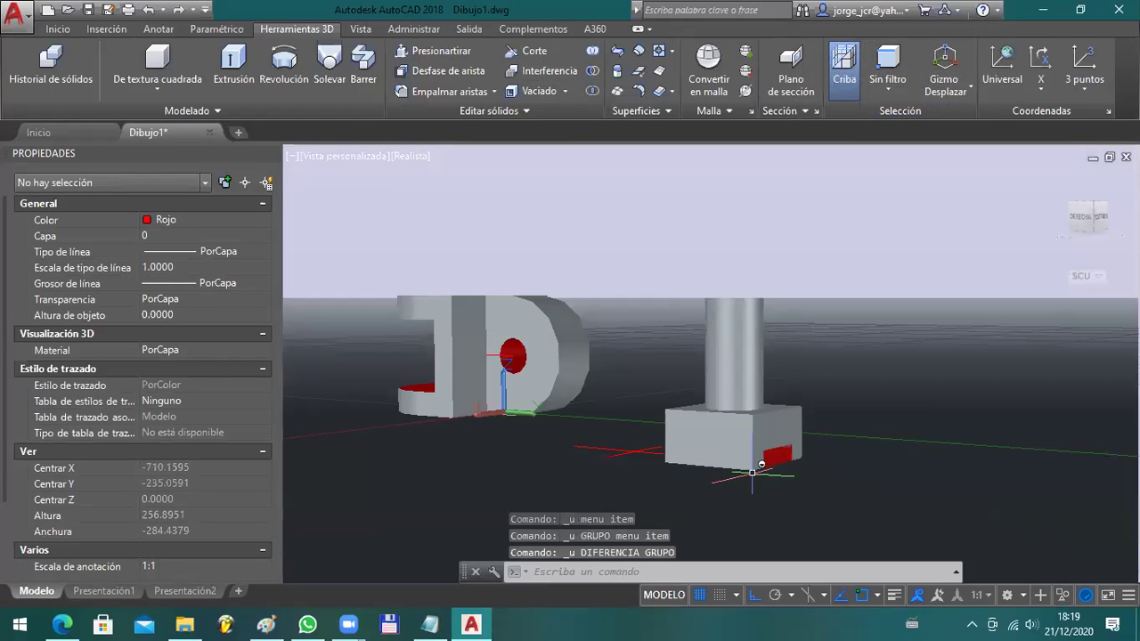
{"action": "left_click", "coordinate": [765, 423]}
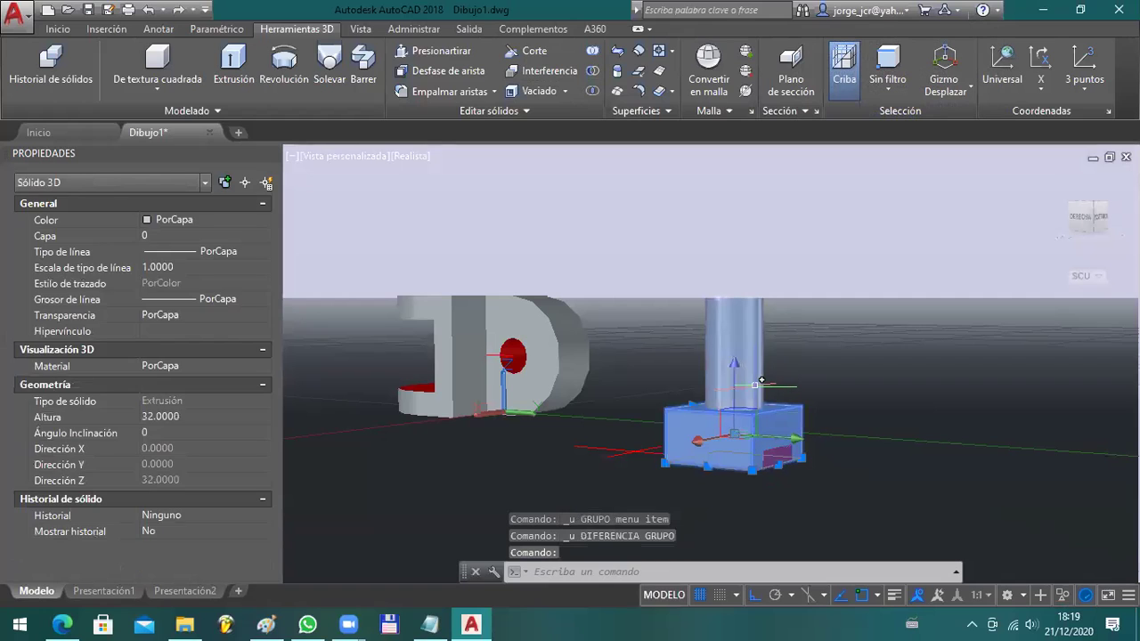
{"action": "left_click", "coordinate": [734, 347]}
{"action": "left_click", "coordinate": [592, 73]}
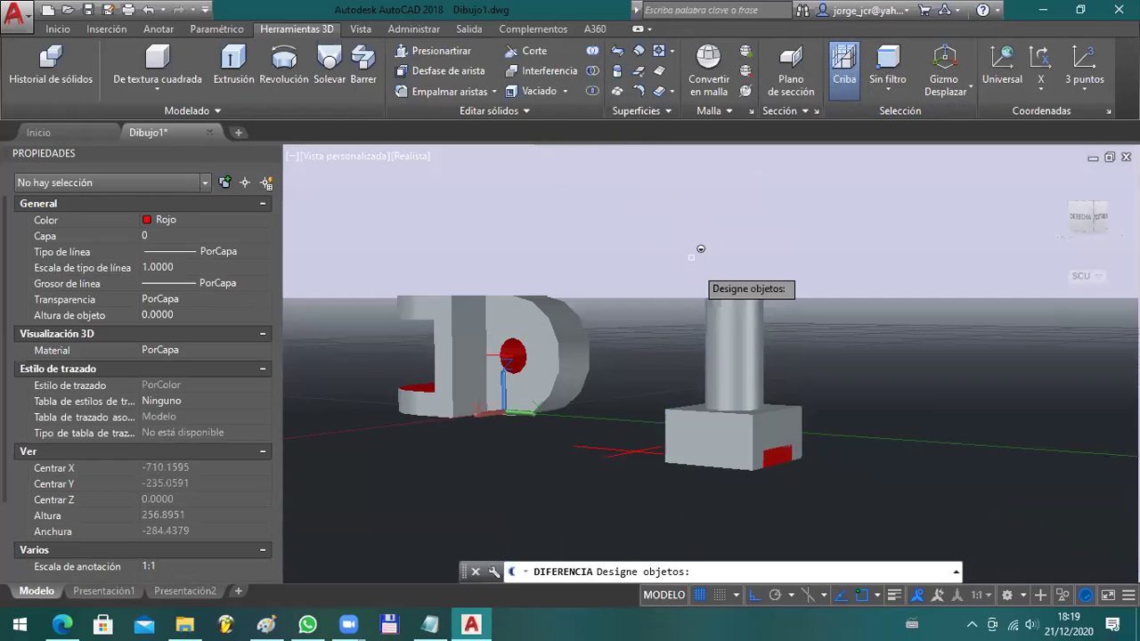
{"action": "left_click", "coordinate": [784, 456]}
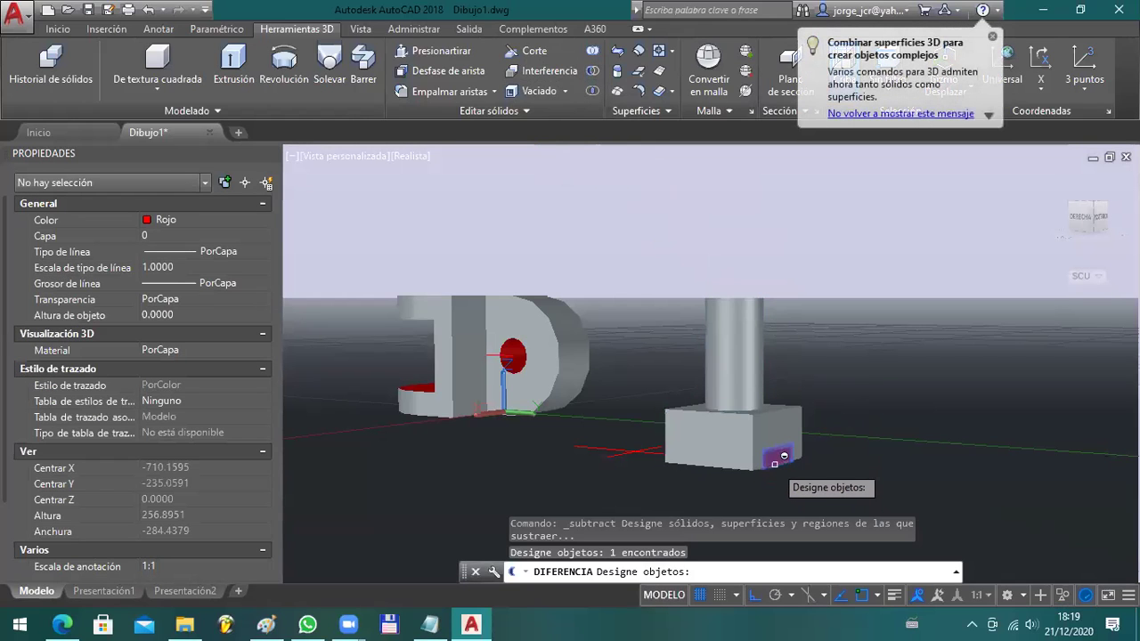
{"action": "key", "text": "Return"}
{"action": "left_click", "coordinate": [783, 454]}
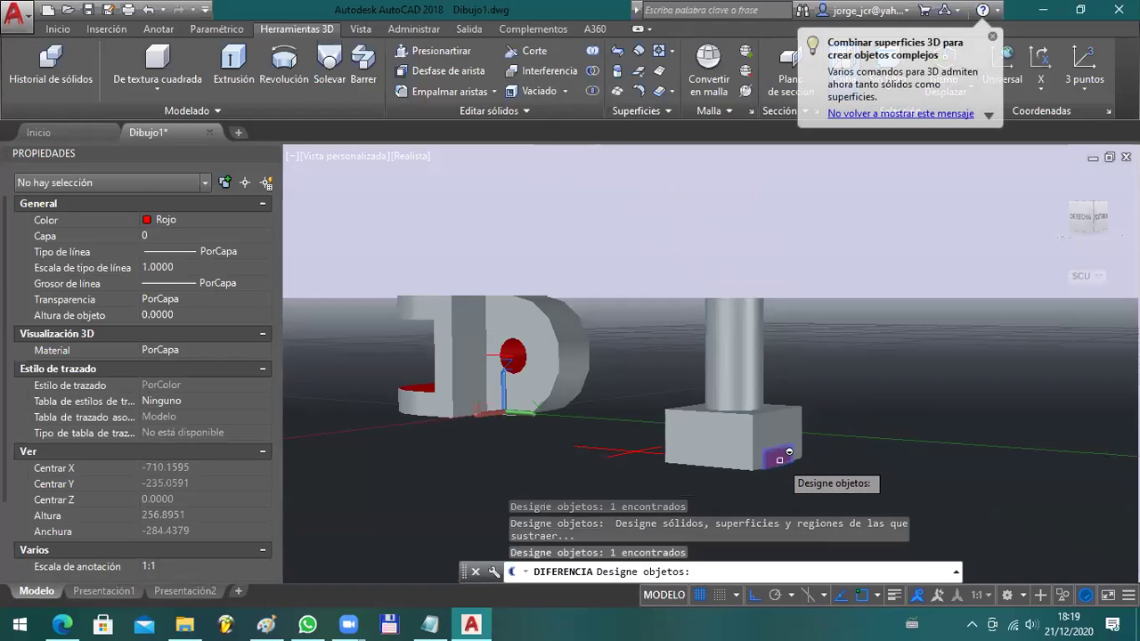
{"action": "key", "text": "Return"}
- Subtract the 35-wide slot block from both the cylinder and the square base together
{"action": "key", "text": "Return"}
{"action": "left_click", "coordinate": [757, 401]}
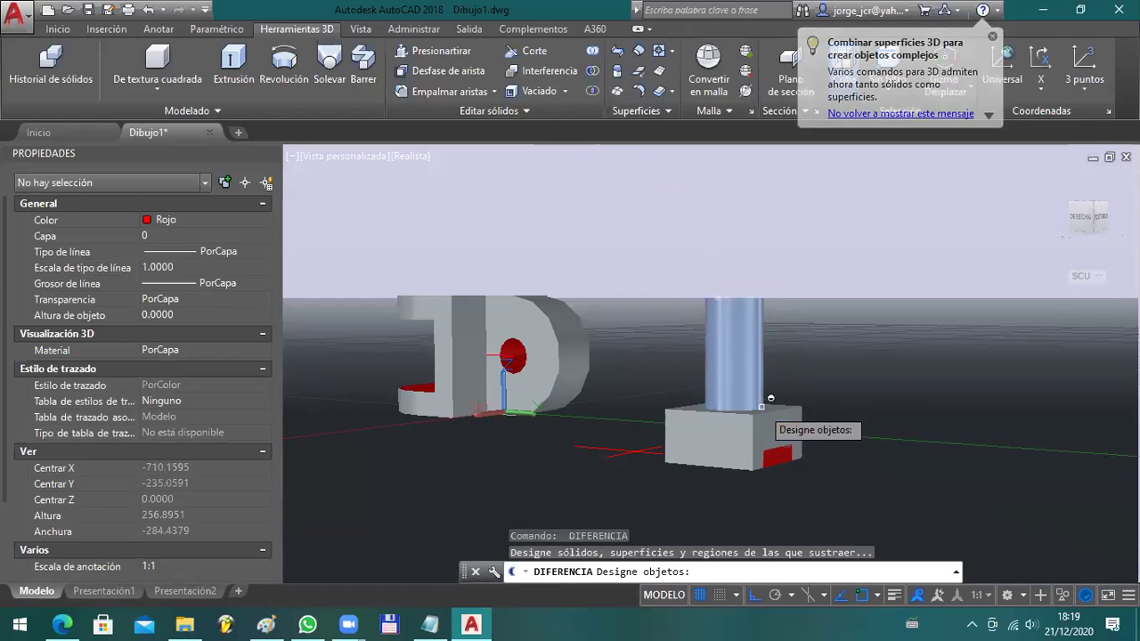
{"action": "left_click", "coordinate": [759, 419]}
{"action": "key", "text": "Return"}
{"action": "left_click", "coordinate": [783, 460]}
{"action": "key", "text": "Return"}
{"action": "mouse_move", "coordinate": [804, 478]}
{"action": "middle_mouse_down", "text": "shift"}
{"action": "mouse_move", "coordinate": [682, 458]}
{"action": "mouse_move", "coordinate": [755, 475]}
{"action": "mouse_move", "coordinate": [840, 466]}
{"action": "mouse_move", "coordinate": [840, 484]}
{"action": "middle_mouse_up", "text": "shift"}
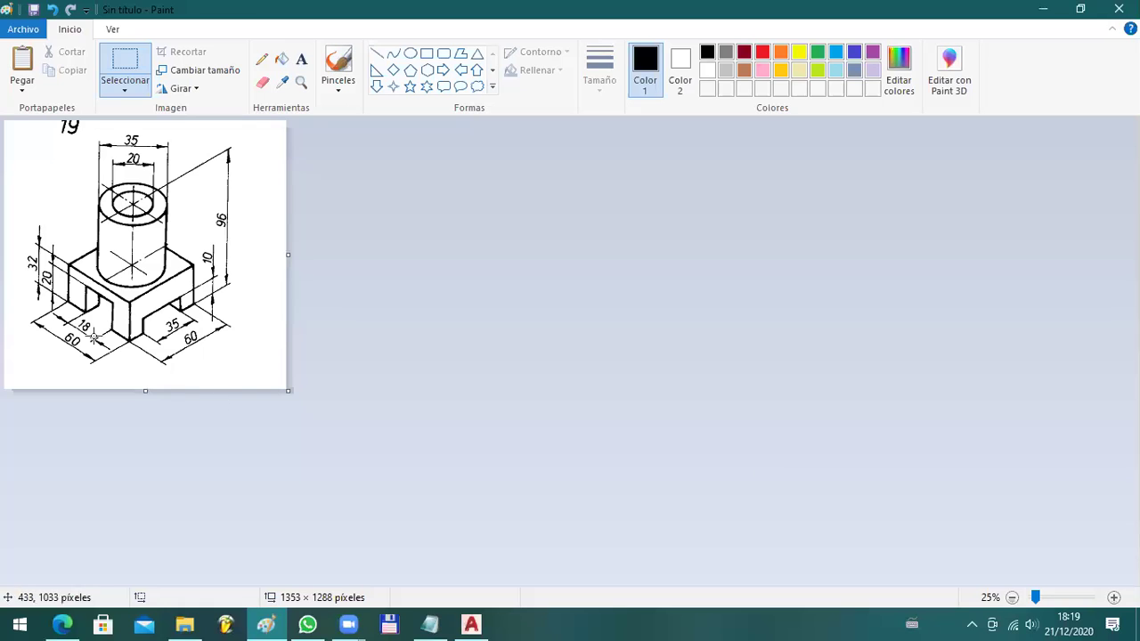
- Check the second slot's dimensions in the reference drawing and draw an 18 by 60 rectangle beside the part
{"action": "key", "text": "alt+Tab"}
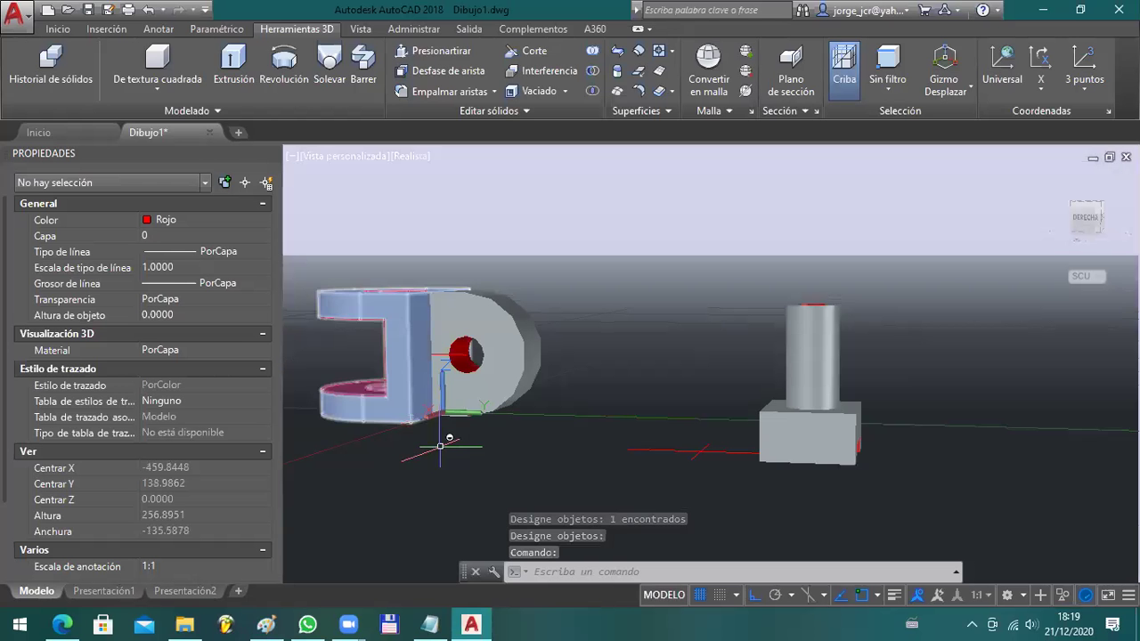
{"action": "type", "text": "REC"}
{"action": "key", "text": "Return"}
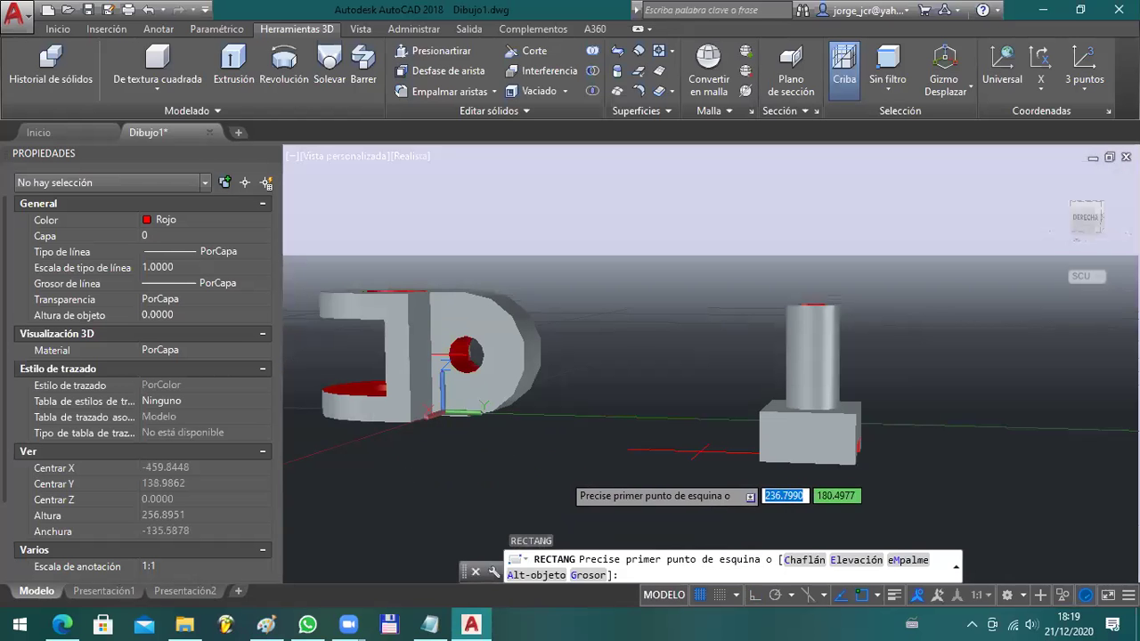
{"action": "left_click", "coordinate": [570, 470]}
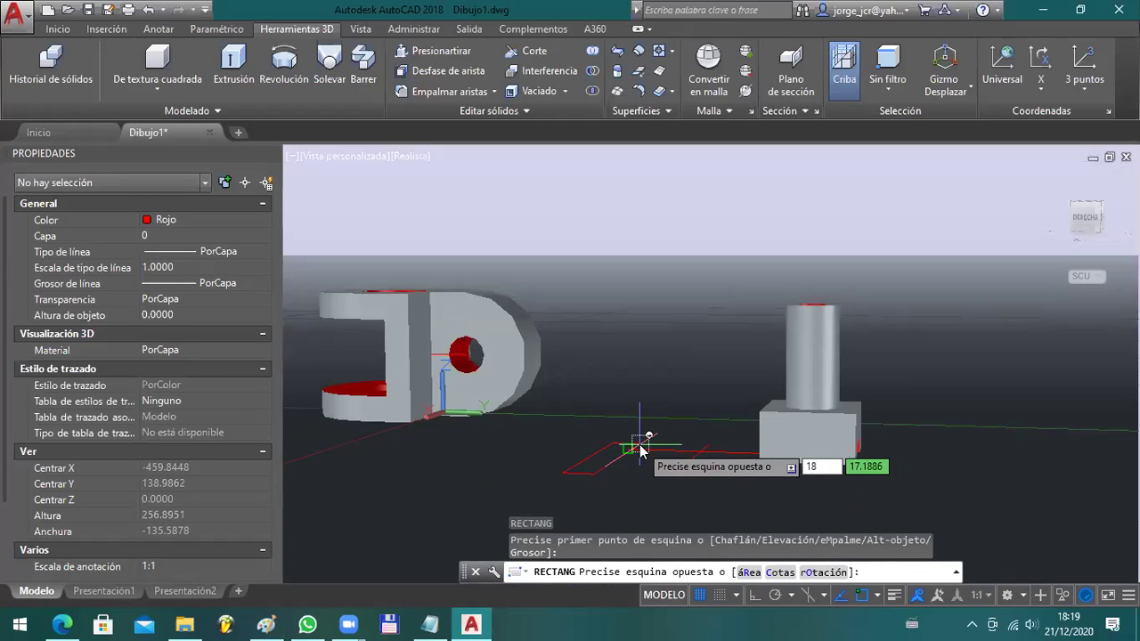
{"action": "type", "text": "6"}
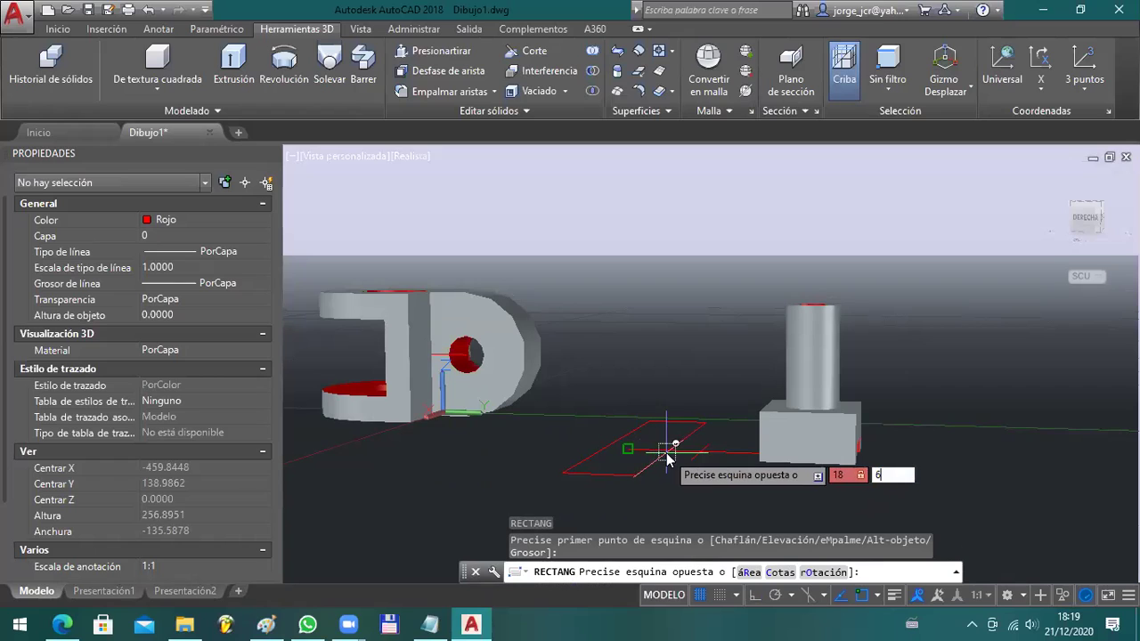
{"action": "type", "text": "0"}
{"action": "key", "text": "Return"}
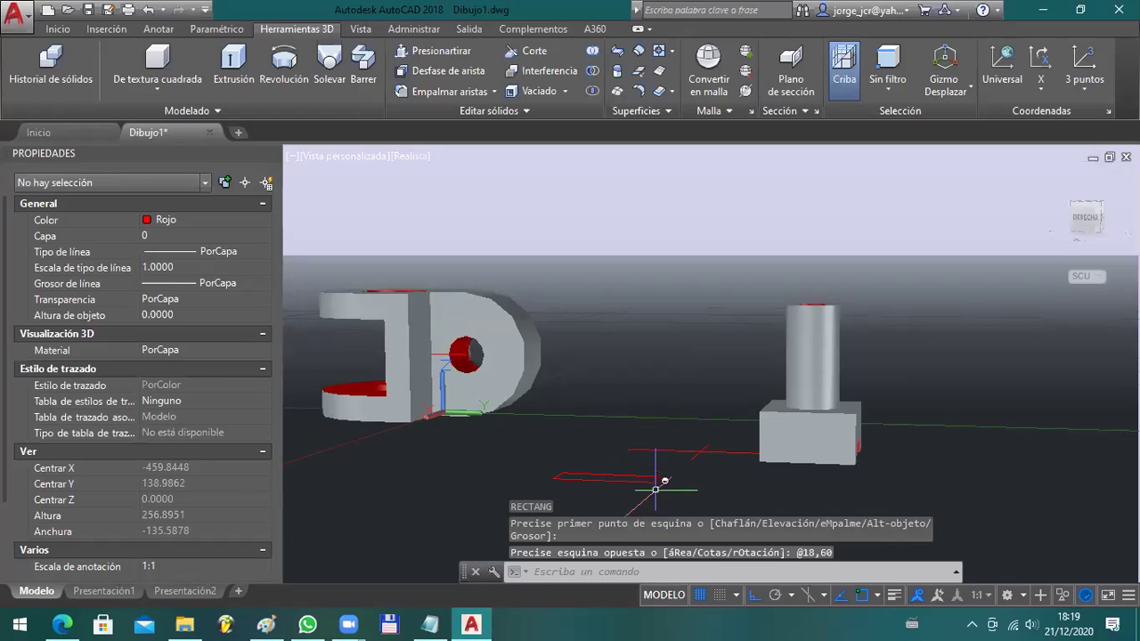
- Rotate the 18 by 60 rectangle a quarter turn so its long side runs across the first slot's direction
{"action": "left_click", "coordinate": [656, 489]}
{"action": "left_click", "coordinate": [610, 339]}
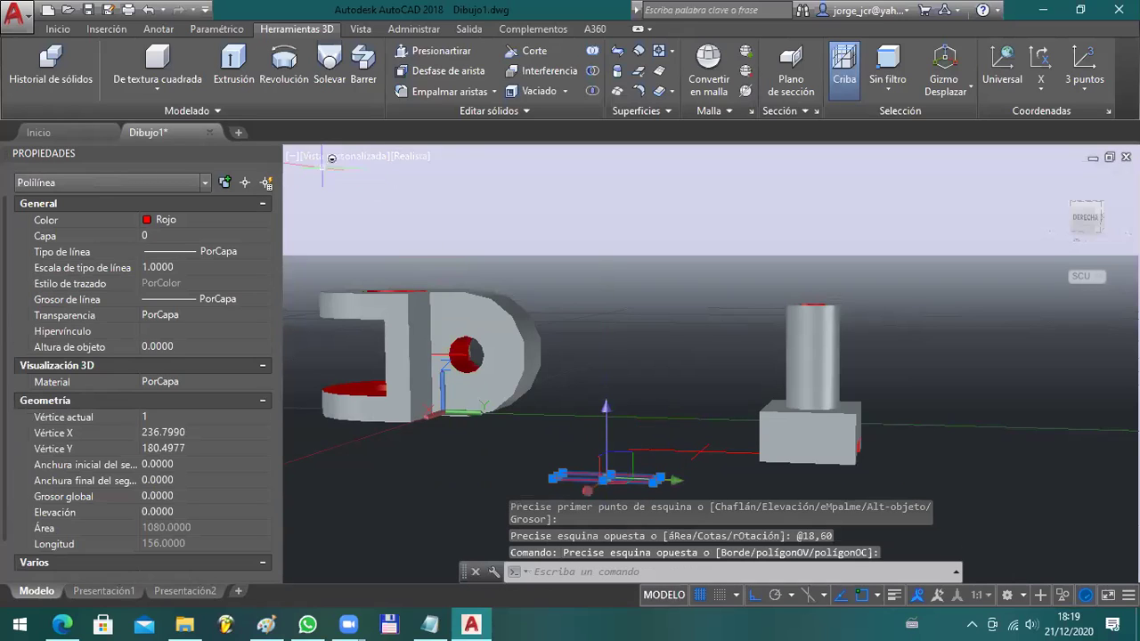
{"action": "type", "text": "GIRA"}
{"action": "key", "text": "Return"}
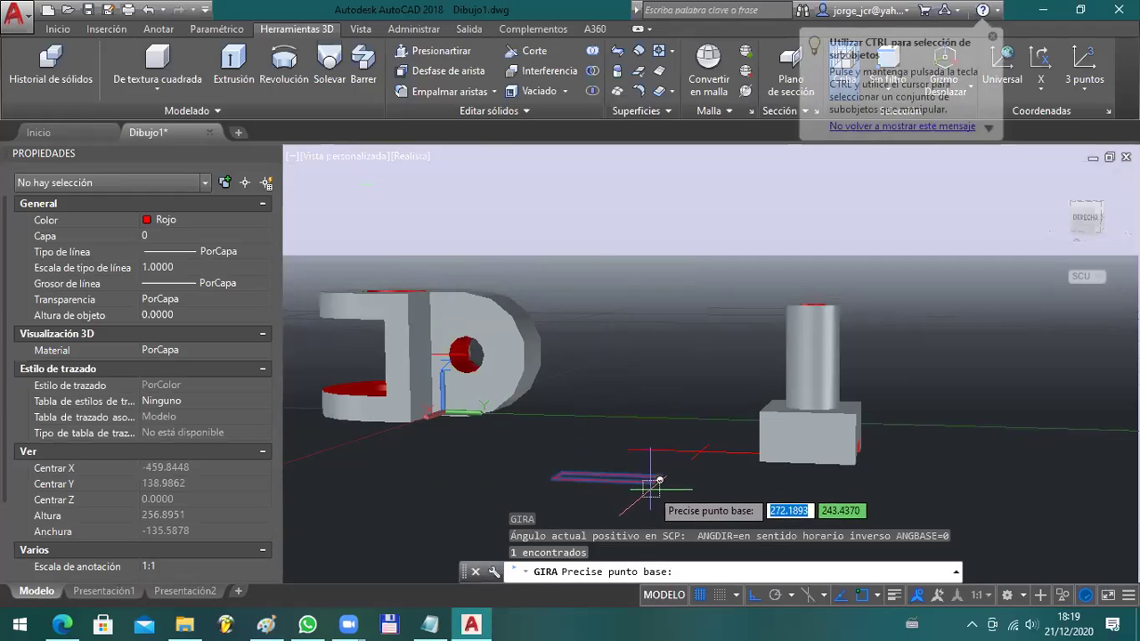
{"action": "left_click", "coordinate": [624, 463]}
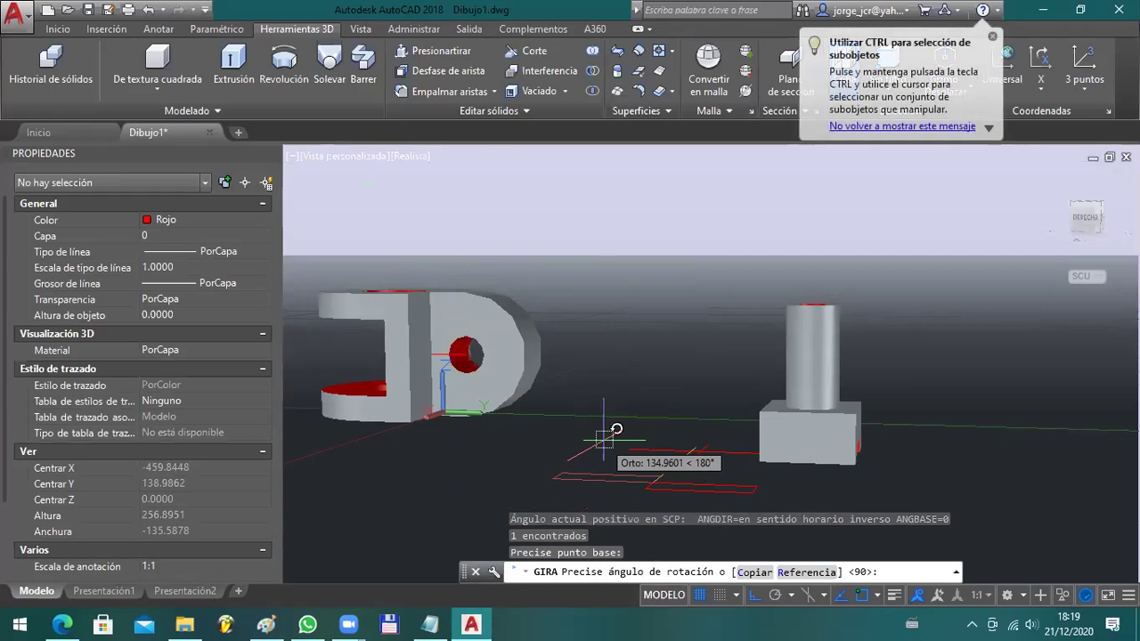
{"action": "left_click", "coordinate": [540, 467]}
- Extrude the rotated 18 by 60 rectangle to a height of 10
{"action": "left_click", "coordinate": [667, 476]}
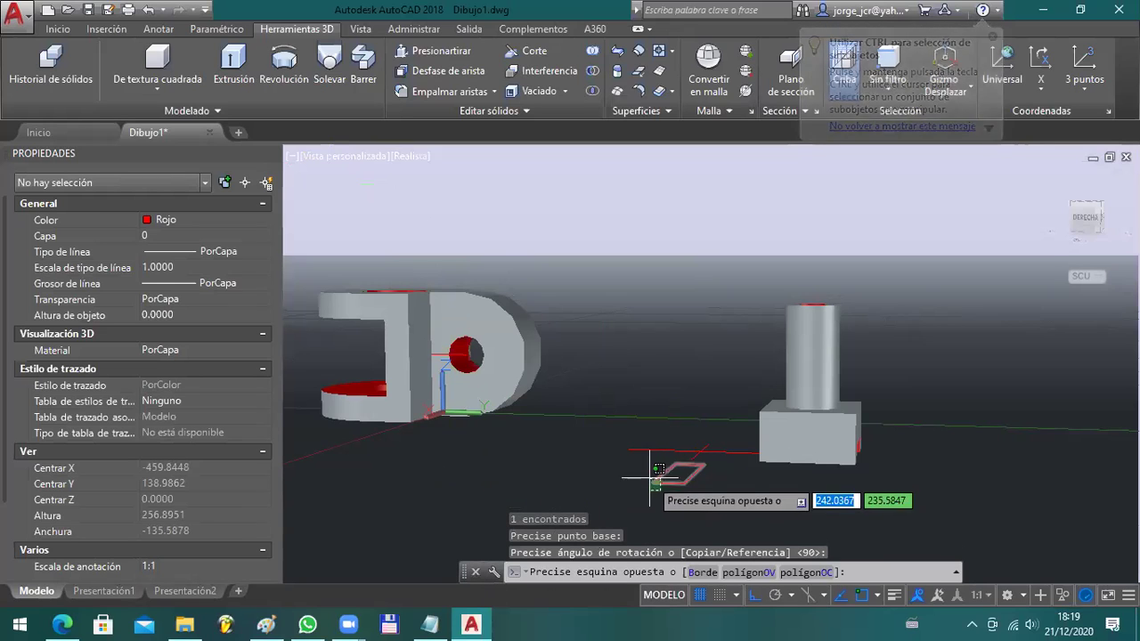
{"action": "left_click", "coordinate": [637, 490]}
{"action": "left_click", "coordinate": [232, 67]}
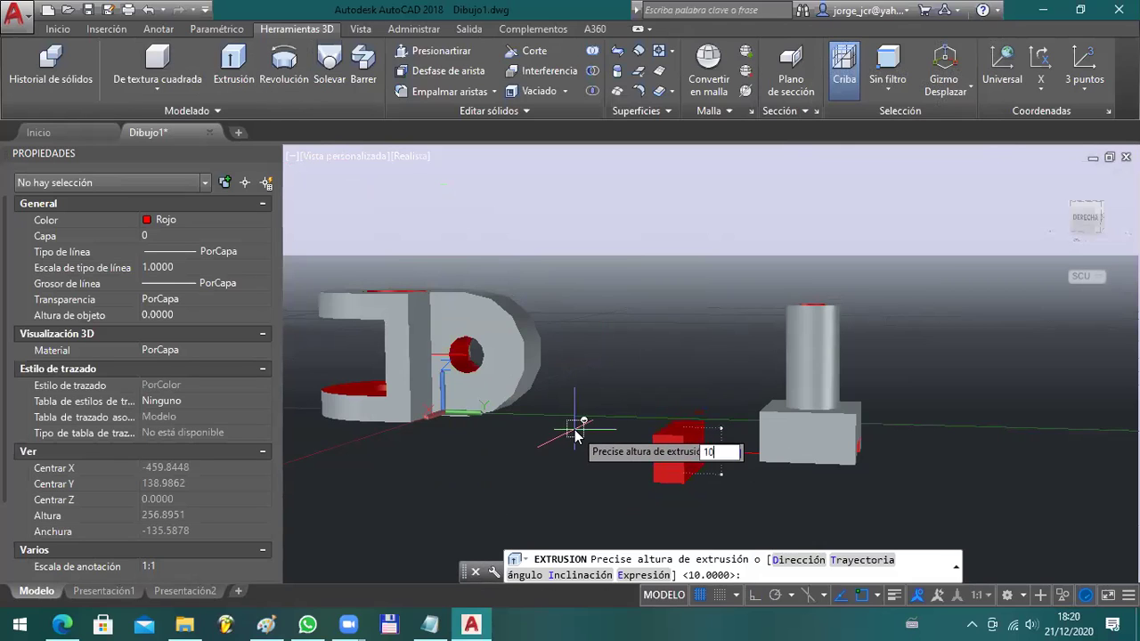
{"action": "type", "text": "10"}
{"action": "key", "text": "Return"}
- Check the second slot's height in the reference drawing and undo the rectangle's extrusion
{"action": "key", "text": "alt+Tab"}
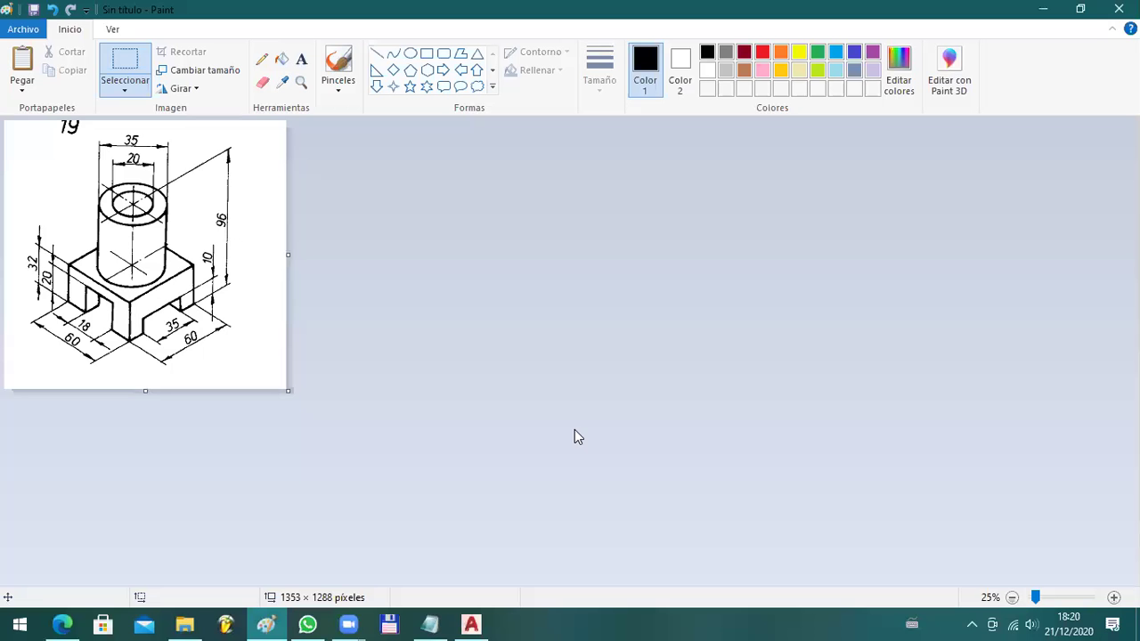
{"action": "key", "text": "alt+Tab"}
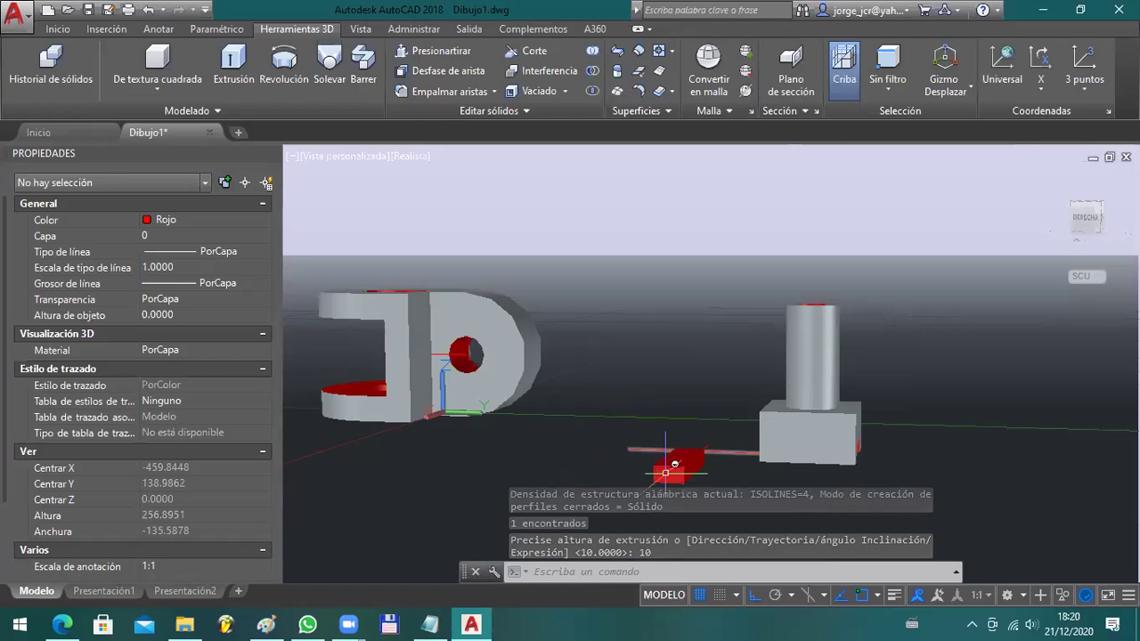
{"action": "key", "text": "ctrl+z"}
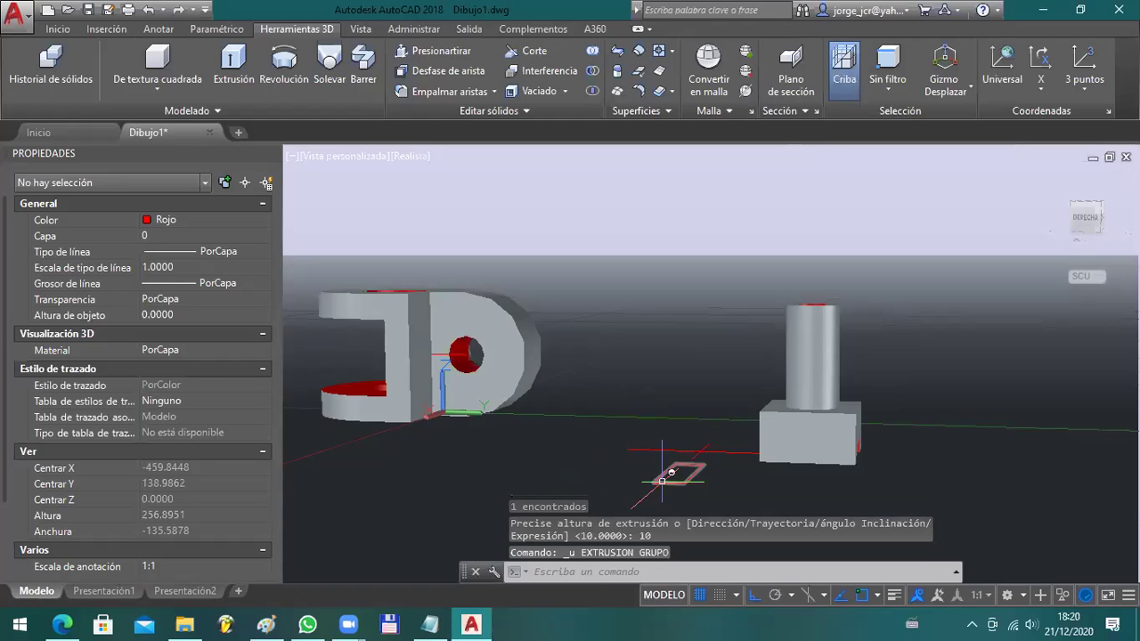
- Extrude the 18 by 60 rectangle to a height of 20
{"action": "left_click", "coordinate": [662, 481]}
{"action": "left_click", "coordinate": [229, 75]}
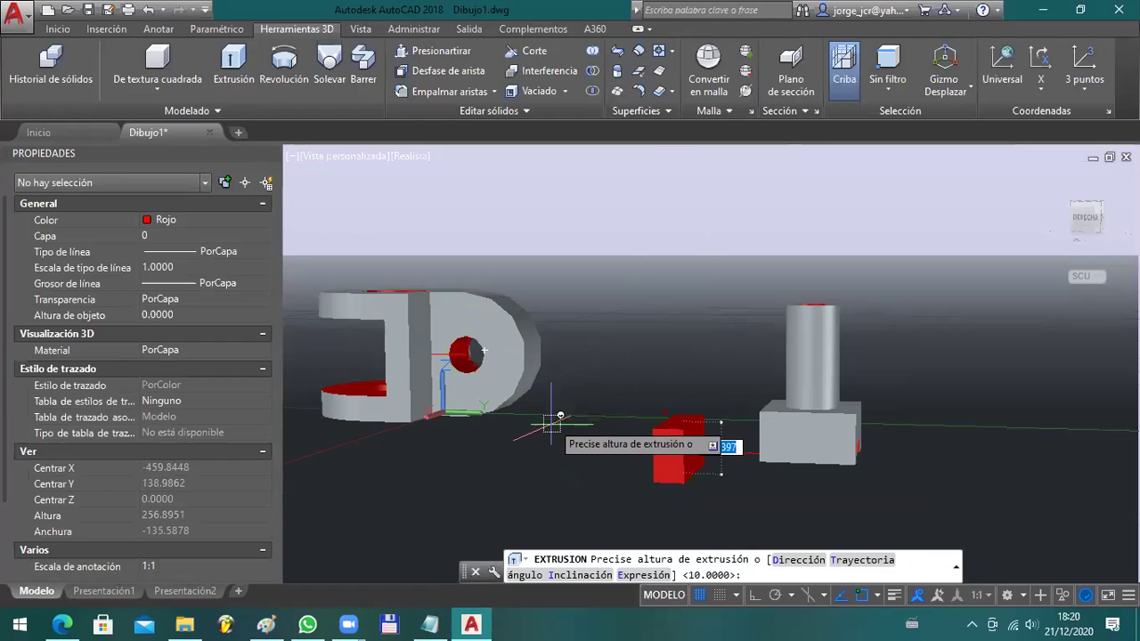
{"action": "type", "text": "20"}
{"action": "key", "text": "Return"}
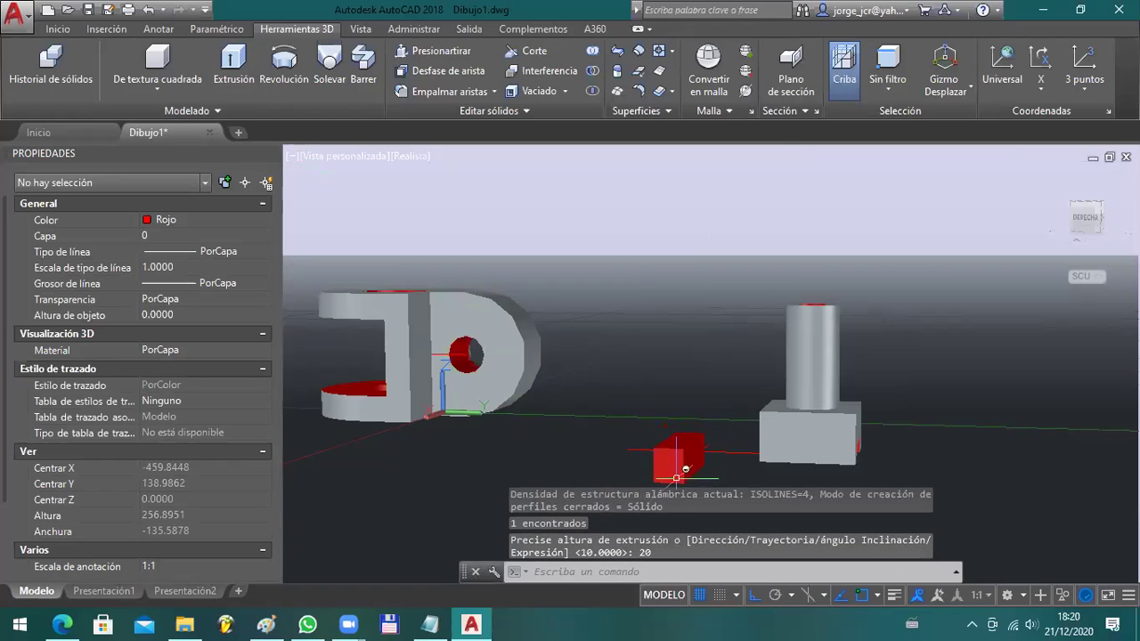
- Move the 18 by 60 block from the midpoint of its 18-long bottom edge to the midpoint of the base's uncut front bottom edge
{"action": "left_click", "coordinate": [660, 442]}
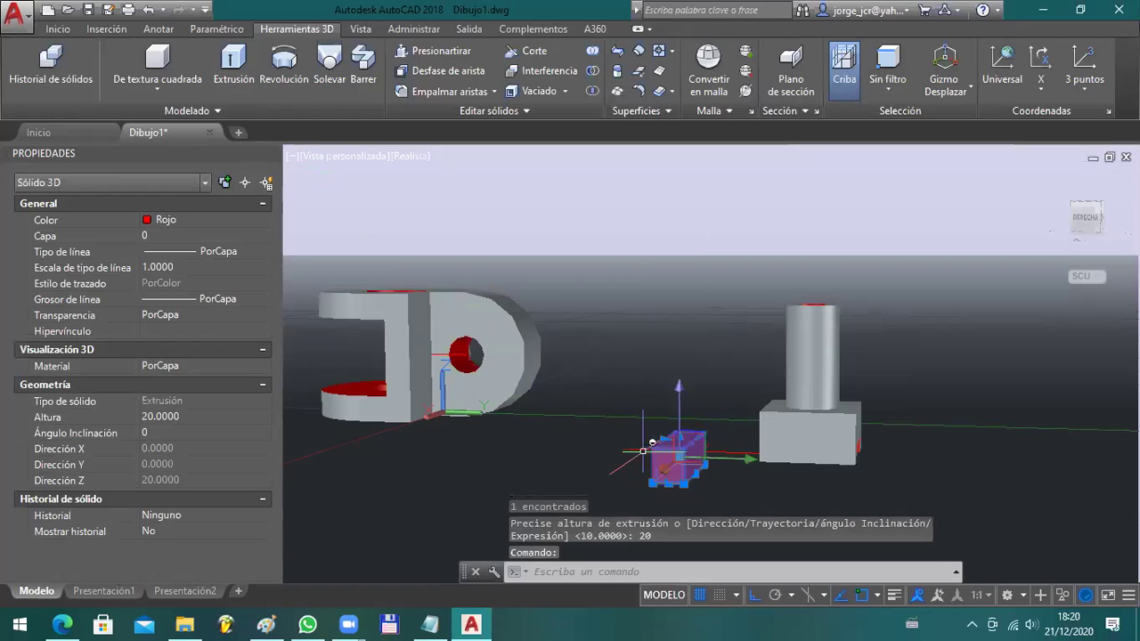
{"action": "type", "text": "D"}
{"action": "key", "text": "Return"}
{"action": "type", "text": "M"}
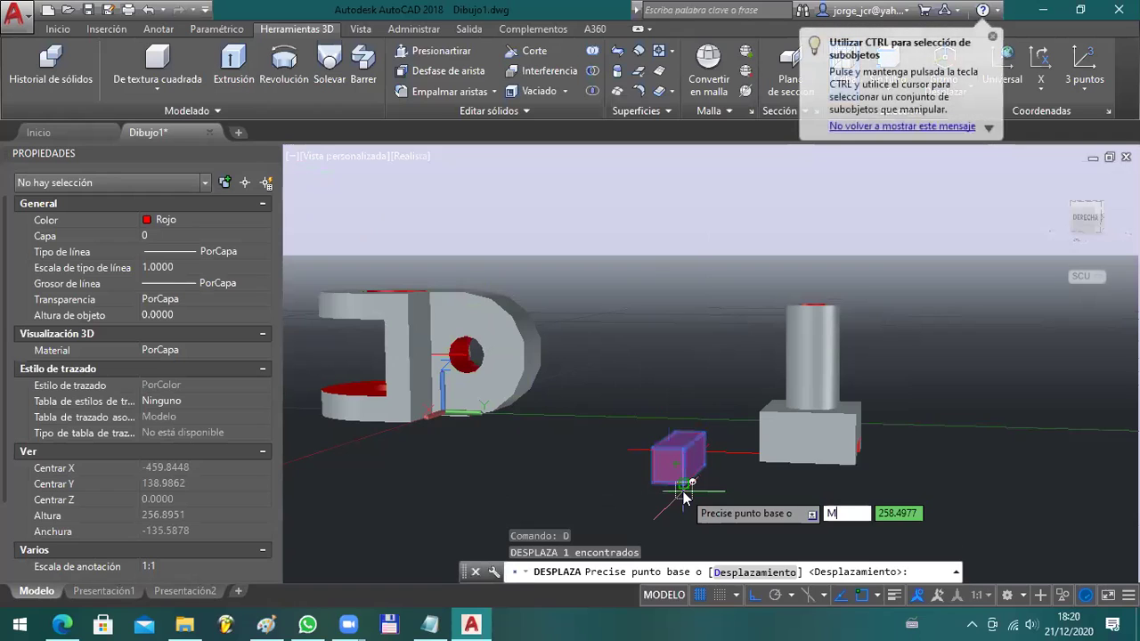
{"action": "type", "text": "ED"}
{"action": "key", "text": "Return"}
{"action": "left_click", "coordinate": [682, 485]}
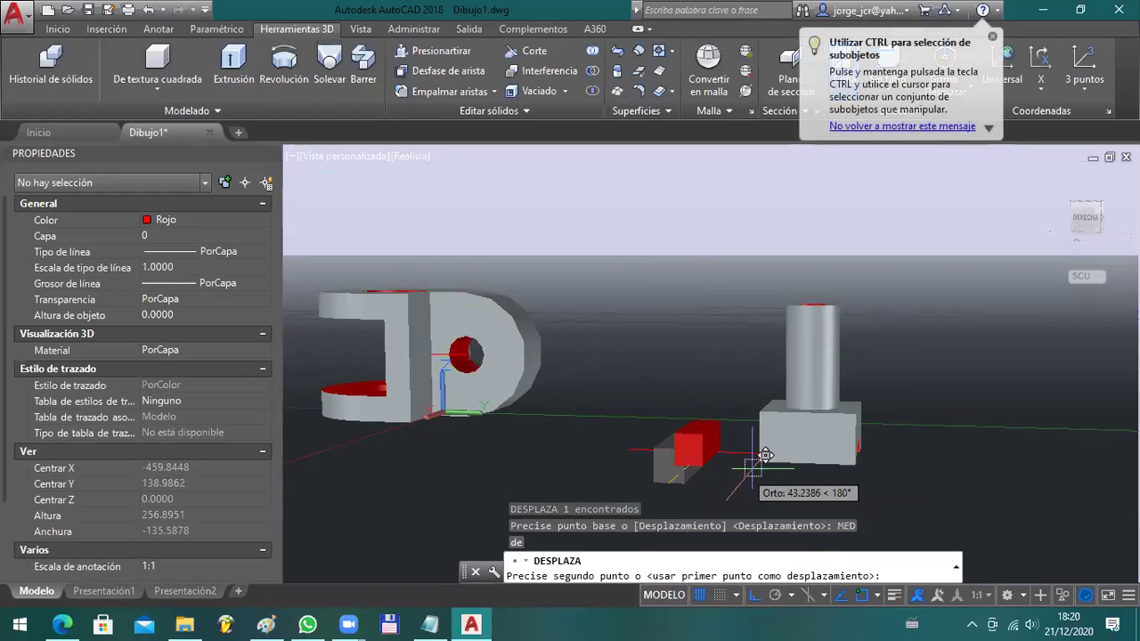
{"action": "type", "text": "MED"}
{"action": "key", "text": "Return"}
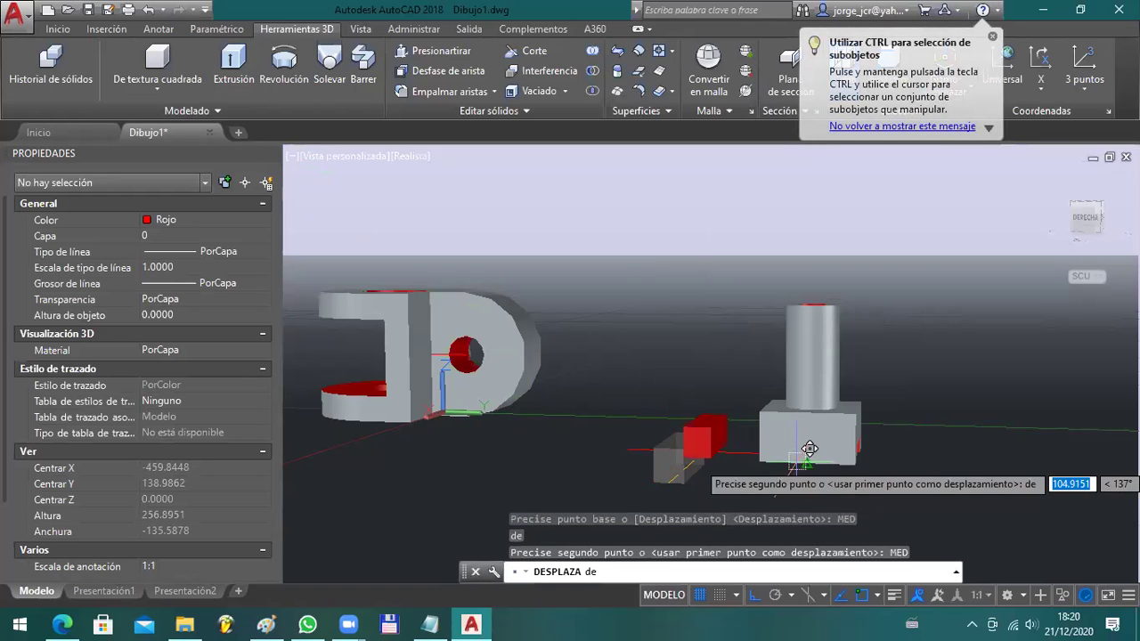
{"action": "middle_click_drag", "start_coordinate": [810, 485], "coordinate": [800, 472]}
{"action": "left_click", "coordinate": [826, 431]}
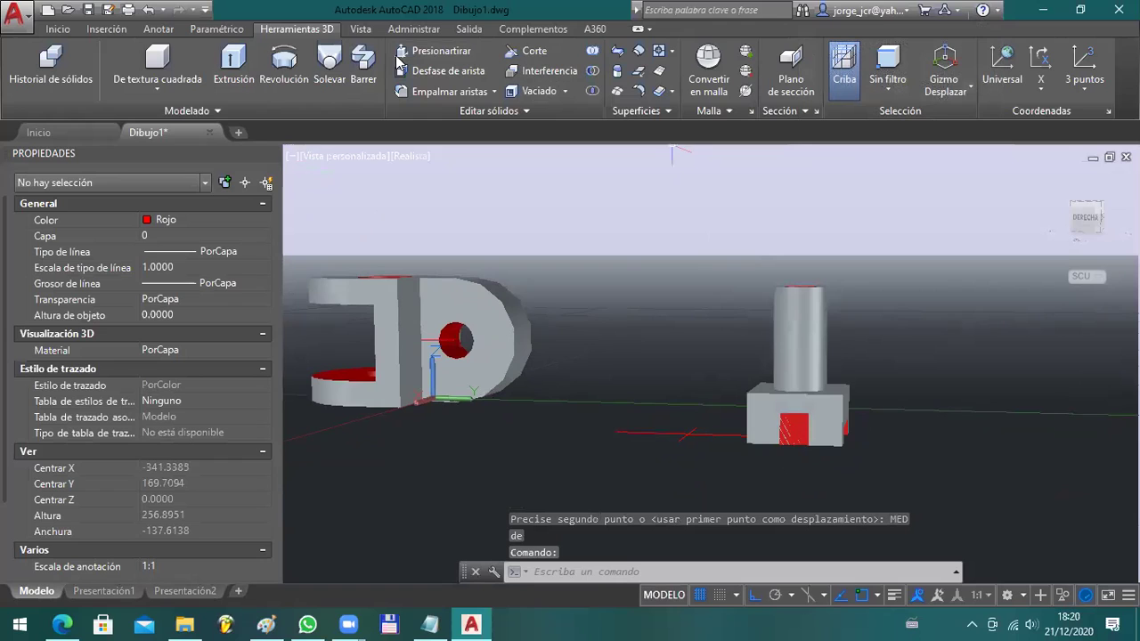
- Try to subtract the 18 by 60 block at the front of the base from the cylinder-and-base solid
{"action": "left_click", "coordinate": [592, 71]}
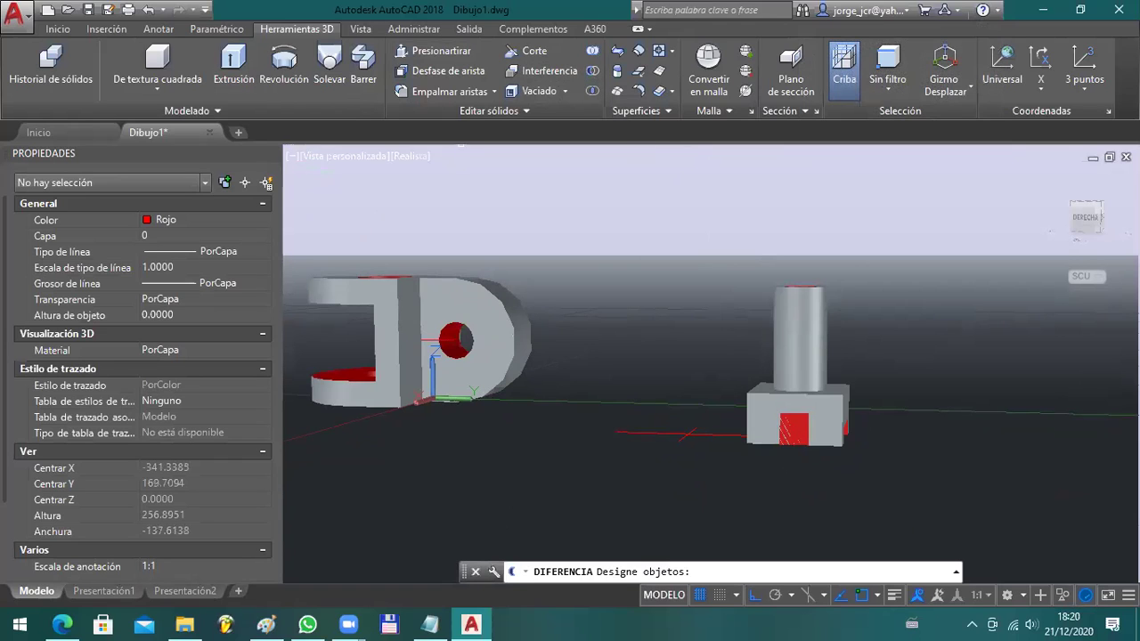
{"action": "left_click", "coordinate": [780, 314]}
{"action": "key", "text": "Return"}
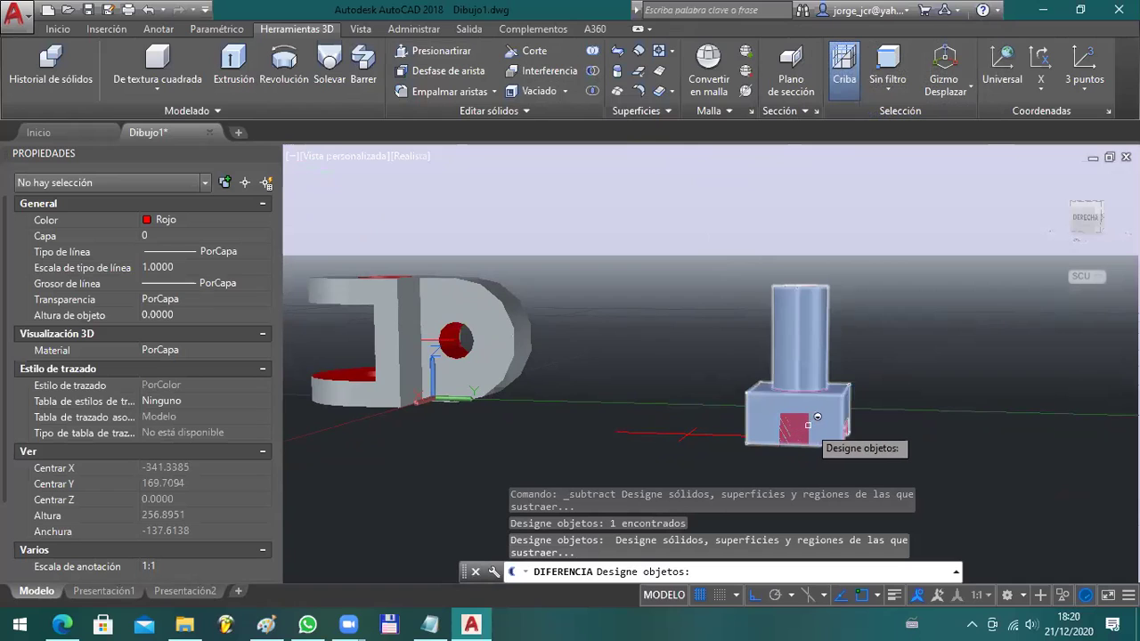
{"action": "scroll", "coordinate": [810, 417], "scroll_direction": "up", "scroll_amount": 2}
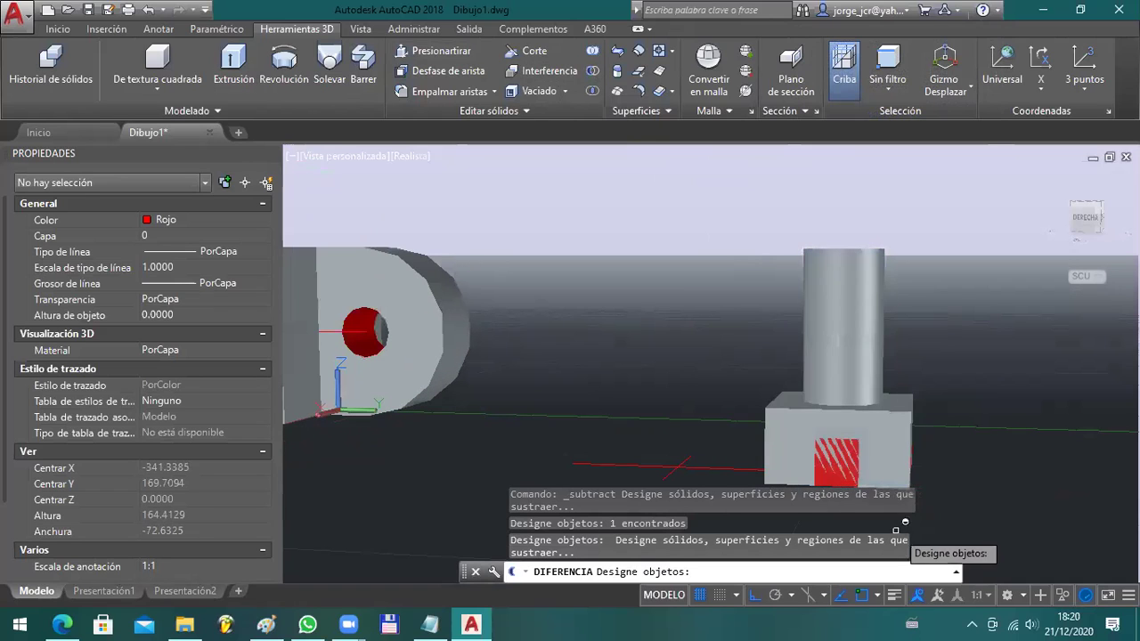
{"action": "left_click", "coordinate": [833, 442]}
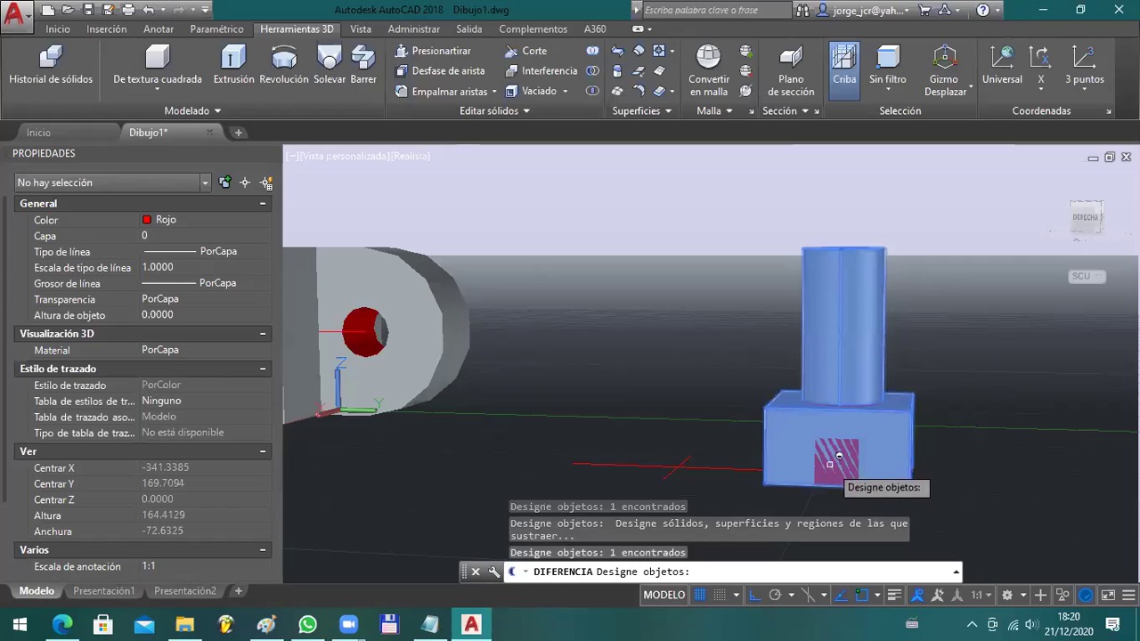
{"action": "left_click", "coordinate": [855, 466]}
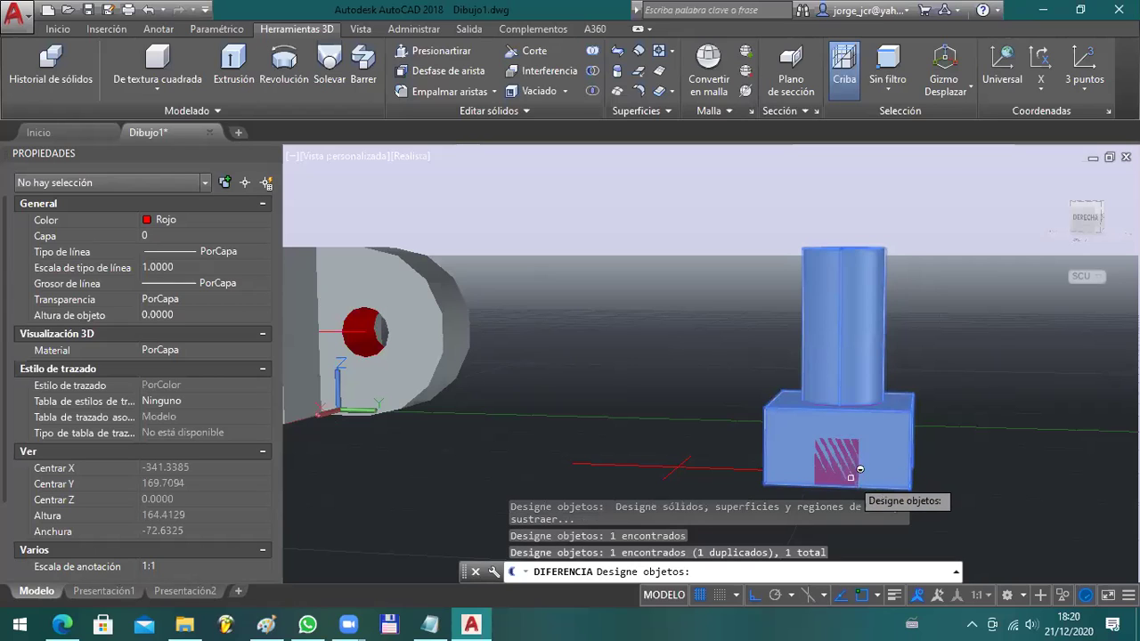
{"action": "key", "text": "Return"}
{"action": "left_click", "coordinate": [833, 410]}
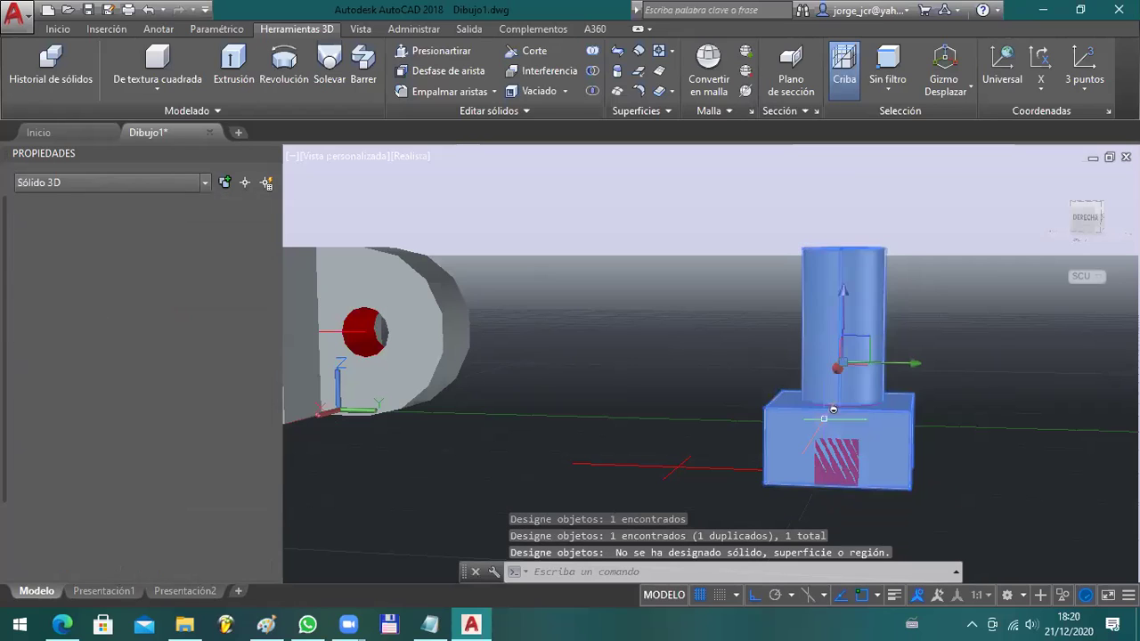
- Retry the Difference operation, using the cylinder-and-base solid as the body to cut and the red front block as the cutter
{"action": "left_click", "coordinate": [594, 71]}
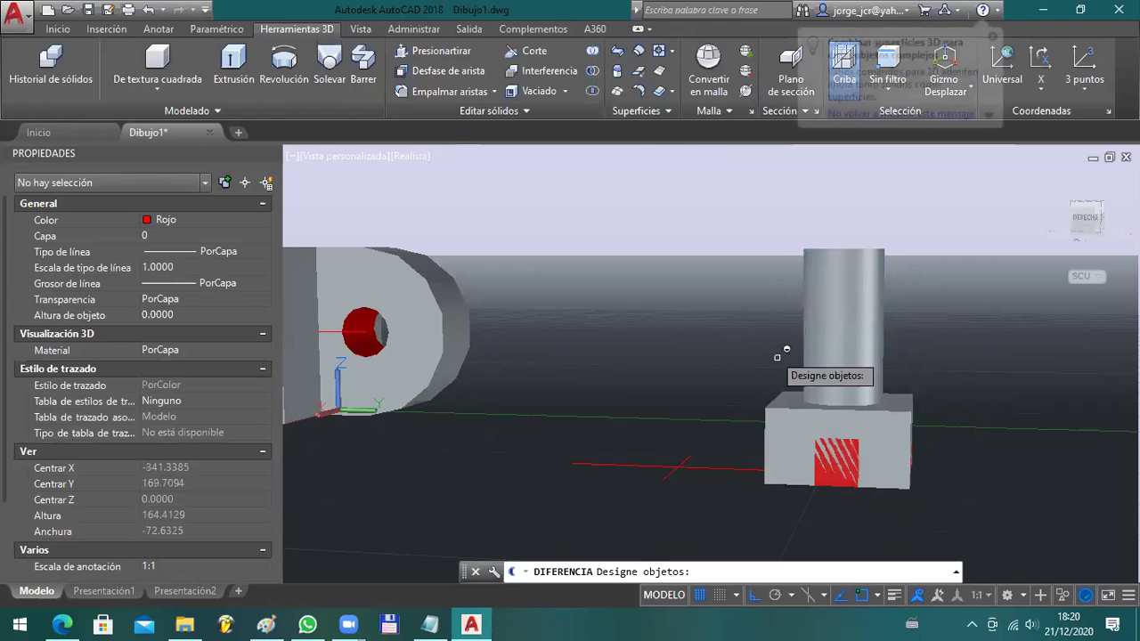
{"action": "left_click", "coordinate": [817, 400]}
{"action": "key", "text": "Return"}
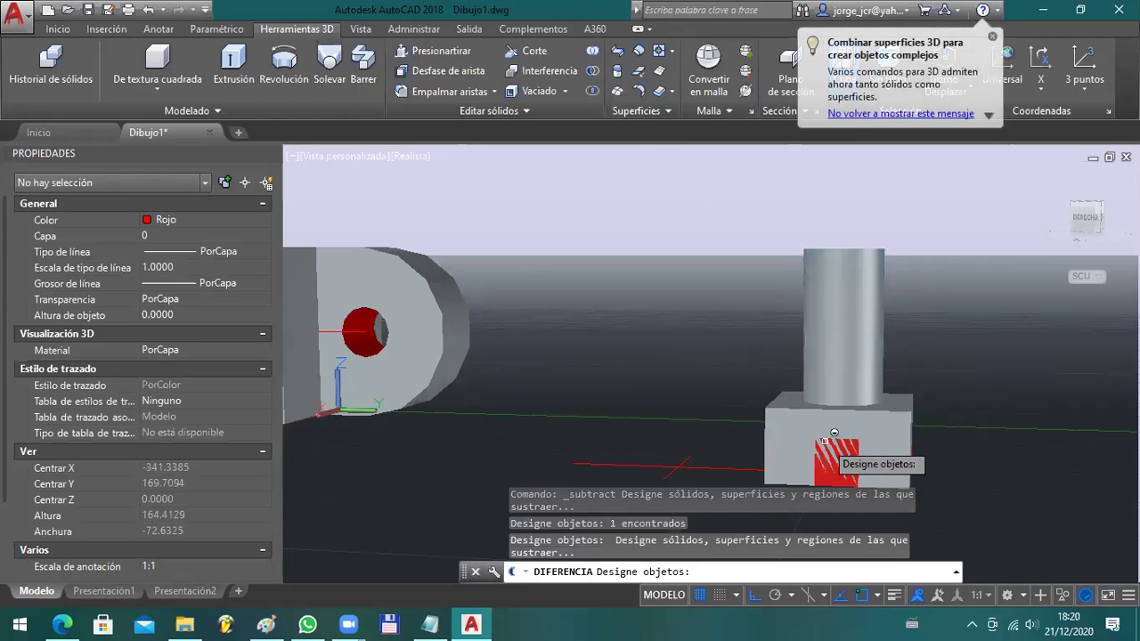
{"action": "left_click", "coordinate": [808, 402]}
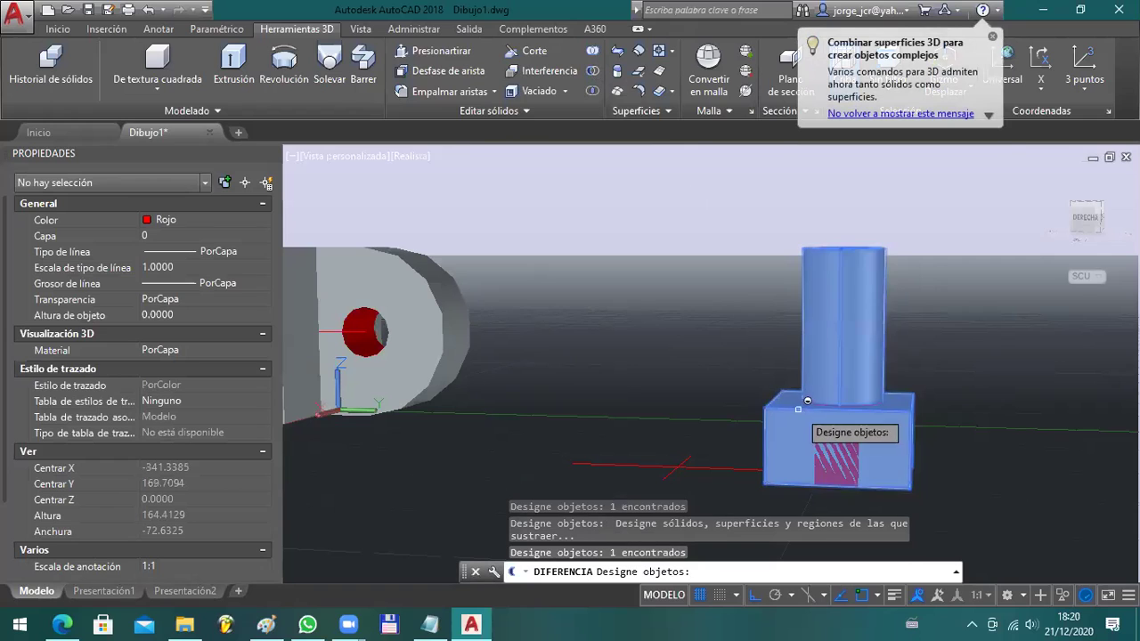
{"action": "key", "text": "Return"}
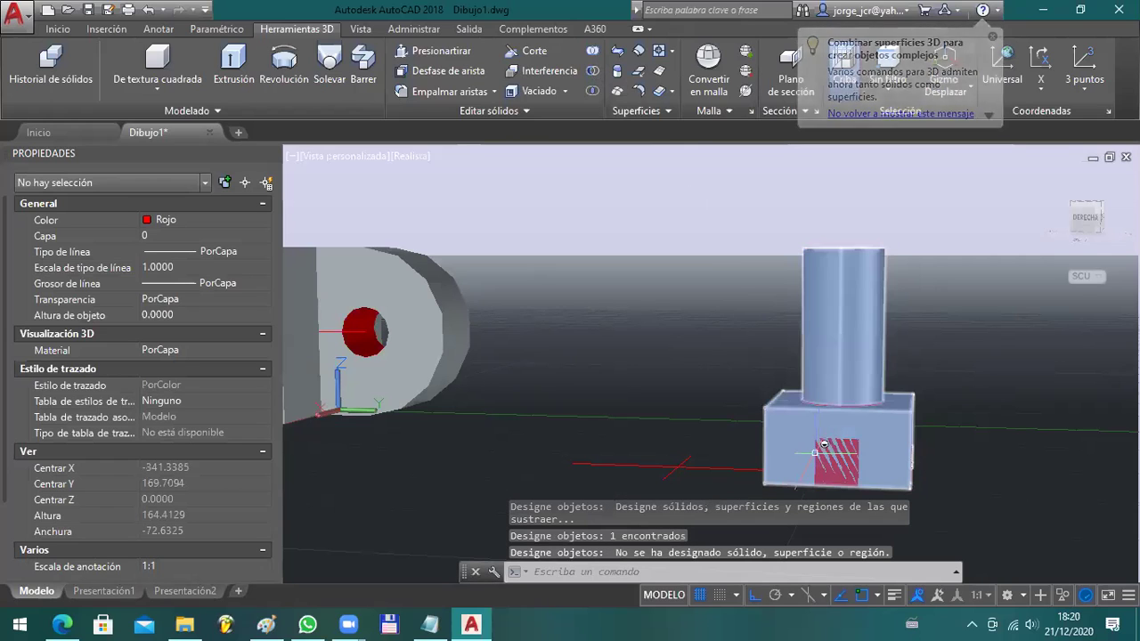